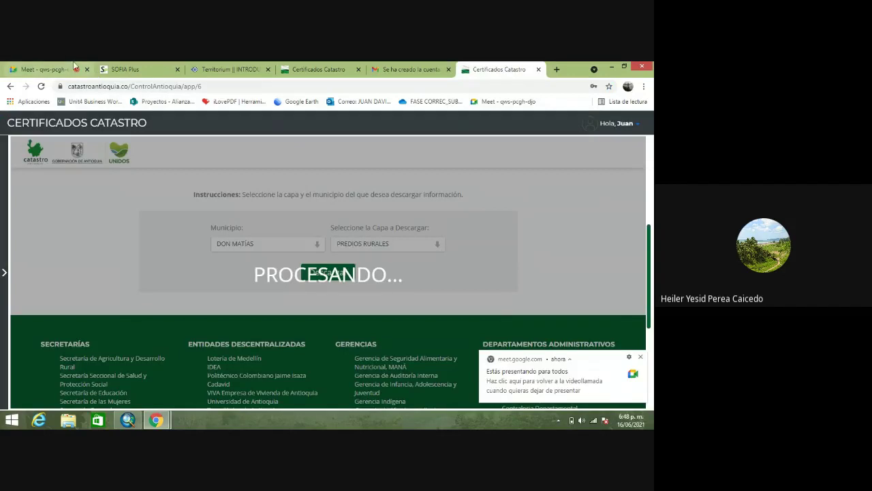
- Unmute the microphone in the Google Meet call, then return to the Certificados Catastro tab
{"action": "left_click", "coordinate": [36, 69]}
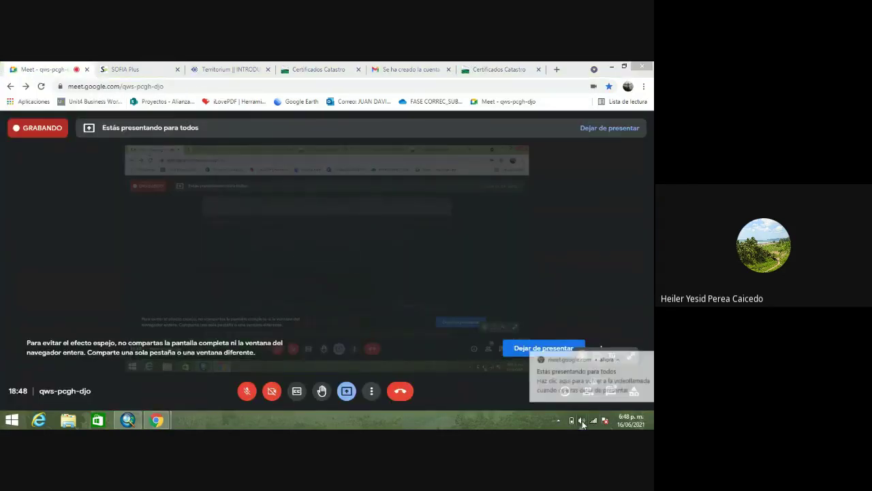
{"action": "left_click", "coordinate": [581, 420]}
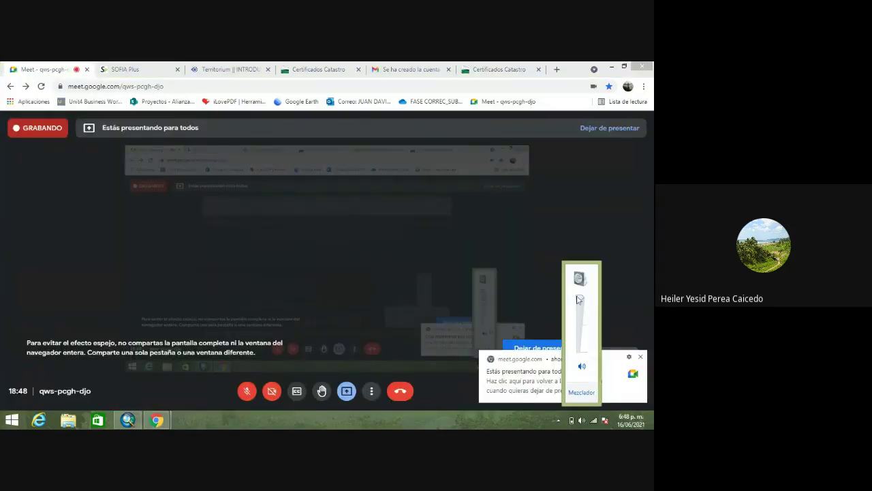
{"action": "left_click", "coordinate": [248, 391]}
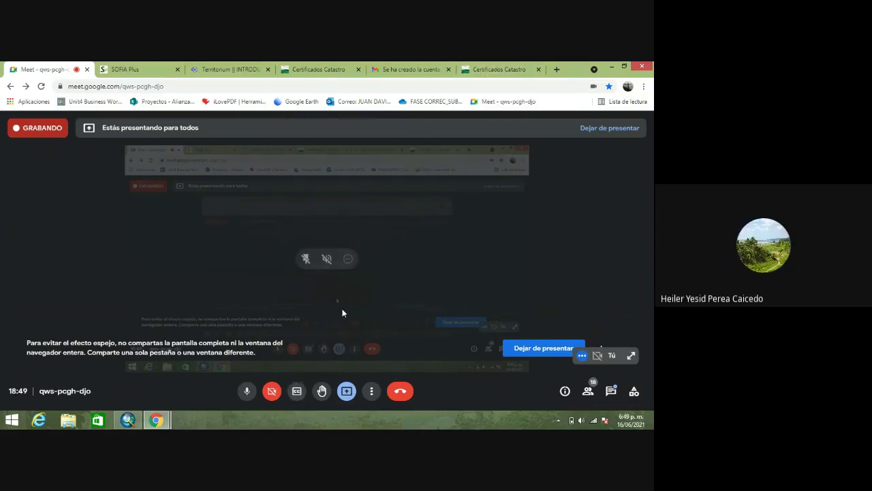
{"action": "left_click", "coordinate": [488, 68]}
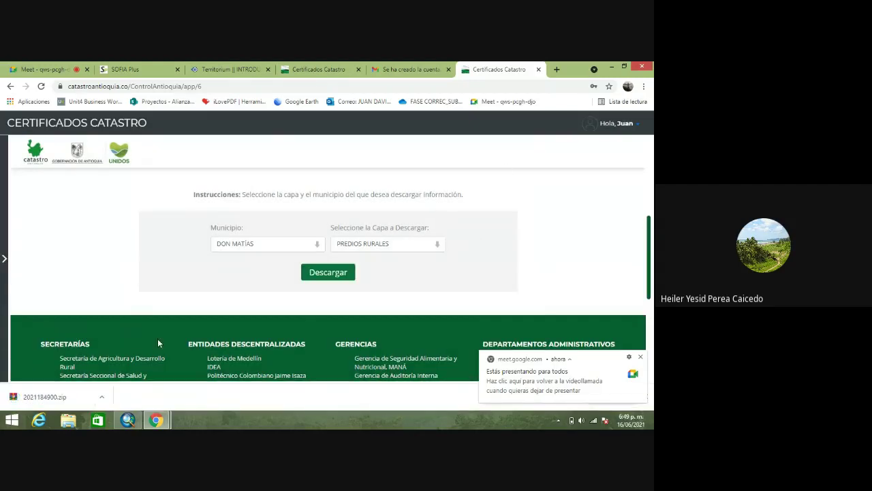
- Open 2021184900.zip in WinRAR with Abrir from Chrome's download bar
{"action": "right_click", "coordinate": [48, 401]}
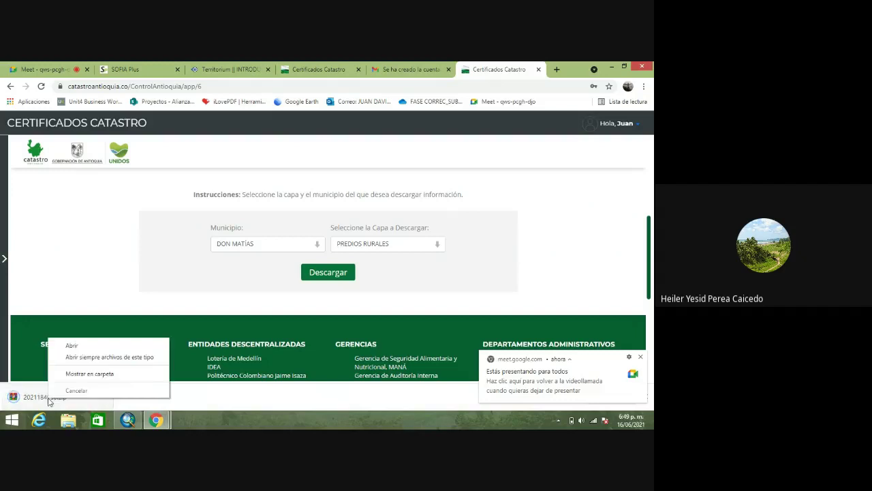
{"action": "left_click", "coordinate": [40, 397]}
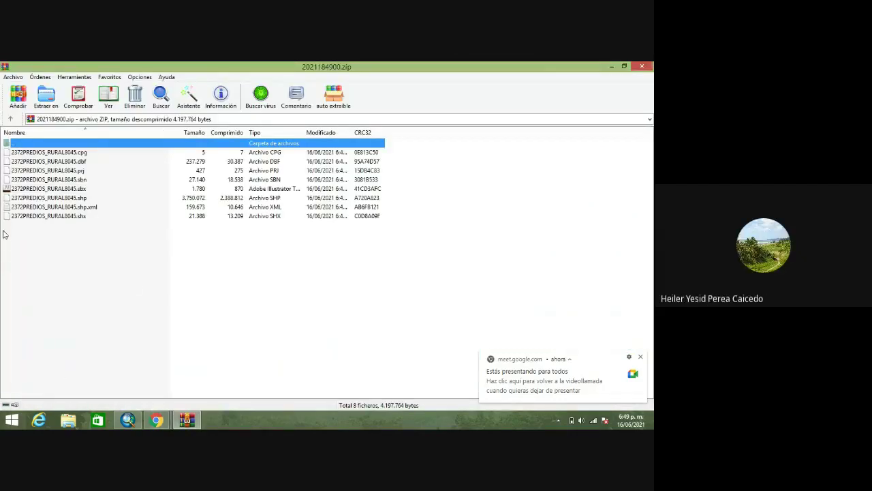
- Choose Guardar copia del archivo como... from WinRAR's Archivo menu
{"action": "left_click", "coordinate": [13, 78]}
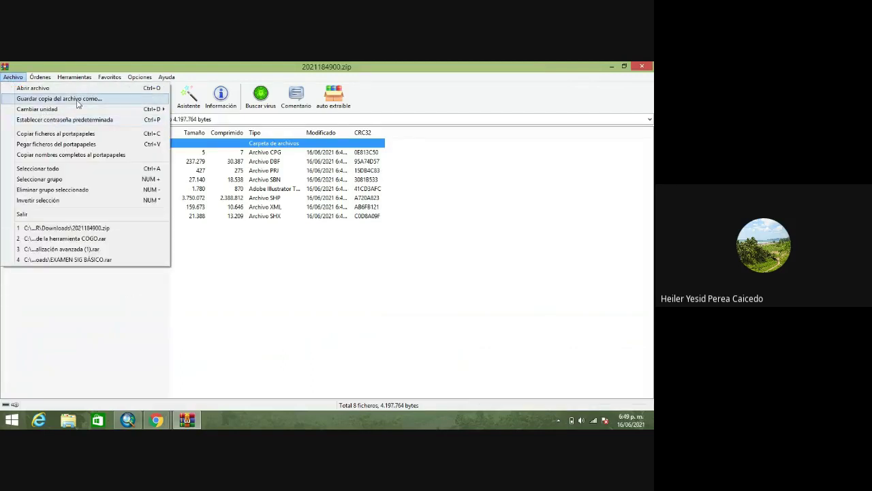
{"action": "mouse_move", "coordinate": [79, 109]}
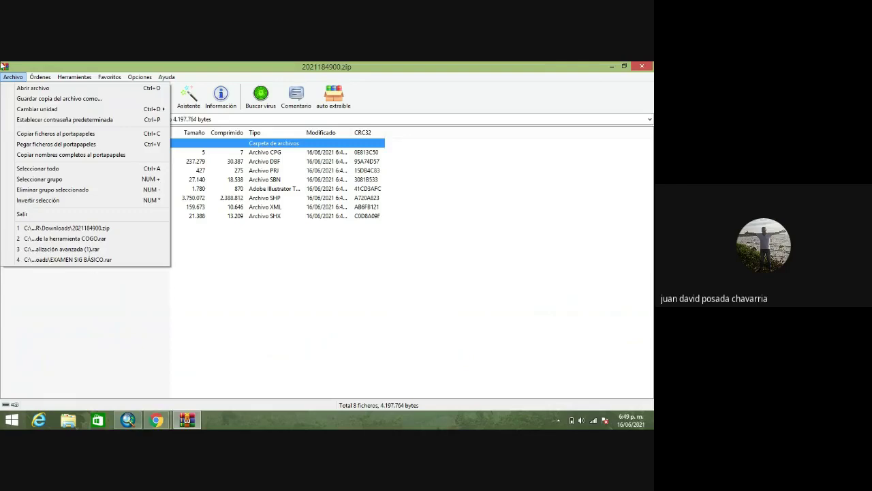
{"action": "mouse_move", "coordinate": [40, 77]}
{"action": "mouse_move", "coordinate": [10, 79]}
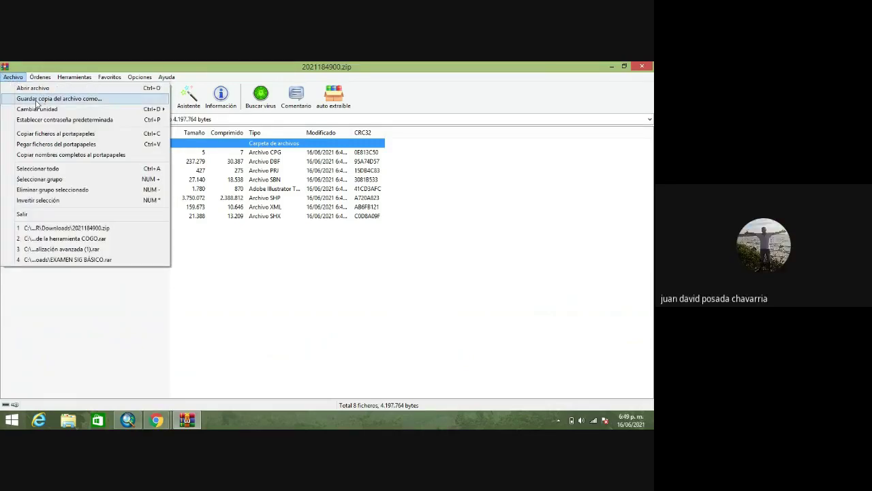
{"action": "left_click", "coordinate": [36, 102]}
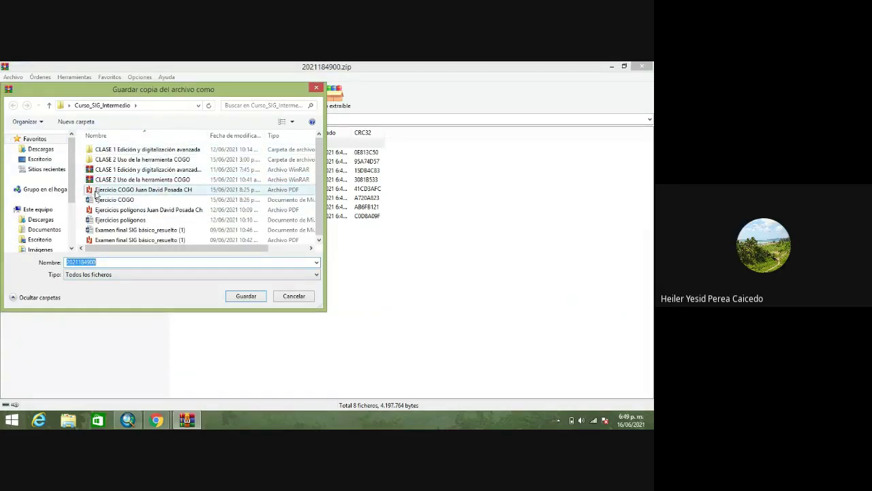
- Navigate the save dialog to the CURSO_SIG_Posada_Ch folder on the Escritorio
{"action": "left_click", "coordinate": [45, 160]}
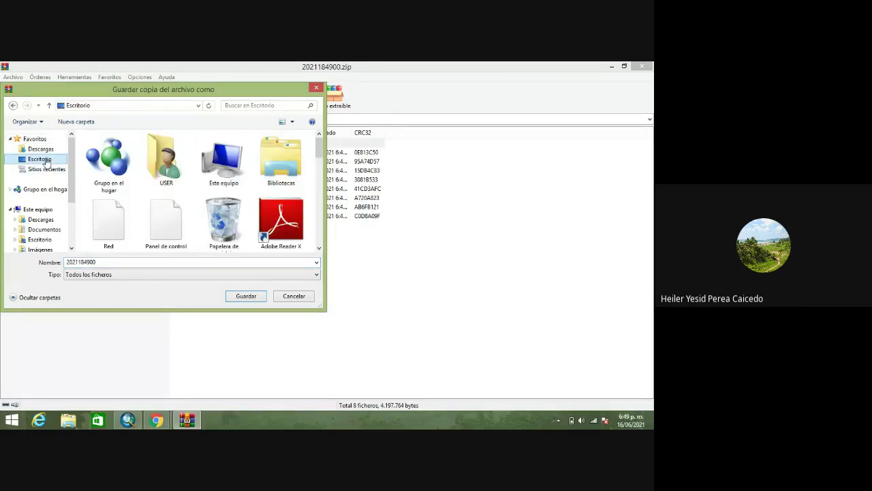
{"action": "scroll", "coordinate": [47, 161], "scroll_direction": "down", "scroll_amount": 3}
{"action": "left_click_drag", "start_coordinate": [319, 147], "coordinate": [329, 202]}
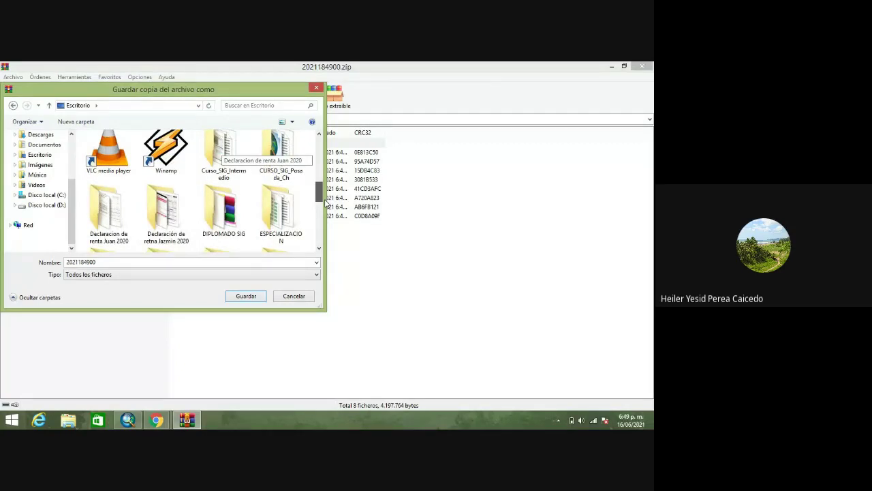
{"action": "left_click", "coordinate": [289, 168]}
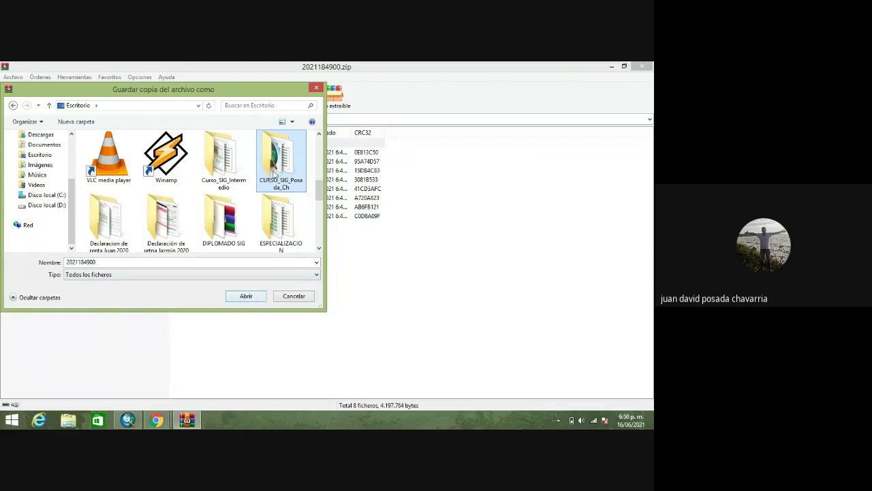
{"action": "double_click", "coordinate": [274, 172]}
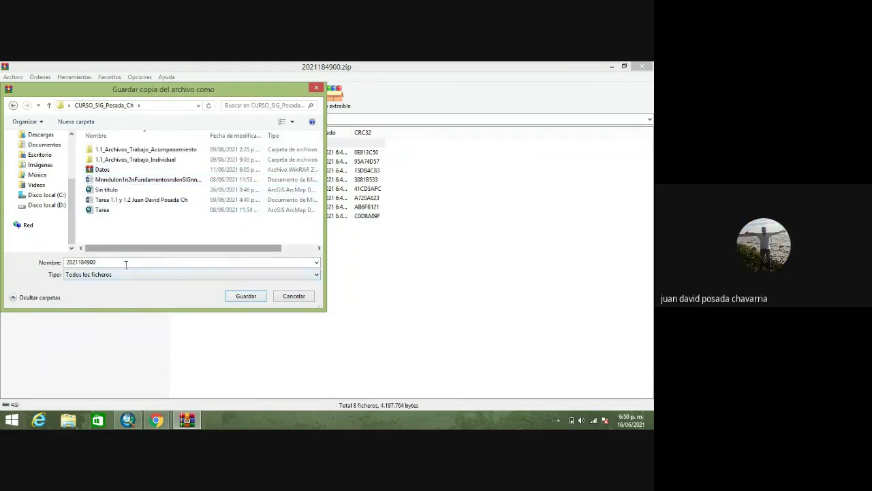
- Name the archive copy 'Cartografia Don Matias' and save it
{"action": "double_click", "coordinate": [101, 262]}
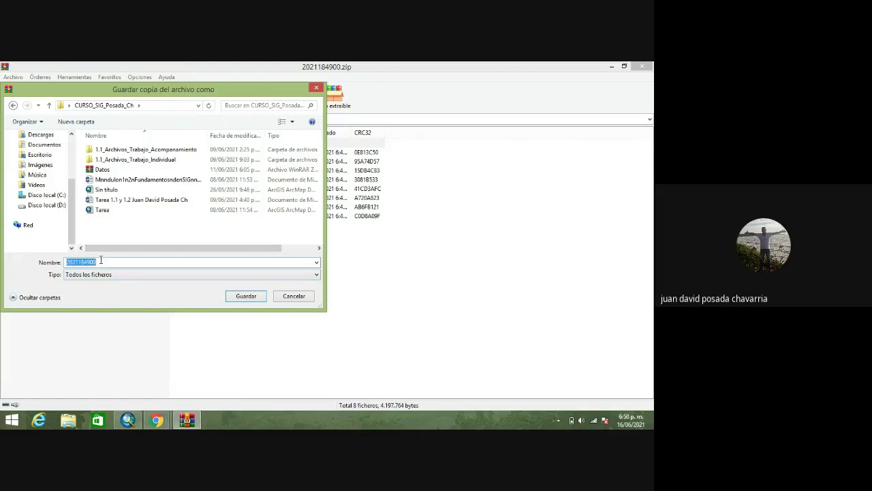
{"action": "key", "text": "BackSpace"}
{"action": "type", "text": "Cartografia Don Matias"}
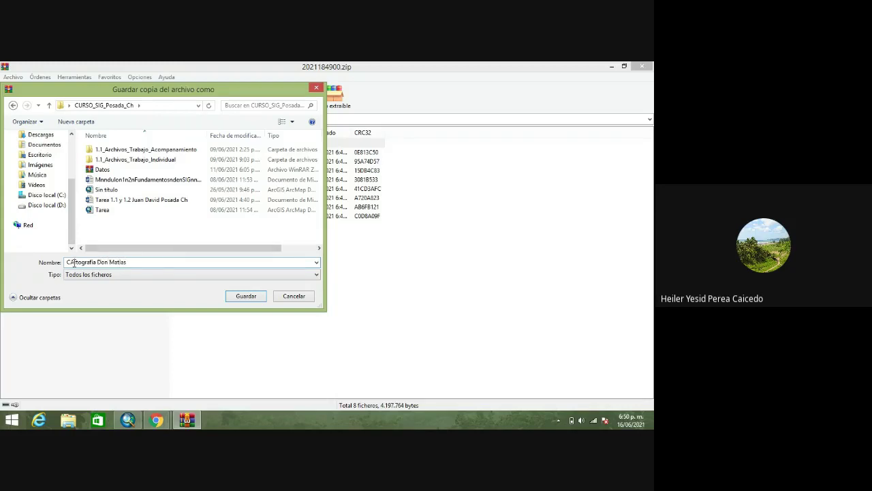
{"action": "left_click", "coordinate": [74, 263]}
{"action": "key", "text": "Delete"}
{"action": "type", "text": "a"}
{"action": "left_click", "coordinate": [247, 296]}
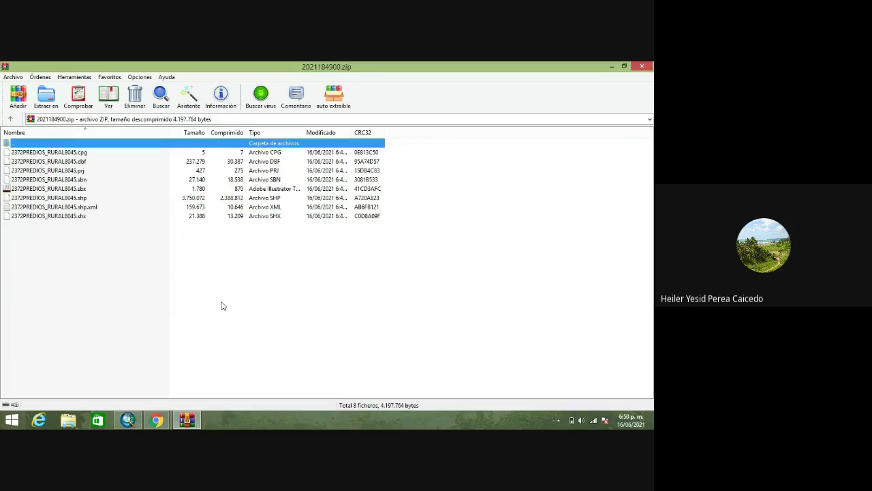
- Minimize the windows, close ArcMap's Getting Started dialog, and open CURSO_SIG_Posada_Ch from the desktop
{"action": "left_click", "coordinate": [68, 421]}
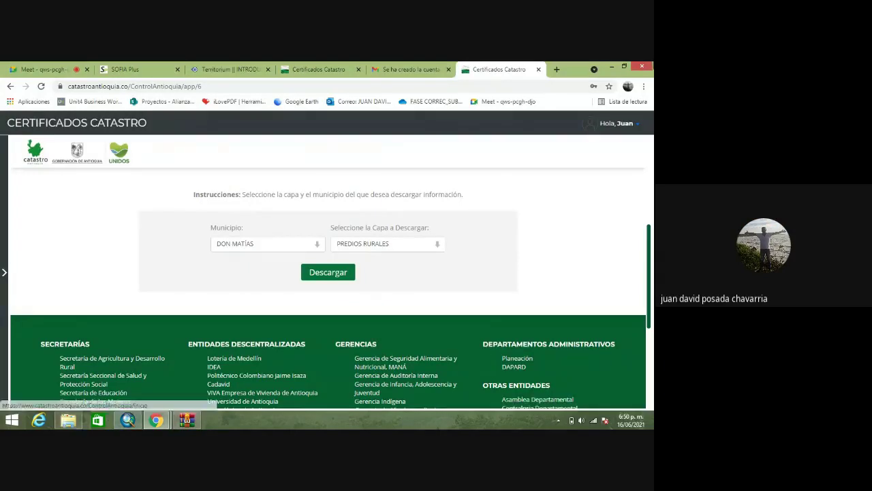
{"action": "left_click", "coordinate": [611, 68]}
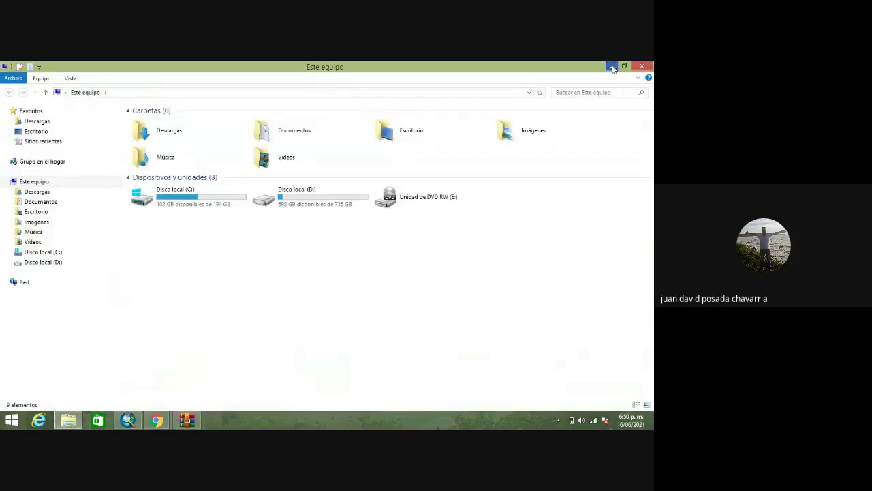
{"action": "left_click", "coordinate": [612, 67]}
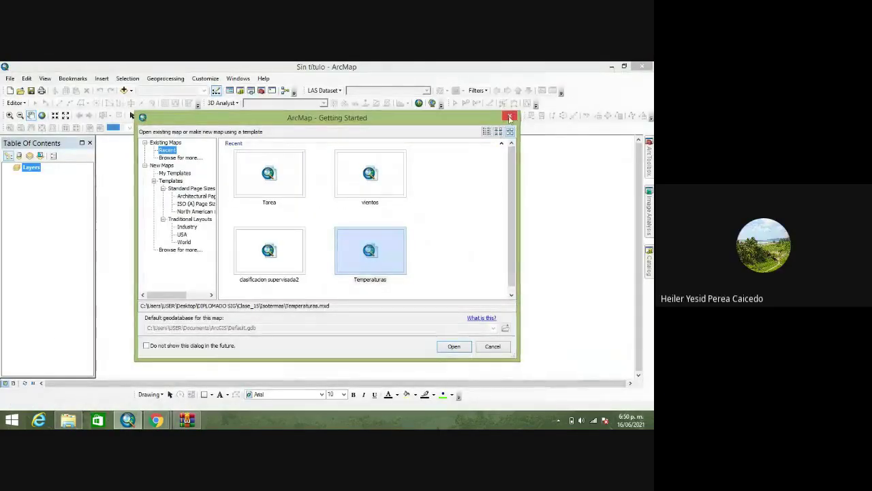
{"action": "left_click", "coordinate": [511, 118]}
{"action": "left_click", "coordinate": [612, 68]}
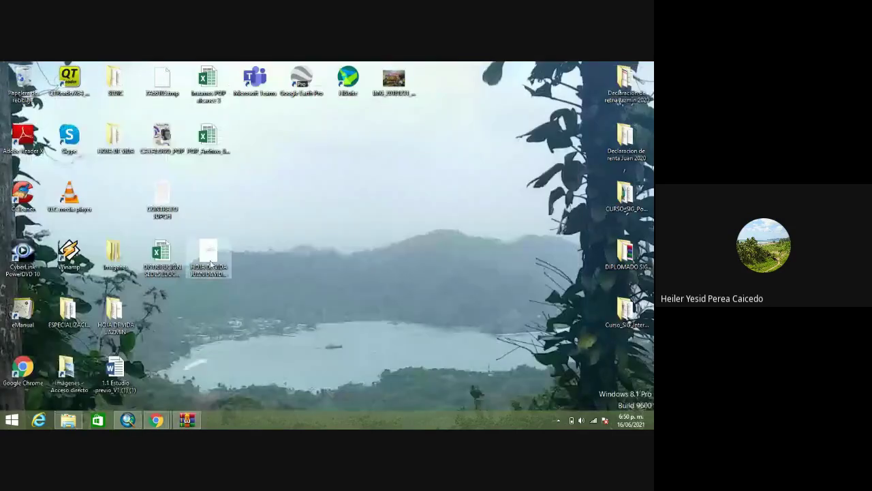
{"action": "mouse_move", "coordinate": [156, 420]}
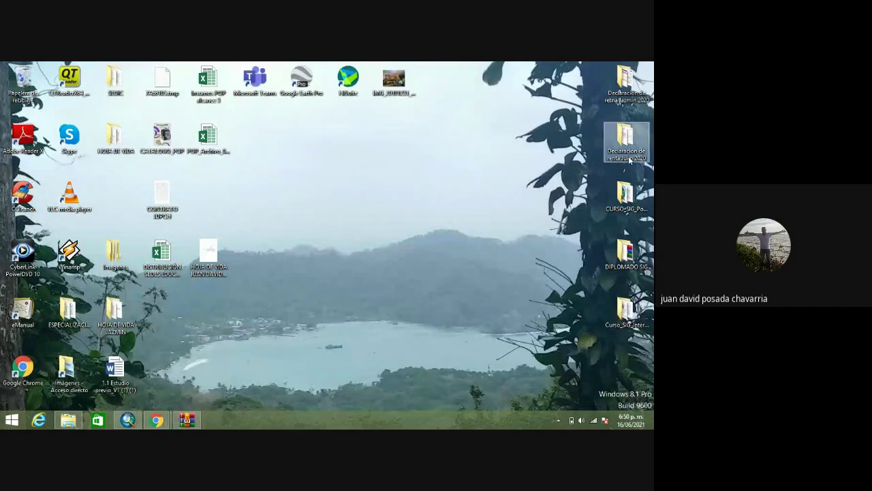
{"action": "left_click", "coordinate": [629, 210]}
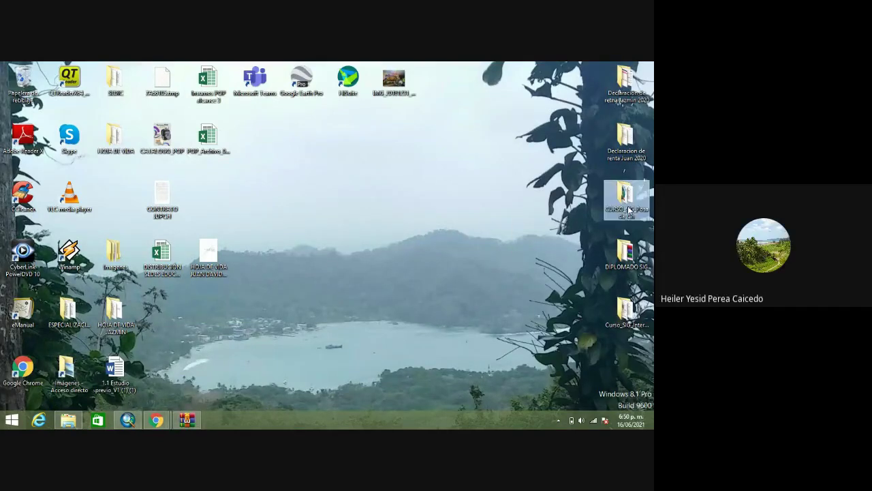
{"action": "double_click", "coordinate": [629, 210]}
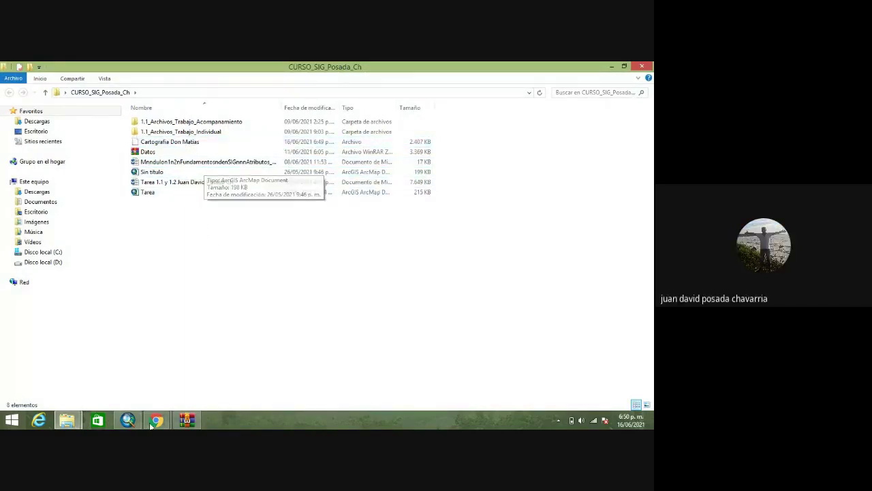
- Check the sound volume, then open the Descargas folder
{"action": "left_click", "coordinate": [583, 422]}
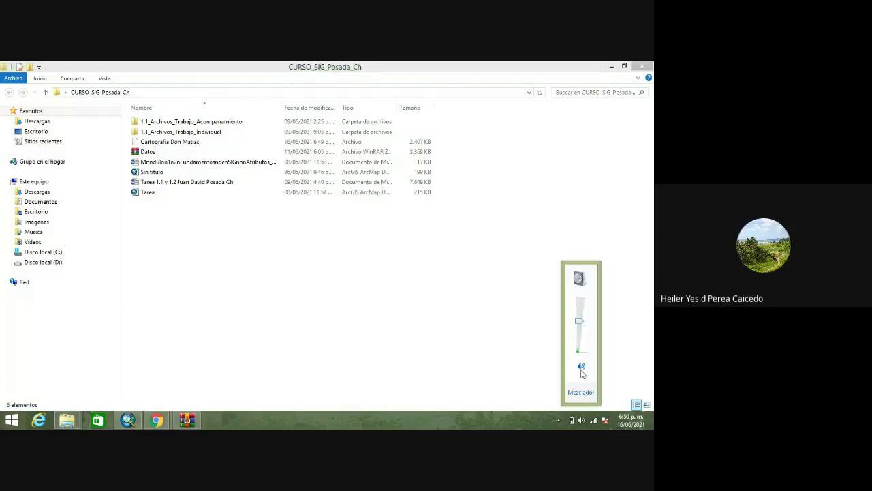
{"action": "left_click", "coordinate": [339, 428]}
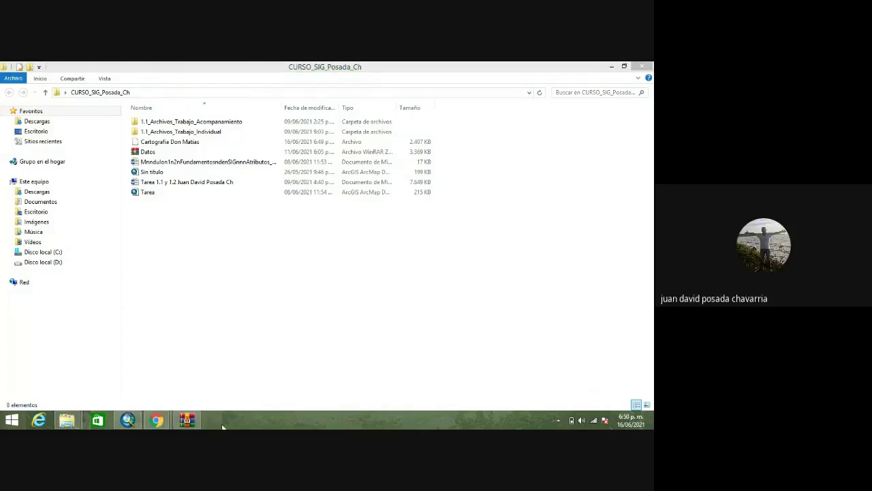
{"action": "left_click", "coordinate": [23, 195]}
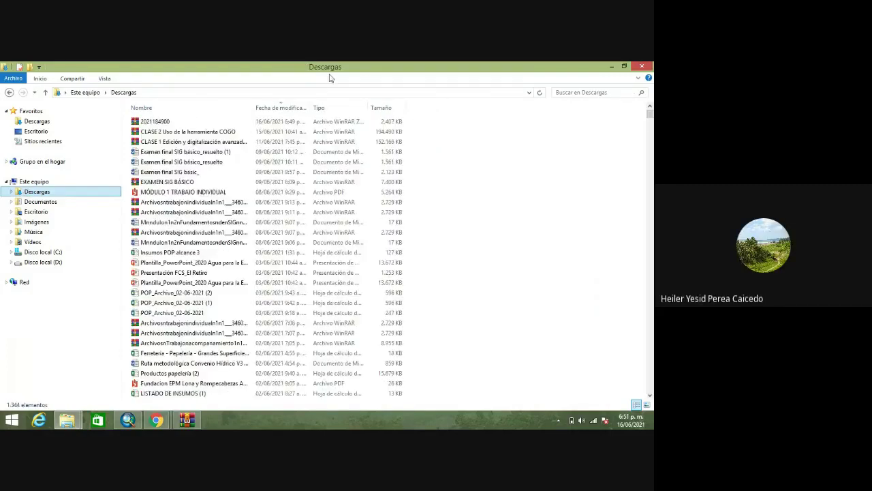
{"action": "left_click", "coordinate": [306, 107]}
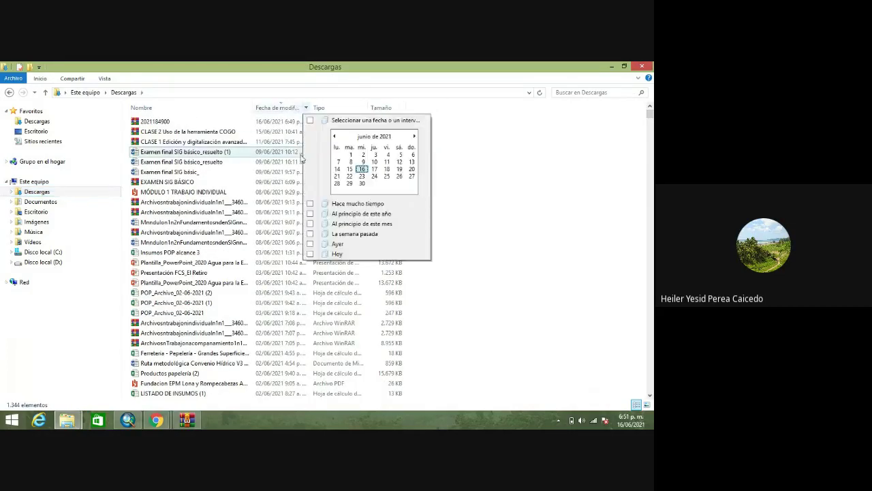
{"action": "left_click", "coordinate": [310, 255]}
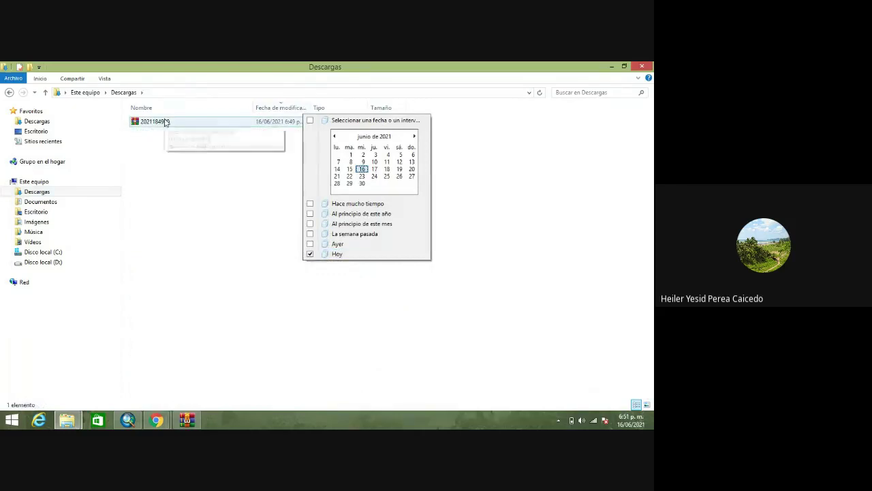
{"action": "right_click", "coordinate": [166, 120]}
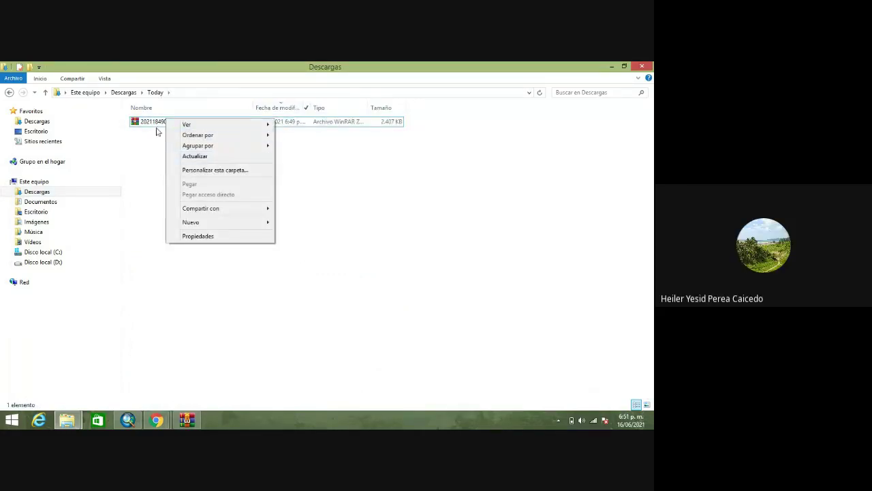
{"action": "left_click", "coordinate": [157, 121]}
{"action": "right_click", "coordinate": [157, 121]}
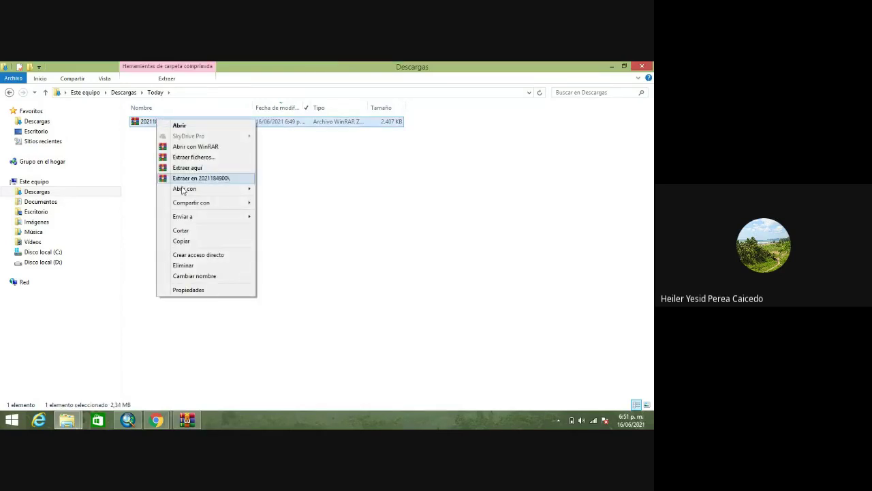
{"action": "left_click", "coordinate": [175, 230]}
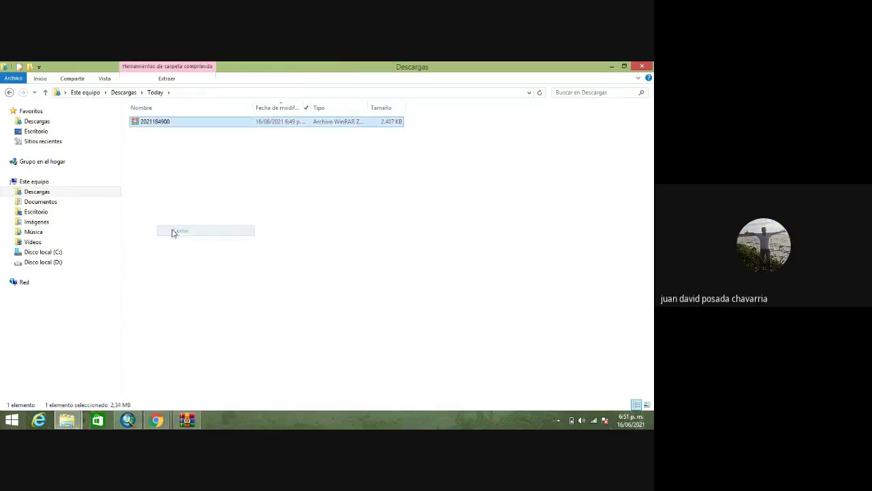
- Switch through the Explorer windows to the CURSO_SIG_Posada_Ch folder
{"action": "mouse_move", "coordinate": [68, 420]}
{"action": "left_click", "coordinate": [77, 402]}
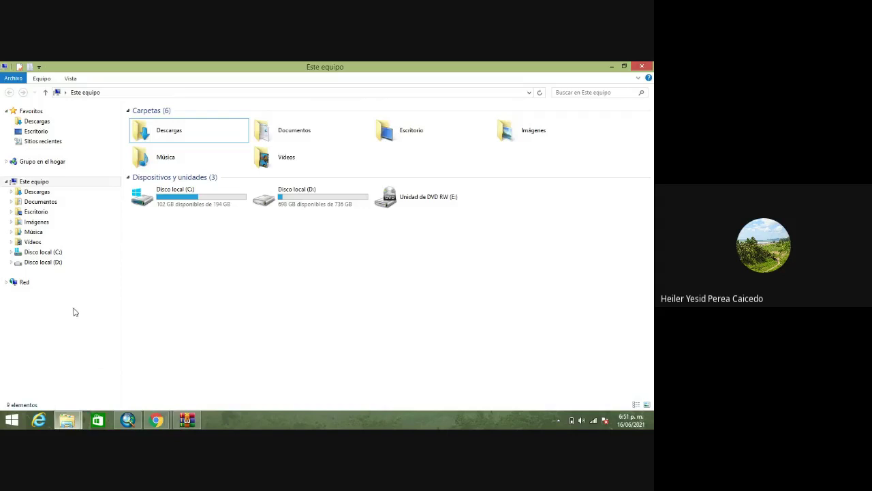
{"action": "left_click", "coordinate": [175, 384]}
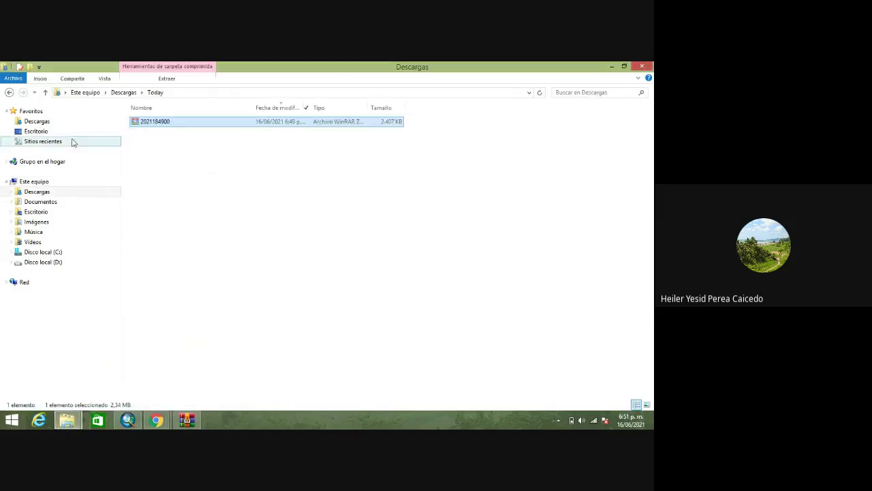
{"action": "left_click", "coordinate": [9, 92]}
{"action": "left_click", "coordinate": [9, 93]}
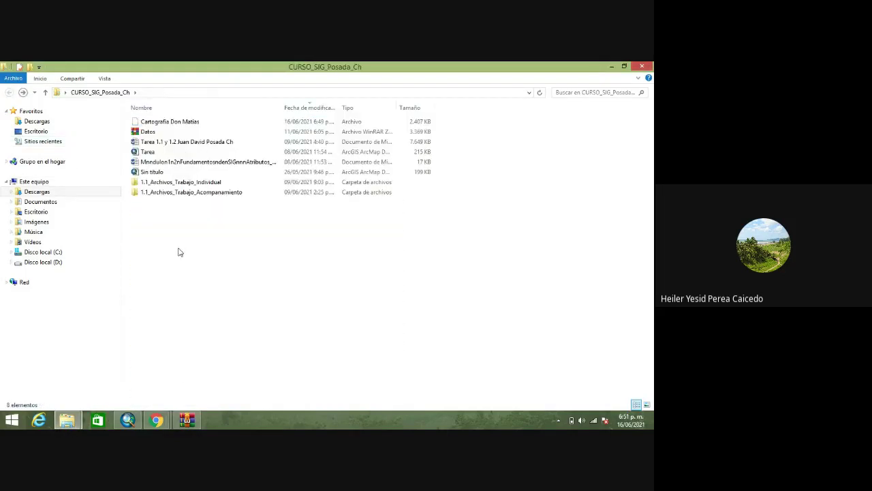
{"action": "right_click", "coordinate": [177, 250]}
{"action": "left_click", "coordinate": [202, 312]}
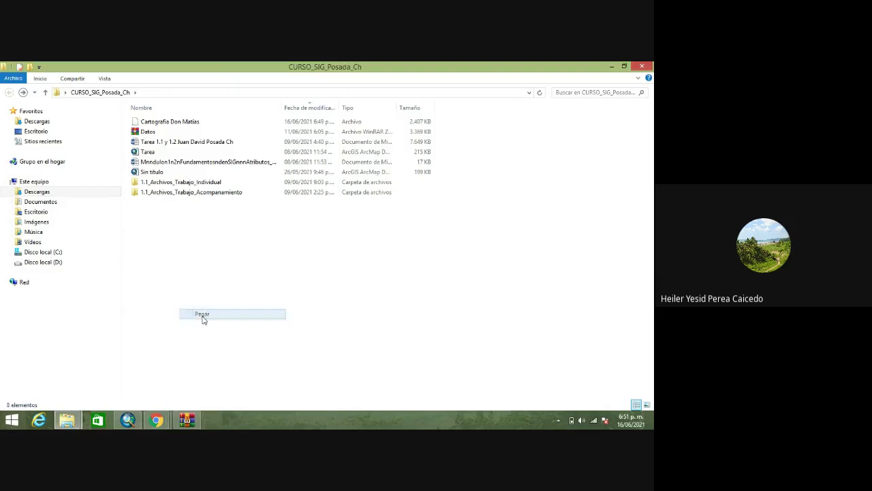
{"action": "right_click", "coordinate": [183, 121]}
{"action": "left_click", "coordinate": [217, 259]}
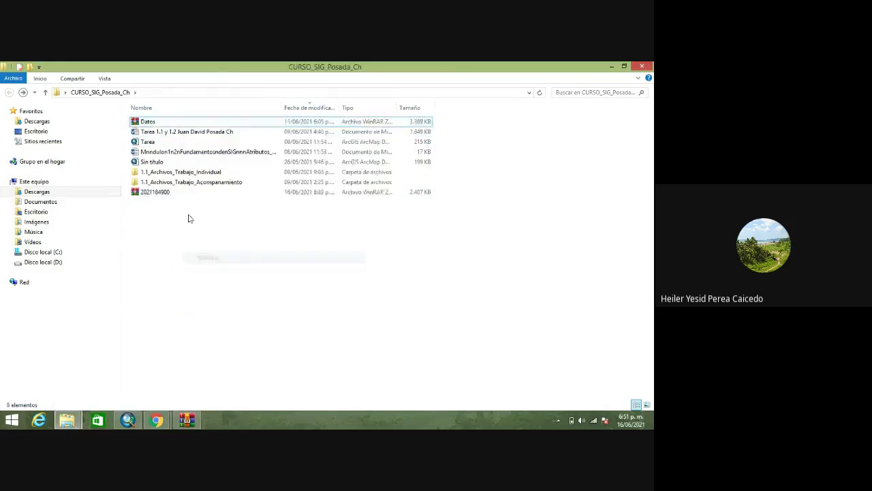
- Rename the pasted archive to 'Cartografia Don Matias' and extract it here
{"action": "right_click", "coordinate": [163, 124]}
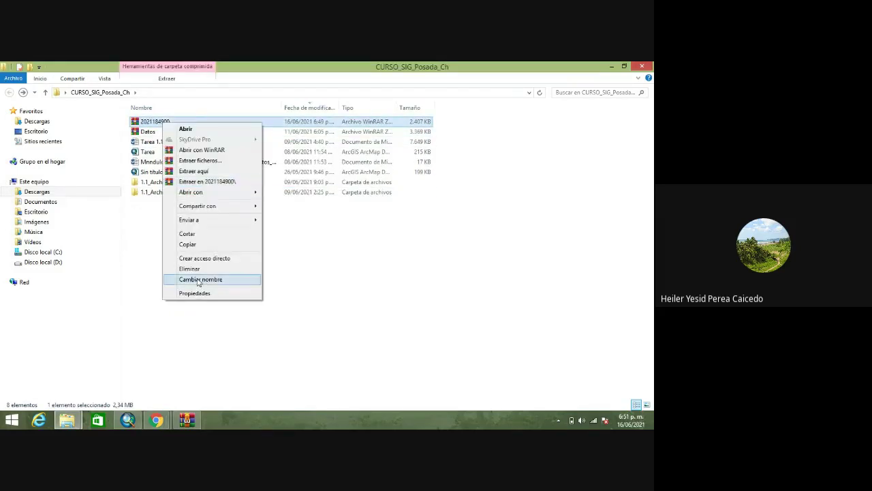
{"action": "left_click", "coordinate": [200, 279]}
{"action": "type", "text": "Cart"}
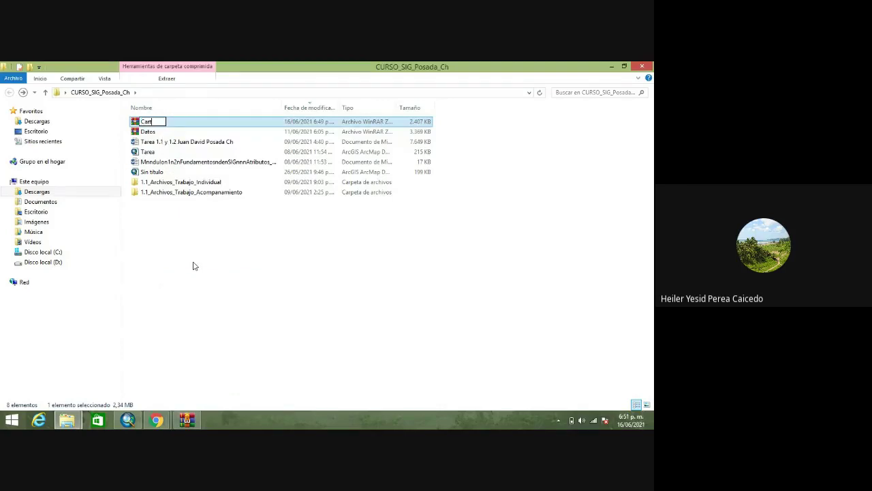
{"action": "type", "text": "ografia Don Matias"}
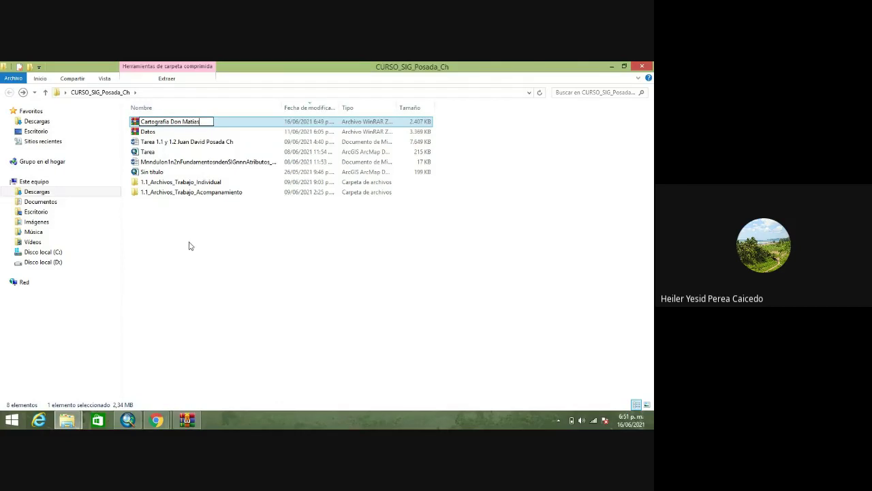
{"action": "key", "text": "Return"}
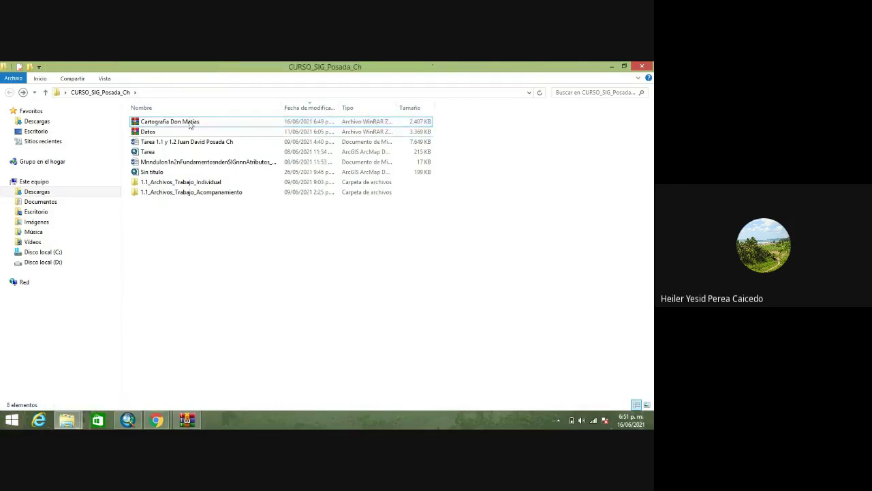
{"action": "right_click", "coordinate": [179, 124]}
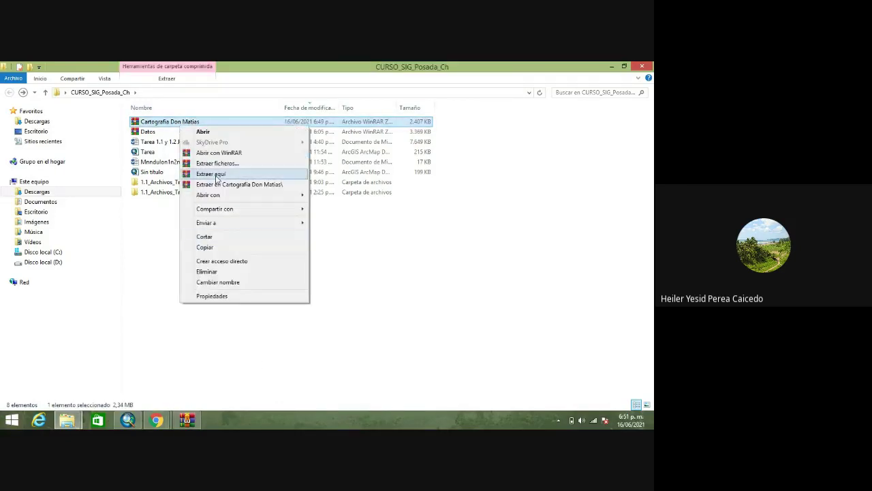
{"action": "left_click", "coordinate": [217, 174]}
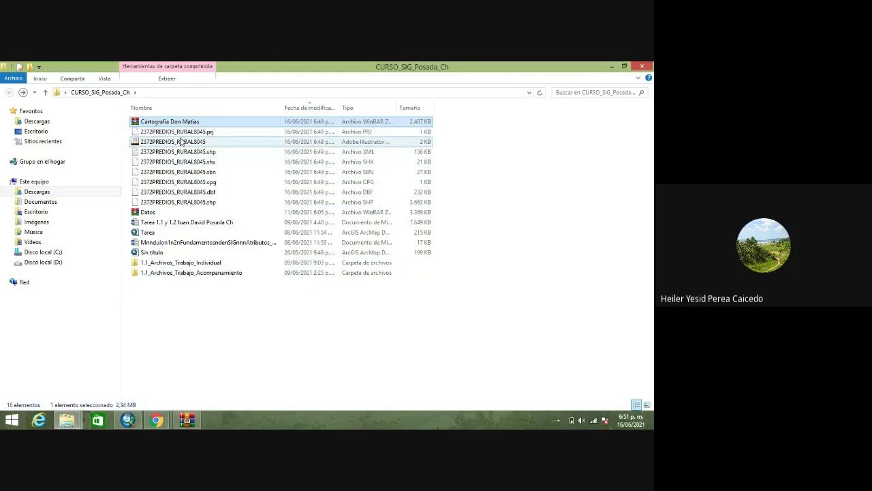
- Create a new folder named Predios in CURSO_SIG_Posada_Ch
{"action": "right_click", "coordinate": [212, 305]}
{"action": "mouse_move", "coordinate": [240, 282]}
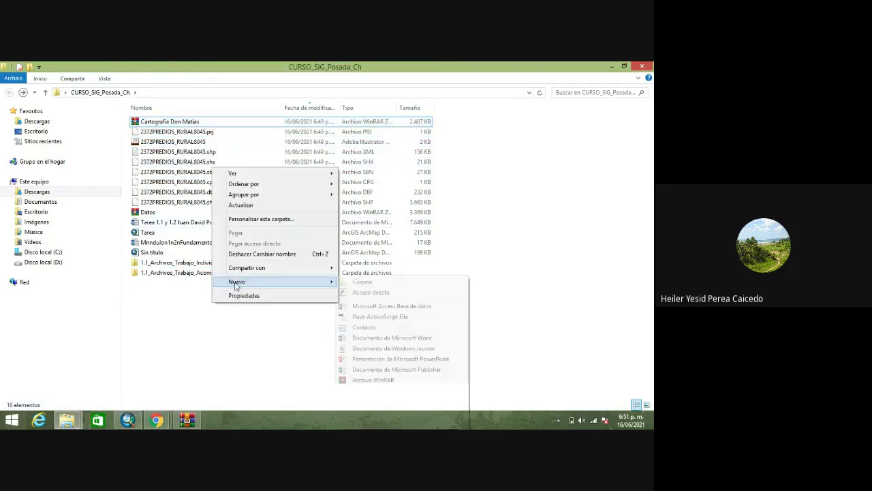
{"action": "left_click", "coordinate": [361, 282]}
{"action": "type", "text": "P"}
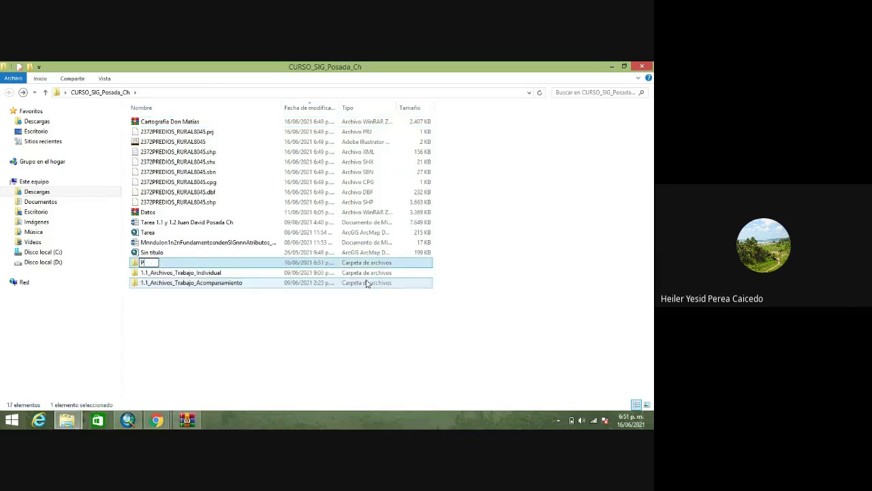
{"action": "type", "text": "redios"}
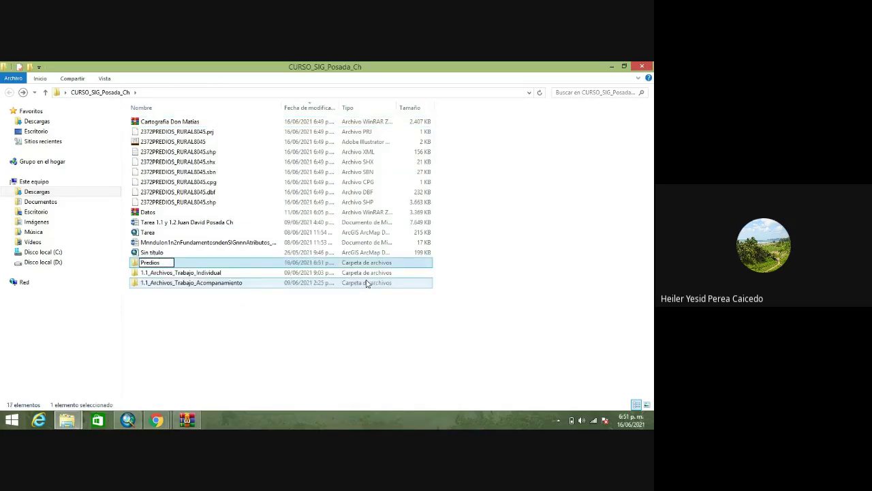
{"action": "left_click", "coordinate": [251, 339]}
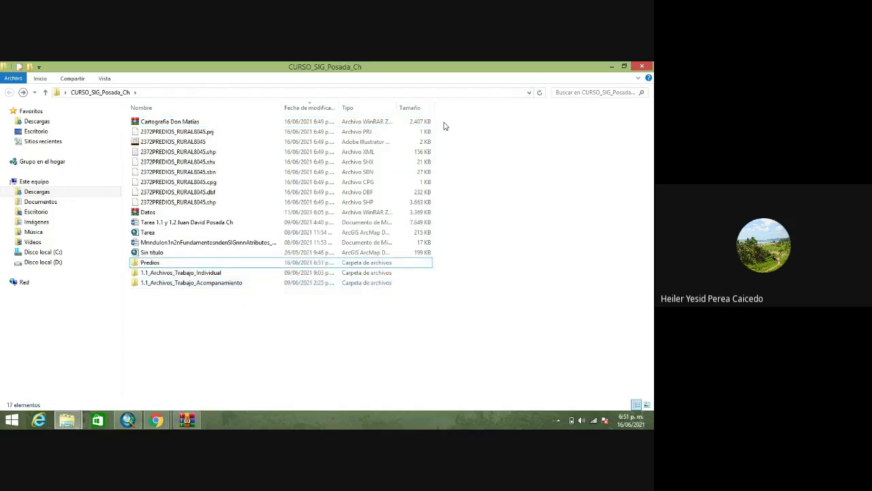
- Move the archive and eight 2372PREDIOS_RURAL8045 files into Predios, then switch to ArcMap
{"action": "left_click_drag", "start_coordinate": [445, 126], "coordinate": [172, 203]}
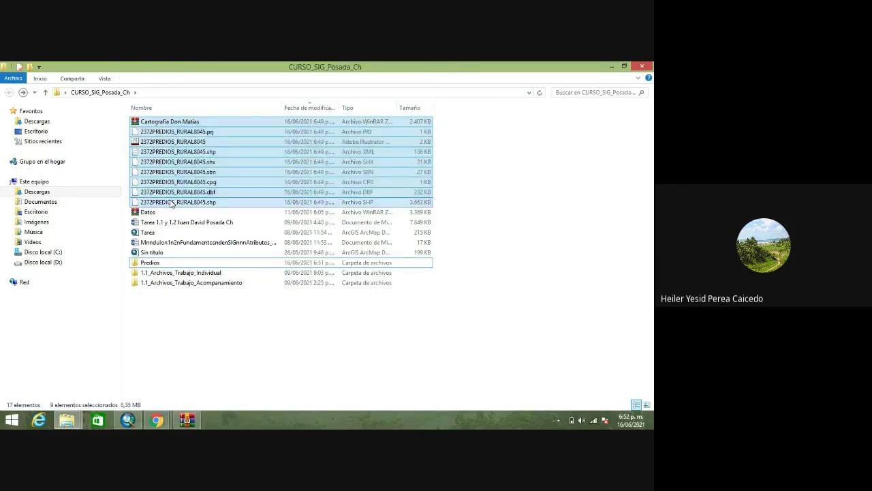
{"action": "double_click", "coordinate": [151, 262]}
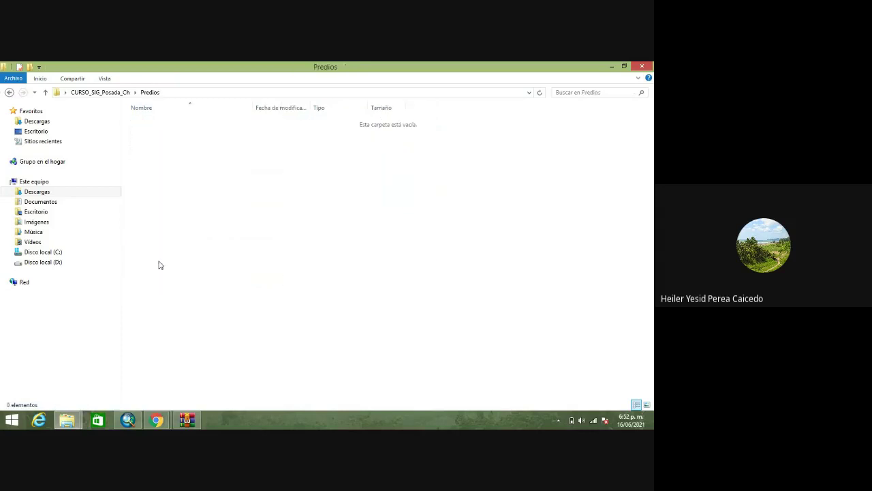
{"action": "key", "text": "ctrl+v"}
{"action": "left_click", "coordinate": [186, 237]}
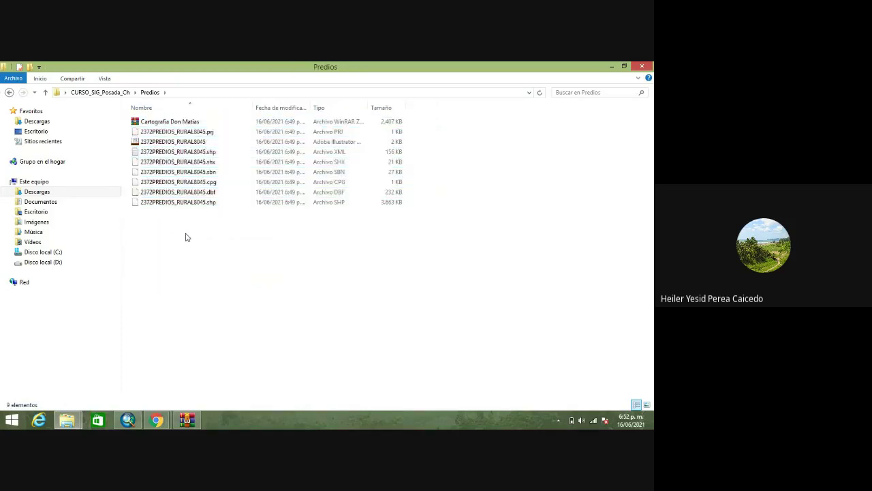
{"action": "left_click", "coordinate": [9, 92]}
{"action": "left_click", "coordinate": [127, 419]}
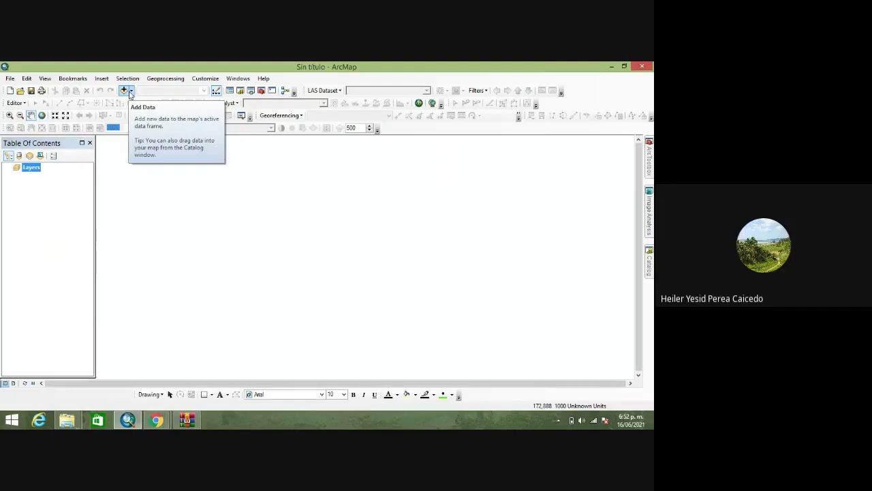
{"action": "left_click", "coordinate": [583, 420]}
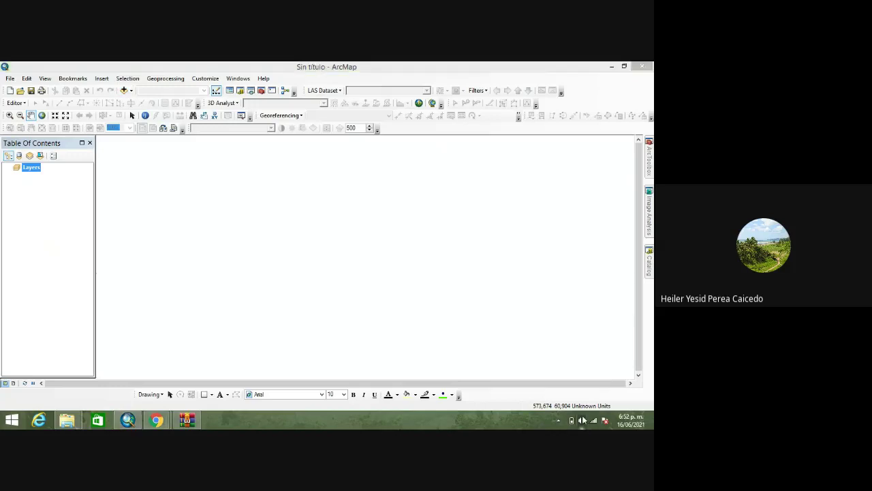
{"action": "left_click_drag", "start_coordinate": [580, 309], "coordinate": [580, 301]}
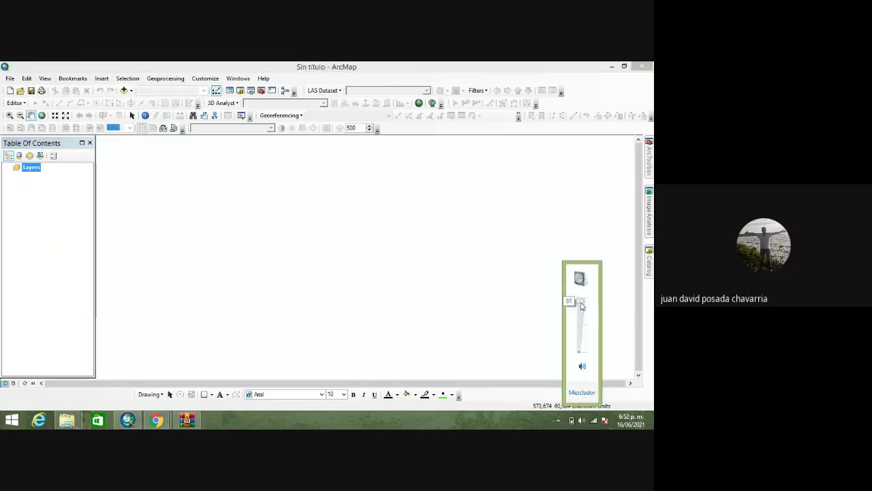
{"action": "left_click", "coordinate": [580, 308]}
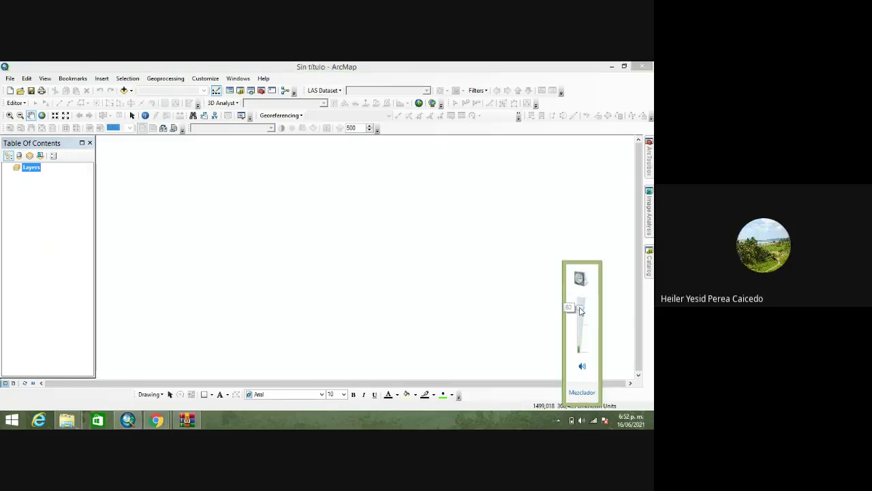
{"action": "left_click", "coordinate": [438, 420]}
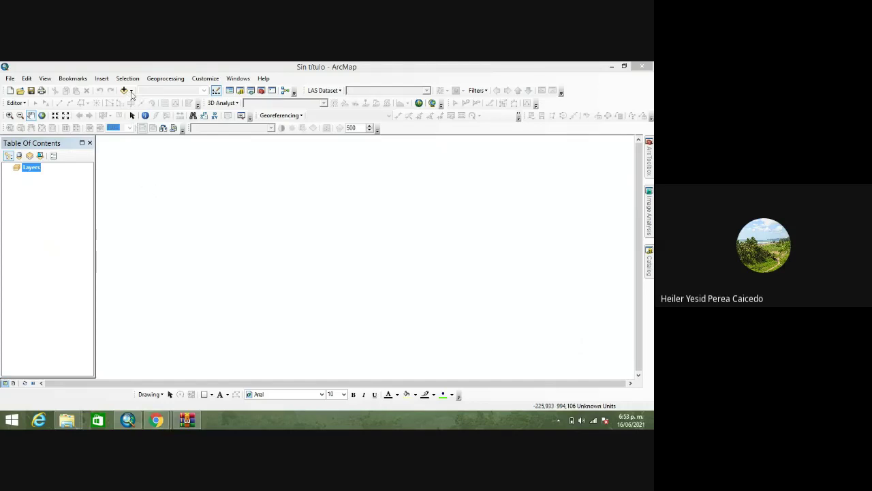
{"action": "left_click", "coordinate": [131, 91]}
{"action": "left_click", "coordinate": [145, 99]}
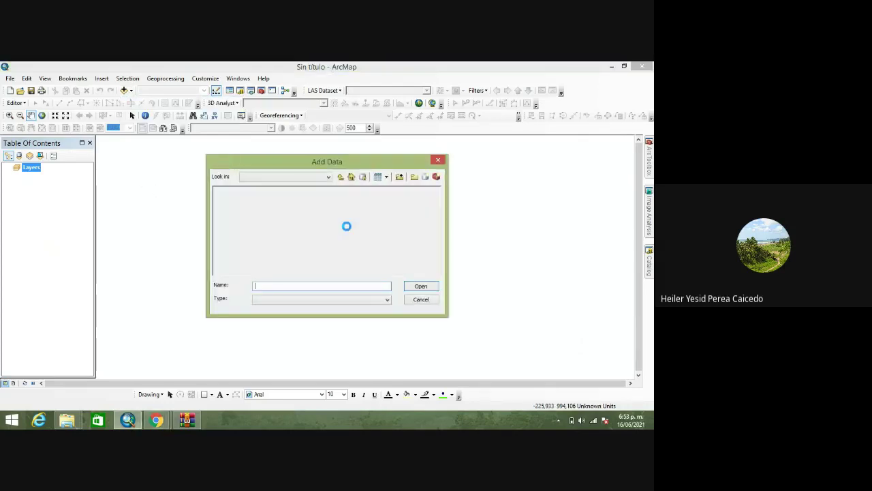
{"action": "left_click", "coordinate": [340, 178]}
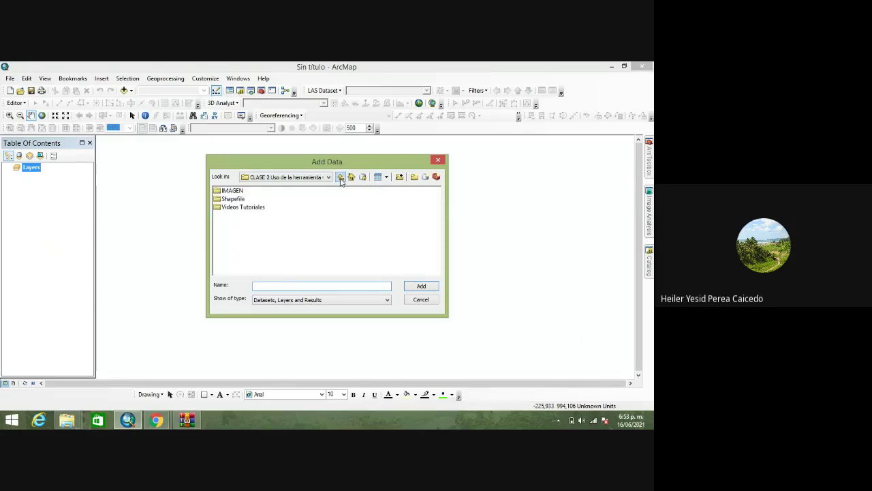
{"action": "left_click", "coordinate": [341, 178]}
{"action": "left_click", "coordinate": [341, 178]}
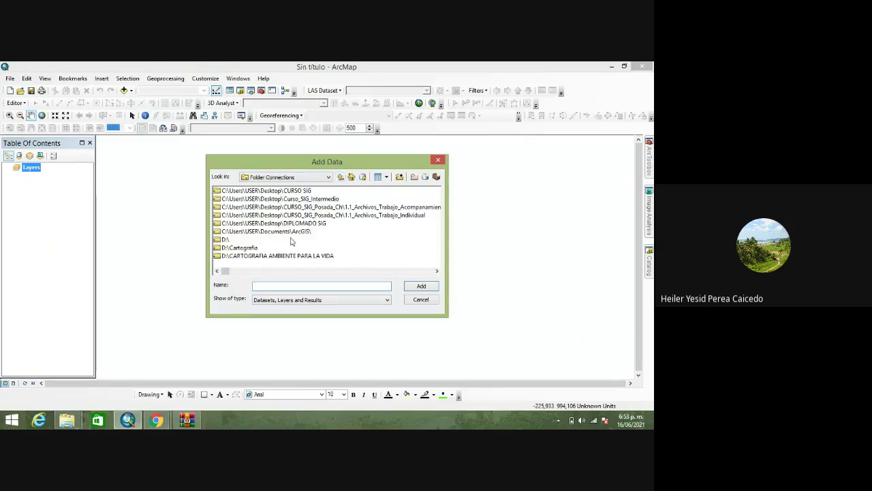
{"action": "double_click", "coordinate": [298, 190]}
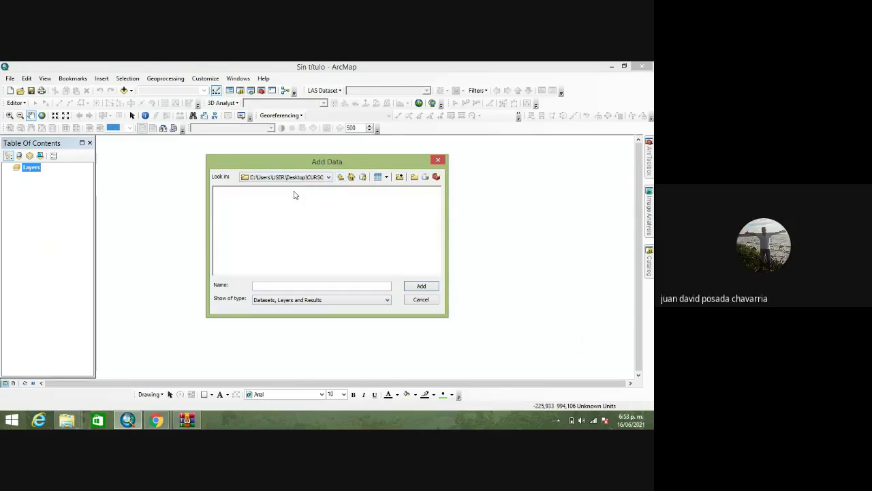
{"action": "left_click", "coordinate": [341, 178]}
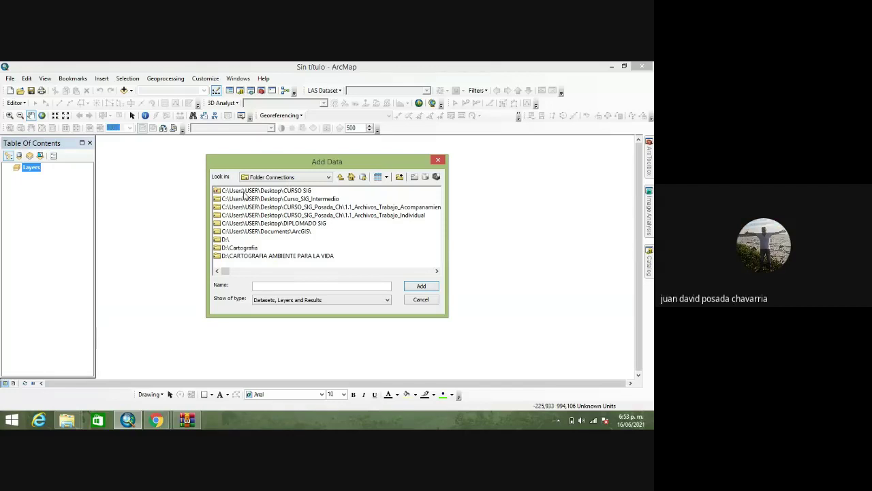
{"action": "double_click", "coordinate": [265, 191]}
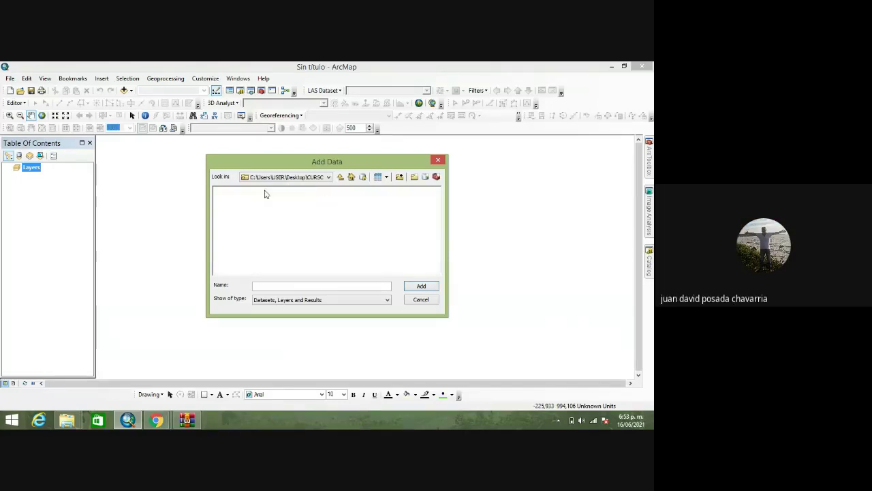
{"action": "left_click", "coordinate": [341, 177]}
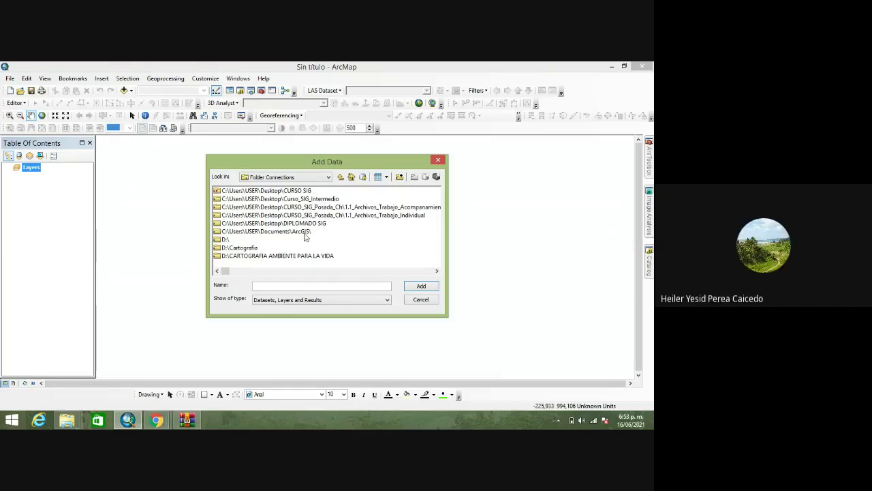
{"action": "left_click", "coordinate": [341, 178]}
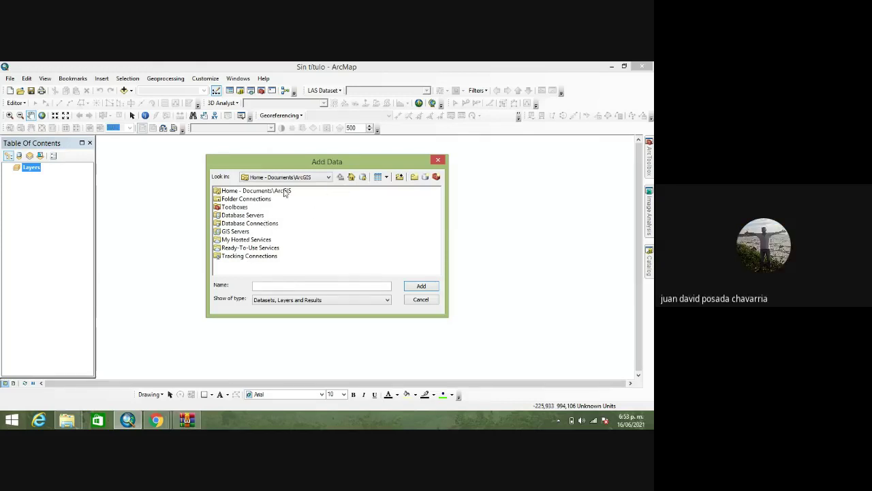
{"action": "left_click", "coordinate": [330, 179]}
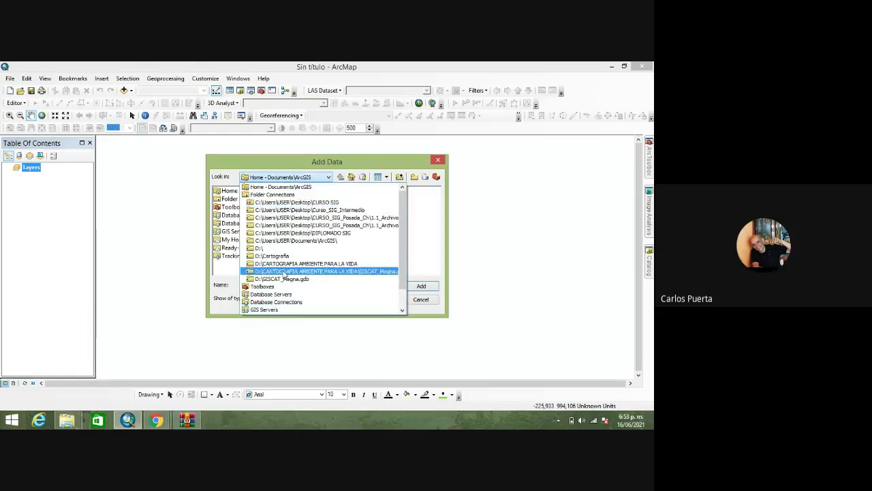
{"action": "left_click", "coordinate": [300, 241]}
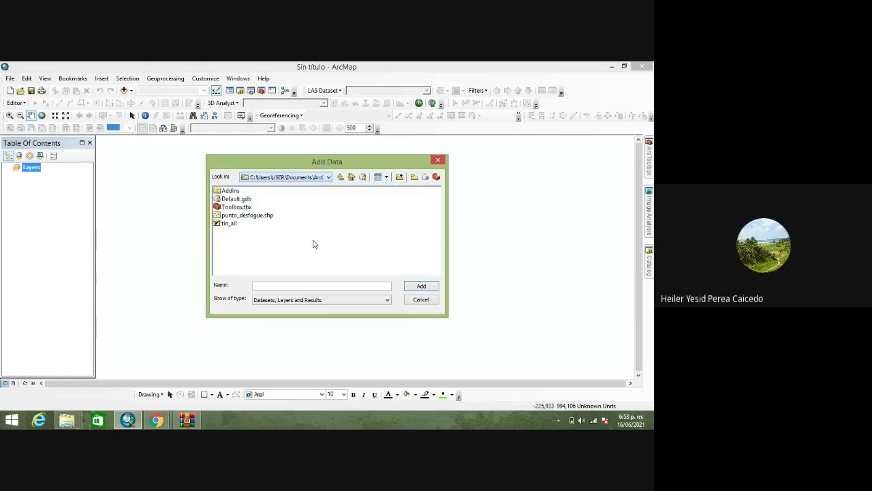
{"action": "left_click", "coordinate": [330, 178]}
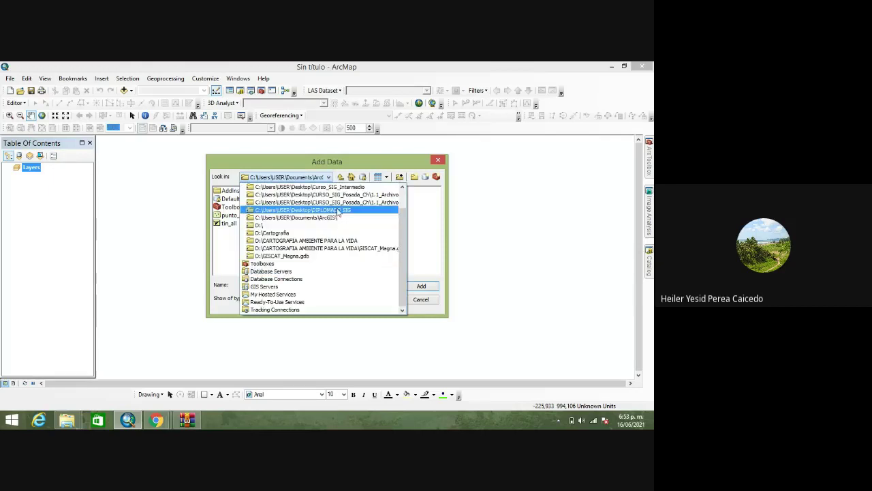
{"action": "scroll", "coordinate": [321, 249], "scroll_direction": "up", "scroll_amount": 1}
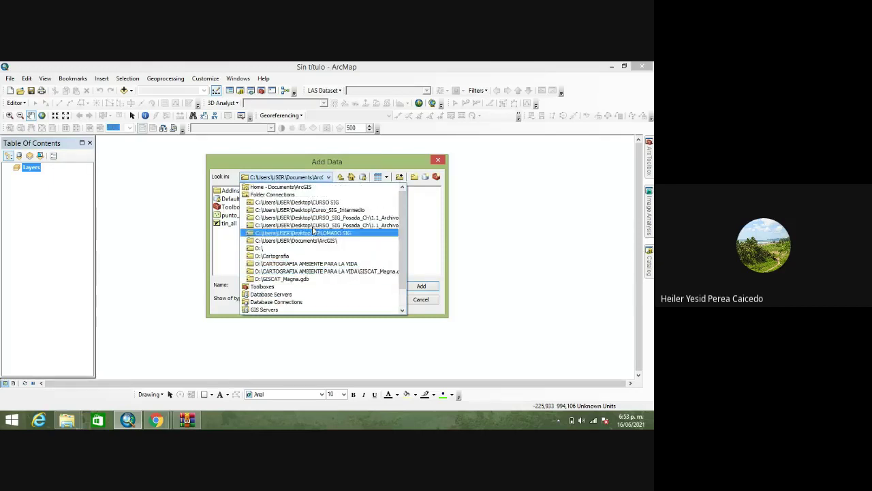
{"action": "left_click", "coordinate": [251, 205]}
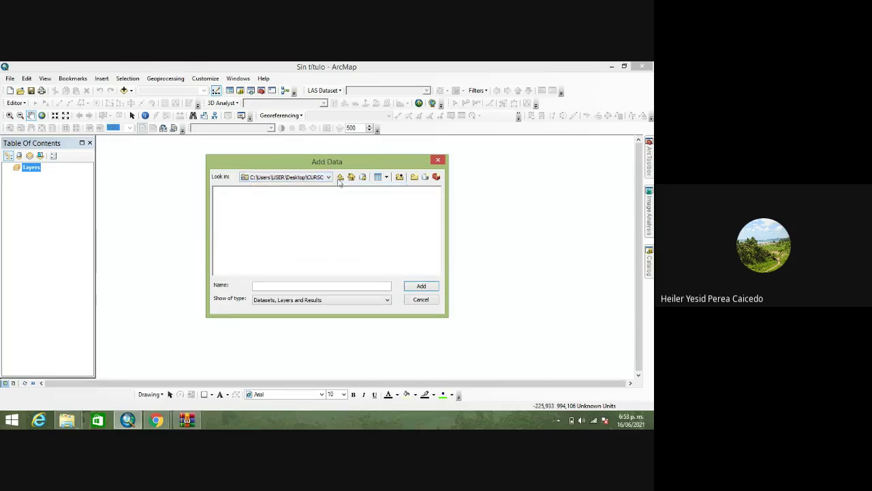
{"action": "left_click", "coordinate": [341, 176]}
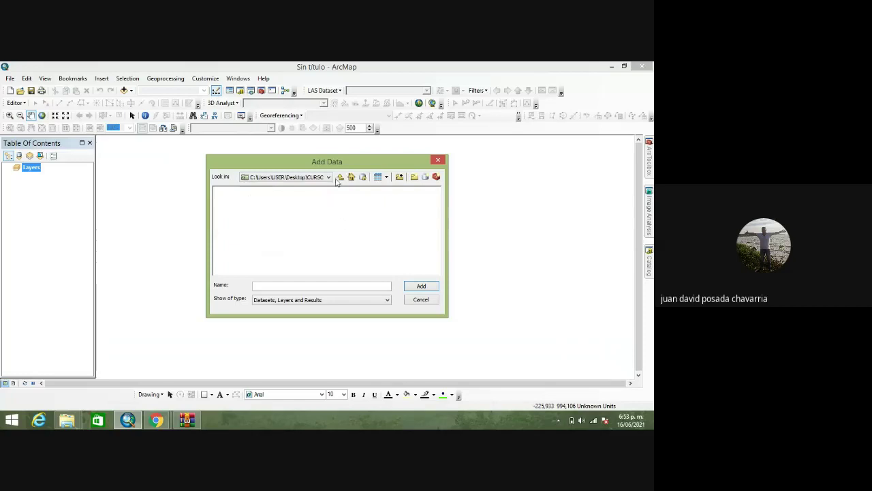
{"action": "left_click", "coordinate": [341, 177]}
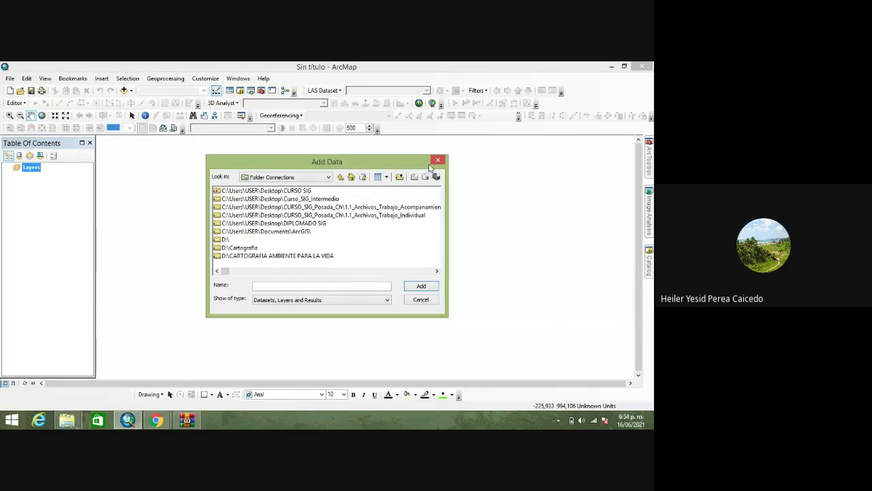
- Connect the Escritorio (Desktop) folder in the Add Data dialog
{"action": "left_click", "coordinate": [400, 178]}
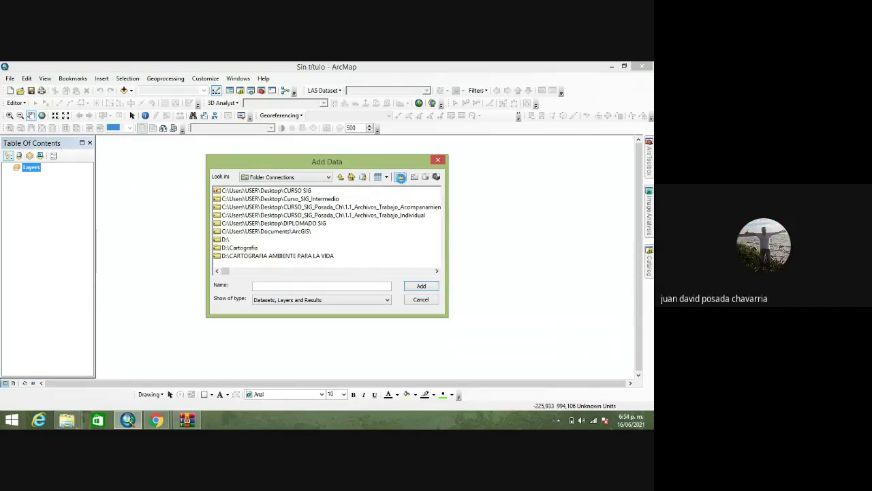
{"action": "left_click_drag", "start_coordinate": [392, 221], "coordinate": [394, 240]}
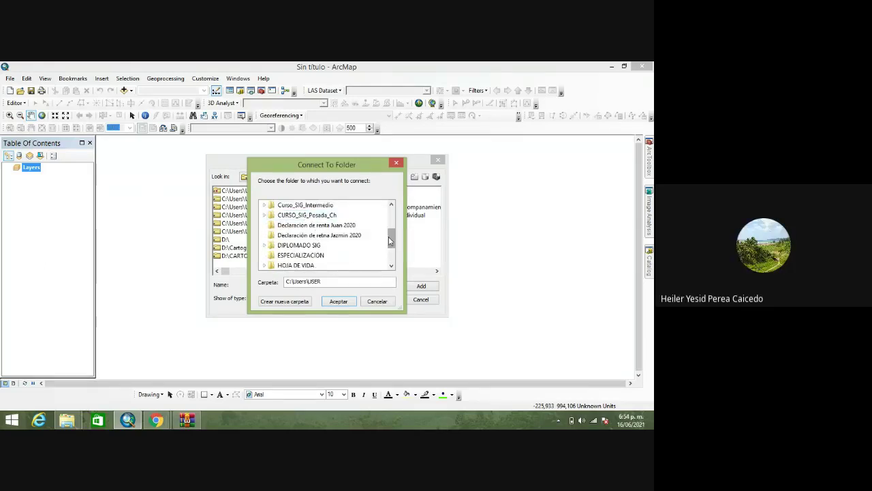
{"action": "left_click_drag", "start_coordinate": [392, 242], "coordinate": [392, 237]}
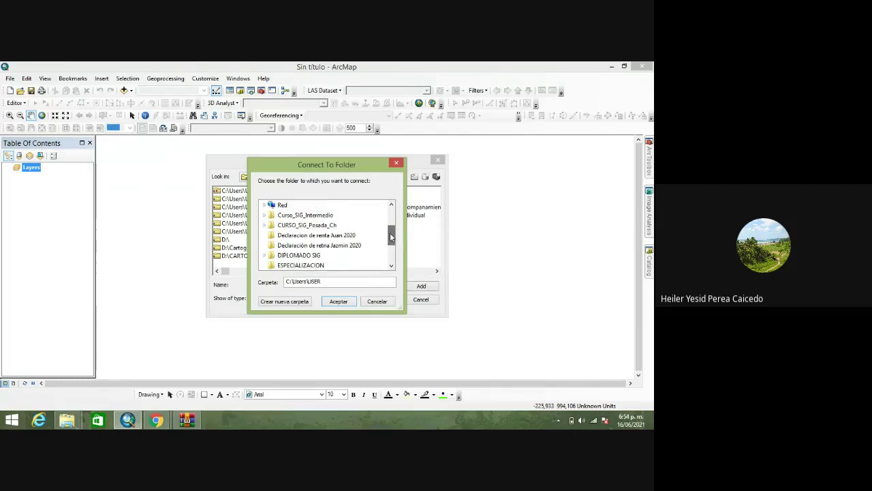
{"action": "scroll", "coordinate": [352, 220], "scroll_direction": "up", "scroll_amount": 2}
{"action": "left_click", "coordinate": [283, 204]}
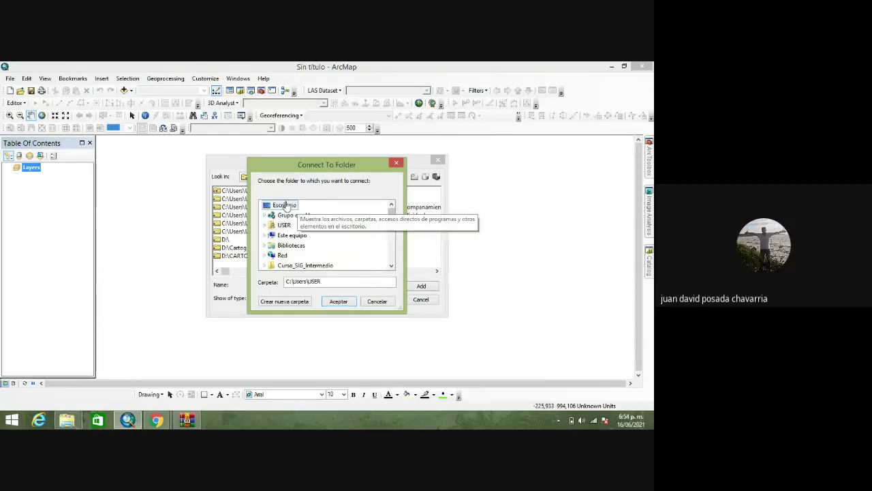
{"action": "left_click", "coordinate": [338, 303]}
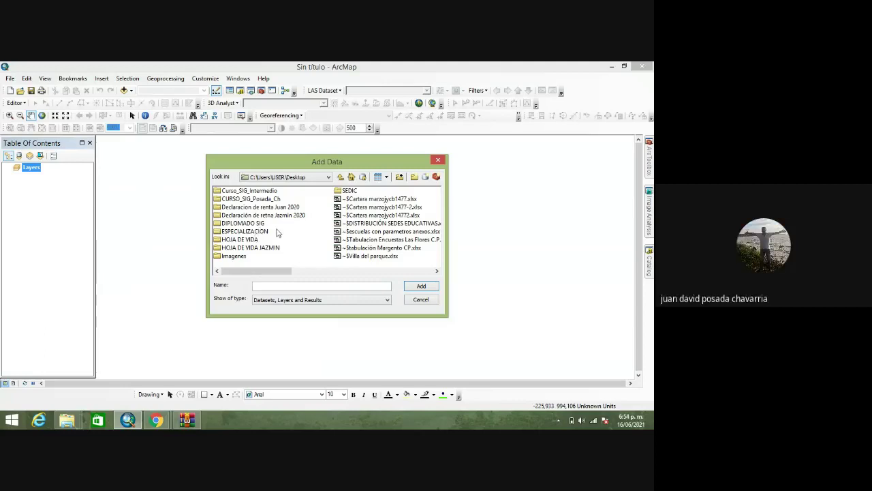
- Open CURSO_SIG_Posada_Ch > Predios and add 2372PREDIOS_RURAL8045.shp to the map
{"action": "left_click", "coordinate": [258, 198]}
{"action": "left_click", "coordinate": [259, 199]}
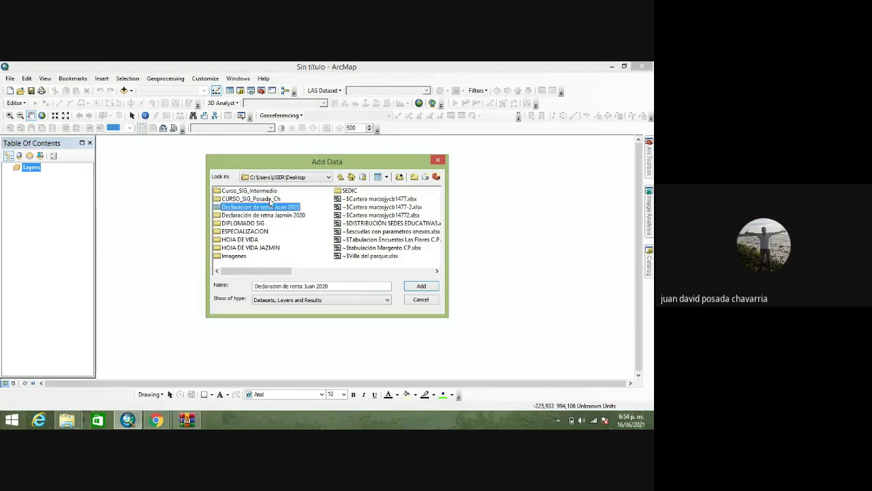
{"action": "double_click", "coordinate": [271, 199]}
{"action": "double_click", "coordinate": [233, 207]}
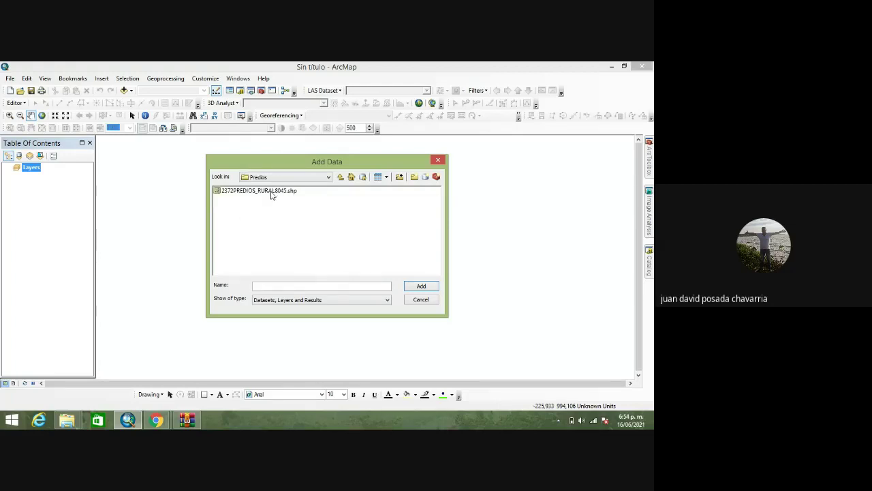
{"action": "left_click", "coordinate": [271, 193]}
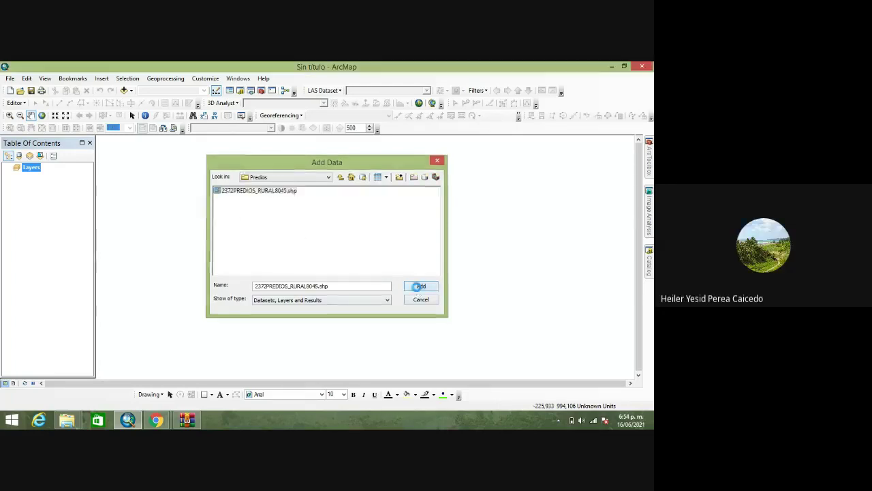
{"action": "left_click", "coordinate": [417, 287]}
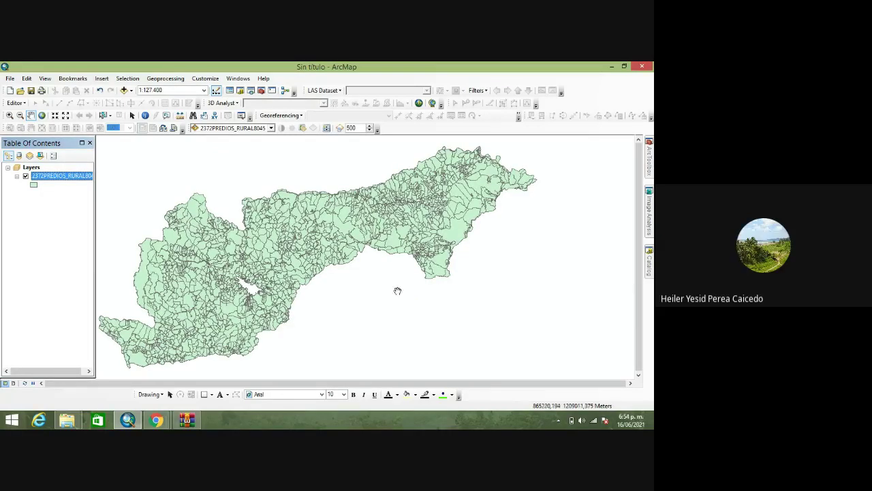
- Pan the parcels map slightly right and show Chrome's window thumbnails on the taskbar
{"action": "left_click_drag", "start_coordinate": [392, 293], "coordinate": [428, 286]}
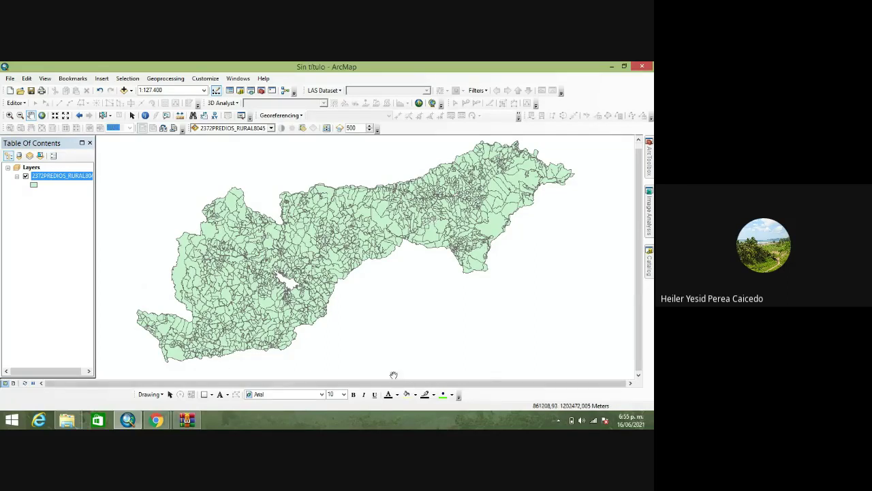
{"action": "scroll", "coordinate": [641, 198], "scroll_direction": "up", "scroll_amount": 1}
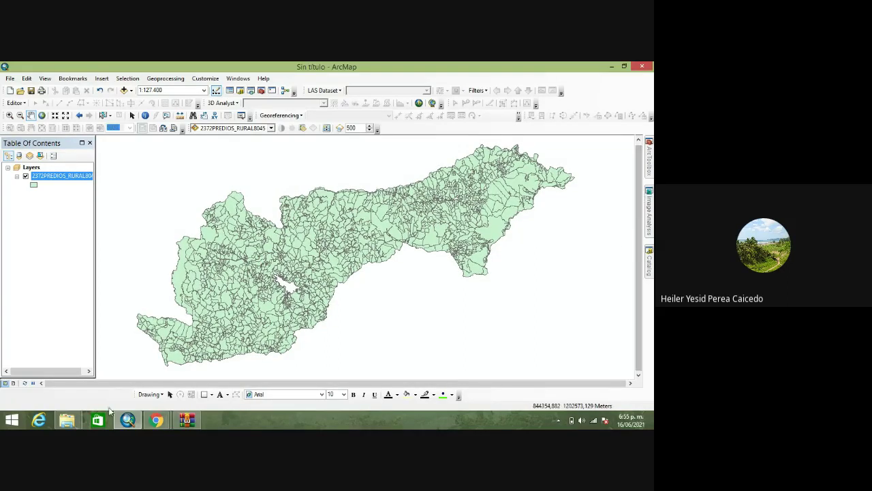
{"action": "left_click", "coordinate": [156, 420]}
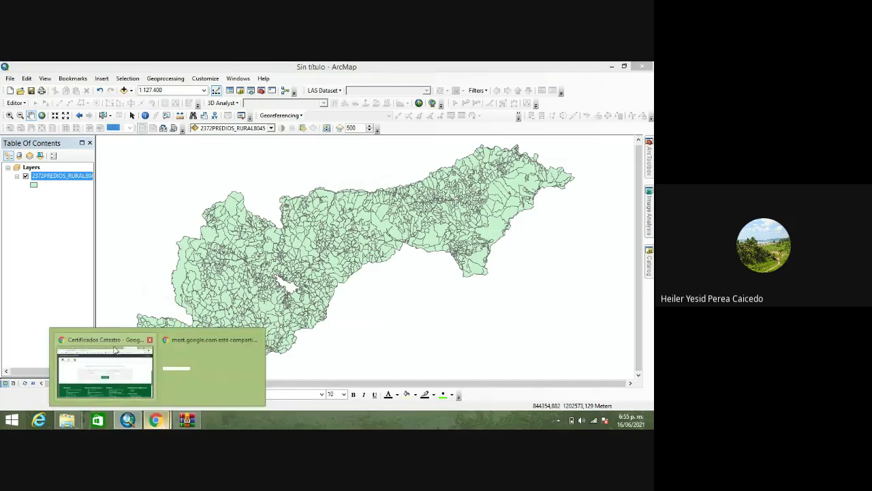
- Search the web for 'esirena corantioquia' in a new Chrome tab
{"action": "left_click", "coordinate": [116, 350]}
{"action": "left_click", "coordinate": [405, 69]}
{"action": "left_click", "coordinate": [503, 70]}
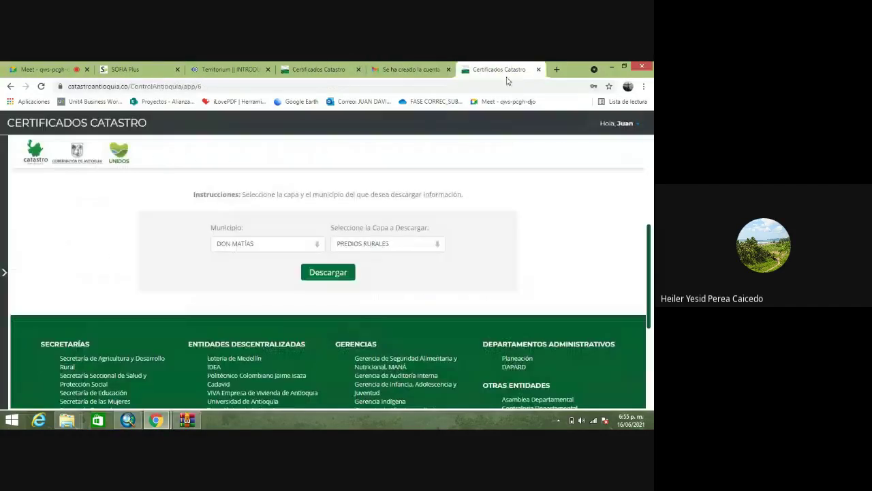
{"action": "left_click", "coordinate": [557, 69]}
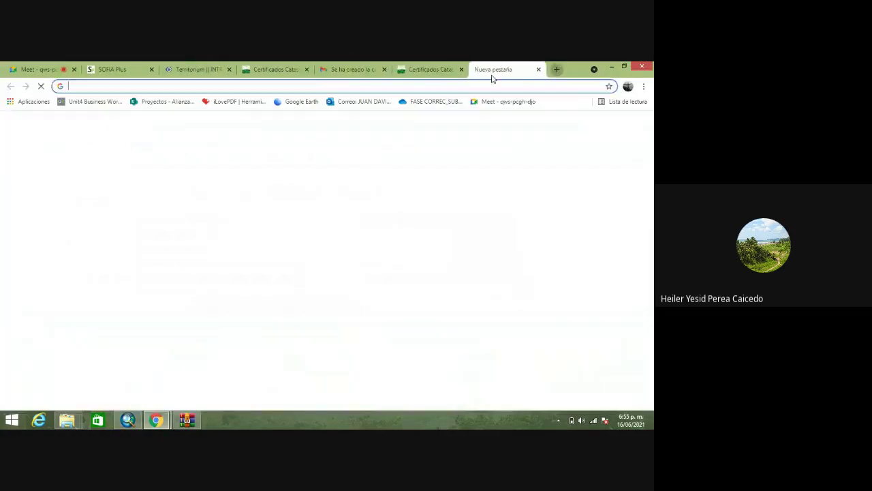
{"action": "left_click", "coordinate": [401, 84]}
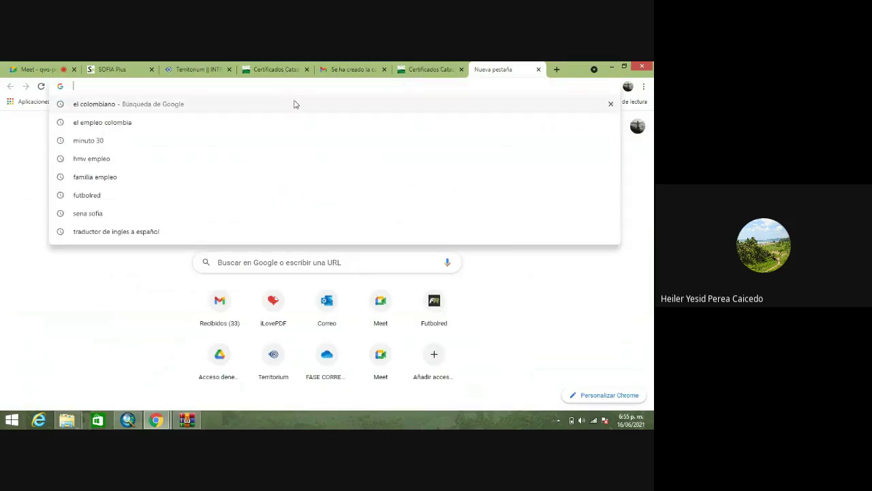
{"action": "type", "text": "s"}
{"action": "key", "text": "BackSpace"}
{"action": "key", "text": "BackSpace"}
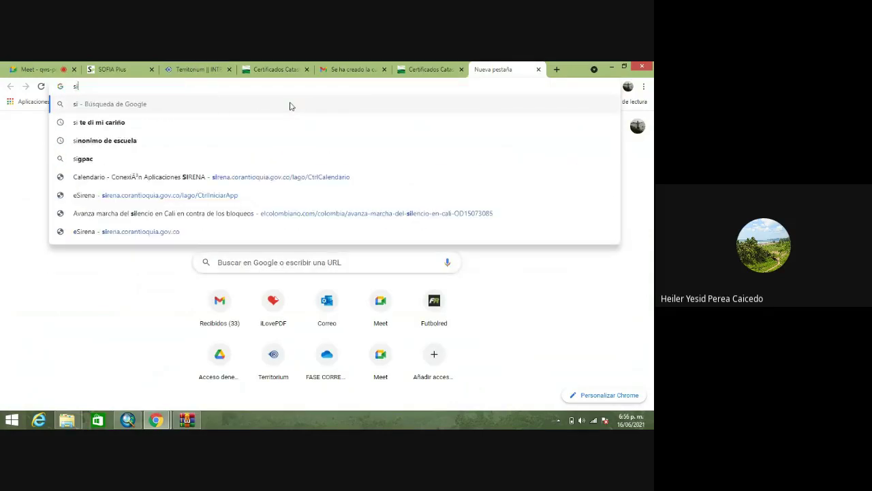
{"action": "key", "text": "Escape"}
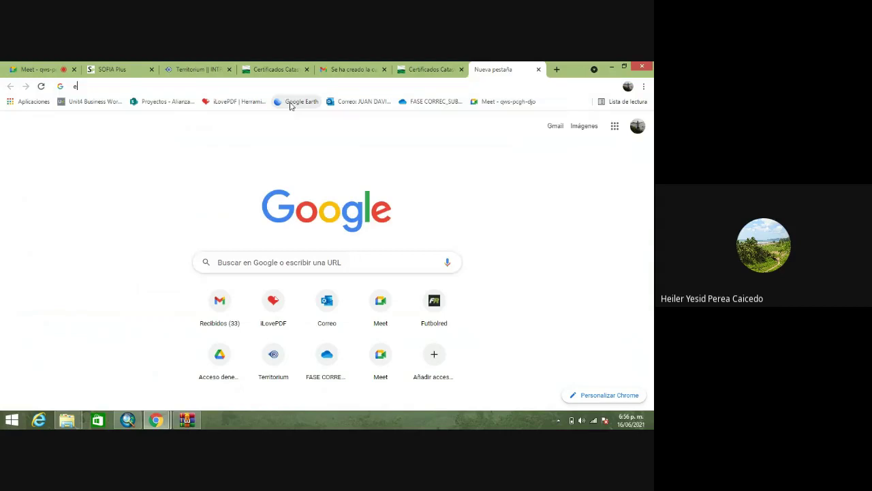
{"action": "type", "text": "esire"}
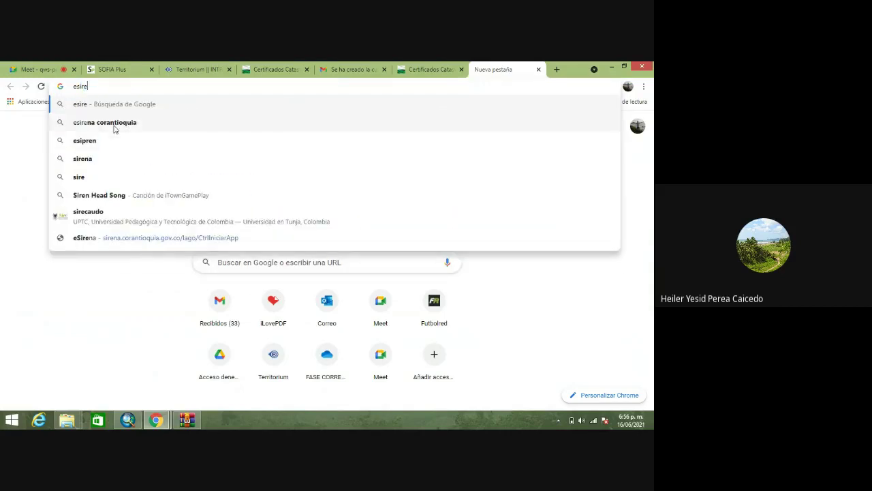
{"action": "left_click", "coordinate": [113, 125]}
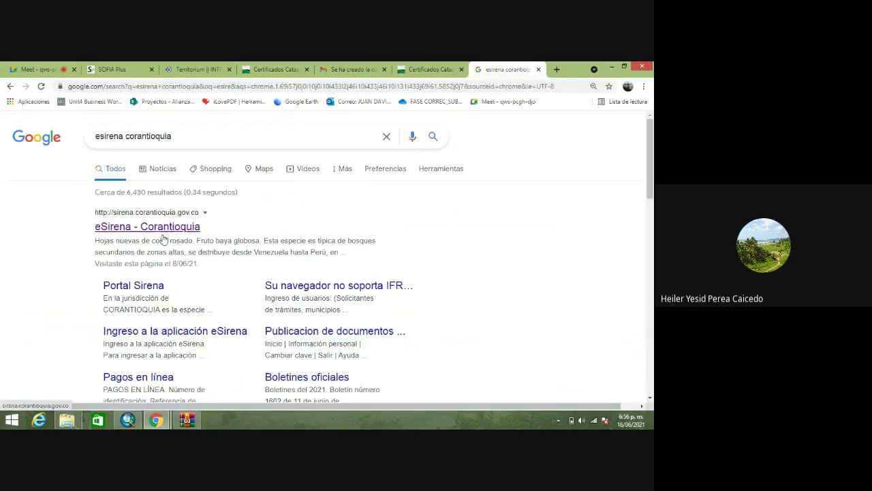
- Open the eSirena login page and sign in with the autofilled Usuario and a password
{"action": "scroll", "coordinate": [170, 235], "scroll_direction": "down", "scroll_amount": 1}
{"action": "left_click", "coordinate": [175, 181]}
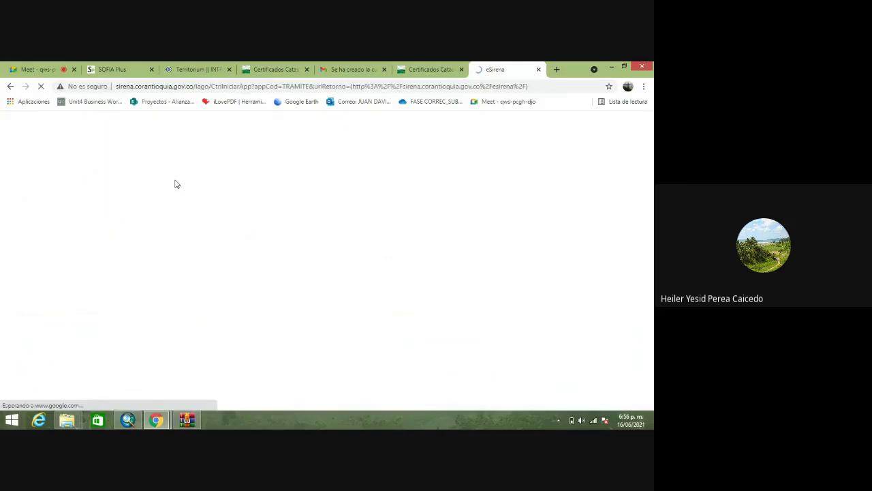
{"action": "scroll", "coordinate": [168, 264], "scroll_direction": "down", "scroll_amount": 2}
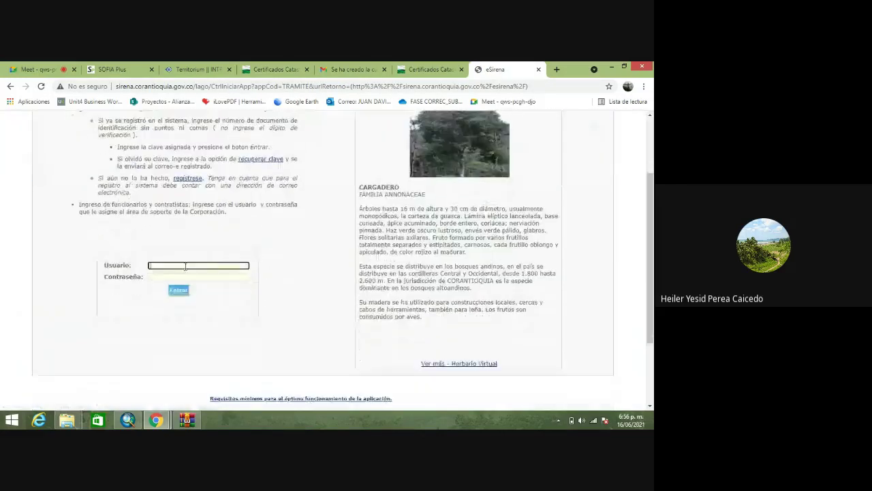
{"action": "left_click", "coordinate": [168, 265]}
{"action": "left_click", "coordinate": [168, 284]}
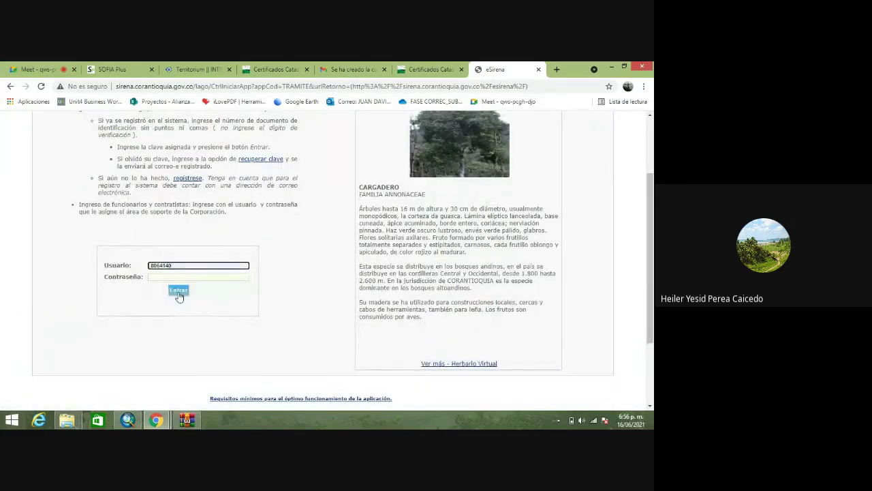
{"action": "left_click", "coordinate": [168, 276]}
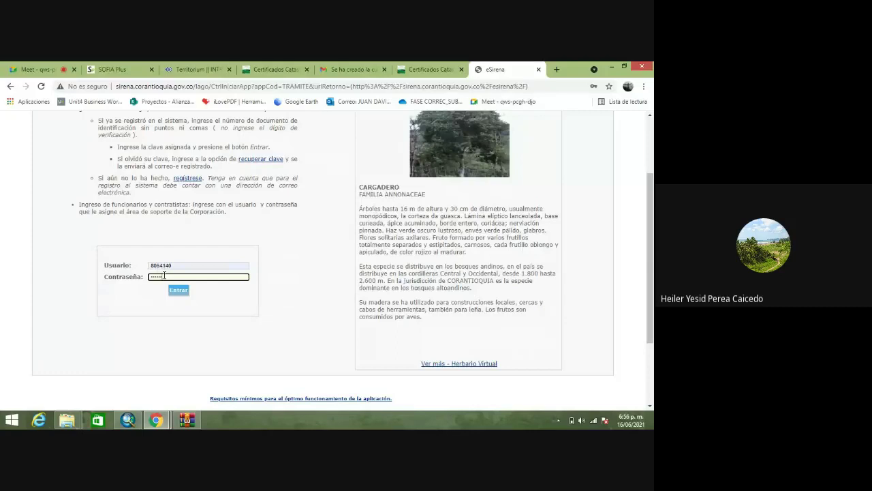
{"action": "left_click", "coordinate": [182, 290]}
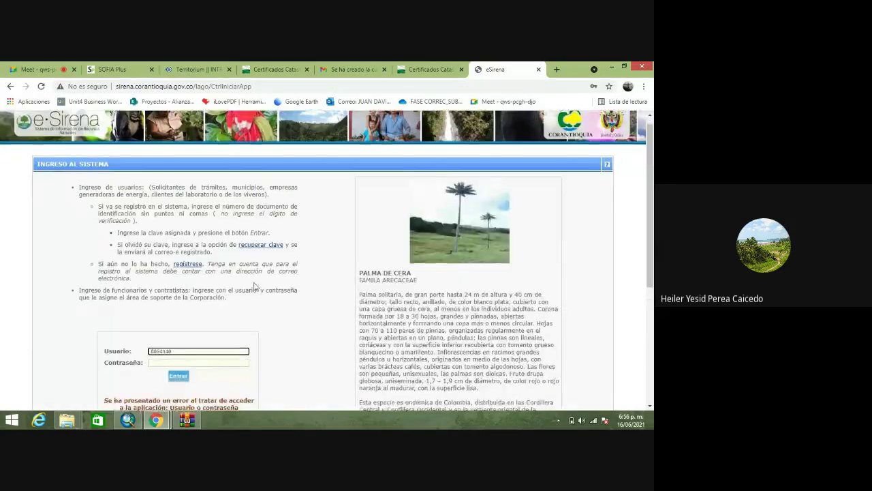
- After the 'Usuario o contraseña incorrecta' error, use the 'recuperar clave' link to request the password by e-mail
{"action": "scroll", "coordinate": [257, 285], "scroll_direction": "down", "scroll_amount": 1}
{"action": "scroll", "coordinate": [258, 285], "scroll_direction": "down", "scroll_amount": 1}
{"action": "scroll", "coordinate": [257, 285], "scroll_direction": "up", "scroll_amount": 2}
{"action": "scroll", "coordinate": [272, 258], "scroll_direction": "down", "scroll_amount": 2}
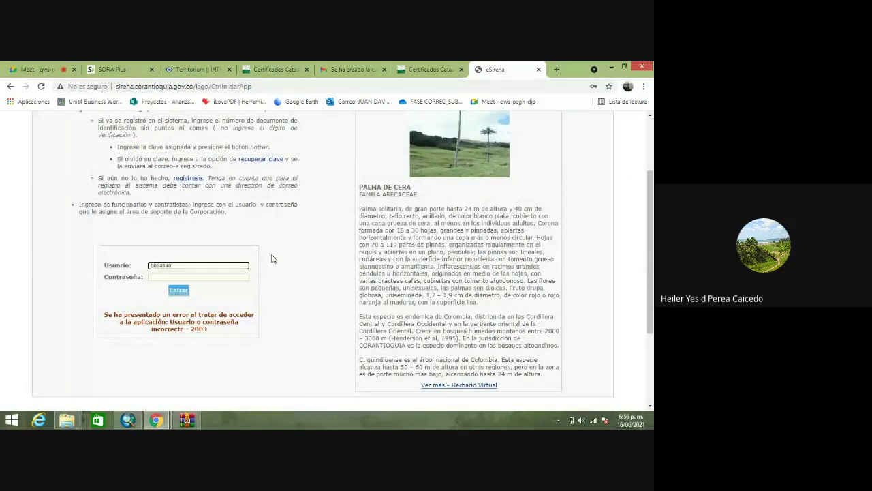
{"action": "scroll", "coordinate": [271, 259], "scroll_direction": "up", "scroll_amount": 2}
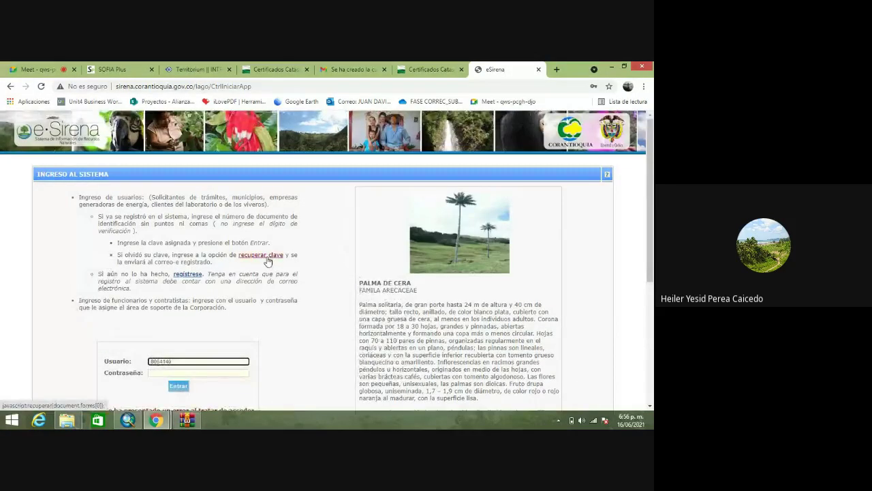
{"action": "left_click", "coordinate": [267, 256]}
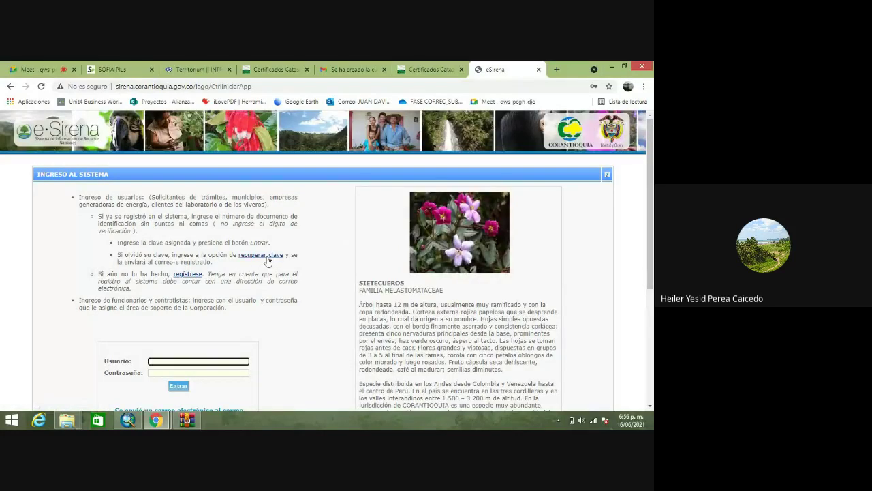
{"action": "scroll", "coordinate": [268, 261], "scroll_direction": "down", "scroll_amount": 2}
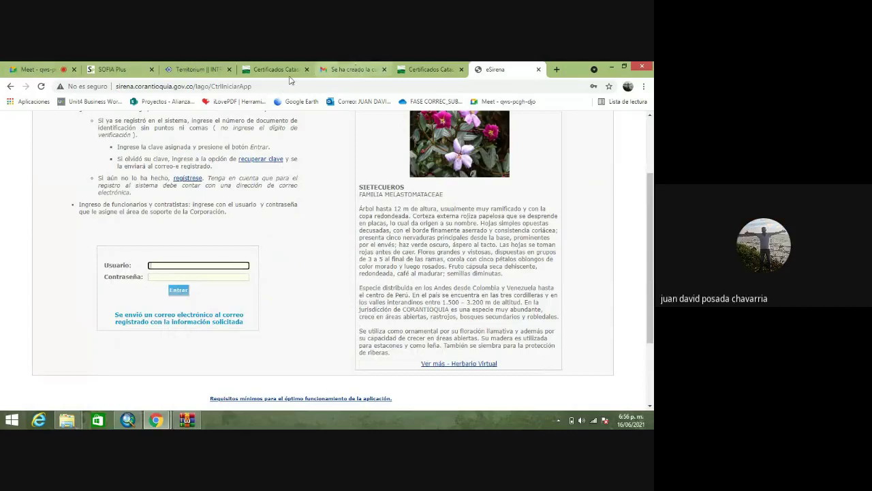
- In Gmail, reload Recibidos and check the Spam folder for the recovery e-mail
{"action": "left_click", "coordinate": [351, 68]}
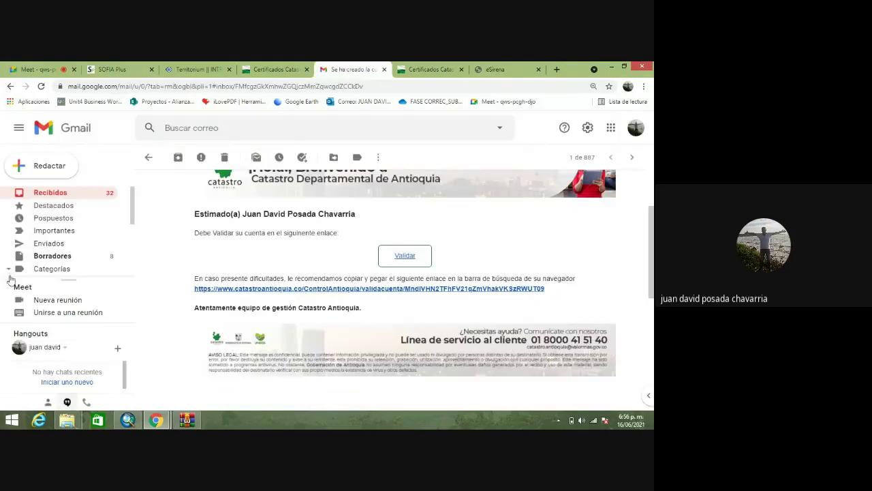
{"action": "left_click", "coordinate": [66, 196]}
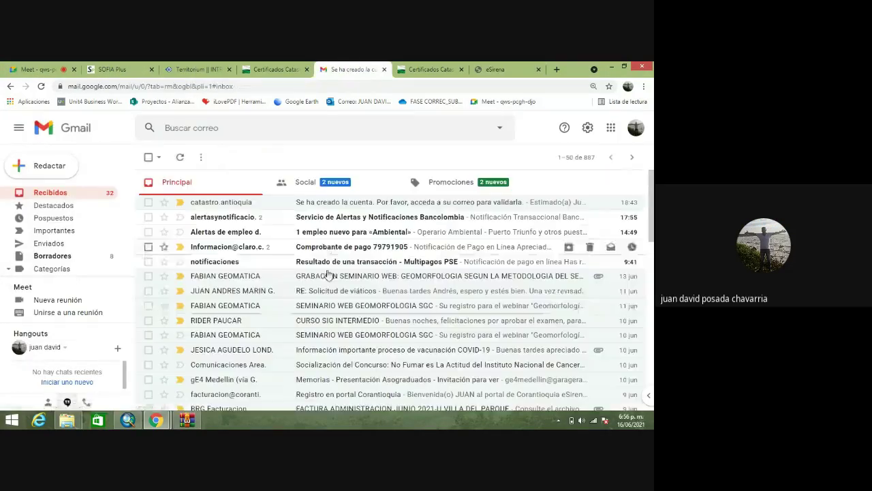
{"action": "left_click", "coordinate": [41, 87]}
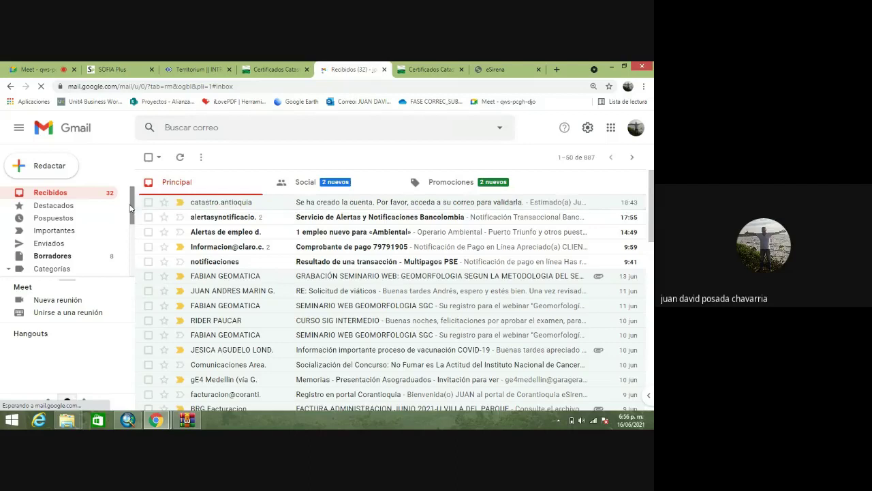
{"action": "scroll", "coordinate": [132, 217], "scroll_direction": "down", "scroll_amount": 2}
{"action": "scroll", "coordinate": [132, 217], "scroll_direction": "down", "scroll_amount": 2}
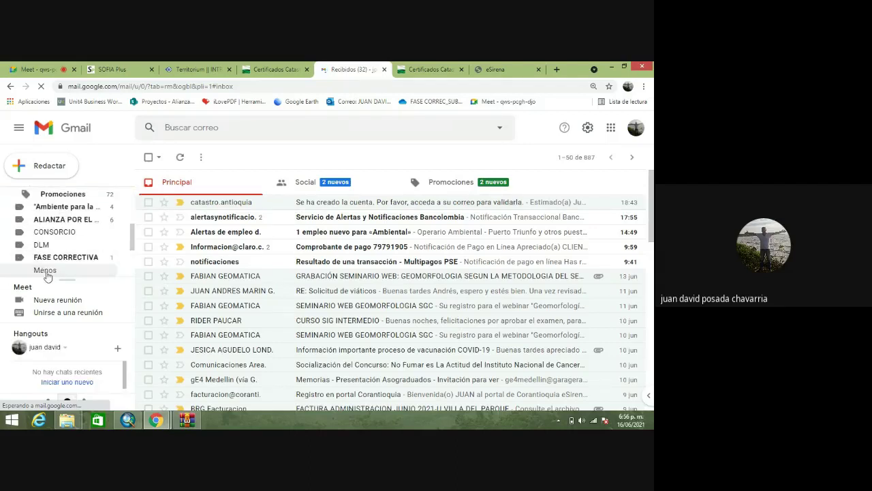
{"action": "left_click", "coordinate": [42, 271]}
{"action": "scroll", "coordinate": [60, 215], "scroll_direction": "up", "scroll_amount": 2}
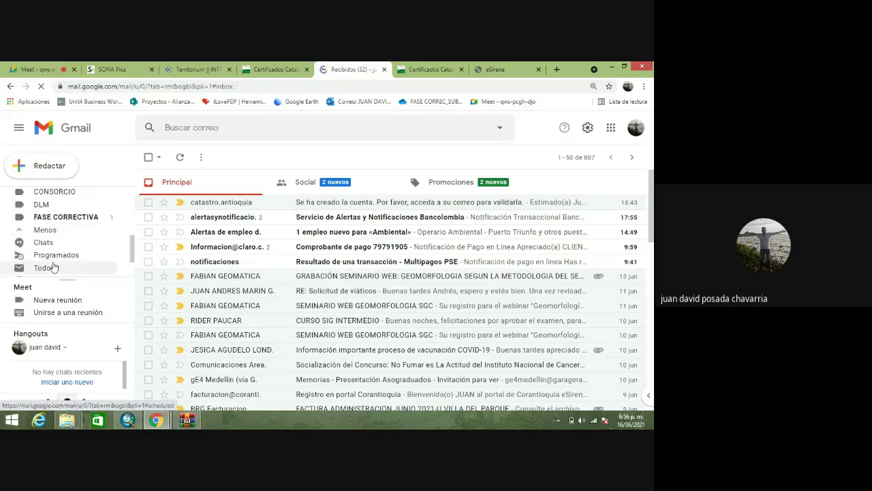
{"action": "scroll", "coordinate": [58, 231], "scroll_direction": "down", "scroll_amount": 2}
{"action": "left_click", "coordinate": [43, 232]}
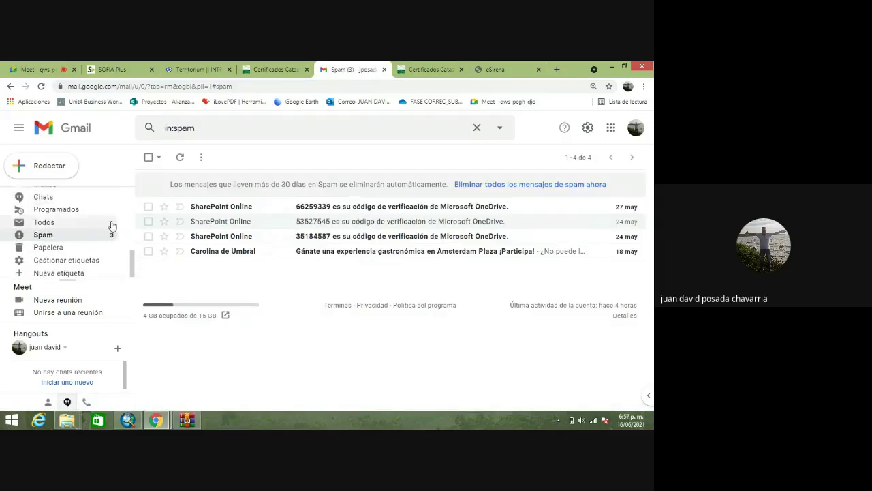
- Back in Recibidos, reload and open the 'Recuperación clave eSirena' message
{"action": "scroll", "coordinate": [111, 228], "scroll_direction": "up", "scroll_amount": 5}
{"action": "left_click", "coordinate": [84, 198]}
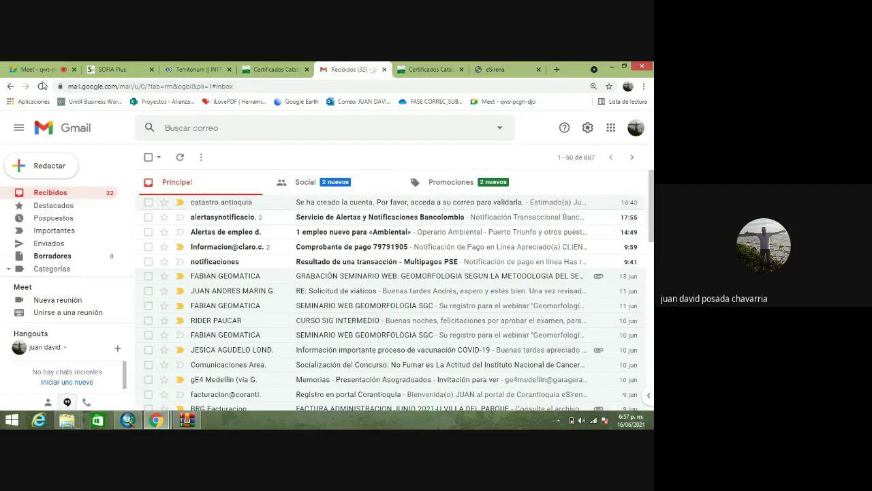
{"action": "left_click", "coordinate": [41, 88]}
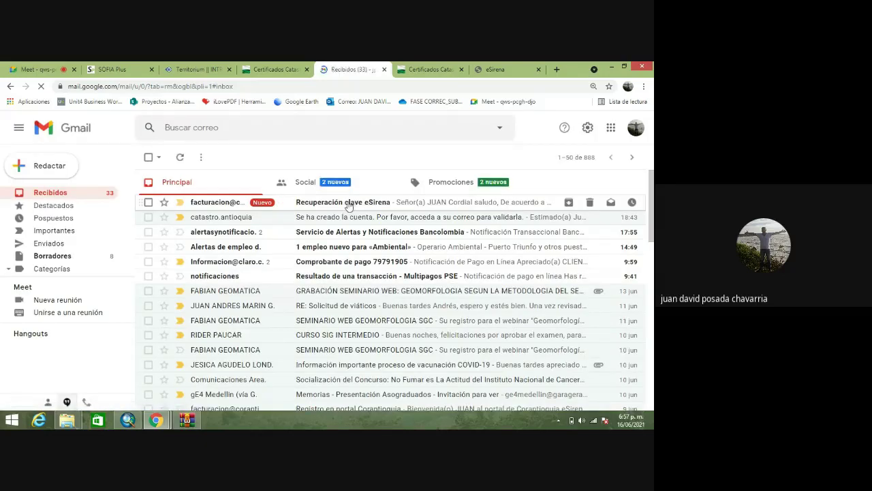
{"action": "left_click", "coordinate": [348, 204]}
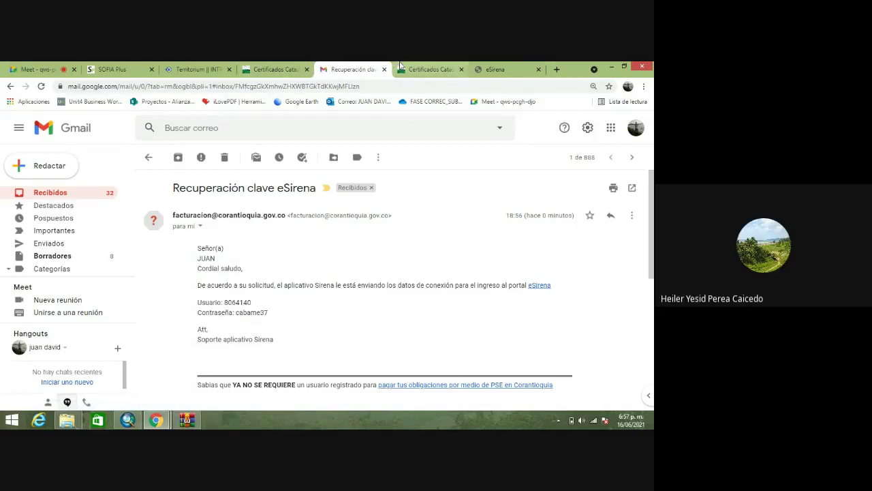
{"action": "left_click", "coordinate": [496, 69]}
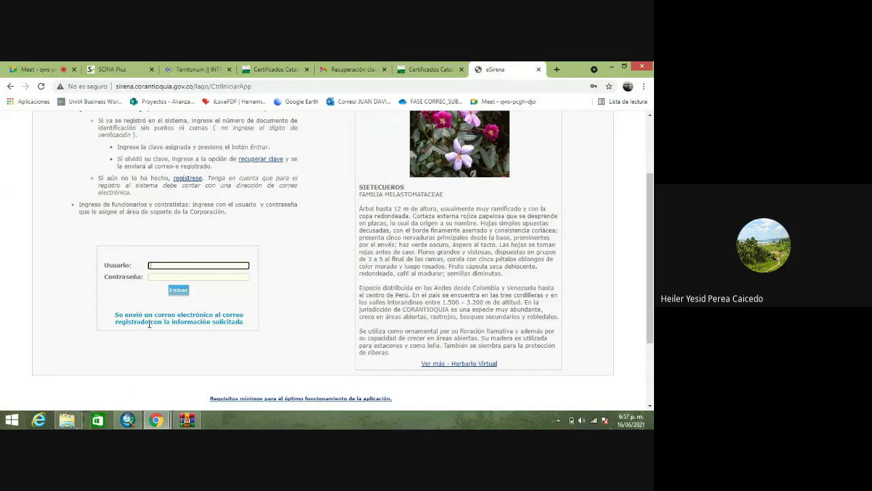
- Sign in to eSirena with the e-mailed user number and password, save them in Chrome, and expand Cartografía
{"action": "type", "text": "8064140"}
{"action": "left_click", "coordinate": [179, 276]}
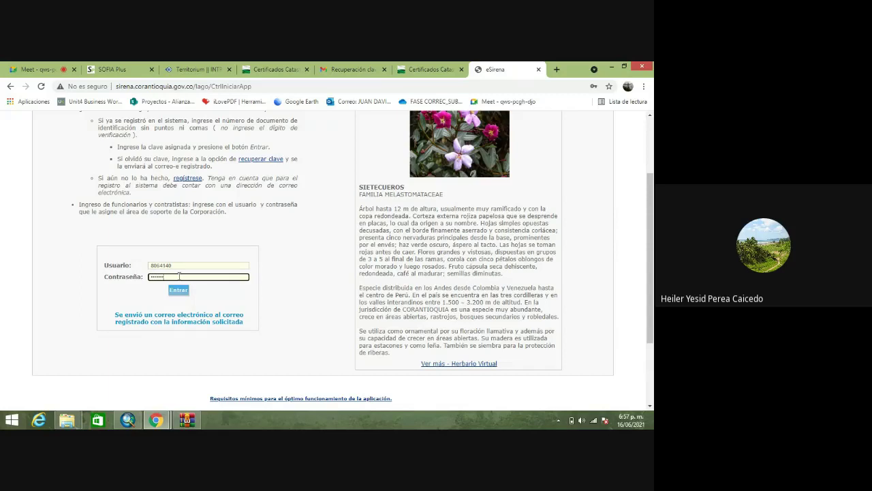
{"action": "left_click", "coordinate": [179, 291]}
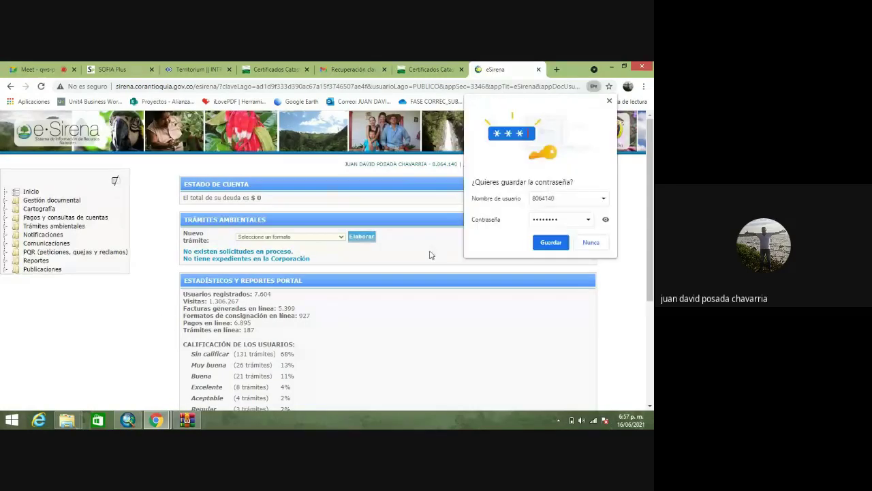
{"action": "left_click", "coordinate": [560, 243]}
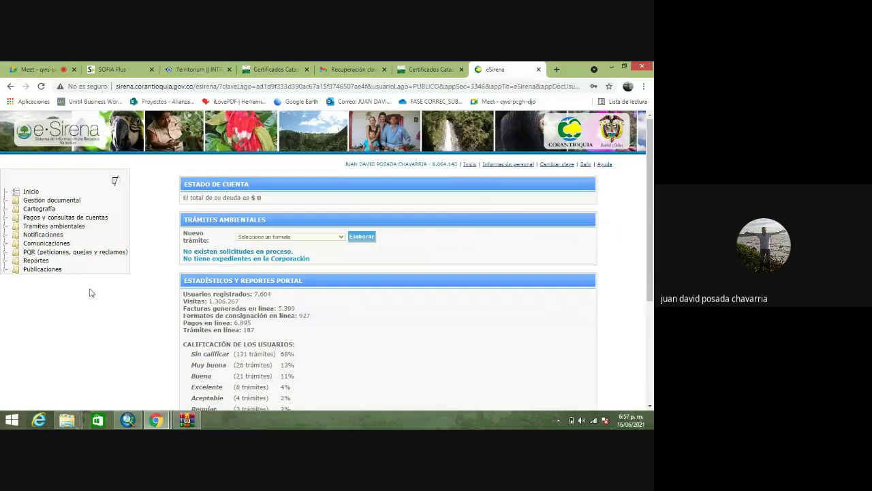
{"action": "scroll", "coordinate": [110, 293], "scroll_direction": "down", "scroll_amount": 2}
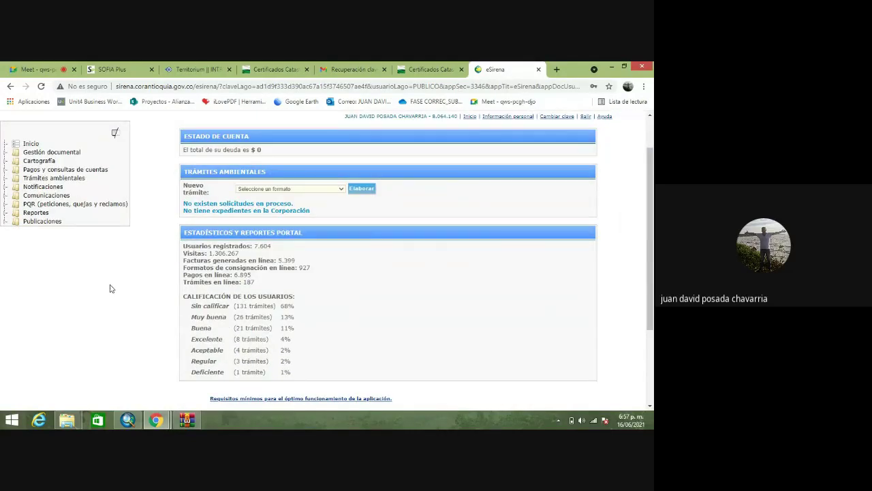
{"action": "scroll", "coordinate": [121, 221], "scroll_direction": "up", "scroll_amount": 2}
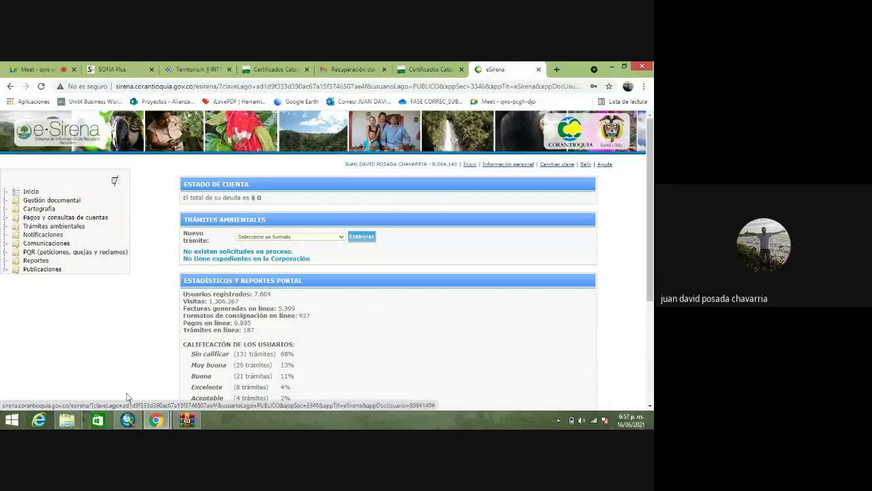
{"action": "left_click", "coordinate": [32, 209]}
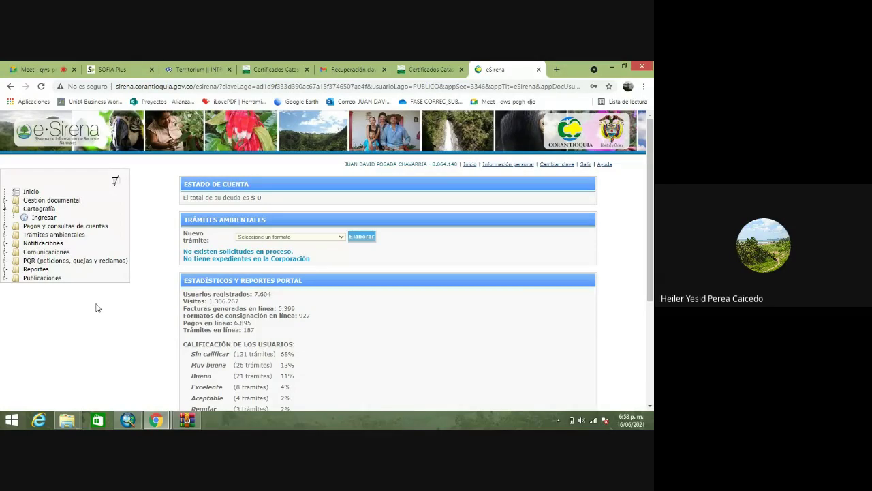
- Open the Reportes > Sirena > Trámites > 'Exped aguas superficiales' report
{"action": "left_click", "coordinate": [36, 270]}
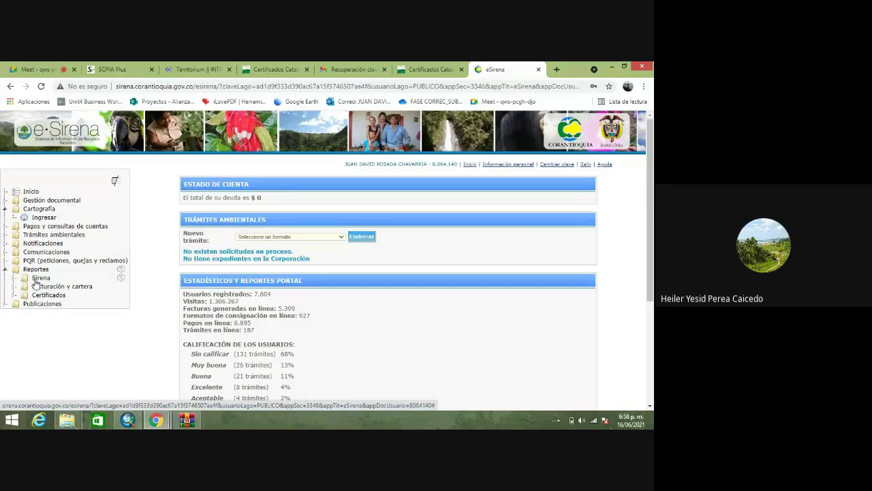
{"action": "left_click", "coordinate": [38, 279]}
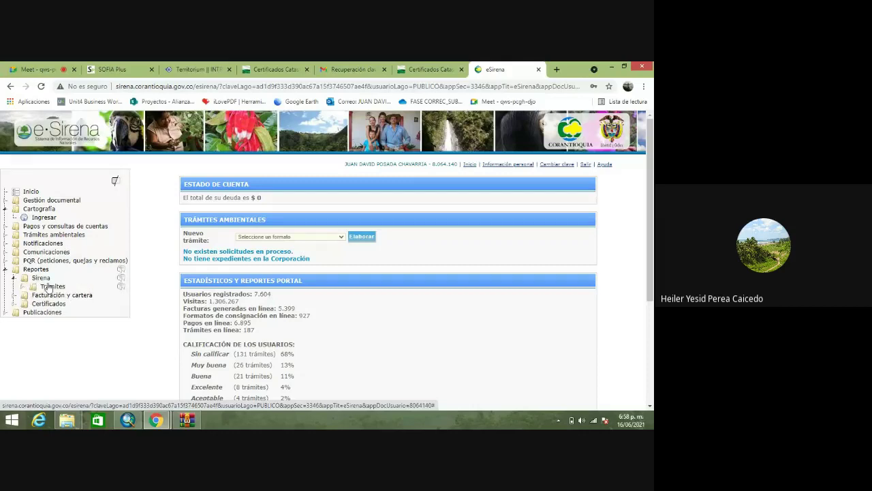
{"action": "left_click", "coordinate": [46, 287]}
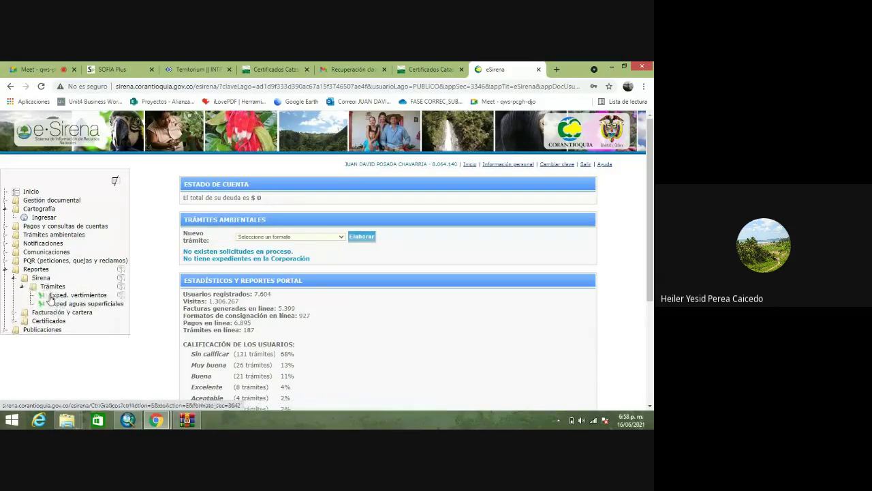
{"action": "left_click", "coordinate": [97, 305]}
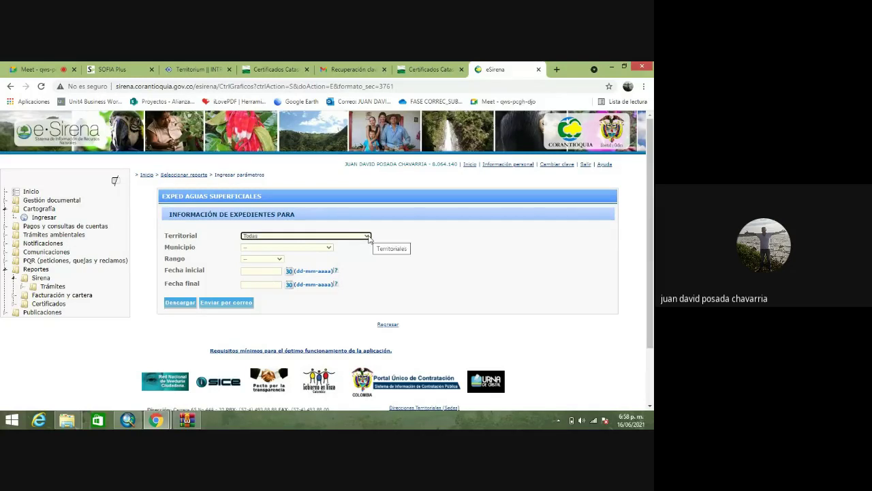
- Filter the surface-water report to the DONMATIAS municipality
{"action": "left_click", "coordinate": [331, 249]}
{"action": "left_click_drag", "start_coordinate": [329, 266], "coordinate": [334, 287]}
{"action": "scroll", "coordinate": [273, 320], "scroll_direction": "down", "scroll_amount": 6}
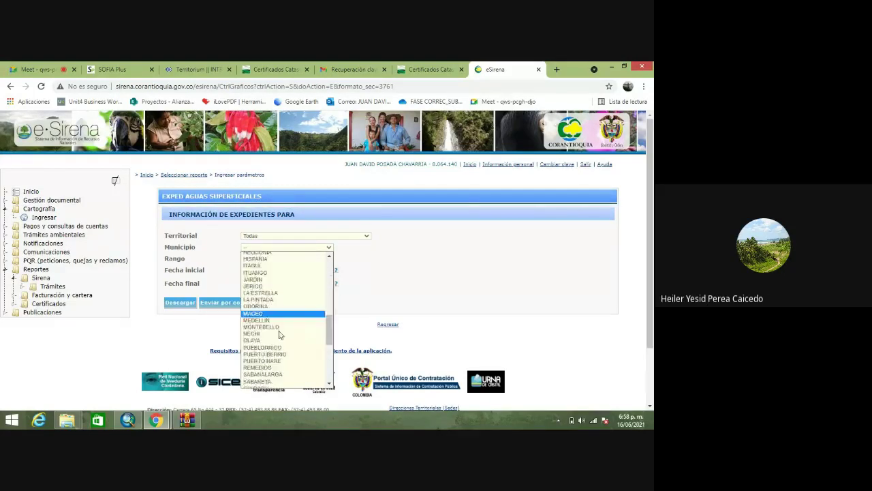
{"action": "left_click", "coordinate": [264, 274]}
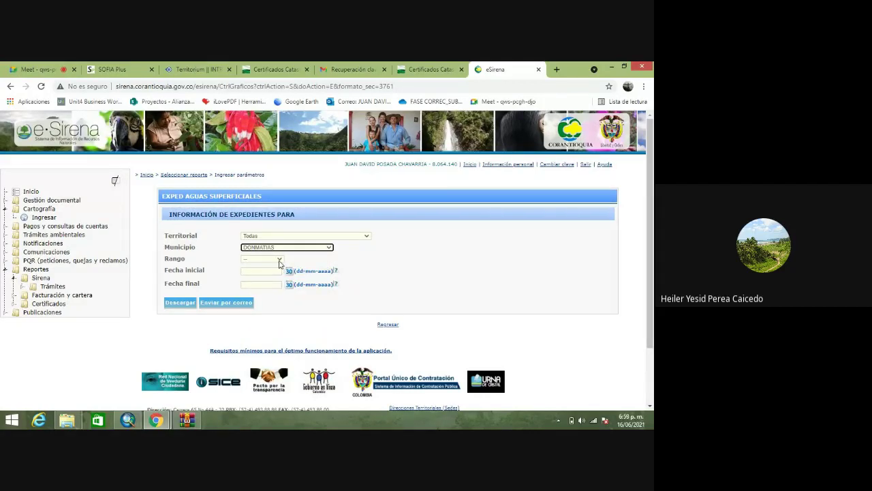
- Set the report range to Ejecutoriados and open the start-date calendar
{"action": "left_click", "coordinate": [279, 261]}
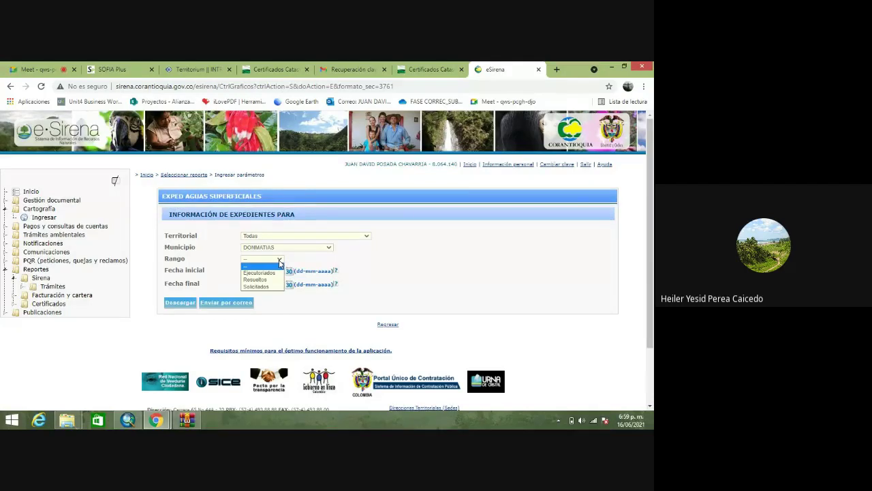
{"action": "left_click", "coordinate": [270, 272]}
{"action": "left_click", "coordinate": [270, 272]}
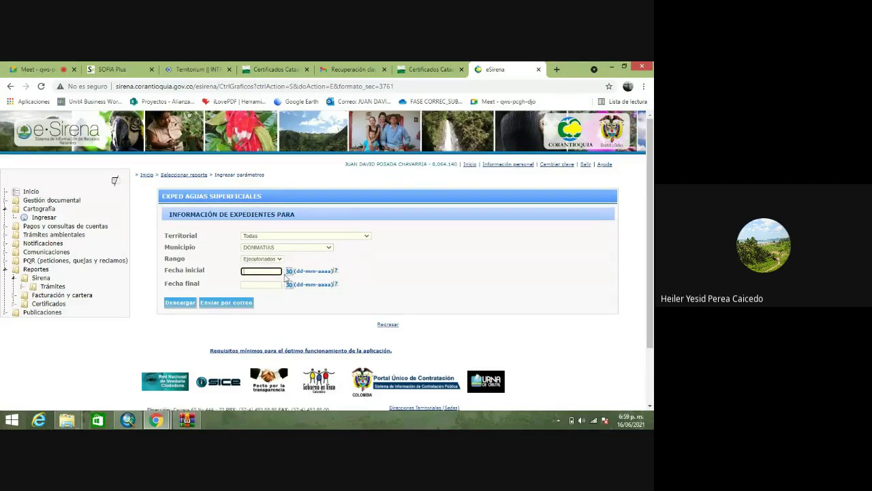
{"action": "left_click", "coordinate": [289, 273]}
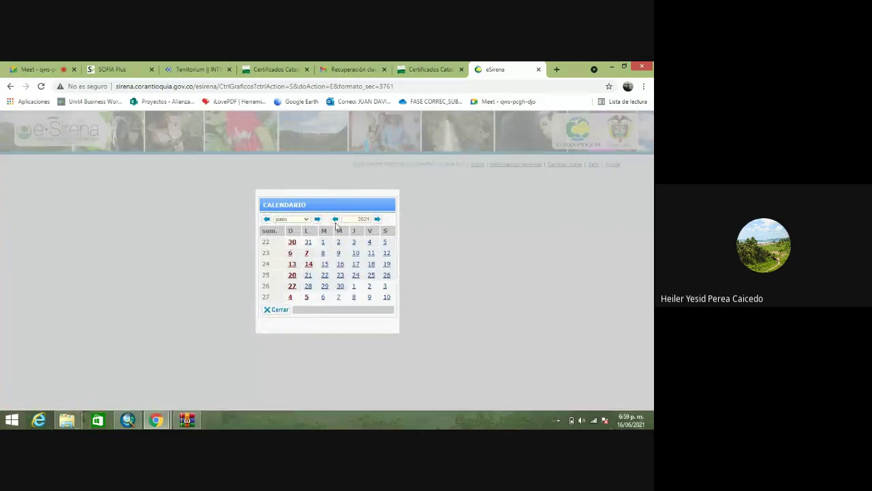
- Set the start date to 01-05-2011 using the calendar
{"action": "left_click", "coordinate": [336, 219]}
{"action": "left_click", "coordinate": [364, 219]}
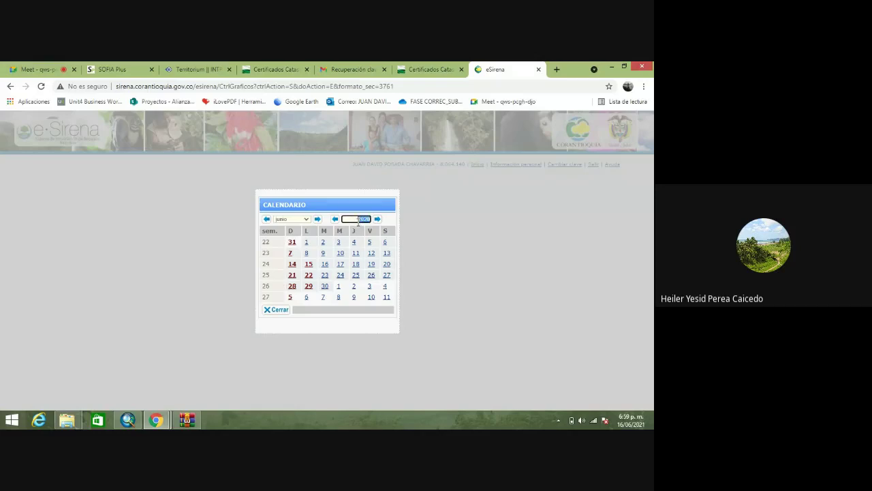
{"action": "left_click", "coordinate": [359, 220]}
{"action": "type", "text": "11"}
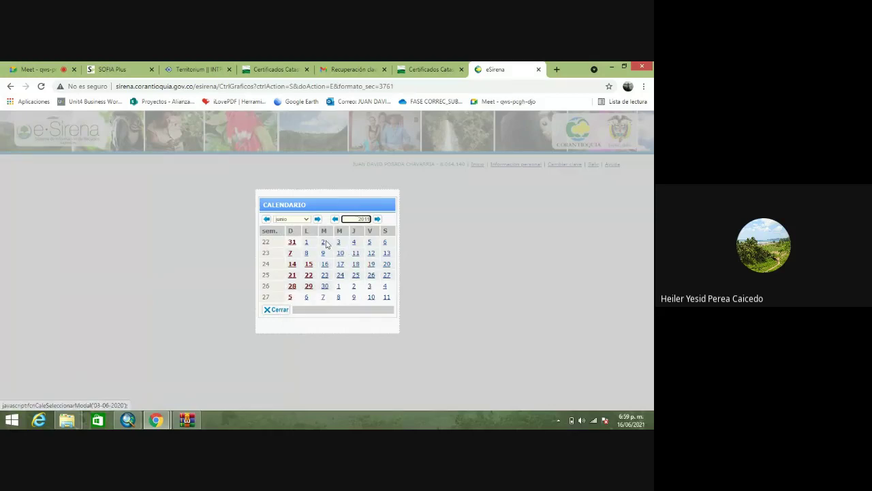
{"action": "left_click", "coordinate": [307, 221]}
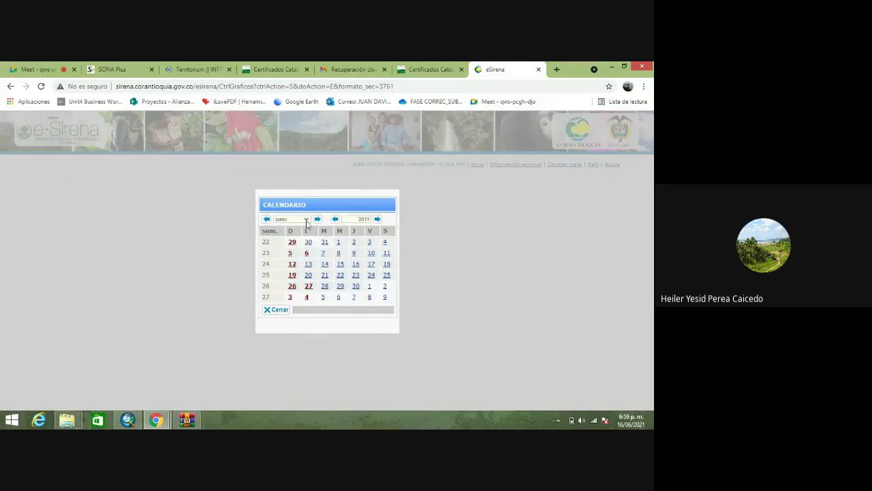
{"action": "left_click", "coordinate": [306, 220]}
{"action": "left_click", "coordinate": [281, 256]}
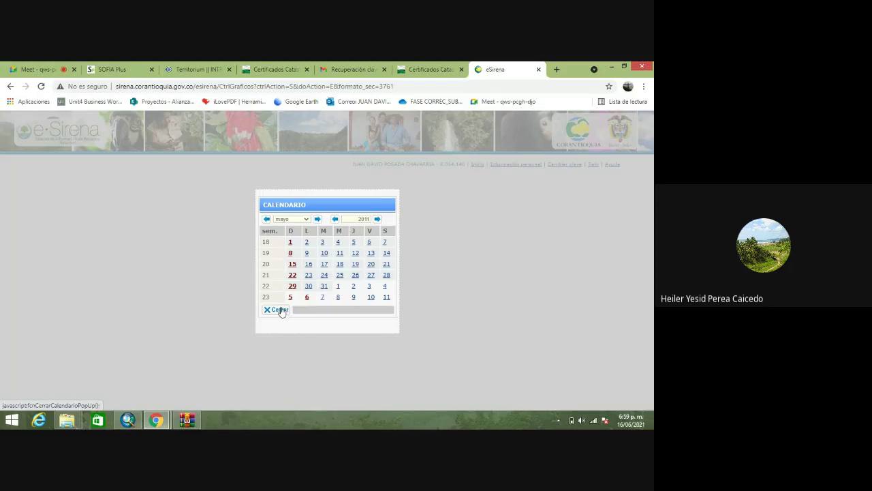
{"action": "left_click", "coordinate": [290, 243]}
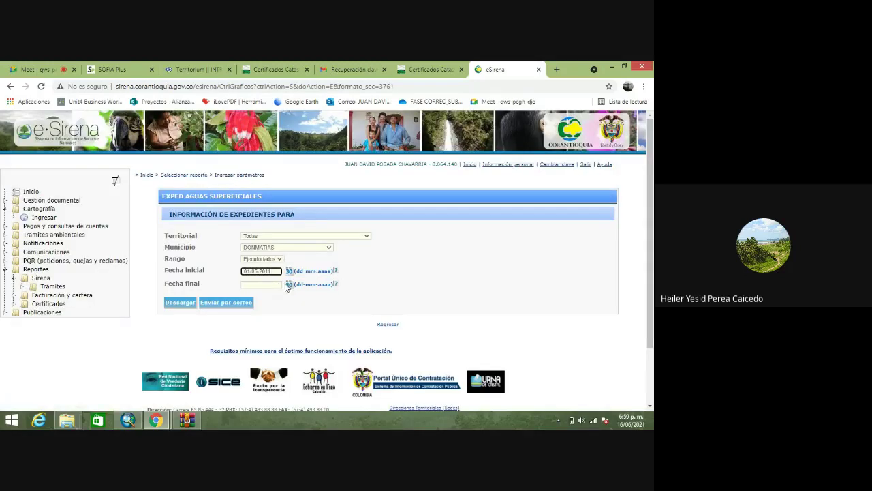
- Set the end date to 01-05-2021 using the calendar
{"action": "left_click", "coordinate": [289, 284]}
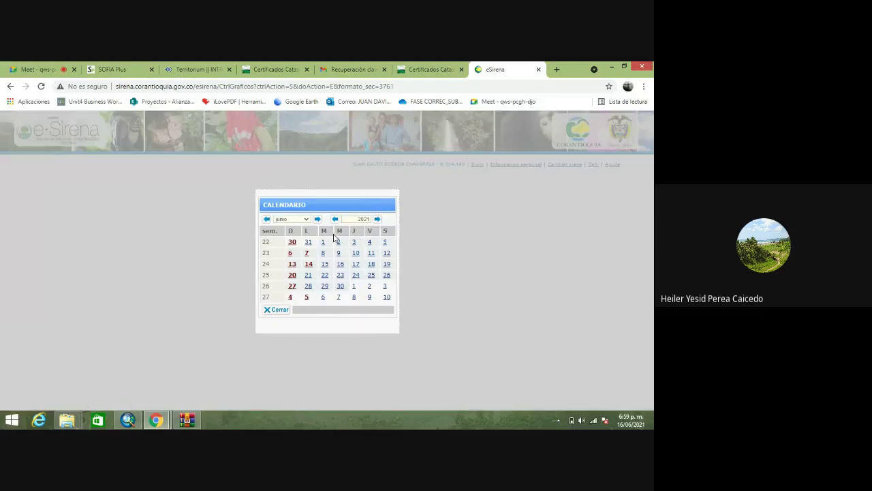
{"action": "left_click", "coordinate": [306, 219]}
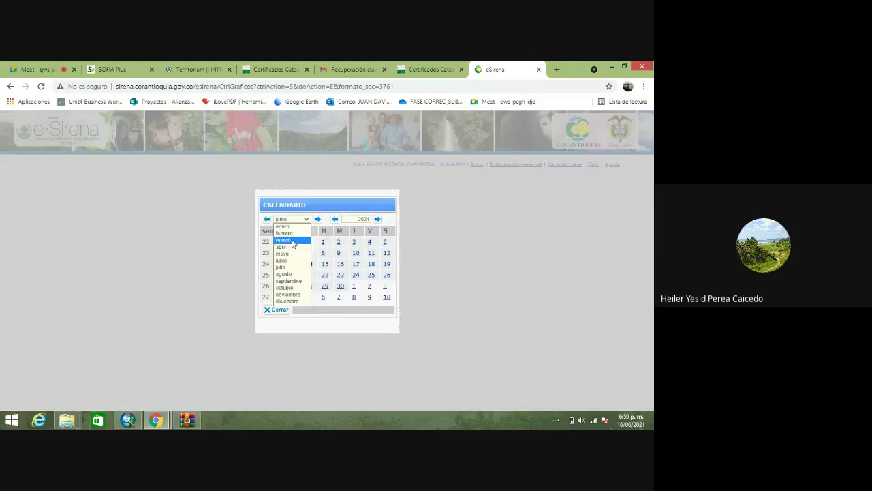
{"action": "left_click", "coordinate": [286, 256]}
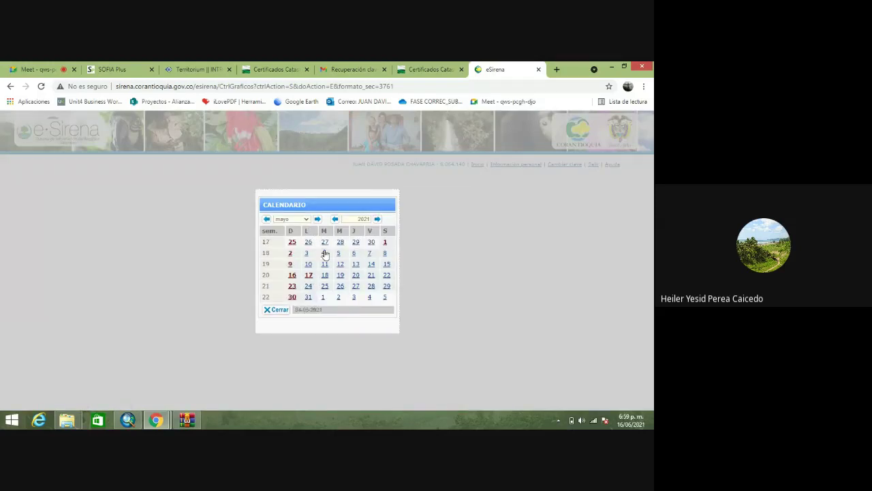
{"action": "left_click", "coordinate": [385, 243]}
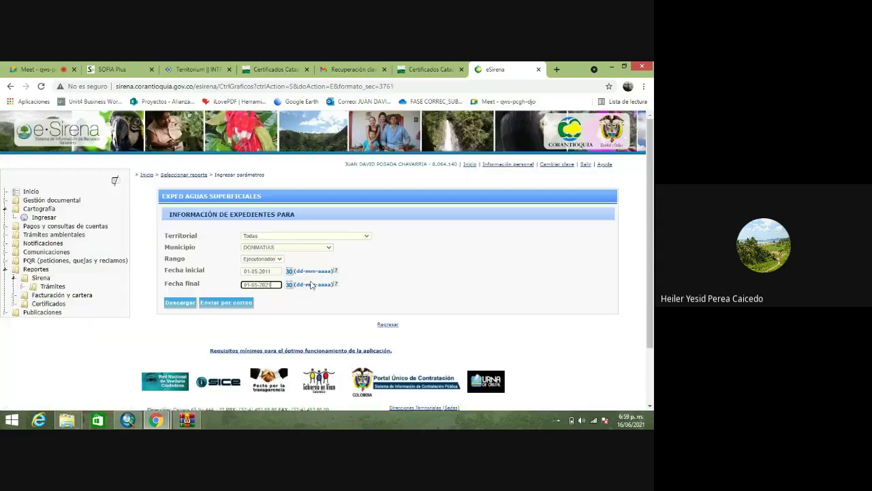
- Download the report and open prs_reporte_AGUAS_superf.xlsx from Chrome's download bar
{"action": "left_click", "coordinate": [180, 304]}
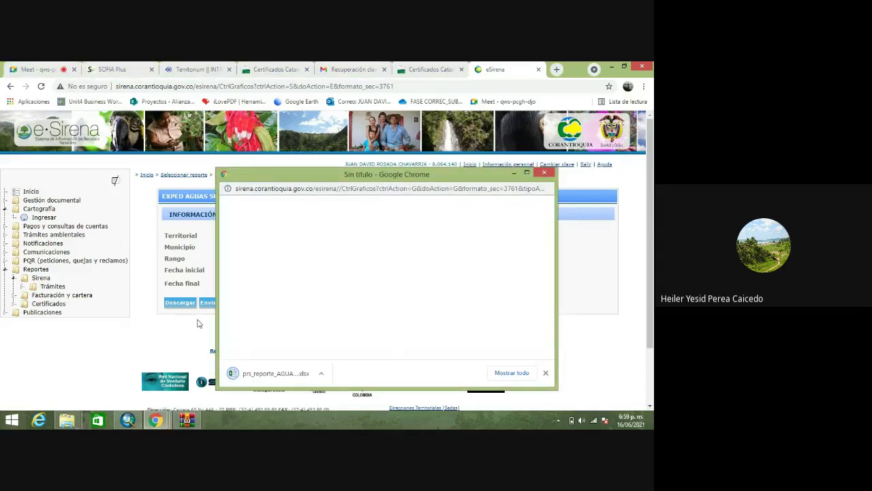
{"action": "left_click", "coordinate": [272, 373]}
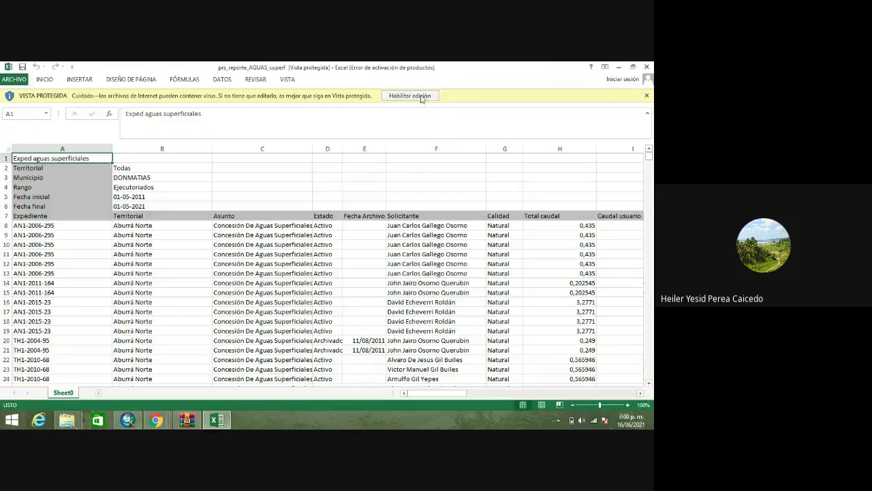
- Enable editing for prs_reporte_AGUAS_superf.xlsx and dismiss the product activation prompt
{"action": "left_click", "coordinate": [410, 97]}
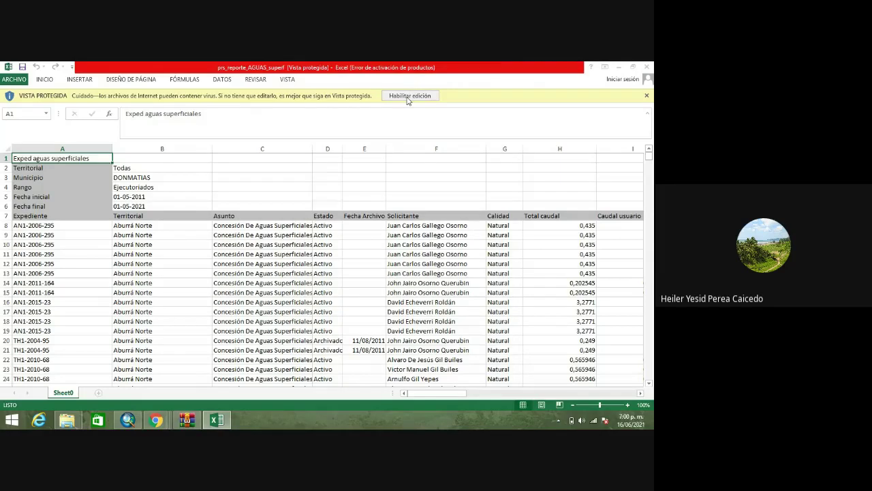
{"action": "left_click", "coordinate": [440, 334]}
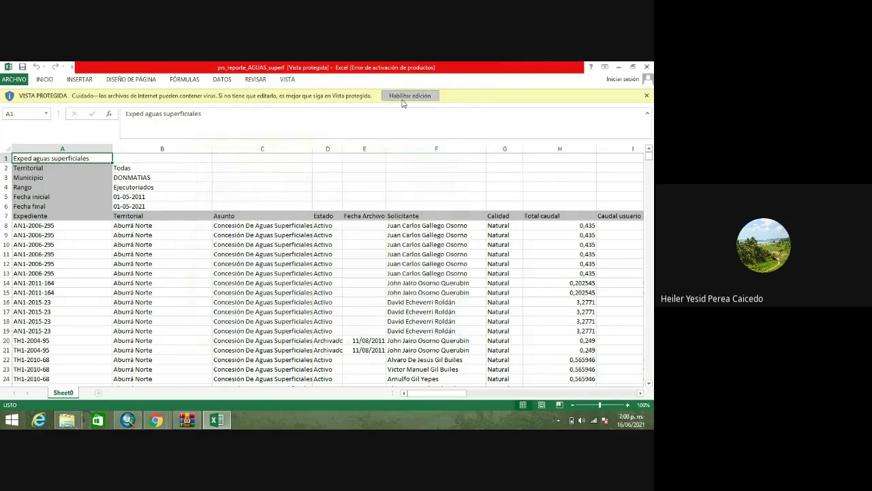
{"action": "left_click", "coordinate": [402, 97]}
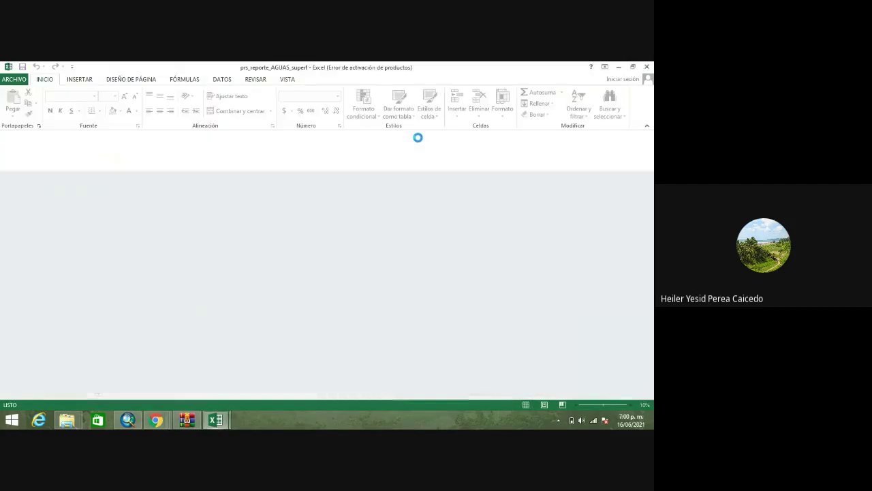
{"action": "scroll", "coordinate": [396, 264], "scroll_direction": "down", "scroll_amount": 2}
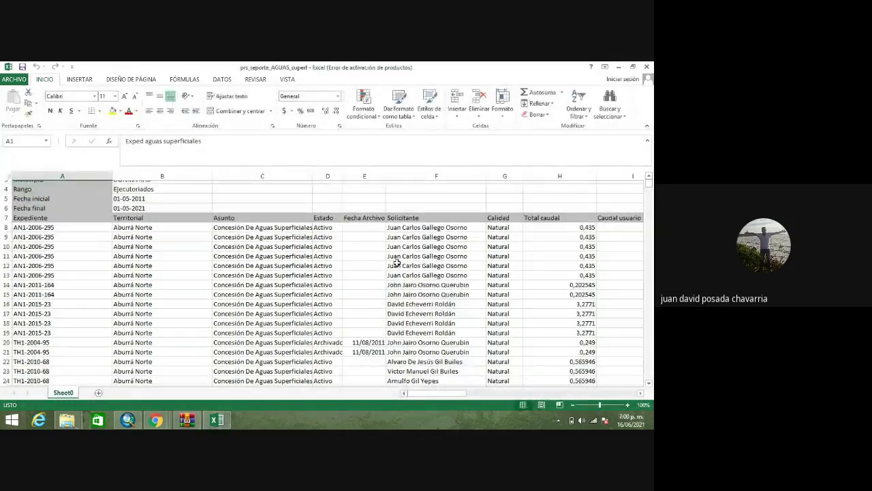
{"action": "scroll", "coordinate": [397, 264], "scroll_direction": "up", "scroll_amount": 2}
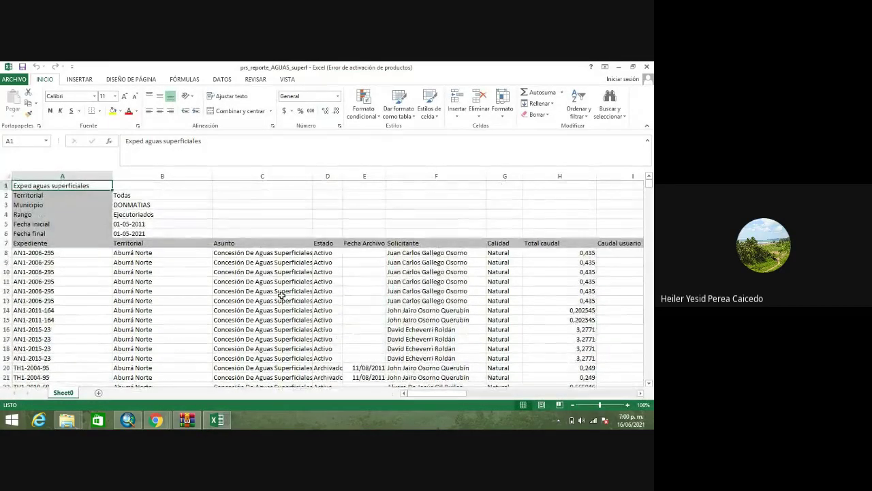
{"action": "mouse_move", "coordinate": [226, 423]}
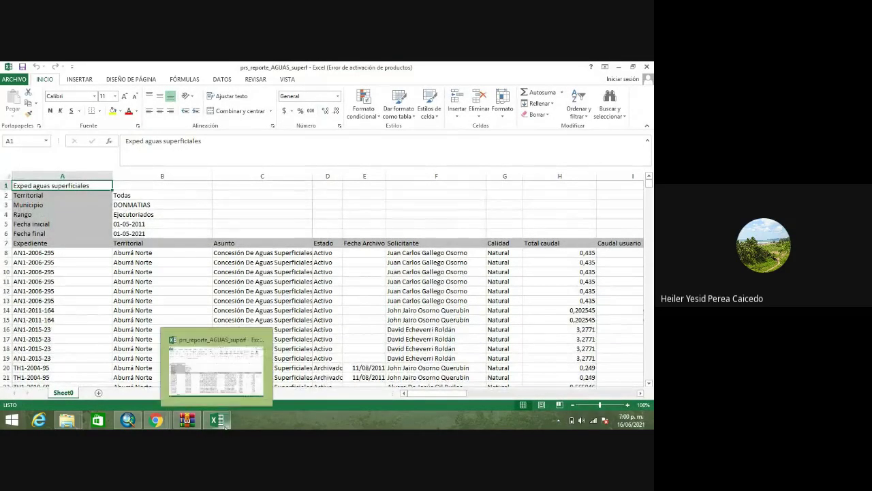
{"action": "left_click", "coordinate": [273, 411]}
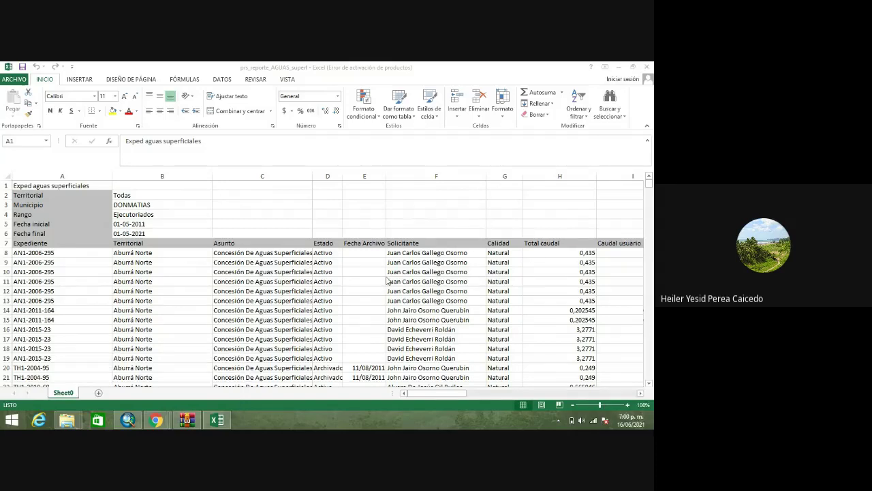
- Select rows 1–6 of report parameters above the Expediente header and choose Eliminar
{"action": "left_click", "coordinate": [453, 398]}
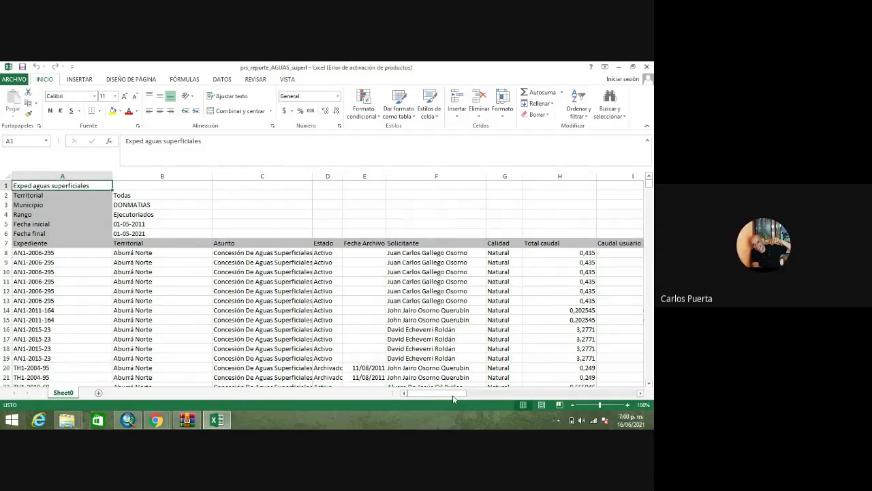
{"action": "left_click", "coordinate": [91, 176]}
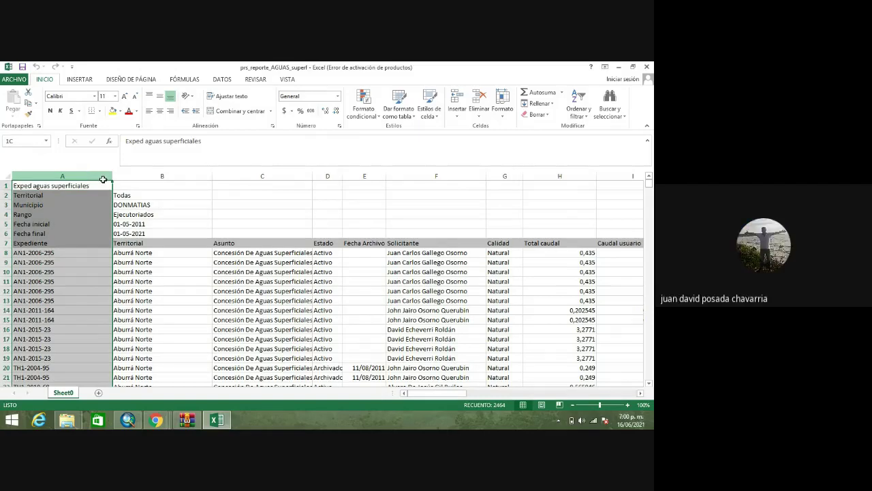
{"action": "left_click_drag", "start_coordinate": [103, 179], "coordinate": [238, 201]}
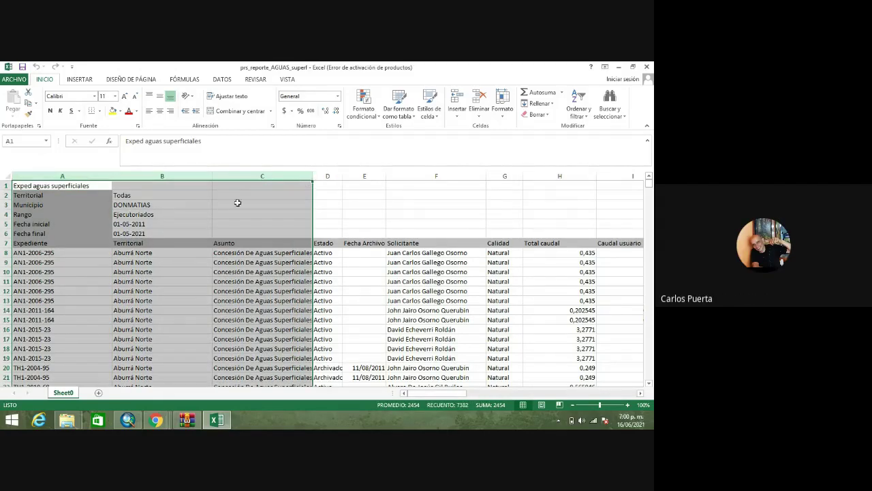
{"action": "left_click", "coordinate": [191, 176]}
{"action": "left_click_drag", "start_coordinate": [5, 185], "coordinate": [7, 246]}
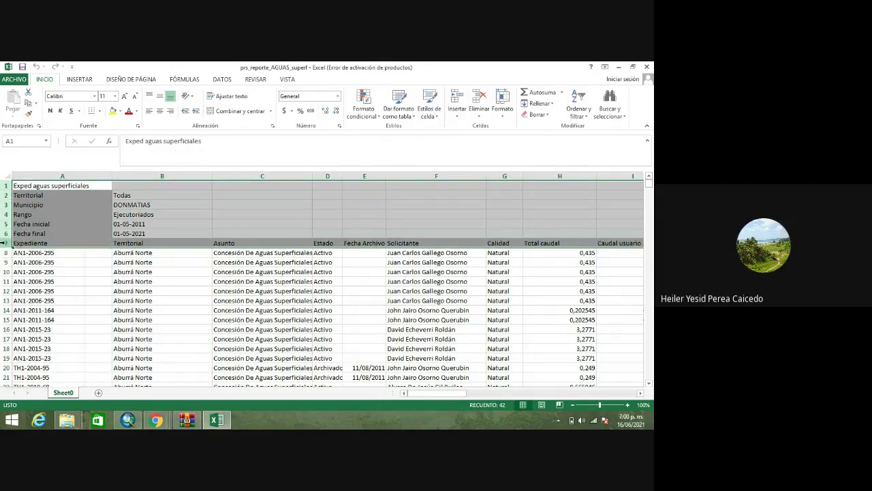
{"action": "right_click", "coordinate": [5, 243]}
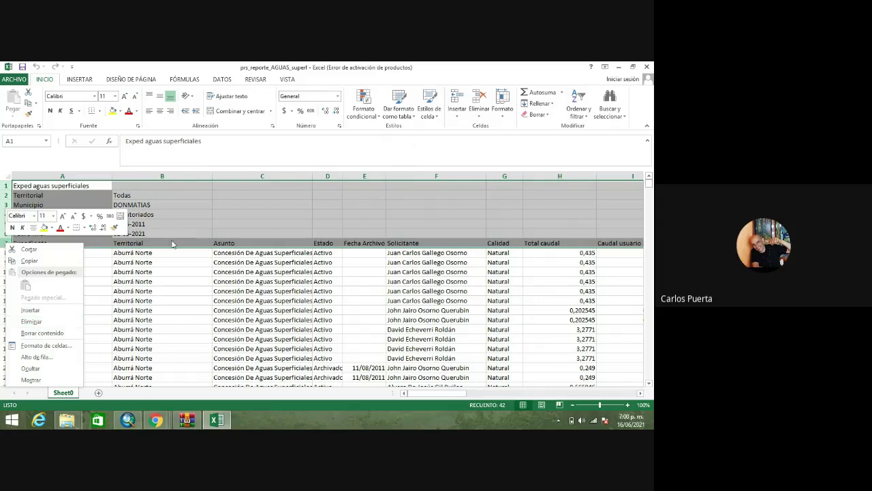
{"action": "key", "text": "Escape"}
{"action": "left_click_drag", "start_coordinate": [6, 186], "coordinate": [6, 233]}
{"action": "right_click", "coordinate": [4, 233]}
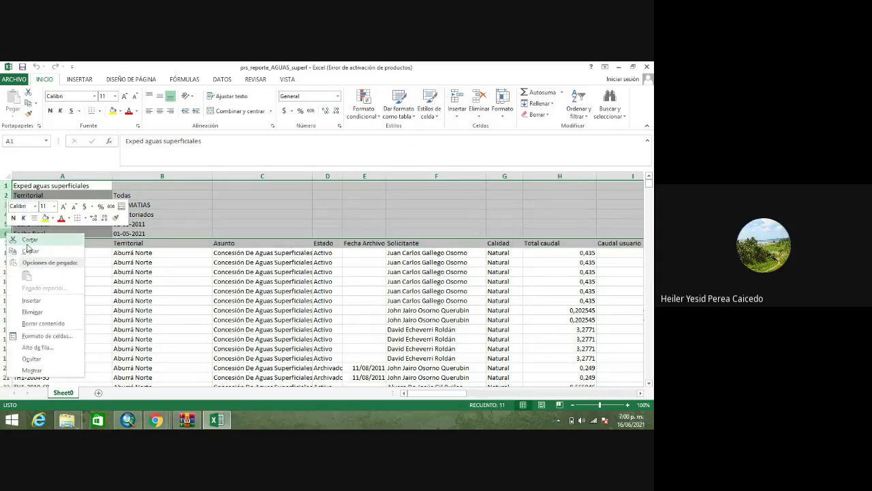
{"action": "right_click", "coordinate": [5, 197]}
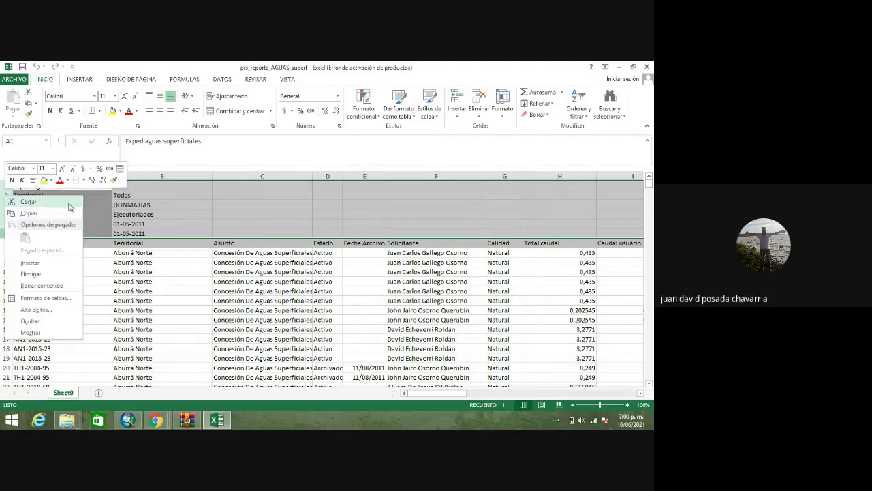
{"action": "left_click", "coordinate": [31, 274]}
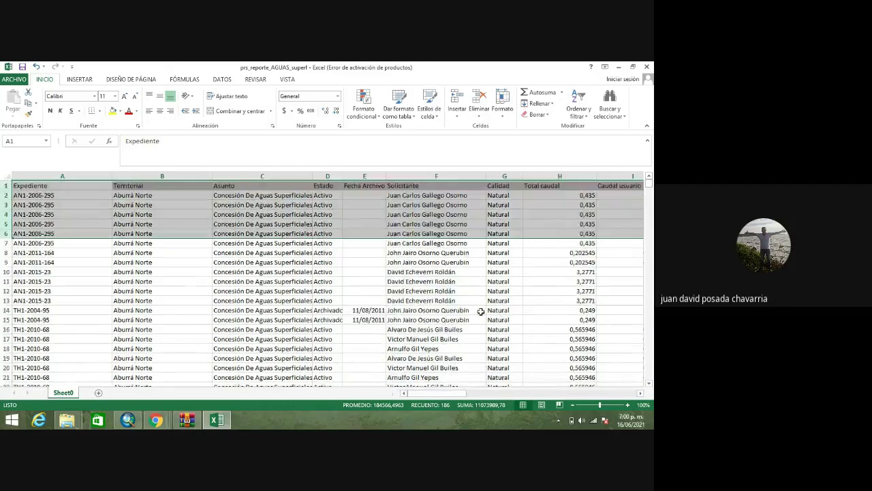
- Delete the two I-120 concession rows, 32 and 33, from the table
{"action": "scroll", "coordinate": [489, 311], "scroll_direction": "down", "scroll_amount": 4}
{"action": "scroll", "coordinate": [525, 362], "scroll_direction": "down", "scroll_amount": 2}
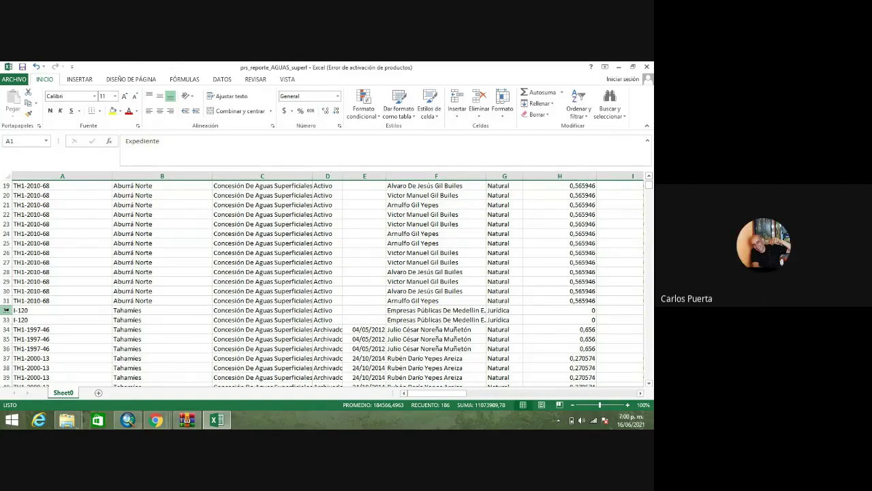
{"action": "left_click_drag", "start_coordinate": [7, 310], "coordinate": [7, 319]}
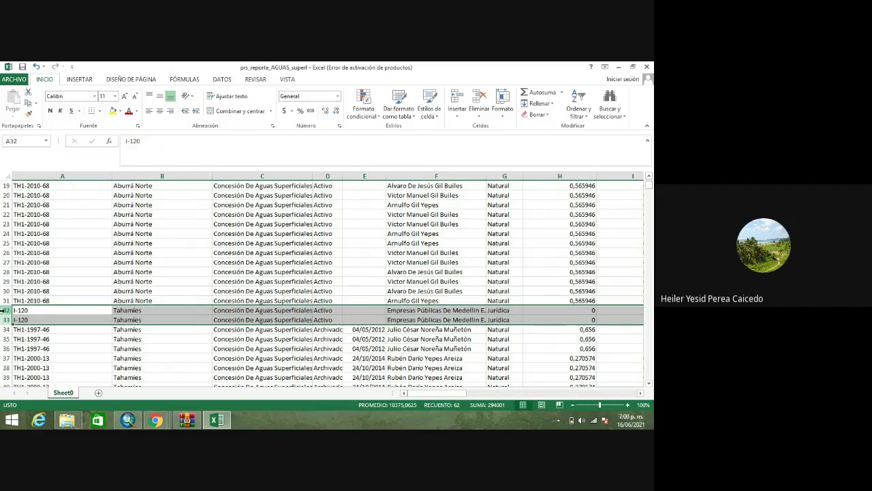
{"action": "right_click", "coordinate": [5, 314]}
{"action": "left_click", "coordinate": [29, 247]}
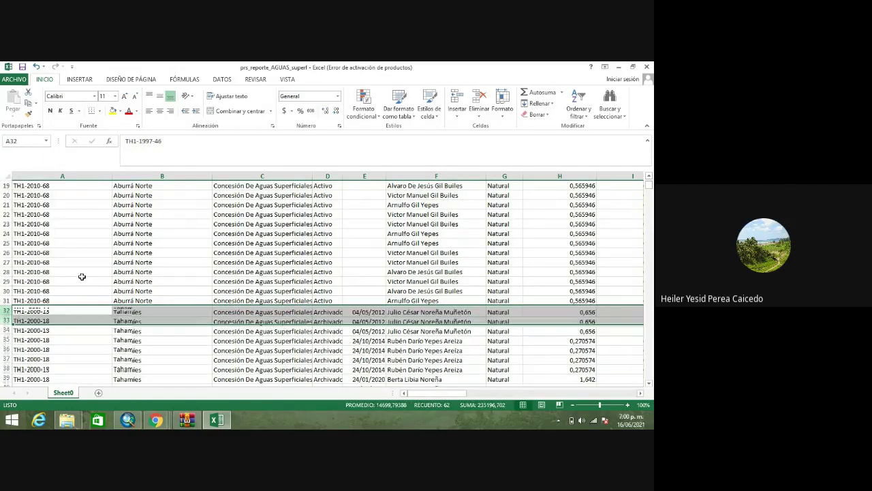
- Scroll through the sheet and across its columns to check the remaining records
{"action": "scroll", "coordinate": [380, 278], "scroll_direction": "up", "scroll_amount": 6}
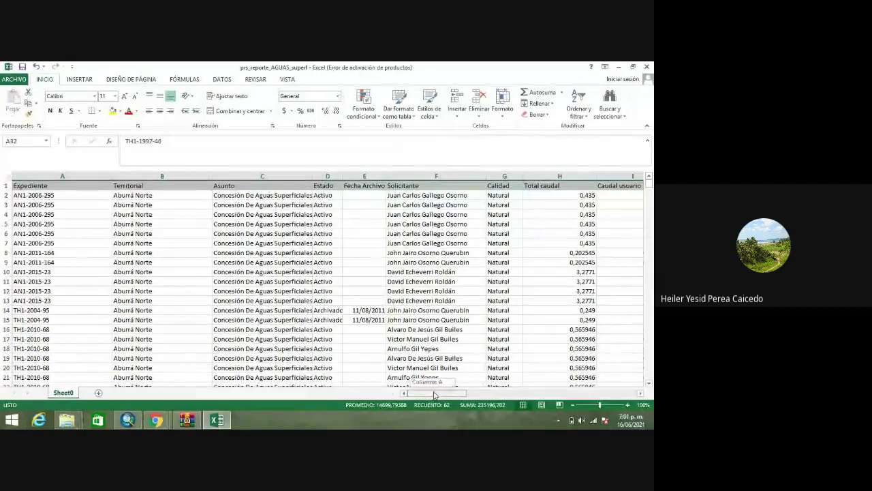
{"action": "left_click_drag", "start_coordinate": [436, 393], "coordinate": [524, 393]}
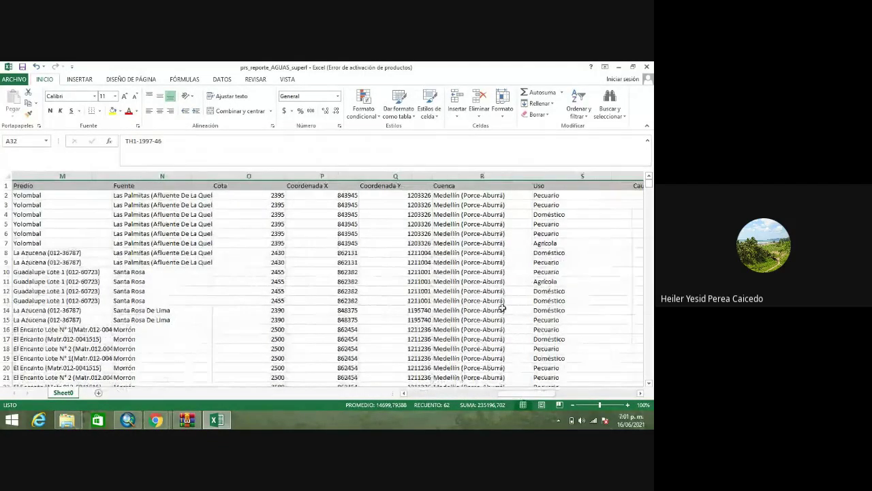
{"action": "scroll", "coordinate": [429, 280], "scroll_direction": "down", "scroll_amount": 1}
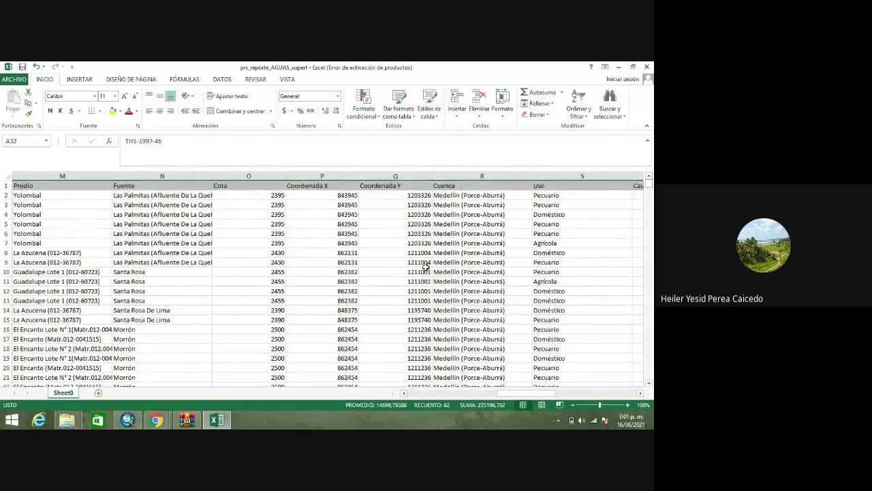
{"action": "scroll", "coordinate": [426, 265], "scroll_direction": "down", "scroll_amount": 5}
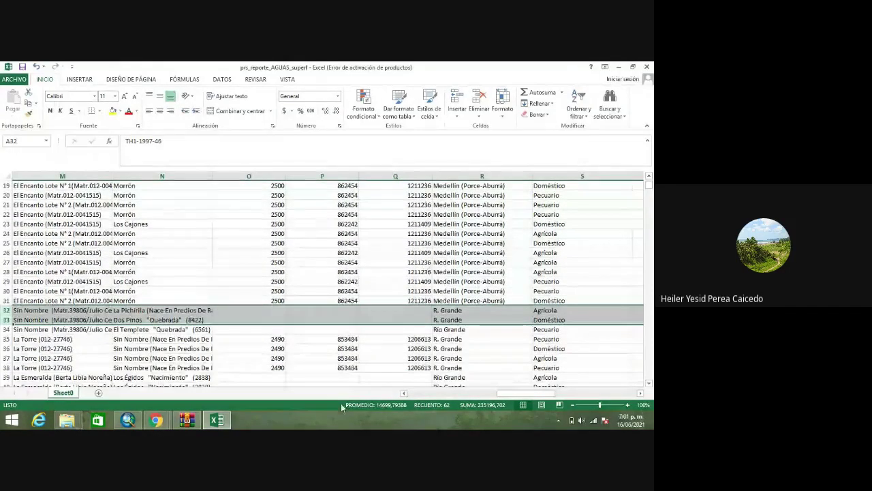
{"action": "left_click_drag", "start_coordinate": [520, 395], "coordinate": [407, 403]}
{"action": "scroll", "coordinate": [556, 323], "scroll_direction": "down", "scroll_amount": 6}
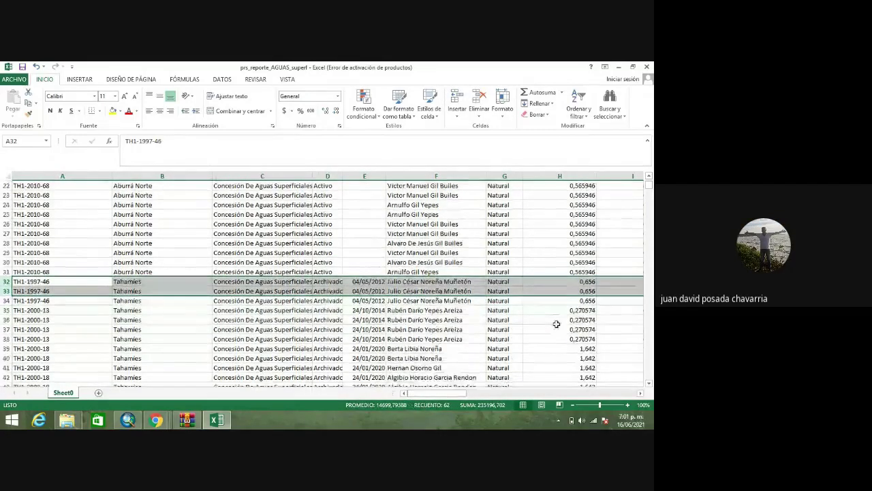
{"action": "scroll", "coordinate": [557, 323], "scroll_direction": "down", "scroll_amount": 9}
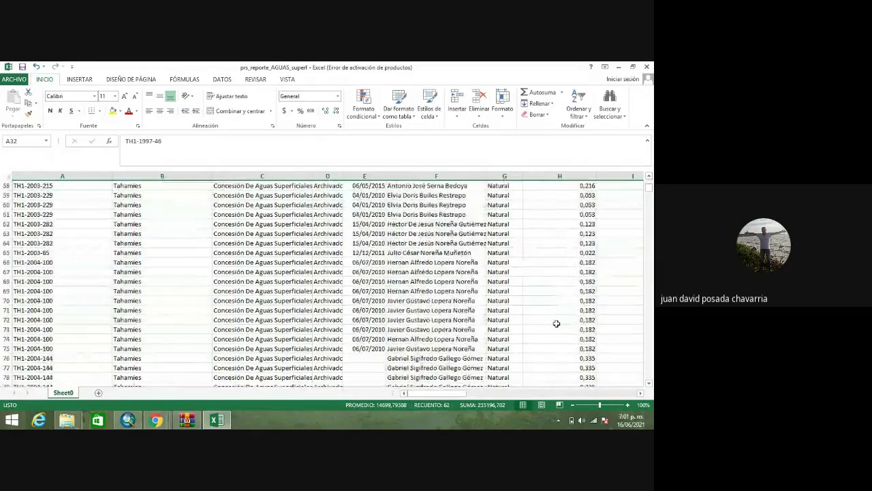
{"action": "scroll", "coordinate": [555, 325], "scroll_direction": "up", "scroll_amount": 17}
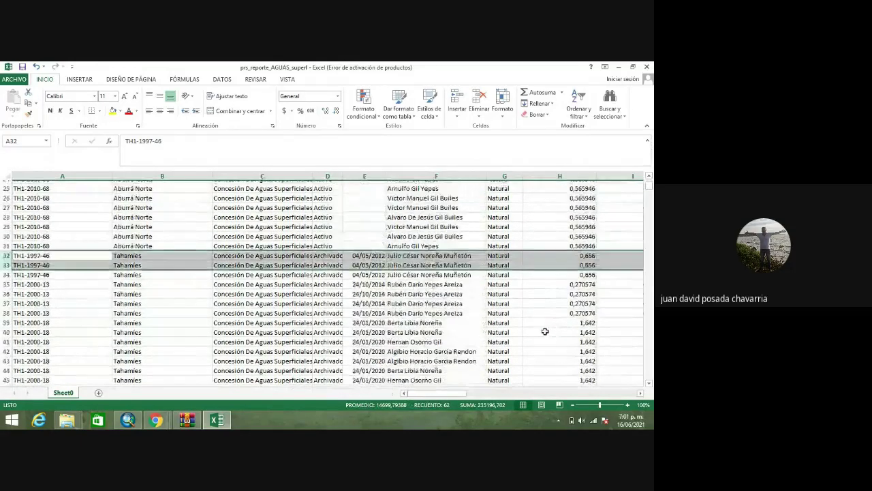
{"action": "left_click_drag", "start_coordinate": [431, 394], "coordinate": [470, 395]}
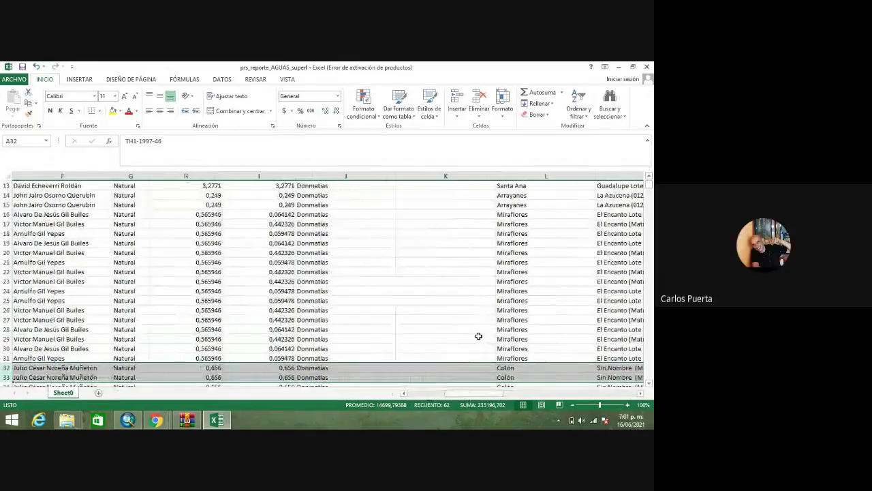
{"action": "scroll", "coordinate": [481, 335], "scroll_direction": "down", "scroll_amount": 1}
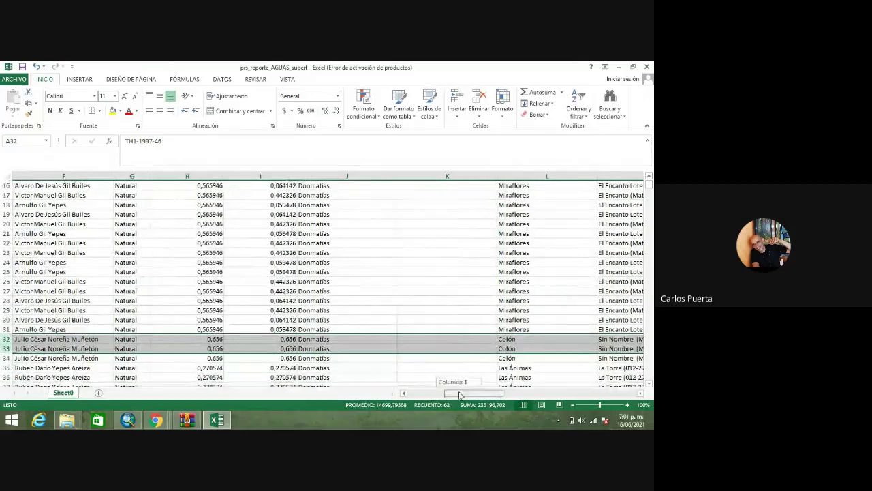
{"action": "left_click_drag", "start_coordinate": [471, 394], "coordinate": [434, 394]}
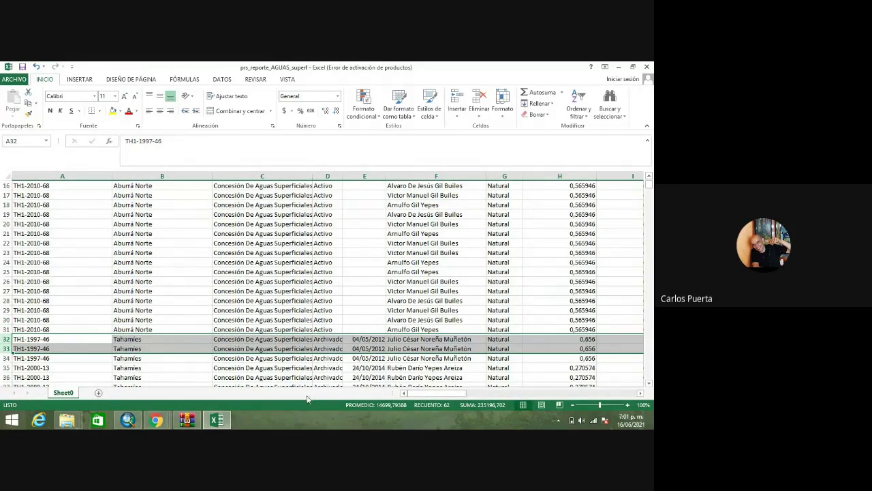
{"action": "left_click_drag", "start_coordinate": [452, 396], "coordinate": [574, 392]}
{"action": "scroll", "coordinate": [561, 362], "scroll_direction": "up", "scroll_amount": 5}
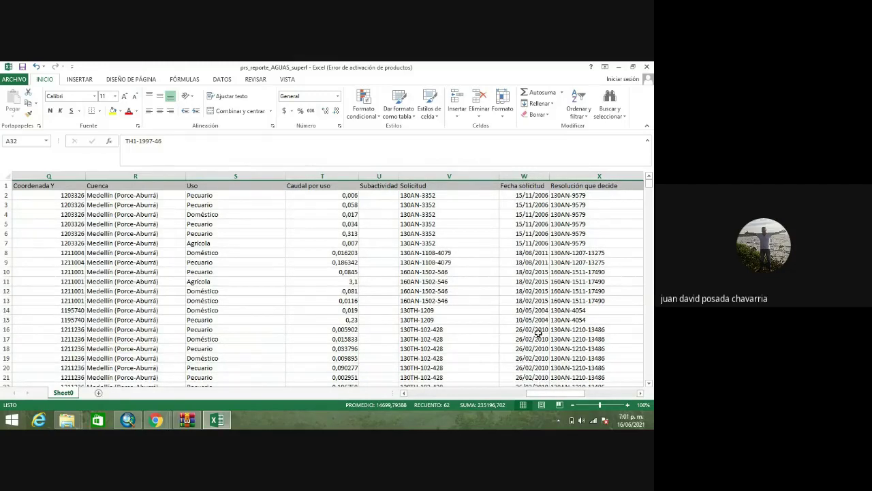
{"action": "mouse_move", "coordinate": [522, 397]}
{"action": "left_mouse_down"}
{"action": "mouse_move", "coordinate": [564, 392]}
{"action": "mouse_move", "coordinate": [513, 393]}
{"action": "left_mouse_up"}
{"action": "scroll", "coordinate": [326, 255], "scroll_direction": "down", "scroll_amount": 6}
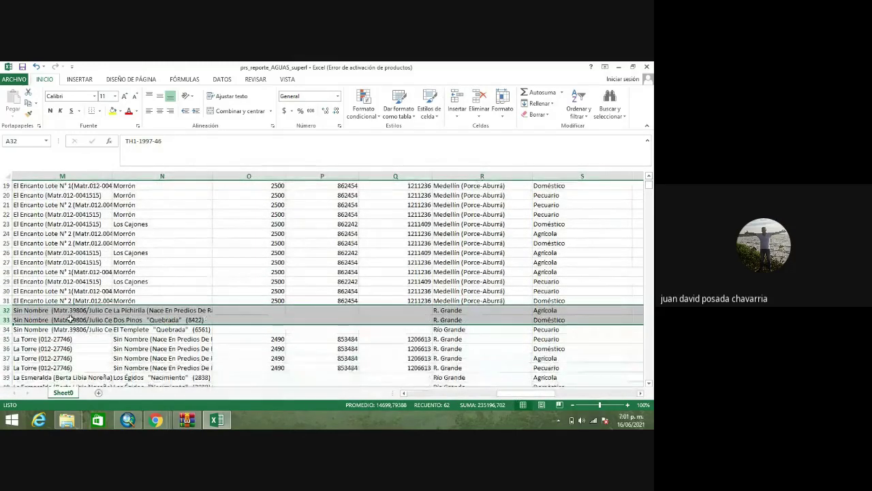
- Delete rows 32–33, which have no Cota or coordinate values
{"action": "right_click", "coordinate": [3, 311]}
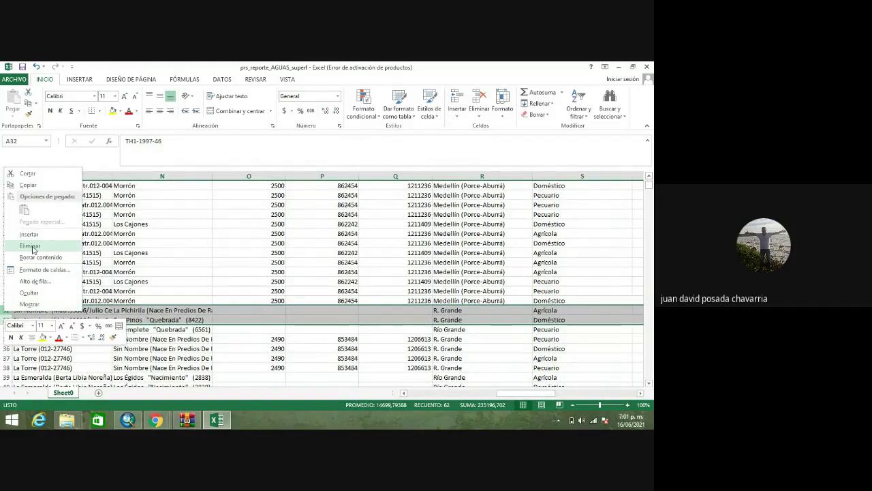
{"action": "key", "text": "Escape"}
{"action": "scroll", "coordinate": [535, 381], "scroll_direction": "left", "scroll_amount": 10}
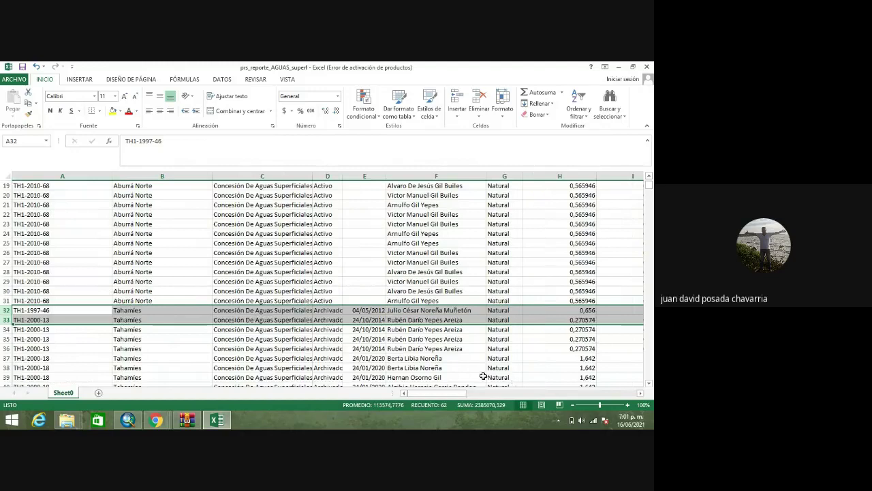
{"action": "left_click_drag", "start_coordinate": [443, 391], "coordinate": [477, 391]}
{"action": "scroll", "coordinate": [381, 320], "scroll_direction": "up", "scroll_amount": 4}
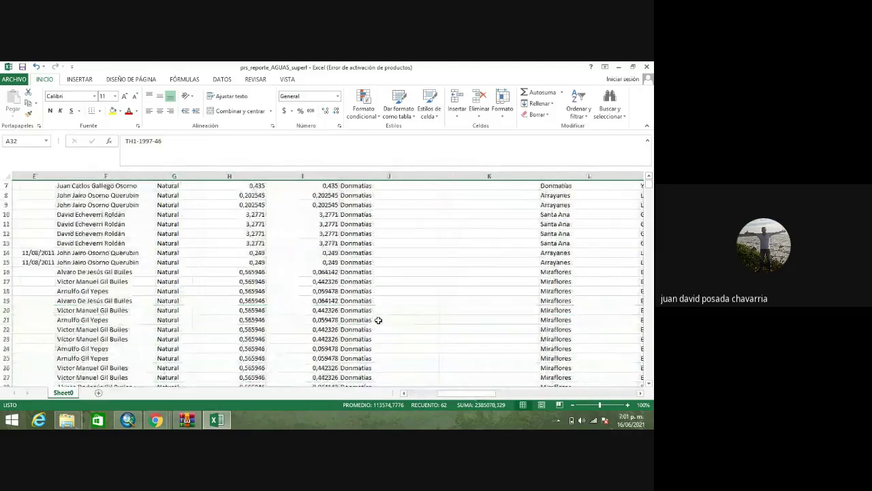
{"action": "scroll", "coordinate": [378, 320], "scroll_direction": "up", "scroll_amount": 2}
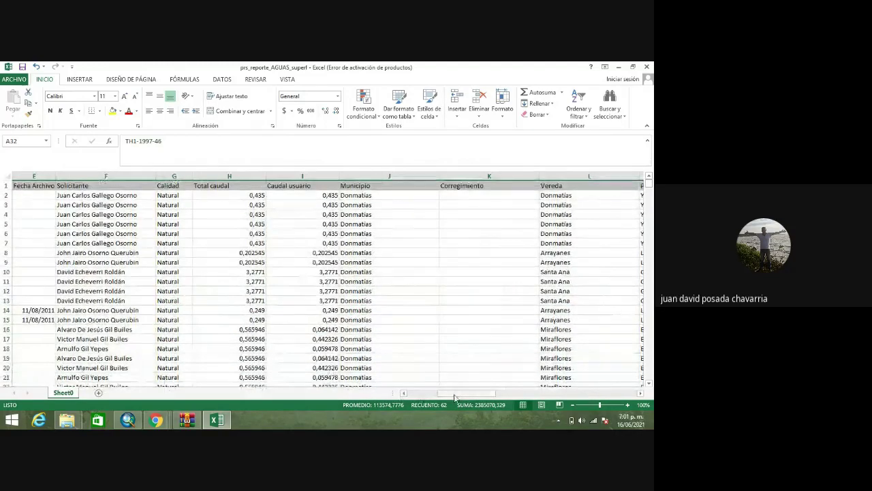
{"action": "left_click_drag", "start_coordinate": [451, 393], "coordinate": [516, 400]}
{"action": "scroll", "coordinate": [360, 266], "scroll_direction": "down", "scroll_amount": 7}
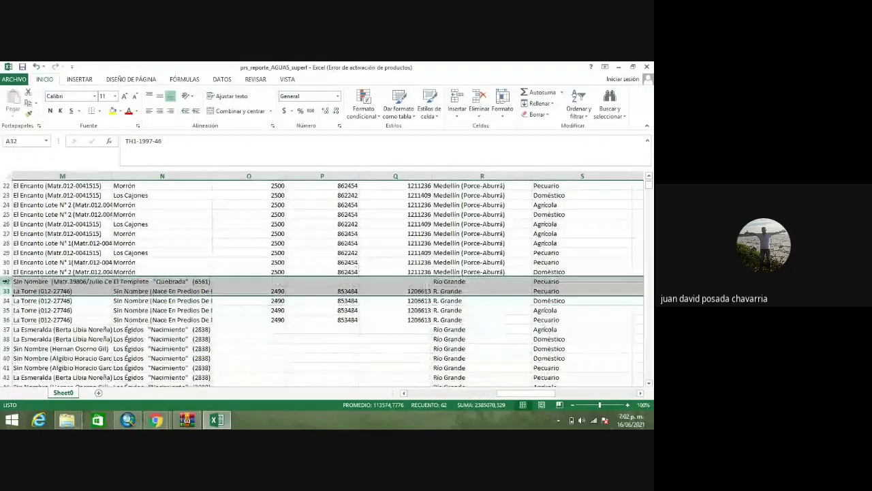
{"action": "right_click", "coordinate": [7, 286]}
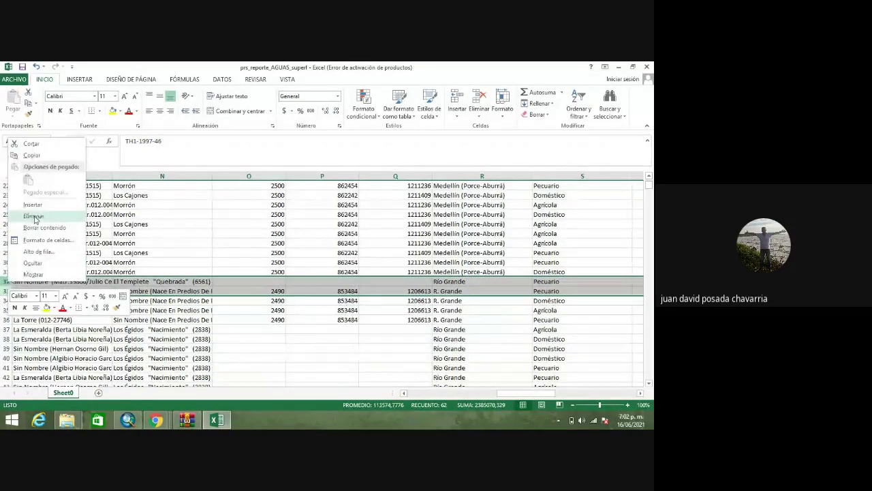
{"action": "left_click", "coordinate": [33, 216]}
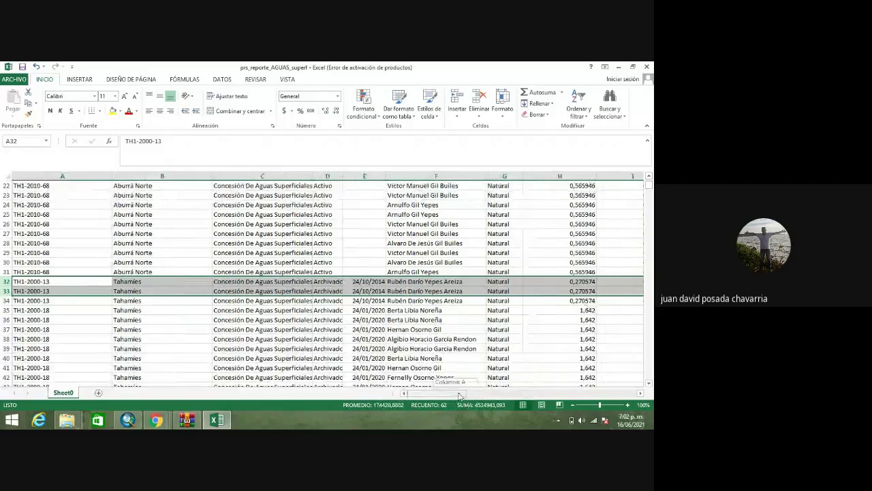
- Delete rows 35–46, the Los Ejidos spring block without coordinates
{"action": "scroll", "coordinate": [408, 318], "scroll_direction": "right", "scroll_amount": 6}
{"action": "scroll", "coordinate": [407, 319], "scroll_direction": "up", "scroll_amount": 7}
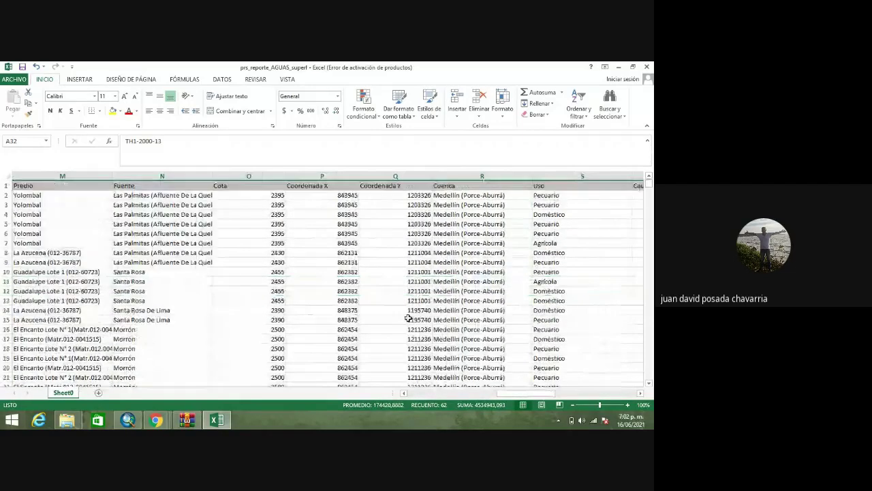
{"action": "scroll", "coordinate": [368, 310], "scroll_direction": "down", "scroll_amount": 8}
{"action": "scroll", "coordinate": [344, 308], "scroll_direction": "down", "scroll_amount": 1}
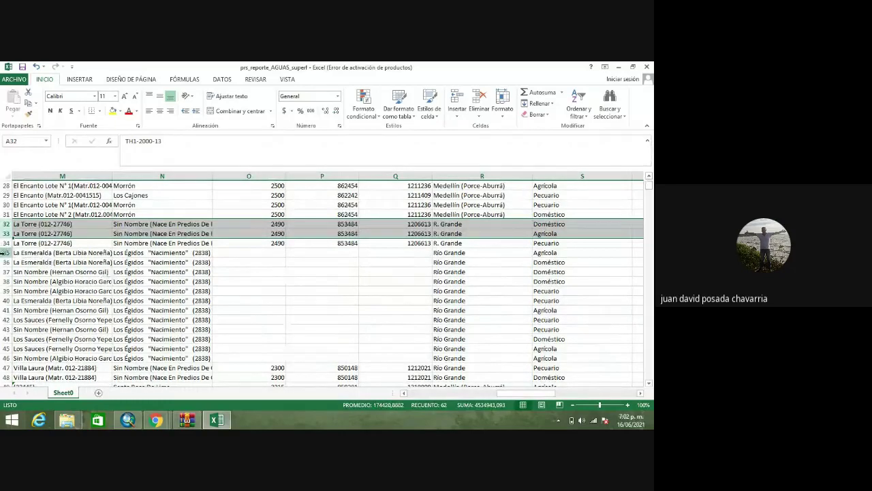
{"action": "left_click_drag", "start_coordinate": [4, 252], "coordinate": [14, 355]}
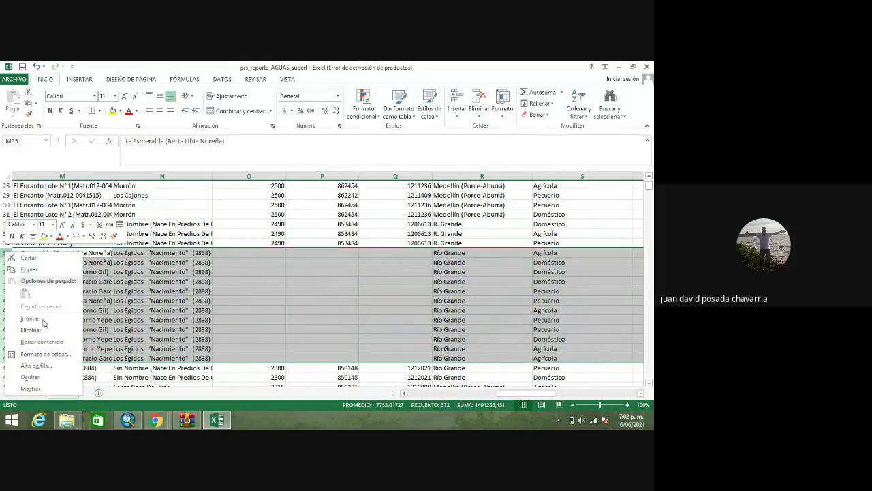
{"action": "left_click", "coordinate": [43, 331]}
- Delete row 49, the El Pantano record missing coordinates
{"action": "scroll", "coordinate": [321, 288], "scroll_direction": "down", "scroll_amount": 4}
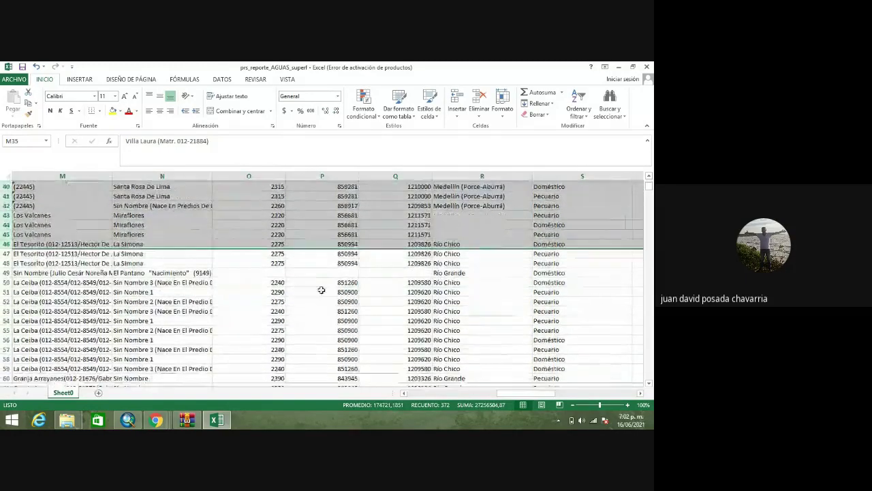
{"action": "right_click", "coordinate": [5, 272]}
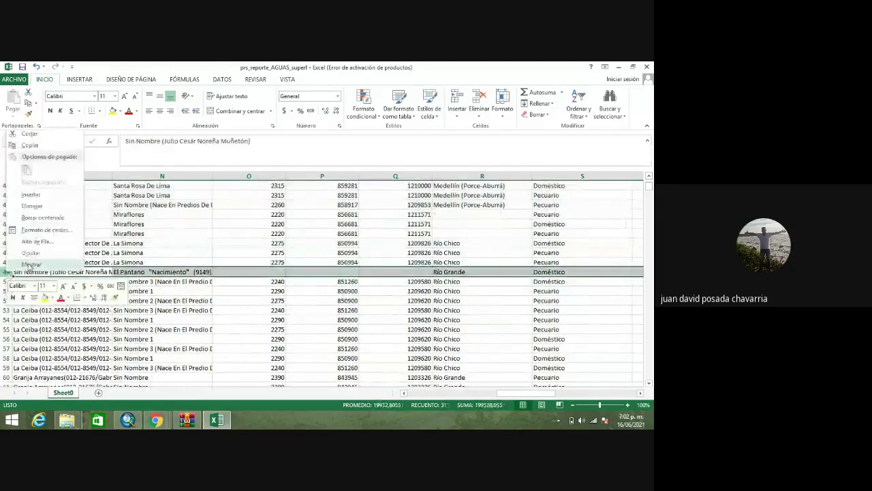
{"action": "left_click", "coordinate": [44, 210]}
{"action": "scroll", "coordinate": [361, 307], "scroll_direction": "down", "scroll_amount": 13}
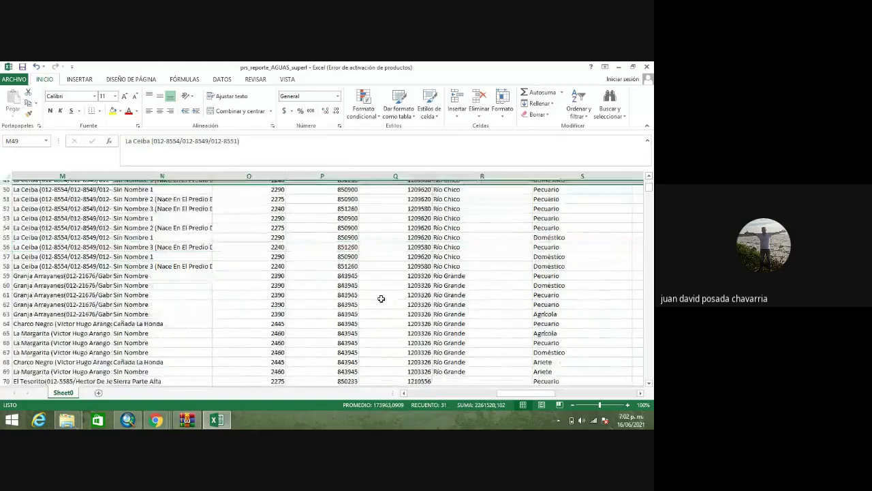
{"action": "scroll", "coordinate": [360, 306], "scroll_direction": "down", "scroll_amount": 20}
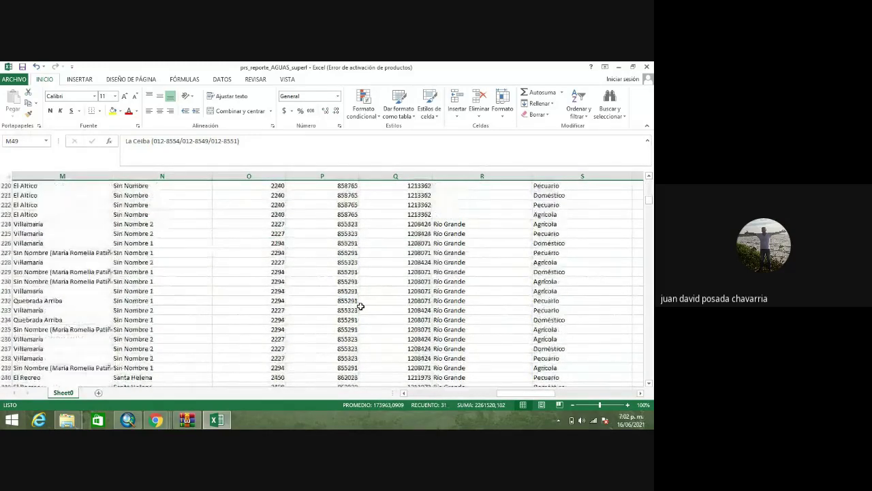
{"action": "scroll", "coordinate": [361, 307], "scroll_direction": "down", "scroll_amount": 18}
{"action": "scroll", "coordinate": [361, 307], "scroll_direction": "down", "scroll_amount": 20}
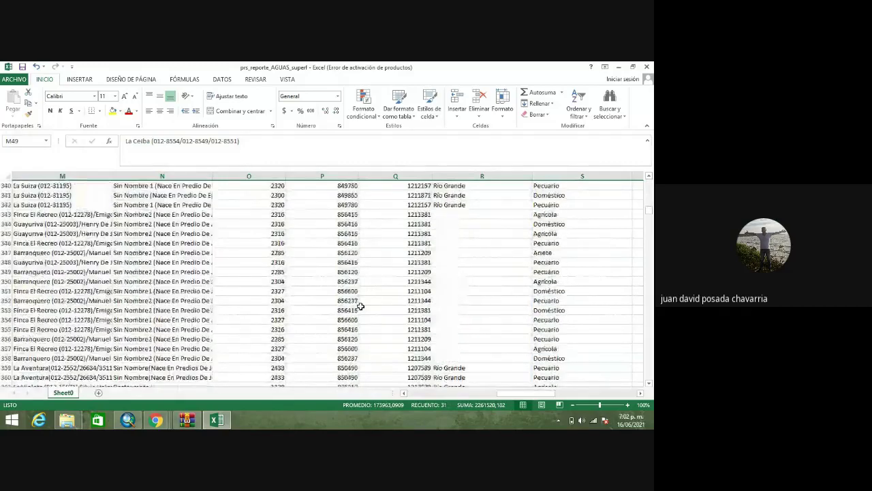
{"action": "scroll", "coordinate": [361, 307], "scroll_direction": "down", "scroll_amount": 20}
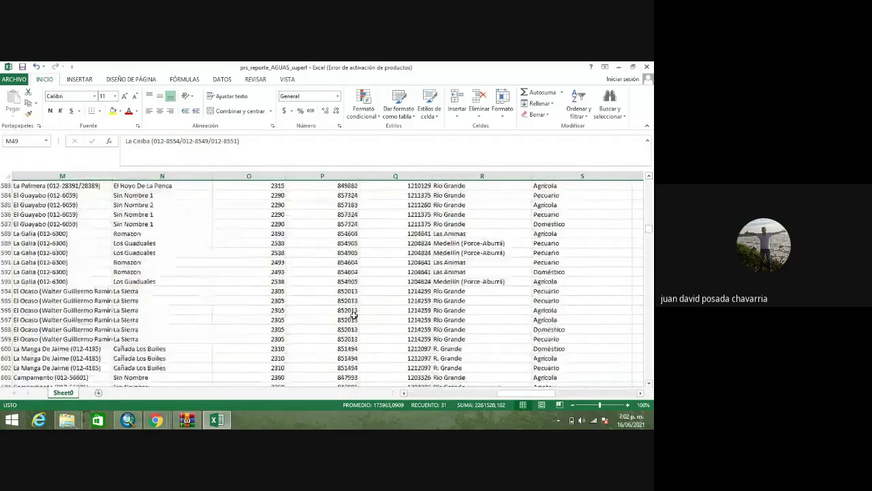
{"action": "scroll", "coordinate": [343, 329], "scroll_direction": "down", "scroll_amount": 19}
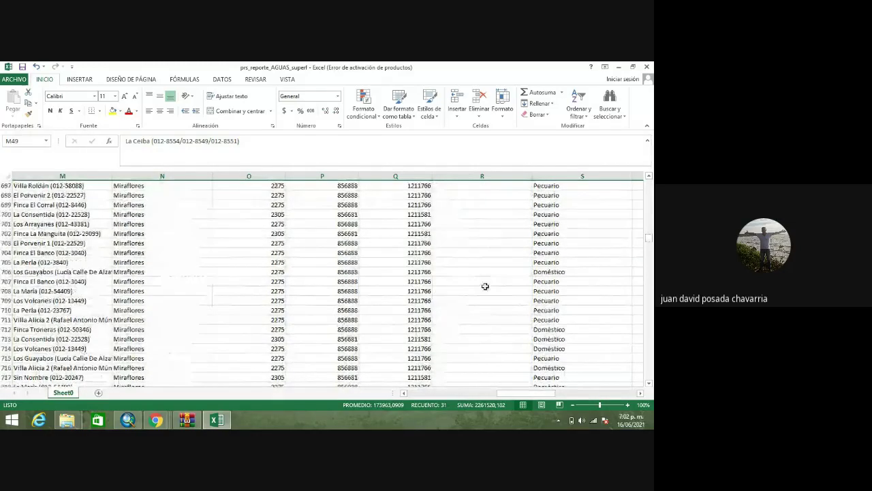
{"action": "scroll", "coordinate": [440, 326], "scroll_direction": "down", "scroll_amount": 5}
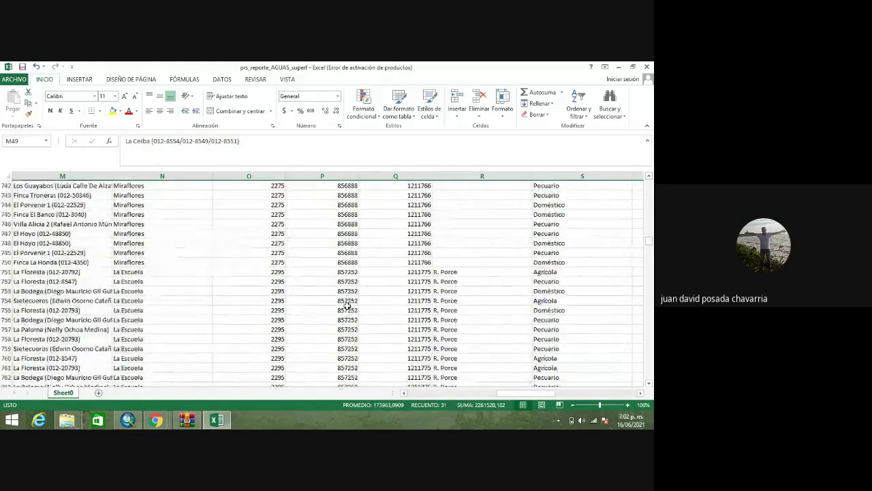
{"action": "scroll", "coordinate": [348, 308], "scroll_direction": "down", "scroll_amount": 12}
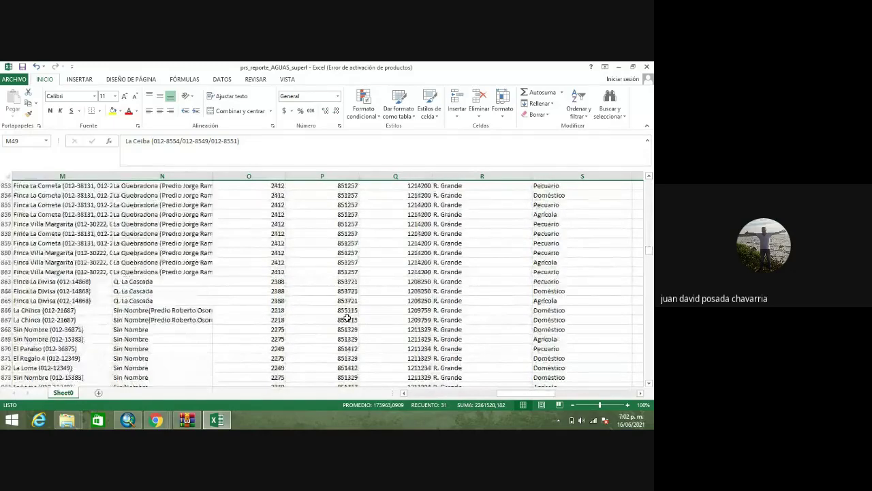
{"action": "scroll", "coordinate": [348, 320], "scroll_direction": "down", "scroll_amount": 20}
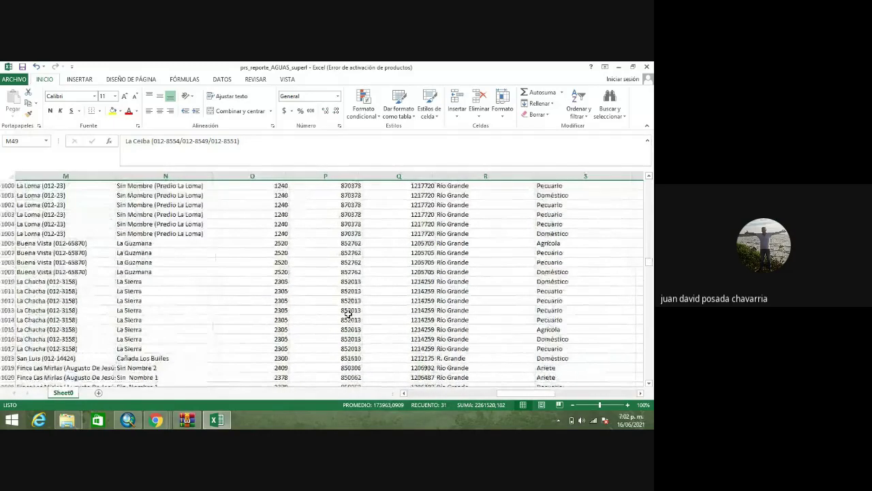
{"action": "scroll", "coordinate": [347, 314], "scroll_direction": "down", "scroll_amount": 20}
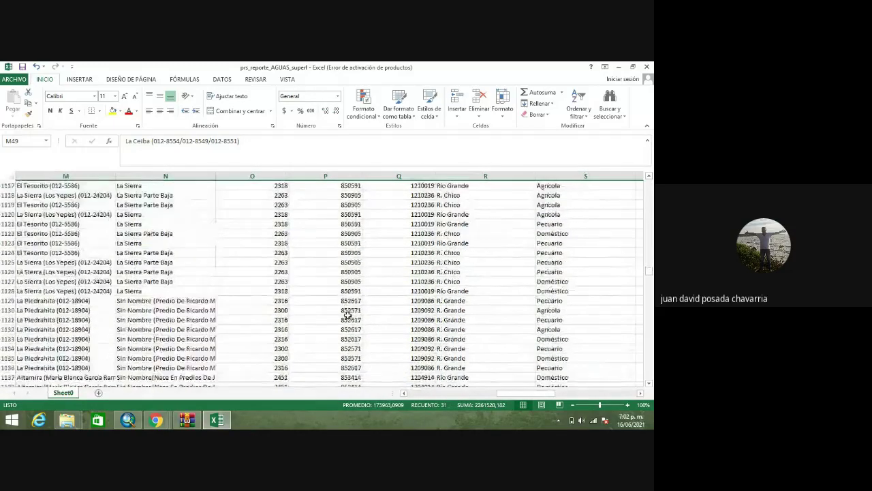
{"action": "scroll", "coordinate": [347, 315], "scroll_direction": "down", "scroll_amount": 20}
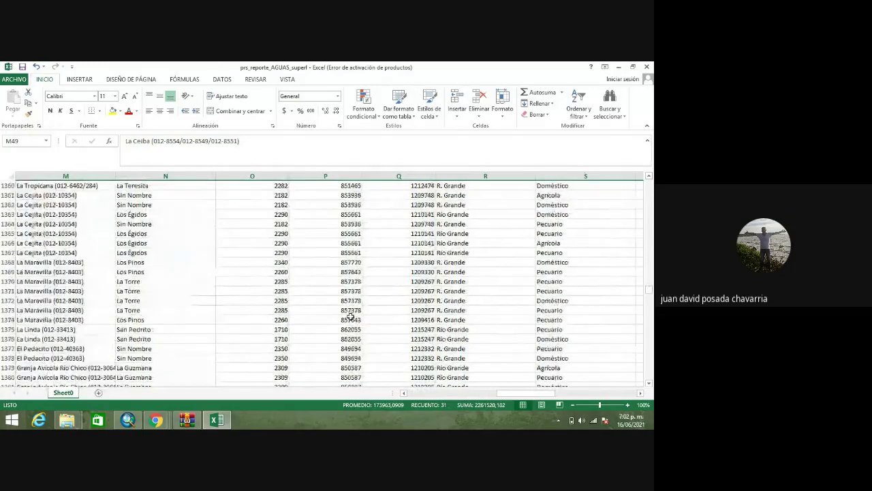
{"action": "scroll", "coordinate": [350, 319], "scroll_direction": "down", "scroll_amount": 20}
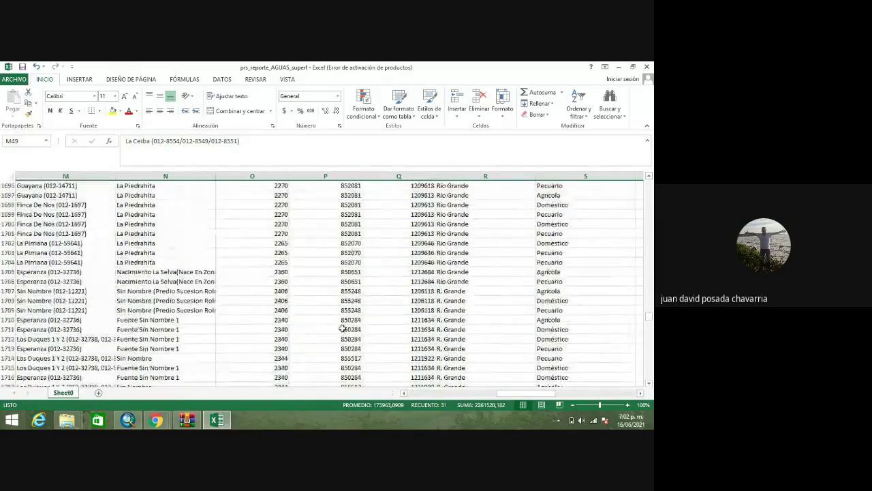
{"action": "scroll", "coordinate": [333, 341], "scroll_direction": "down", "scroll_amount": 20}
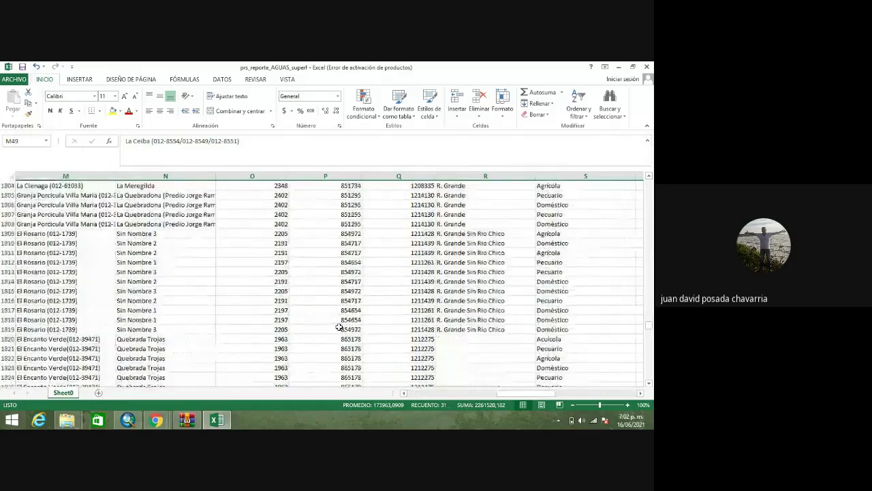
{"action": "scroll", "coordinate": [340, 333], "scroll_direction": "down", "scroll_amount": 15}
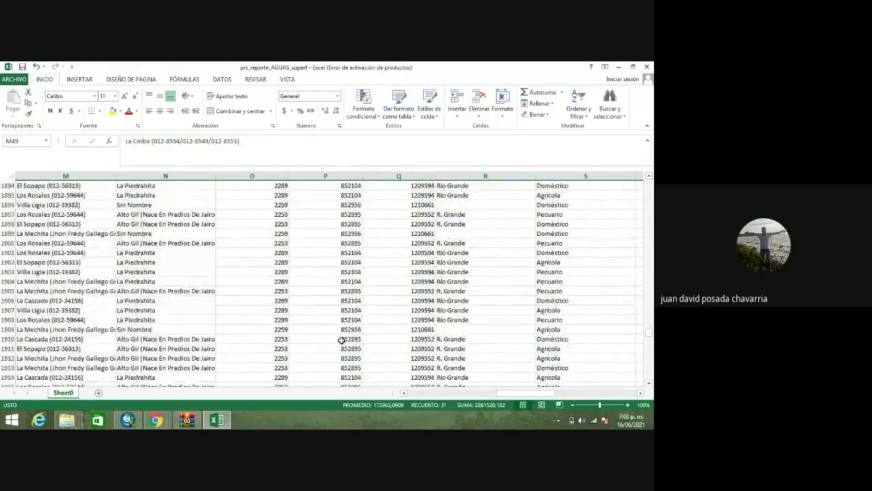
{"action": "scroll", "coordinate": [342, 340], "scroll_direction": "down", "scroll_amount": 20}
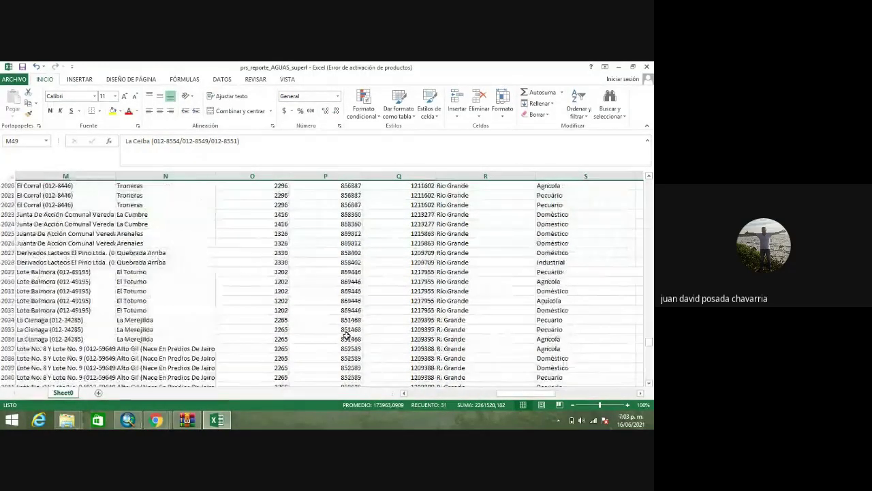
{"action": "scroll", "coordinate": [346, 333], "scroll_direction": "down", "scroll_amount": 20}
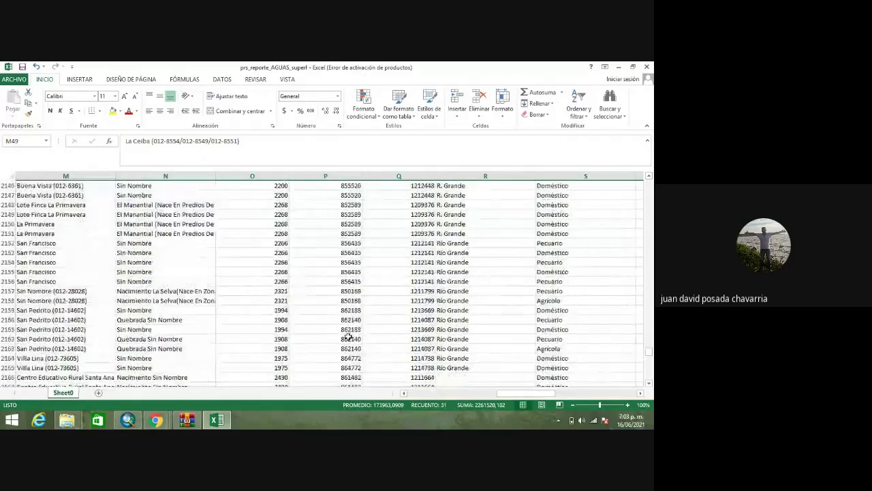
{"action": "scroll", "coordinate": [350, 332], "scroll_direction": "down", "scroll_amount": 15}
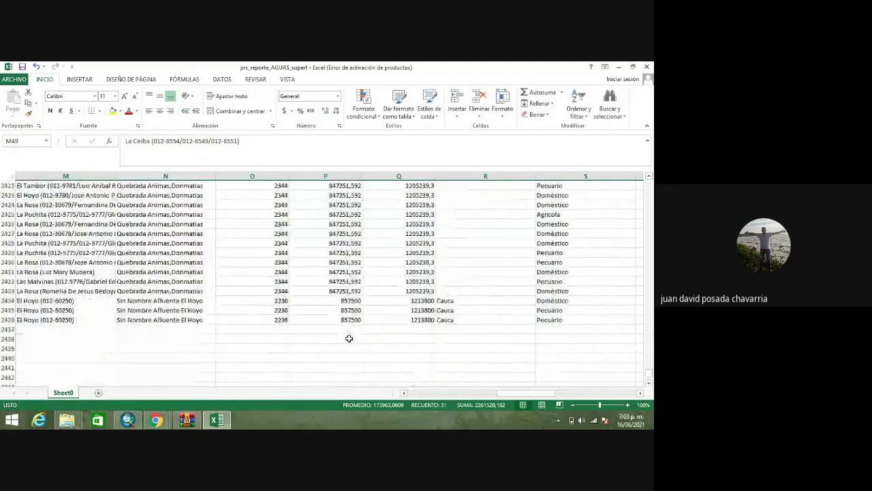
{"action": "scroll", "coordinate": [349, 338], "scroll_direction": "up", "scroll_amount": 1}
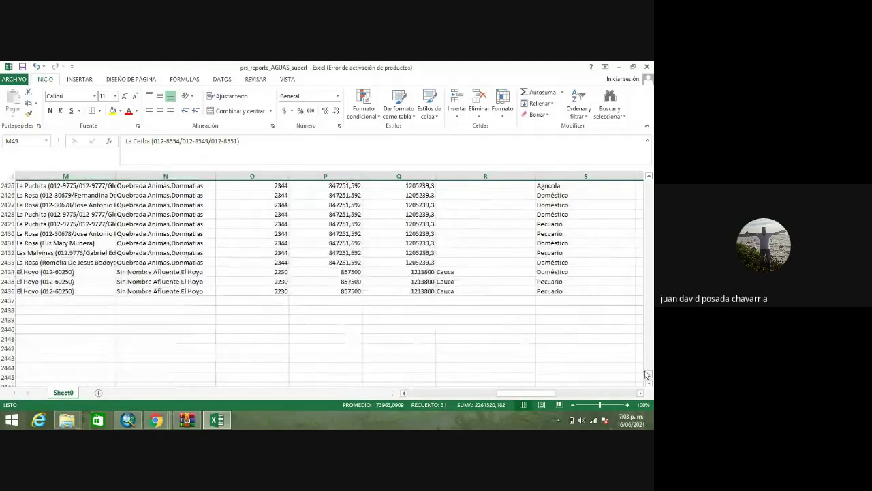
{"action": "left_click_drag", "start_coordinate": [649, 377], "coordinate": [649, 181]}
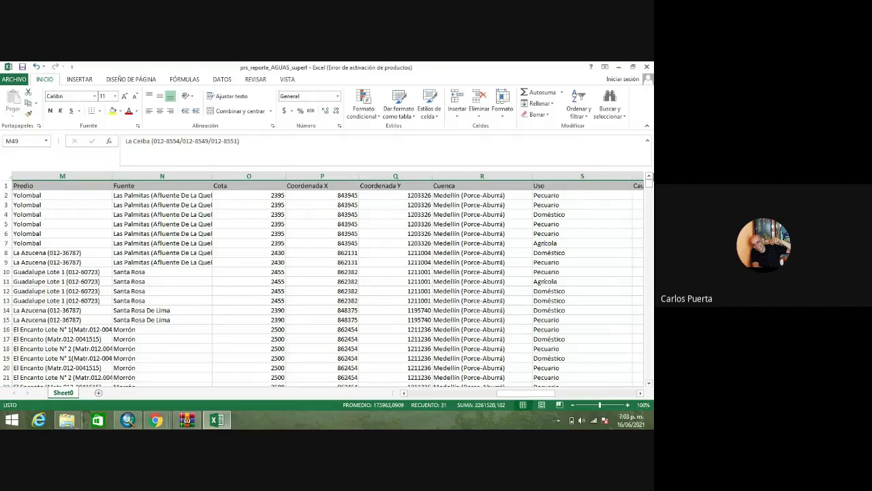
- Save prs_reporte_AGUAS_superf as a Libro de Excel 97-2003 in Desktop\CURSO_SIG_Posada_Ch
{"action": "left_click", "coordinate": [13, 80]}
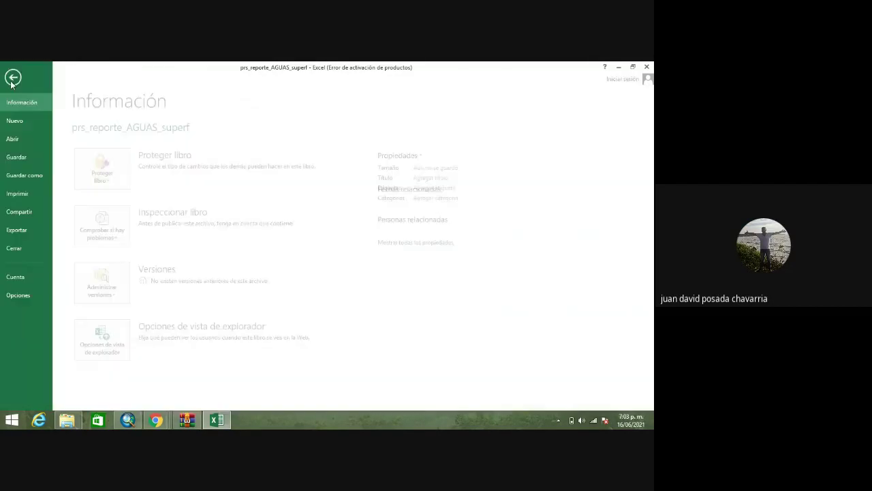
{"action": "left_click", "coordinate": [39, 177]}
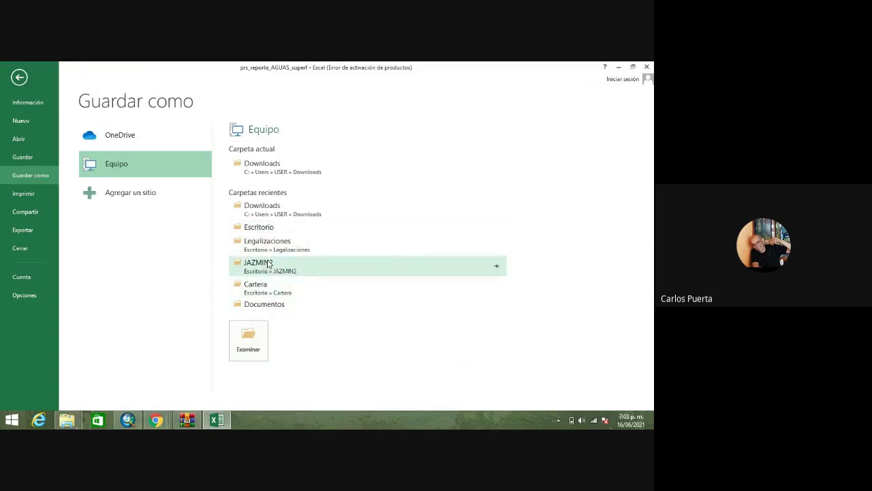
{"action": "left_click", "coordinate": [254, 231]}
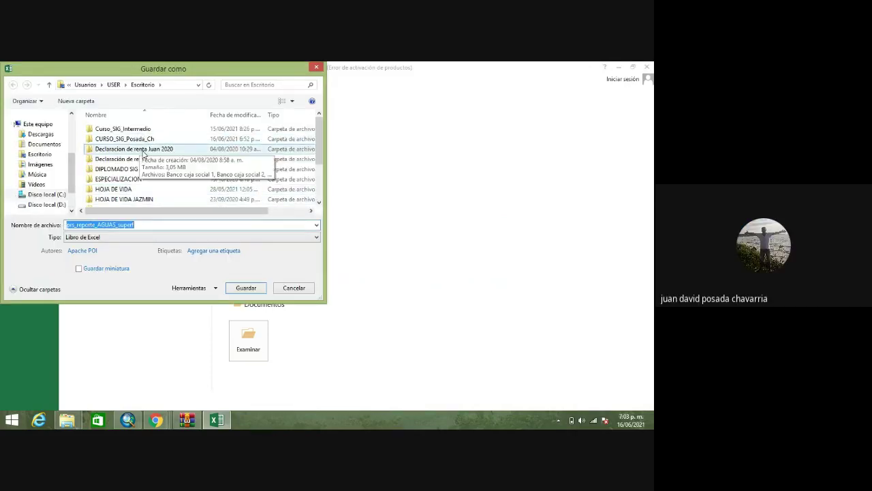
{"action": "double_click", "coordinate": [125, 138]}
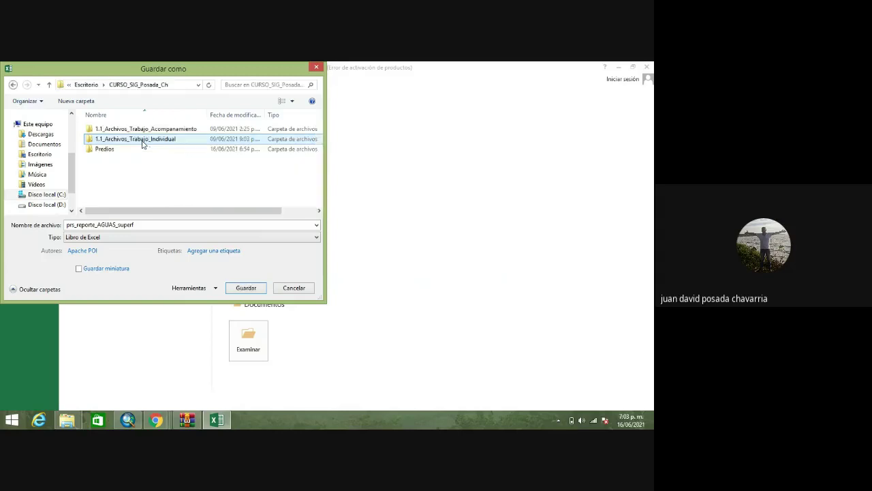
{"action": "left_click", "coordinate": [124, 242]}
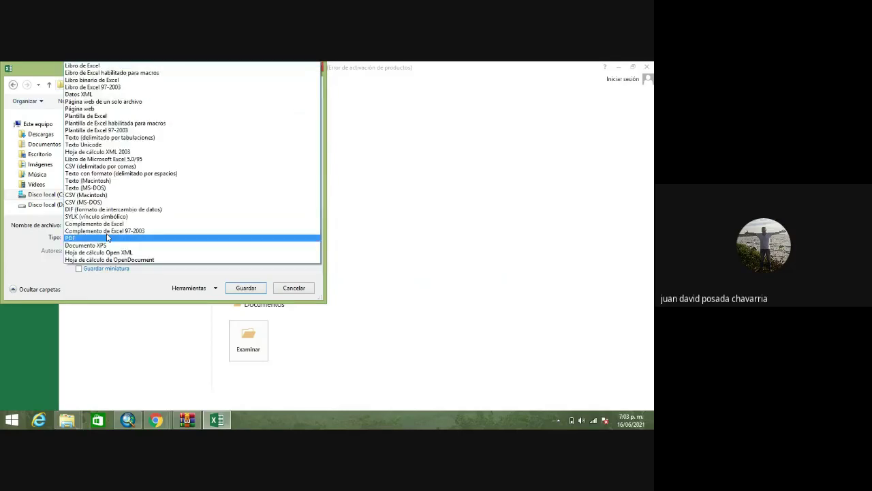
{"action": "left_click", "coordinate": [112, 88]}
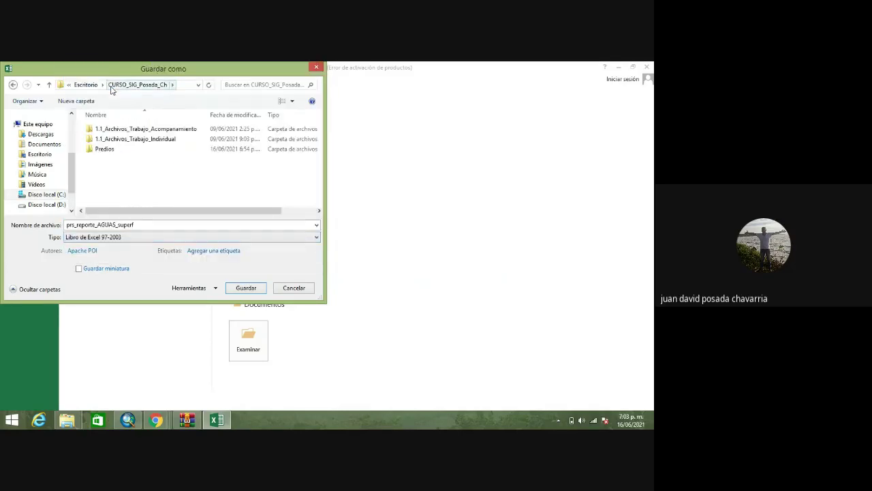
{"action": "left_click", "coordinate": [247, 288]}
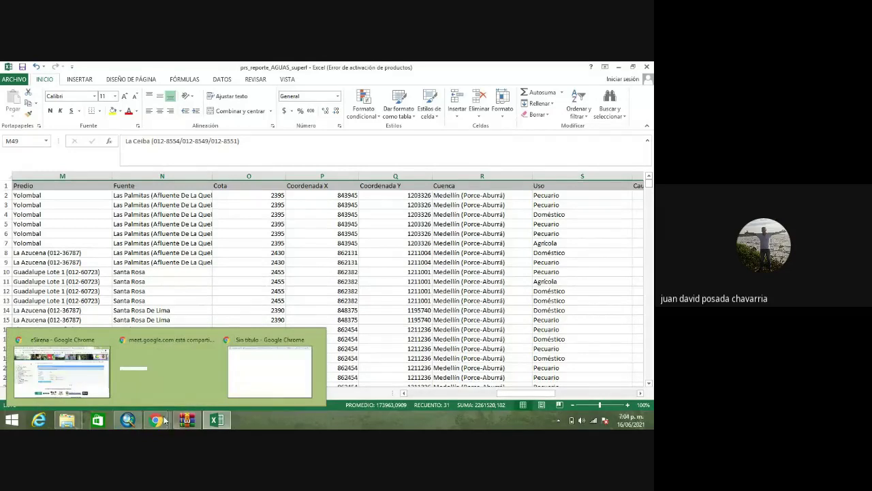
- Confirm prs_reporte_AGUAS_superf is in CURSO_SIG_Posada_Ch in Explorer, then return to ArcMap
{"action": "mouse_move", "coordinate": [128, 419]}
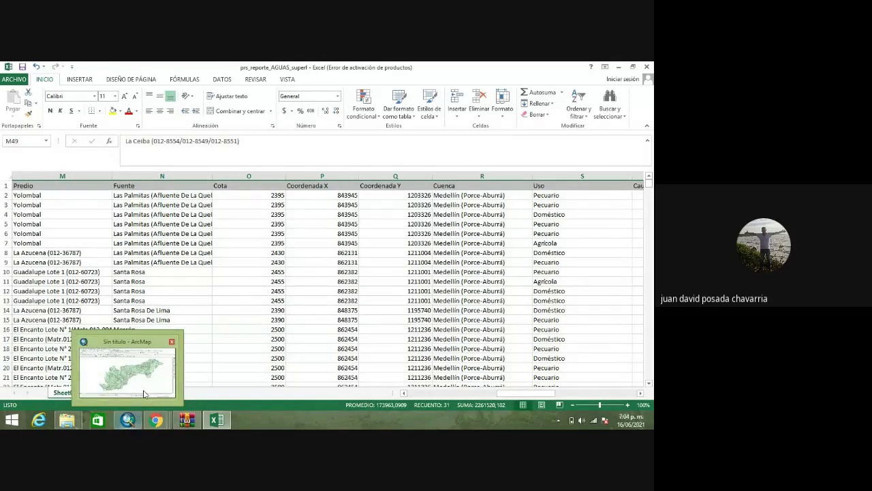
{"action": "mouse_move", "coordinate": [180, 404]}
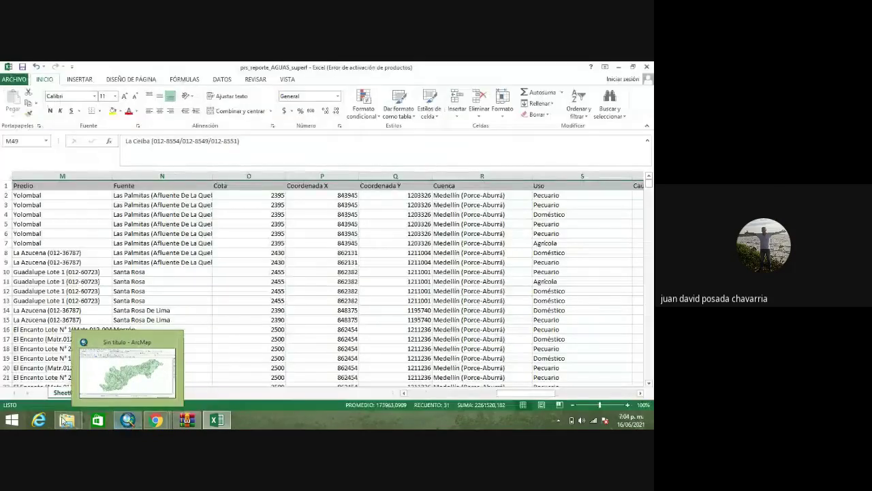
{"action": "mouse_move", "coordinate": [67, 420]}
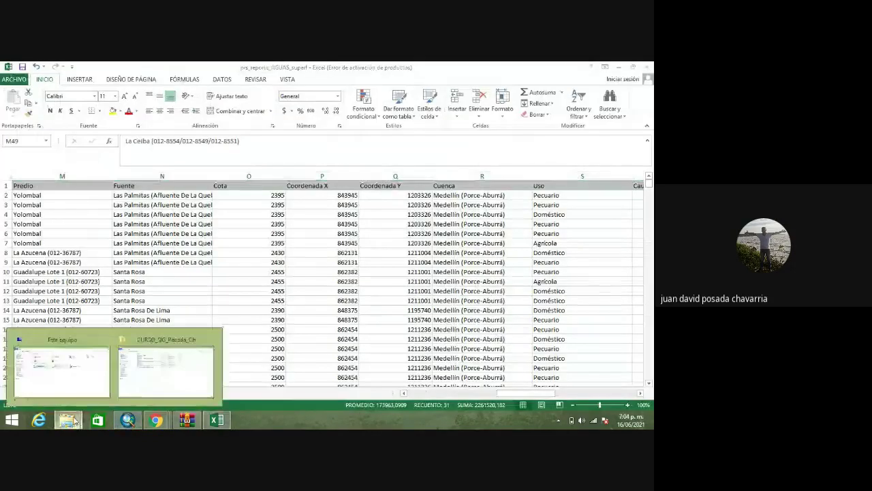
{"action": "left_click", "coordinate": [153, 389]}
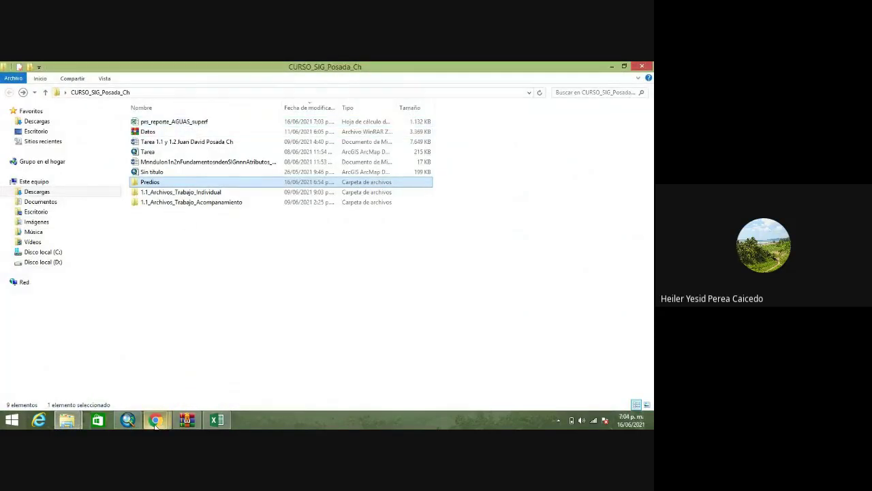
{"action": "left_click", "coordinate": [128, 420]}
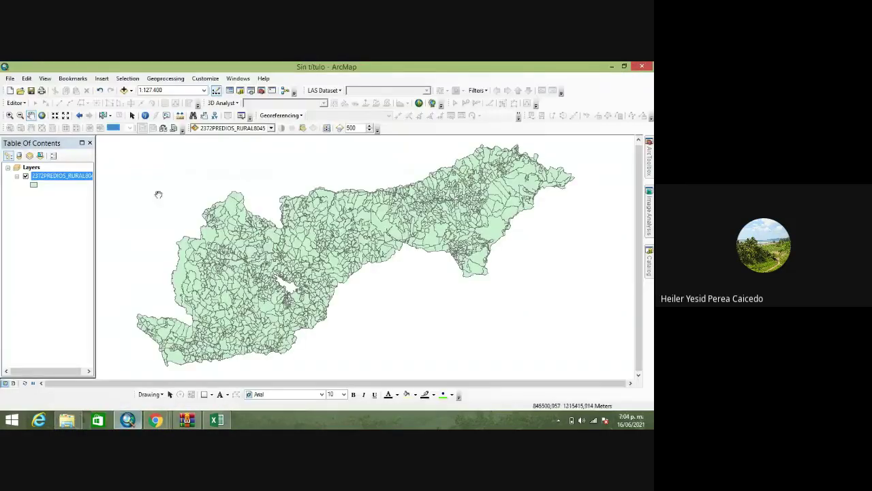
- Create a new blank map document, discarding changes to the rural parcels map
{"action": "left_click", "coordinate": [10, 79]}
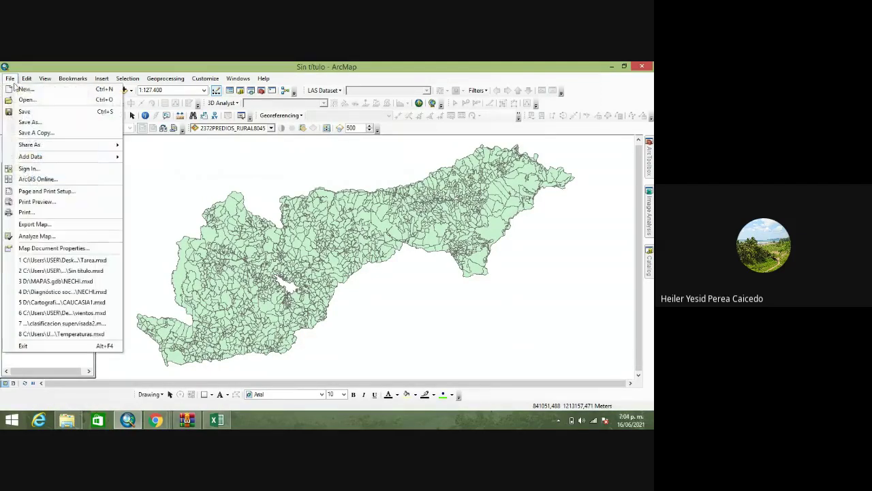
{"action": "left_click", "coordinate": [15, 87]}
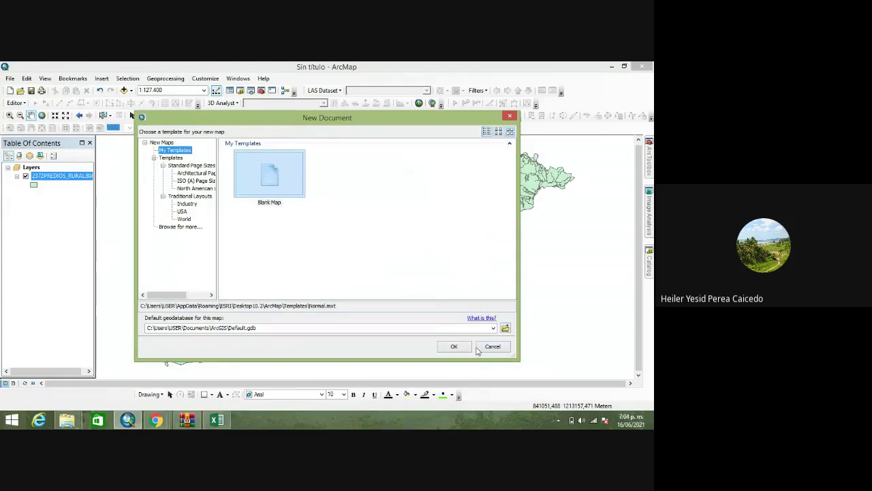
{"action": "left_click", "coordinate": [510, 117]}
{"action": "left_click", "coordinate": [11, 78]}
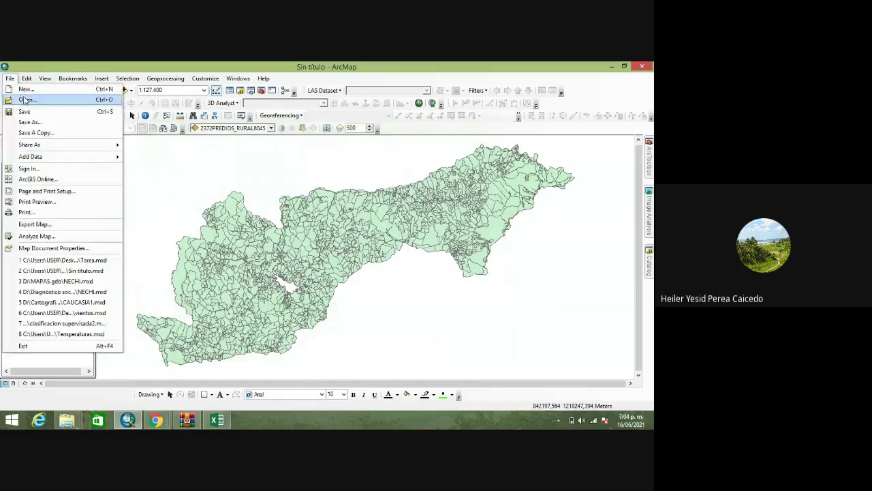
{"action": "left_click", "coordinate": [480, 299]}
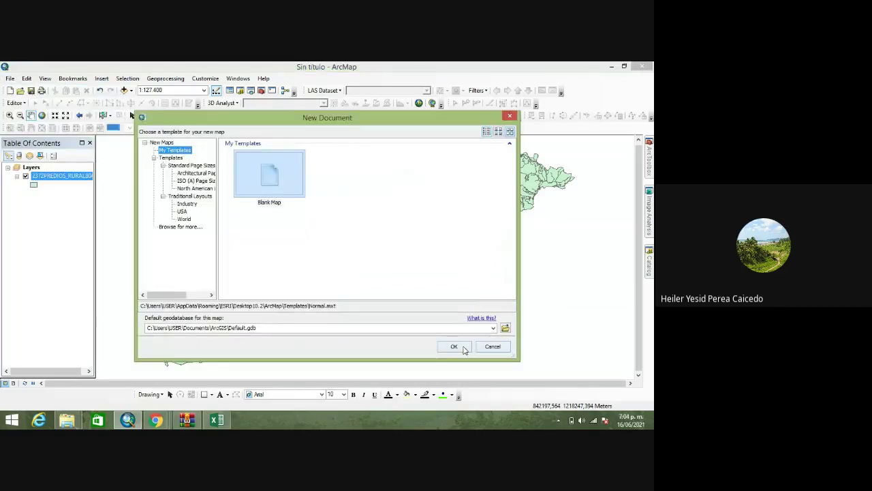
{"action": "left_click", "coordinate": [463, 349]}
{"action": "left_click", "coordinate": [337, 263]}
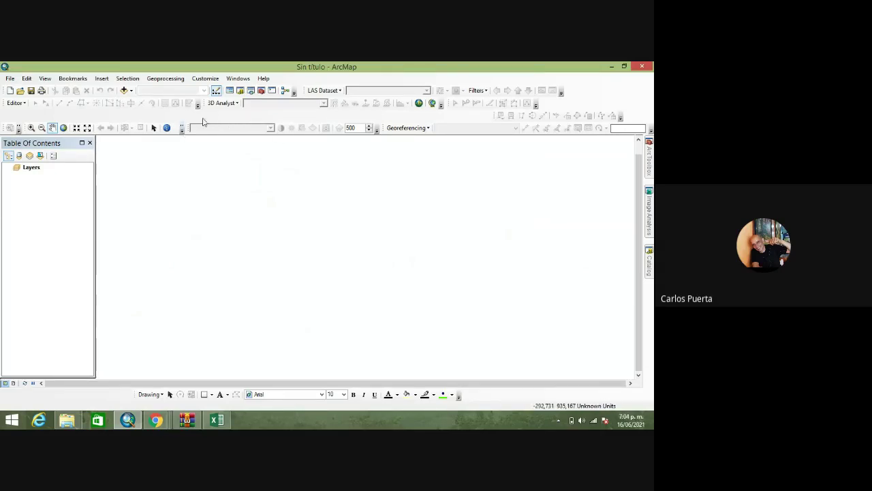
{"action": "left_click", "coordinate": [132, 92]}
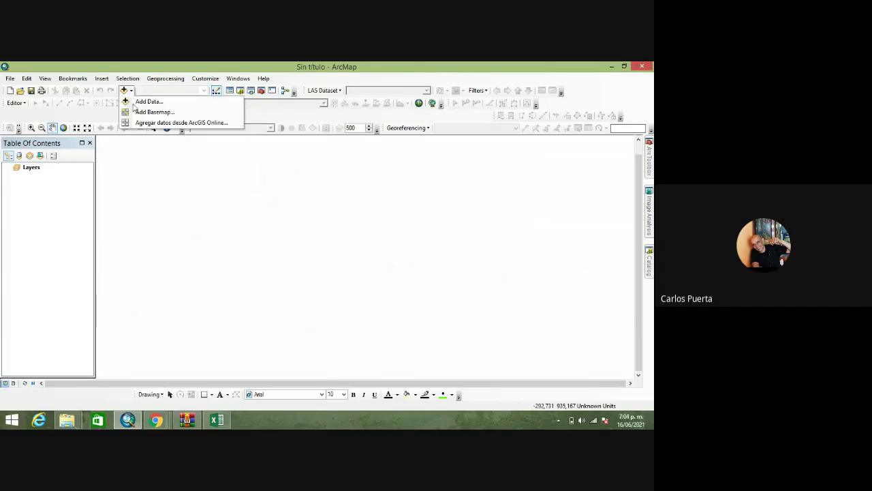
{"action": "left_click", "coordinate": [154, 171]}
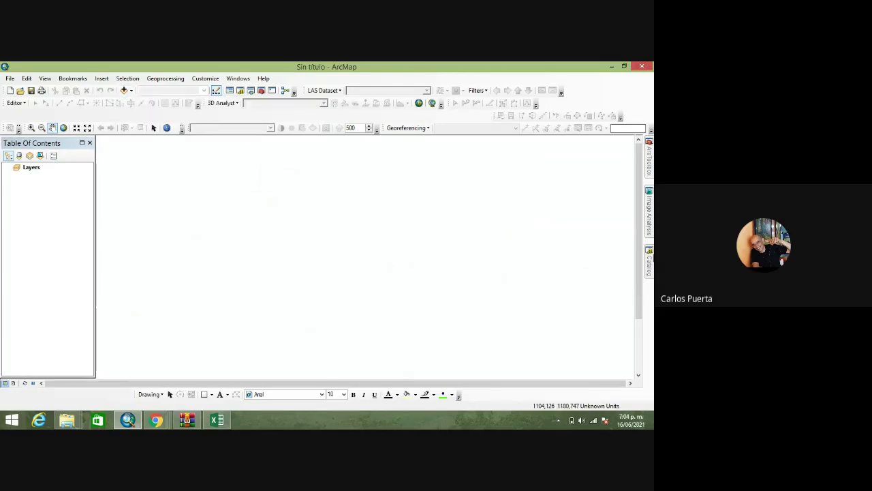
{"action": "left_click", "coordinate": [649, 261]}
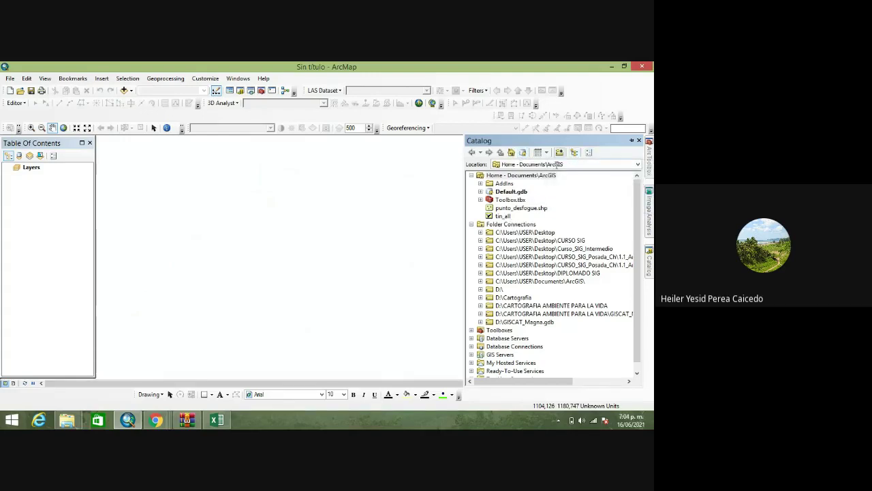
{"action": "scroll", "coordinate": [549, 179], "scroll_direction": "down", "scroll_amount": 1}
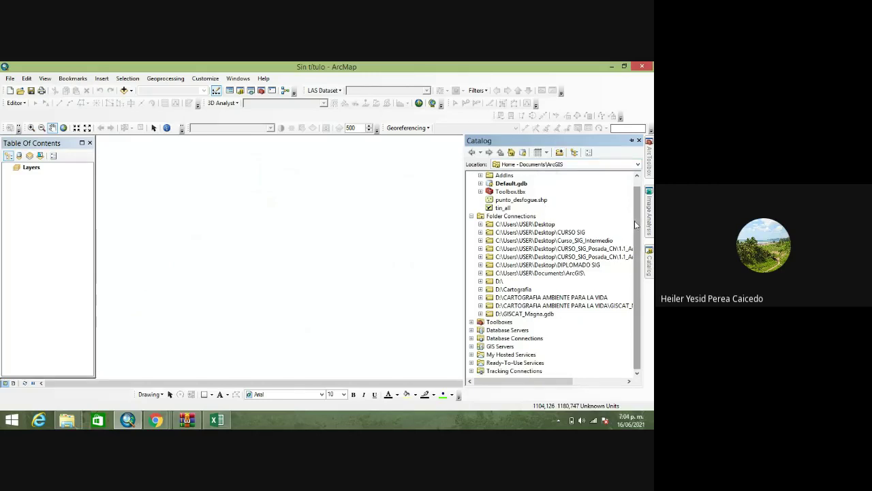
{"action": "left_click_drag", "start_coordinate": [635, 221], "coordinate": [638, 205]}
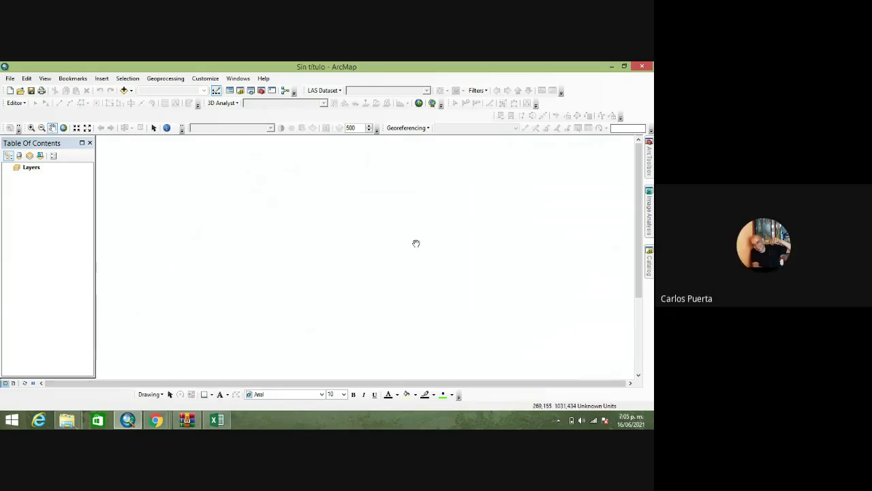
{"action": "left_click", "coordinate": [132, 91]}
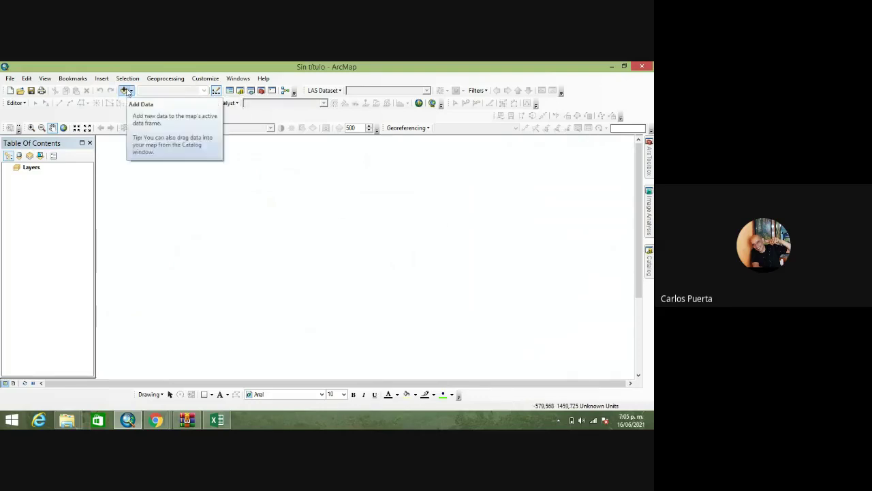
{"action": "left_click", "coordinate": [127, 90]}
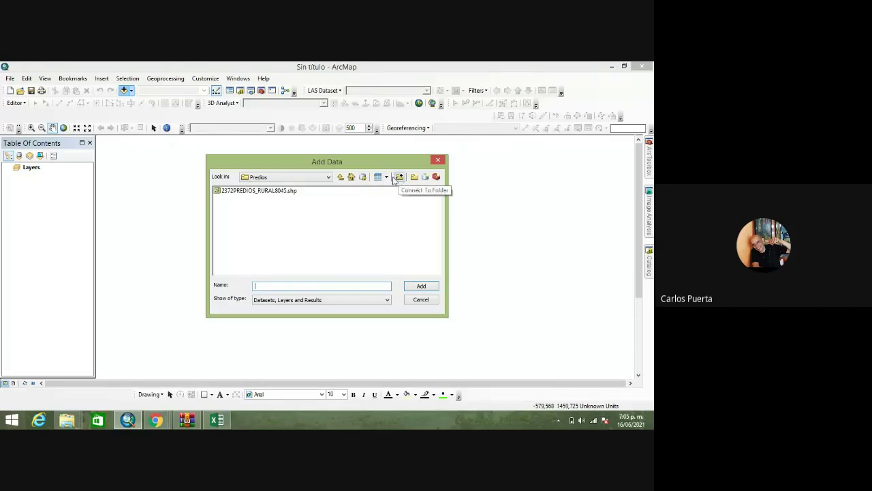
{"action": "left_click", "coordinate": [328, 178]}
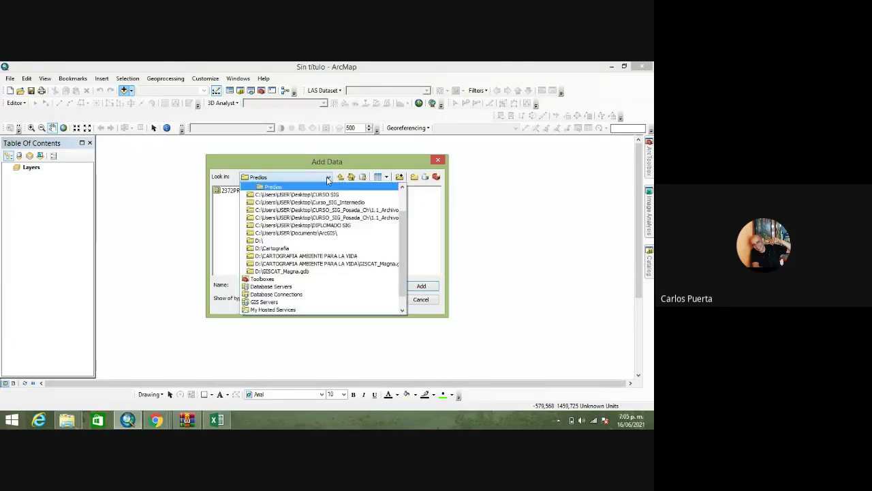
{"action": "left_click", "coordinate": [327, 177]}
{"action": "left_click", "coordinate": [340, 177]}
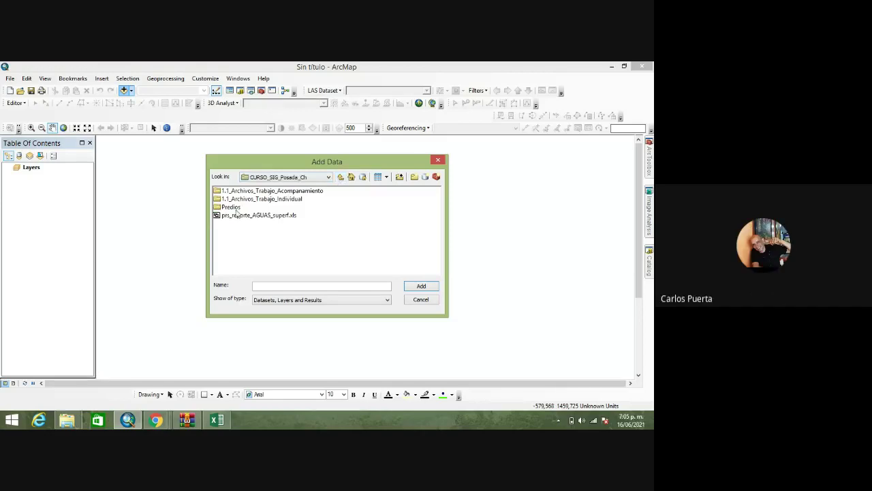
{"action": "left_click", "coordinate": [260, 215]}
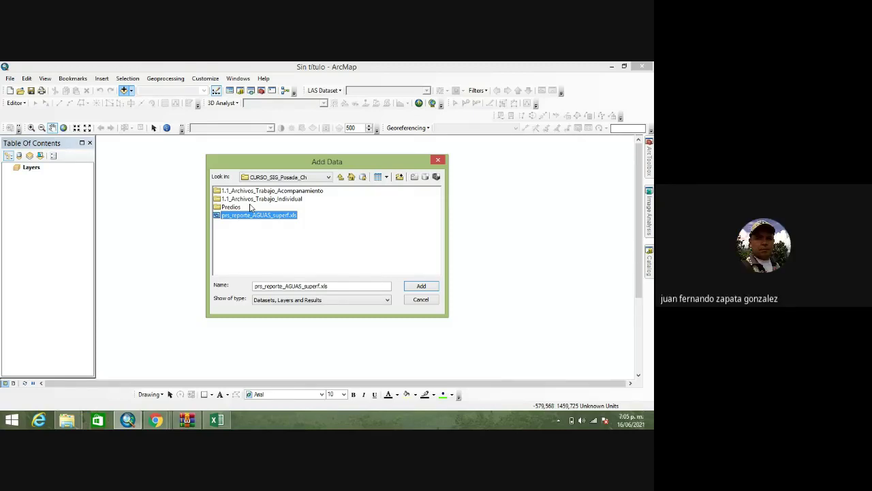
{"action": "left_click", "coordinate": [425, 287]}
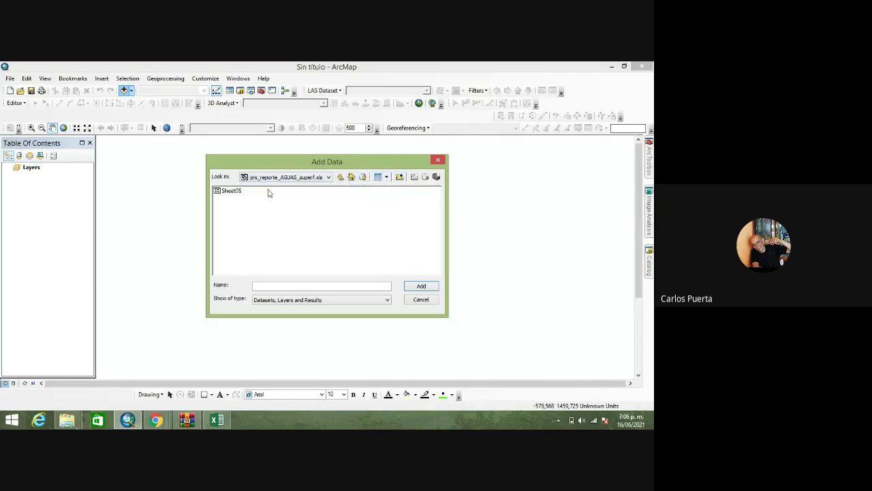
{"action": "left_click", "coordinate": [384, 301]}
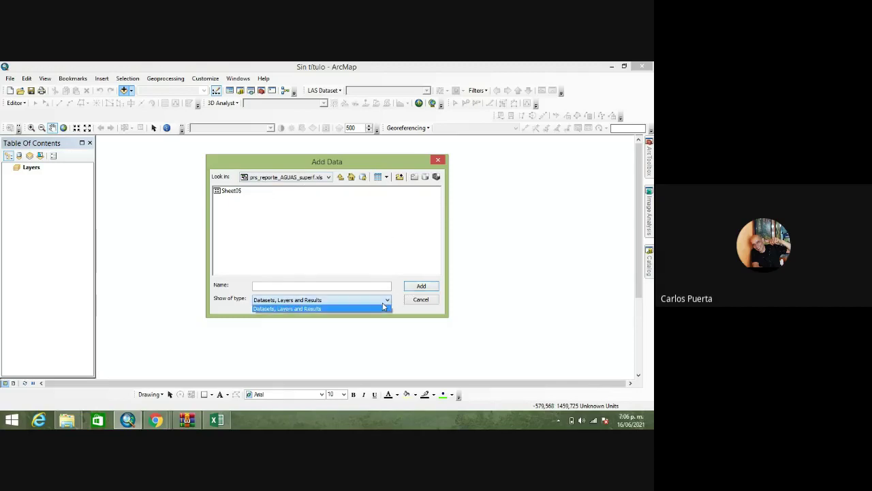
{"action": "left_click", "coordinate": [383, 306]}
{"action": "left_click", "coordinate": [383, 305]}
{"action": "left_click", "coordinate": [383, 306]}
{"action": "left_click", "coordinate": [340, 177]}
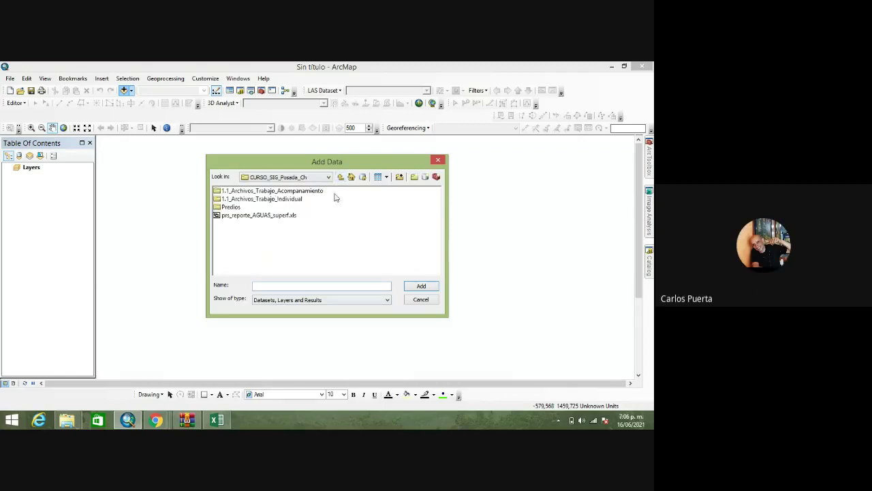
{"action": "left_click", "coordinate": [275, 216]}
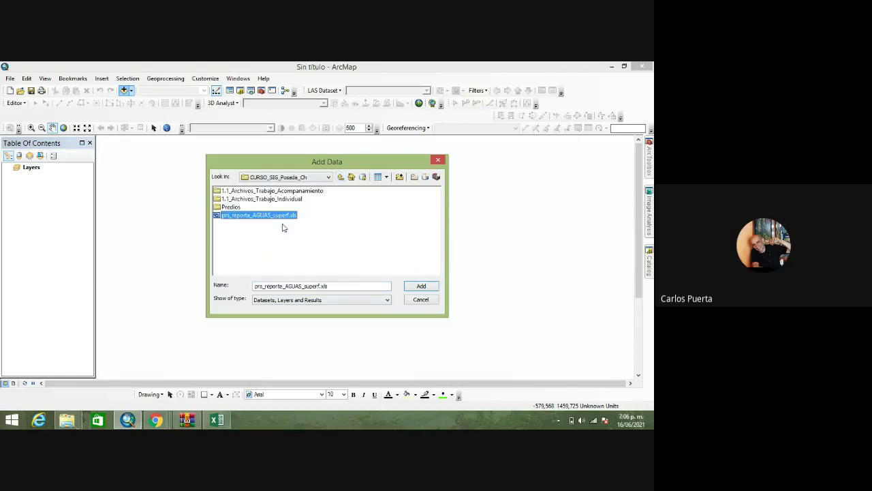
{"action": "left_click", "coordinate": [368, 306]}
{"action": "left_click", "coordinate": [394, 300]}
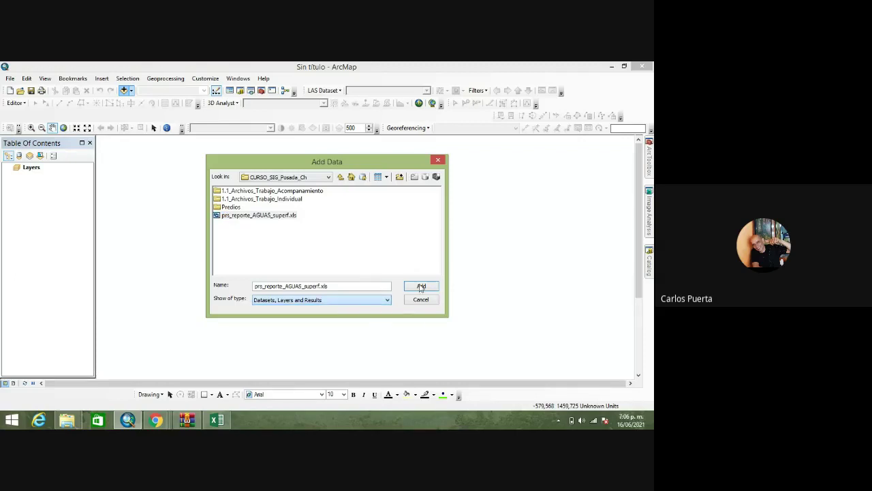
{"action": "left_click", "coordinate": [413, 288]}
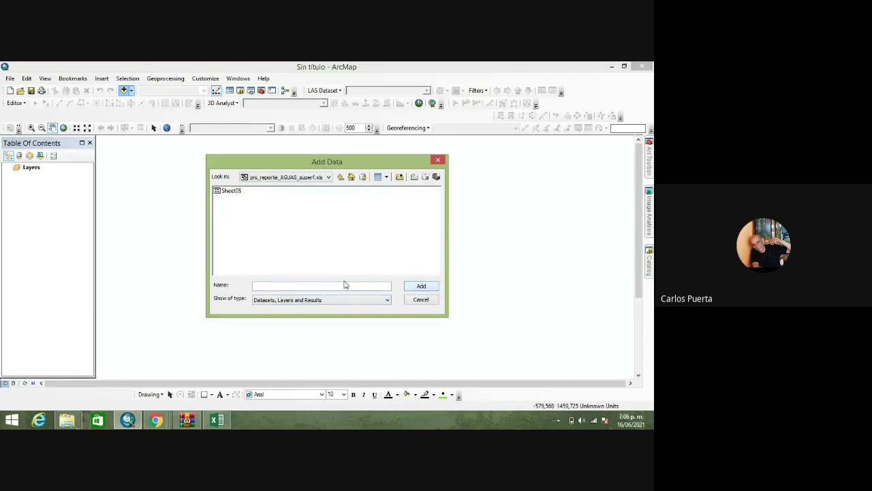
{"action": "left_click", "coordinate": [232, 193]}
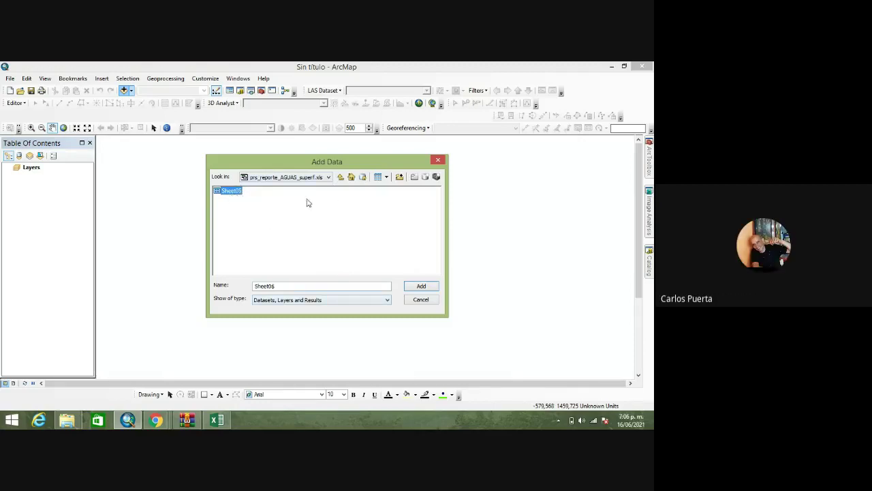
{"action": "left_click", "coordinate": [339, 177]}
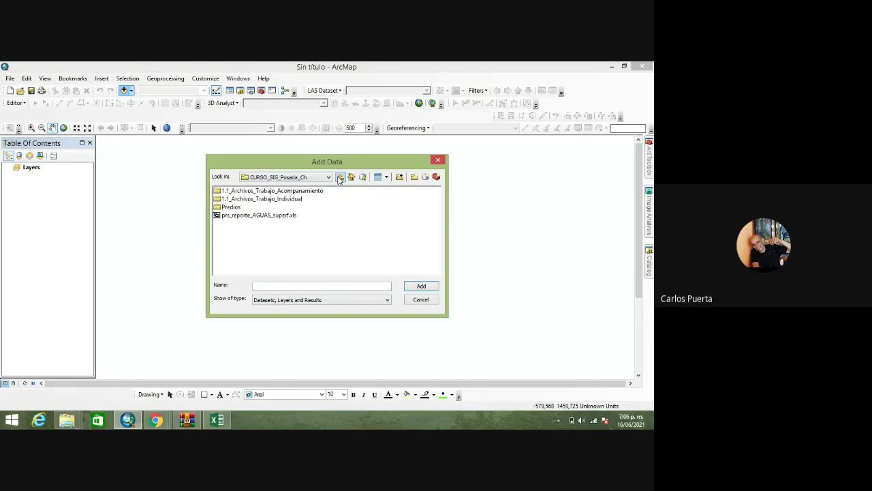
{"action": "left_click", "coordinate": [278, 215]}
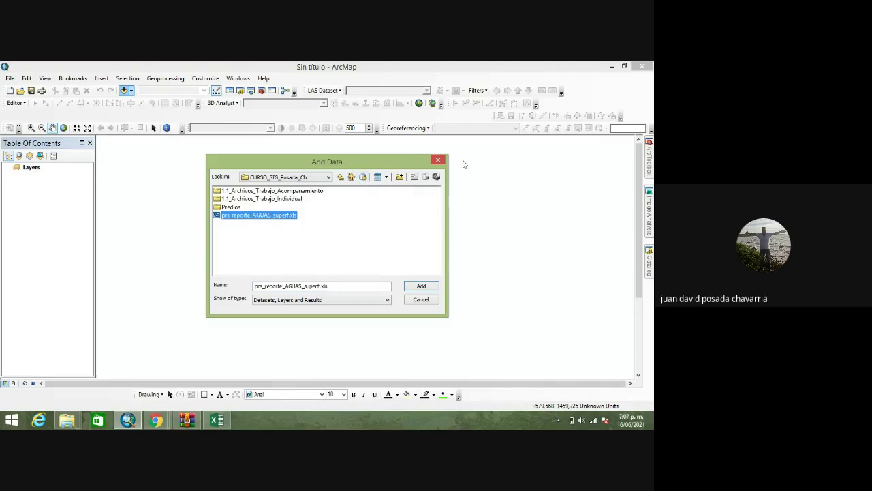
{"action": "left_click", "coordinate": [439, 161]}
- In the Catalog window, expand the C:\Users\USER\Desktop folder connection to list its contents
{"action": "left_click", "coordinate": [651, 261]}
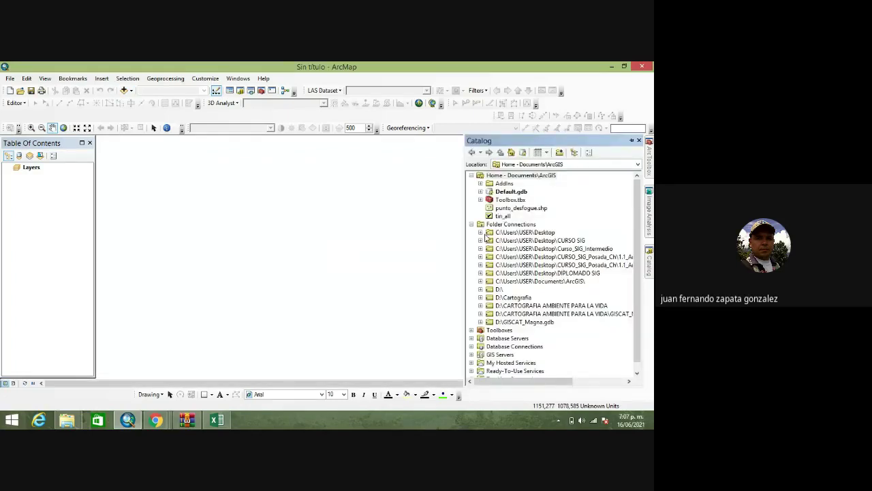
{"action": "left_click", "coordinate": [551, 242]}
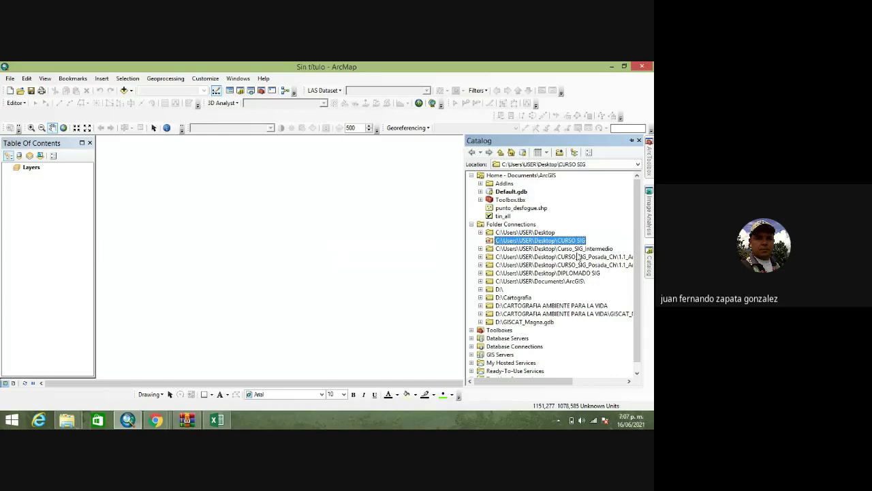
{"action": "scroll", "coordinate": [600, 272], "scroll_direction": "down", "scroll_amount": 1}
{"action": "scroll", "coordinate": [592, 300], "scroll_direction": "up", "scroll_amount": 1}
{"action": "left_click", "coordinate": [481, 232]}
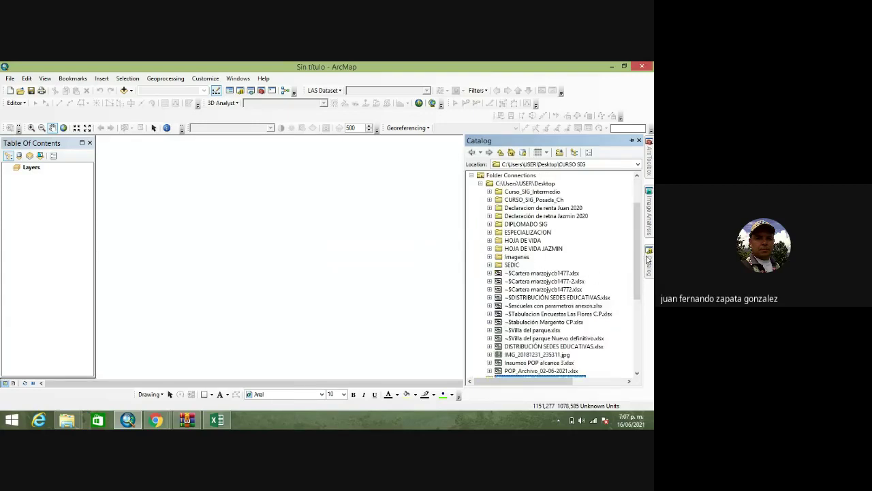
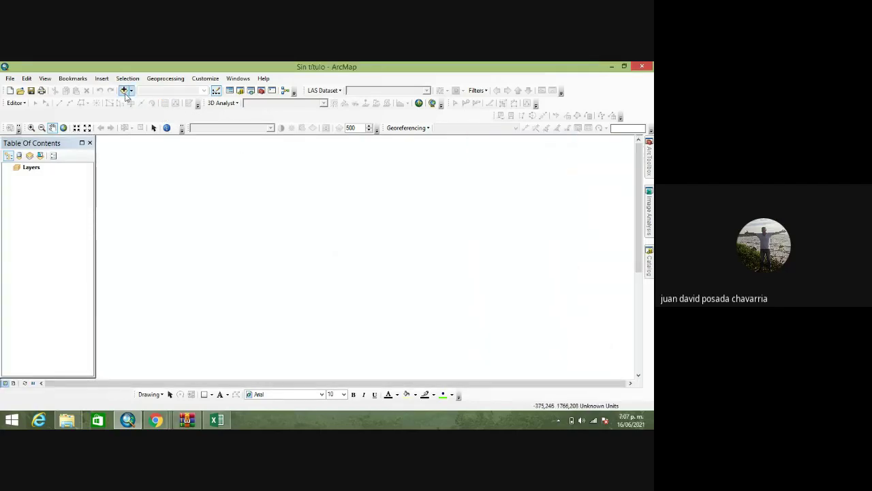
- Connect the Desktop folder from Add Data, close the dialog, and show the Catalog panel
{"action": "left_click", "coordinate": [400, 177]}
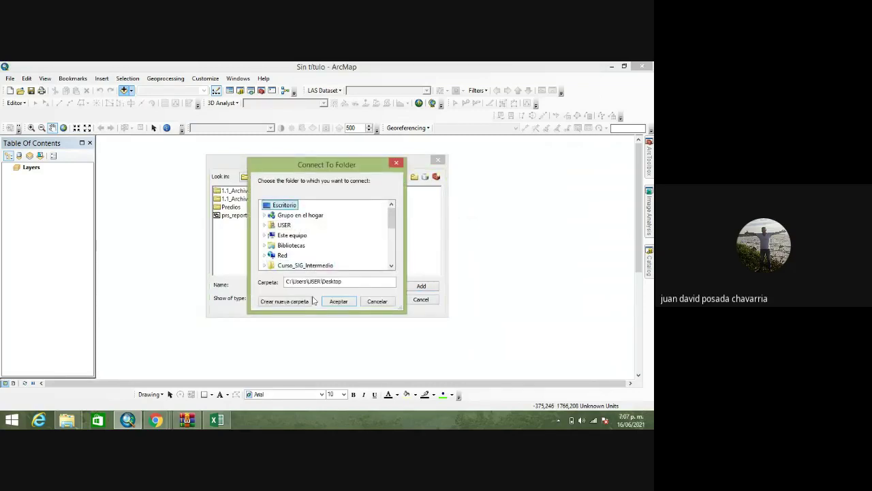
{"action": "left_click", "coordinate": [333, 304]}
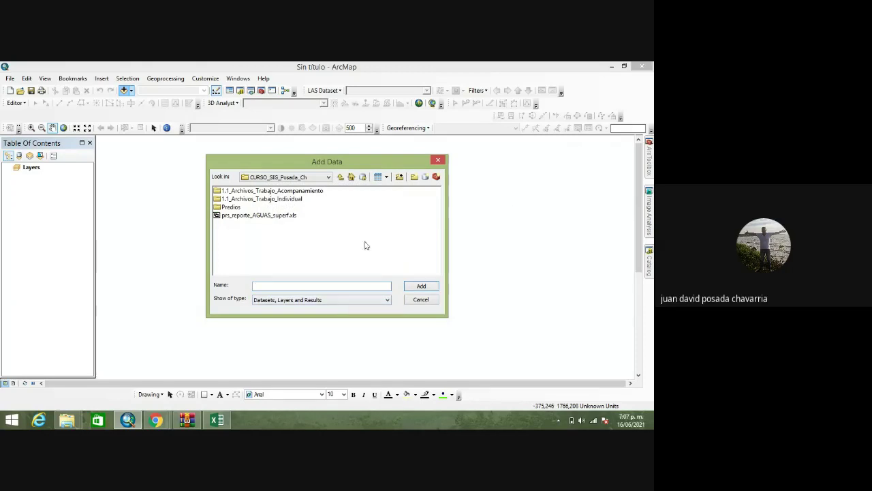
{"action": "left_click", "coordinate": [340, 178]}
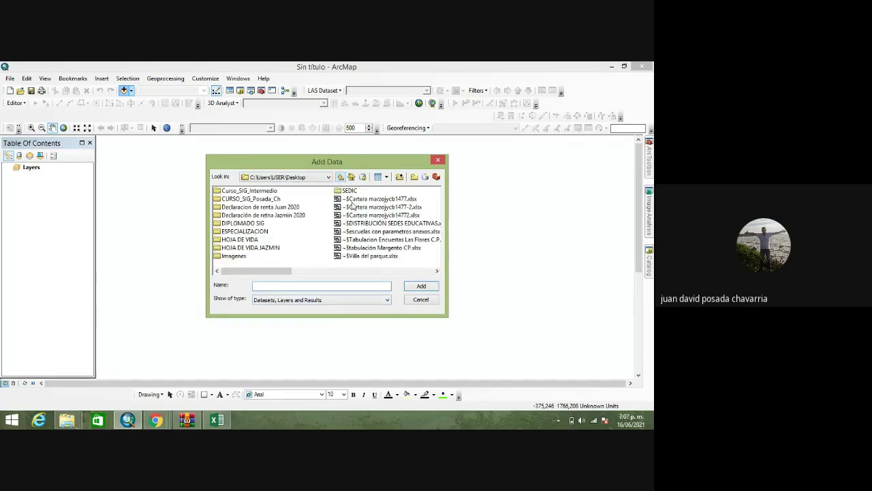
{"action": "left_click", "coordinate": [438, 161]}
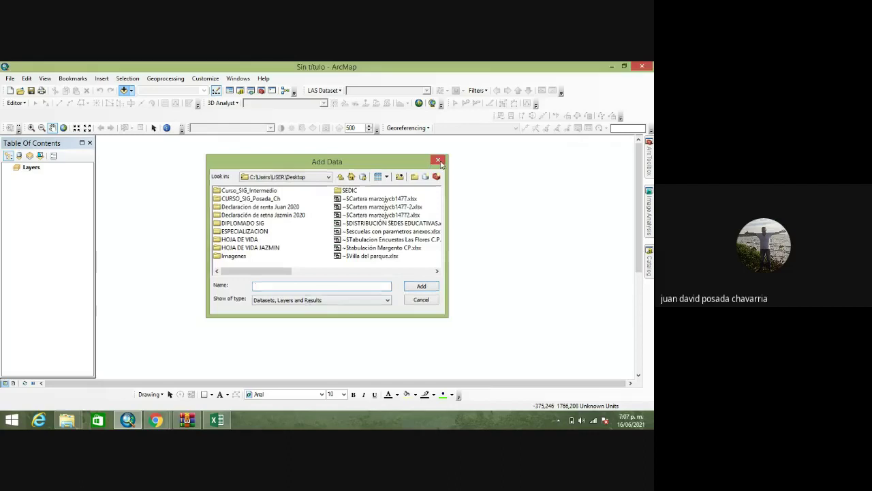
{"action": "left_click", "coordinate": [649, 261]}
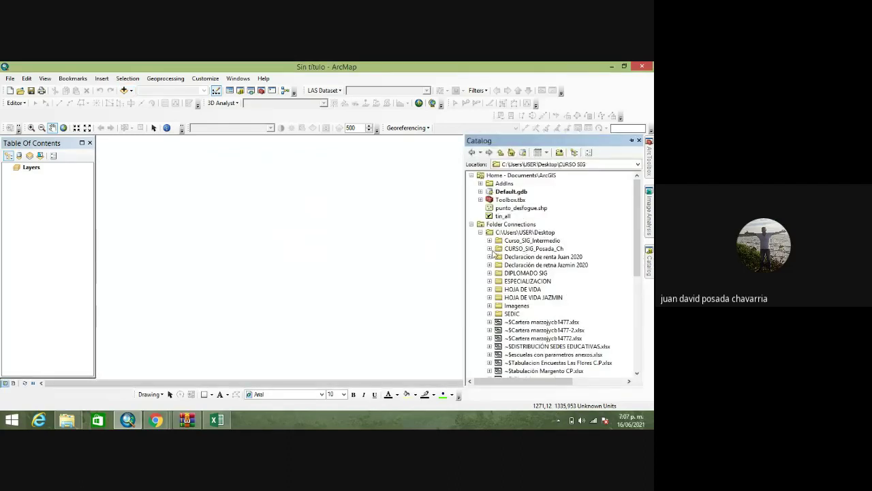
- Expand CURSO_SIG_Posada_Ch and check the context menus of the xls, Sin título.mxd and Tarea.mxd
{"action": "left_click", "coordinate": [490, 249]}
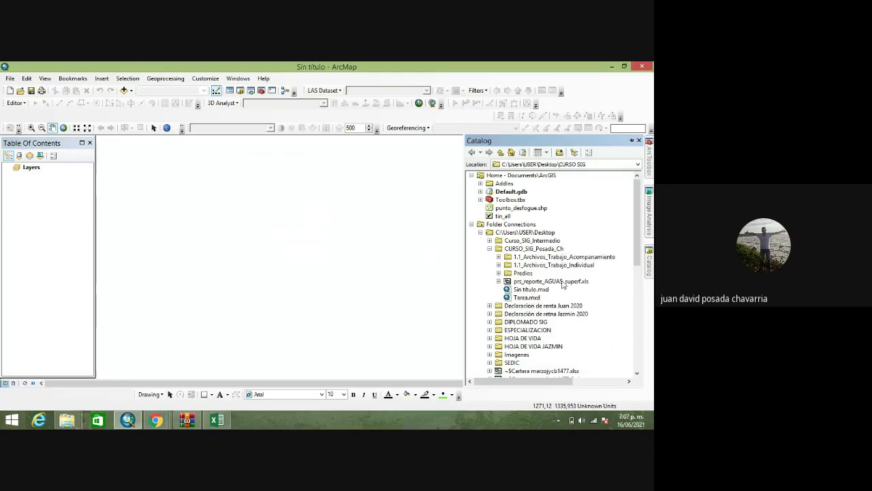
{"action": "left_click", "coordinate": [564, 281]}
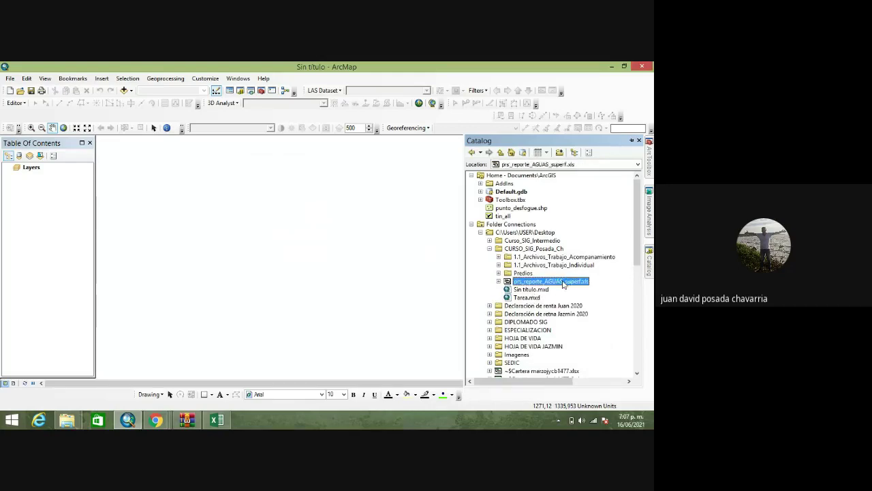
{"action": "right_click", "coordinate": [566, 282]}
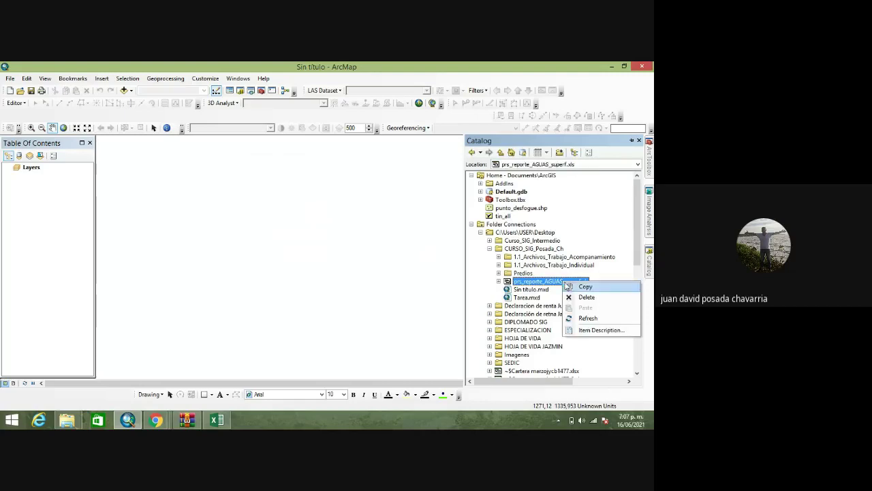
{"action": "left_click", "coordinate": [532, 289]}
{"action": "right_click", "coordinate": [535, 291]}
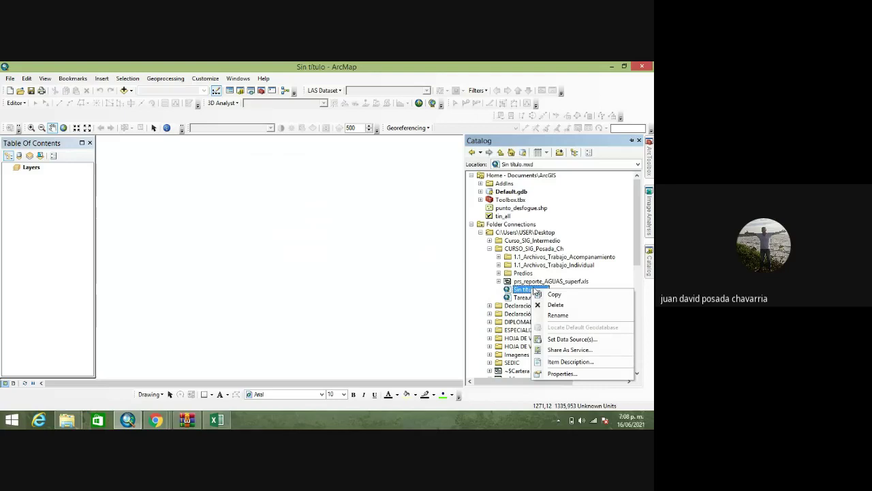
{"action": "left_click", "coordinate": [526, 298]}
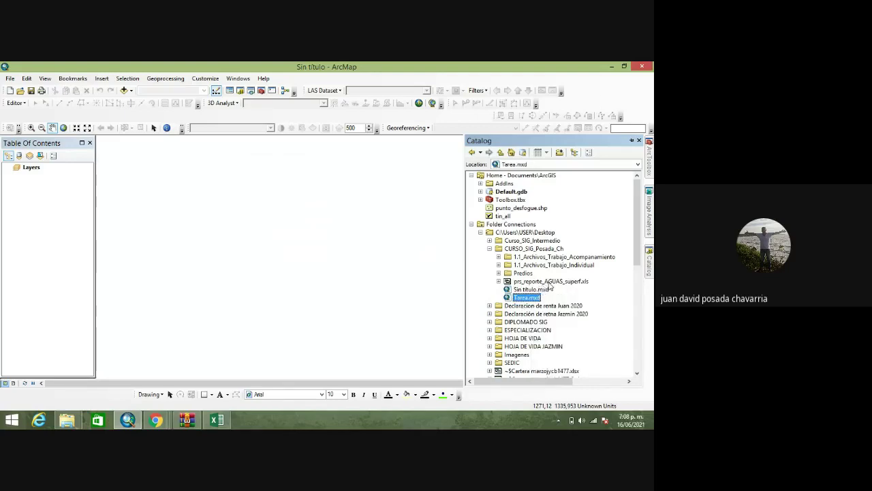
{"action": "right_click", "coordinate": [550, 285]}
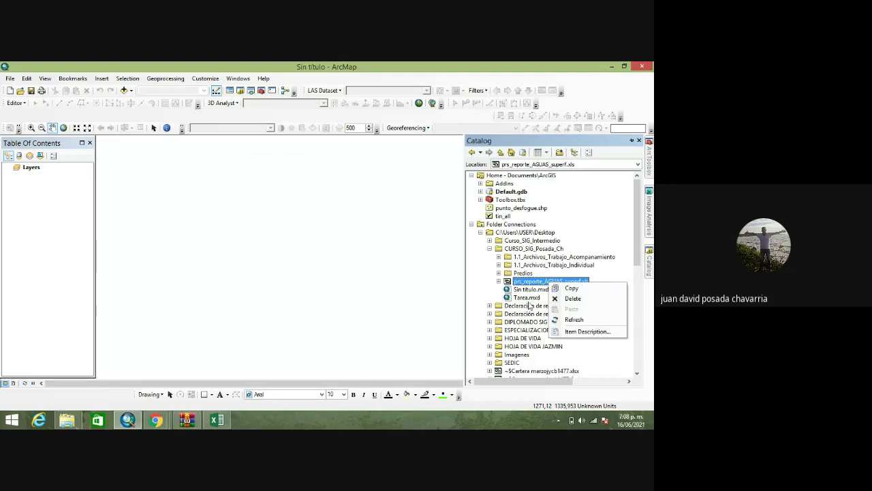
{"action": "right_click", "coordinate": [534, 300]}
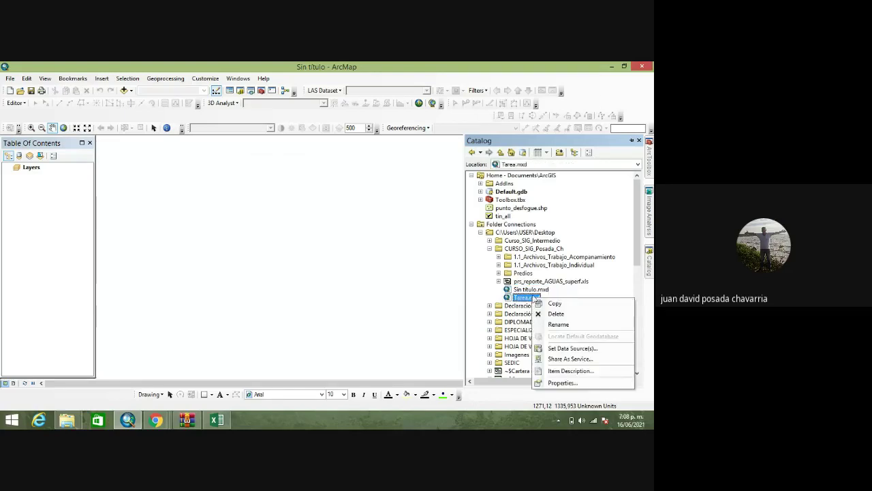
- Open and close Map Properties of Sin título.mxd, then expand the Predios folder
{"action": "left_click", "coordinate": [536, 290]}
{"action": "right_click", "coordinate": [538, 290]}
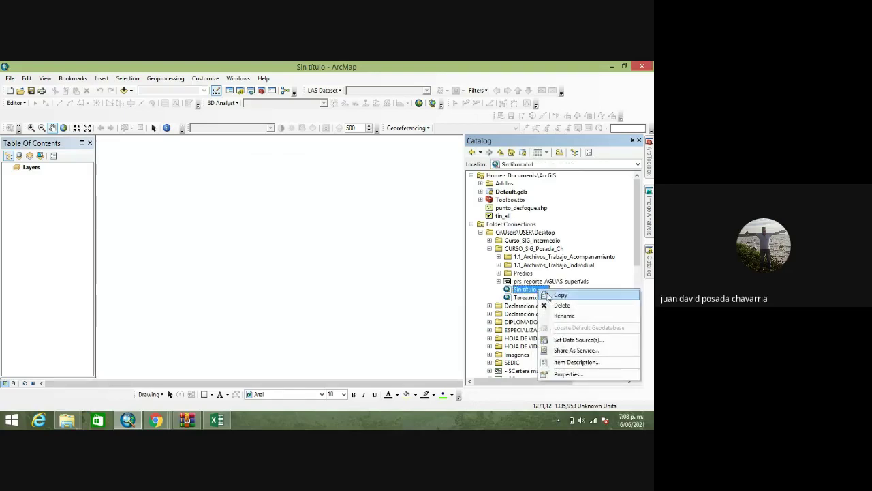
{"action": "left_click", "coordinate": [568, 374]}
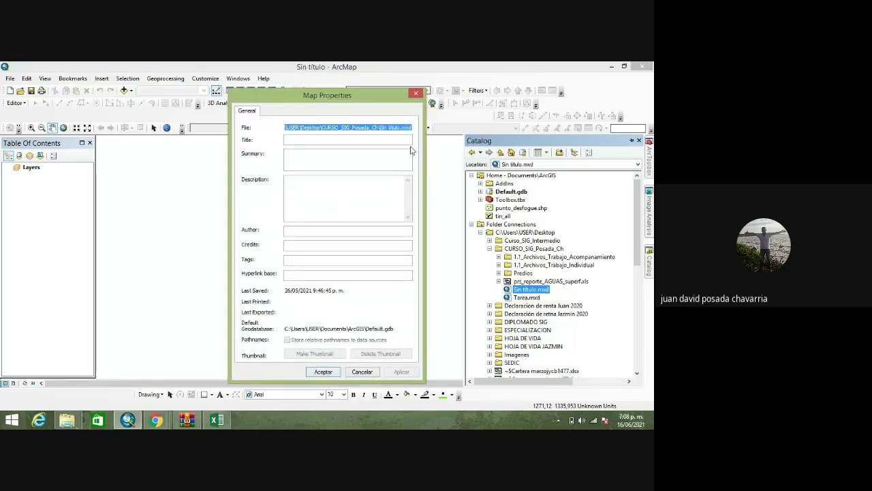
{"action": "left_click", "coordinate": [418, 93]}
{"action": "right_click", "coordinate": [522, 297]}
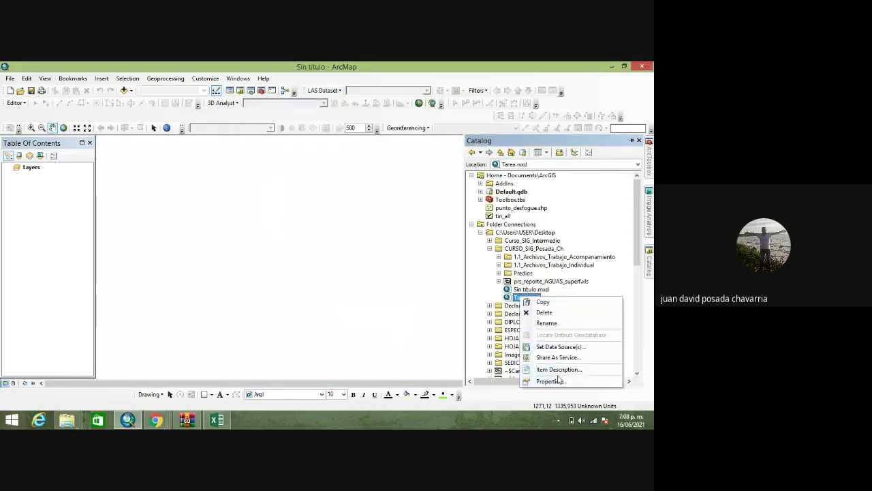
{"action": "left_click", "coordinate": [492, 418]}
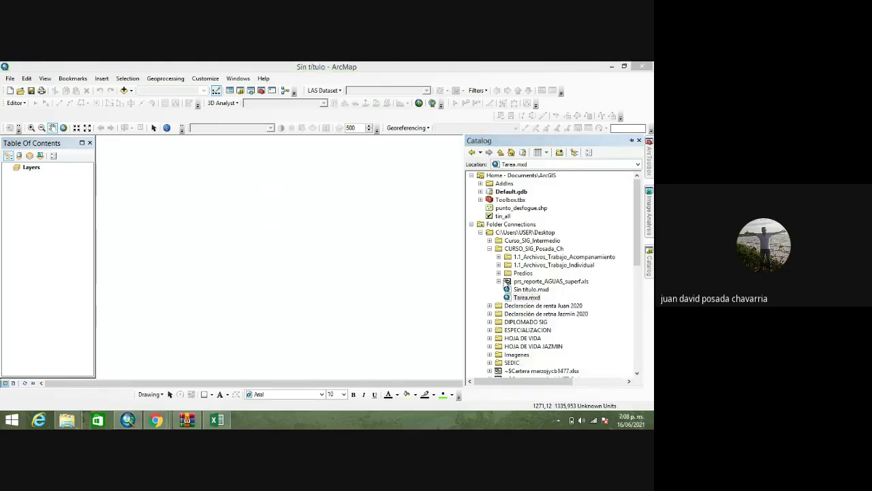
{"action": "left_click", "coordinate": [499, 273]}
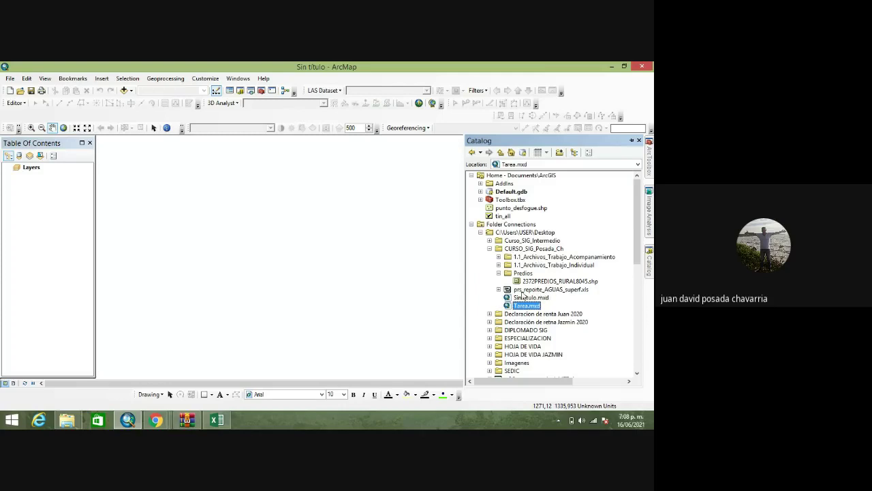
- Drag prs_reporte_AGUAS_superf.xls onto Layers, accept the warning, then view and close its item description
{"action": "left_click_drag", "start_coordinate": [552, 292], "coordinate": [68, 238]}
{"action": "left_click", "coordinate": [379, 259]}
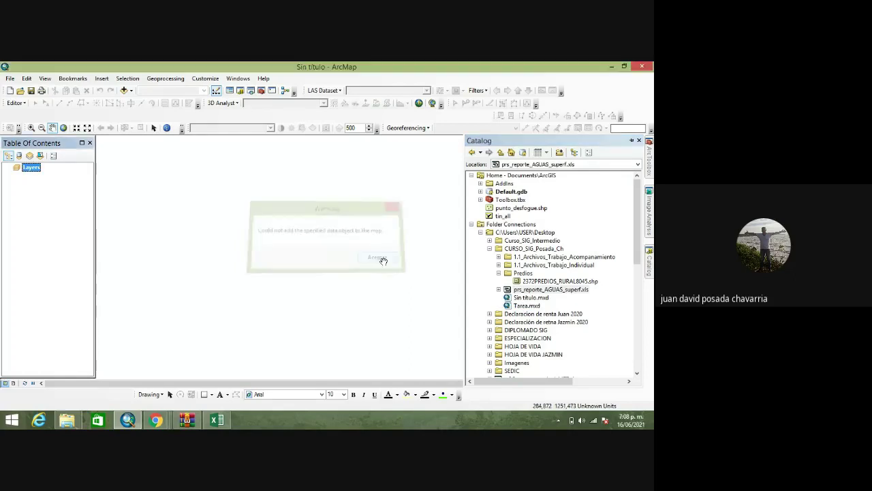
{"action": "right_click", "coordinate": [563, 292]}
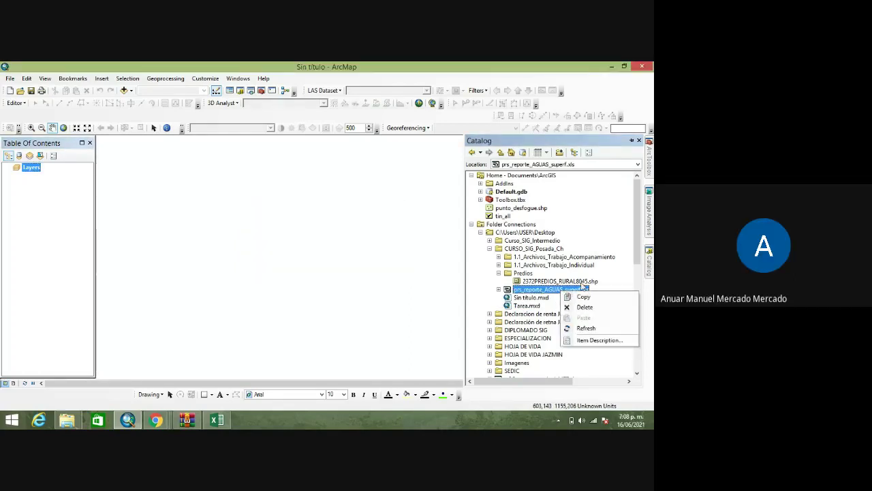
{"action": "left_click", "coordinate": [596, 340]}
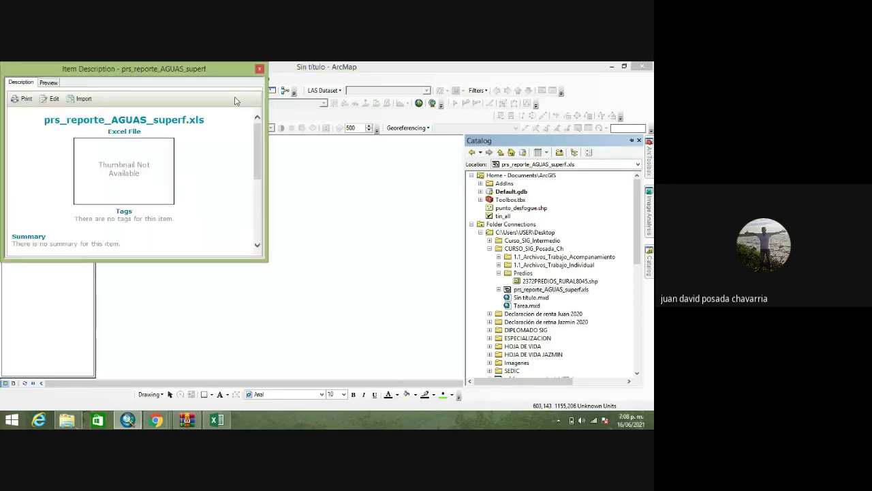
{"action": "left_click", "coordinate": [259, 68]}
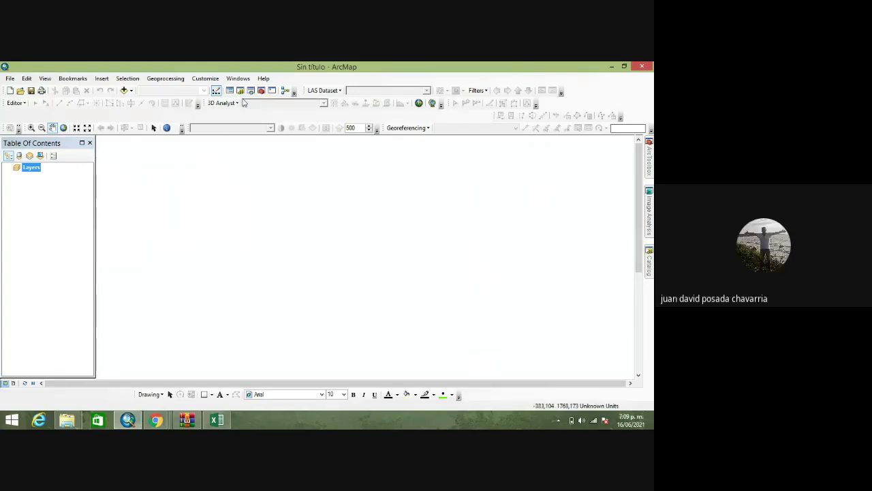
- Add the Sheet0$ worksheet of CURSO_SIG_Posada_Ch/prs_reporte_AGUAS_superf.xls through Add Data
{"action": "left_click", "coordinate": [131, 91]}
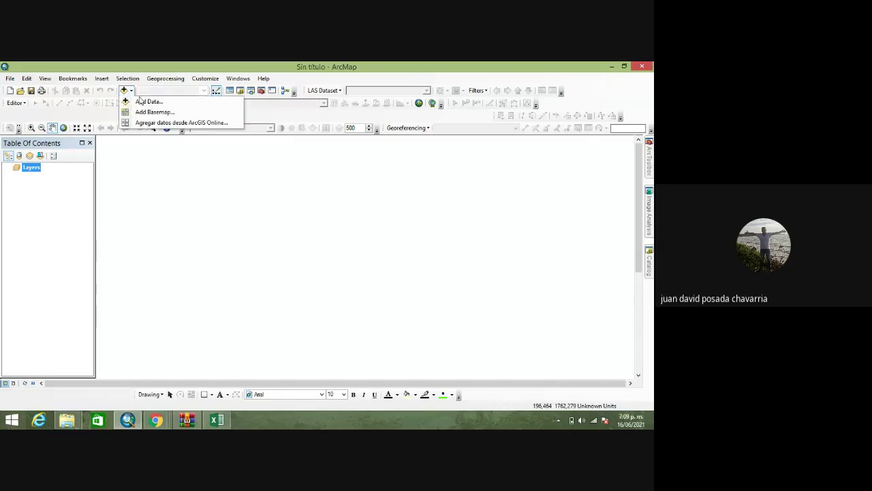
{"action": "left_click", "coordinate": [140, 101]}
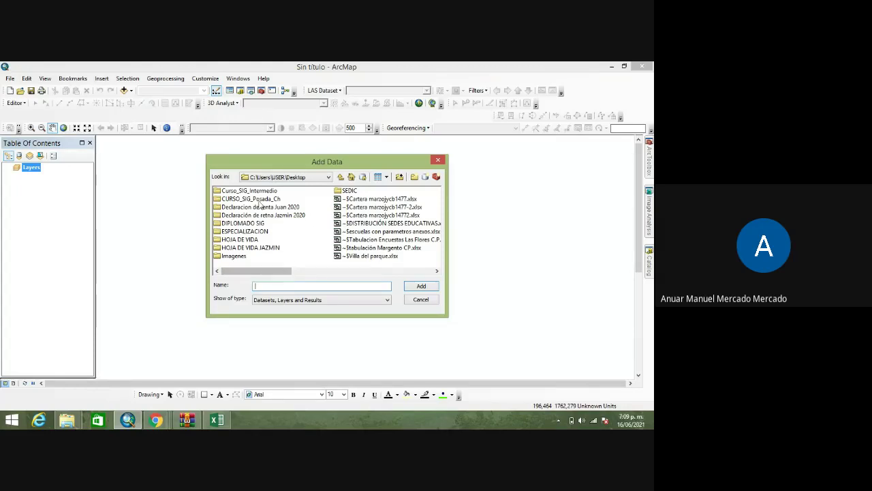
{"action": "double_click", "coordinate": [256, 199]}
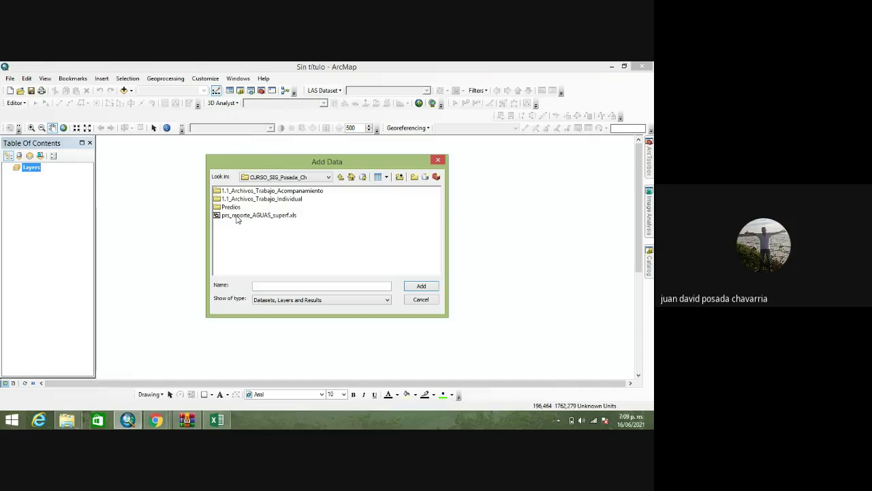
{"action": "left_click", "coordinate": [238, 216]}
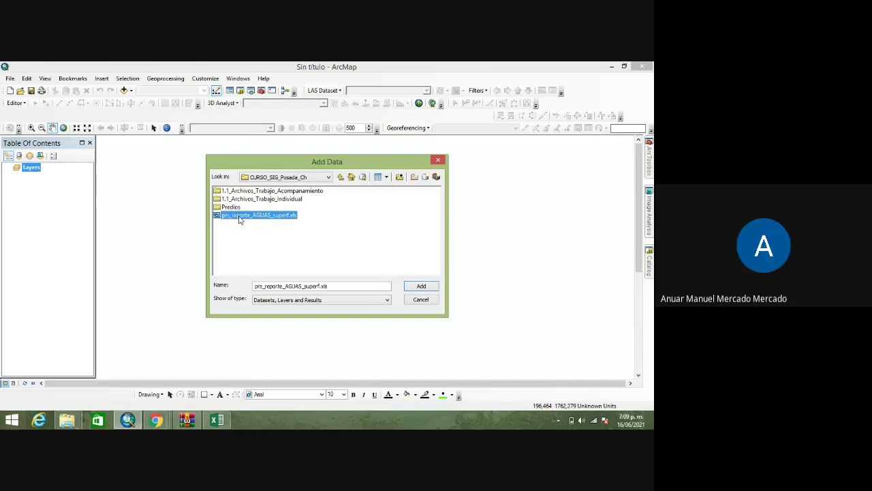
{"action": "left_click", "coordinate": [420, 289]}
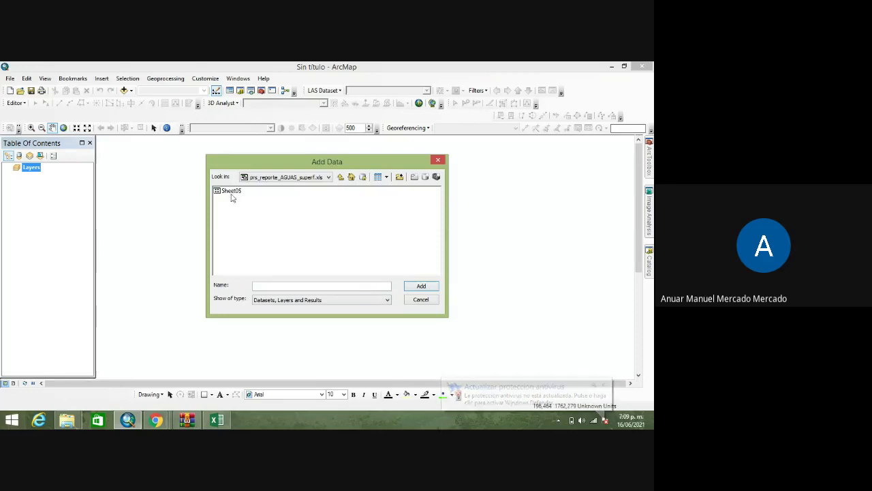
{"action": "left_click", "coordinate": [231, 191]}
{"action": "left_click", "coordinate": [421, 286]}
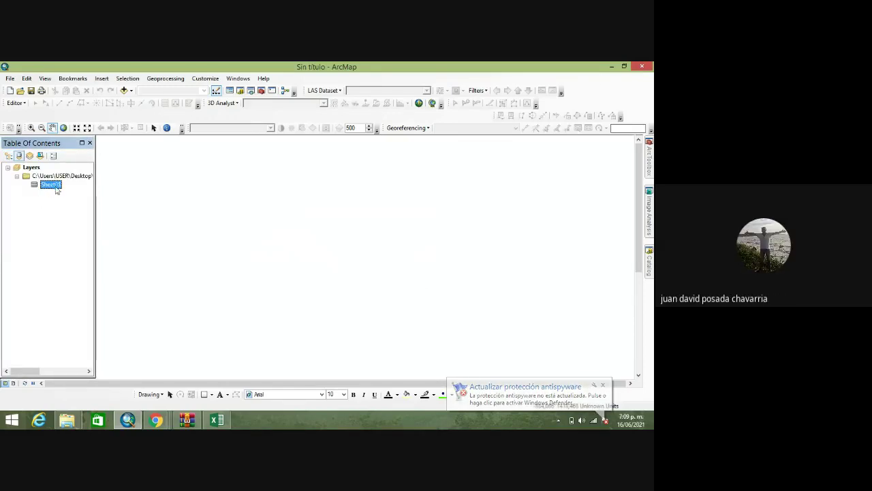
- Review Sheet0$'s General, Source and Display properties, keeping Expediente as display field, and close
{"action": "right_click", "coordinate": [57, 190]}
{"action": "mouse_move", "coordinate": [87, 236]}
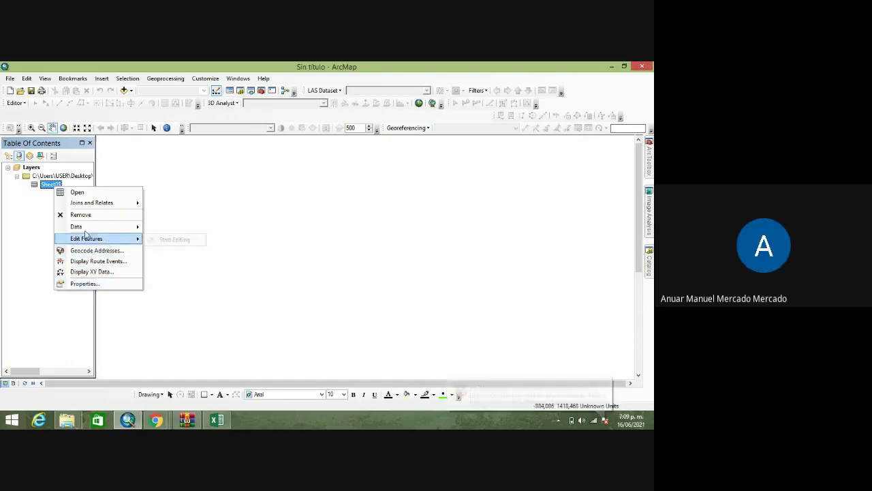
{"action": "mouse_move", "coordinate": [102, 207]}
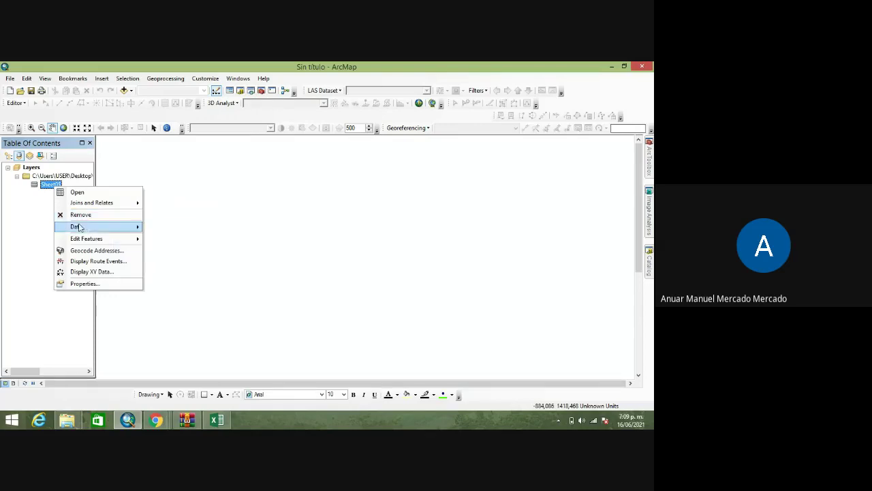
{"action": "left_click", "coordinate": [71, 272]}
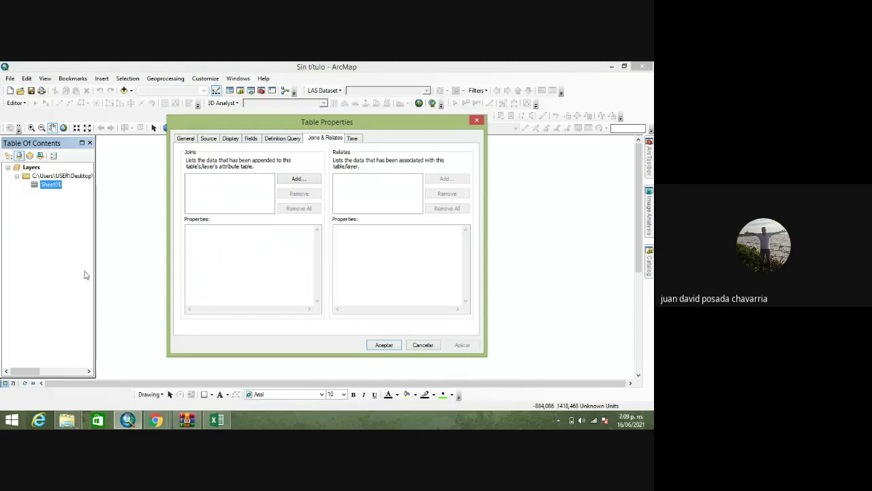
{"action": "left_click", "coordinate": [184, 139]}
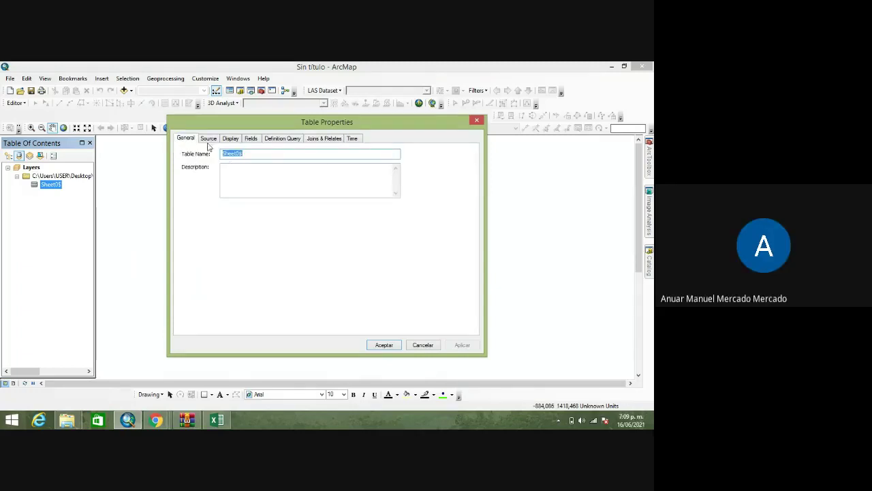
{"action": "left_click", "coordinate": [209, 140]}
{"action": "left_click", "coordinate": [231, 139]}
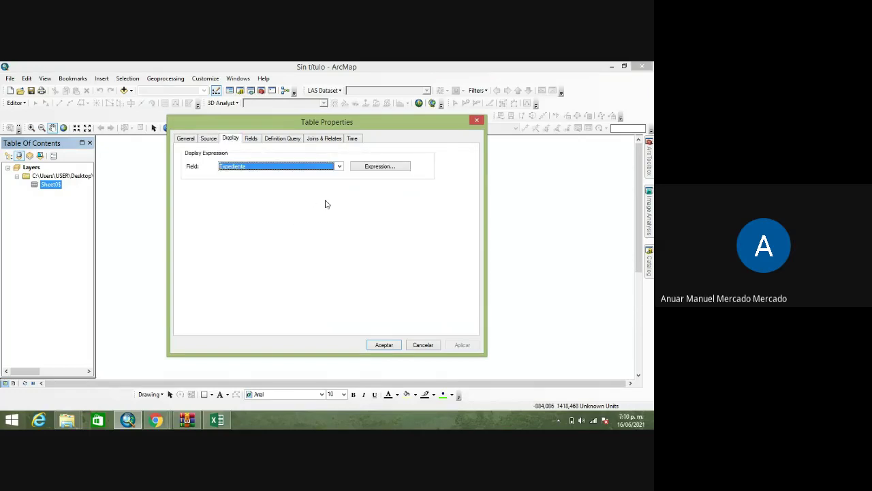
{"action": "left_click", "coordinate": [338, 166]}
{"action": "left_click", "coordinate": [338, 167]}
{"action": "left_click", "coordinate": [476, 120]}
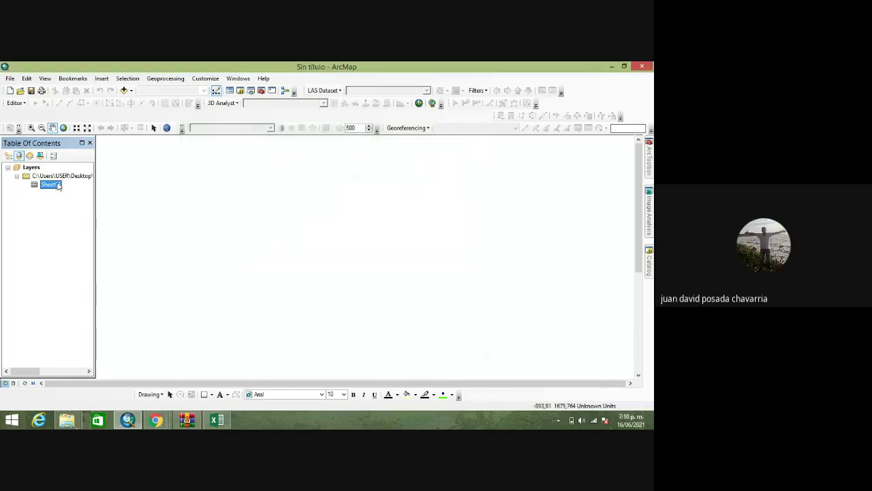
- Start Display XY Data for Sheet0$ and expand Geographic and Projected Coordinate Systems in the picker
{"action": "right_click", "coordinate": [51, 185]}
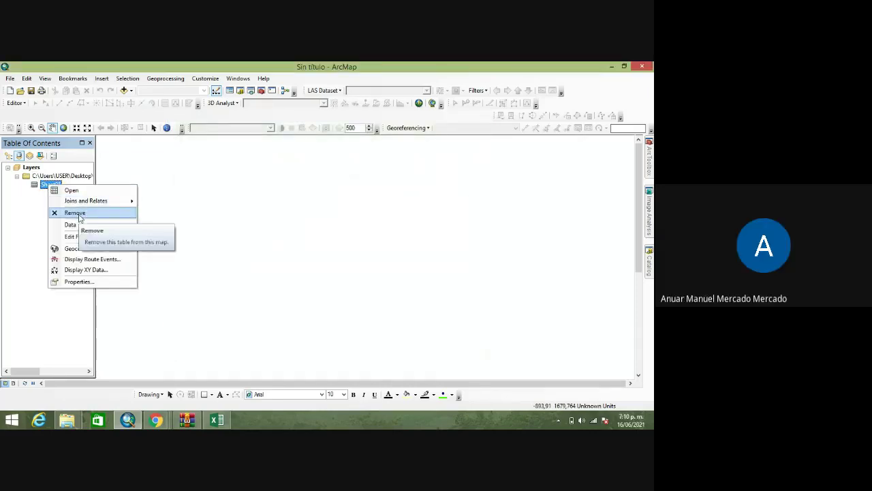
{"action": "left_click", "coordinate": [84, 270]}
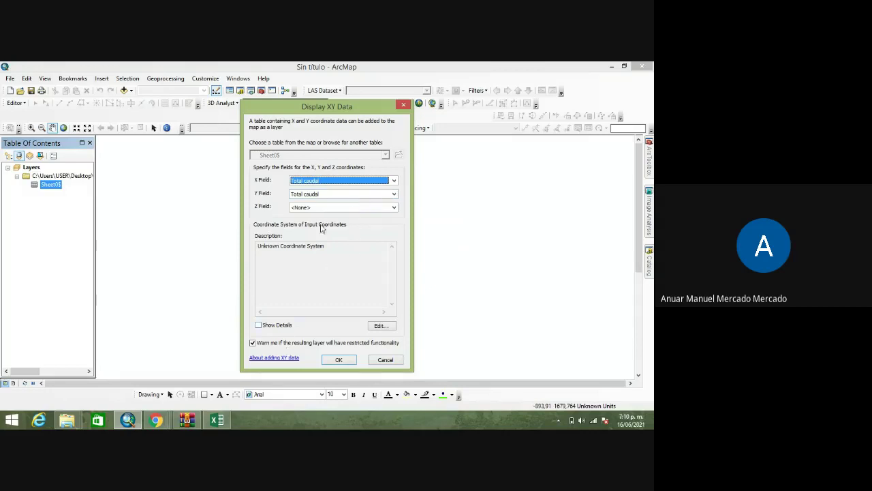
{"action": "left_click", "coordinate": [379, 326]}
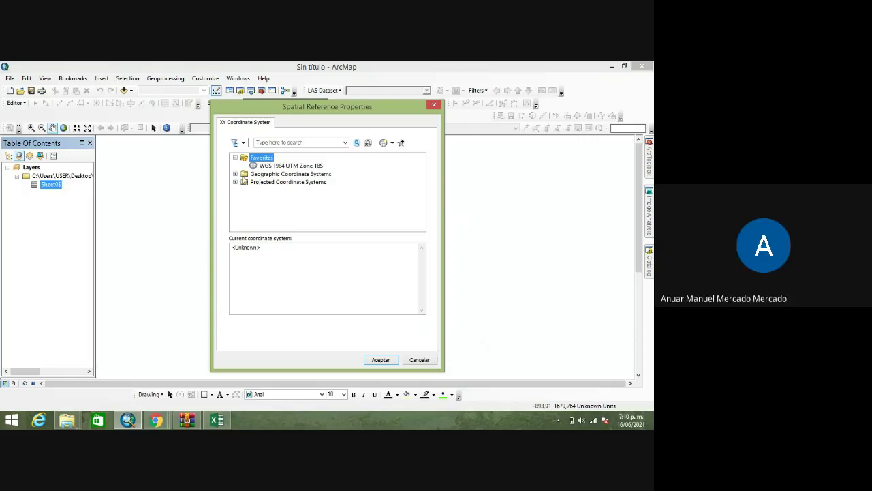
{"action": "left_click", "coordinate": [235, 175]}
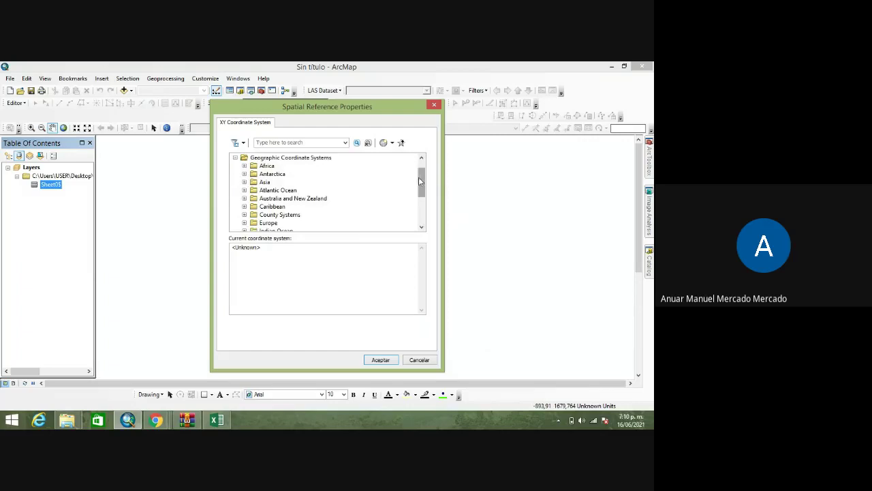
{"action": "left_click_drag", "start_coordinate": [419, 178], "coordinate": [386, 227]}
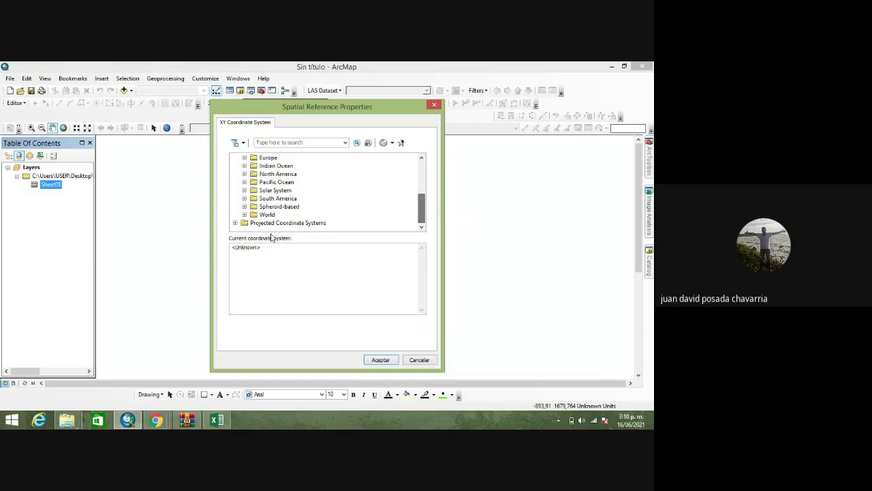
{"action": "left_click", "coordinate": [235, 223]}
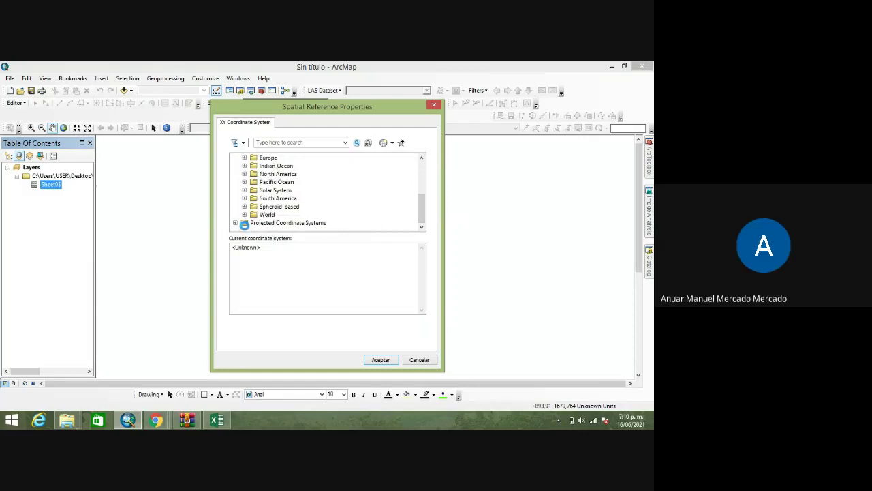
{"action": "left_click_drag", "start_coordinate": [422, 208], "coordinate": [423, 218]}
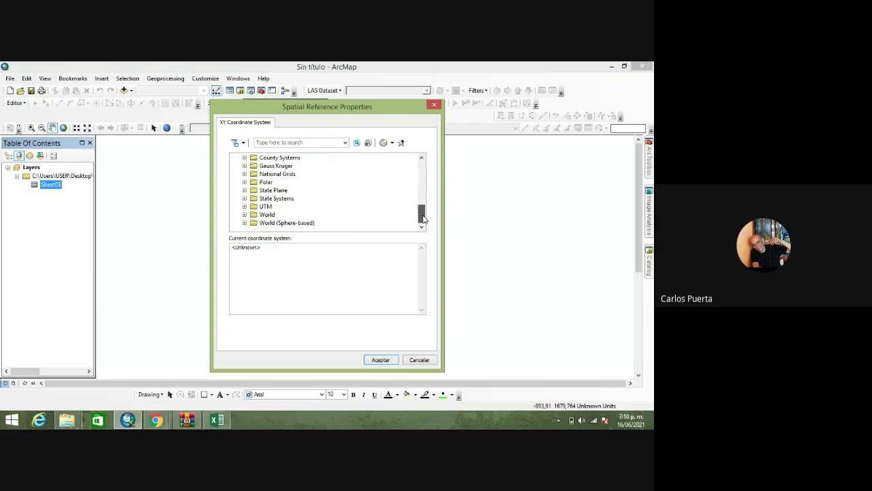
- Expand UTM > WGS 1984 > Southern Hemisphere and the South America UTM group
{"action": "left_click", "coordinate": [245, 207]}
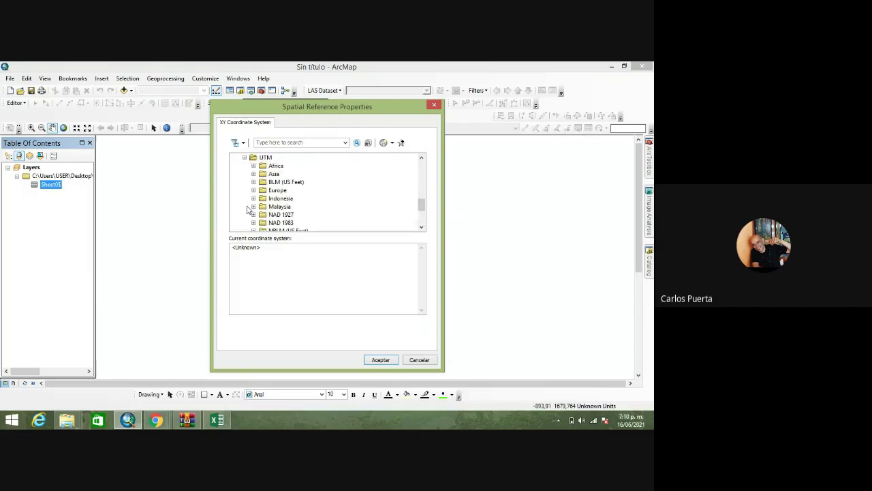
{"action": "left_click_drag", "start_coordinate": [422, 204], "coordinate": [424, 239]}
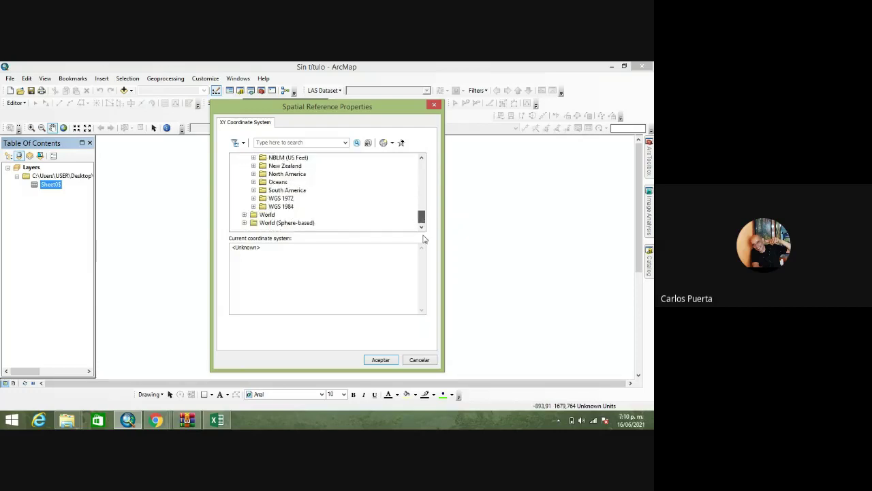
{"action": "left_click", "coordinate": [254, 206]}
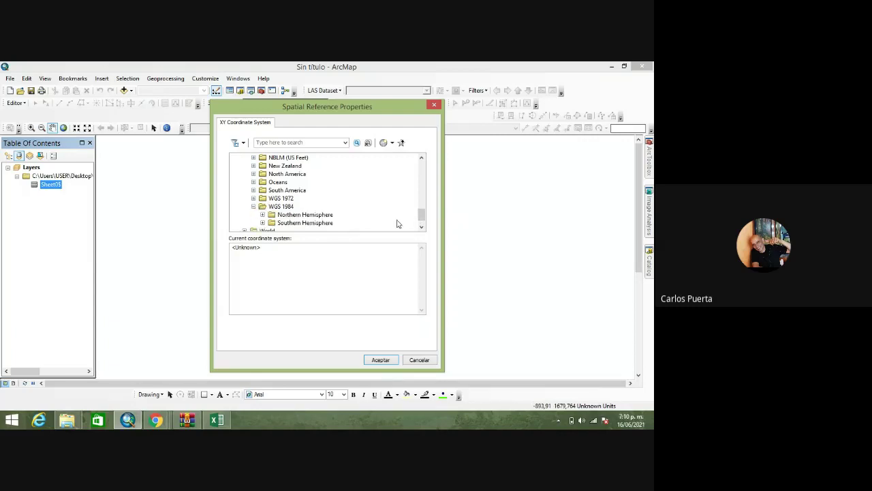
{"action": "left_click", "coordinate": [263, 223]}
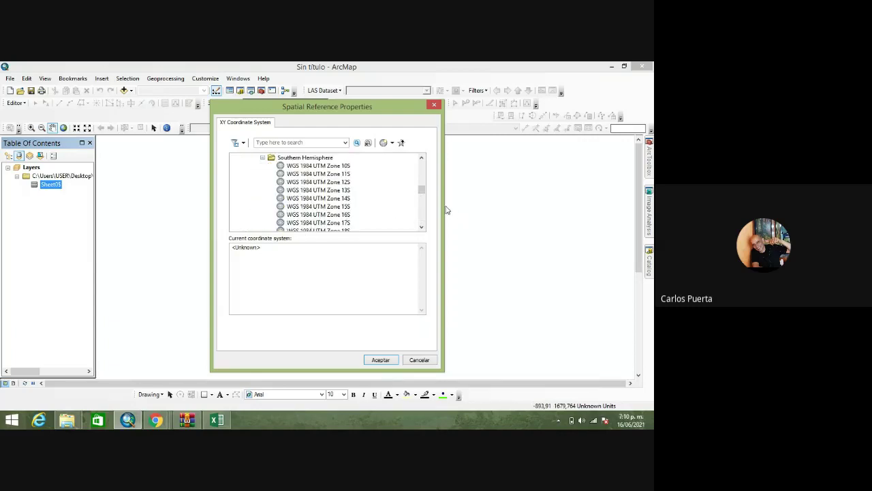
{"action": "left_click", "coordinate": [421, 195]}
{"action": "left_click_drag", "start_coordinate": [421, 195], "coordinate": [437, 186]}
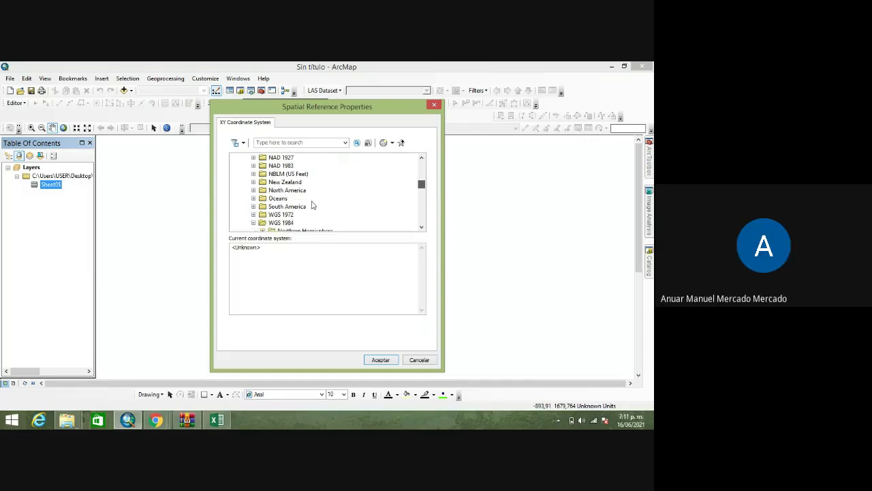
{"action": "left_click", "coordinate": [254, 206]}
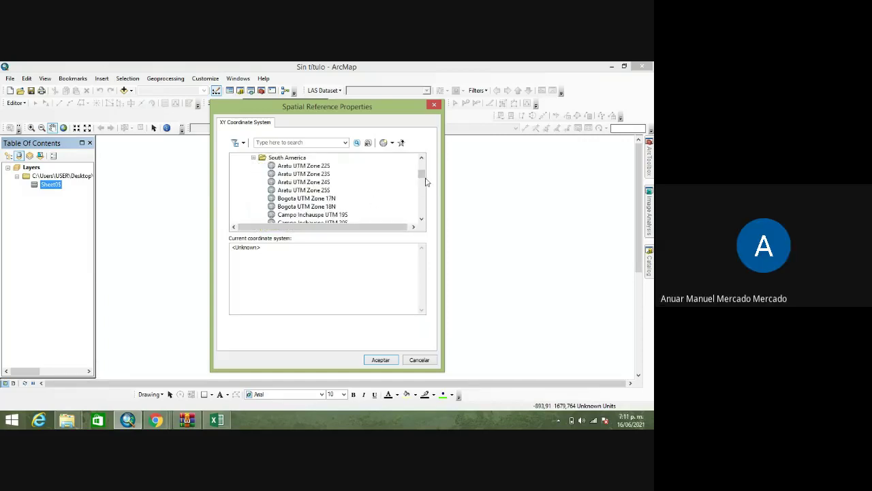
- Scroll through and open the South America UTM projections list
{"action": "left_click_drag", "start_coordinate": [426, 180], "coordinate": [422, 186]}
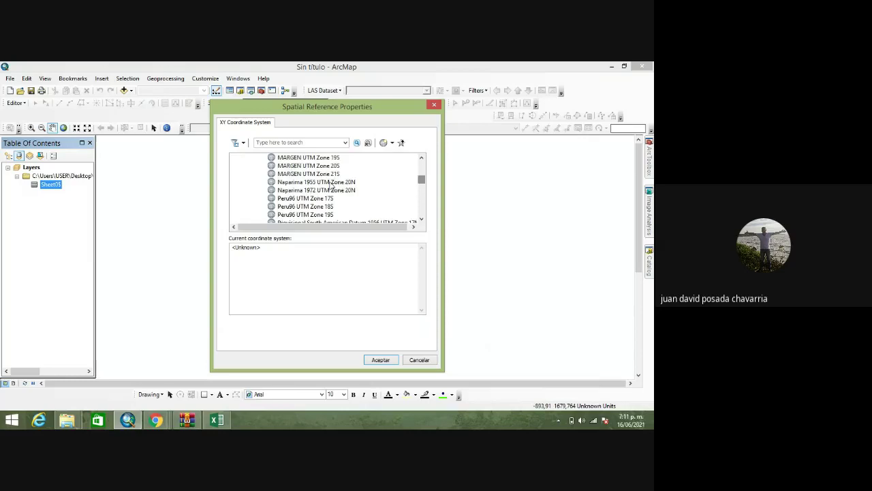
{"action": "scroll", "coordinate": [330, 184], "scroll_direction": "up", "scroll_amount": 2}
{"action": "scroll", "coordinate": [361, 190], "scroll_direction": "up", "scroll_amount": 1}
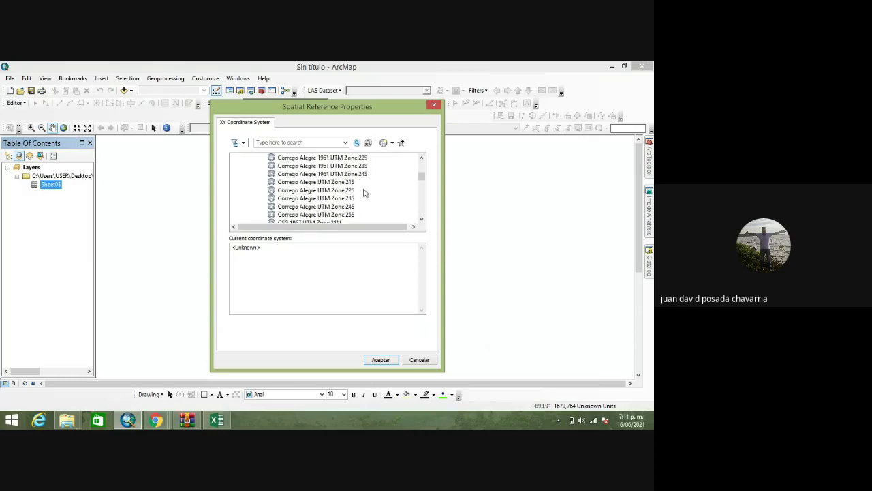
{"action": "scroll", "coordinate": [364, 193], "scroll_direction": "down", "scroll_amount": 3}
{"action": "scroll", "coordinate": [364, 193], "scroll_direction": "up", "scroll_amount": 1}
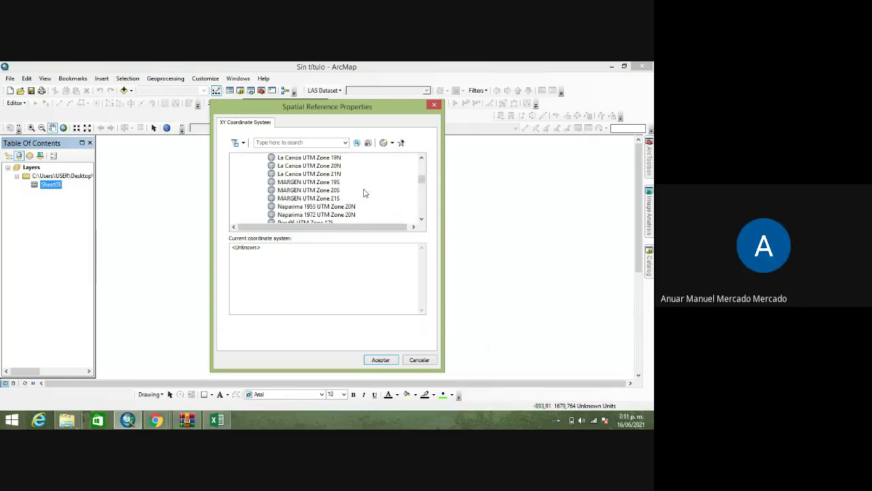
{"action": "scroll", "coordinate": [364, 193], "scroll_direction": "up", "scroll_amount": 2}
{"action": "scroll", "coordinate": [383, 189], "scroll_direction": "down", "scroll_amount": 5}
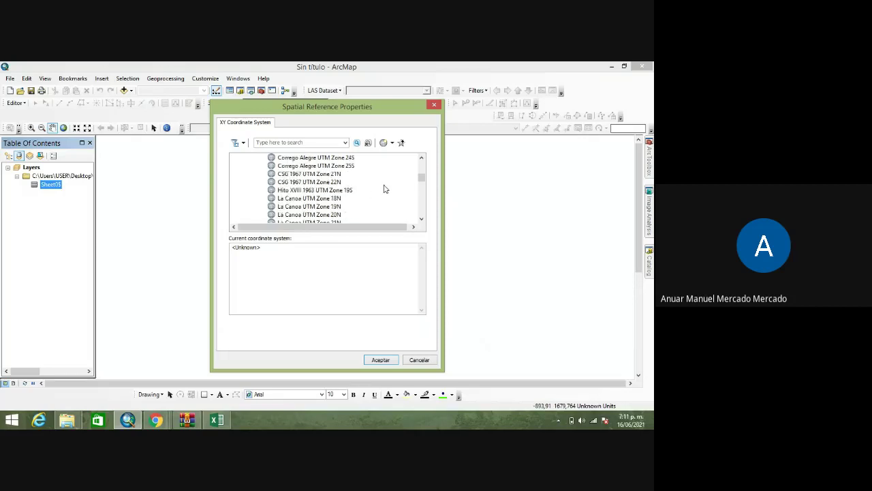
{"action": "scroll", "coordinate": [384, 189], "scroll_direction": "down", "scroll_amount": 8}
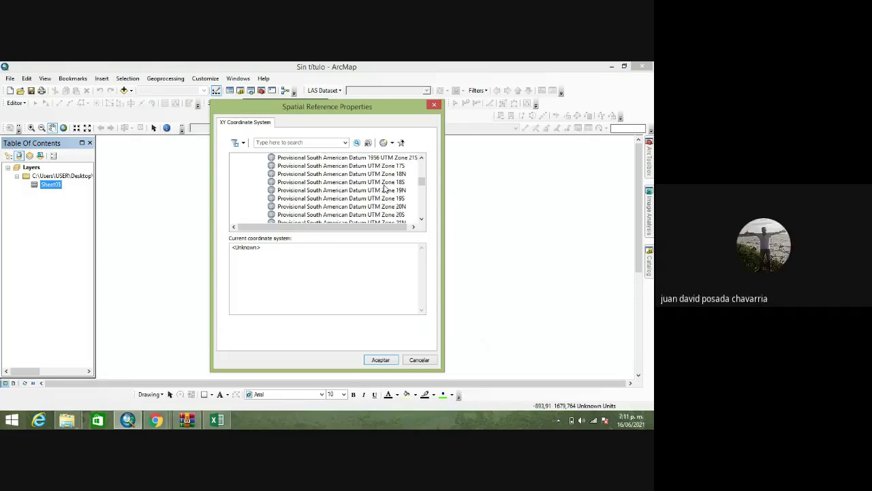
{"action": "mouse_move", "coordinate": [422, 189]}
{"action": "left_mouse_down"}
{"action": "mouse_move", "coordinate": [422, 198]}
{"action": "mouse_move", "coordinate": [429, 176]}
{"action": "left_mouse_up"}
{"action": "scroll", "coordinate": [377, 193], "scroll_direction": "down", "scroll_amount": 1}
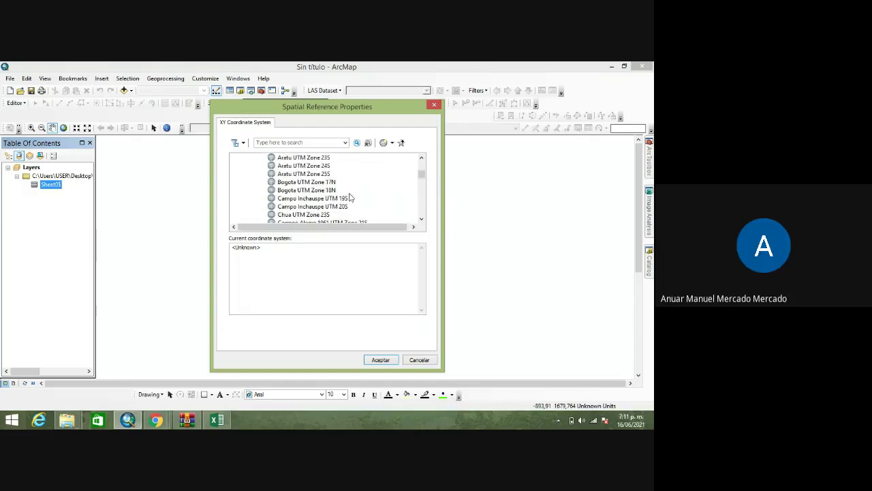
{"action": "scroll", "coordinate": [353, 196], "scroll_direction": "up", "scroll_amount": 2}
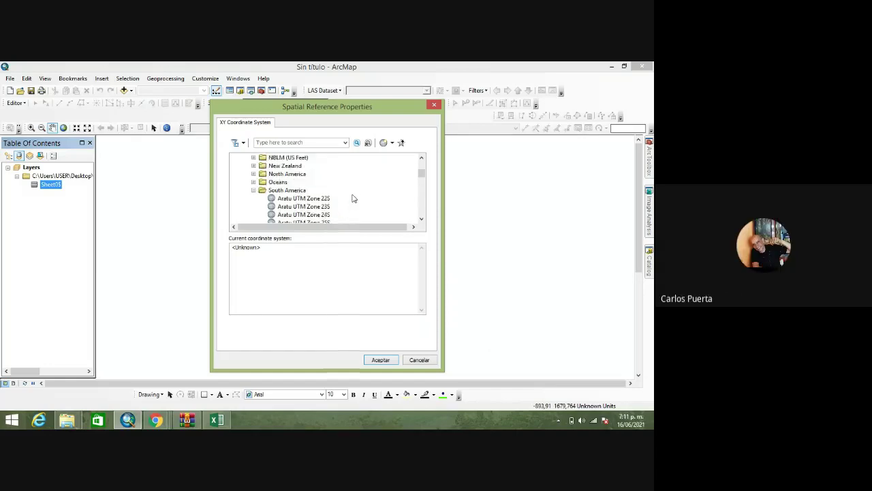
{"action": "mouse_move", "coordinate": [422, 175]}
{"action": "left_mouse_down"}
{"action": "mouse_move", "coordinate": [423, 223]}
{"action": "mouse_move", "coordinate": [427, 174]}
{"action": "left_mouse_up"}
{"action": "scroll", "coordinate": [325, 195], "scroll_direction": "down", "scroll_amount": 1}
{"action": "double_click", "coordinate": [325, 197]}
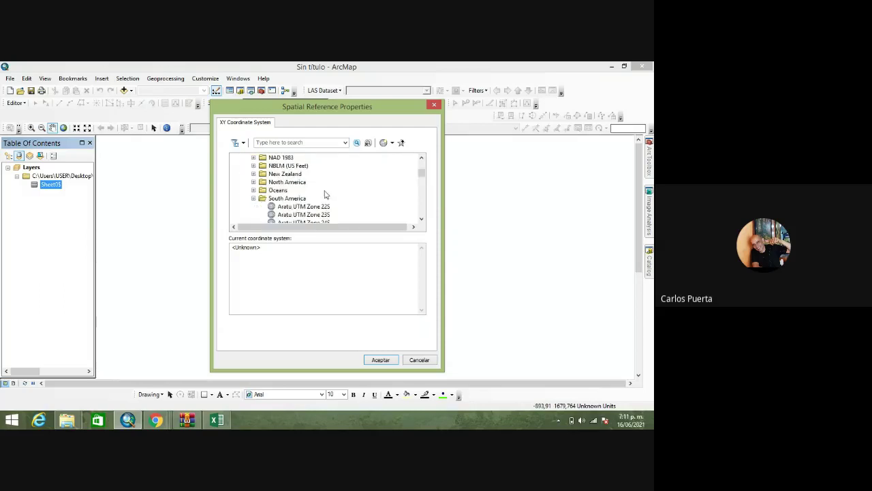
{"action": "scroll", "coordinate": [325, 197], "scroll_direction": "down", "scroll_amount": 1}
{"action": "scroll", "coordinate": [326, 196], "scroll_direction": "down", "scroll_amount": 1}
{"action": "scroll", "coordinate": [320, 184], "scroll_direction": "up", "scroll_amount": 1}
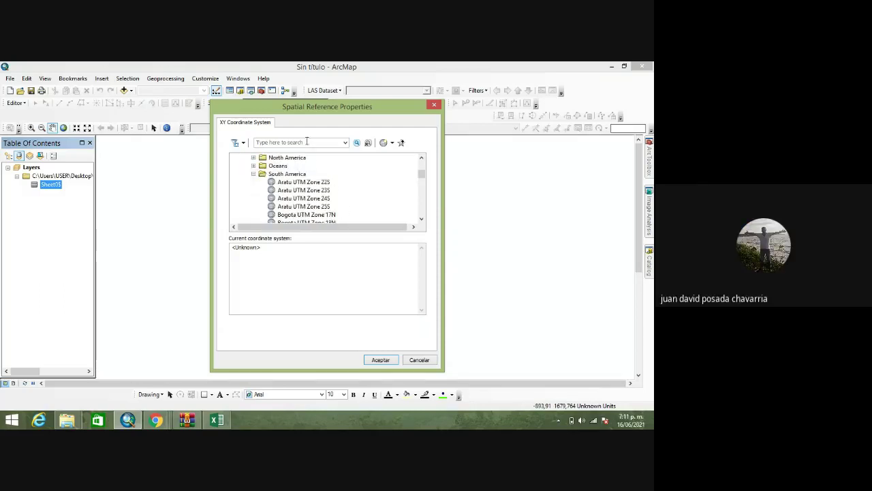
- Search the coordinate systems for 'bogota', then clear the search text
{"action": "left_click", "coordinate": [301, 141]}
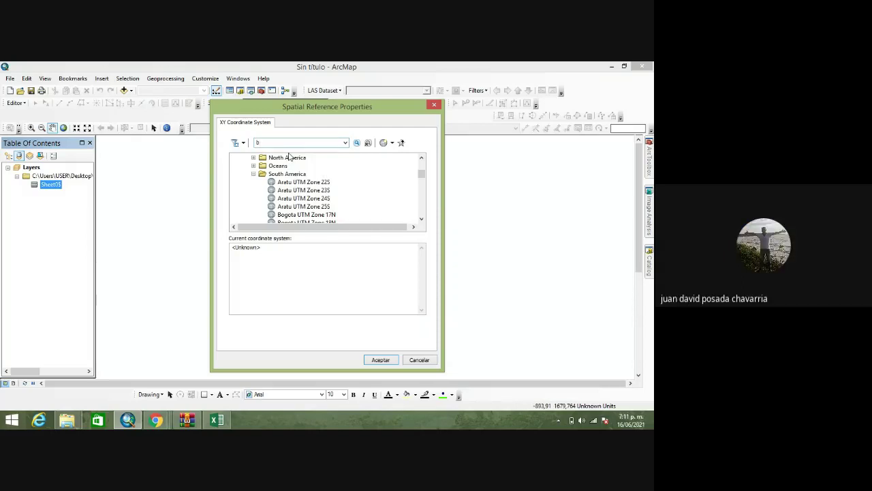
{"action": "type", "text": "bogota"}
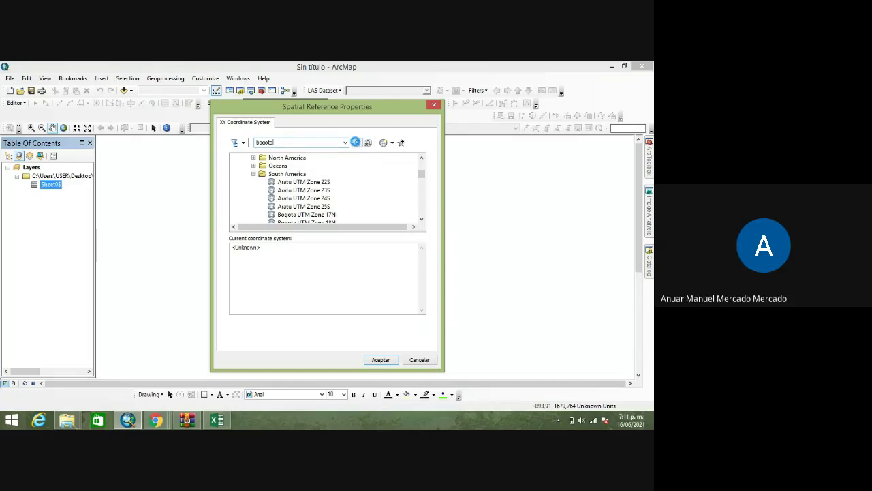
{"action": "left_click", "coordinate": [355, 142]}
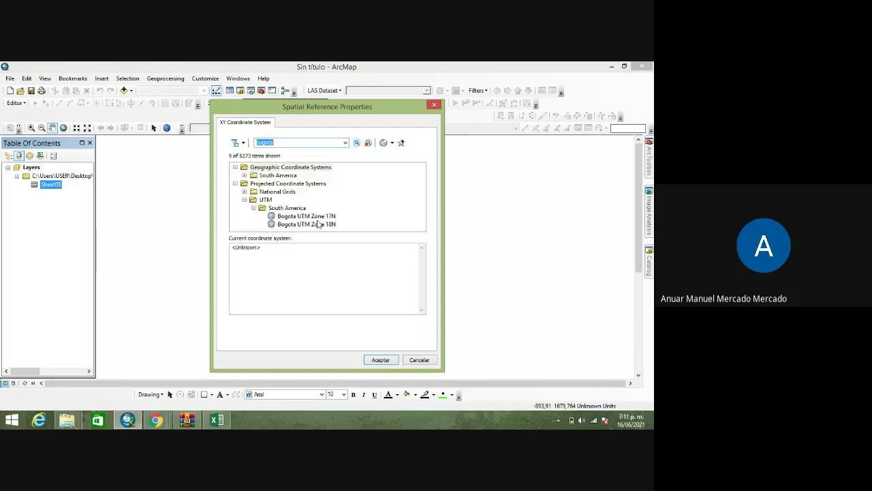
{"action": "left_click", "coordinate": [278, 140]}
{"action": "double_click", "coordinate": [275, 142]}
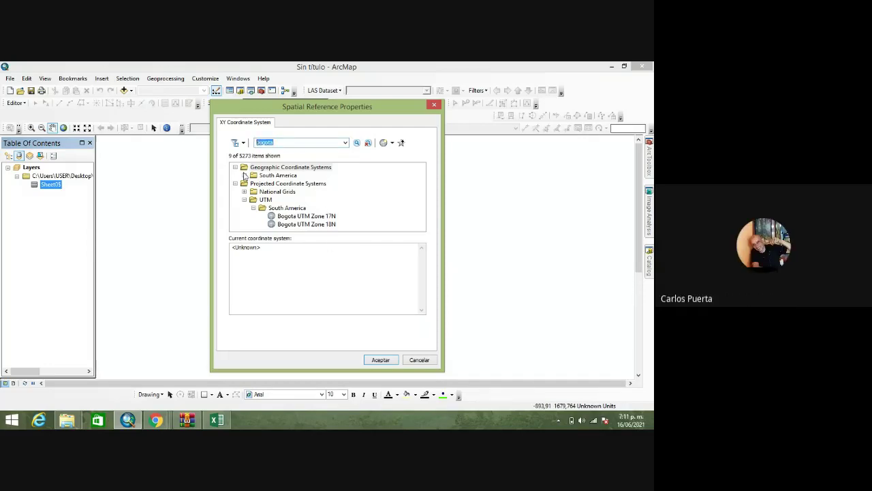
{"action": "key", "text": "BackSpace"}
- Collapse and re-expand Projected > UTM and National Grids to review their South America groups
{"action": "left_click", "coordinate": [254, 208]}
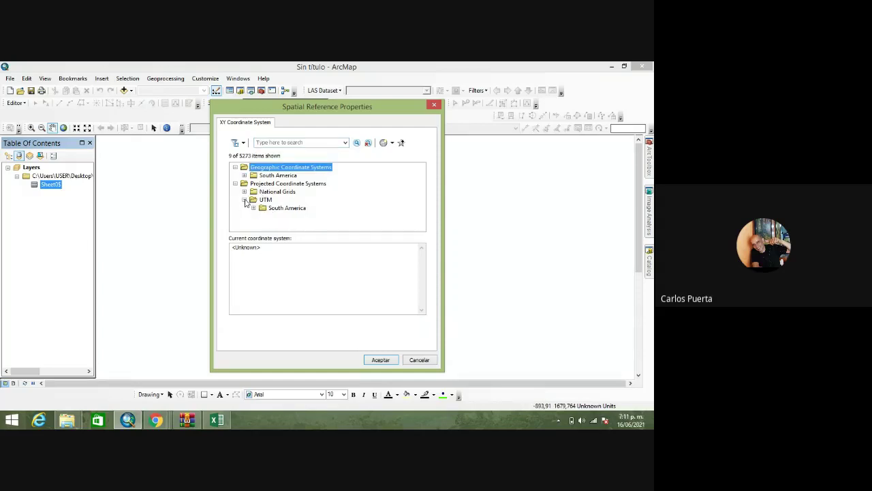
{"action": "left_click", "coordinate": [244, 199]}
{"action": "left_click", "coordinate": [235, 183]}
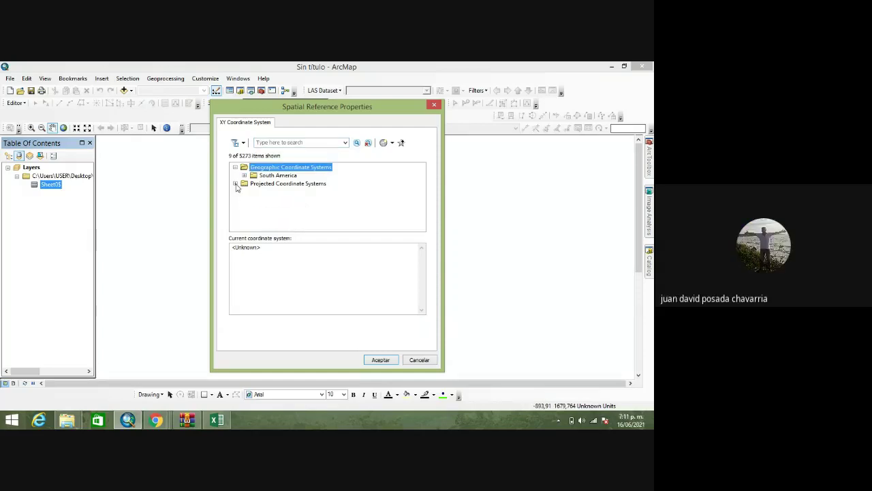
{"action": "left_click", "coordinate": [235, 167]}
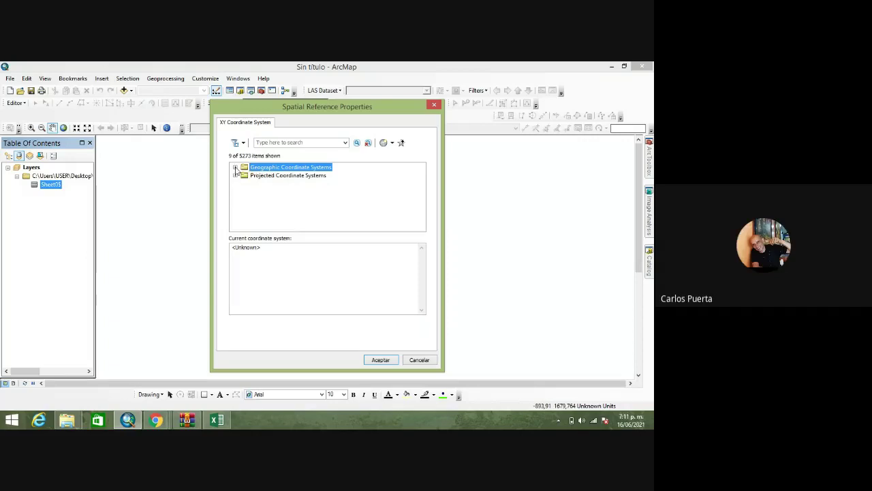
{"action": "left_click", "coordinate": [235, 176]}
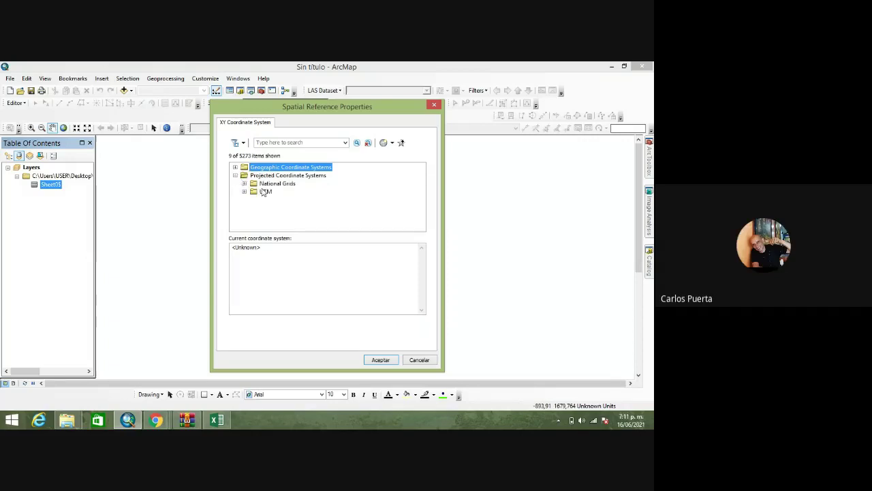
{"action": "left_click", "coordinate": [245, 192]}
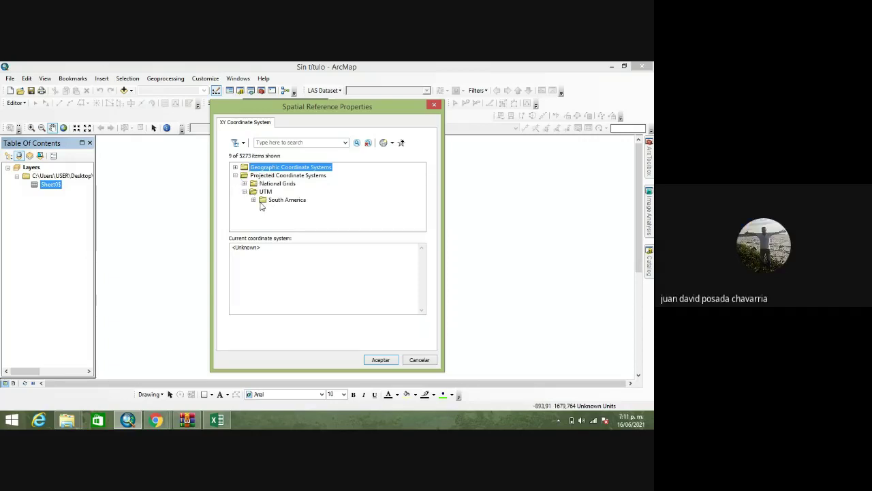
{"action": "left_click", "coordinate": [254, 200]}
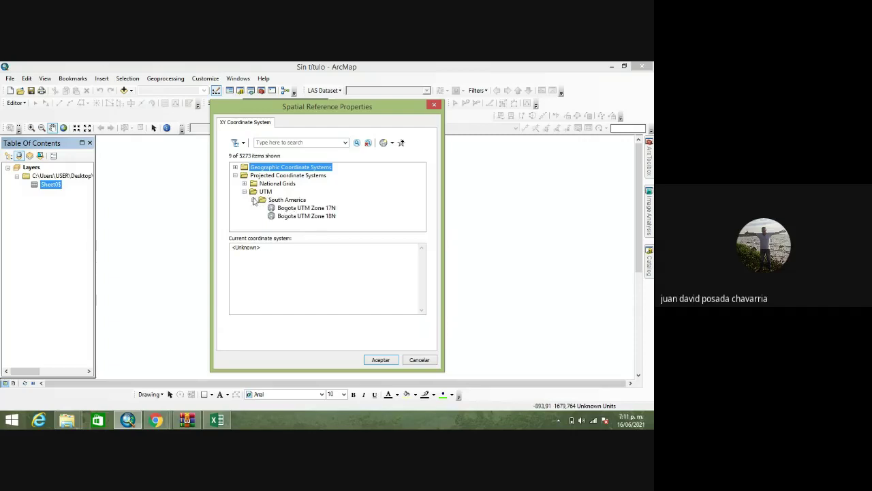
{"action": "left_click", "coordinate": [254, 201]}
{"action": "left_click", "coordinate": [245, 191]}
{"action": "left_click", "coordinate": [244, 184]}
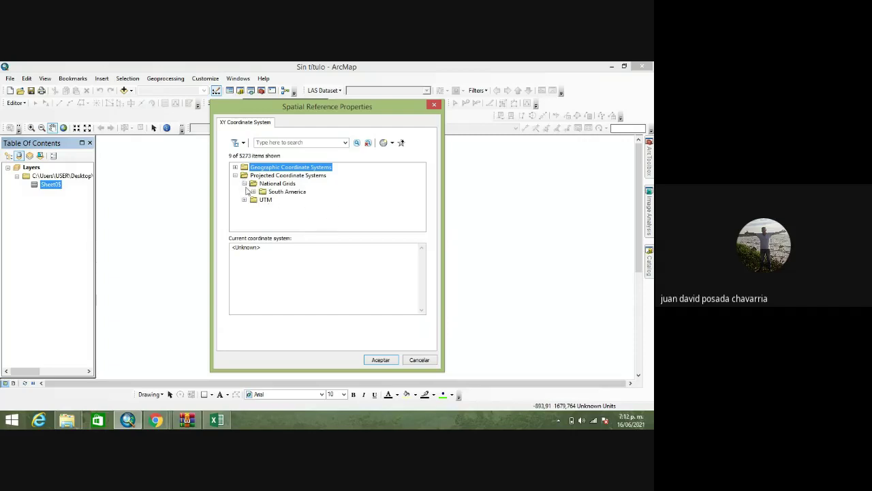
{"action": "left_click", "coordinate": [244, 183]}
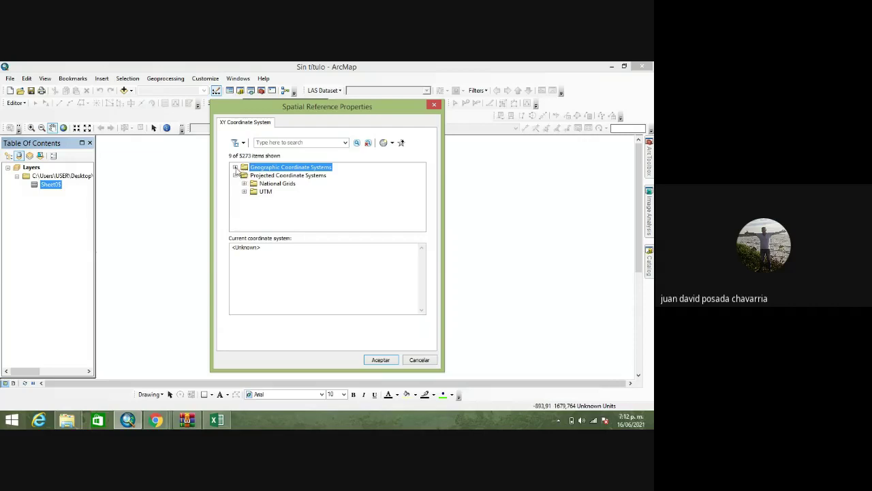
- Review the Bogota geographic systems under South America, then close the picker without choosing
{"action": "left_click", "coordinate": [236, 168]}
{"action": "left_click", "coordinate": [245, 176]}
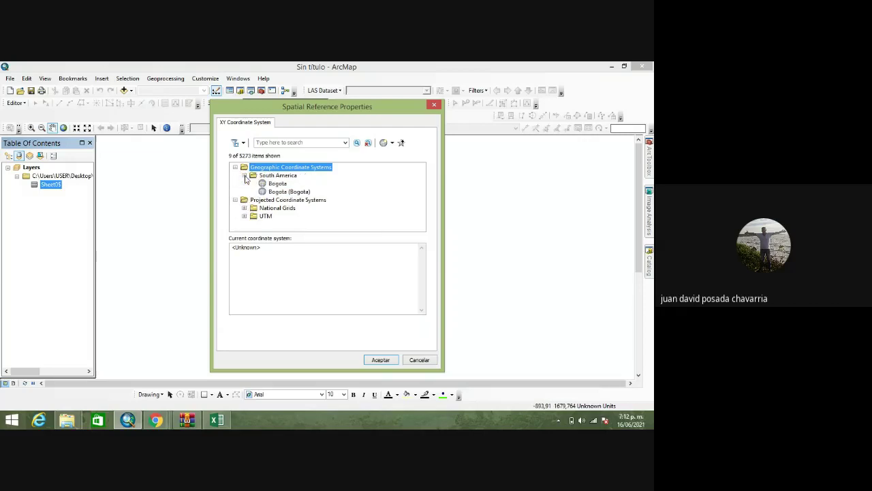
{"action": "left_click", "coordinate": [235, 200]}
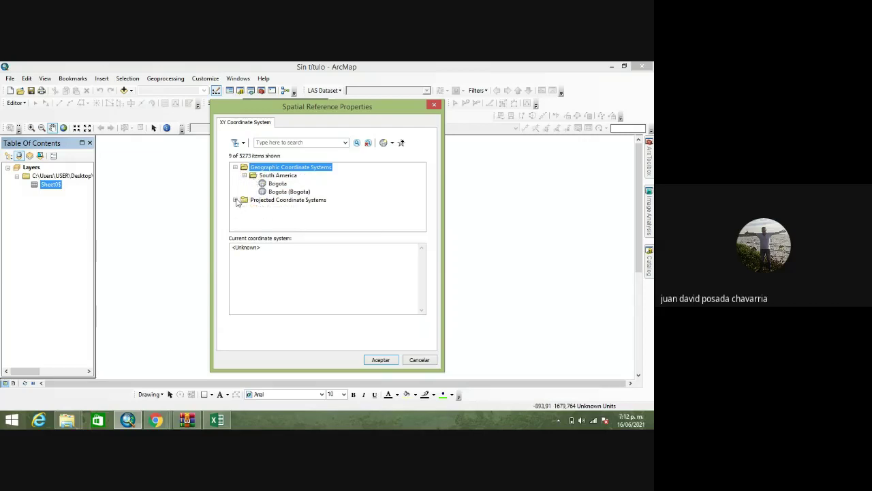
{"action": "left_click", "coordinate": [235, 200]}
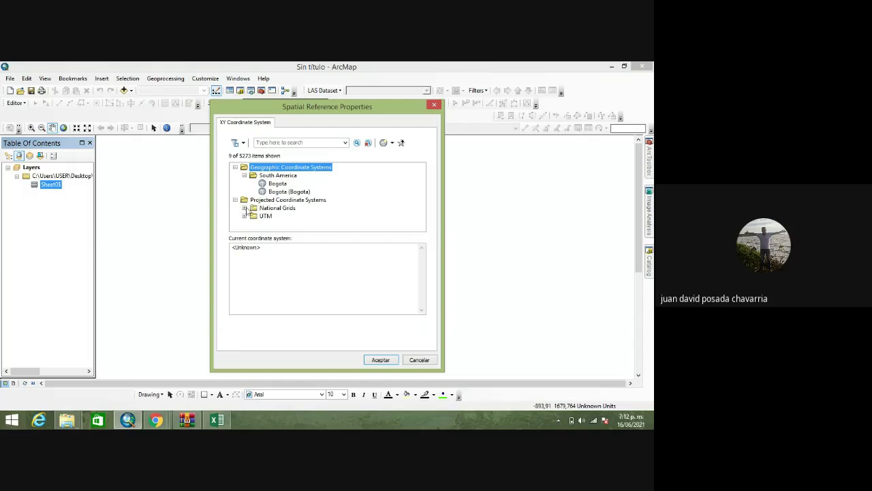
{"action": "left_click", "coordinate": [245, 208]}
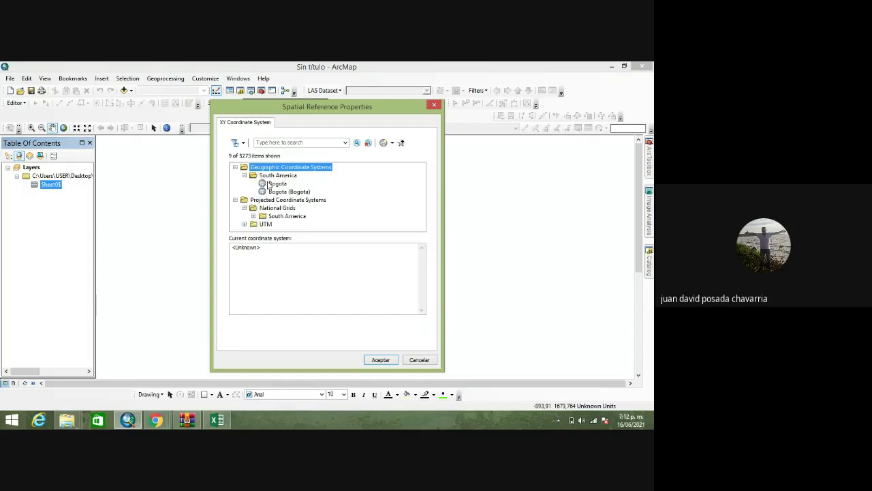
{"action": "left_click", "coordinate": [245, 176]}
{"action": "left_click", "coordinate": [260, 178]}
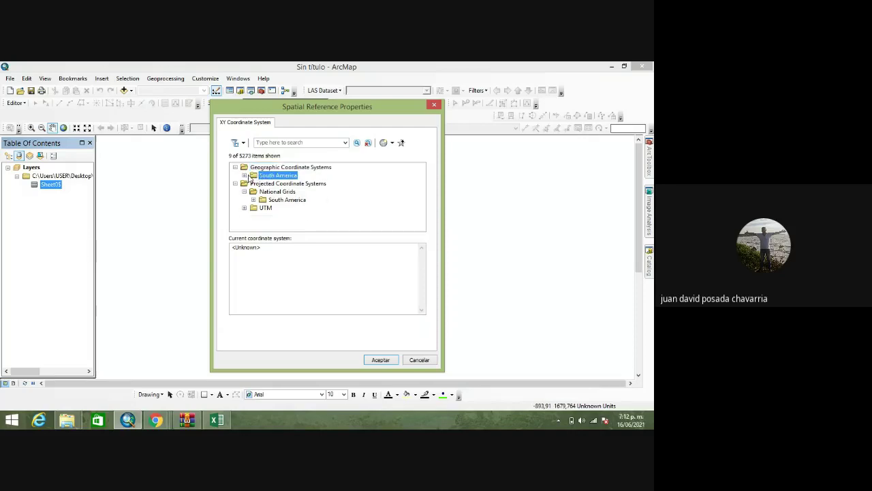
{"action": "left_click", "coordinate": [245, 175]}
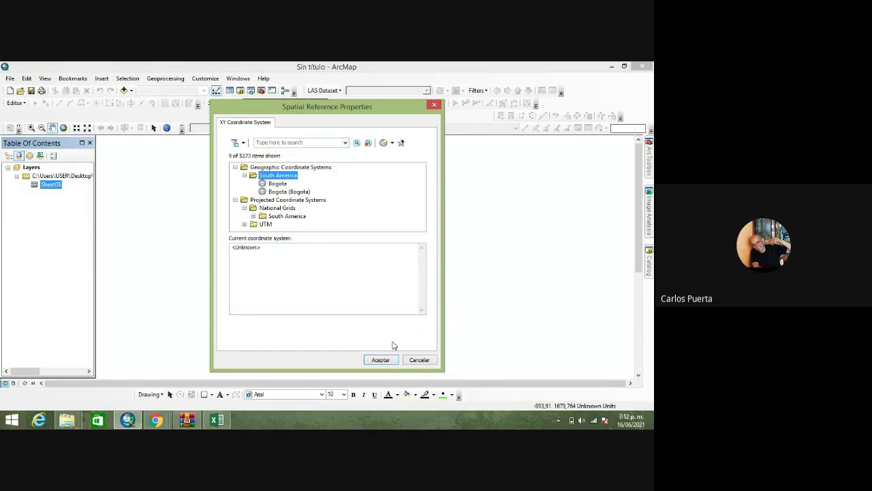
{"action": "left_click", "coordinate": [418, 360]}
- Reopen the coordinate system picker, expand Projected Coordinate Systems, and cancel without choosing one
{"action": "left_click", "coordinate": [381, 327]}
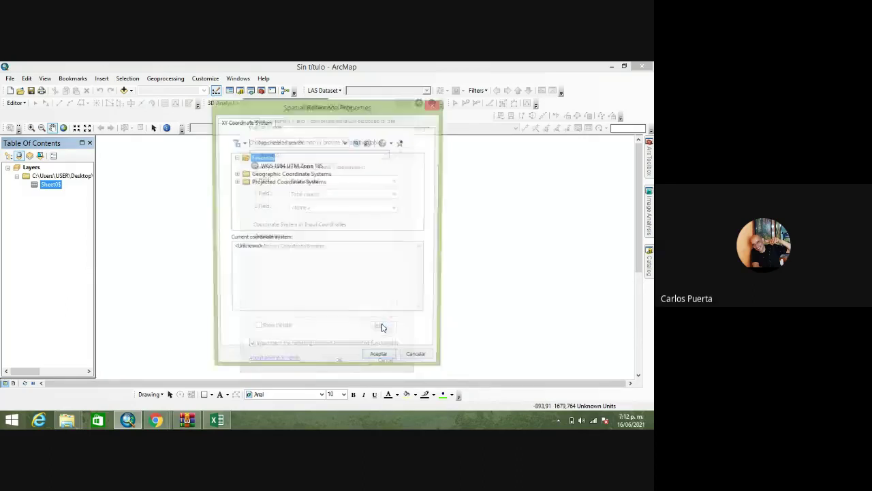
{"action": "left_click", "coordinate": [235, 182]}
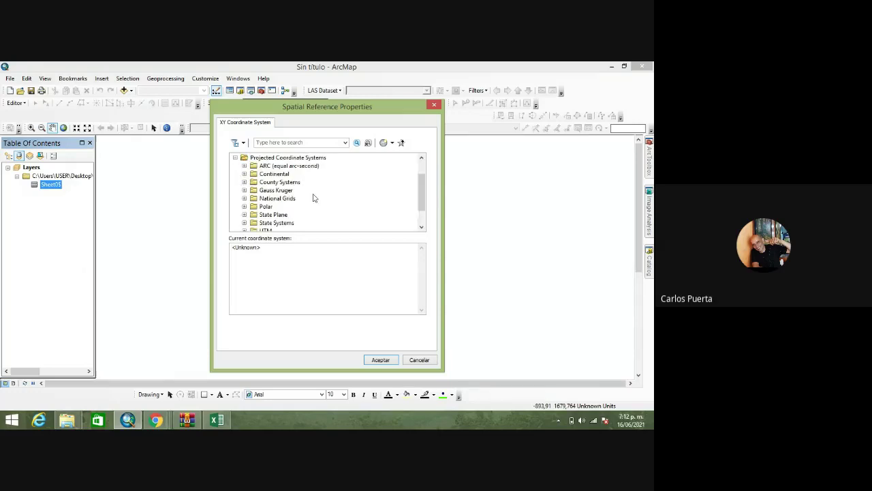
{"action": "scroll", "coordinate": [306, 197], "scroll_direction": "down", "scroll_amount": 1}
{"action": "scroll", "coordinate": [288, 208], "scroll_direction": "up", "scroll_amount": 1}
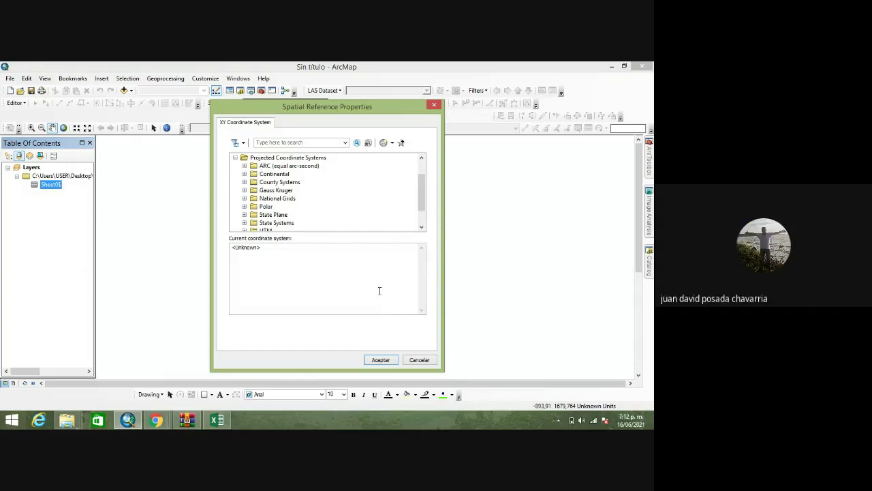
{"action": "scroll", "coordinate": [388, 229], "scroll_direction": "up", "scroll_amount": 1}
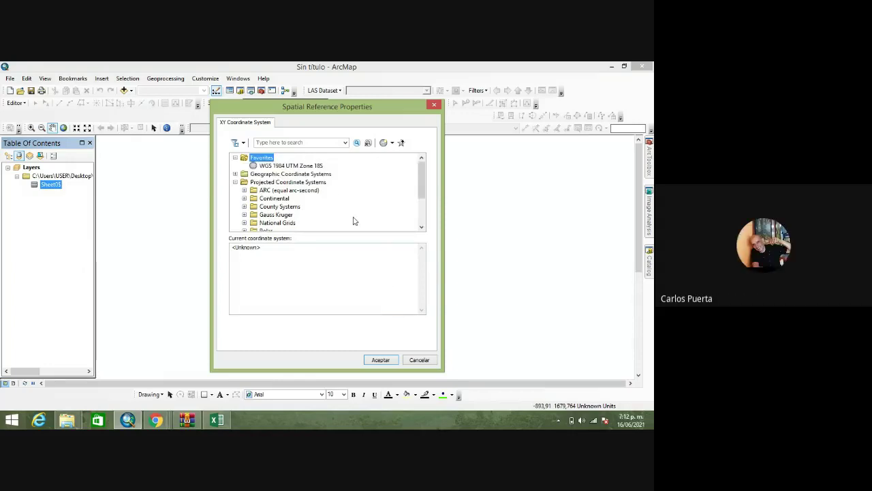
{"action": "left_click", "coordinate": [419, 360]}
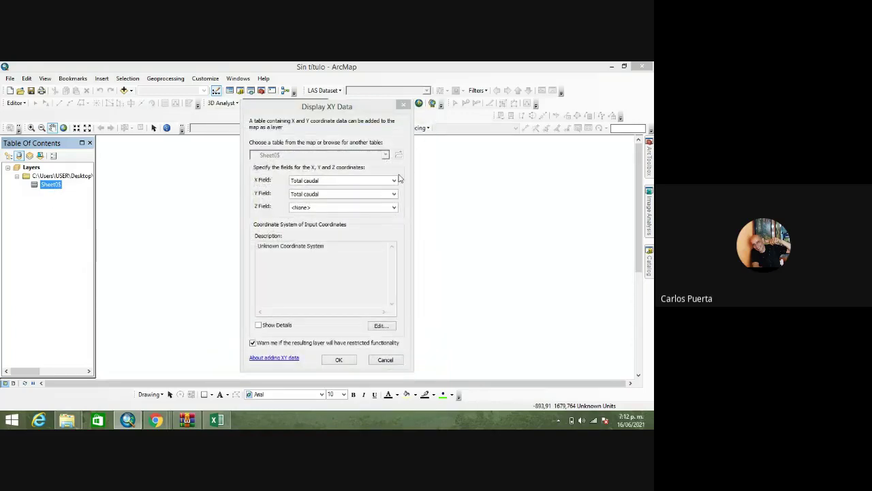
- Set X Field to Coordenada X, Y Field to Coordenada Y and Z Field to Cota, then open Edit..
{"action": "left_click", "coordinate": [394, 180]}
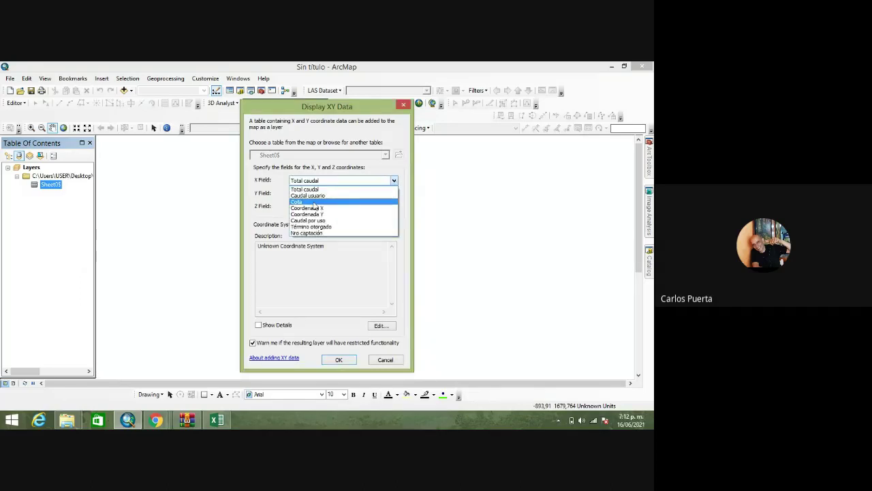
{"action": "left_click", "coordinate": [315, 208]}
{"action": "left_click", "coordinate": [345, 195]}
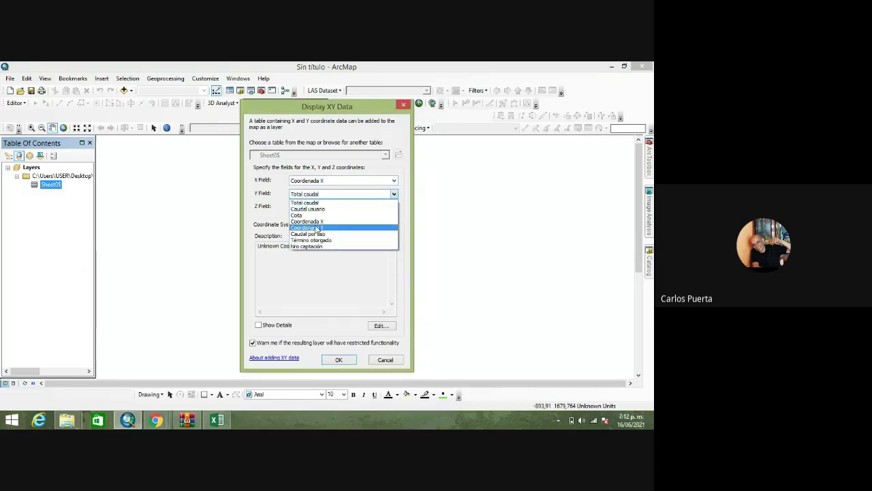
{"action": "left_click", "coordinate": [317, 227]}
{"action": "left_click", "coordinate": [394, 208]}
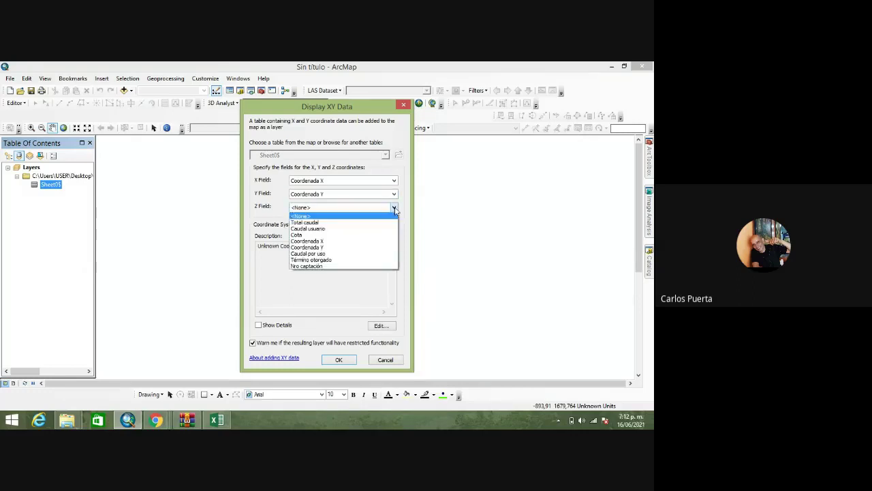
{"action": "left_click", "coordinate": [394, 209]}
{"action": "left_click", "coordinate": [394, 208]}
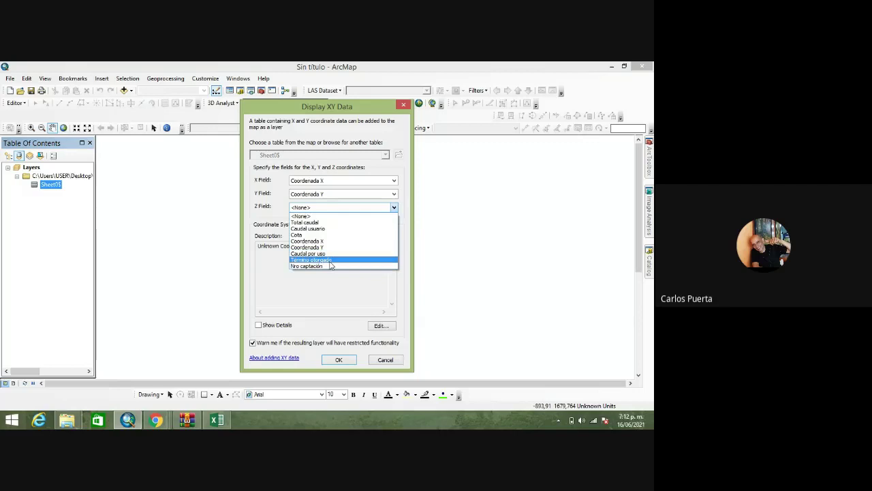
{"action": "left_click", "coordinate": [307, 235]}
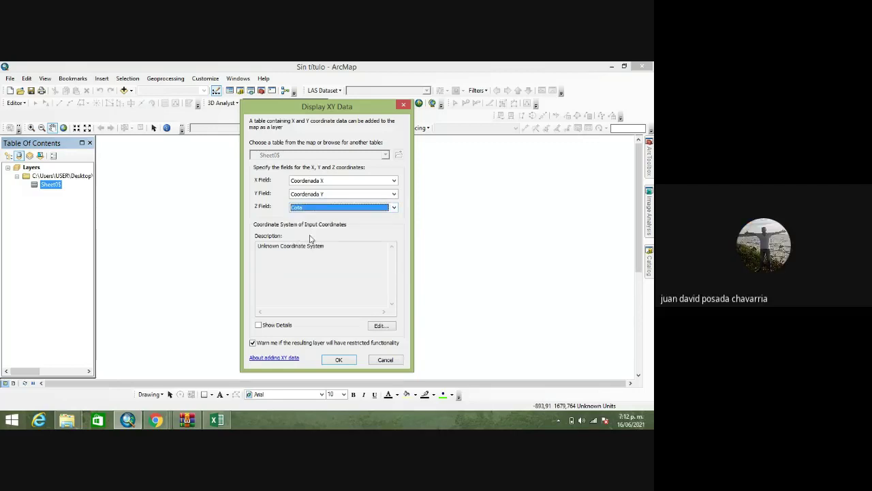
{"action": "left_click", "coordinate": [381, 326]}
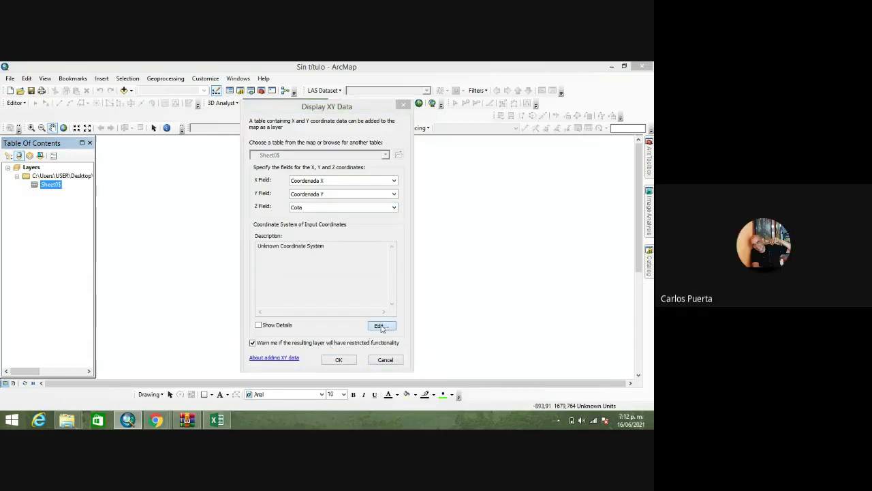
{"action": "left_click", "coordinate": [235, 182]}
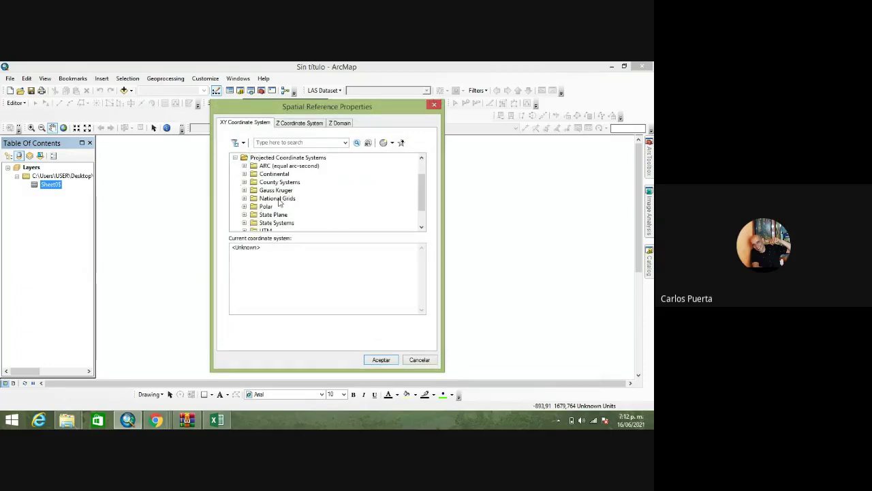
- Expand Projected > UTM and list the South America UTM zones, scrolling through them
{"action": "scroll", "coordinate": [278, 202], "scroll_direction": "down", "scroll_amount": 1}
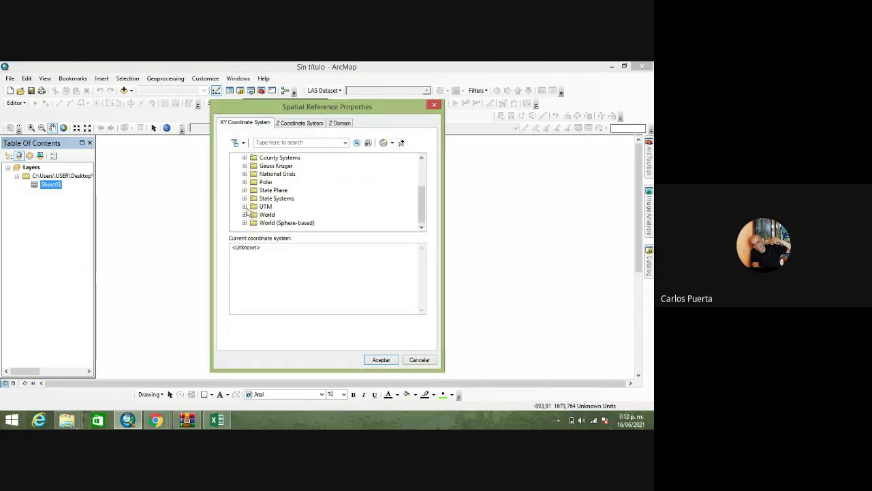
{"action": "left_click", "coordinate": [245, 206]}
{"action": "scroll", "coordinate": [374, 197], "scroll_direction": "down", "scroll_amount": 2}
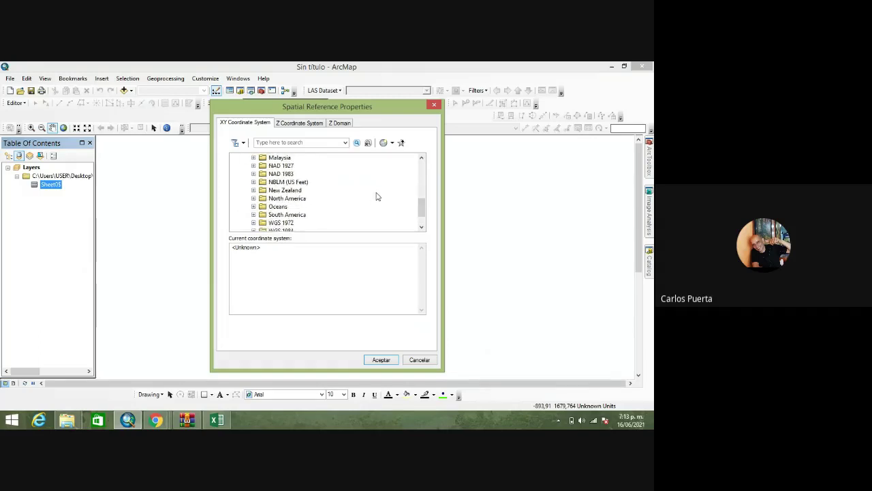
{"action": "scroll", "coordinate": [376, 197], "scroll_direction": "down", "scroll_amount": 1}
{"action": "left_click", "coordinate": [253, 190]}
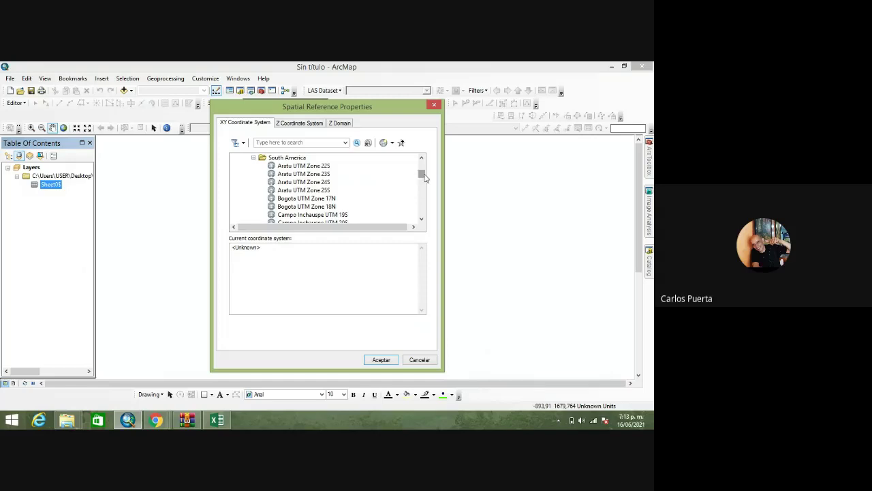
{"action": "left_click_drag", "start_coordinate": [423, 177], "coordinate": [430, 219]}
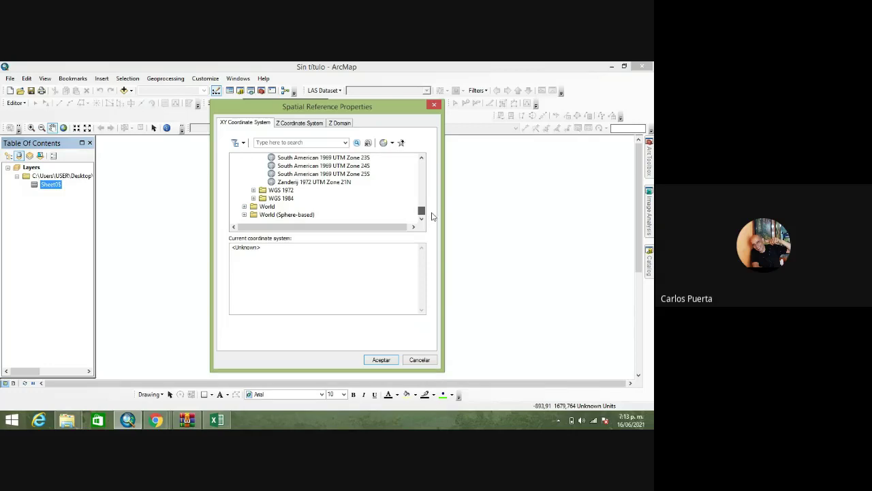
{"action": "scroll", "coordinate": [396, 213], "scroll_direction": "up", "scroll_amount": 2}
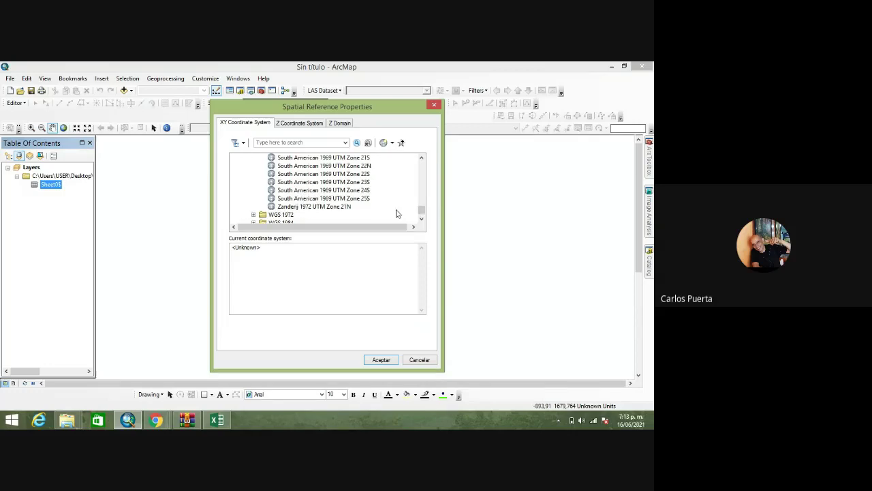
{"action": "scroll", "coordinate": [396, 213], "scroll_direction": "up", "scroll_amount": 3}
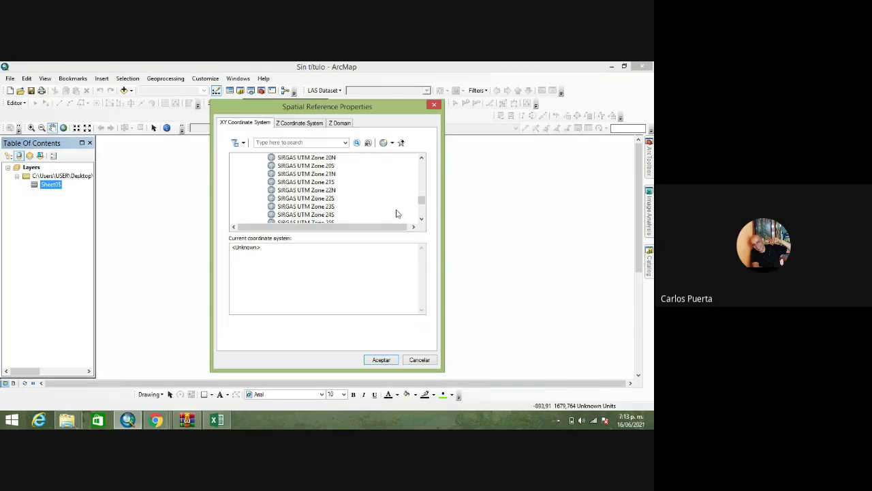
{"action": "scroll", "coordinate": [395, 212], "scroll_direction": "up", "scroll_amount": 3}
{"action": "scroll", "coordinate": [397, 213], "scroll_direction": "up", "scroll_amount": 5}
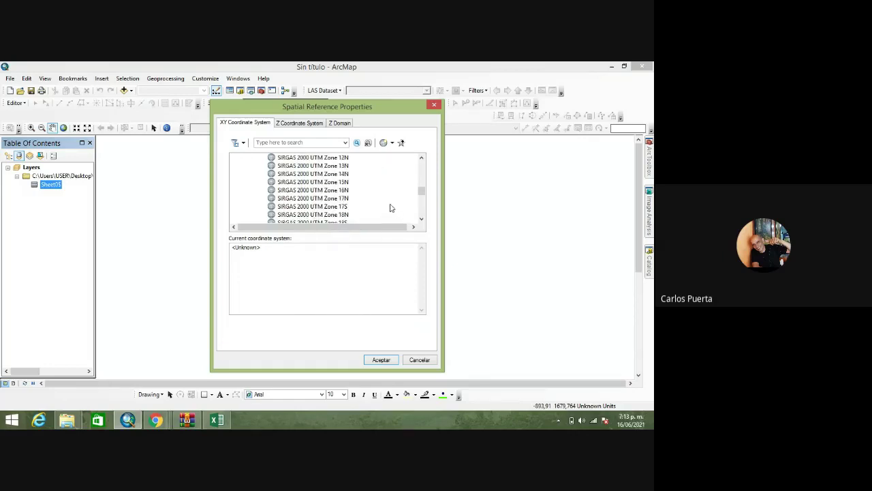
{"action": "scroll", "coordinate": [372, 189], "scroll_direction": "down", "scroll_amount": 15}
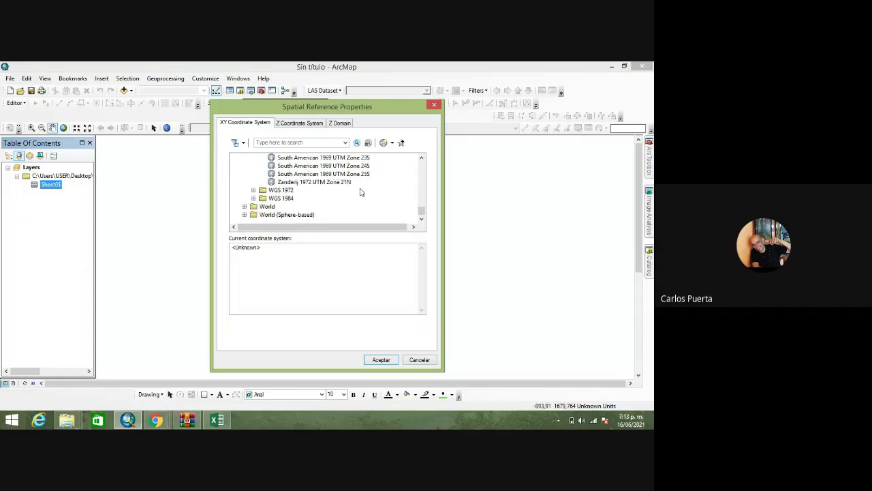
- Scroll through WGS 1984 Southern Hemisphere UTM zones, then collapse Projected Coordinate Systems
{"action": "left_click", "coordinate": [254, 198]}
{"action": "scroll", "coordinate": [327, 204], "scroll_direction": "down", "scroll_amount": 1}
{"action": "left_click", "coordinate": [263, 203]}
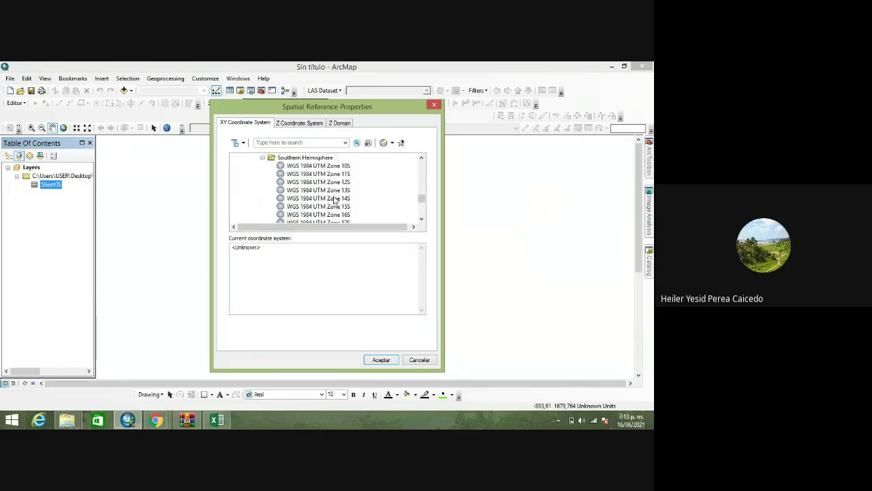
{"action": "scroll", "coordinate": [344, 198], "scroll_direction": "down", "scroll_amount": 5}
{"action": "scroll", "coordinate": [348, 196], "scroll_direction": "down", "scroll_amount": 6}
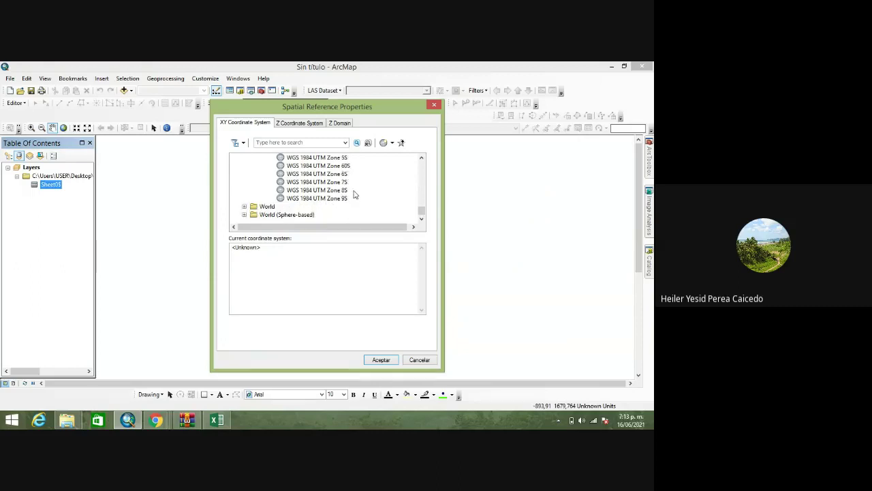
{"action": "scroll", "coordinate": [354, 196], "scroll_direction": "up", "scroll_amount": 15}
{"action": "scroll", "coordinate": [355, 200], "scroll_direction": "down", "scroll_amount": 4}
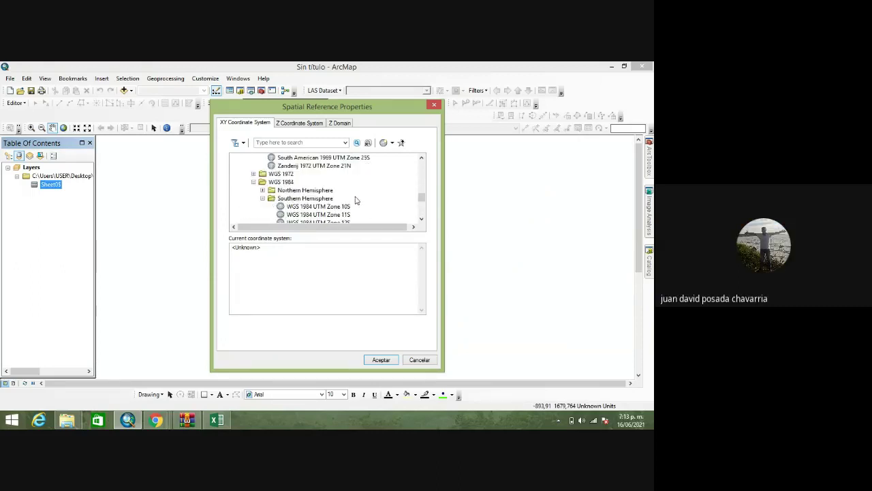
{"action": "scroll", "coordinate": [357, 199], "scroll_direction": "down", "scroll_amount": 7}
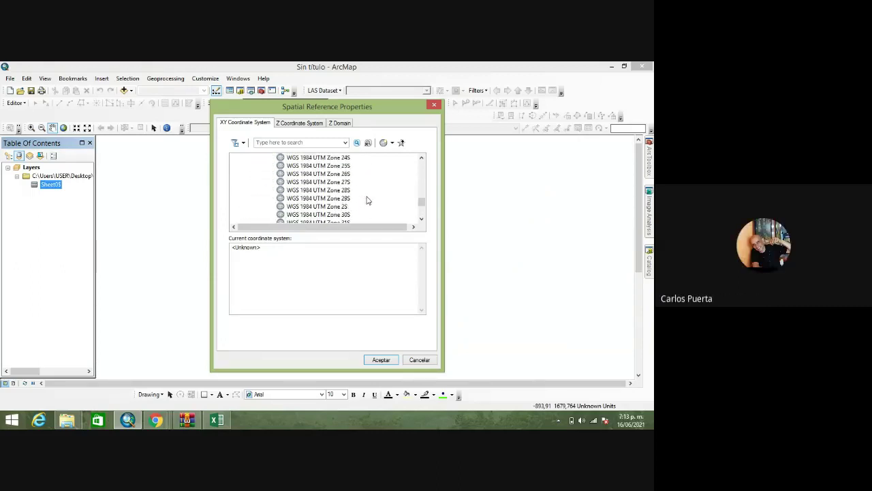
{"action": "scroll", "coordinate": [367, 199], "scroll_direction": "up", "scroll_amount": 10}
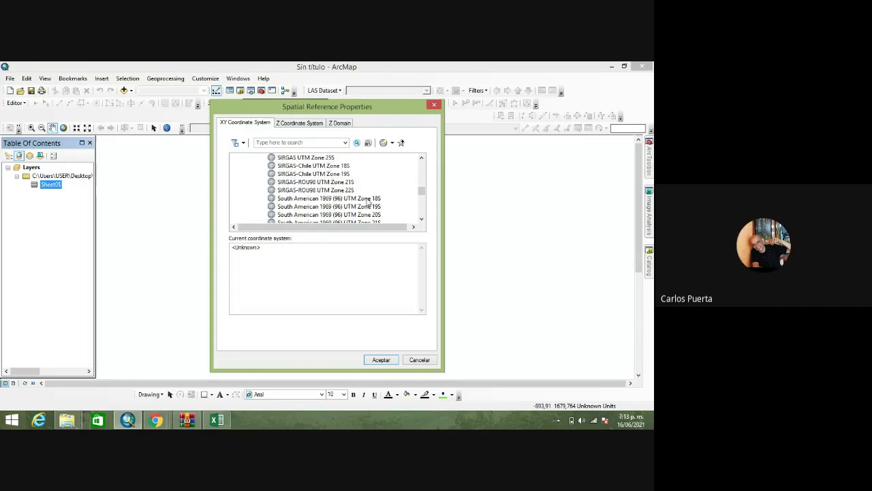
{"action": "scroll", "coordinate": [367, 202], "scroll_direction": "up", "scroll_amount": 15}
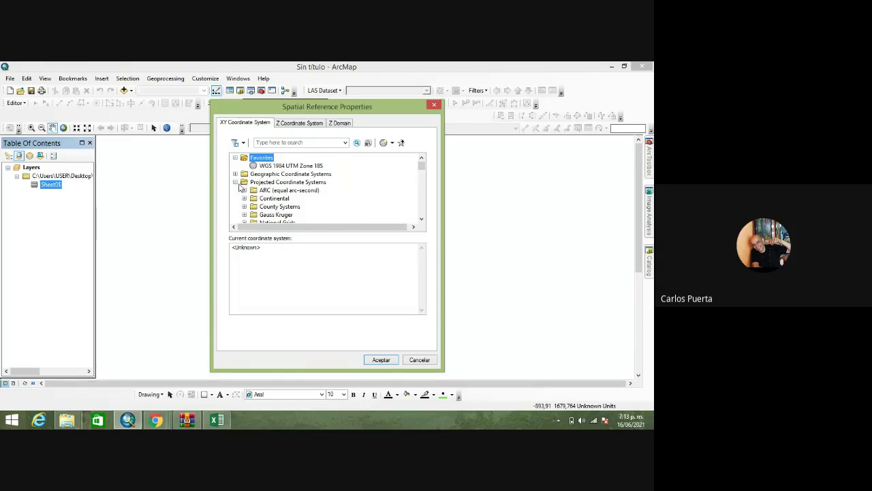
{"action": "left_click", "coordinate": [235, 181]}
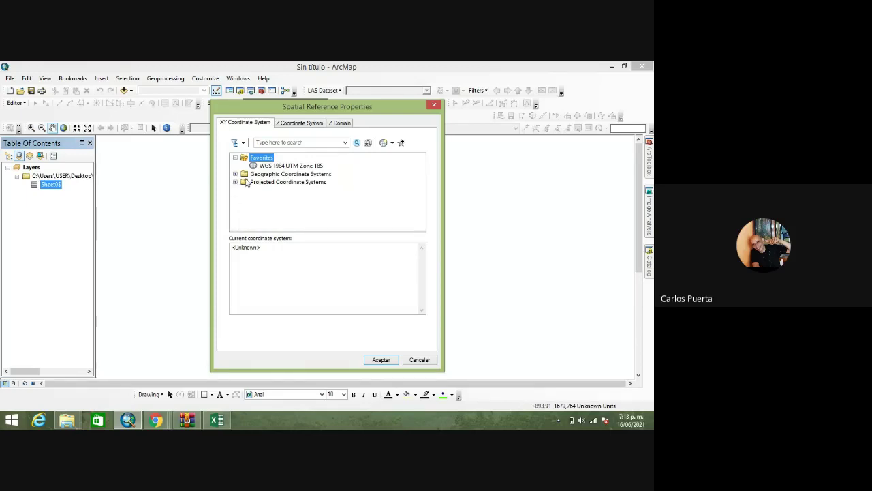
{"action": "left_click", "coordinate": [235, 182]}
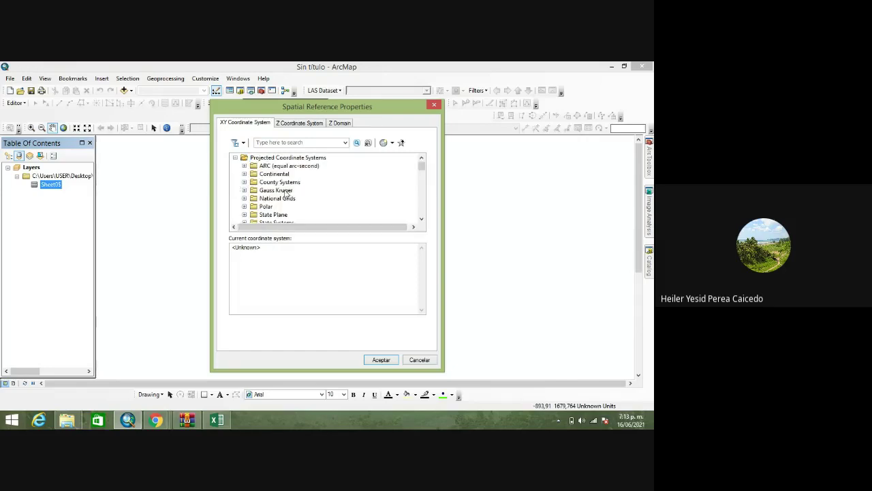
{"action": "left_click", "coordinate": [422, 170]}
{"action": "scroll", "coordinate": [421, 170], "scroll_direction": "down", "scroll_amount": 1}
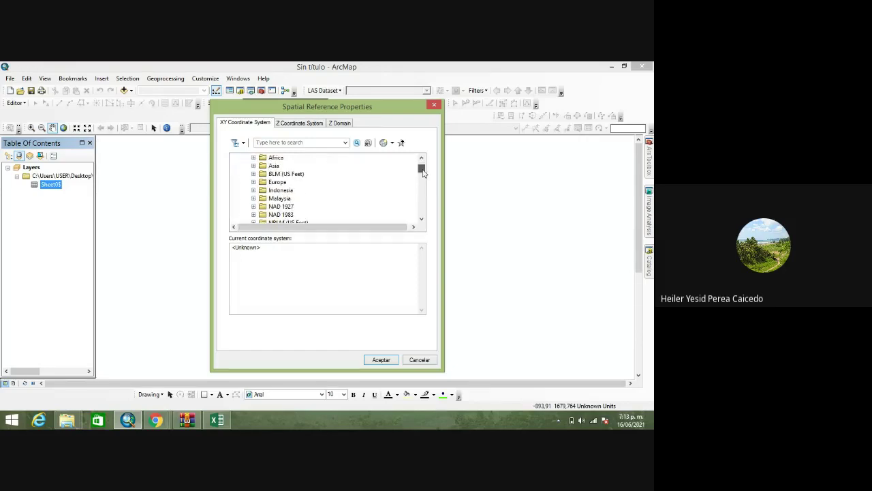
{"action": "scroll", "coordinate": [336, 203], "scroll_direction": "down", "scroll_amount": 2}
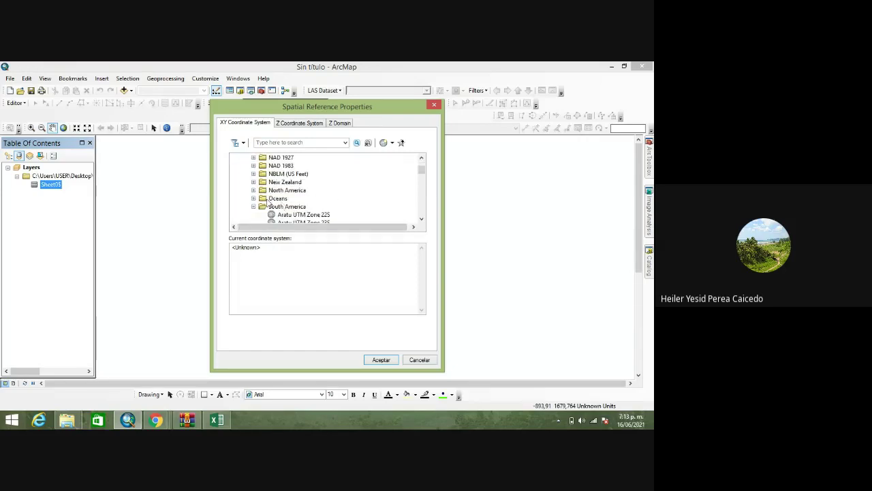
{"action": "scroll", "coordinate": [328, 202], "scroll_direction": "down", "scroll_amount": 1}
{"action": "scroll", "coordinate": [328, 203], "scroll_direction": "down", "scroll_amount": 2}
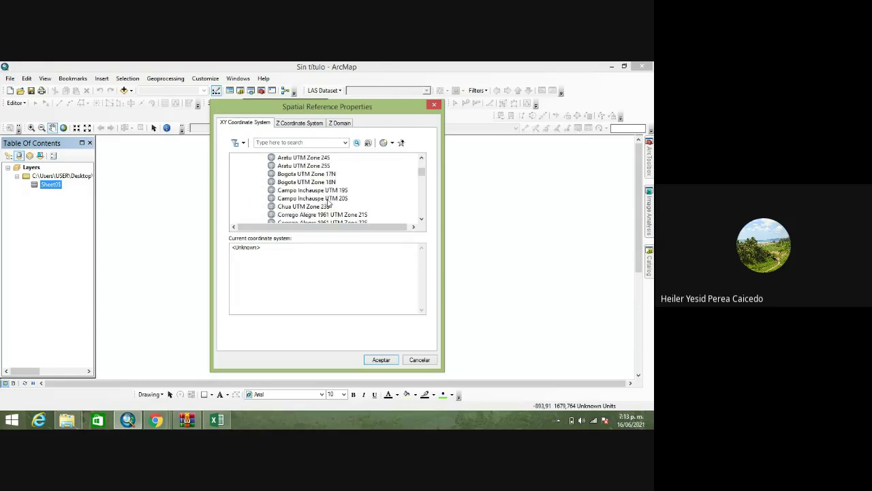
{"action": "scroll", "coordinate": [330, 204], "scroll_direction": "up", "scroll_amount": 2}
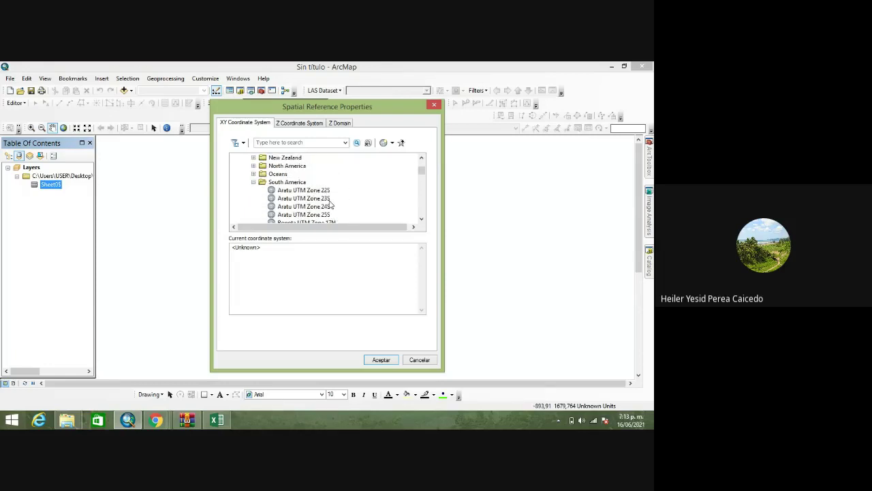
{"action": "scroll", "coordinate": [330, 204], "scroll_direction": "up", "scroll_amount": 1}
{"action": "scroll", "coordinate": [330, 205], "scroll_direction": "down", "scroll_amount": 1}
{"action": "scroll", "coordinate": [328, 188], "scroll_direction": "down", "scroll_amount": 1}
{"action": "scroll", "coordinate": [329, 189], "scroll_direction": "up", "scroll_amount": 1}
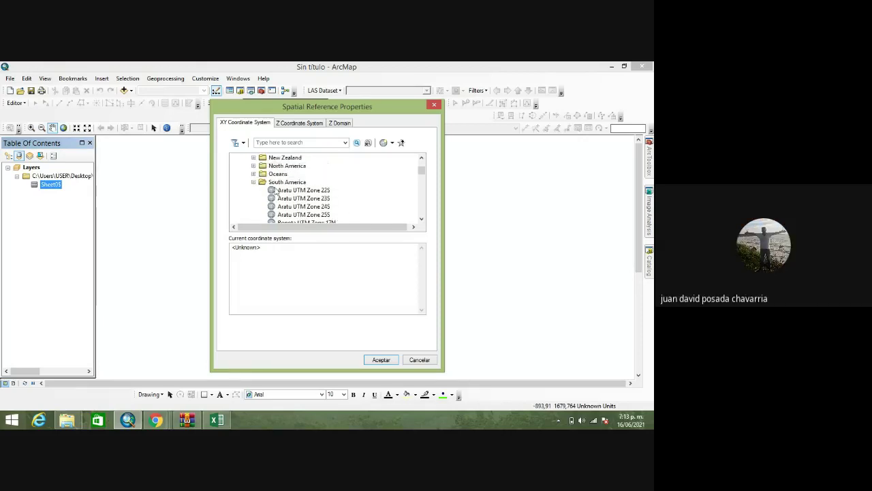
{"action": "left_click_drag", "start_coordinate": [422, 171], "coordinate": [422, 182]}
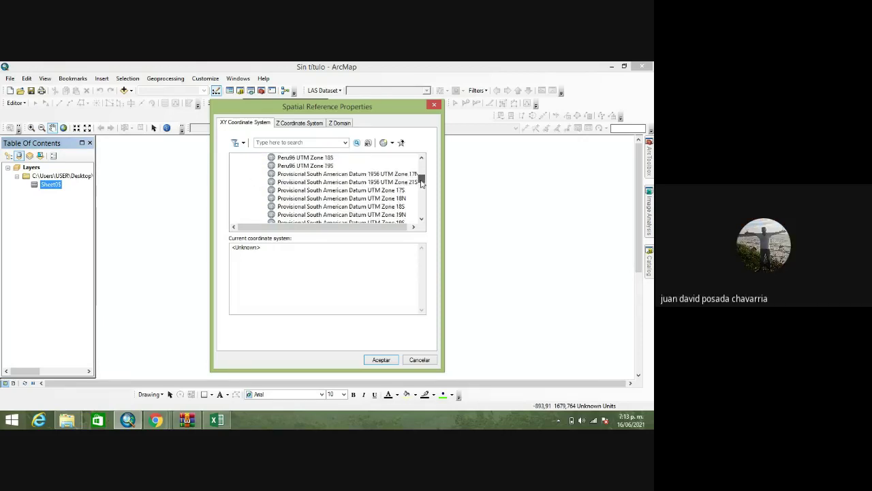
{"action": "scroll", "coordinate": [365, 188], "scroll_direction": "up", "scroll_amount": 3}
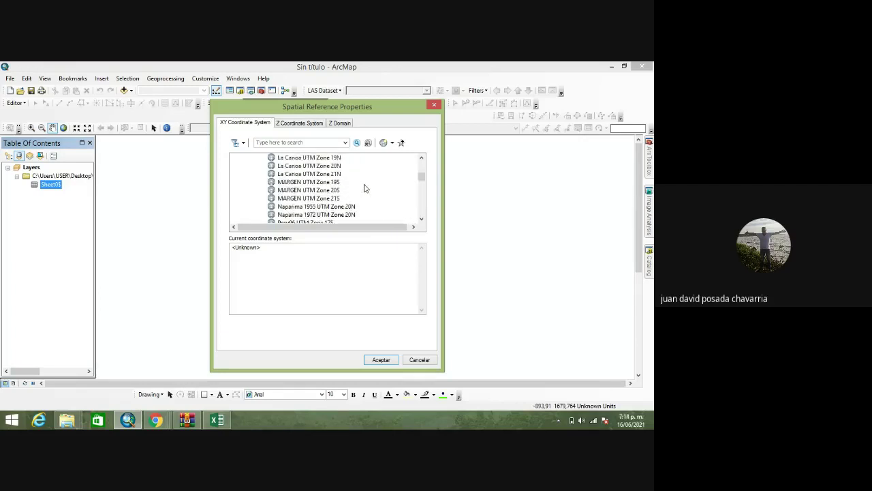
{"action": "scroll", "coordinate": [359, 194], "scroll_direction": "up", "scroll_amount": 1}
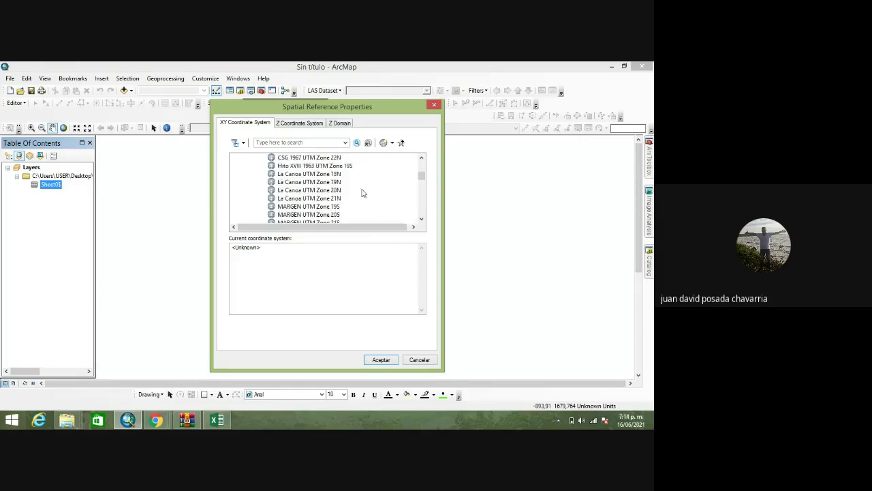
{"action": "scroll", "coordinate": [362, 194], "scroll_direction": "down", "scroll_amount": 1}
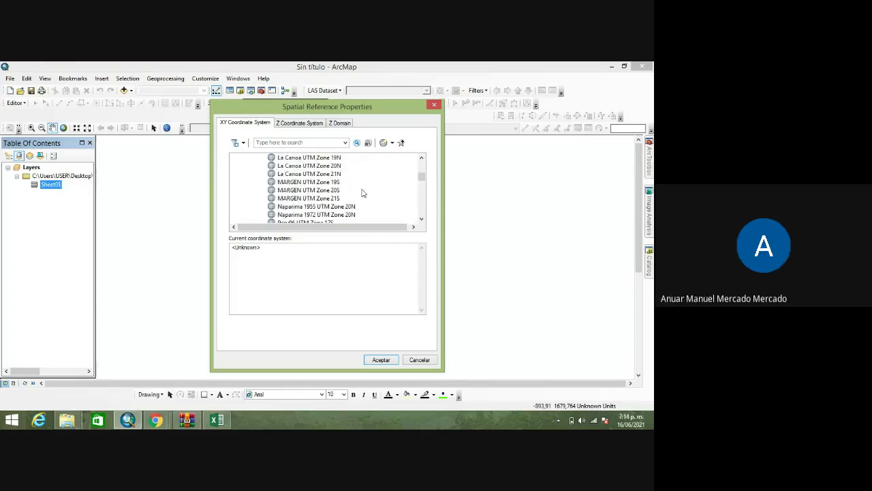
{"action": "scroll", "coordinate": [362, 194], "scroll_direction": "down", "scroll_amount": 5}
{"action": "left_click_drag", "start_coordinate": [421, 180], "coordinate": [430, 199]}
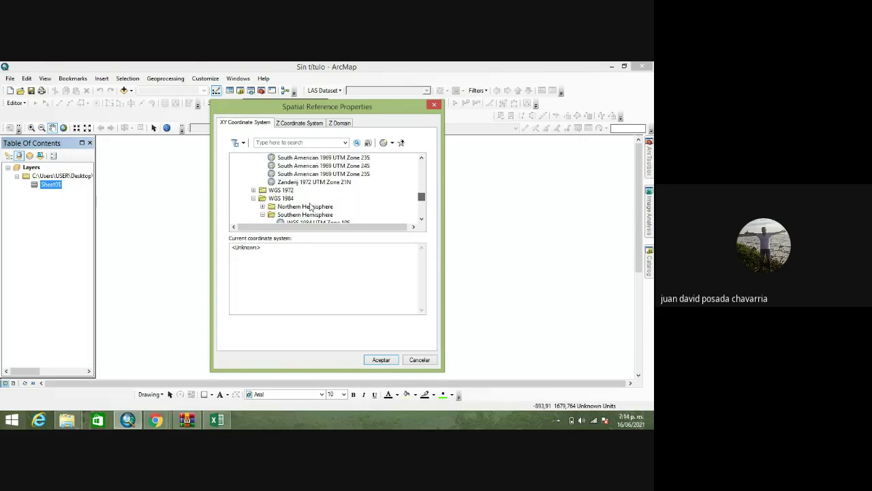
{"action": "scroll", "coordinate": [320, 206], "scroll_direction": "up", "scroll_amount": 10}
{"action": "scroll", "coordinate": [325, 206], "scroll_direction": "up", "scroll_amount": 12}
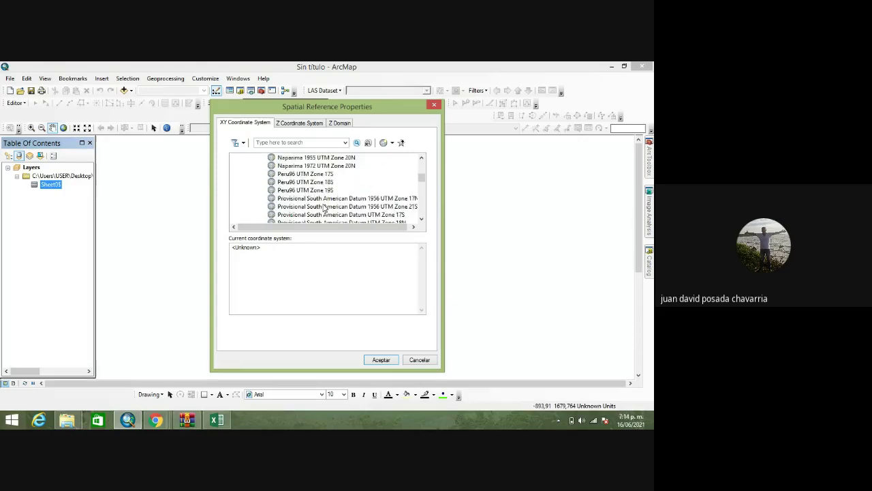
{"action": "scroll", "coordinate": [324, 205], "scroll_direction": "up", "scroll_amount": 15}
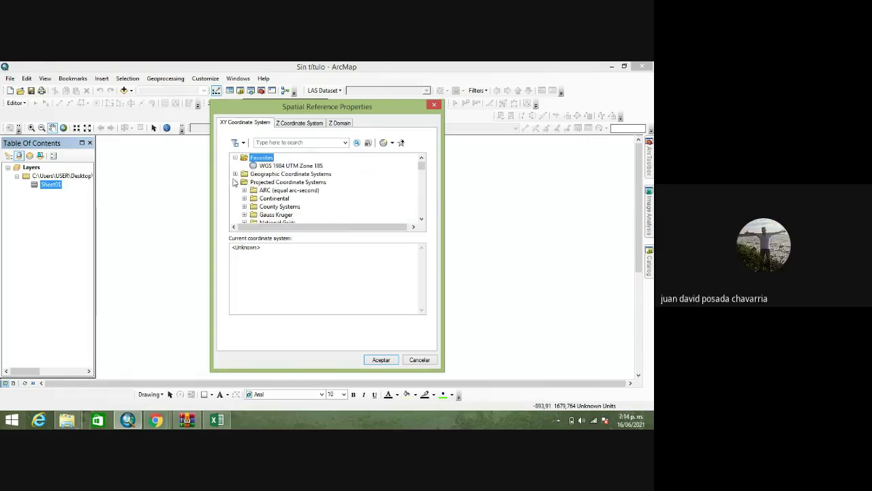
{"action": "left_click", "coordinate": [236, 183]}
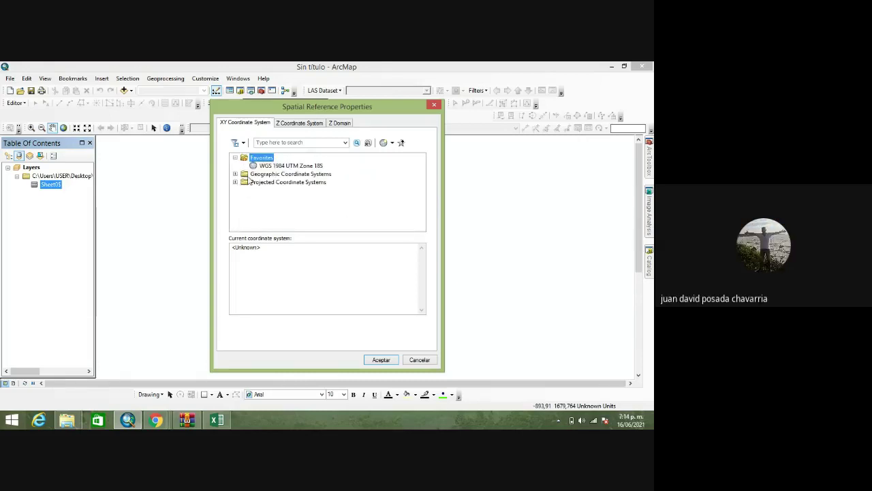
{"action": "left_click", "coordinate": [235, 181]}
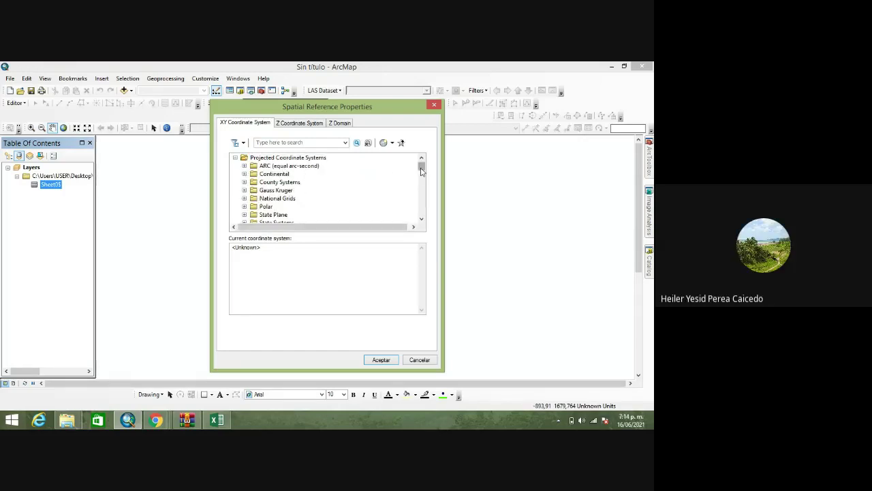
{"action": "left_click", "coordinate": [235, 157]}
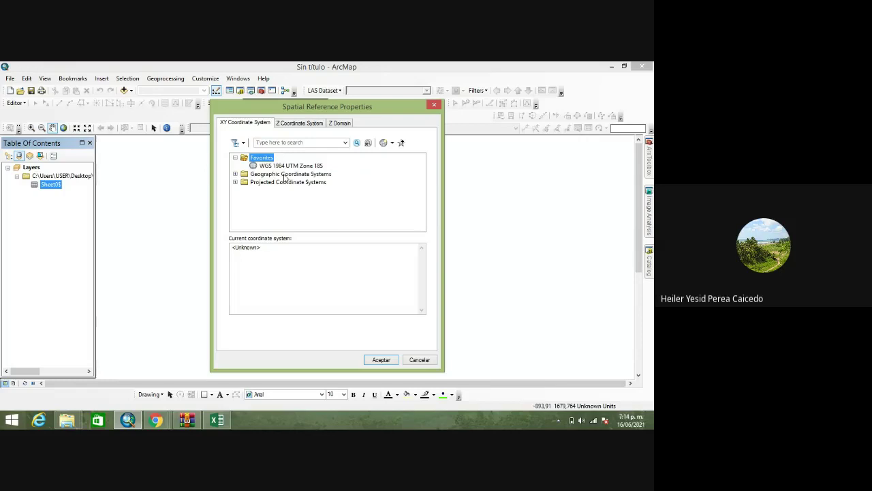
{"action": "left_click", "coordinate": [236, 182]}
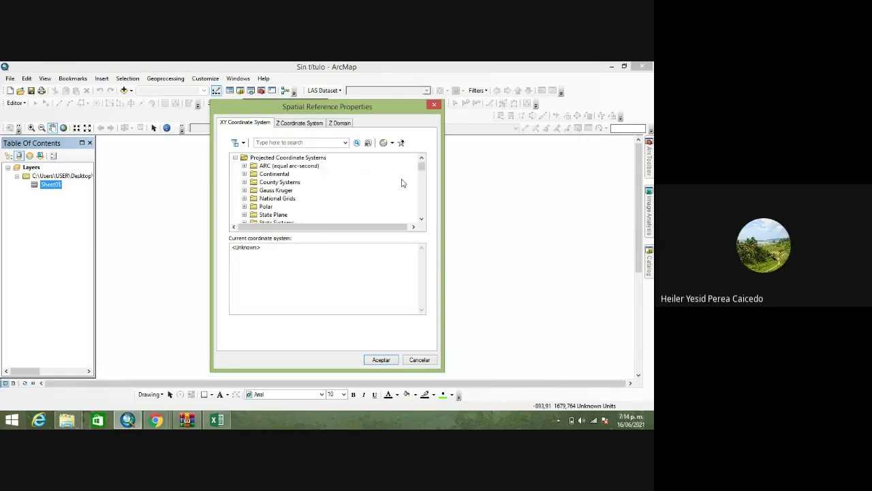
{"action": "left_click_drag", "start_coordinate": [421, 167], "coordinate": [424, 174]}
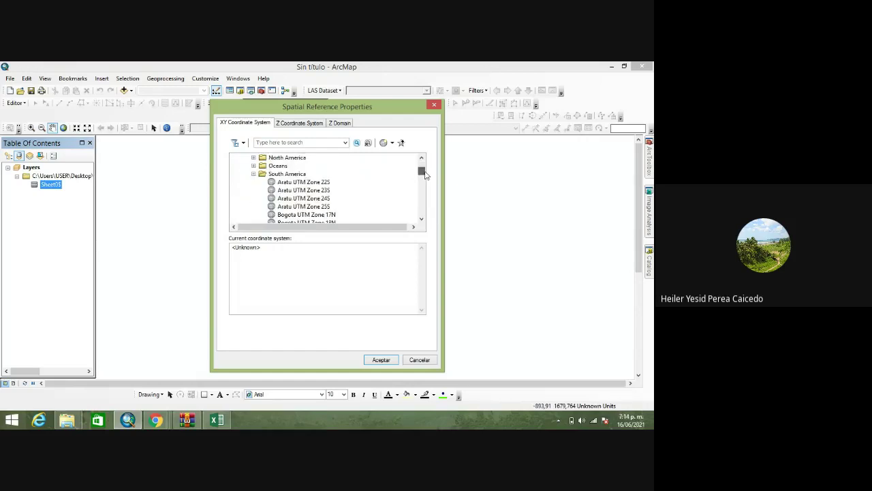
{"action": "left_click", "coordinate": [253, 174]}
{"action": "scroll", "coordinate": [325, 185], "scroll_direction": "down", "scroll_amount": 1}
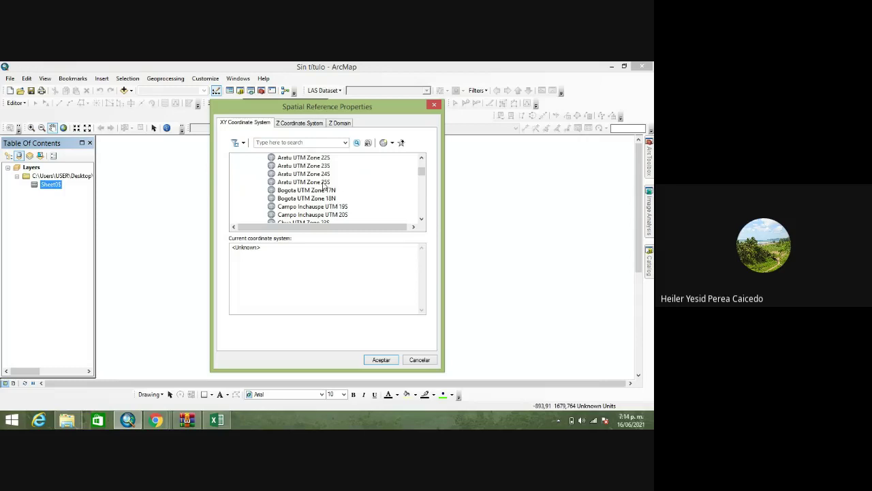
{"action": "scroll", "coordinate": [324, 185], "scroll_direction": "down", "scroll_amount": 1}
{"action": "scroll", "coordinate": [324, 185], "scroll_direction": "down", "scroll_amount": 1}
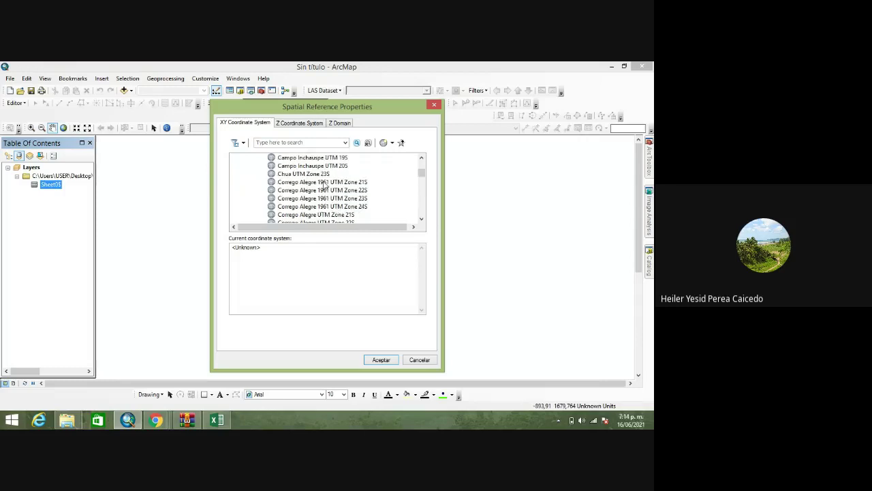
{"action": "scroll", "coordinate": [324, 186], "scroll_direction": "down", "scroll_amount": 8}
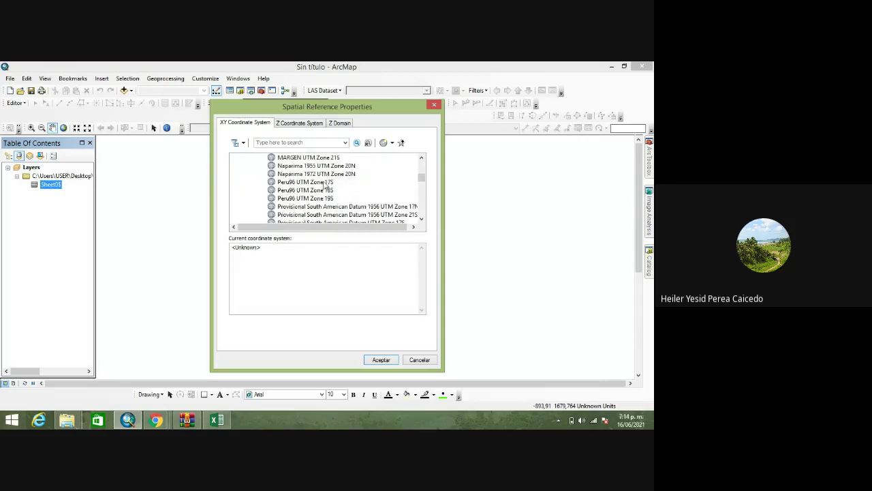
{"action": "scroll", "coordinate": [326, 186], "scroll_direction": "down", "scroll_amount": 8}
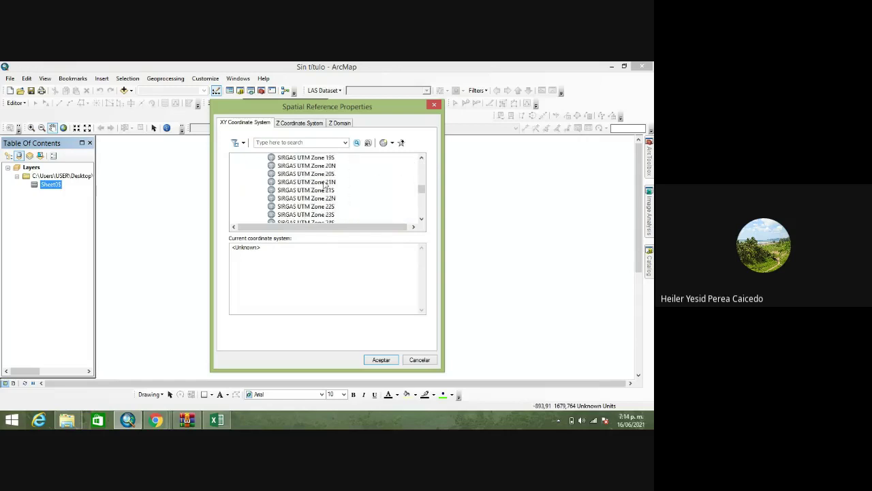
{"action": "scroll", "coordinate": [326, 184], "scroll_direction": "down", "scroll_amount": 8}
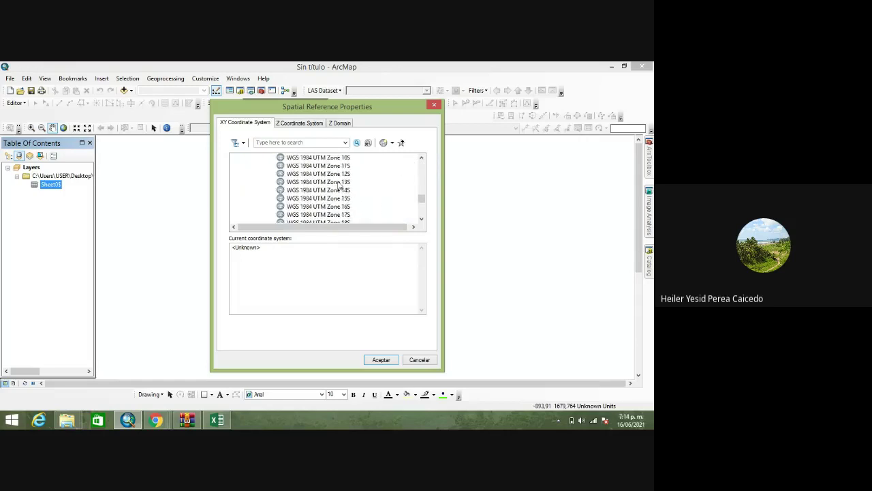
{"action": "scroll", "coordinate": [339, 187], "scroll_direction": "up", "scroll_amount": 2}
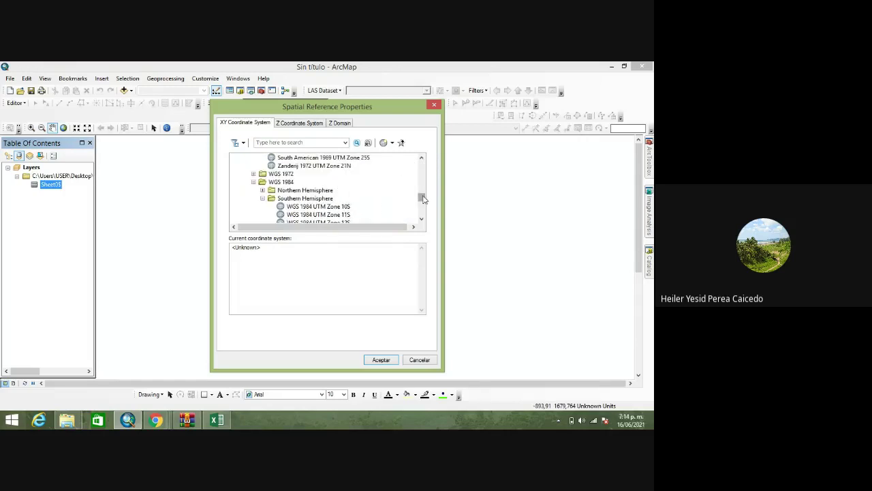
{"action": "left_click_drag", "start_coordinate": [422, 197], "coordinate": [428, 220]}
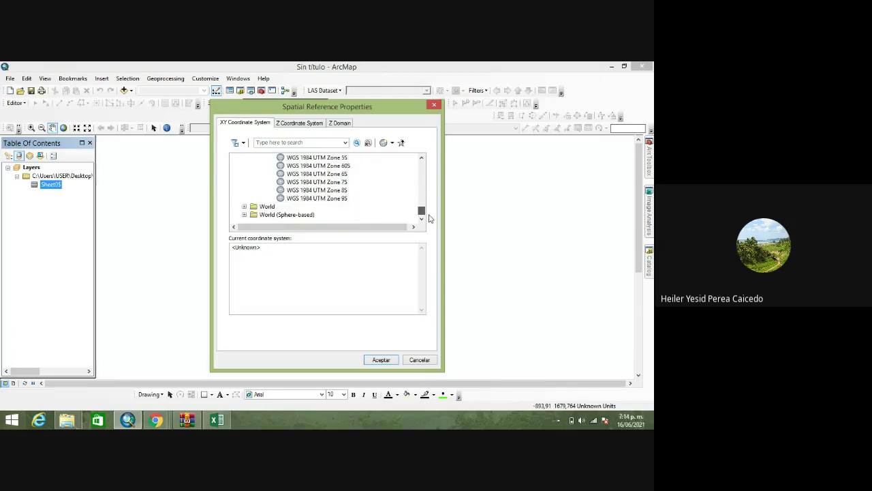
{"action": "mouse_move", "coordinate": [423, 211]}
{"action": "left_mouse_down"}
{"action": "mouse_move", "coordinate": [423, 199]}
{"action": "mouse_move", "coordinate": [427, 219]}
{"action": "left_mouse_up"}
{"action": "scroll", "coordinate": [311, 212], "scroll_direction": "up", "scroll_amount": 10}
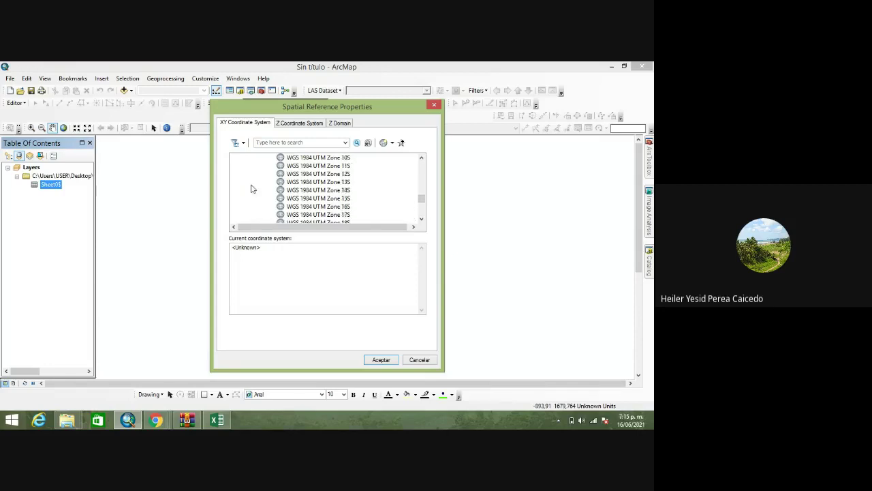
{"action": "scroll", "coordinate": [254, 188], "scroll_direction": "up", "scroll_amount": 10}
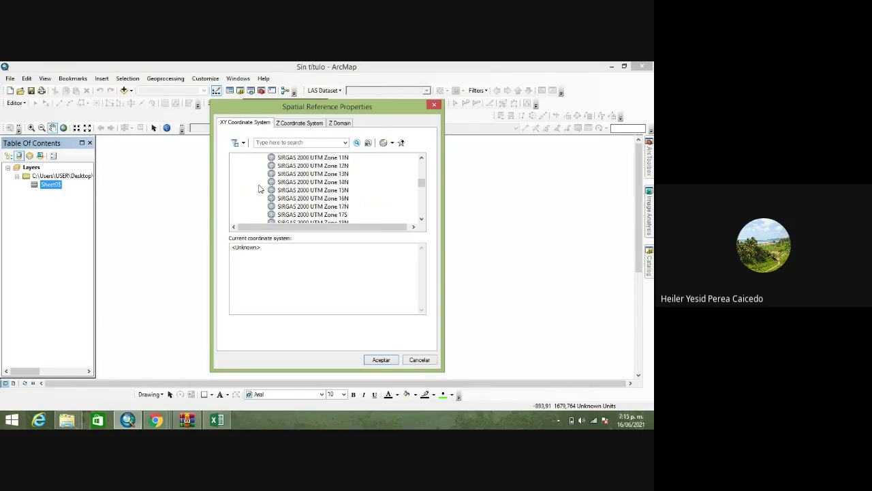
{"action": "scroll", "coordinate": [259, 189], "scroll_direction": "up", "scroll_amount": 10}
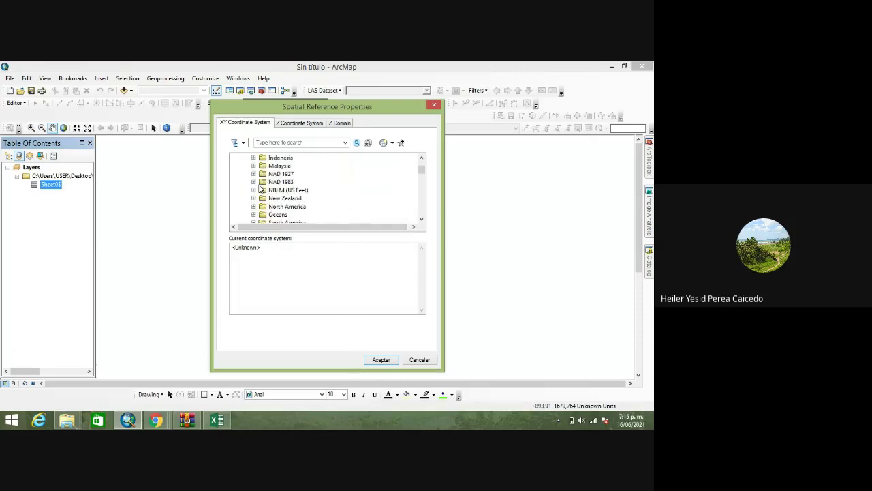
{"action": "scroll", "coordinate": [262, 193], "scroll_direction": "down", "scroll_amount": 2}
{"action": "left_click", "coordinate": [254, 175]}
{"action": "scroll", "coordinate": [271, 186], "scroll_direction": "down", "scroll_amount": 1}
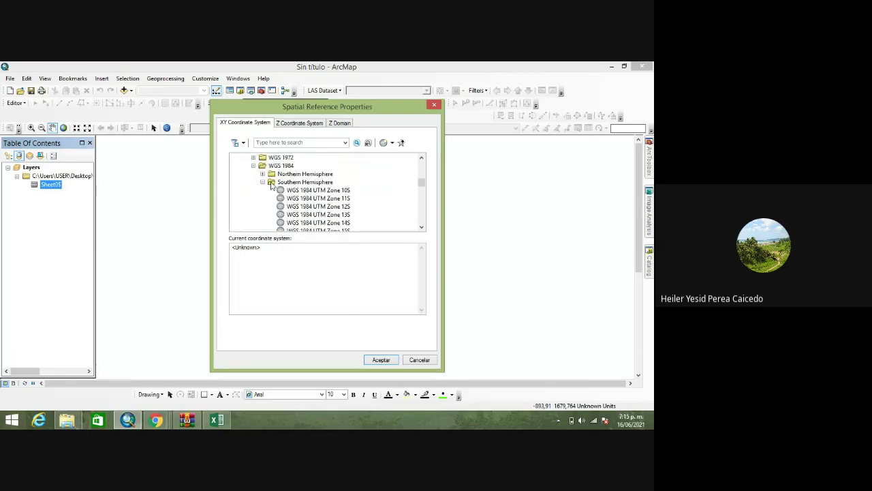
{"action": "left_click", "coordinate": [263, 183]}
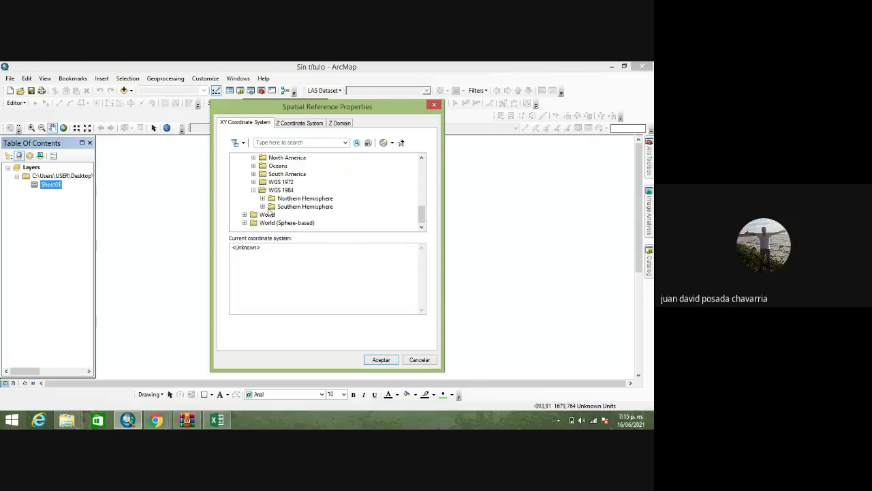
{"action": "scroll", "coordinate": [277, 211], "scroll_direction": "up", "scroll_amount": 1}
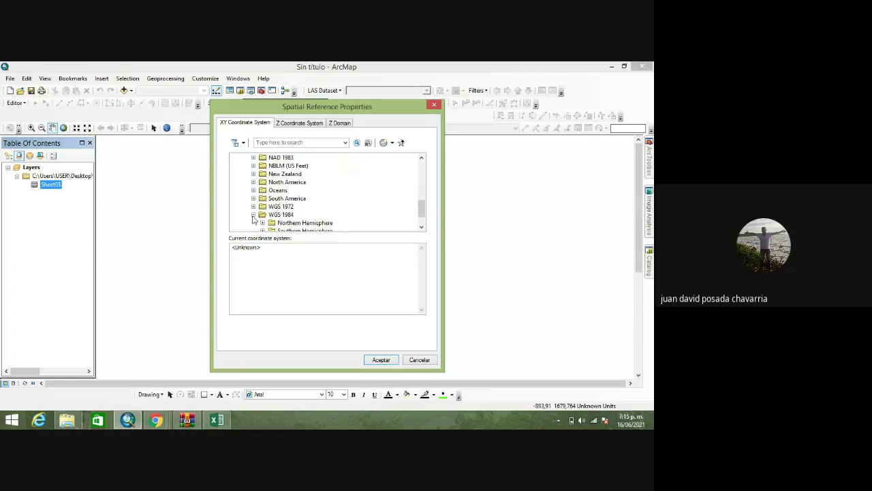
{"action": "left_click", "coordinate": [252, 215]}
{"action": "scroll", "coordinate": [286, 214], "scroll_direction": "up", "scroll_amount": 1}
{"action": "scroll", "coordinate": [289, 214], "scroll_direction": "down", "scroll_amount": 1}
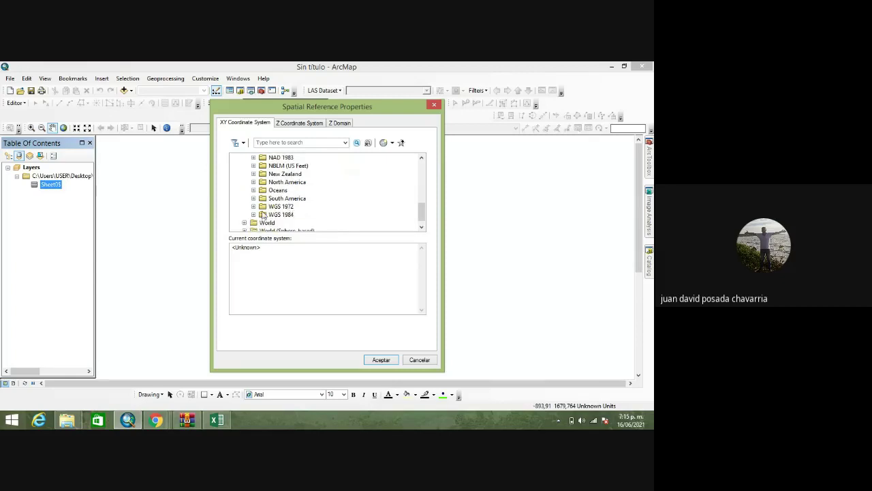
{"action": "scroll", "coordinate": [264, 215], "scroll_direction": "down", "scroll_amount": 1}
{"action": "left_click", "coordinate": [254, 190]}
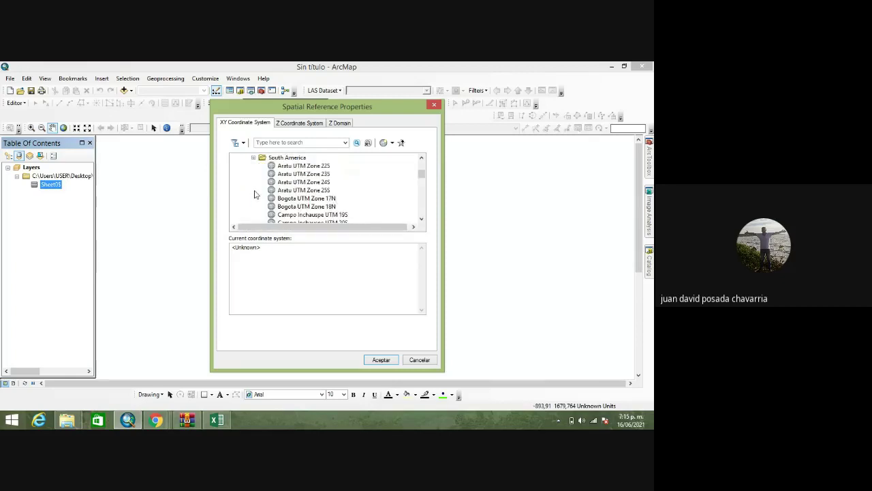
{"action": "scroll", "coordinate": [353, 199], "scroll_direction": "down", "scroll_amount": 1}
{"action": "mouse_move", "coordinate": [423, 180]}
{"action": "left_mouse_down"}
{"action": "mouse_move", "coordinate": [422, 168]}
{"action": "mouse_move", "coordinate": [423, 195]}
{"action": "left_mouse_up"}
{"action": "left_click_drag", "start_coordinate": [422, 198], "coordinate": [423, 179]}
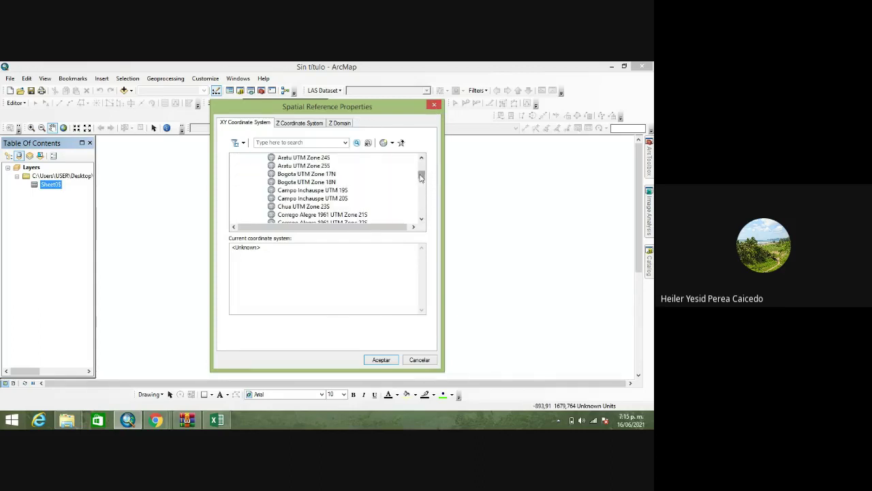
{"action": "left_click_drag", "start_coordinate": [423, 176], "coordinate": [423, 159]}
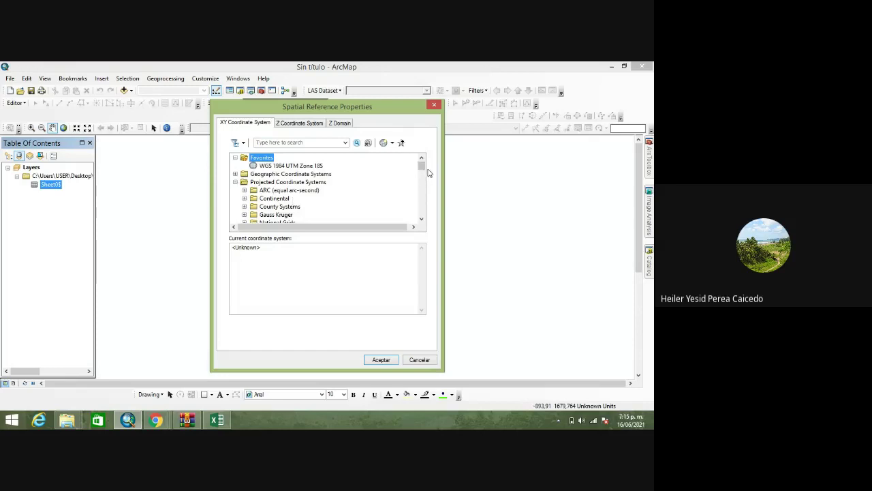
- Collapse the UTM group and expand National Grids in the projected coordinate systems list
{"action": "scroll", "coordinate": [421, 165], "scroll_direction": "down", "scroll_amount": 2}
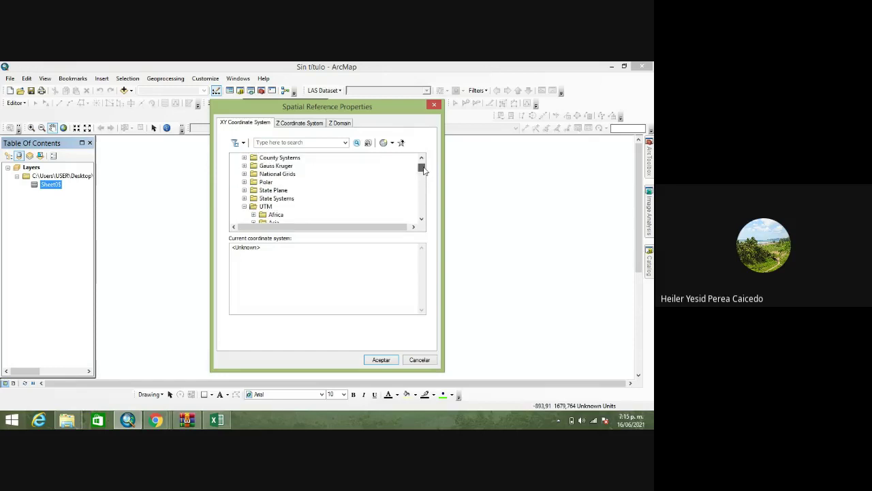
{"action": "left_click", "coordinate": [244, 174]}
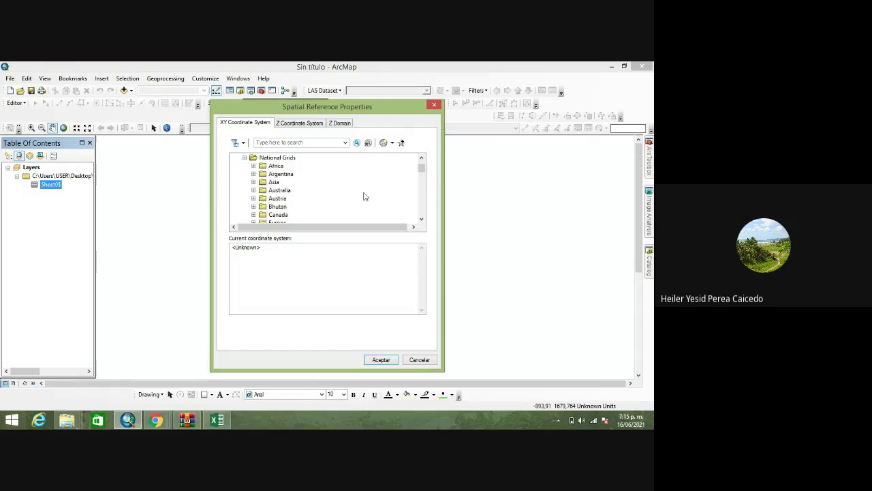
{"action": "left_click", "coordinate": [244, 157]}
{"action": "scroll", "coordinate": [281, 194], "scroll_direction": "down", "scroll_amount": 1}
{"action": "scroll", "coordinate": [280, 194], "scroll_direction": "down", "scroll_amount": 1}
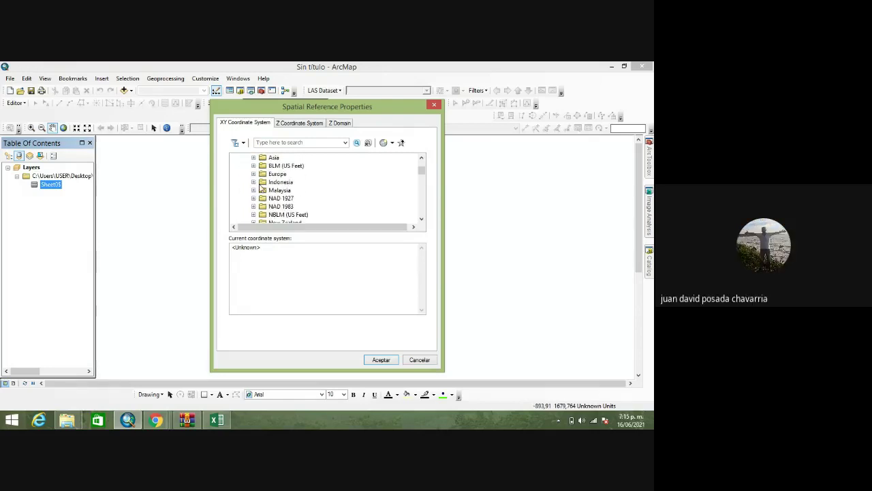
{"action": "scroll", "coordinate": [280, 194], "scroll_direction": "up", "scroll_amount": 1}
{"action": "left_click", "coordinate": [244, 165]}
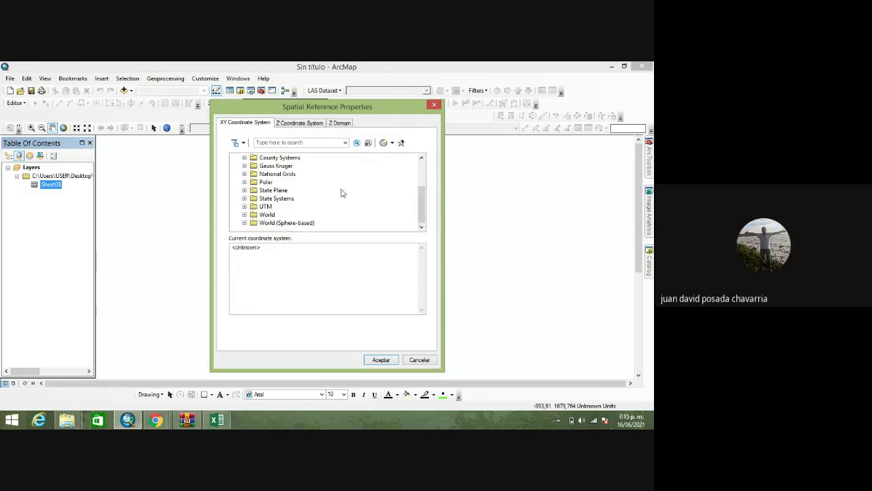
{"action": "left_click", "coordinate": [244, 174]}
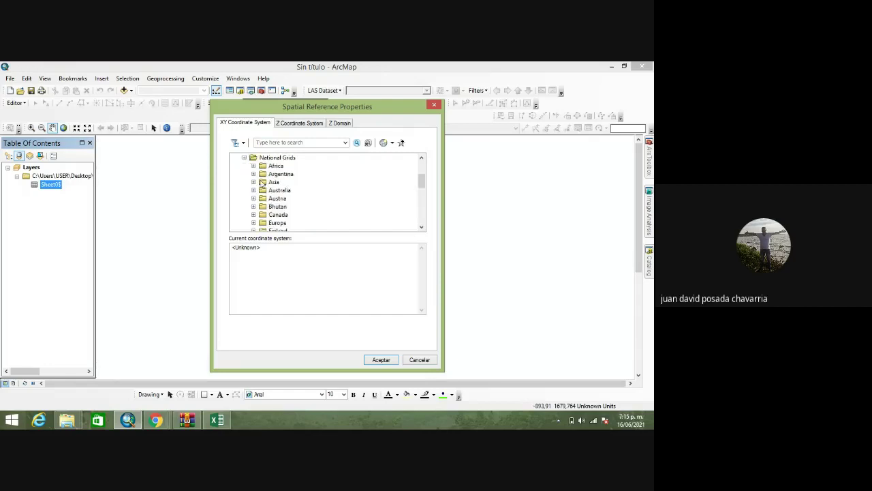
- Expand South America > Colombia and scroll down to the MAGNA Colombia entries
{"action": "left_click_drag", "start_coordinate": [419, 181], "coordinate": [423, 211]}
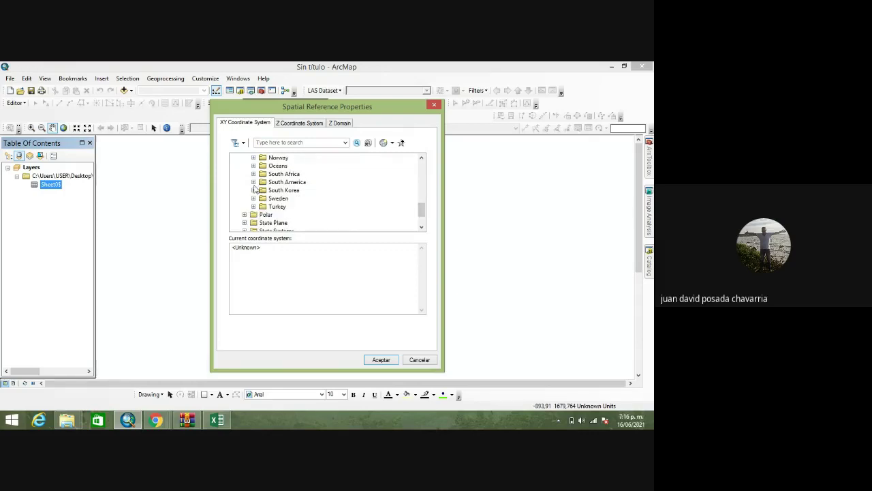
{"action": "left_click", "coordinate": [254, 182]}
{"action": "left_click_drag", "start_coordinate": [422, 199], "coordinate": [422, 213]}
{"action": "left_click", "coordinate": [262, 190]}
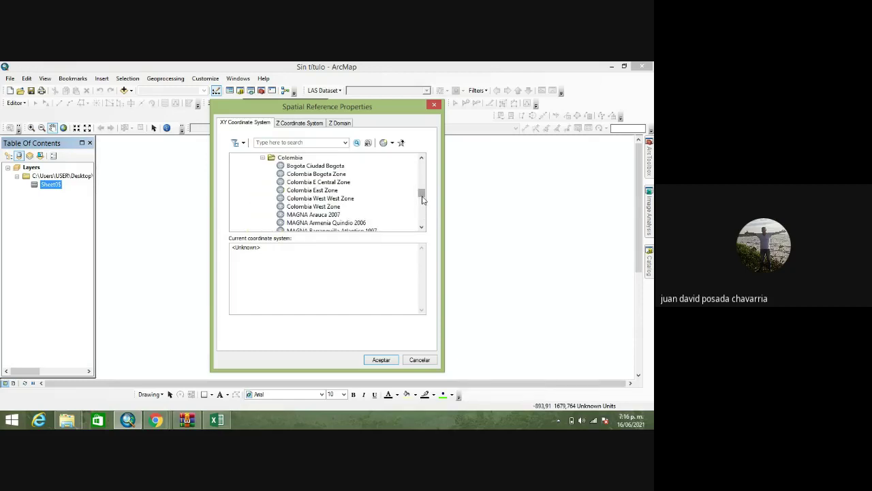
{"action": "left_click_drag", "start_coordinate": [423, 199], "coordinate": [424, 205]}
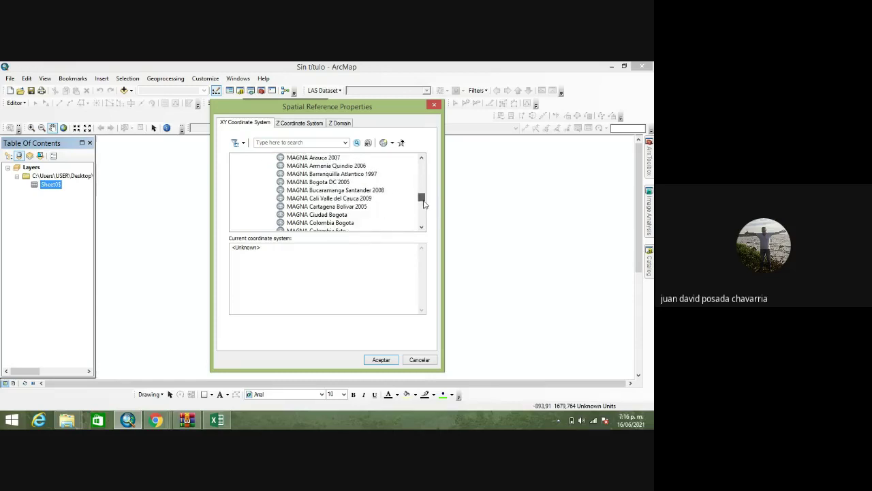
{"action": "left_click_drag", "start_coordinate": [424, 205], "coordinate": [425, 205]}
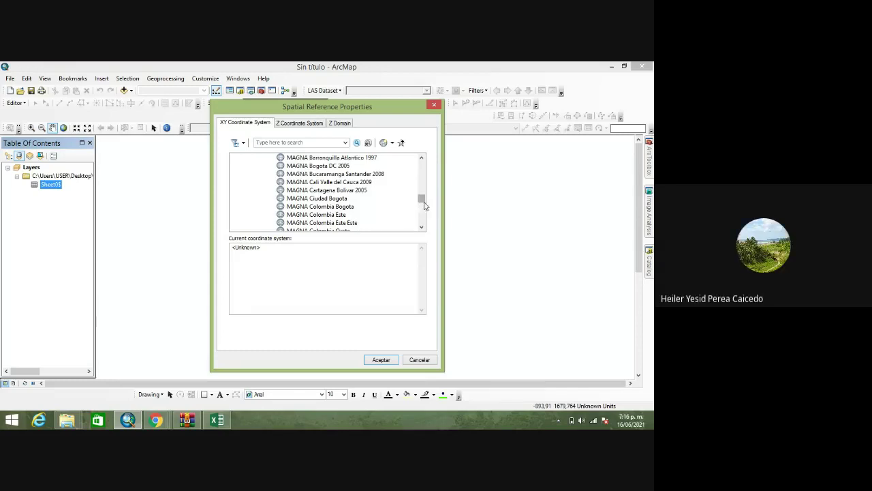
{"action": "left_click", "coordinate": [422, 228]}
{"action": "left_click", "coordinate": [422, 228]}
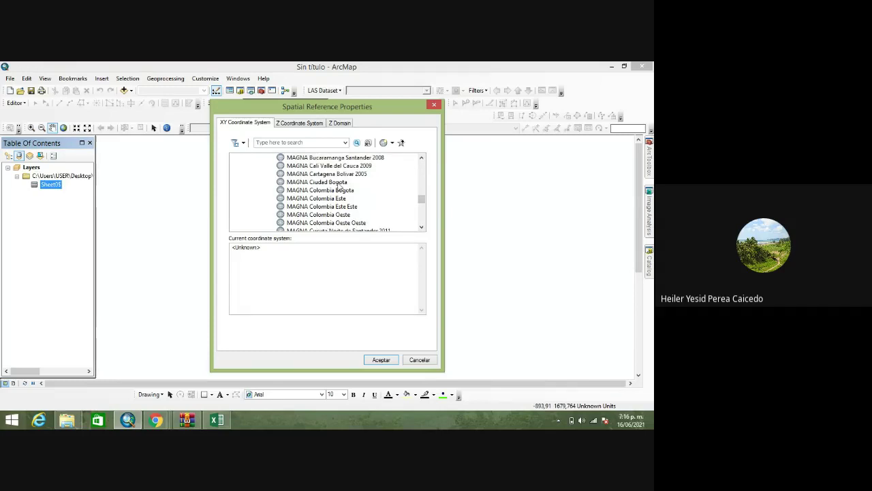
- Select MAGNA Colombia Bogota as the XY coordinate system and add it to favorites
{"action": "left_click", "coordinate": [344, 191]}
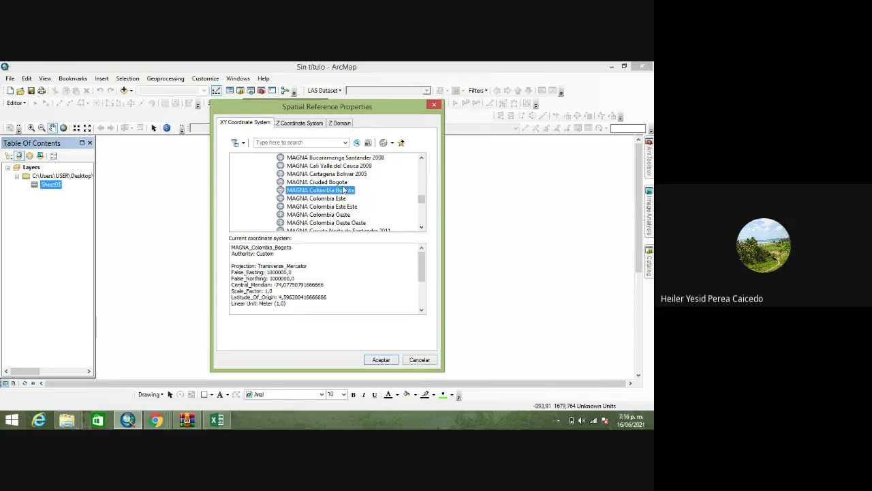
{"action": "left_click_drag", "start_coordinate": [422, 199], "coordinate": [422, 219]}
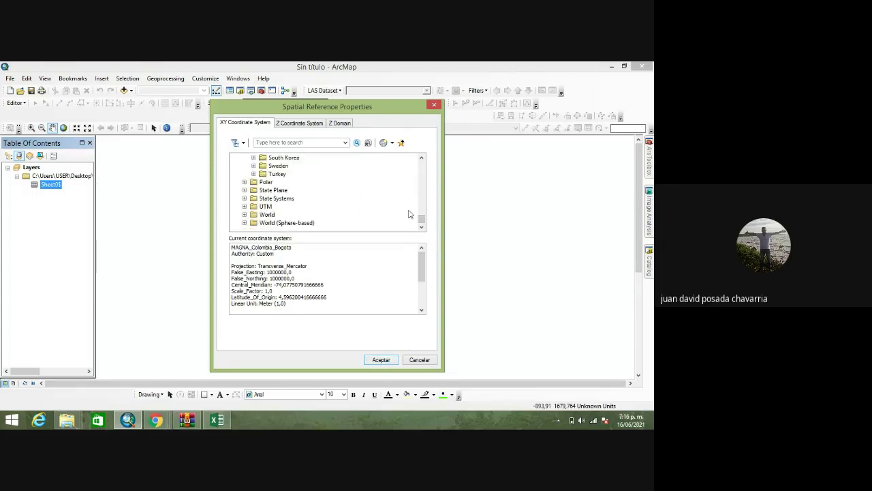
{"action": "left_click_drag", "start_coordinate": [422, 222], "coordinate": [422, 212]}
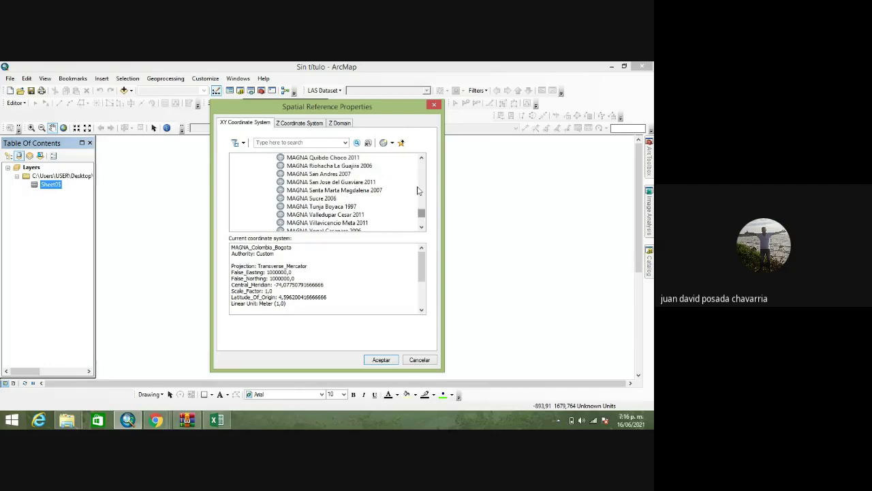
{"action": "left_click", "coordinate": [401, 143]}
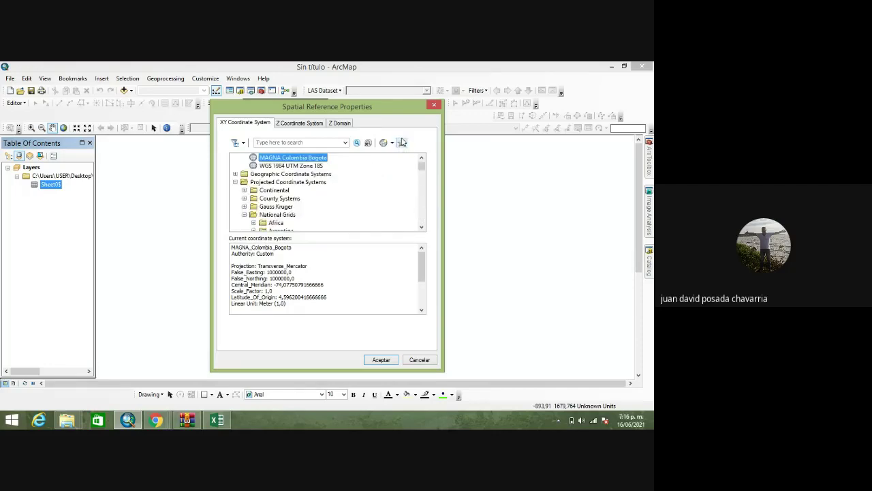
- Confirm the XY display and accept the Object-ID warning to add Sheet0$ Events
{"action": "left_click", "coordinate": [382, 360]}
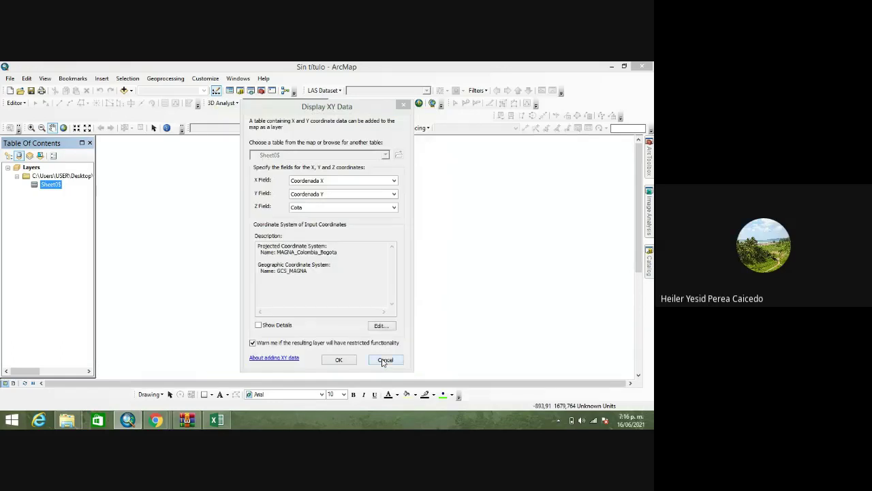
{"action": "left_click", "coordinate": [340, 361]}
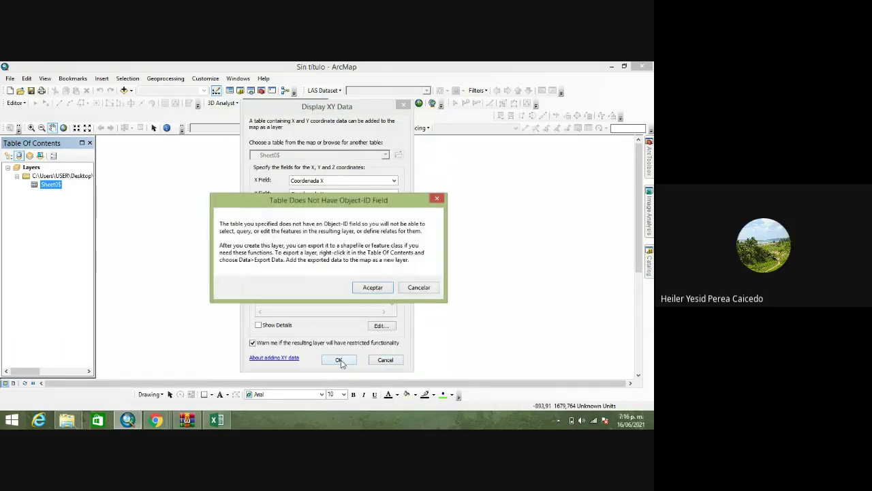
{"action": "left_click", "coordinate": [379, 289]}
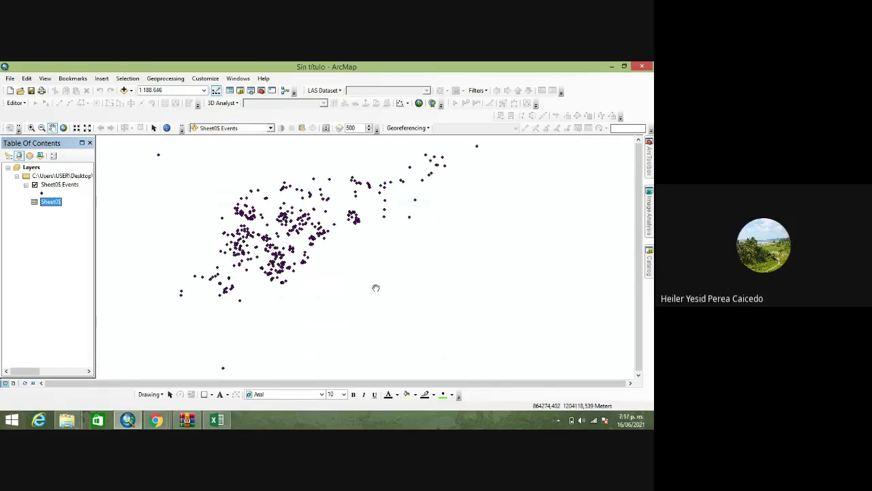
- Export Sheet0$ Events data with the default output and dismiss the 'Output name is not valid' error
{"action": "right_click", "coordinate": [60, 185]}
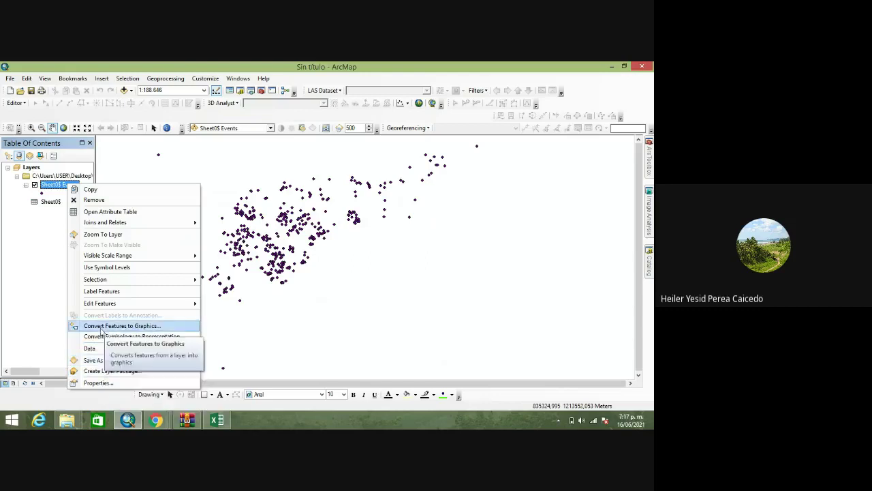
{"action": "mouse_move", "coordinate": [102, 349]}
{"action": "left_click", "coordinate": [227, 356]}
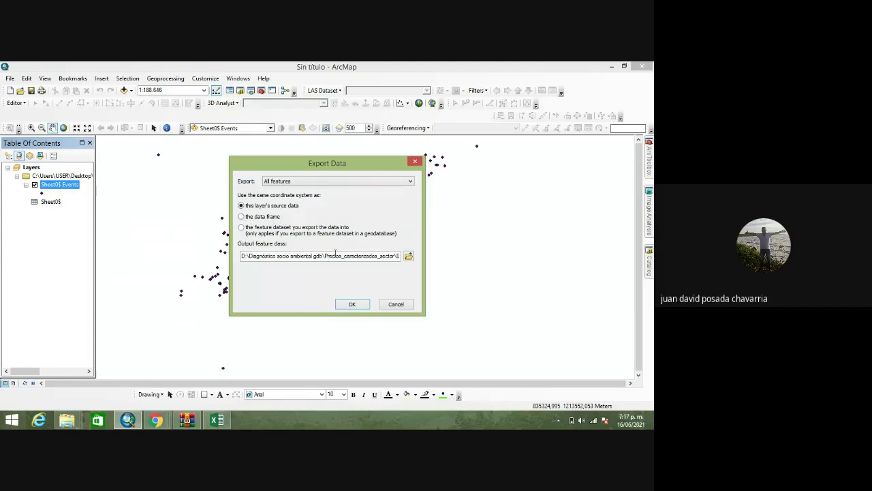
{"action": "left_click", "coordinate": [361, 305]}
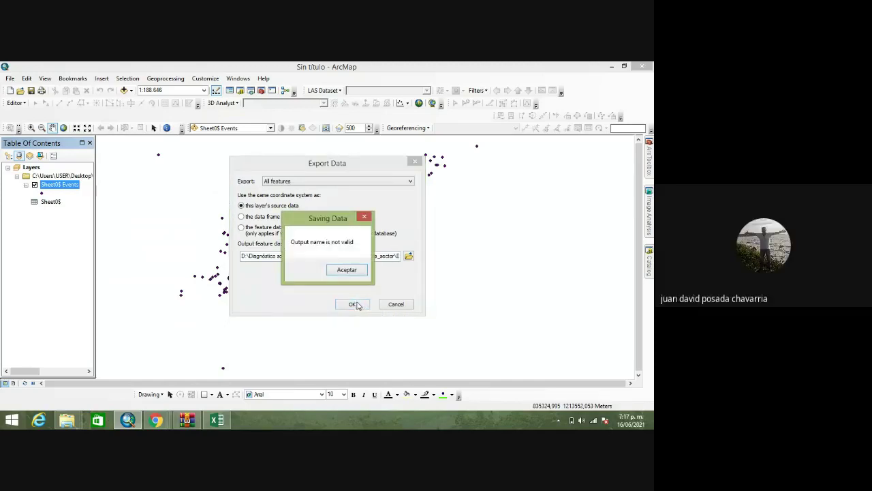
{"action": "left_click", "coordinate": [350, 272]}
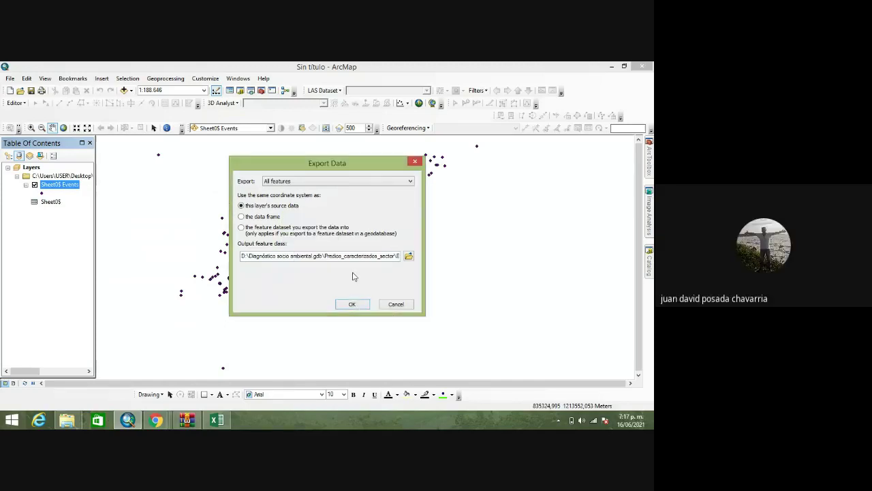
{"action": "left_click", "coordinate": [408, 256]}
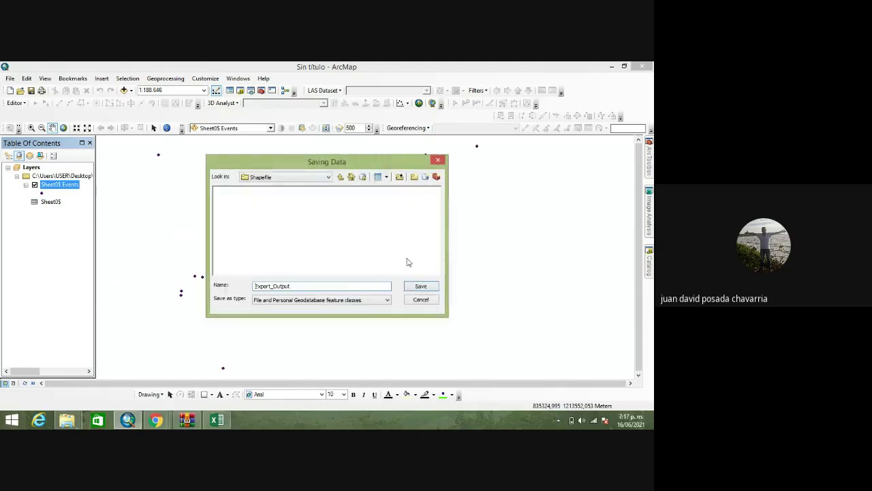
{"action": "left_click", "coordinate": [340, 177]}
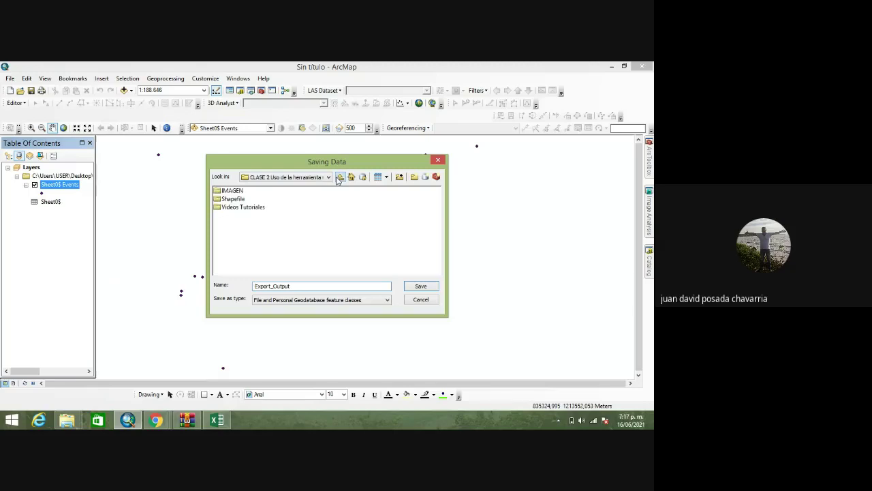
{"action": "left_click", "coordinate": [339, 178]}
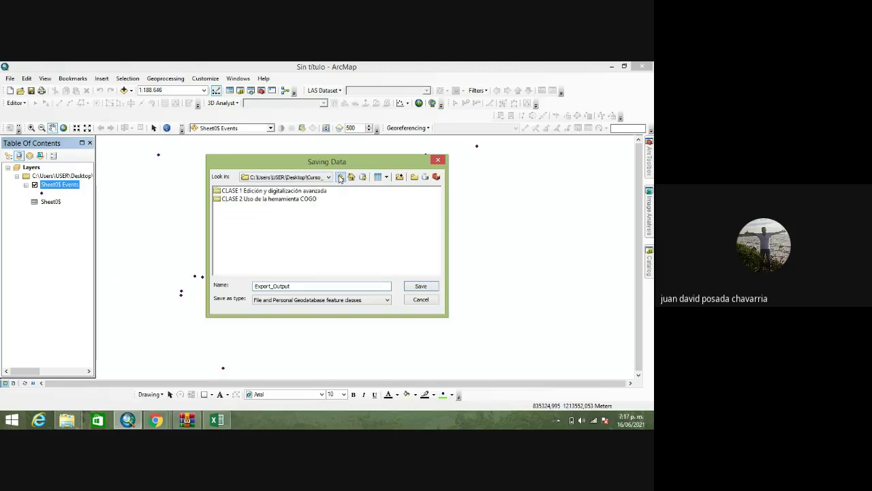
{"action": "left_click", "coordinate": [339, 177]}
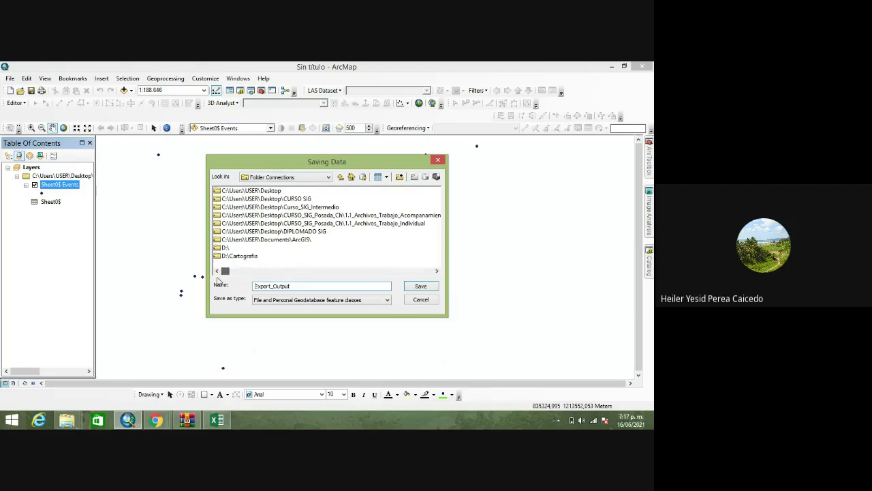
{"action": "left_click", "coordinate": [286, 199]}
{"action": "double_click", "coordinate": [286, 199]}
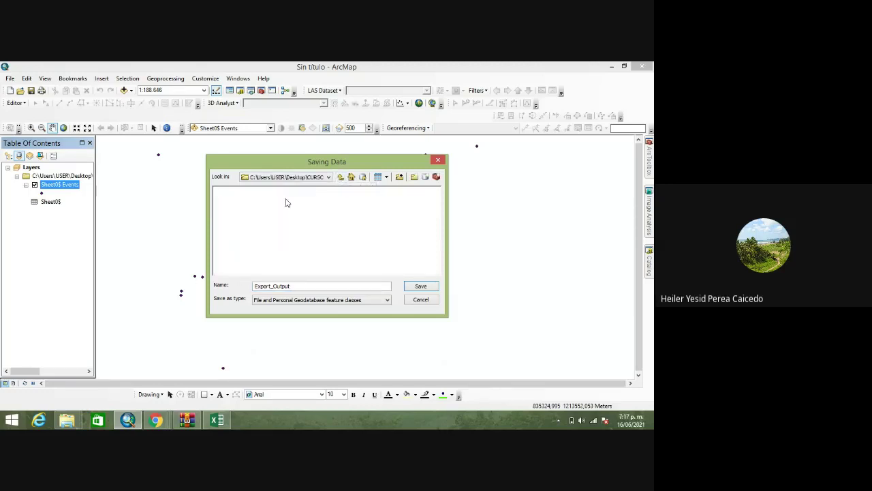
{"action": "left_click", "coordinate": [341, 177]}
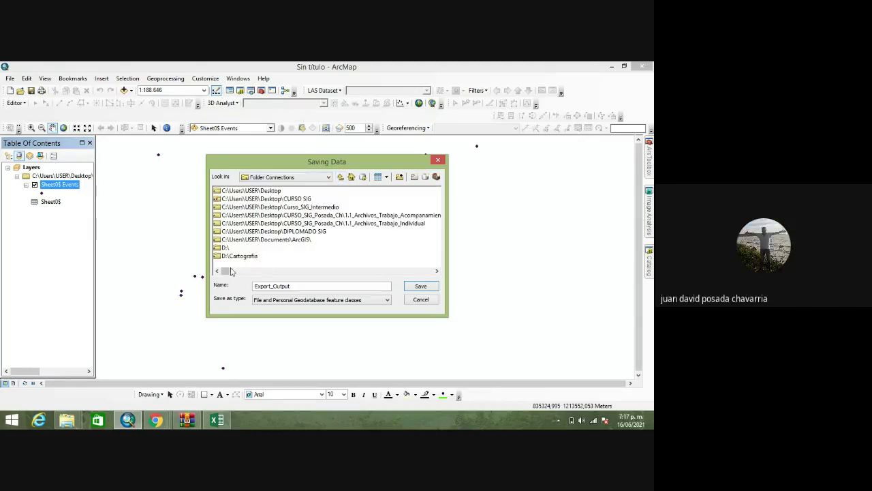
{"action": "left_click_drag", "start_coordinate": [253, 272], "coordinate": [223, 271]}
{"action": "left_click", "coordinate": [399, 177]}
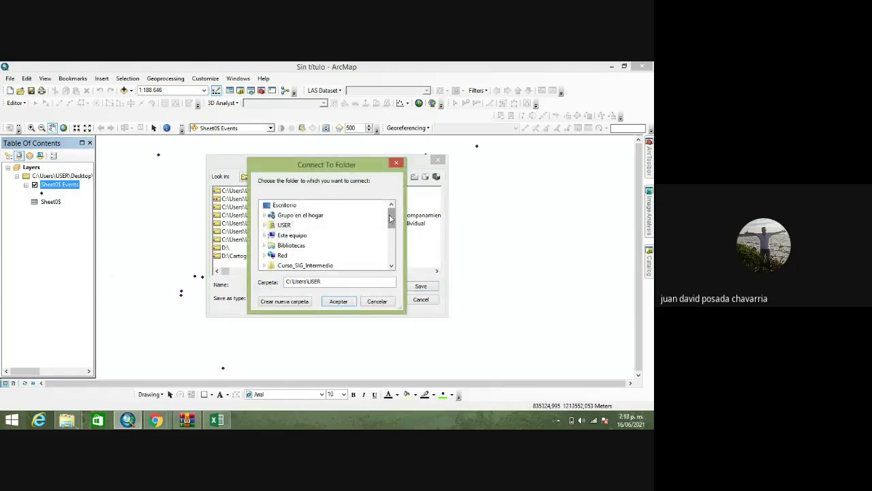
{"action": "left_click", "coordinate": [284, 204]}
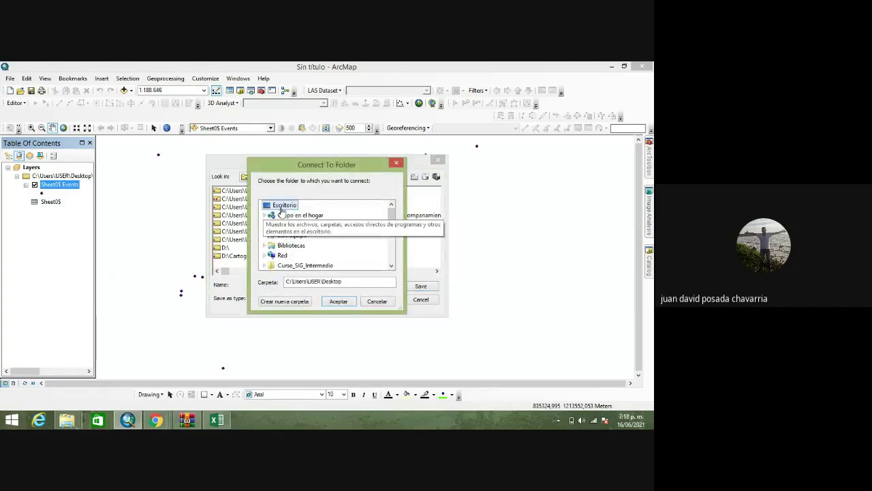
{"action": "left_click", "coordinate": [338, 301]}
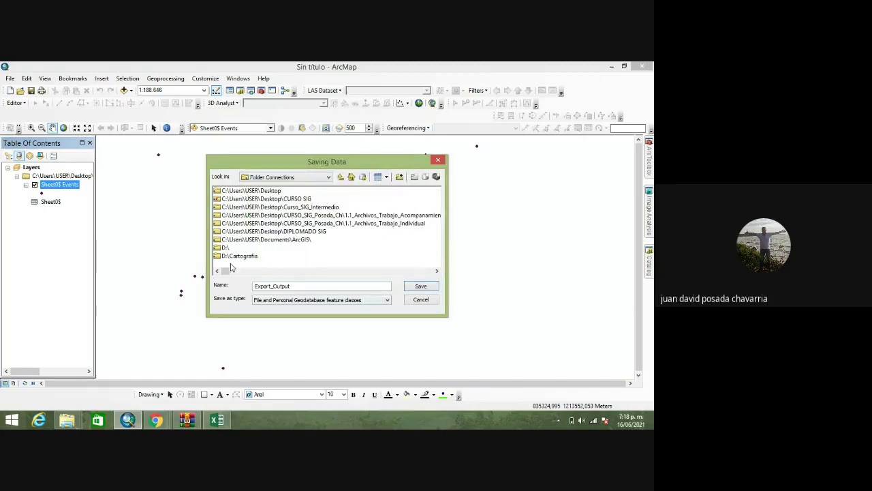
{"action": "left_click", "coordinate": [285, 200]}
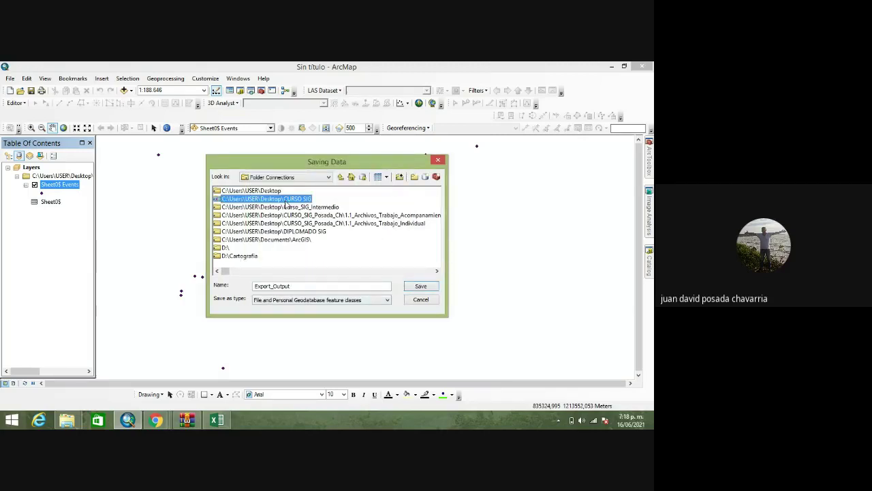
{"action": "left_click", "coordinate": [231, 266]}
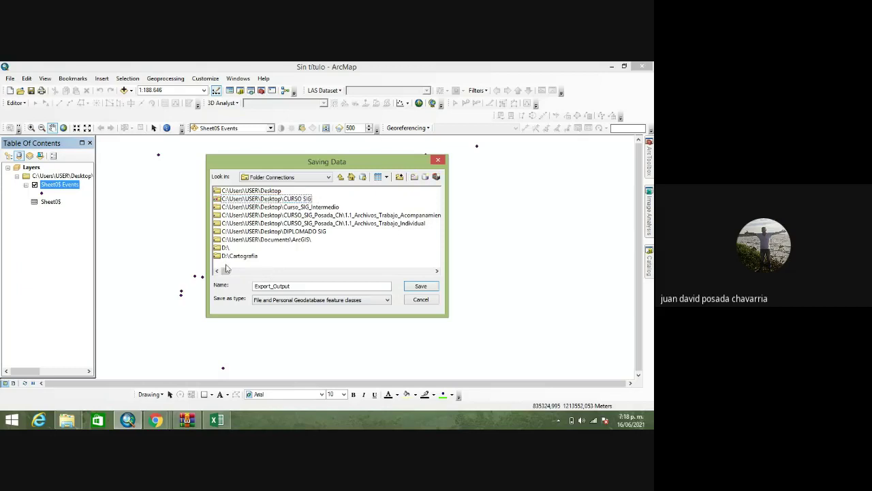
{"action": "left_click_drag", "start_coordinate": [226, 272], "coordinate": [265, 271]}
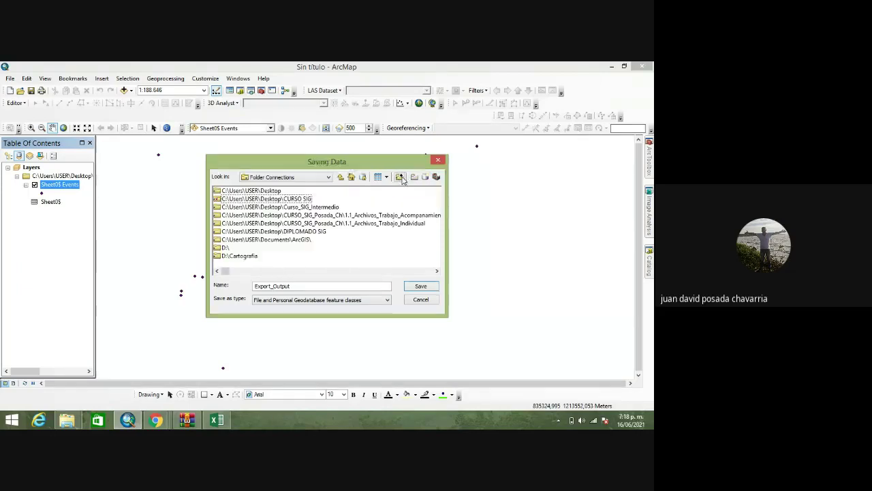
{"action": "left_click", "coordinate": [400, 177]}
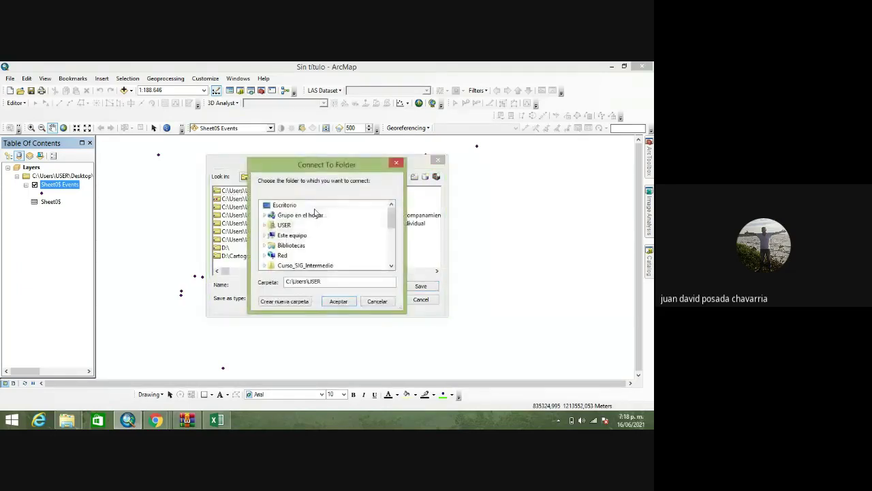
{"action": "left_click", "coordinate": [336, 302]}
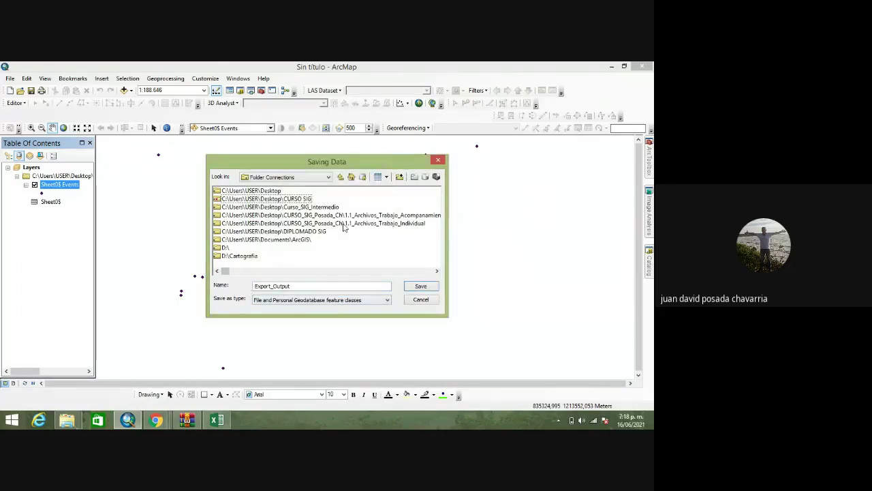
{"action": "double_click", "coordinate": [263, 198]}
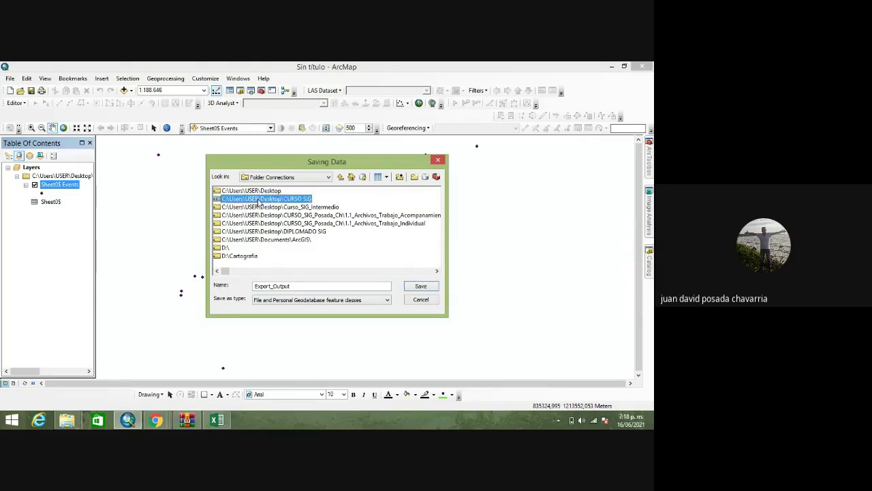
{"action": "left_click", "coordinate": [341, 177]}
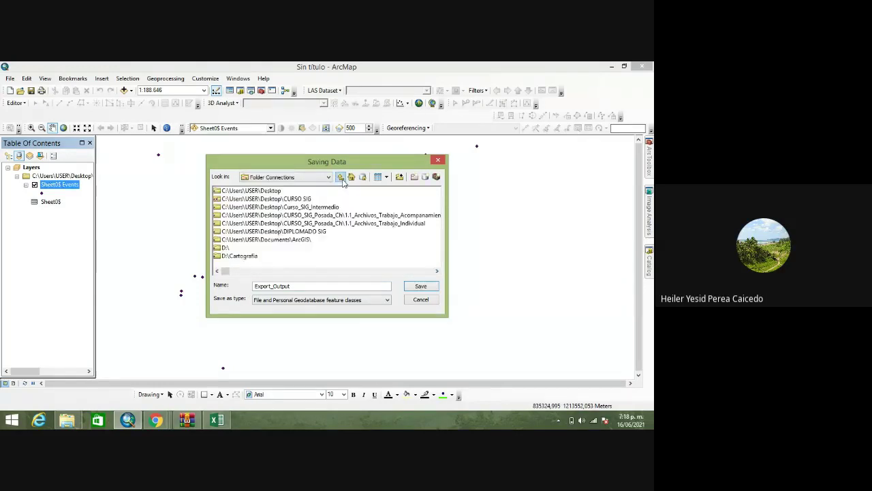
{"action": "left_click", "coordinate": [341, 177]}
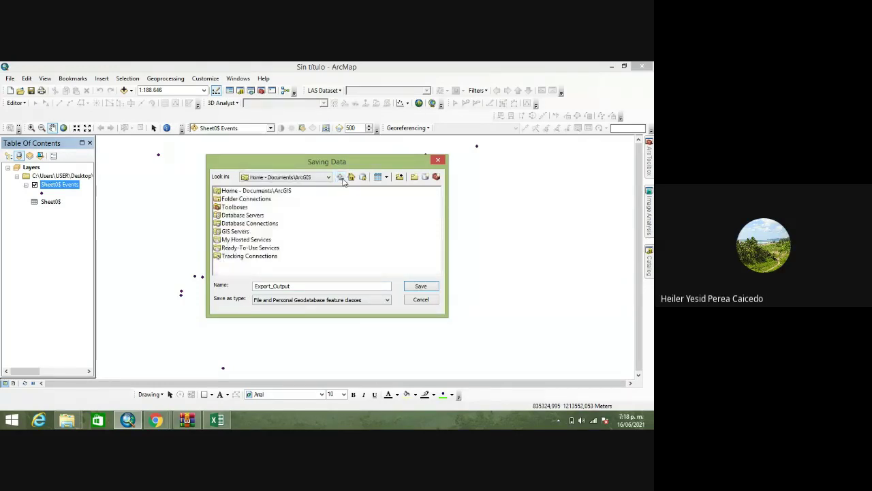
{"action": "left_click", "coordinate": [440, 160]}
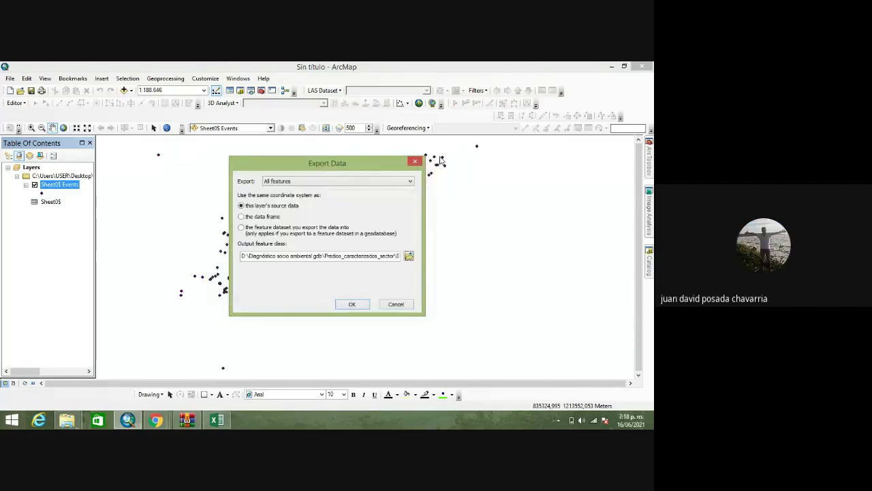
{"action": "left_click", "coordinate": [409, 256]}
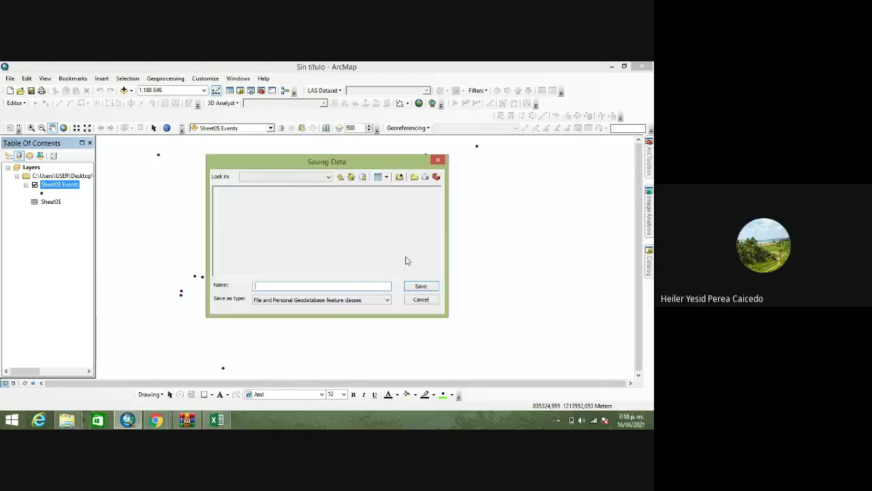
{"action": "left_click", "coordinate": [414, 177]}
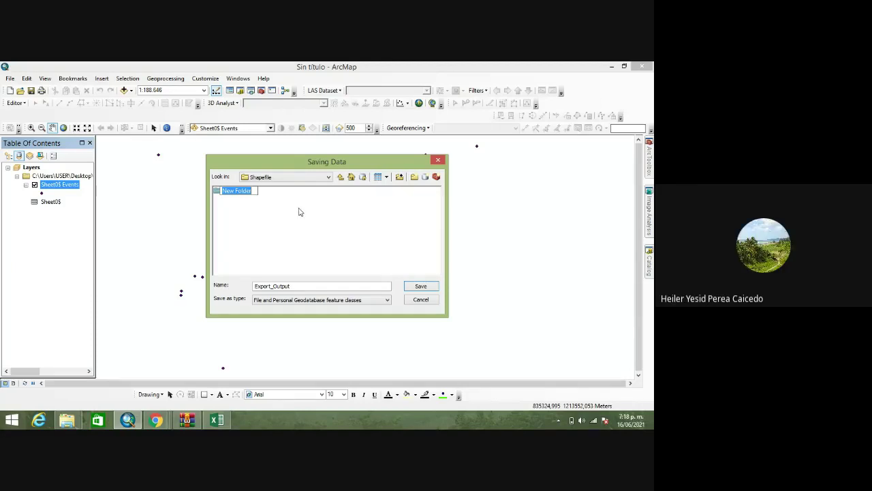
{"action": "key", "text": "BackSpace"}
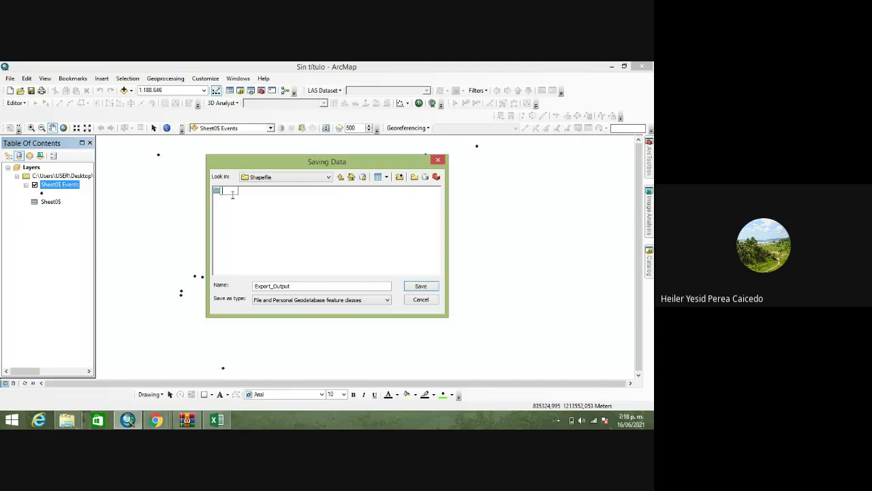
{"action": "left_click", "coordinate": [437, 163]}
{"action": "left_click", "coordinate": [344, 270]}
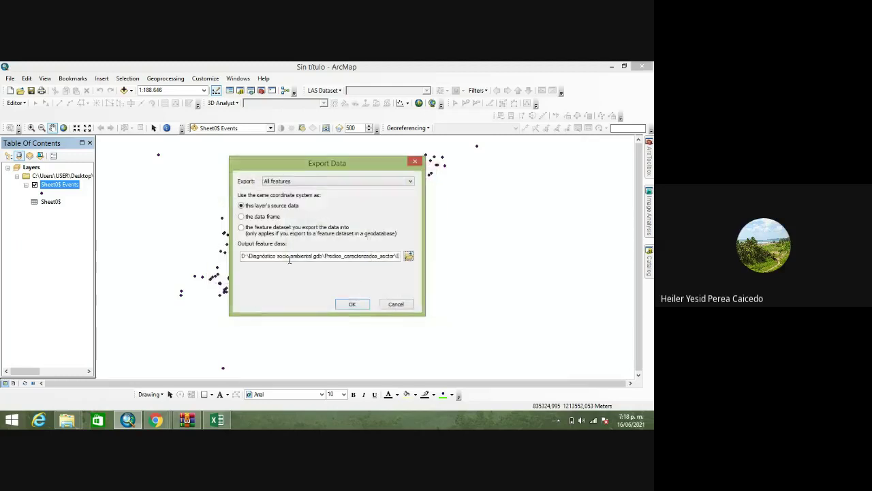
- Try saving the export into New Folder and dismiss the resulting message
{"action": "left_click", "coordinate": [409, 257]}
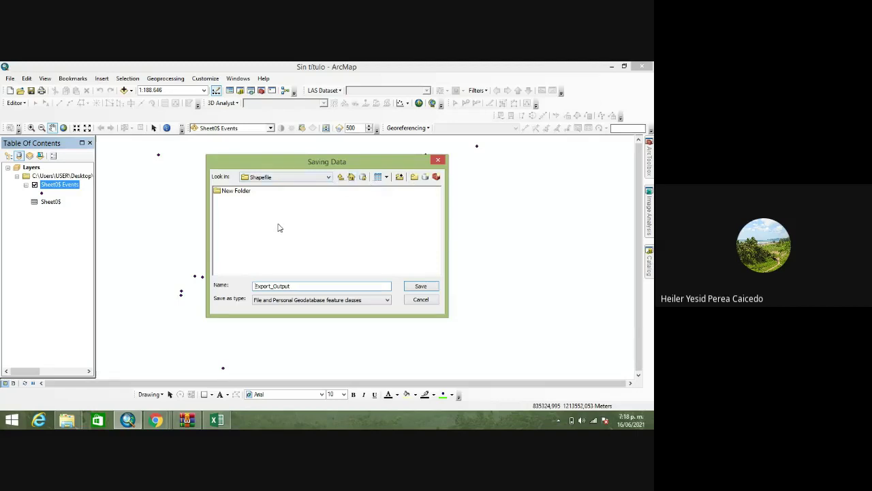
{"action": "double_click", "coordinate": [238, 192]}
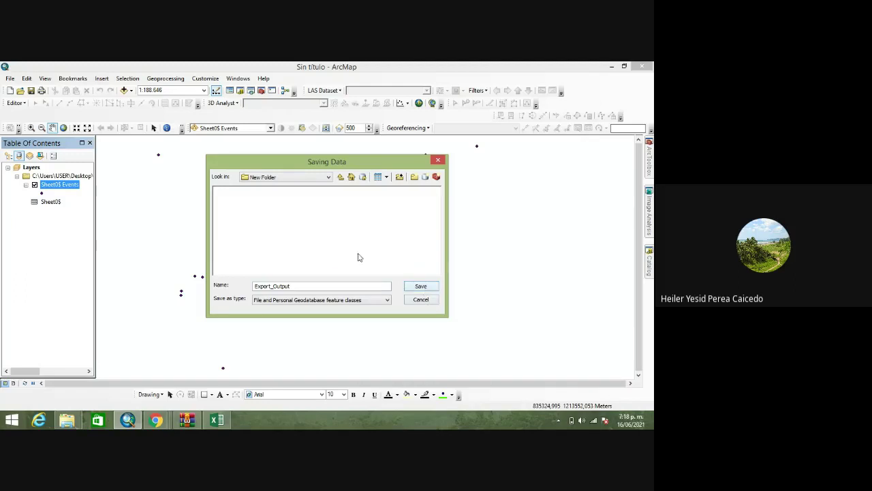
{"action": "left_click", "coordinate": [420, 287]}
{"action": "left_click", "coordinate": [404, 272]}
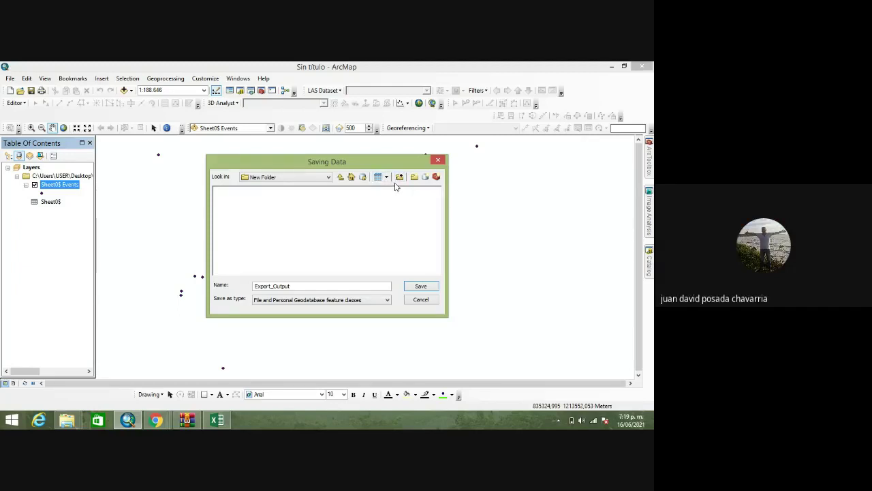
- Go up to Folder Connections, look inside CURSO SIG, and return to the list
{"action": "left_click", "coordinate": [341, 177]}
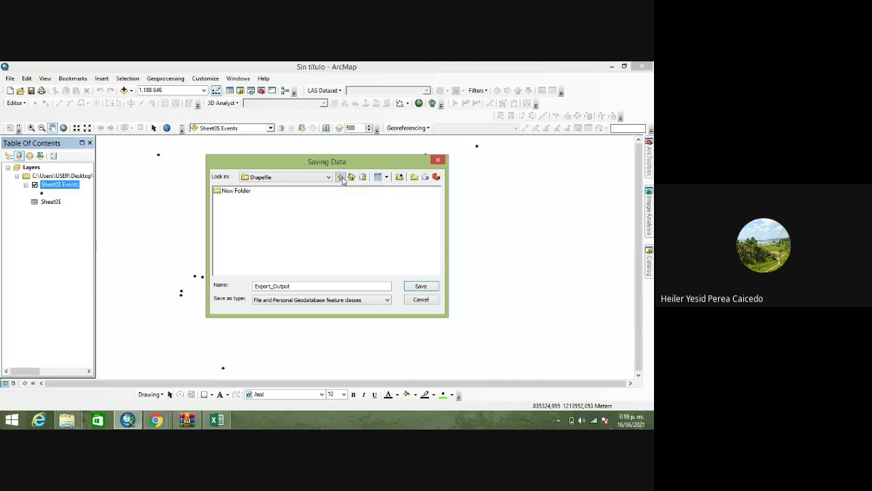
{"action": "left_click", "coordinate": [341, 177]}
{"action": "left_click", "coordinate": [341, 178]}
{"action": "left_click", "coordinate": [341, 177]}
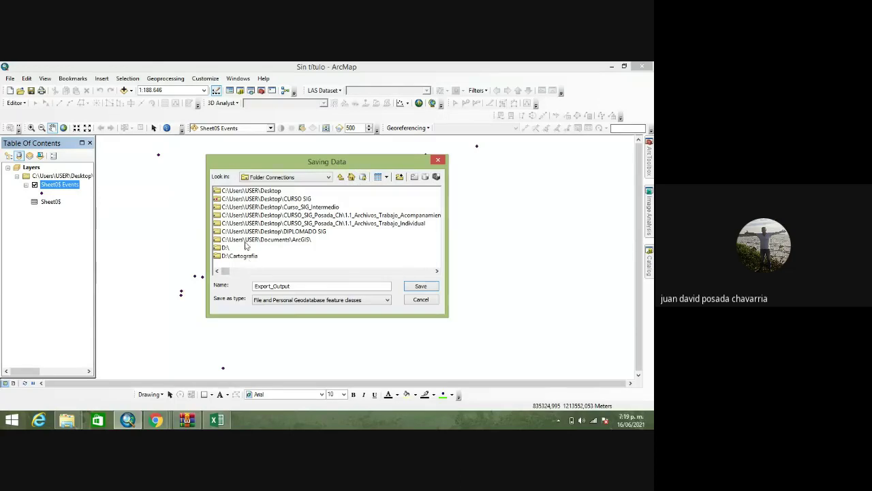
{"action": "double_click", "coordinate": [277, 199]}
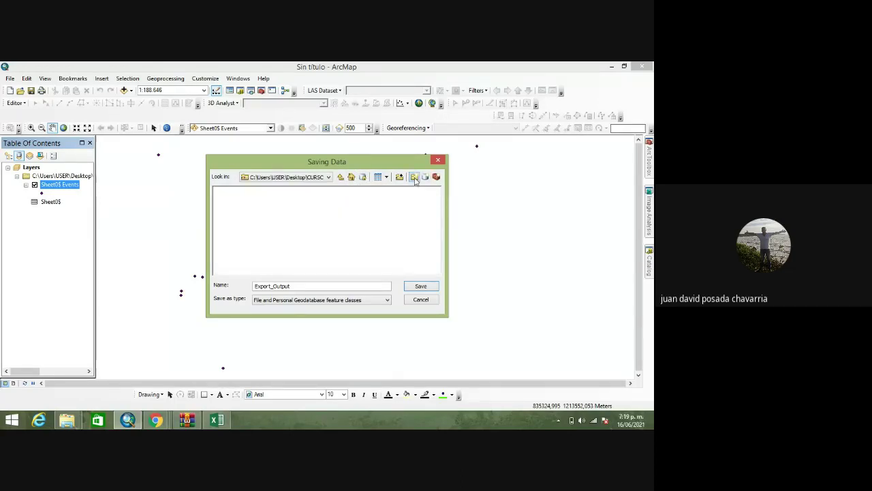
{"action": "left_click", "coordinate": [340, 177]}
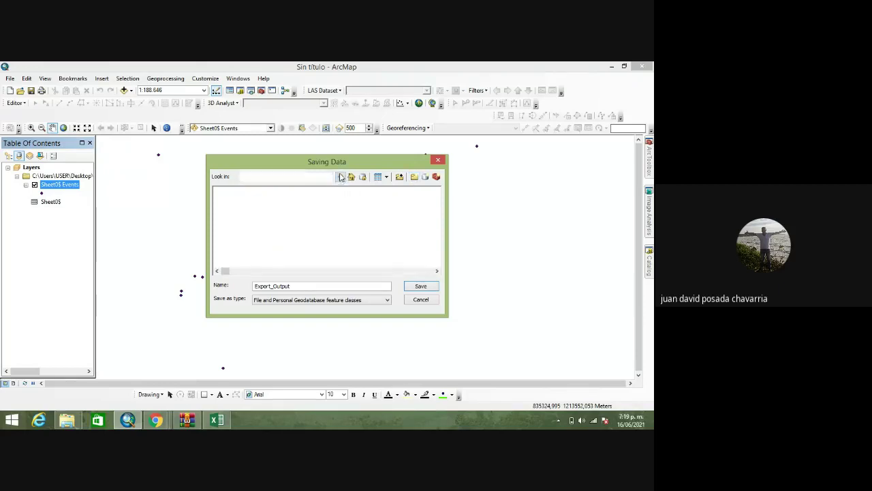
- Connect the desktop folder, then browse into CURSO SIG from Folder Connections
{"action": "left_click", "coordinate": [400, 178]}
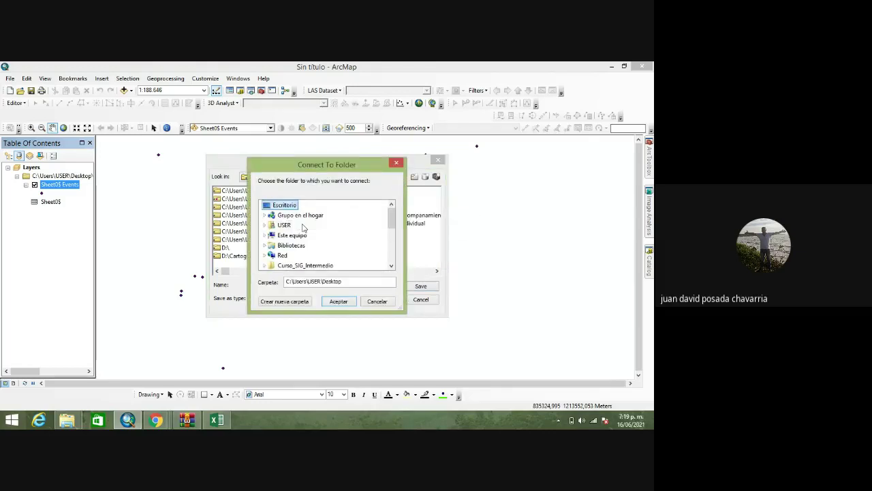
{"action": "mouse_move", "coordinate": [390, 227]}
{"action": "left_mouse_down"}
{"action": "mouse_move", "coordinate": [392, 246]}
{"action": "mouse_move", "coordinate": [392, 217]}
{"action": "left_mouse_up"}
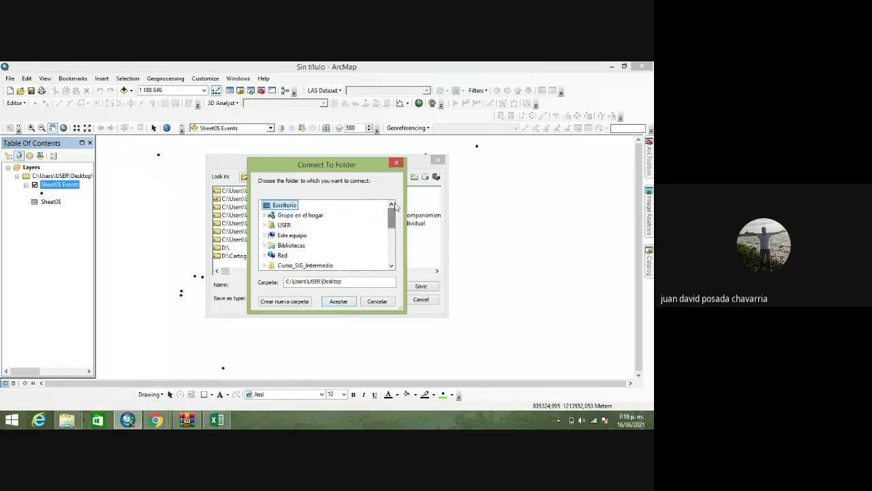
{"action": "left_click", "coordinate": [339, 301]}
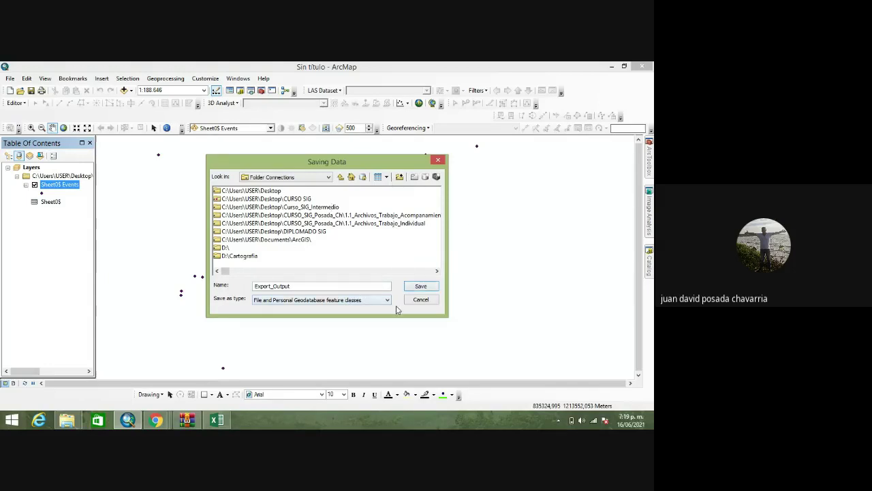
{"action": "double_click", "coordinate": [297, 201]}
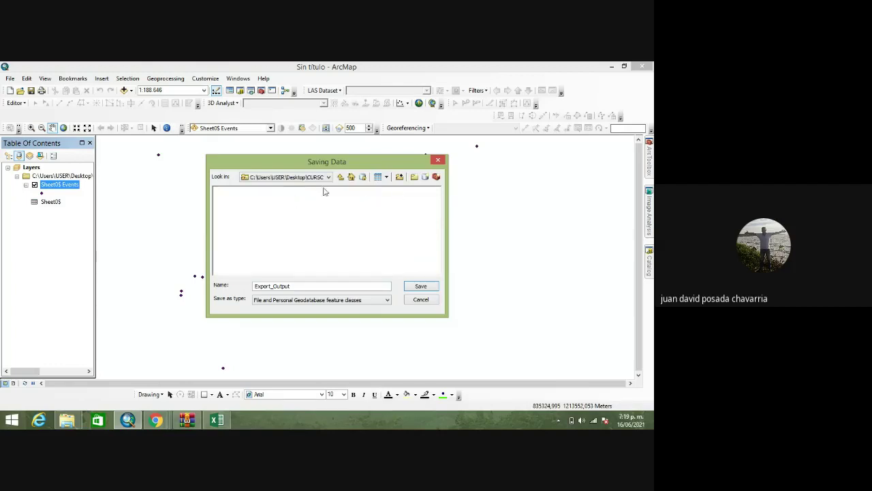
{"action": "left_click", "coordinate": [340, 176]}
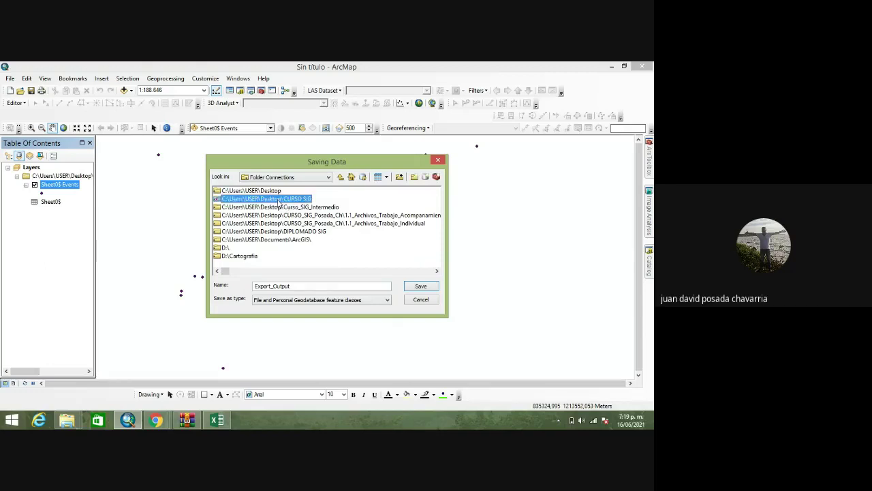
{"action": "double_click", "coordinate": [279, 199]}
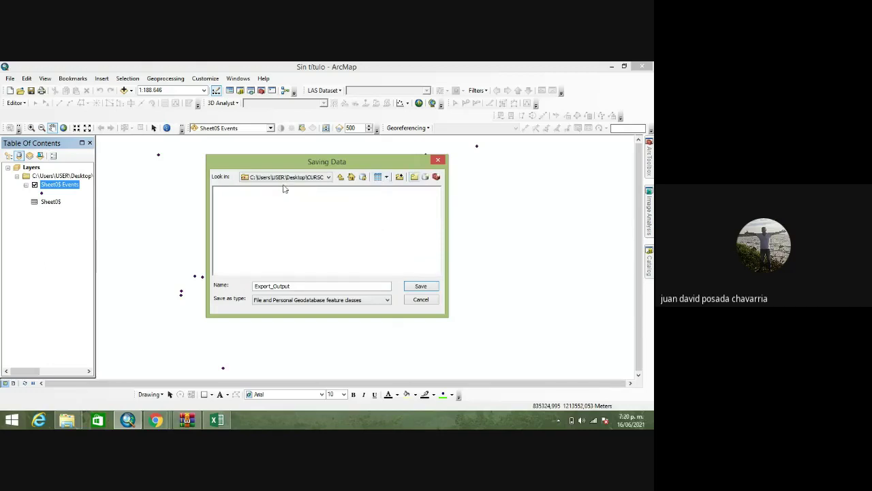
- Add the Escritorio desktop folder as a folder connection
{"action": "left_click", "coordinate": [413, 177]}
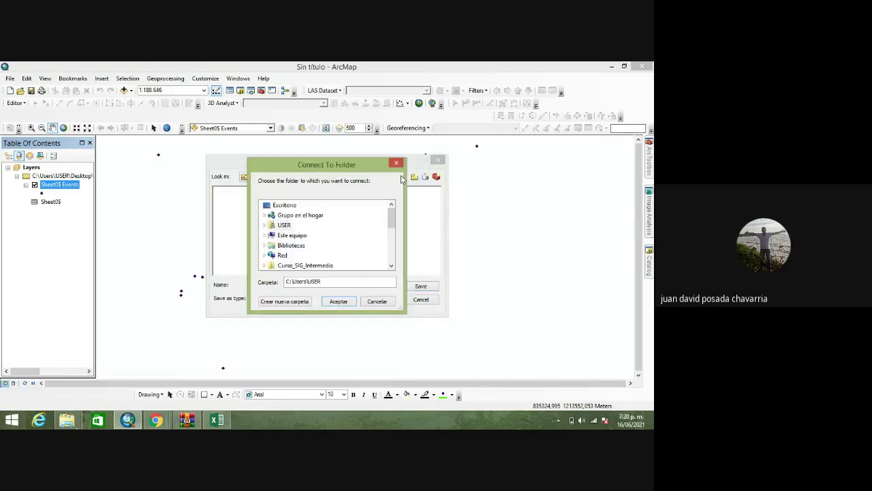
{"action": "left_click", "coordinate": [285, 204]}
{"action": "left_click", "coordinate": [335, 301]}
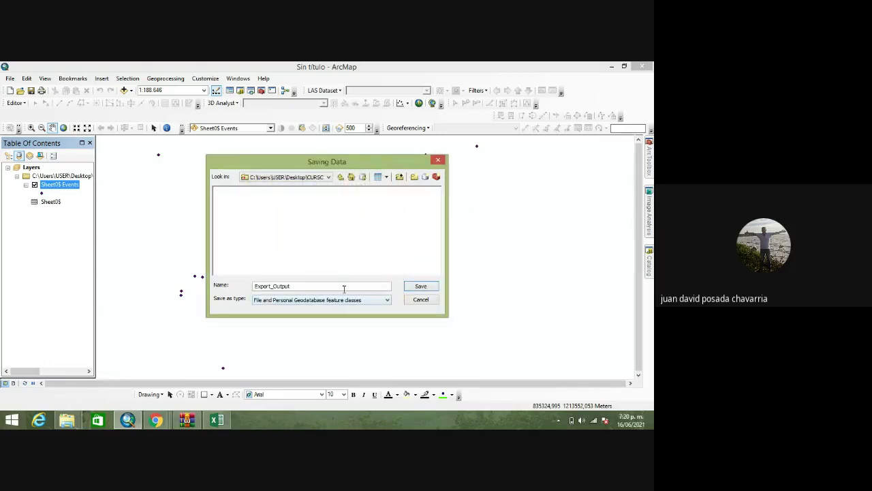
- Close Saving Data and keep All features as the export choice
{"action": "left_click", "coordinate": [438, 160]}
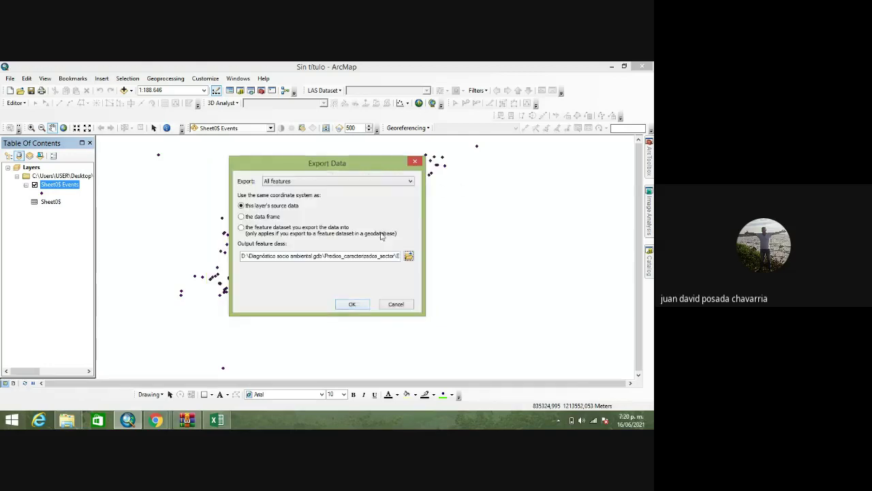
{"action": "left_click", "coordinate": [411, 182]}
{"action": "left_click", "coordinate": [411, 182]}
{"action": "left_click", "coordinate": [411, 181]}
{"action": "left_click", "coordinate": [411, 182]}
- Try twice to save the export into New Folder, dismissing the errors
{"action": "left_click", "coordinate": [408, 256]}
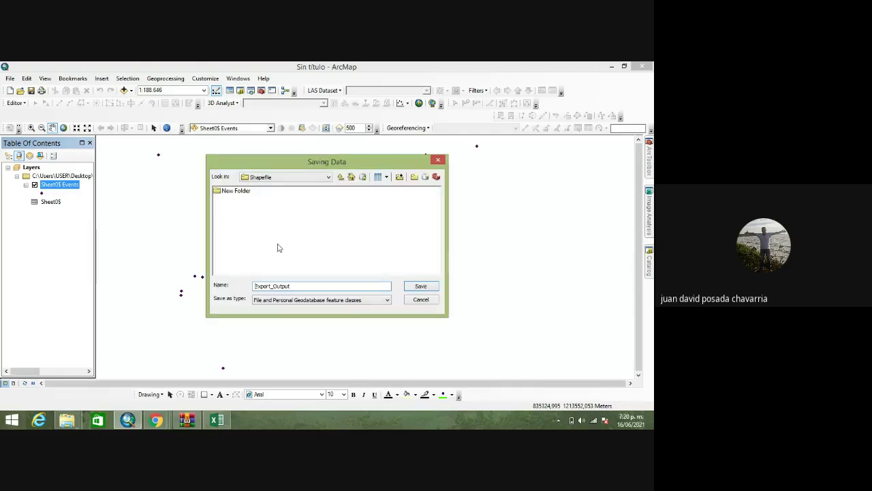
{"action": "double_click", "coordinate": [235, 191]}
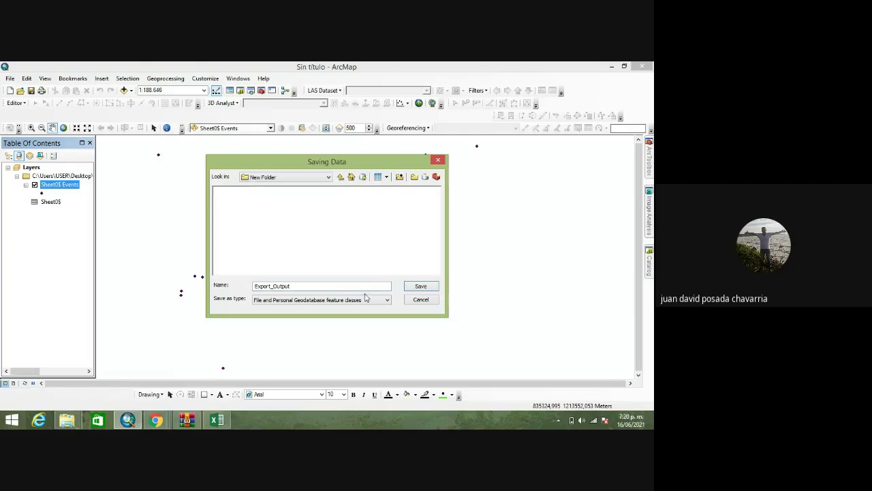
{"action": "left_click", "coordinate": [420, 286]}
{"action": "left_click", "coordinate": [407, 272]}
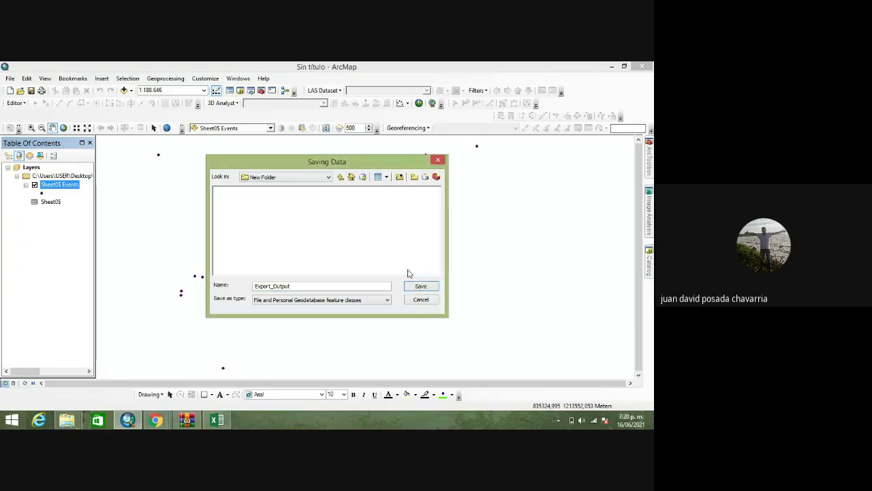
{"action": "left_click", "coordinate": [417, 286]}
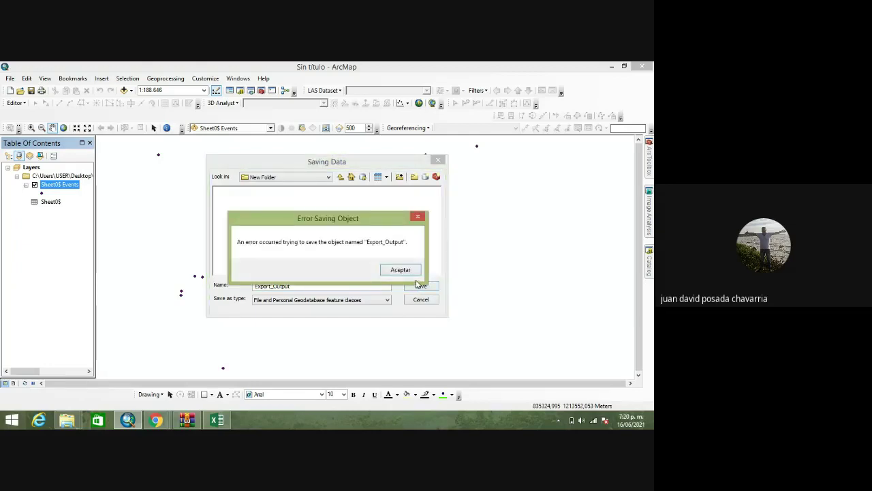
{"action": "left_click", "coordinate": [405, 272]}
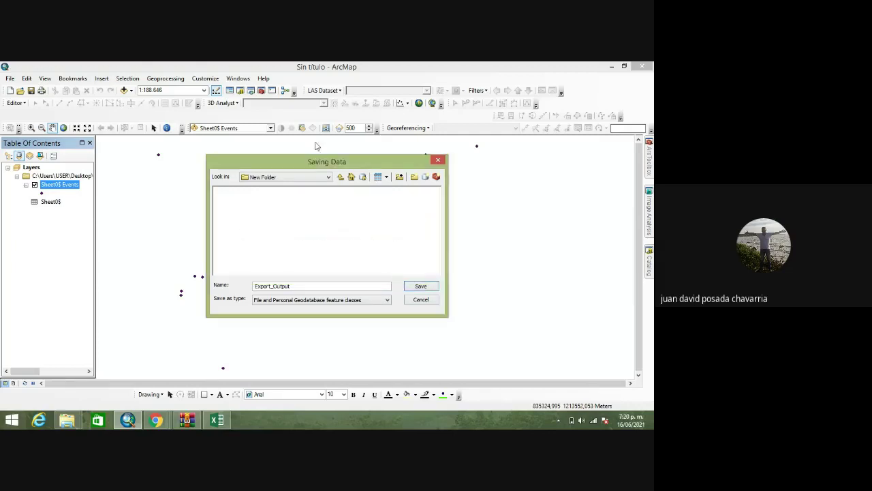
- Create a new folder, dismiss the failed rename, and close Saving Data
{"action": "left_click", "coordinate": [413, 176]}
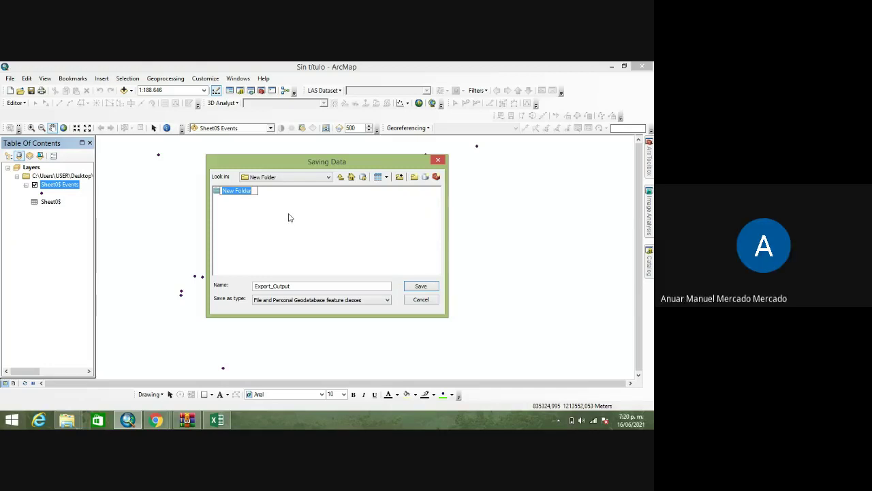
{"action": "key", "text": "BackSpace"}
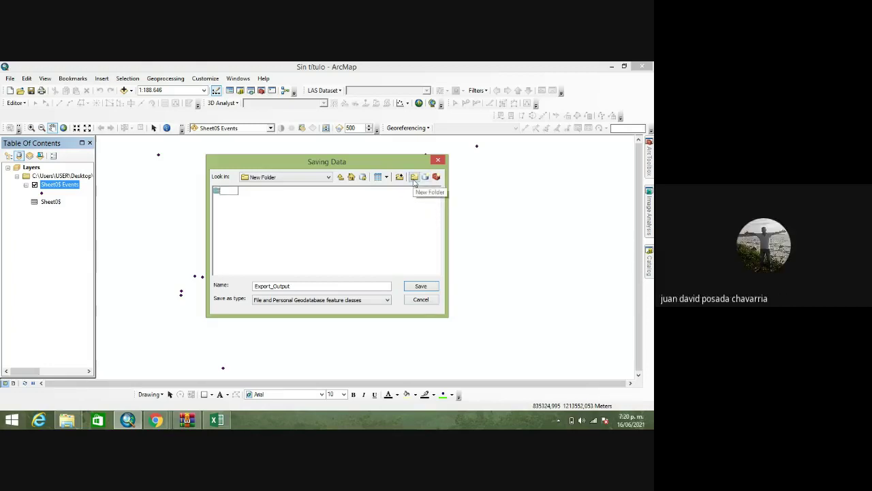
{"action": "left_click", "coordinate": [366, 187]}
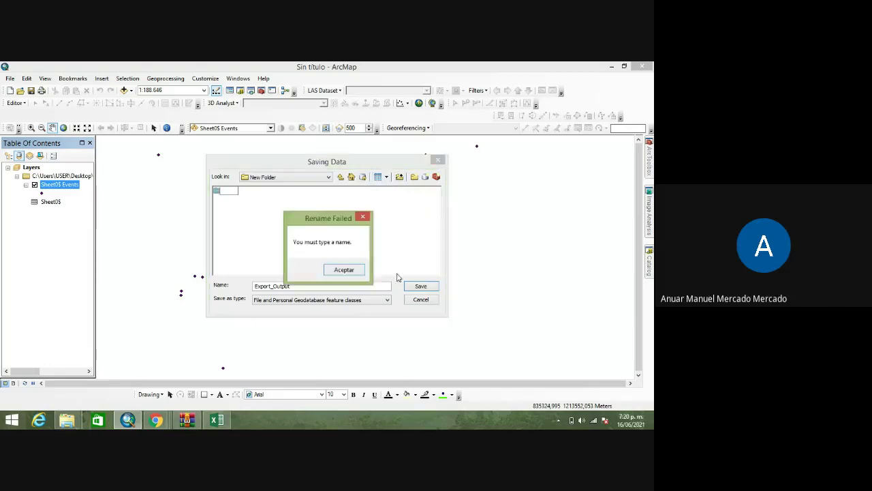
{"action": "left_click", "coordinate": [343, 270]}
{"action": "left_click", "coordinate": [420, 299]}
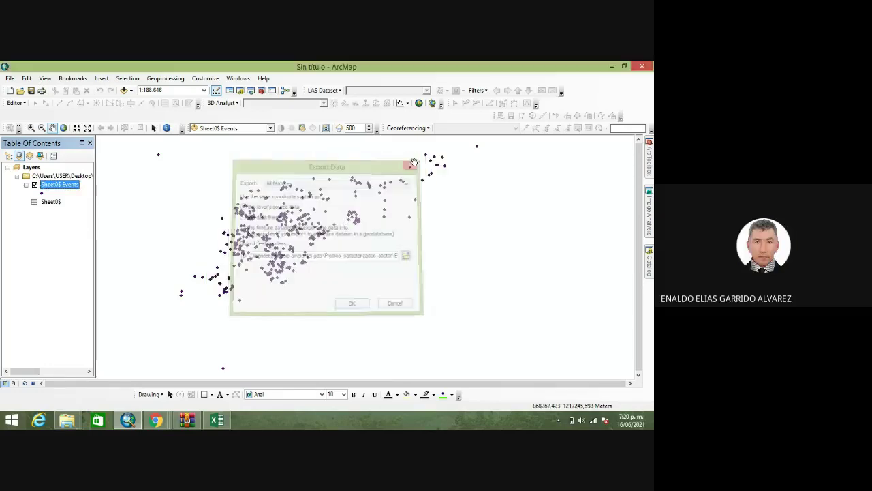
- Cancel the export, then reopen Export Data for the Sheet0$ Events layer
{"action": "left_click", "coordinate": [395, 304]}
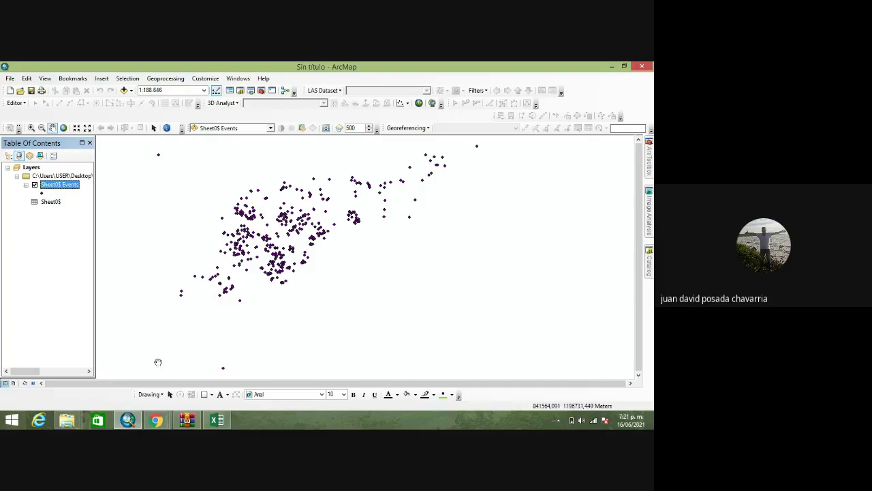
{"action": "right_click", "coordinate": [59, 190]}
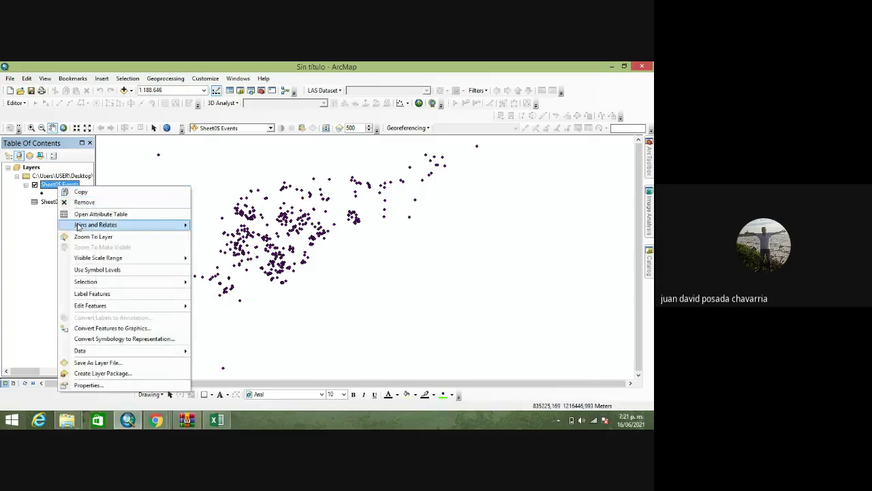
{"action": "left_click", "coordinate": [39, 229]}
{"action": "right_click", "coordinate": [66, 186]}
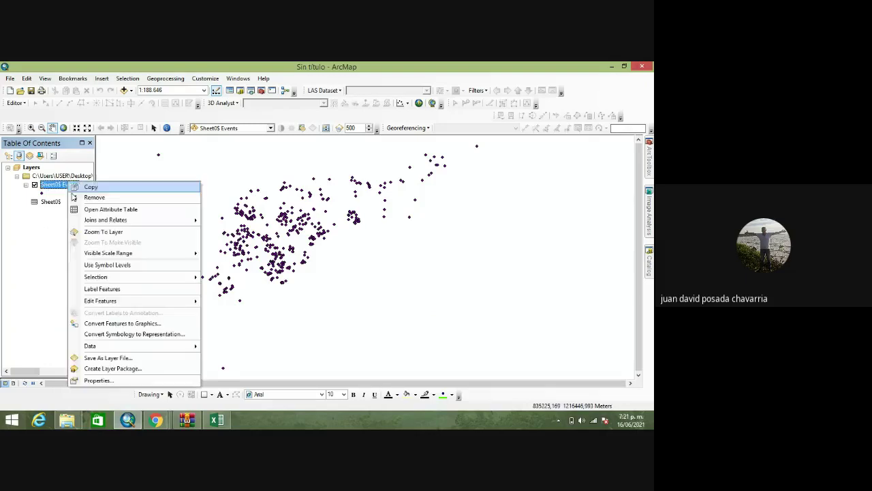
{"action": "mouse_move", "coordinate": [175, 352]}
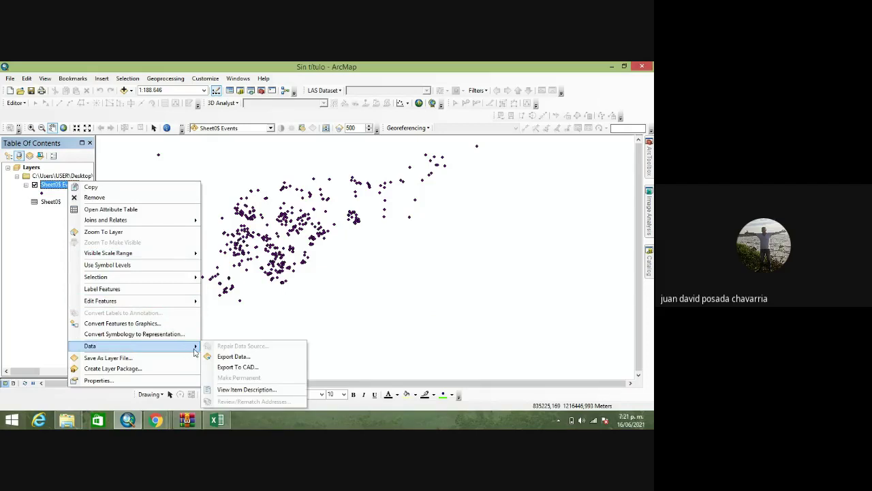
{"action": "left_click", "coordinate": [238, 356]}
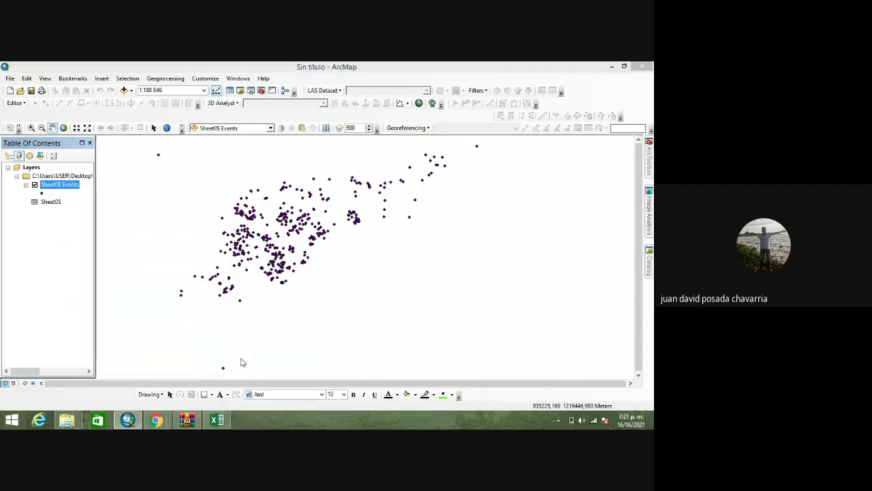
- Bring the Chrome window forward and switch to the Google Meet tab
{"action": "left_click", "coordinate": [156, 419]}
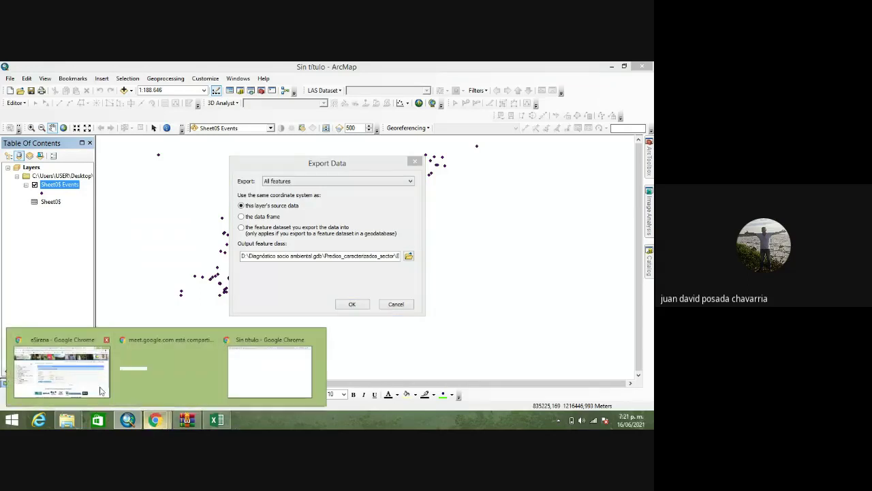
{"action": "left_click", "coordinate": [154, 421]}
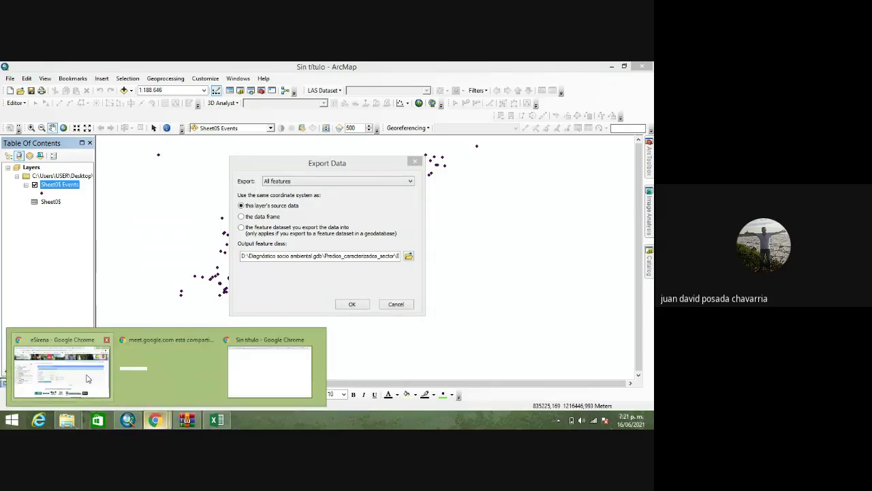
{"action": "left_click", "coordinate": [87, 379]}
{"action": "key", "text": "ctrl+1"}
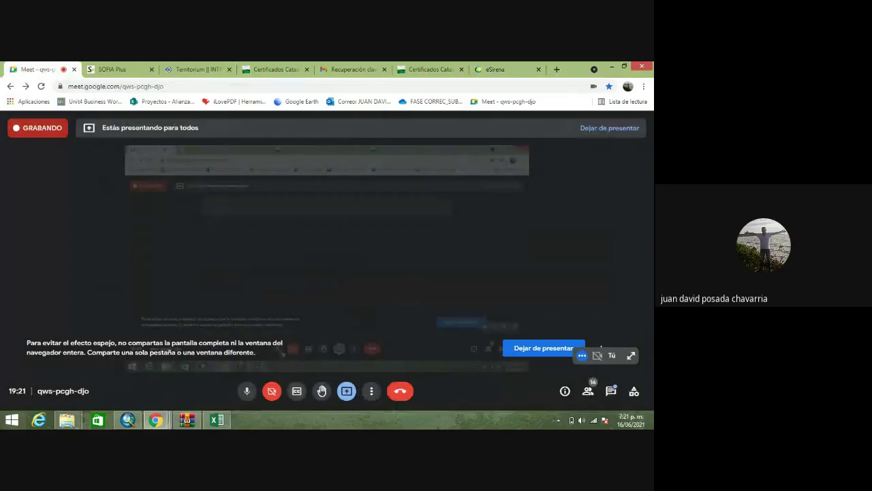
- Lower the speaker volume to about half and go back to ArcMap's Export Data dialog
{"action": "left_click", "coordinate": [582, 420]}
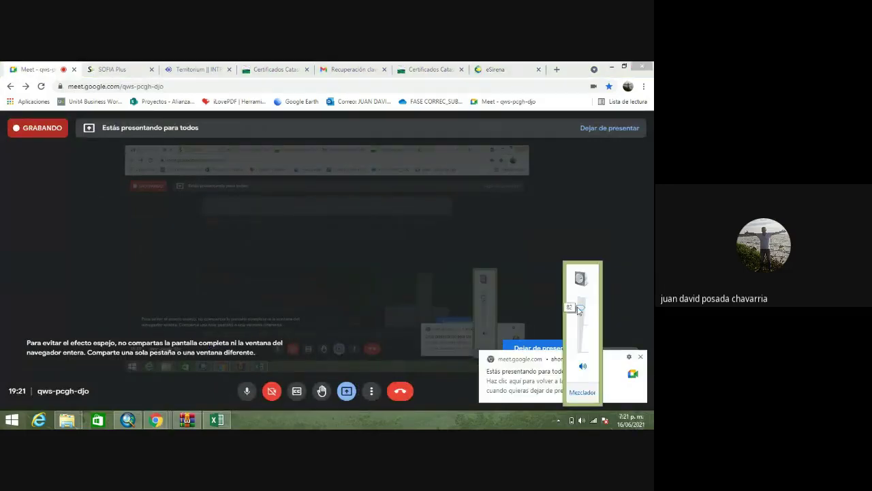
{"action": "left_click_drag", "start_coordinate": [579, 310], "coordinate": [580, 336]}
{"action": "left_click", "coordinate": [266, 427]}
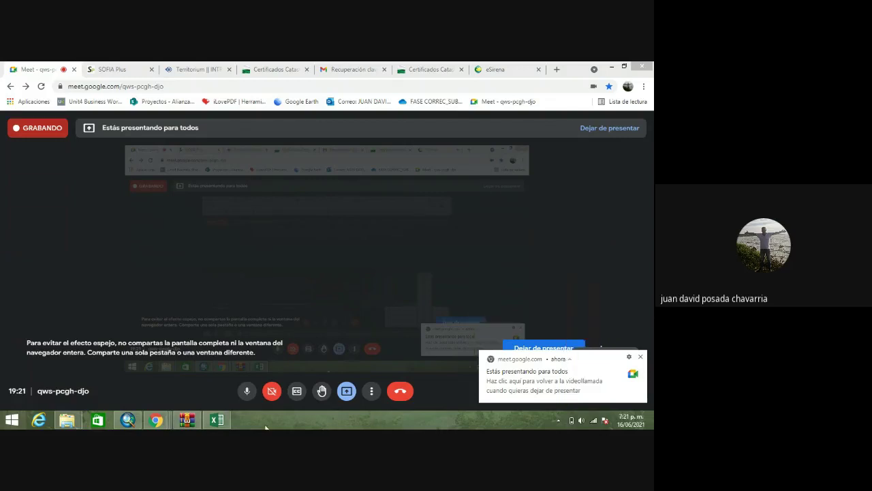
{"action": "mouse_move", "coordinate": [156, 420]}
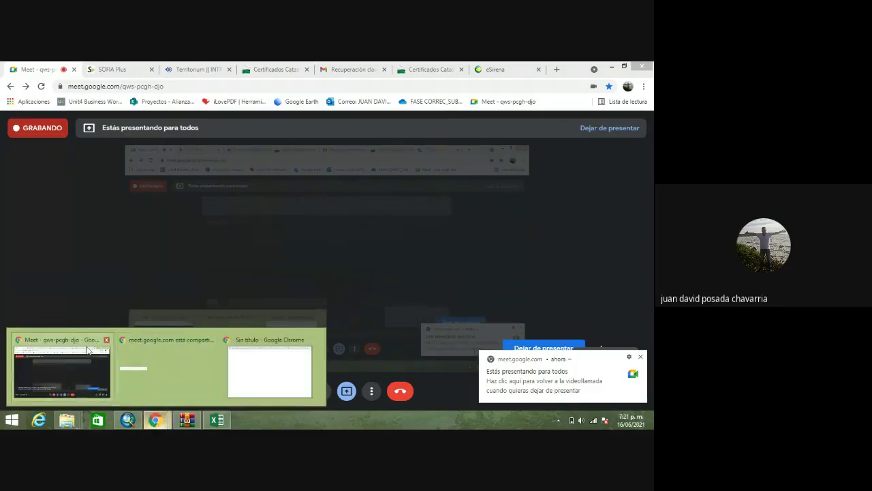
{"action": "left_click", "coordinate": [128, 420]}
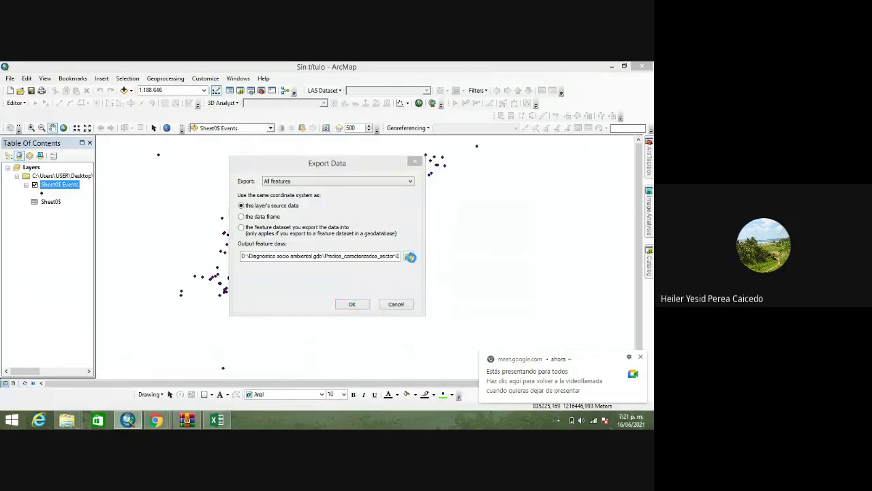
- Create New Folder (2) in Shapefile, close Saving Data, and acknowledge the missing-name error
{"action": "left_click", "coordinate": [409, 256]}
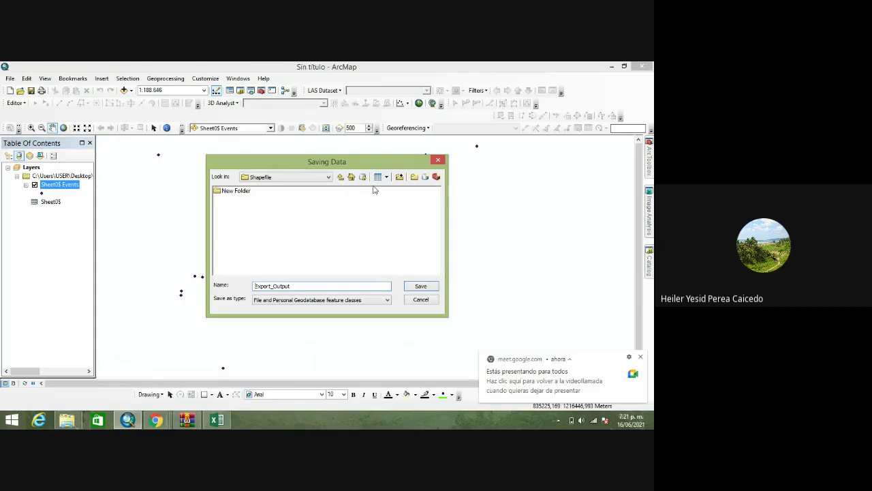
{"action": "left_click", "coordinate": [413, 176]}
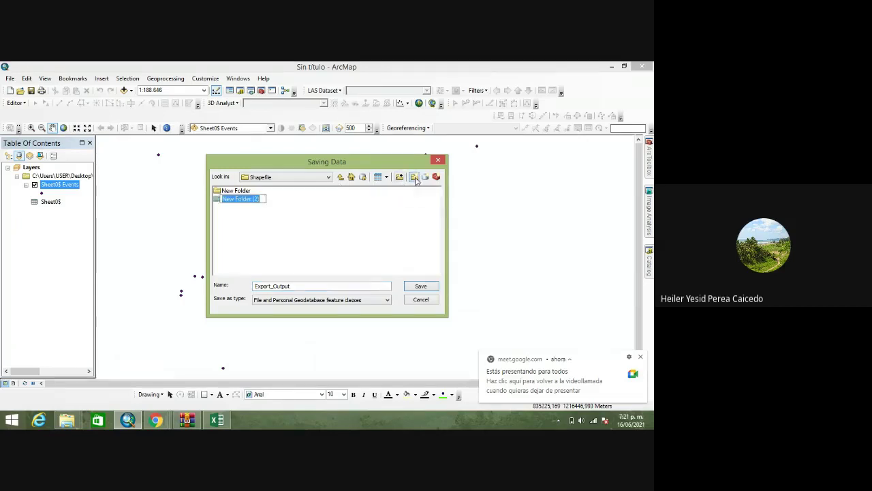
{"action": "key", "text": "BackSpace"}
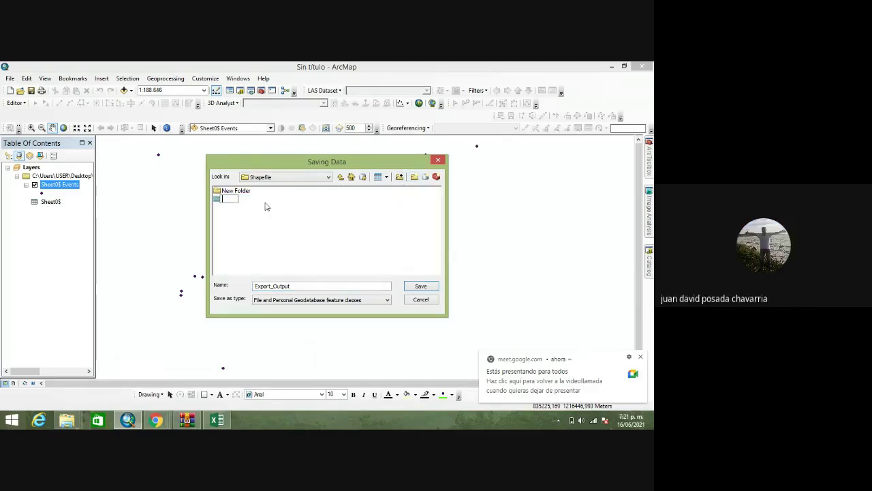
{"action": "left_click", "coordinate": [439, 161]}
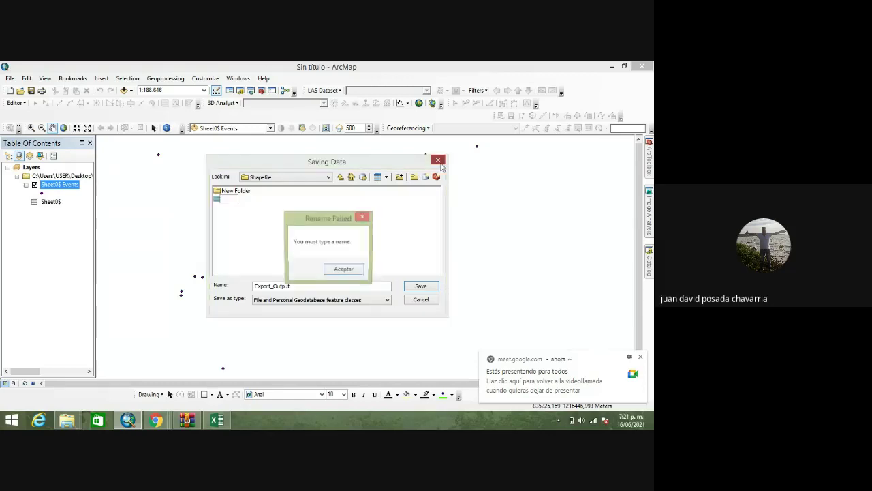
{"action": "left_click", "coordinate": [361, 269]}
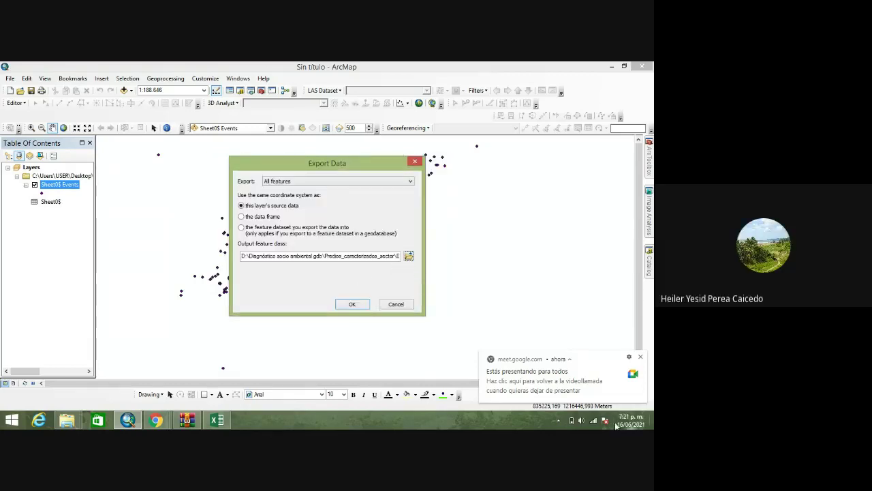
- Raise the speaker volume again and reopen the output location browser
{"action": "left_click", "coordinate": [582, 420]}
{"action": "left_click", "coordinate": [578, 335]}
{"action": "left_click_drag", "start_coordinate": [579, 335], "coordinate": [578, 312]}
{"action": "left_click", "coordinate": [409, 255]}
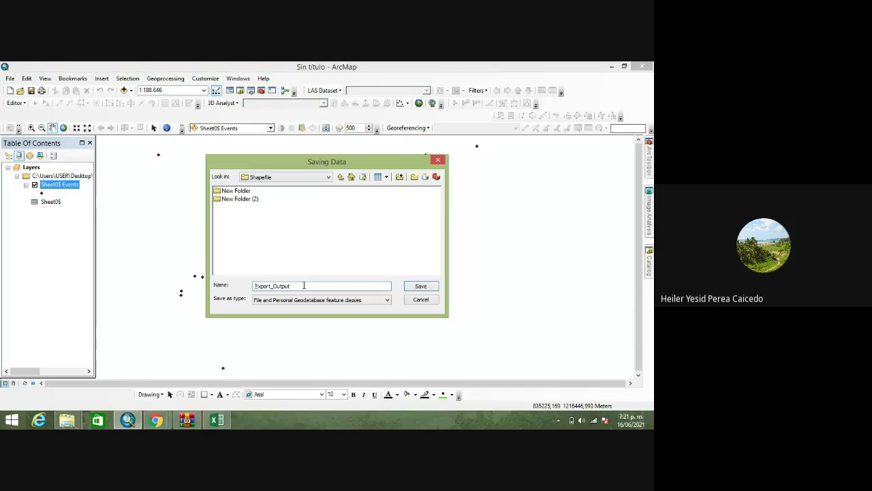
- Go up to Folder Connections, open CURSO SIG, try saving there, and dismiss the error
{"action": "left_click", "coordinate": [340, 177]}
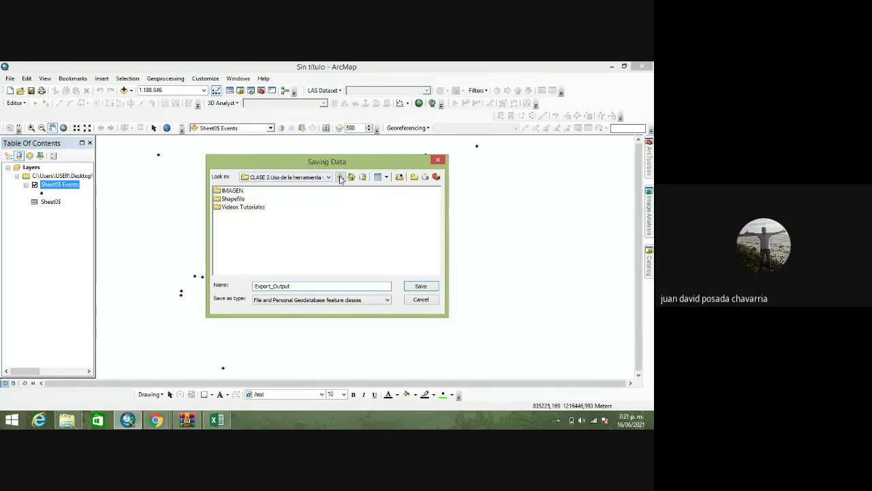
{"action": "left_click", "coordinate": [340, 177]}
{"action": "left_click", "coordinate": [340, 177]}
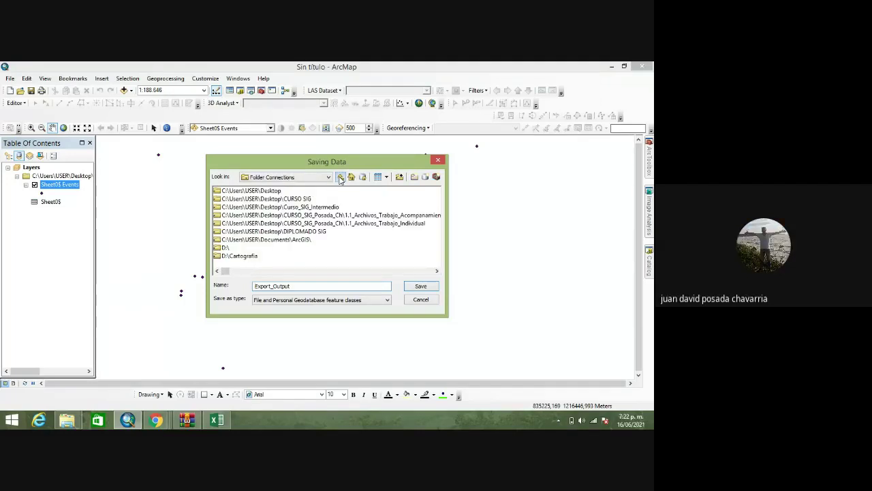
{"action": "double_click", "coordinate": [291, 199]}
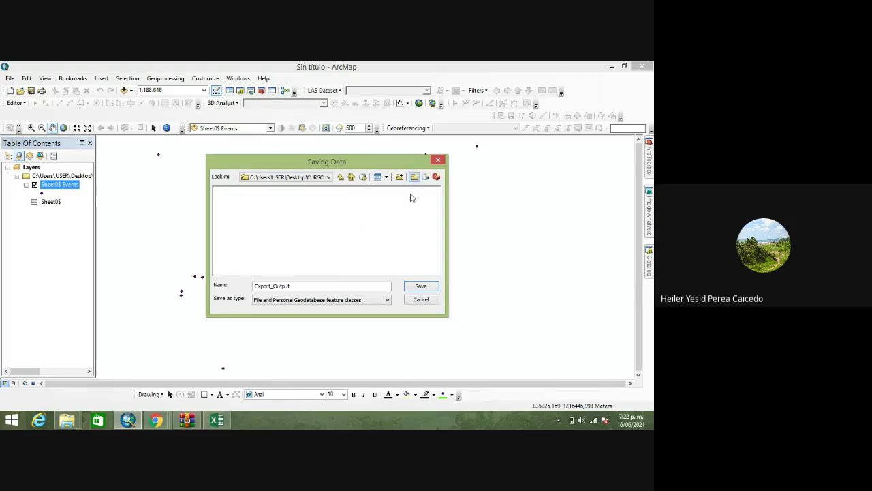
{"action": "left_click", "coordinate": [419, 288]}
{"action": "left_click", "coordinate": [402, 269]}
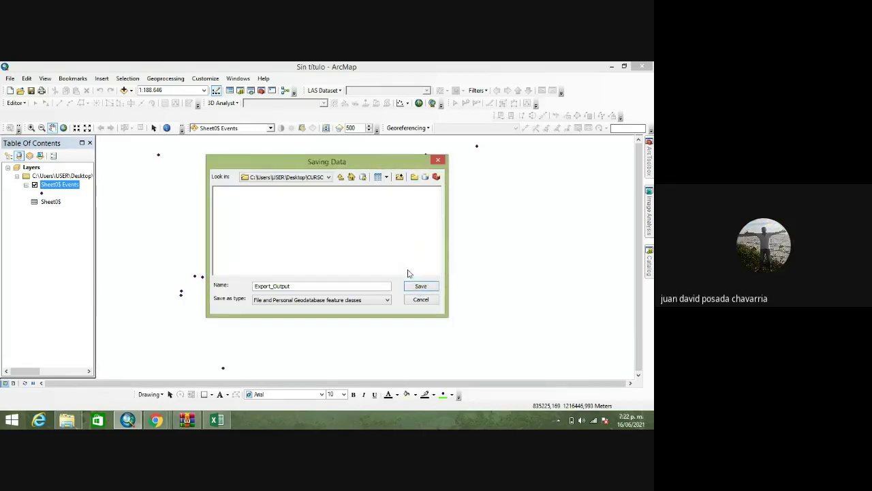
- Return to Folder Connections and close Saving Data without choosing a new location
{"action": "left_click", "coordinate": [341, 177]}
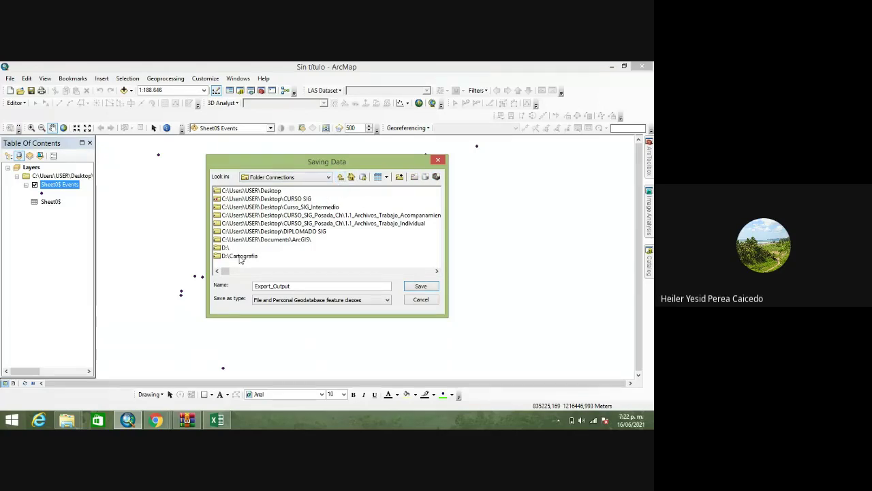
{"action": "mouse_move", "coordinate": [223, 272]}
{"action": "left_mouse_down"}
{"action": "mouse_move", "coordinate": [386, 275]}
{"action": "mouse_move", "coordinate": [224, 272]}
{"action": "left_mouse_up"}
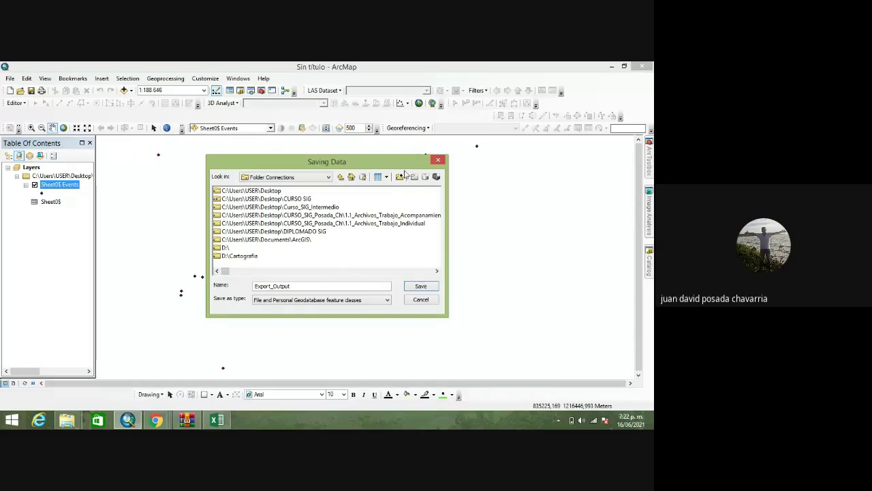
{"action": "left_click", "coordinate": [437, 160]}
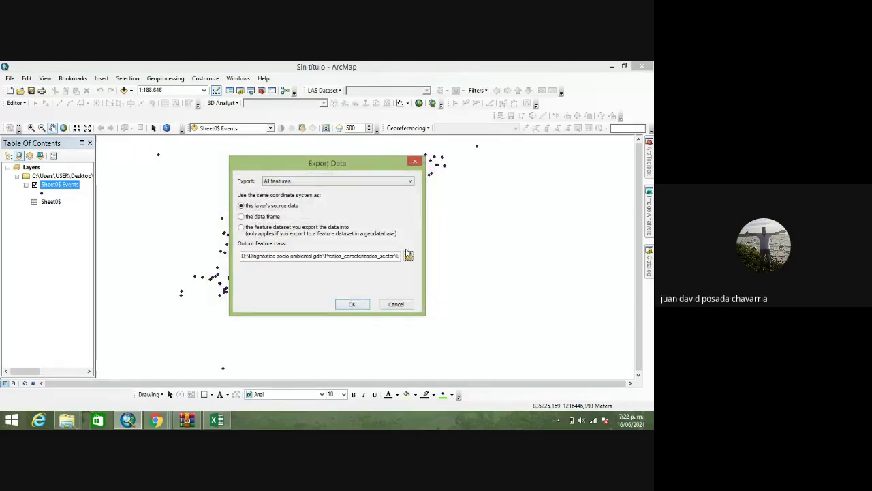
- Browse for the output location again, going up to the Folder Connections list
{"action": "left_click", "coordinate": [408, 256]}
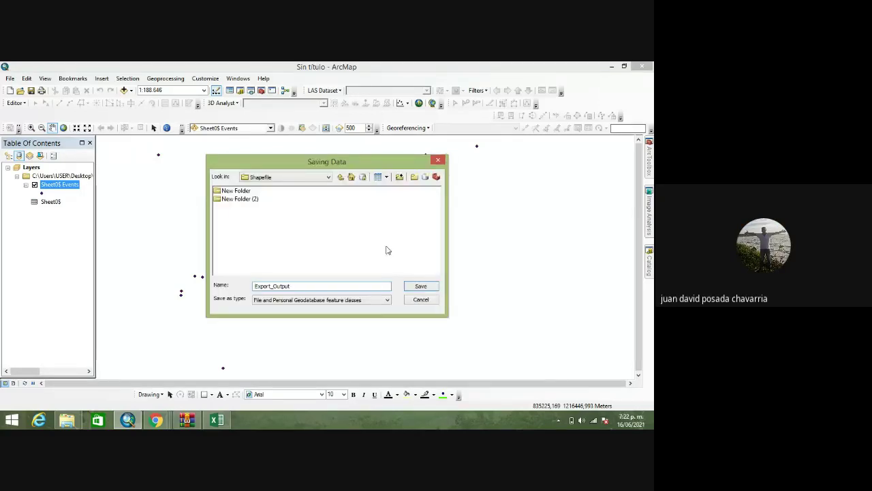
{"action": "left_click", "coordinate": [340, 177]}
{"action": "left_click", "coordinate": [340, 178]}
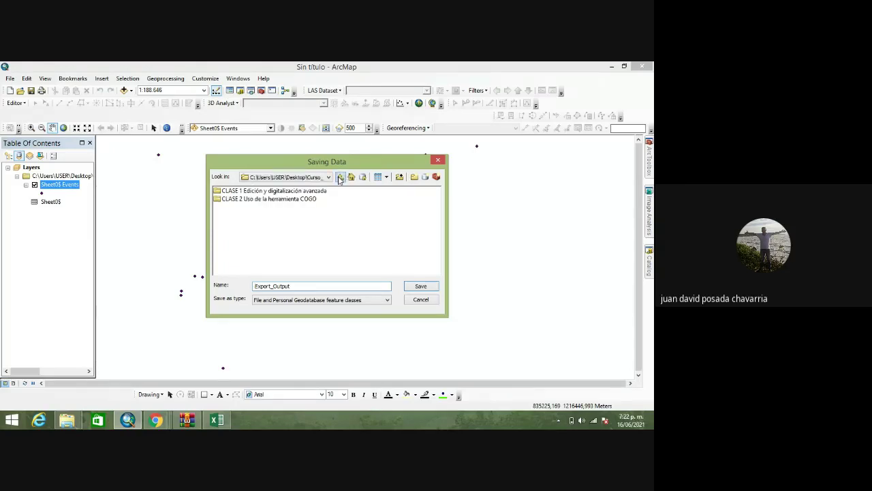
{"action": "left_click", "coordinate": [340, 177]}
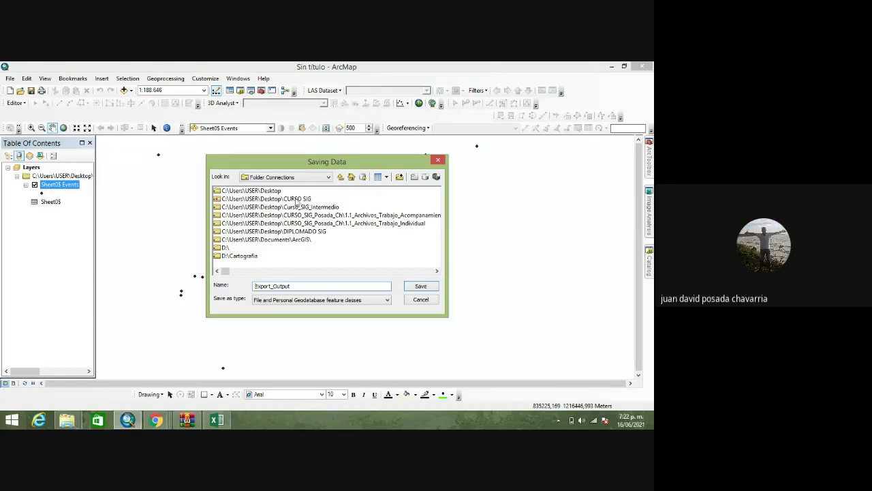
{"action": "double_click", "coordinate": [246, 199]}
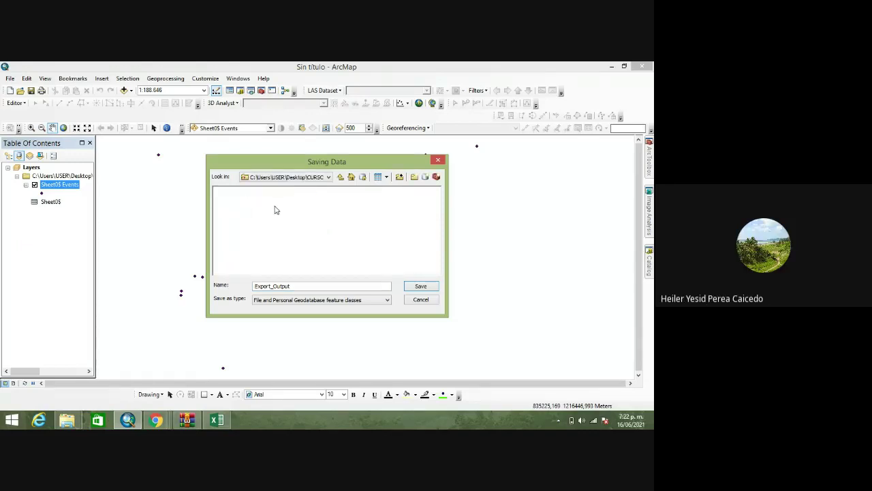
- Connect the Desktop folder and navigate through it into CURSO_SIG_Posada_Ch
{"action": "left_click", "coordinate": [400, 177]}
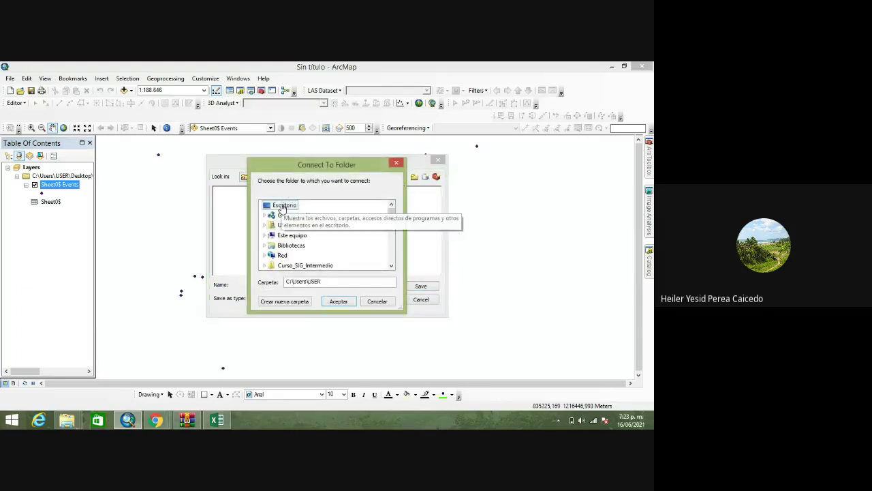
{"action": "left_click", "coordinate": [281, 206]}
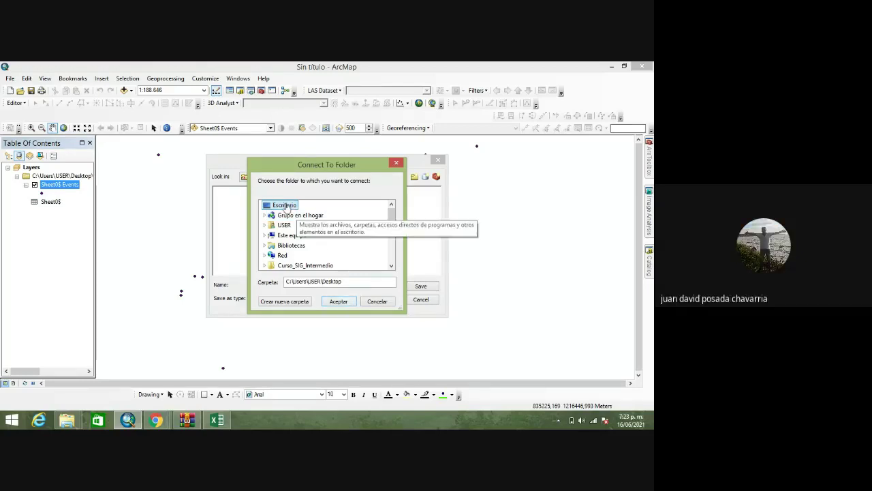
{"action": "left_click", "coordinate": [334, 303]}
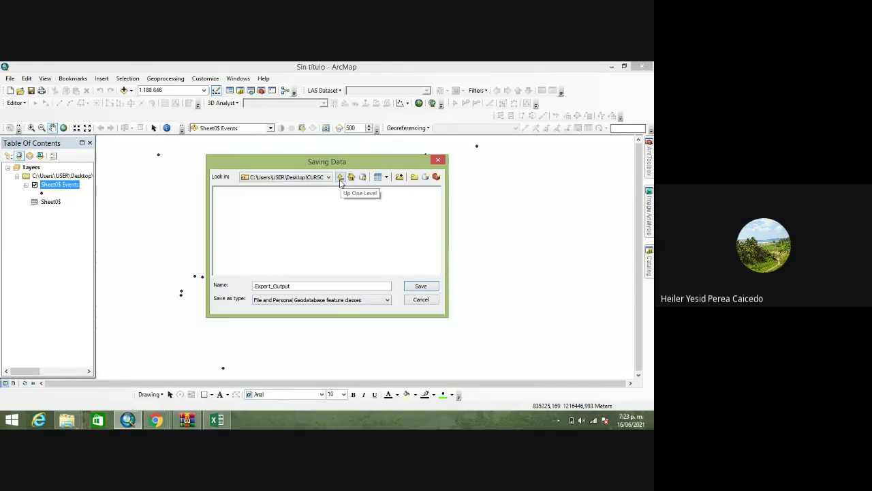
{"action": "left_click", "coordinate": [341, 179]}
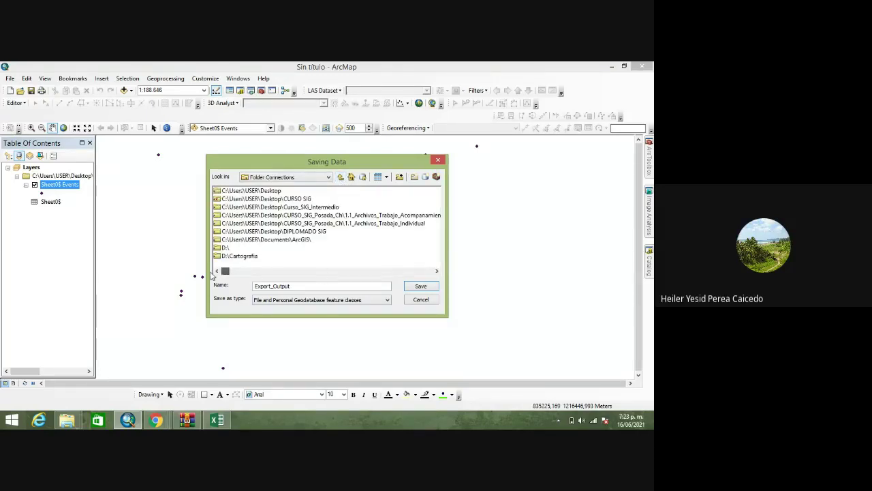
{"action": "left_click", "coordinate": [259, 192]}
{"action": "double_click", "coordinate": [260, 192]}
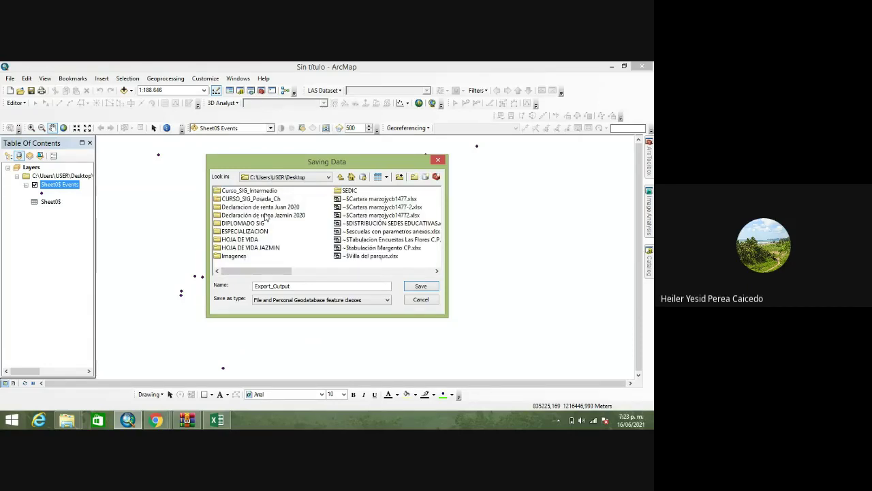
{"action": "double_click", "coordinate": [258, 199]}
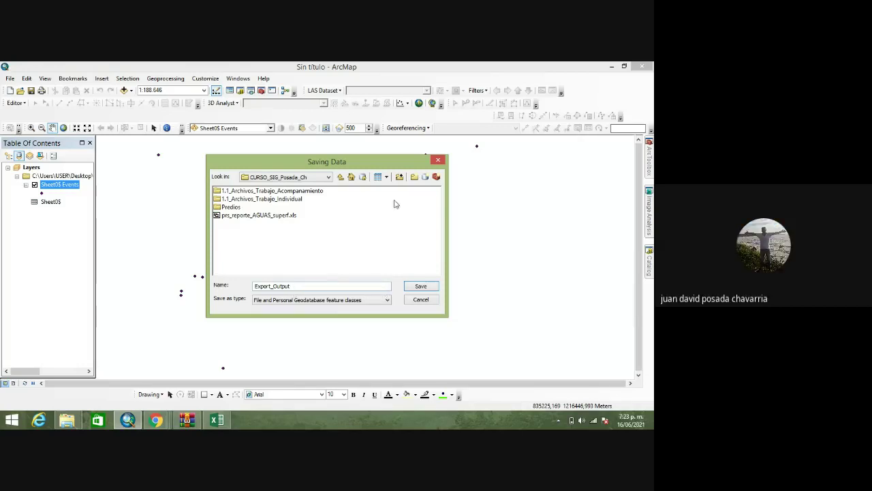
- Create a new folder named Fuentes_Don_Matias in CURSO_SIG_Posada_Ch and open it
{"action": "left_click", "coordinate": [414, 177]}
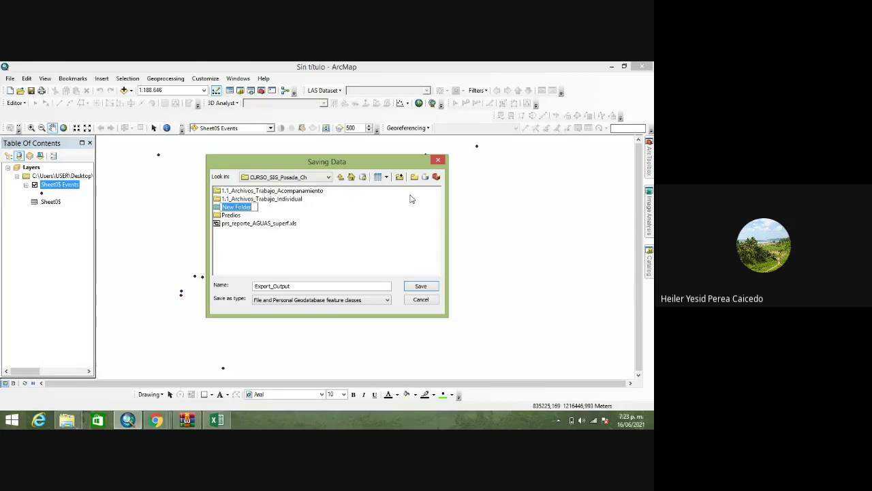
{"action": "key", "text": "BackSpace"}
{"action": "type", "text": "Fuen"}
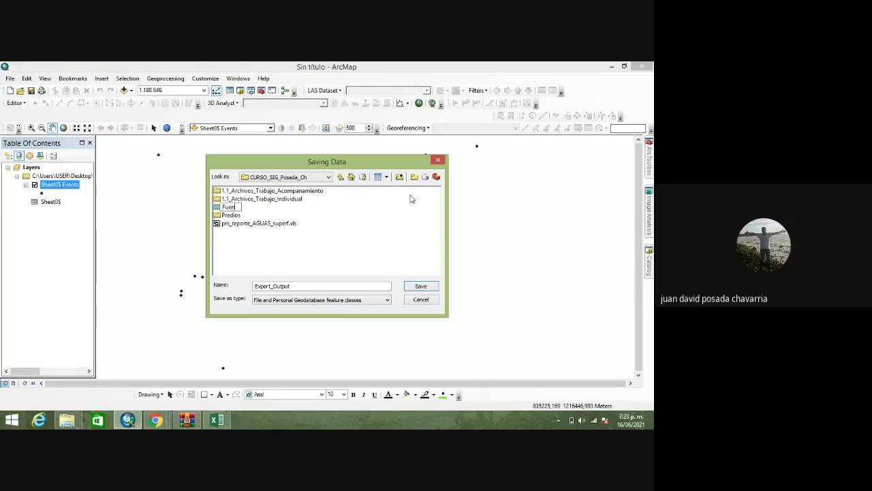
{"action": "type", "text": "tes don Matias"}
{"action": "left_click", "coordinate": [255, 205]}
{"action": "key", "text": "Delete"}
{"action": "type", "text": "_"}
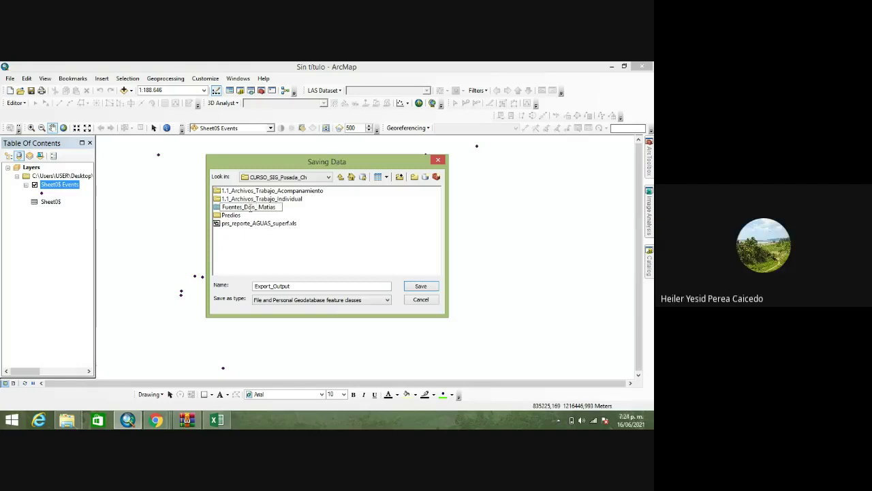
{"action": "left_click", "coordinate": [321, 241]}
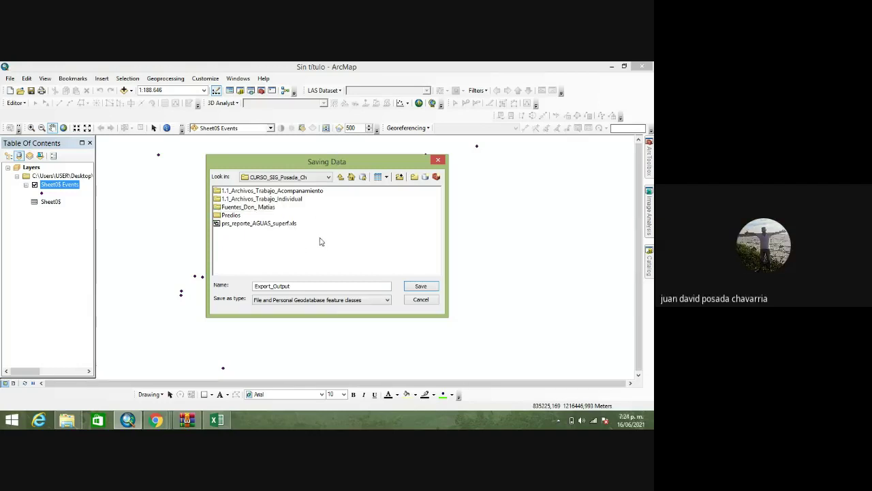
{"action": "double_click", "coordinate": [260, 207]}
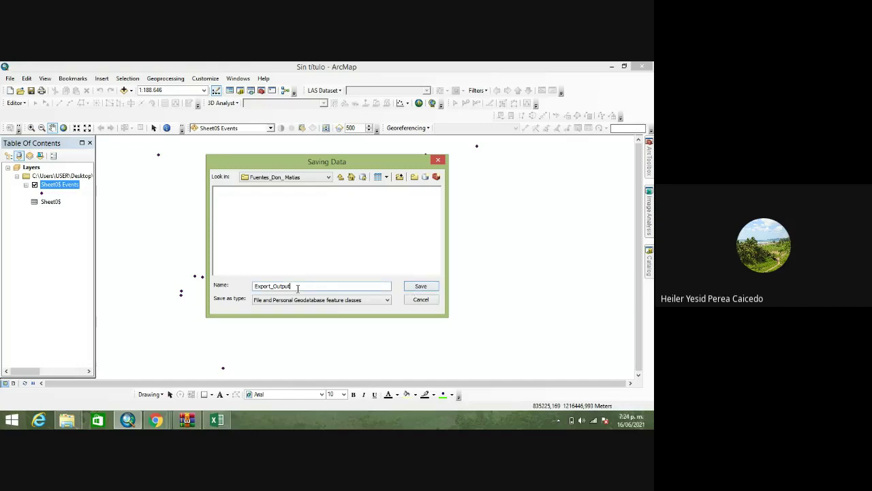
- Save the export as the shapefile Fuentes_Don_Matias and run Export Data
{"action": "left_click", "coordinate": [388, 300]}
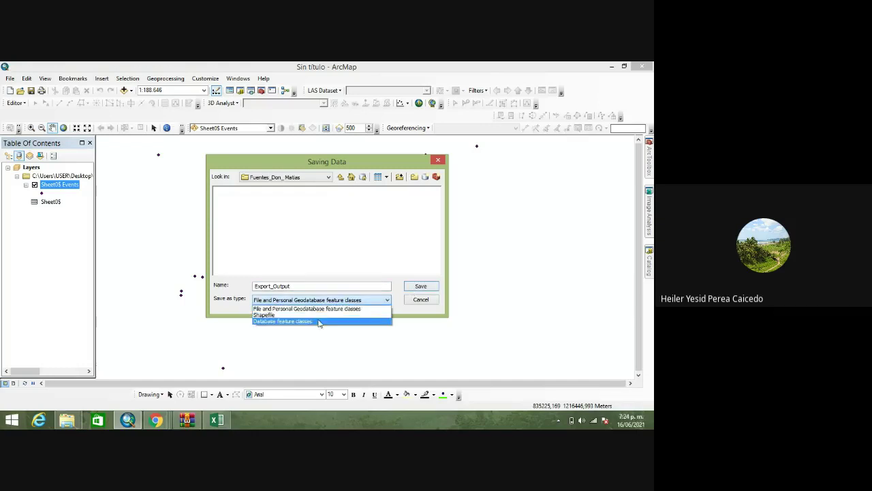
{"action": "left_click", "coordinate": [263, 315]}
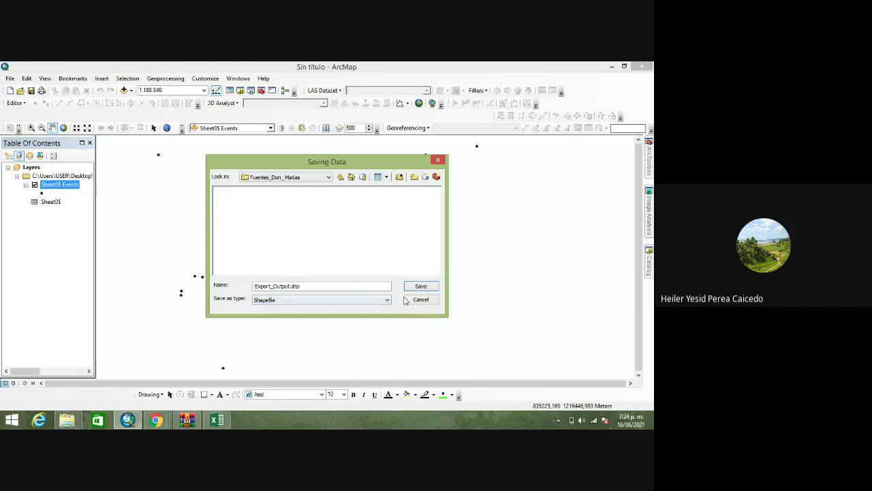
{"action": "left_click", "coordinate": [307, 286]}
{"action": "left_click_drag", "start_coordinate": [291, 286], "coordinate": [260, 285]}
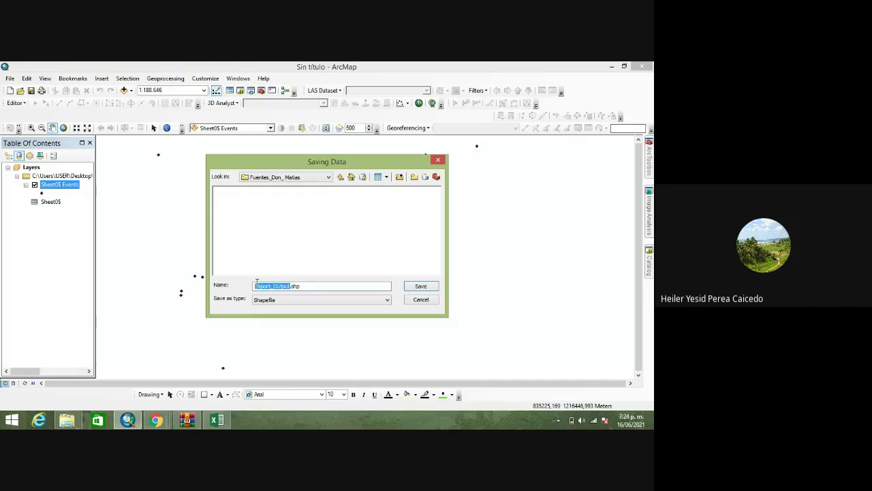
{"action": "key", "text": "BackSpace"}
{"action": "type", "text": "Fuentes"}
{"action": "type", "text": "_Don_Ma"}
{"action": "key", "text": "BackSpace"}
{"action": "type", "text": "ias"}
{"action": "left_click", "coordinate": [420, 287]}
{"action": "left_click", "coordinate": [352, 305]}
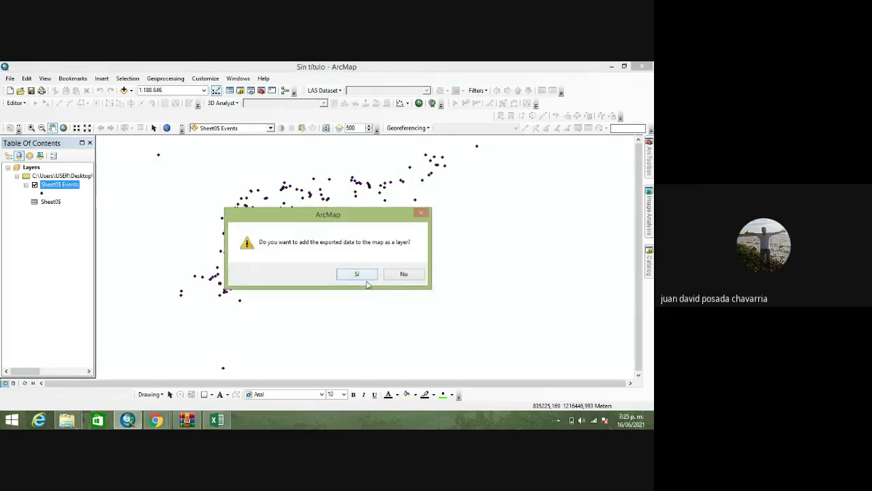
- Accept adding the exported Fuentes_Don_Matias shapefile as a layer, then pan to recentre the points
{"action": "left_click", "coordinate": [357, 275]}
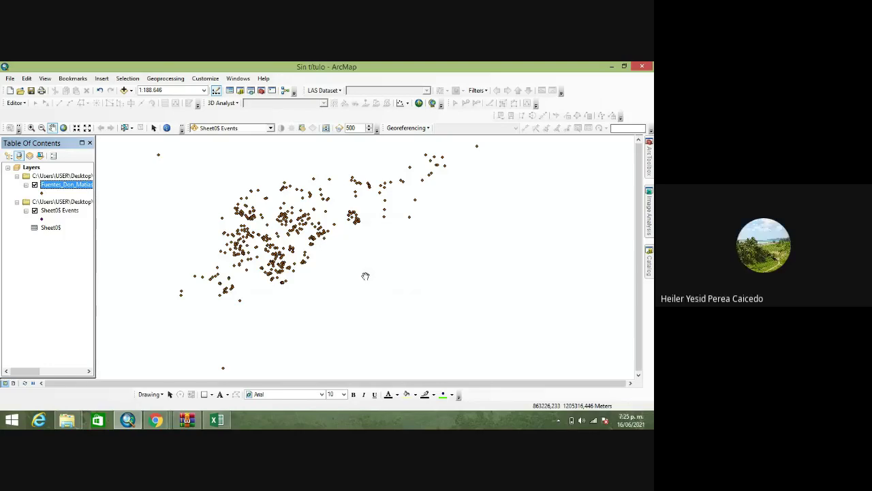
{"action": "mouse_move", "coordinate": [317, 218]}
{"action": "left_mouse_down"}
{"action": "mouse_move", "coordinate": [321, 240]}
{"action": "mouse_move", "coordinate": [330, 233]}
{"action": "left_mouse_up"}
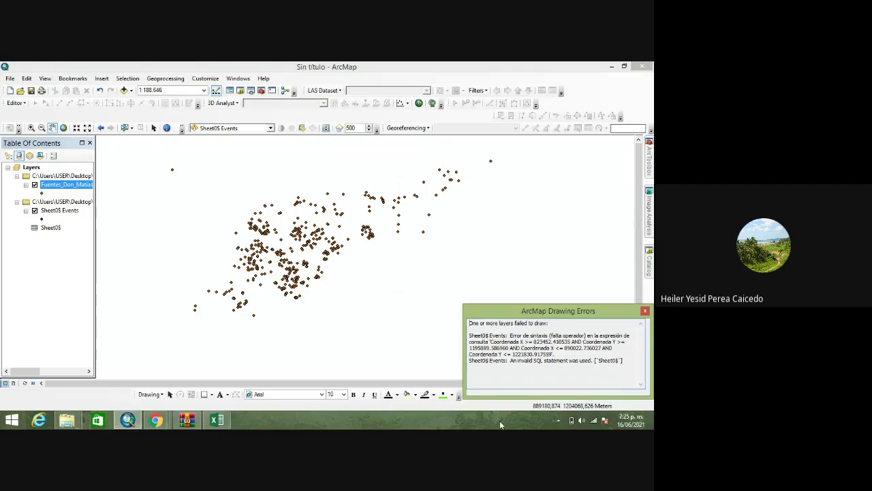
- Remove the group layer holding Sheet0$ Events from the Table of Contents
{"action": "left_click", "coordinate": [45, 212]}
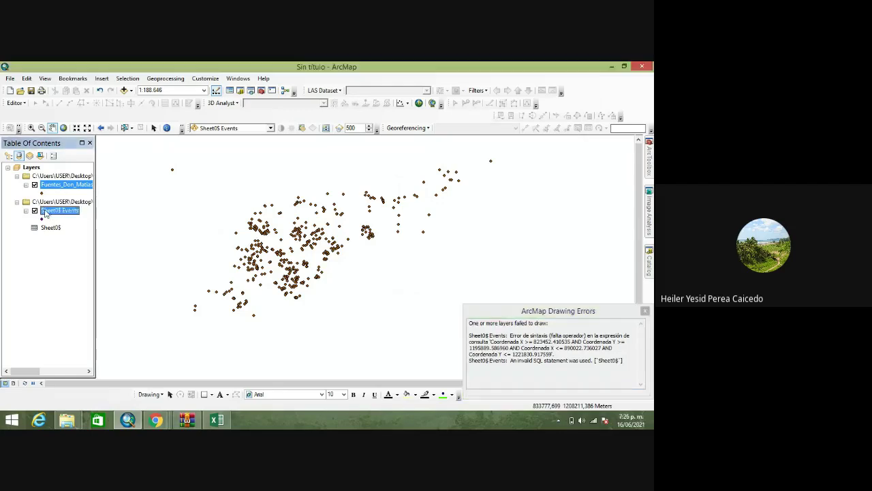
{"action": "right_click", "coordinate": [45, 213]}
{"action": "left_click", "coordinate": [41, 202]}
{"action": "right_click", "coordinate": [40, 204]}
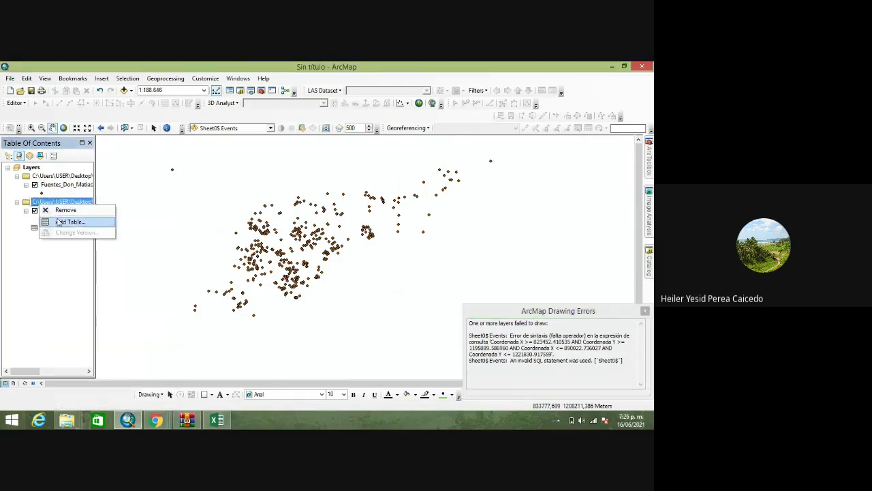
{"action": "left_click", "coordinate": [60, 210]}
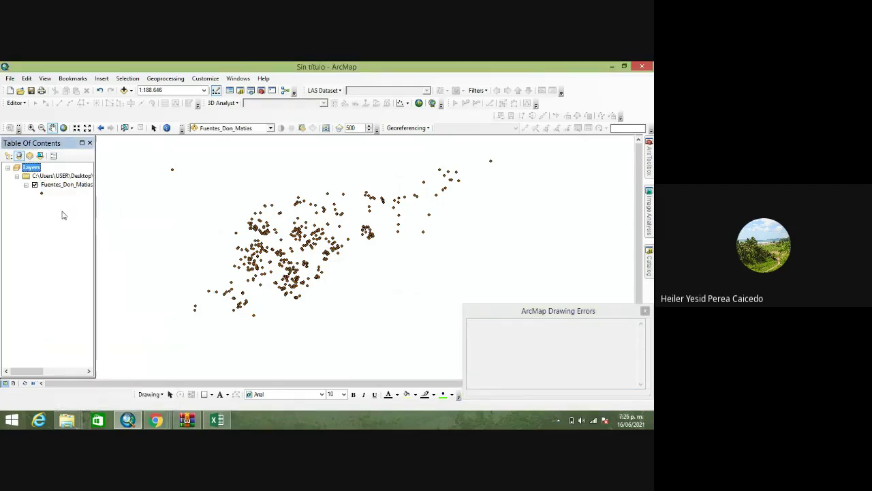
{"action": "mouse_move", "coordinate": [30, 372]}
{"action": "left_mouse_down"}
{"action": "mouse_move", "coordinate": [40, 373]}
{"action": "mouse_move", "coordinate": [32, 374]}
{"action": "left_mouse_up"}
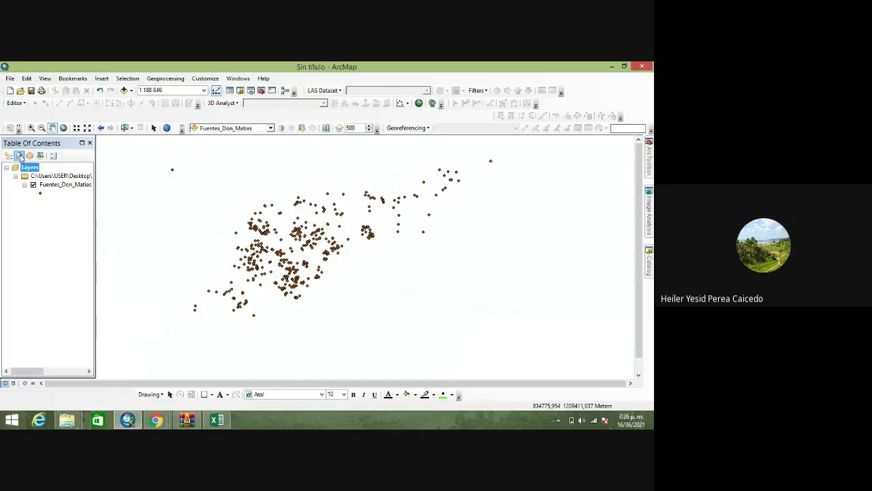
- Switch the Table of Contents to List By Drawing Order, leaving its options unchanged
{"action": "left_click", "coordinate": [53, 156]}
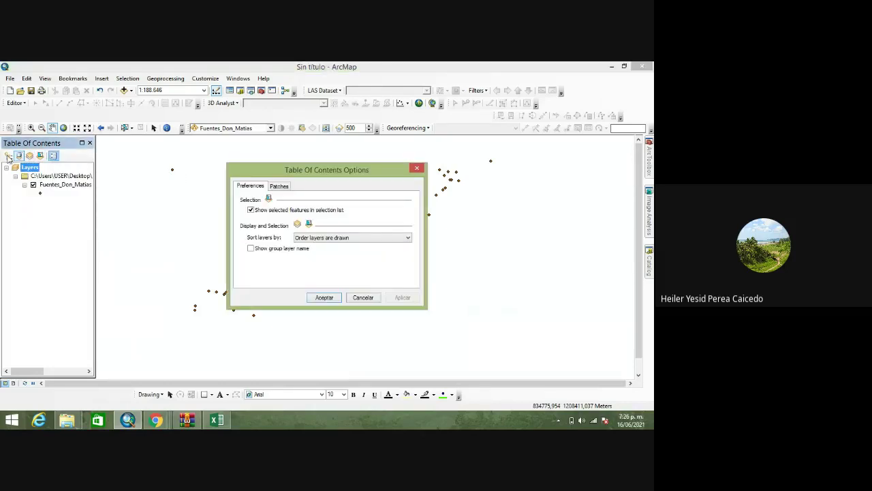
{"action": "left_click", "coordinate": [417, 168]}
{"action": "left_click", "coordinate": [8, 155]}
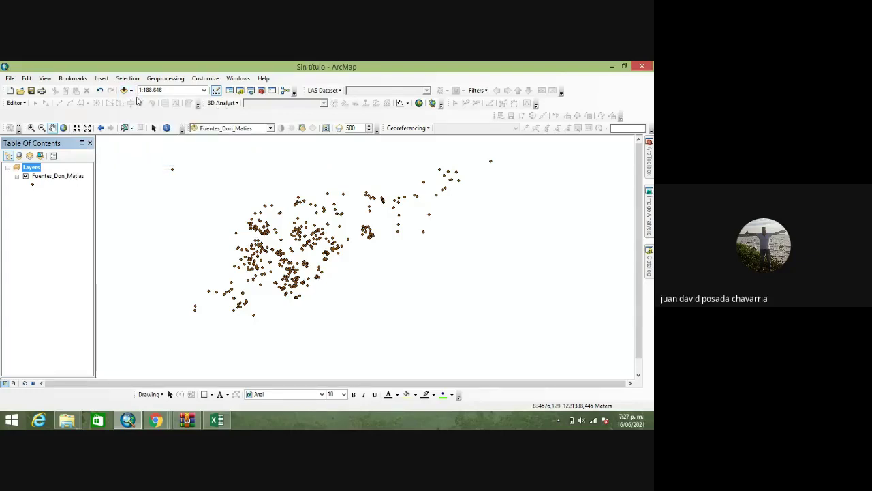
{"action": "left_click", "coordinate": [131, 91]}
{"action": "left_click", "coordinate": [136, 101]}
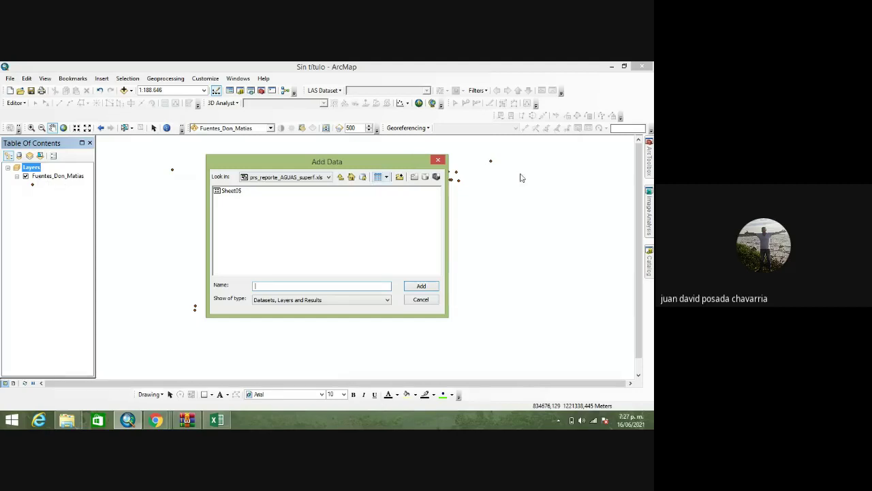
{"action": "left_click", "coordinate": [438, 161]}
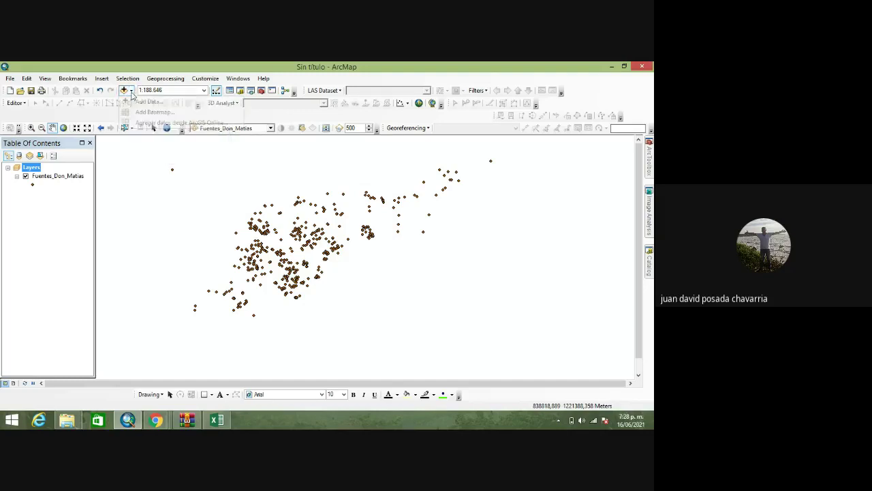
{"action": "left_click", "coordinate": [124, 91]}
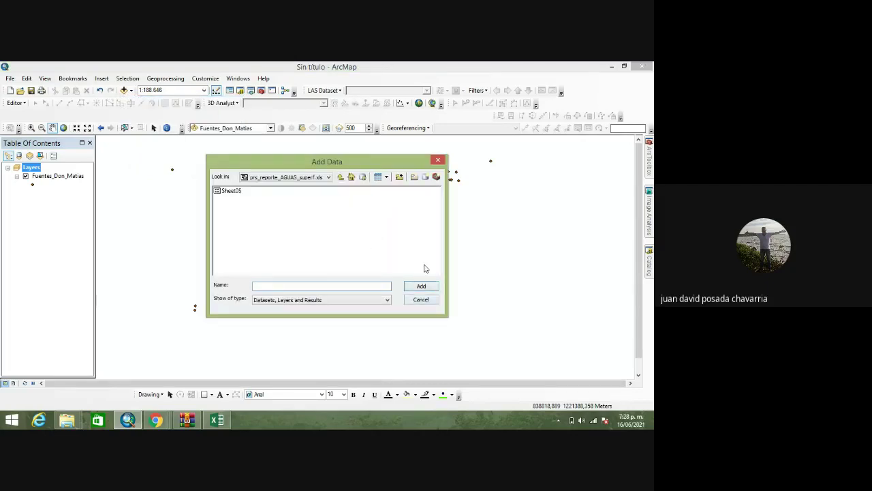
{"action": "left_click", "coordinate": [387, 302]}
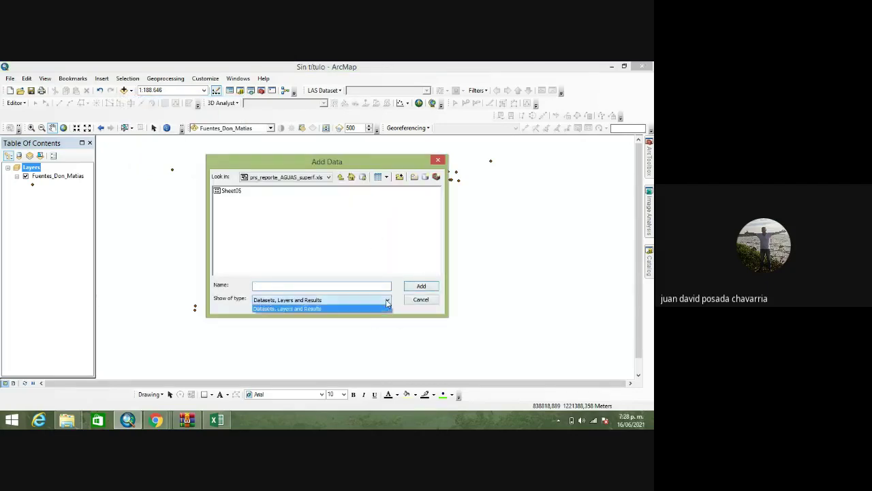
{"action": "left_click", "coordinate": [386, 302]}
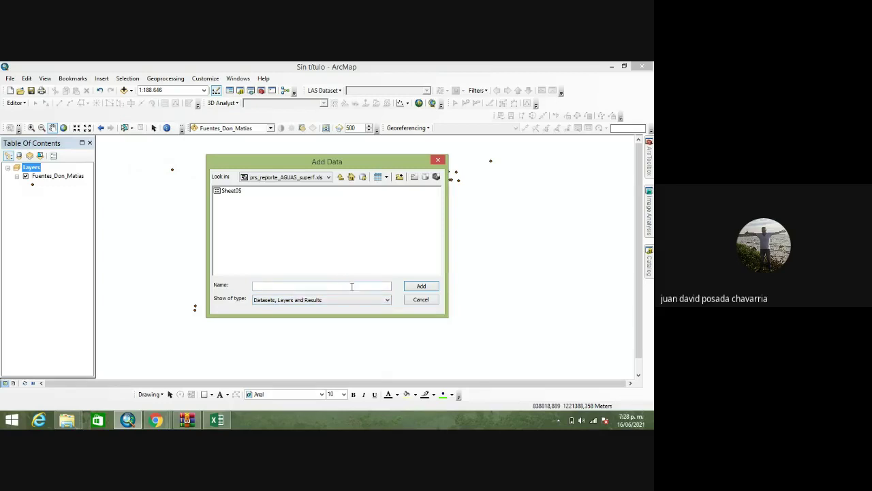
{"action": "left_click", "coordinate": [440, 164]}
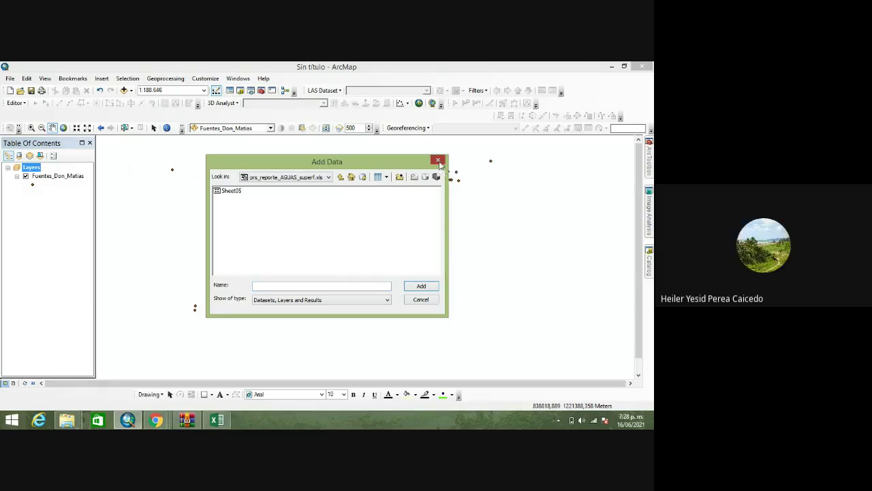
{"action": "left_click_drag", "start_coordinate": [331, 223], "coordinate": [365, 244]}
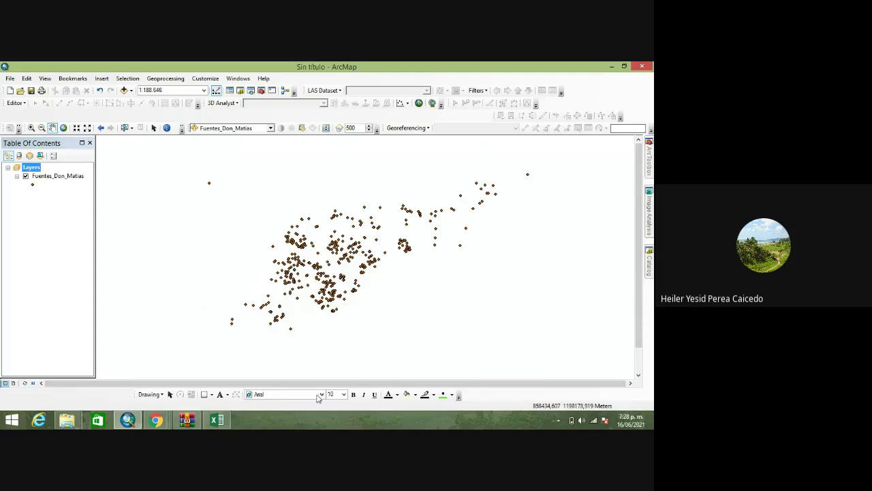
{"action": "left_click_drag", "start_coordinate": [362, 274], "coordinate": [341, 264]}
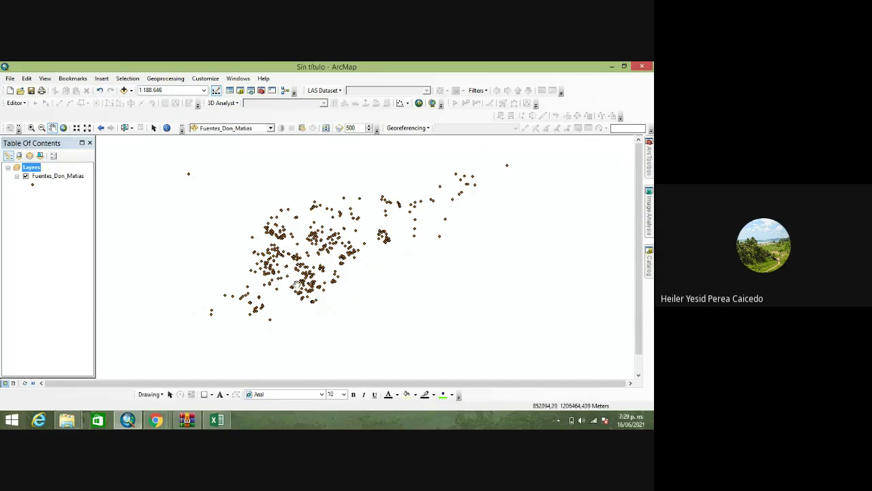
{"action": "left_click", "coordinate": [155, 420]}
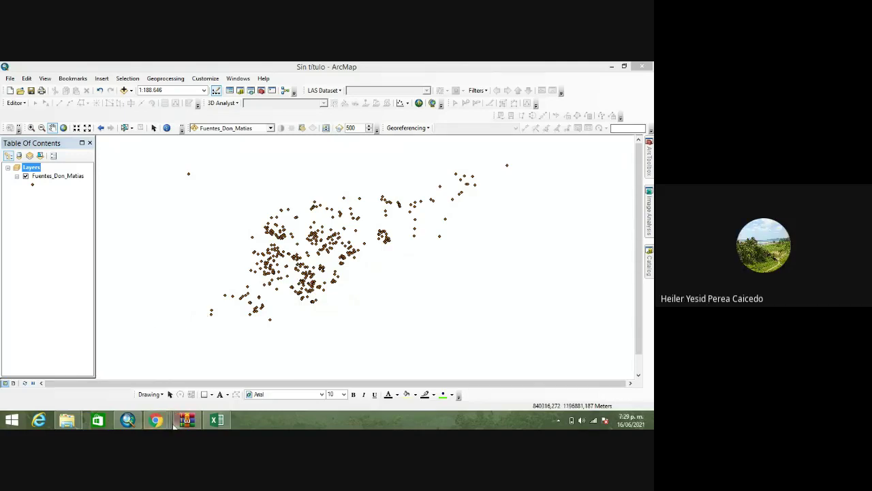
{"action": "mouse_move", "coordinate": [175, 424]}
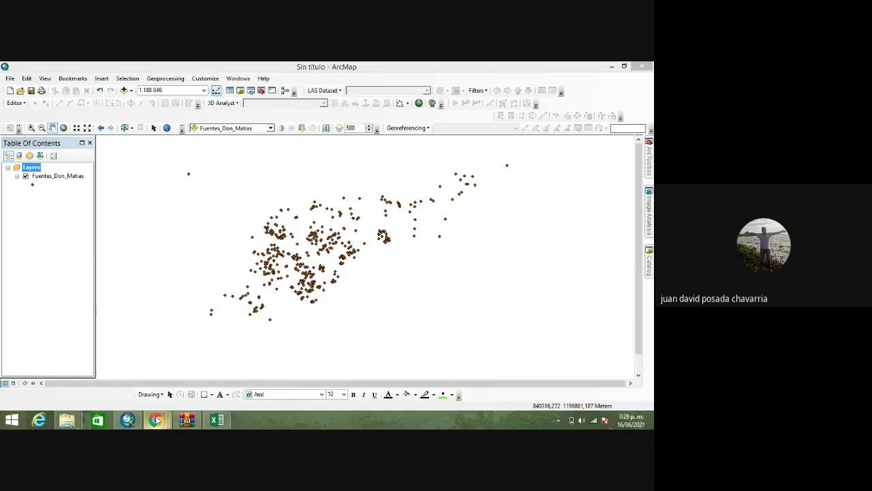
{"action": "mouse_move", "coordinate": [244, 389]}
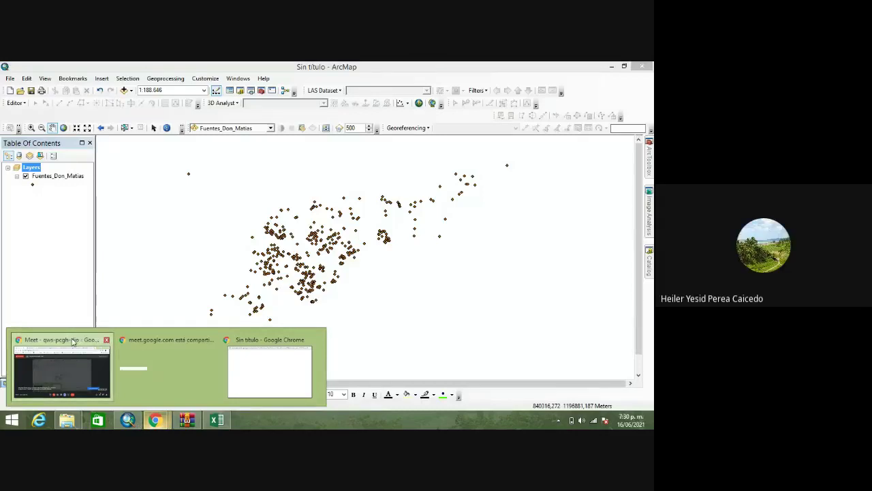
- Return to the Meet window and choose Dejar de presentar to stop presenting
{"action": "left_click", "coordinate": [81, 334]}
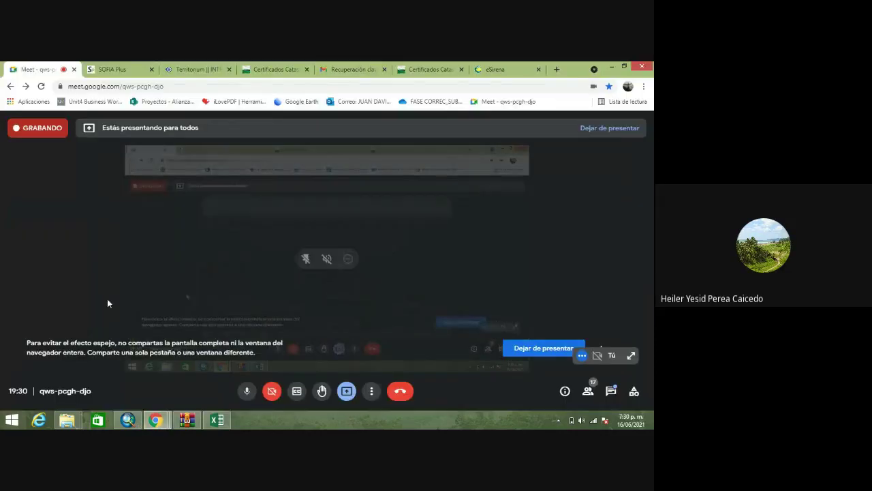
{"action": "left_click", "coordinate": [347, 392]}
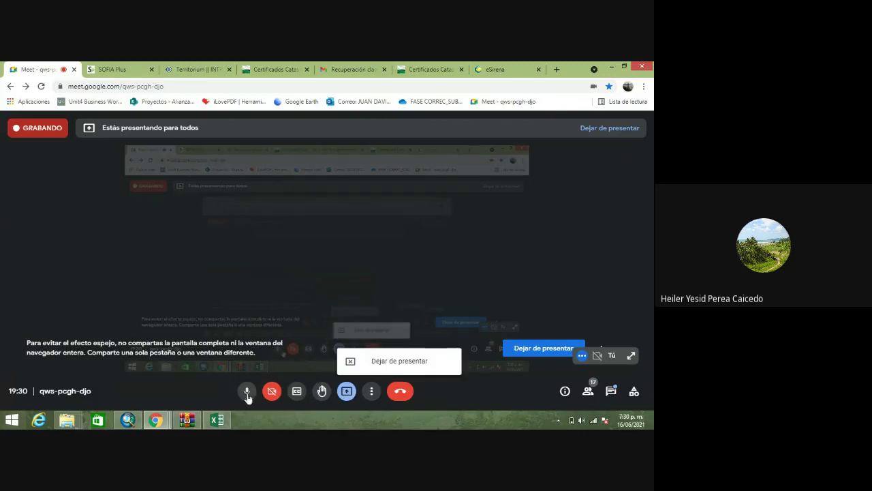
{"action": "left_click", "coordinate": [388, 361]}
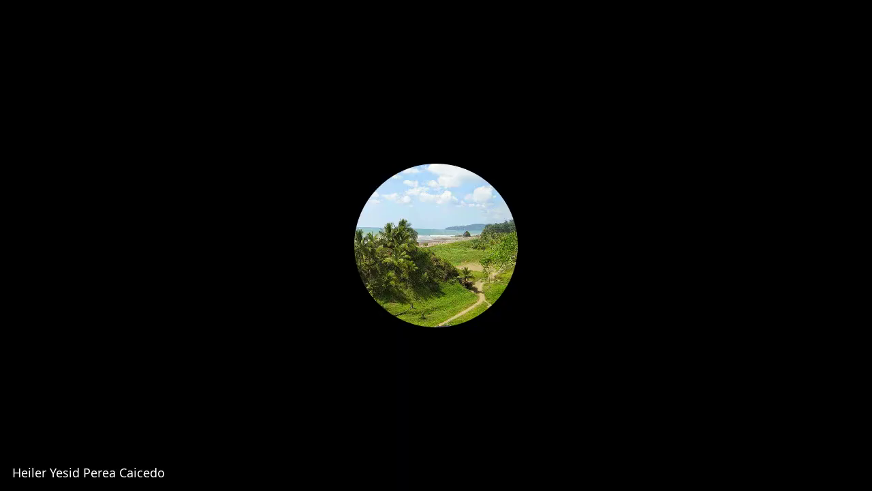
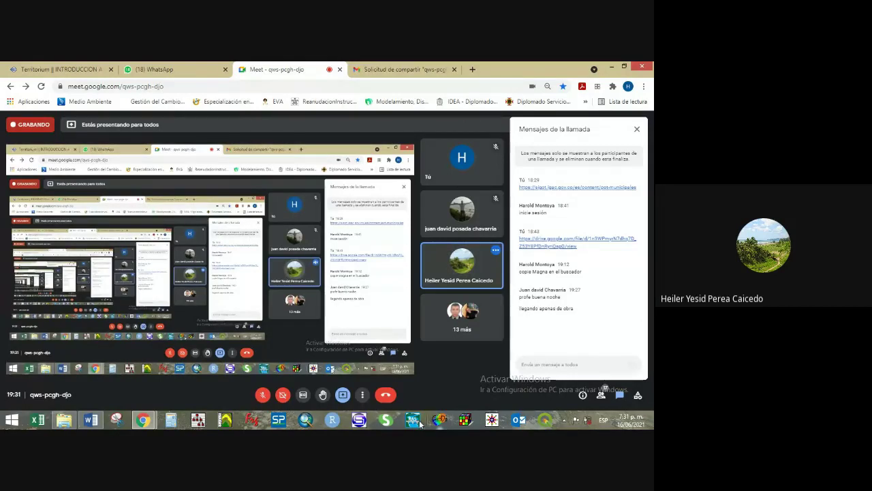
- Bring up the Ejercicios prácticos document and scroll through its Ejercicios 4–7 table
{"action": "left_click", "coordinate": [91, 420]}
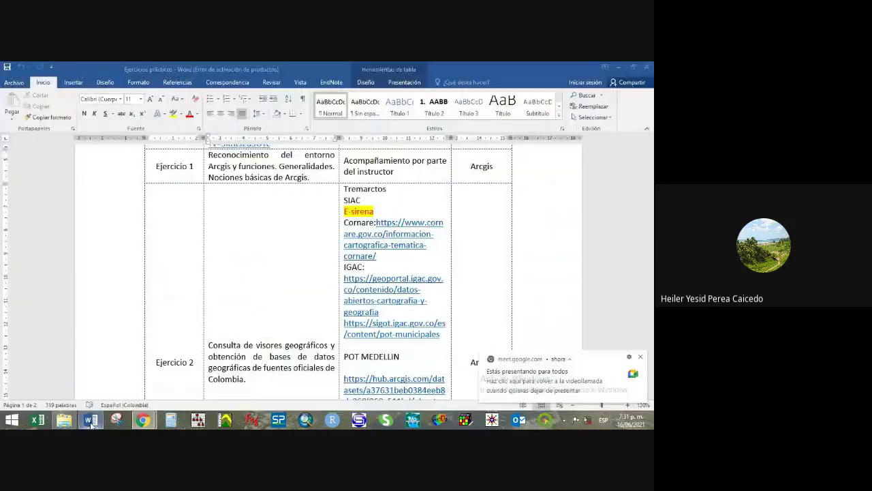
{"action": "scroll", "coordinate": [276, 280], "scroll_direction": "down", "scroll_amount": 2}
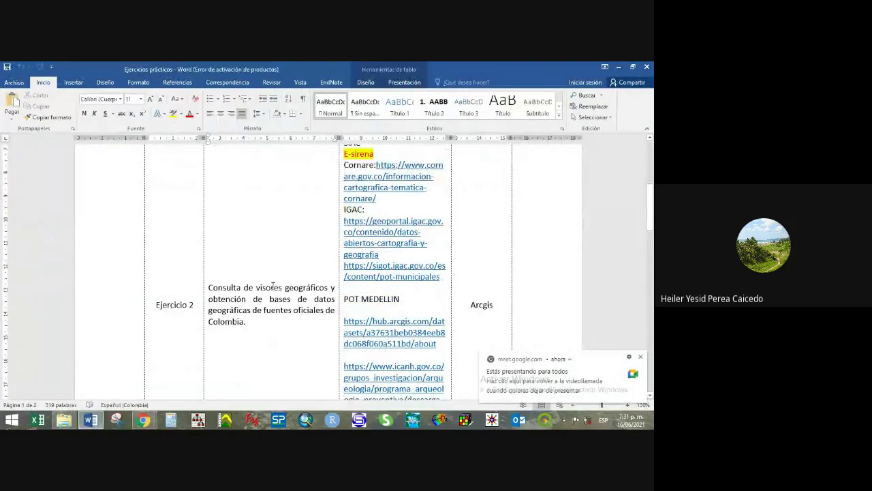
{"action": "scroll", "coordinate": [276, 285], "scroll_direction": "down", "scroll_amount": 6}
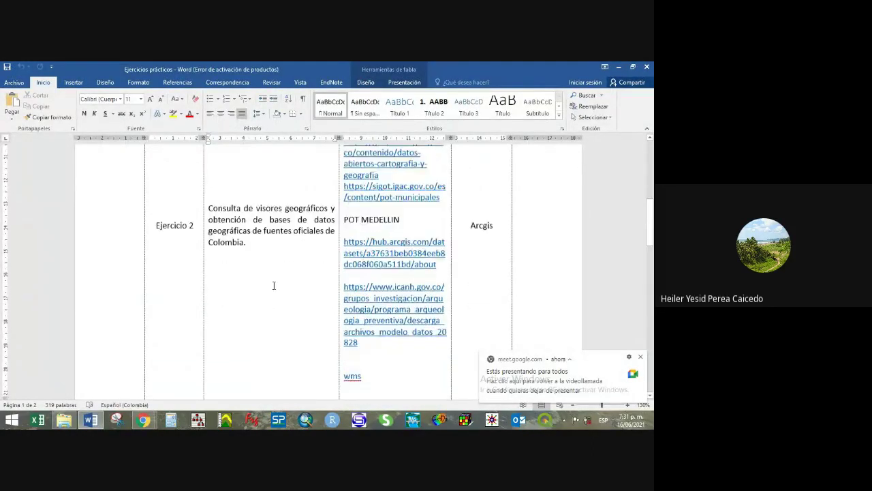
{"action": "scroll", "coordinate": [286, 278], "scroll_direction": "down", "scroll_amount": 8}
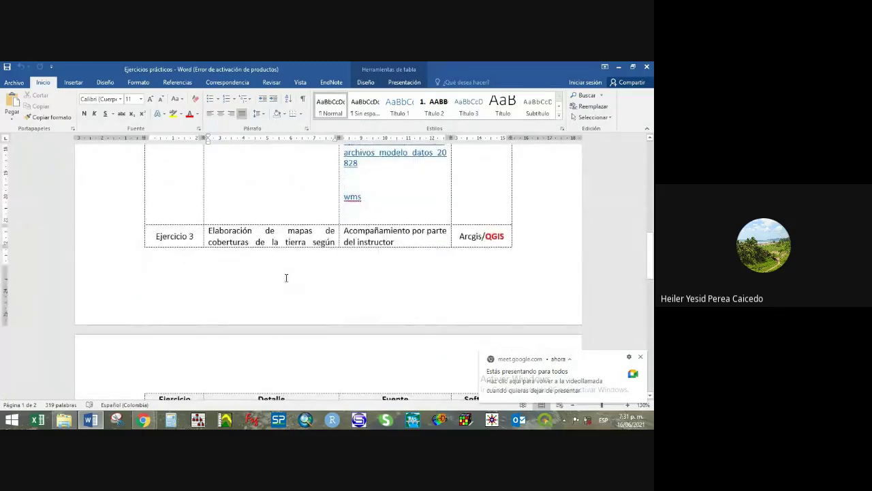
{"action": "scroll", "coordinate": [286, 276], "scroll_direction": "down", "scroll_amount": 1}
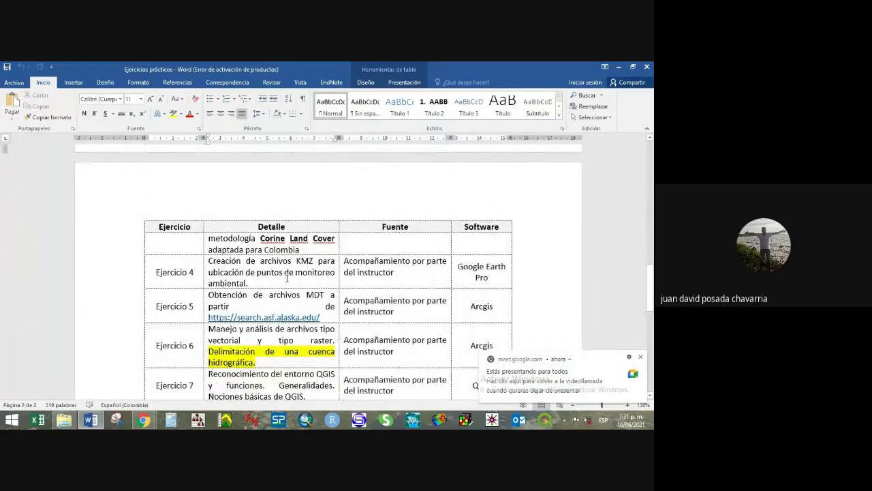
{"action": "scroll", "coordinate": [286, 278], "scroll_direction": "up", "scroll_amount": 4}
{"action": "scroll", "coordinate": [286, 278], "scroll_direction": "up", "scroll_amount": 4}
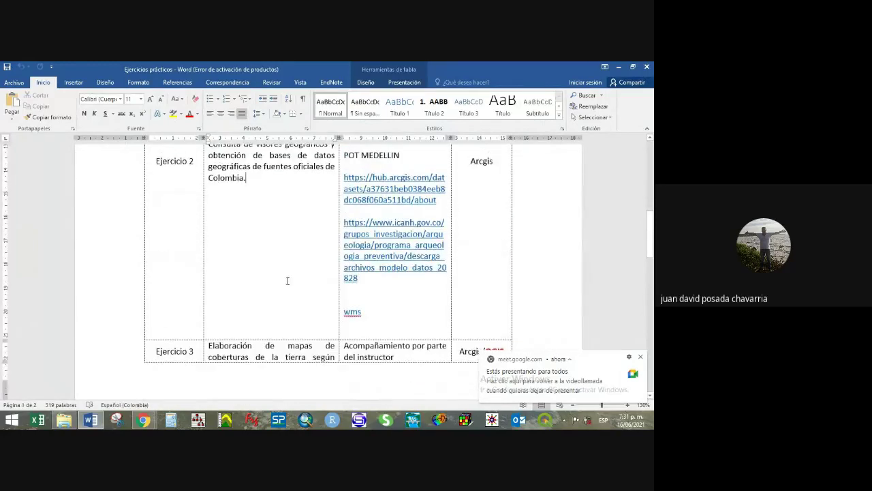
{"action": "scroll", "coordinate": [288, 280], "scroll_direction": "up", "scroll_amount": 9}
{"action": "scroll", "coordinate": [287, 293], "scroll_direction": "down", "scroll_amount": 8}
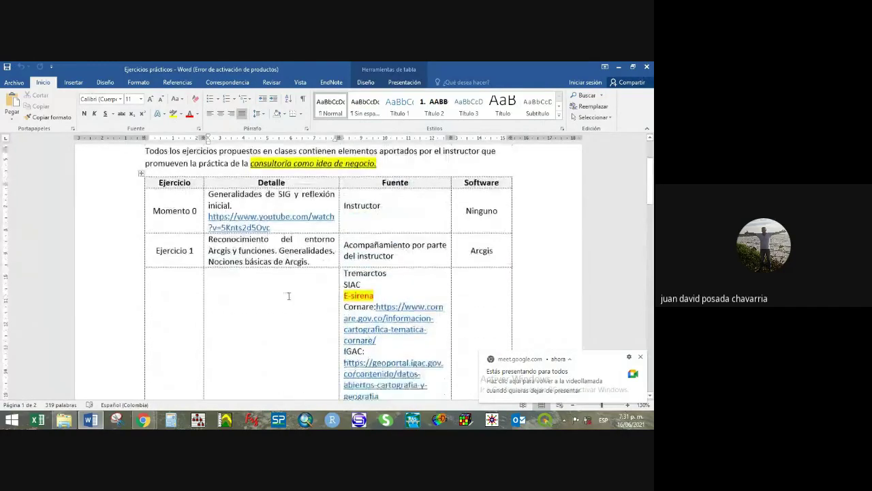
{"action": "scroll", "coordinate": [287, 299], "scroll_direction": "down", "scroll_amount": 9}
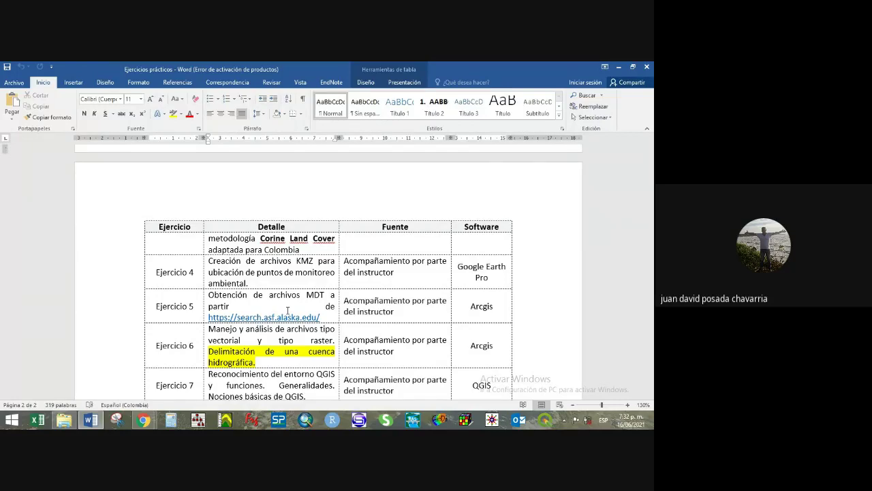
{"action": "scroll", "coordinate": [287, 311], "scroll_direction": "up", "scroll_amount": 5}
- Insert blank lines after 'wms' in the Fuente cell, then scroll down to page 2
{"action": "left_click", "coordinate": [380, 172]}
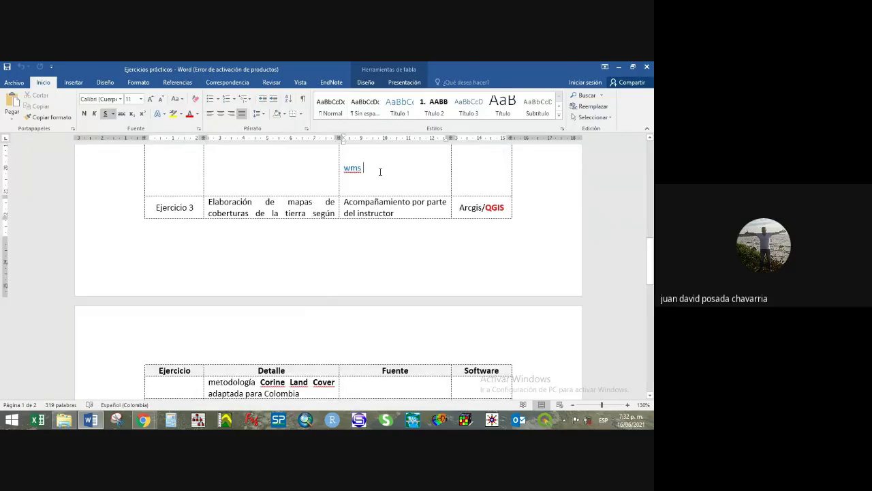
{"action": "key", "text": "Return"}
{"action": "key", "text": "Return"}
{"action": "key", "text": "Return"}
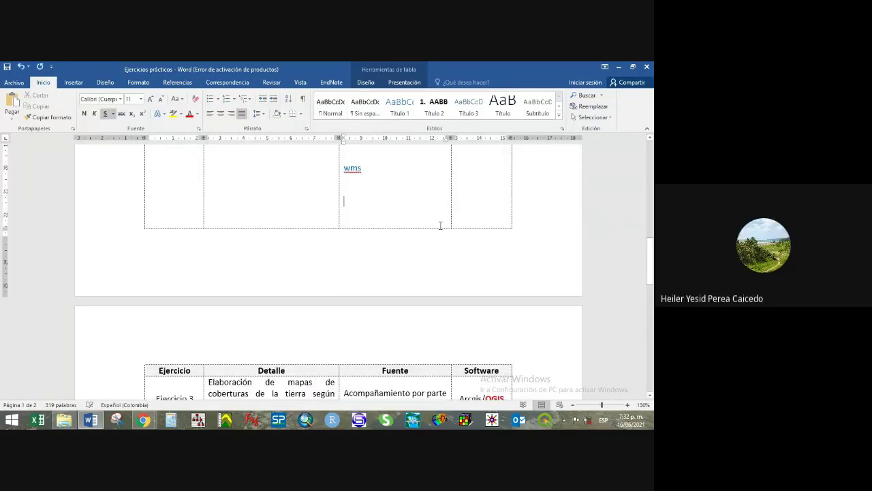
{"action": "scroll", "coordinate": [414, 248], "scroll_direction": "down", "scroll_amount": 1}
{"action": "scroll", "coordinate": [416, 248], "scroll_direction": "down", "scroll_amount": 4}
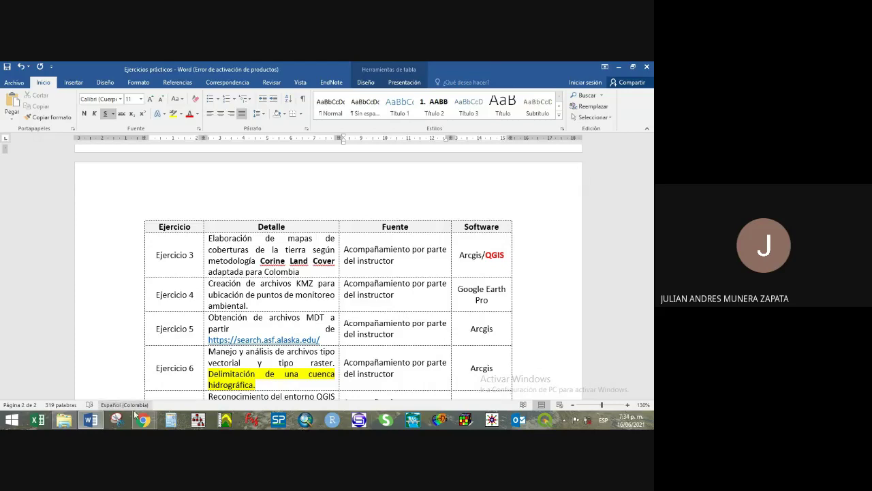
- Return to Chrome and open sharing settings from the 'Solicitud de compartir' email
{"action": "mouse_move", "coordinate": [140, 422]}
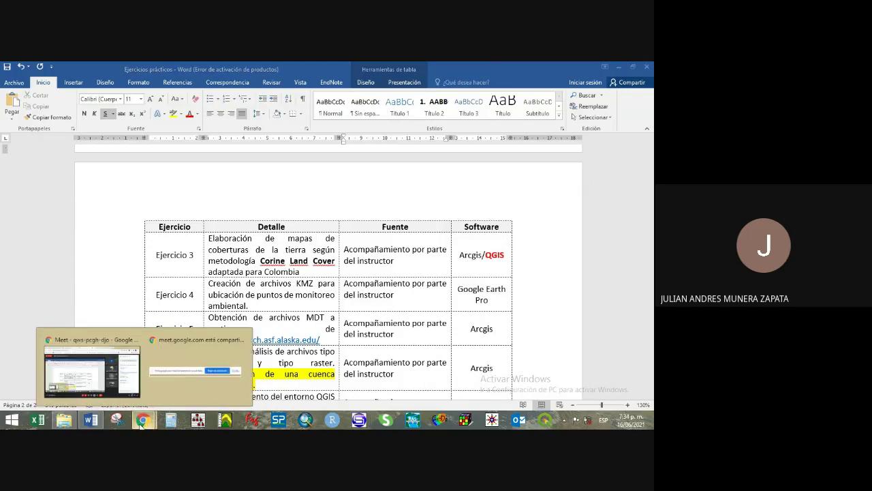
{"action": "left_click", "coordinate": [77, 385]}
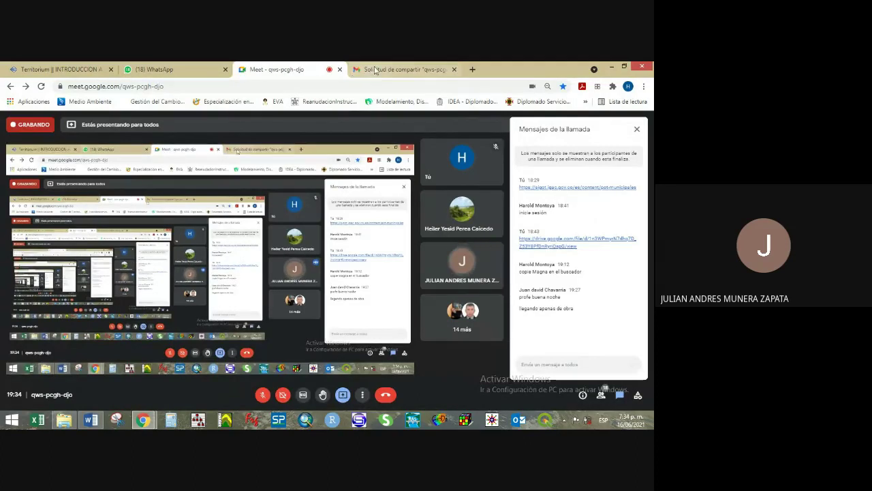
{"action": "left_click", "coordinate": [402, 68]}
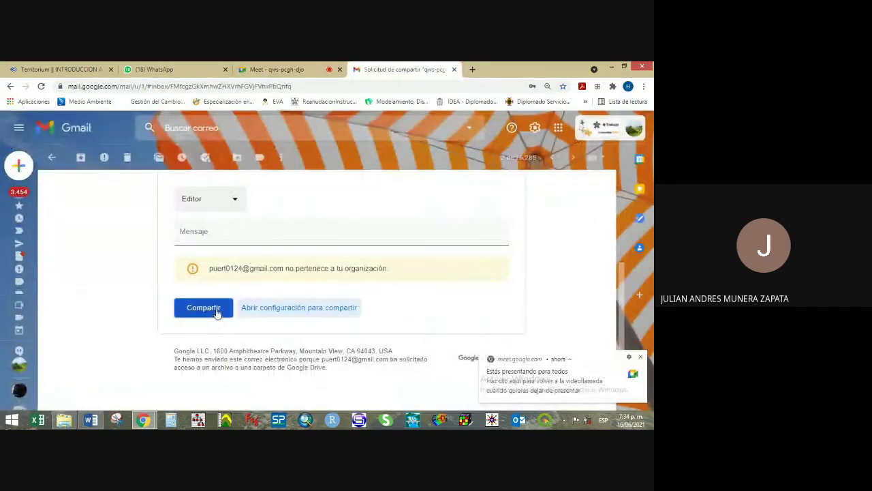
{"action": "left_click", "coordinate": [248, 310]}
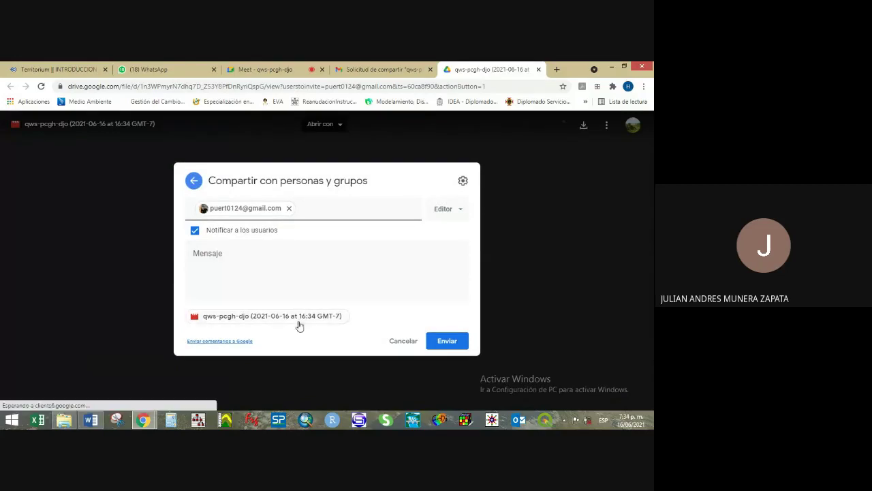
- Send the qws-pcgh-djo recording to the requester as Editor, choosing 'Compartir igualmente'
{"action": "left_click", "coordinate": [458, 211]}
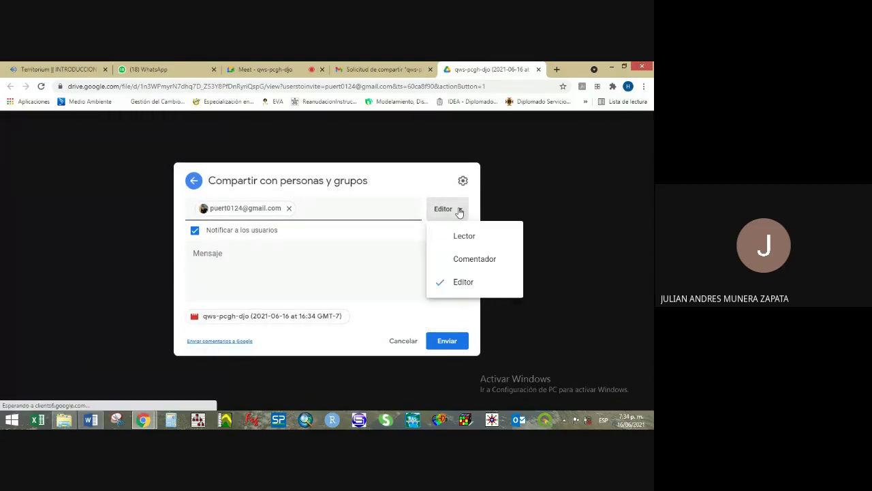
{"action": "left_click", "coordinate": [443, 348]}
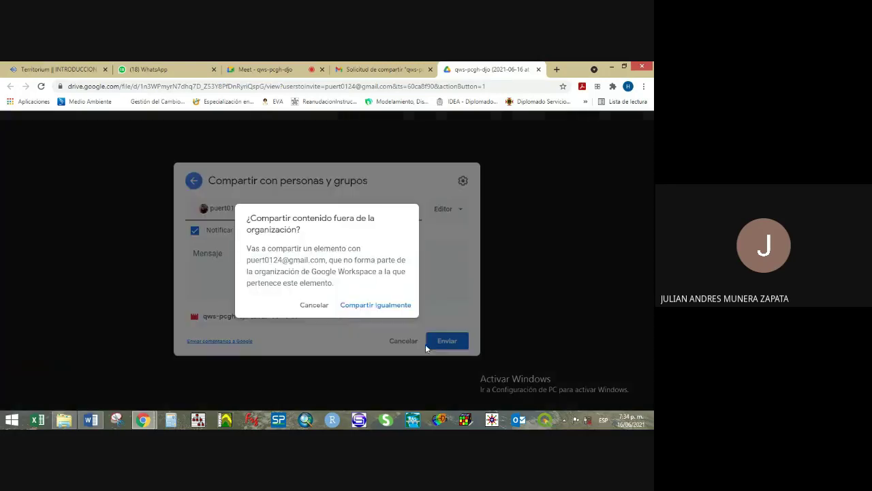
{"action": "left_click", "coordinate": [377, 307]}
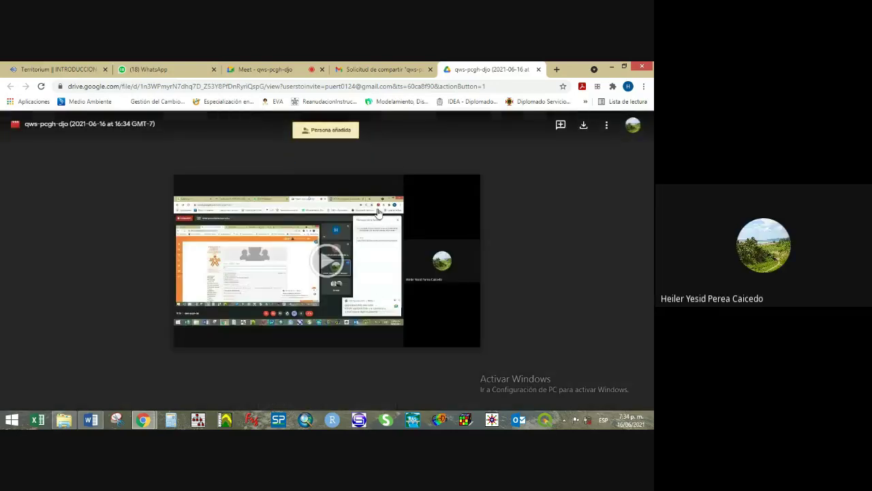
- Play the qws-pcgh-djo recording at 720p quality in full screen
{"action": "left_click", "coordinate": [606, 125]}
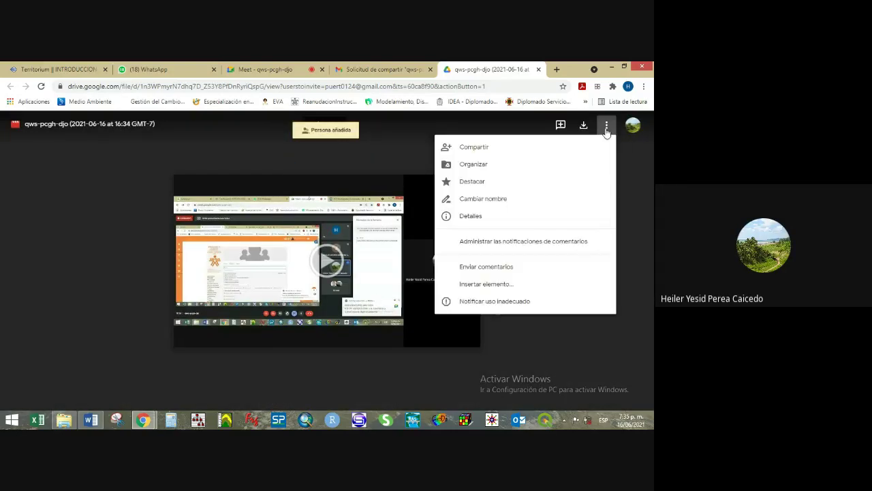
{"action": "left_click", "coordinate": [106, 208]}
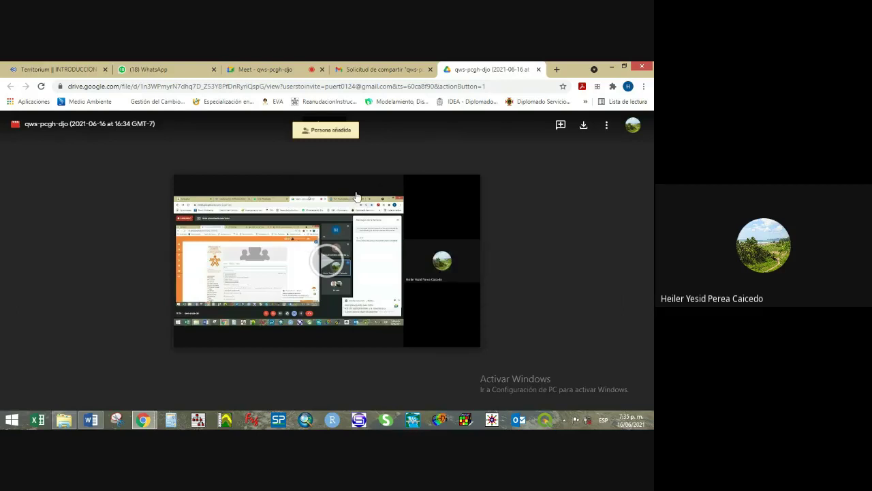
{"action": "left_click", "coordinate": [332, 263]}
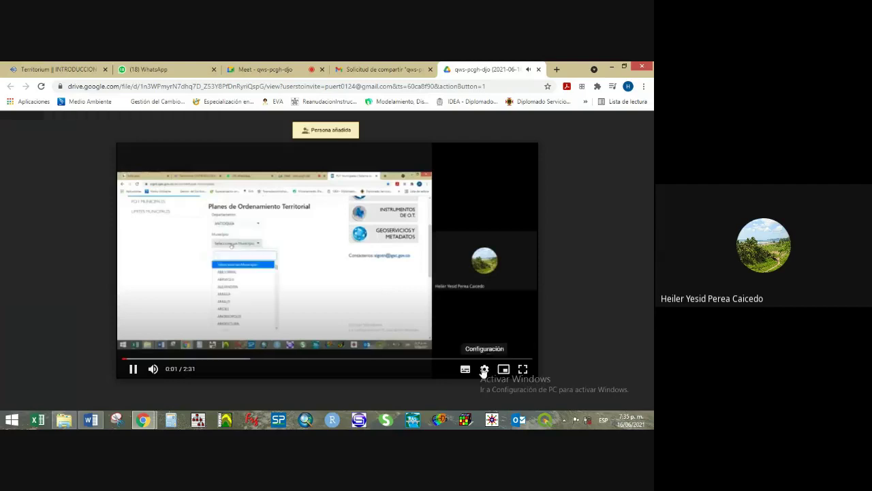
{"action": "left_click", "coordinate": [484, 369]}
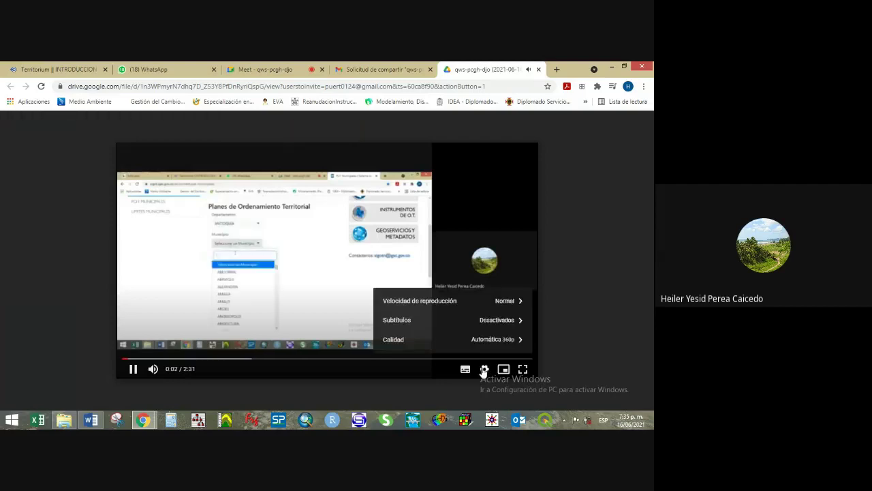
{"action": "left_click", "coordinate": [428, 341]}
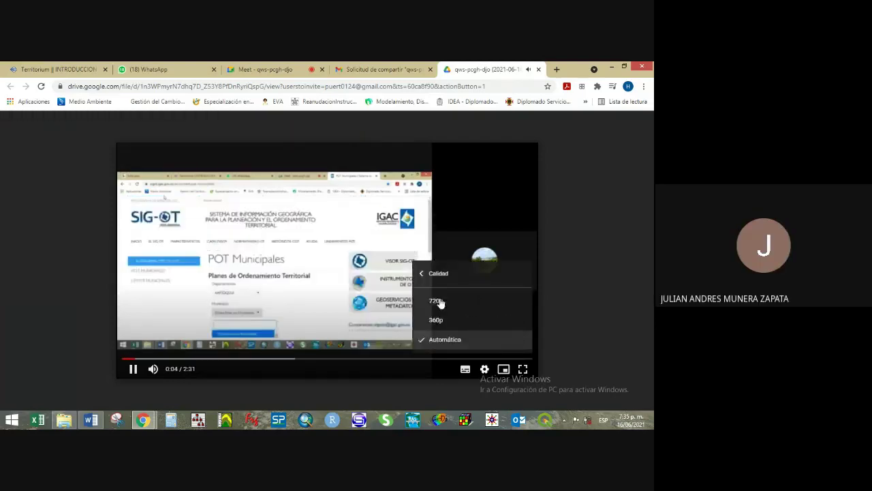
{"action": "left_click", "coordinate": [439, 297]}
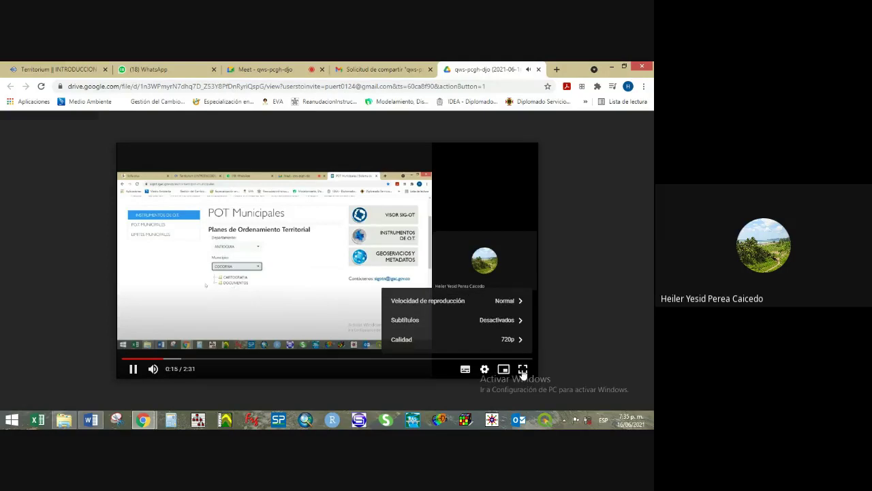
{"action": "left_click", "coordinate": [522, 369]}
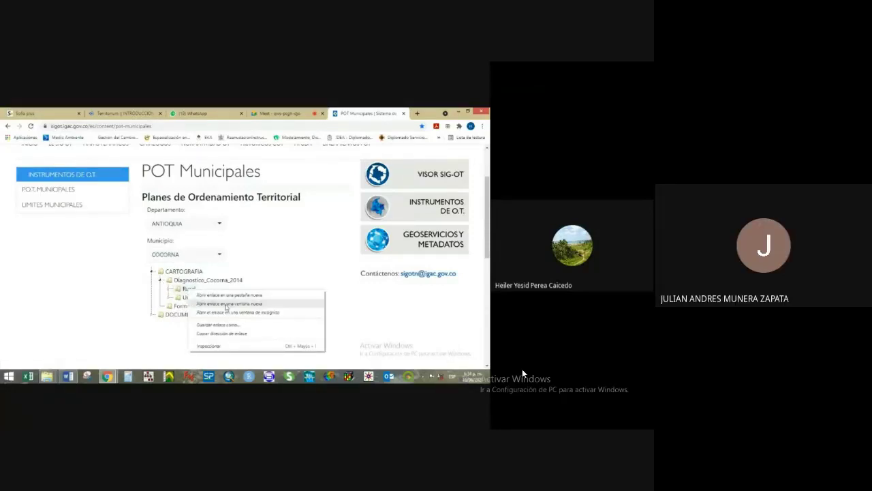
- Drop the video quality to 360p, then switch it back to 720p
{"action": "left_click", "coordinate": [577, 417]}
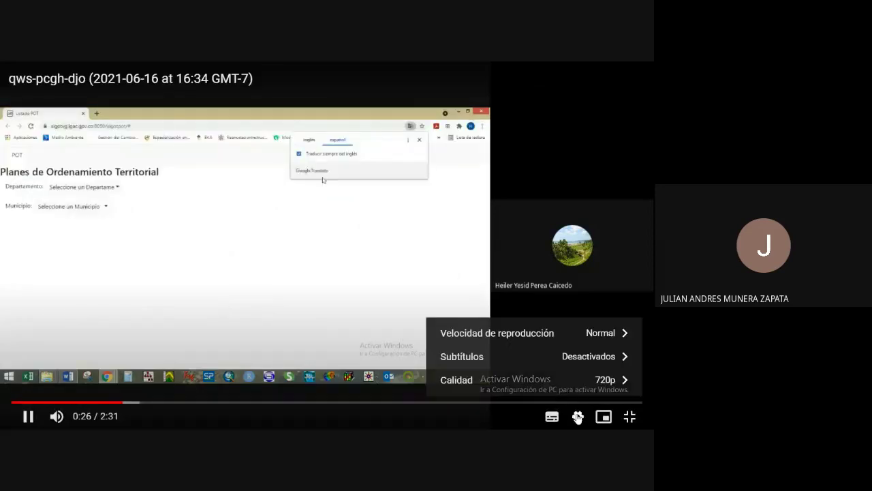
{"action": "left_click", "coordinate": [489, 379]}
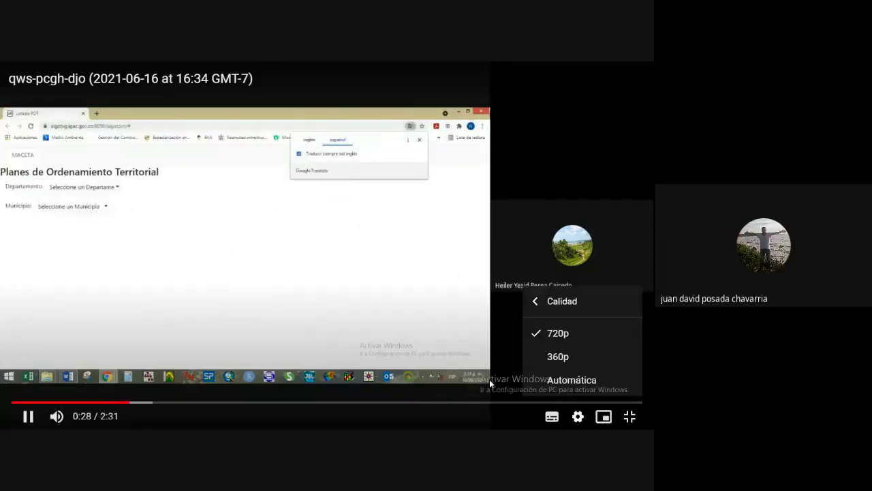
{"action": "left_click", "coordinate": [555, 361]}
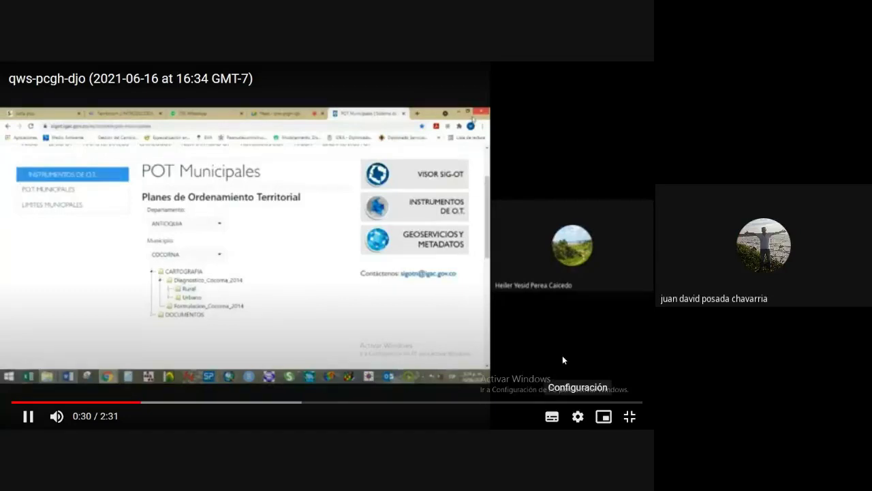
{"action": "left_click", "coordinate": [578, 416]}
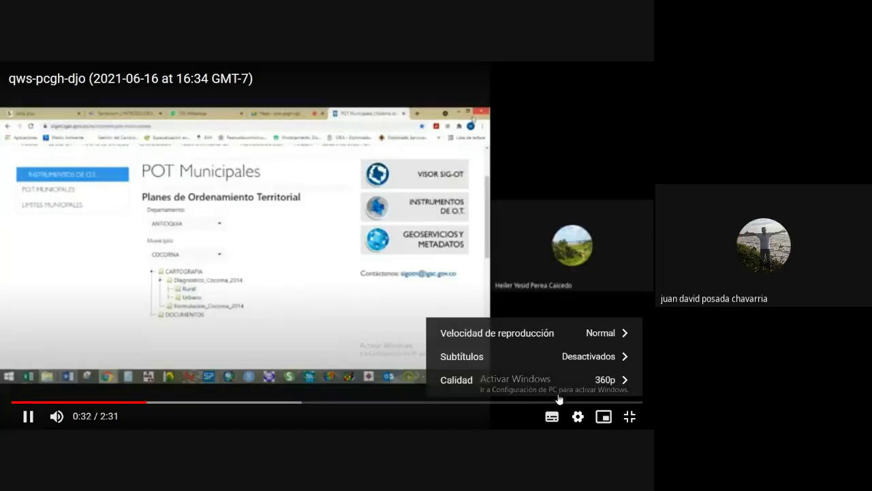
{"action": "left_click", "coordinate": [502, 380]}
{"action": "left_click", "coordinate": [561, 334]}
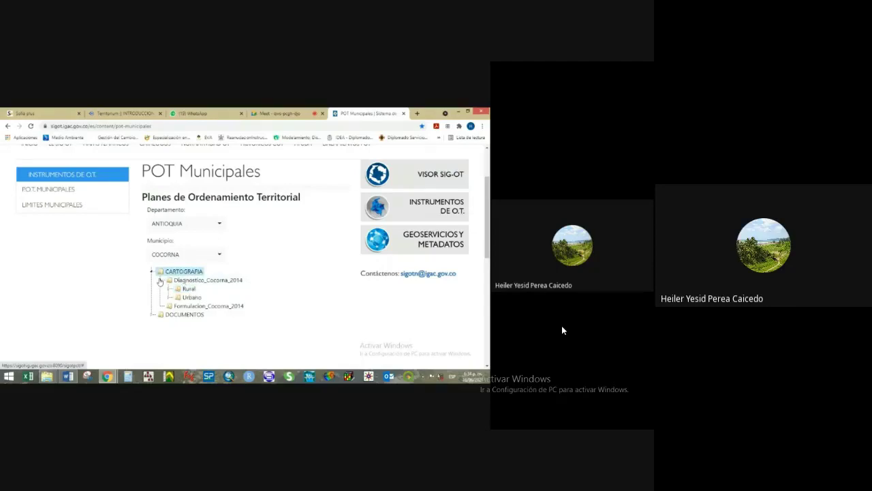
{"action": "mouse_move", "coordinate": [563, 329]}
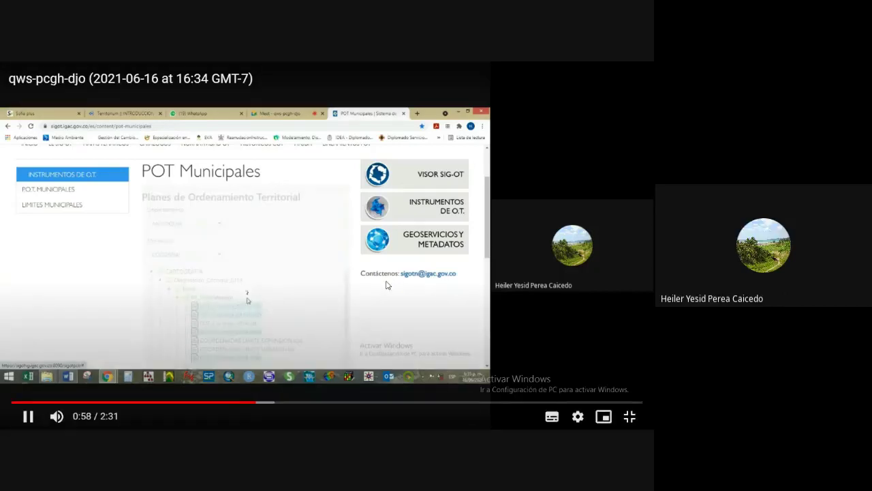
- Exit full screen, pause the recording at 1:03 and close its tab
{"action": "key", "text": "Escape"}
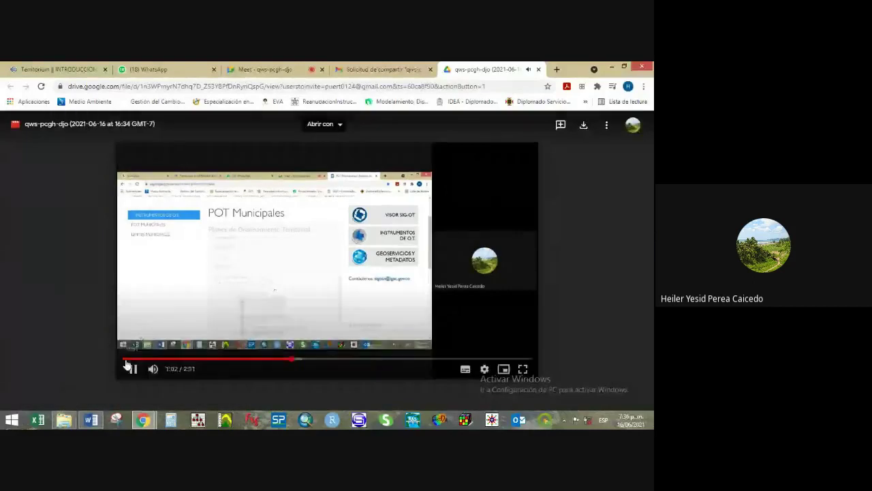
{"action": "left_click", "coordinate": [133, 368]}
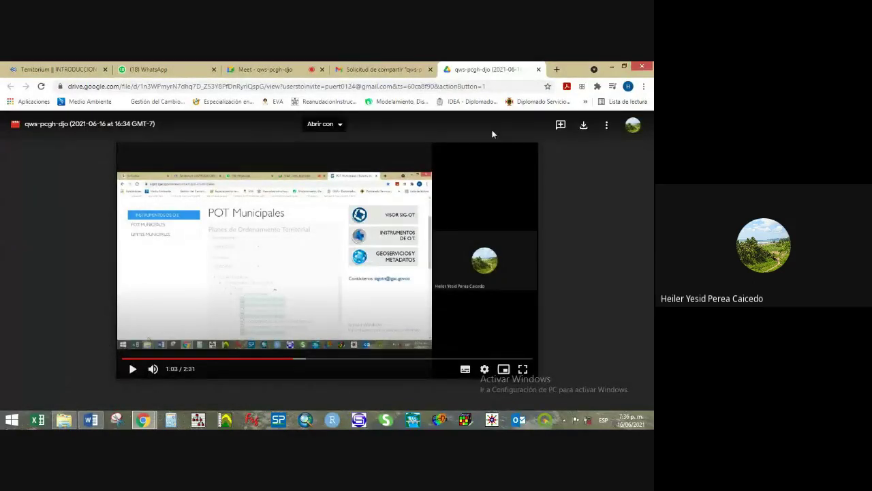
{"action": "left_click", "coordinate": [538, 70]}
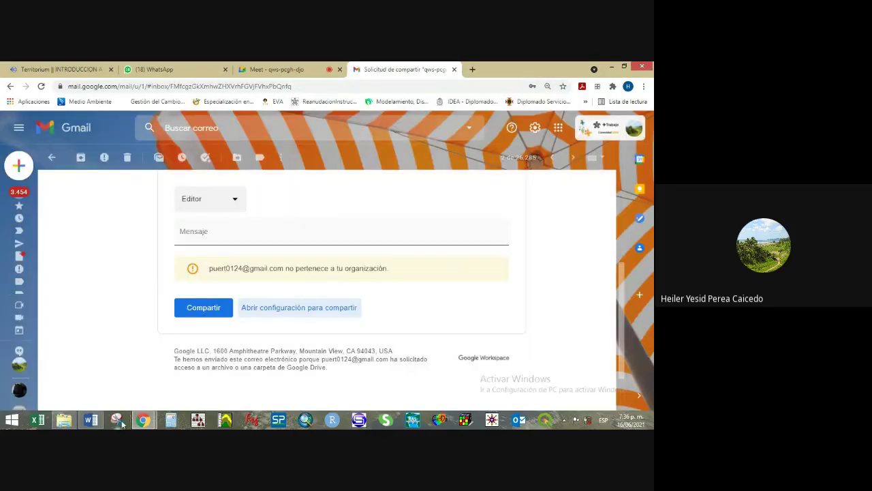
- Bring Word forward and scroll through the Ejercicios prácticos table
{"action": "left_click", "coordinate": [89, 421]}
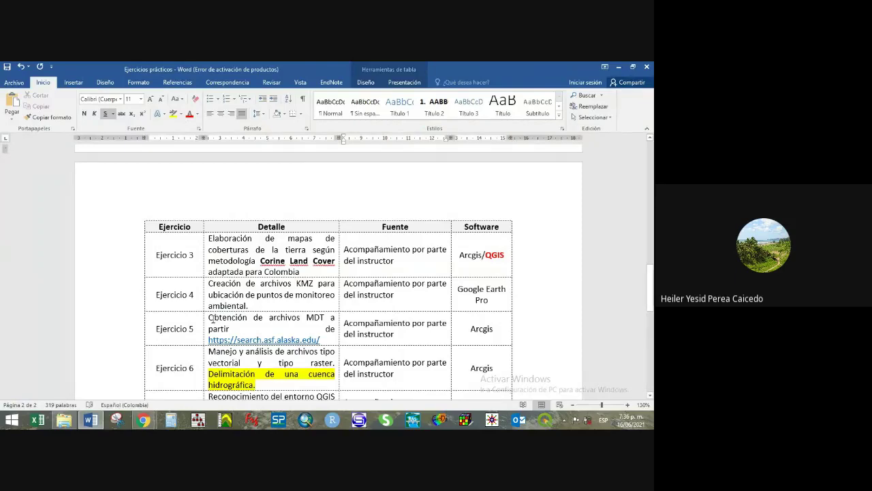
{"action": "scroll", "coordinate": [212, 318], "scroll_direction": "up", "scroll_amount": 1}
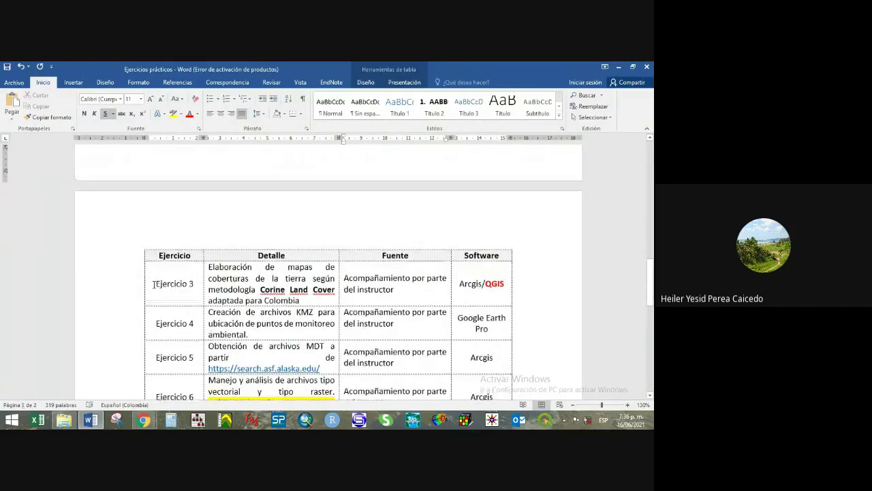
{"action": "left_click_drag", "start_coordinate": [154, 283], "coordinate": [320, 302]}
{"action": "scroll", "coordinate": [323, 304], "scroll_direction": "up", "scroll_amount": 6}
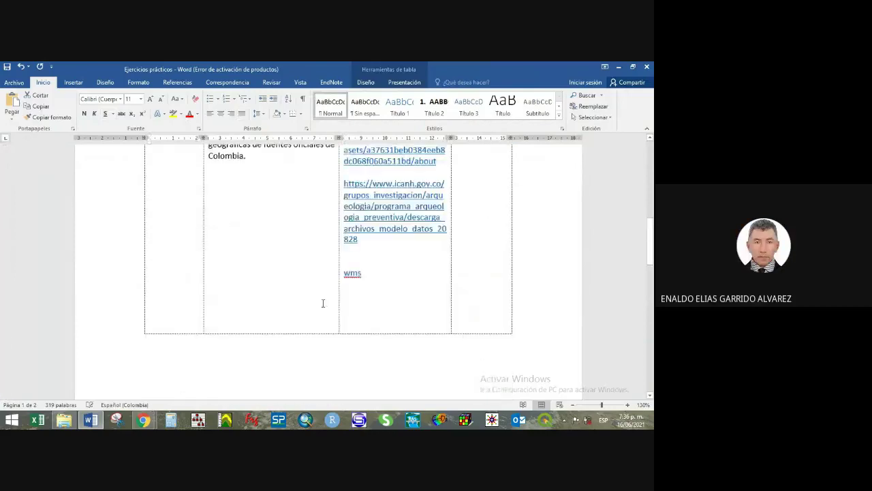
{"action": "scroll", "coordinate": [323, 304], "scroll_direction": "up", "scroll_amount": 4}
{"action": "scroll", "coordinate": [176, 292], "scroll_direction": "down", "scroll_amount": 6}
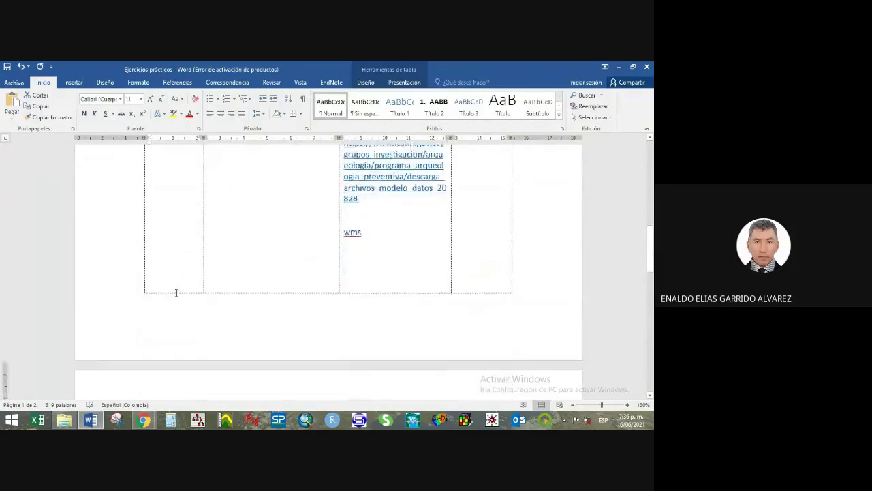
{"action": "scroll", "coordinate": [176, 293], "scroll_direction": "down", "scroll_amount": 7}
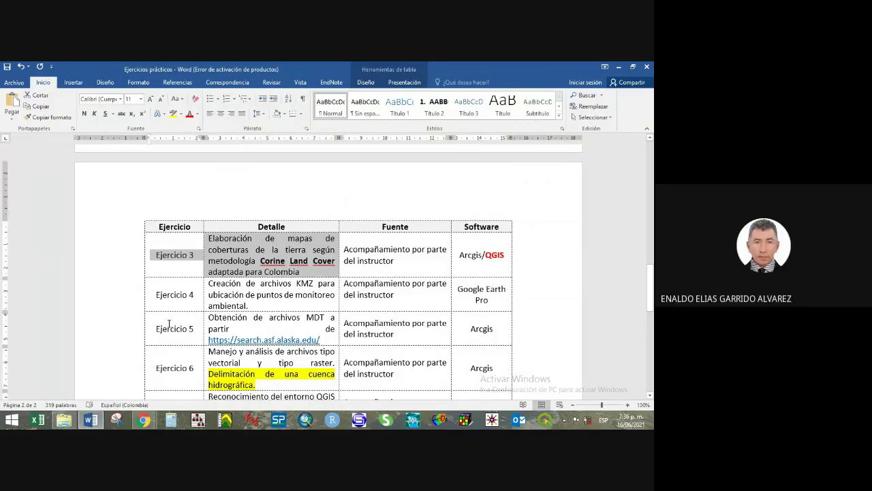
- Select the Ejercicio 5, 3 and 2 rows with their descriptions
{"action": "left_click_drag", "start_coordinate": [166, 328], "coordinate": [235, 339]}
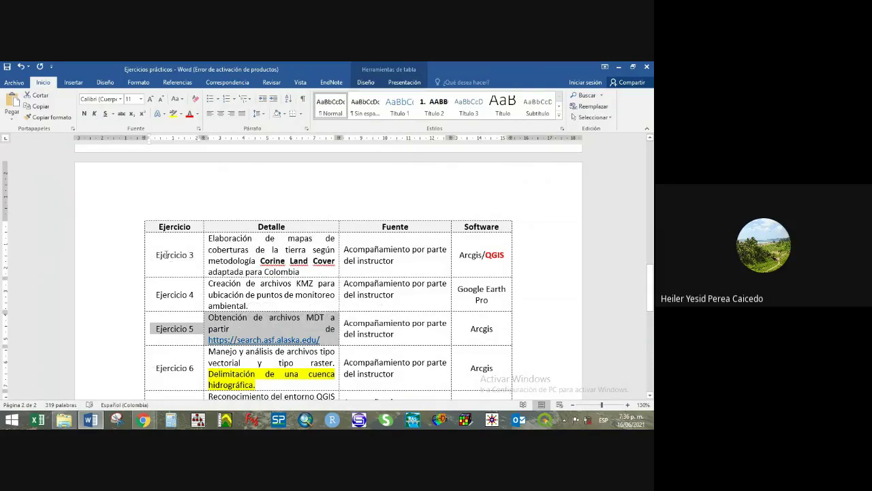
{"action": "left_click_drag", "start_coordinate": [166, 254], "coordinate": [310, 270]}
{"action": "scroll", "coordinate": [302, 294], "scroll_direction": "up", "scroll_amount": 10}
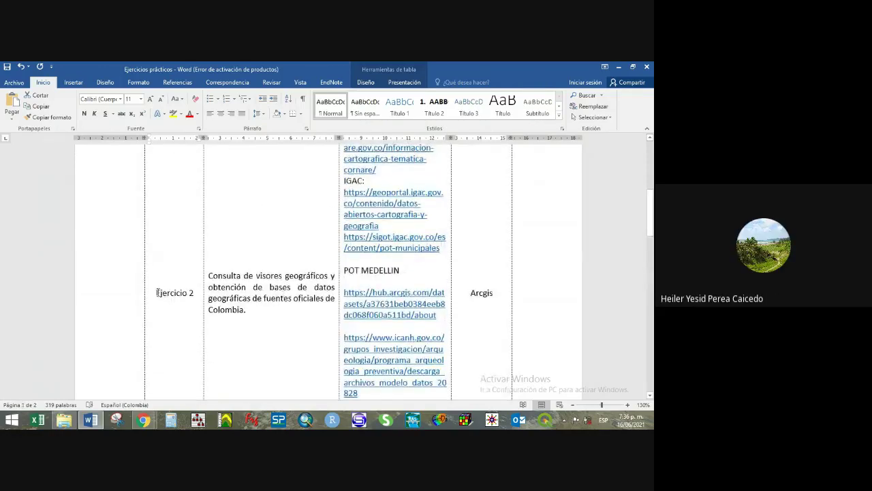
{"action": "left_click_drag", "start_coordinate": [164, 292], "coordinate": [286, 301]}
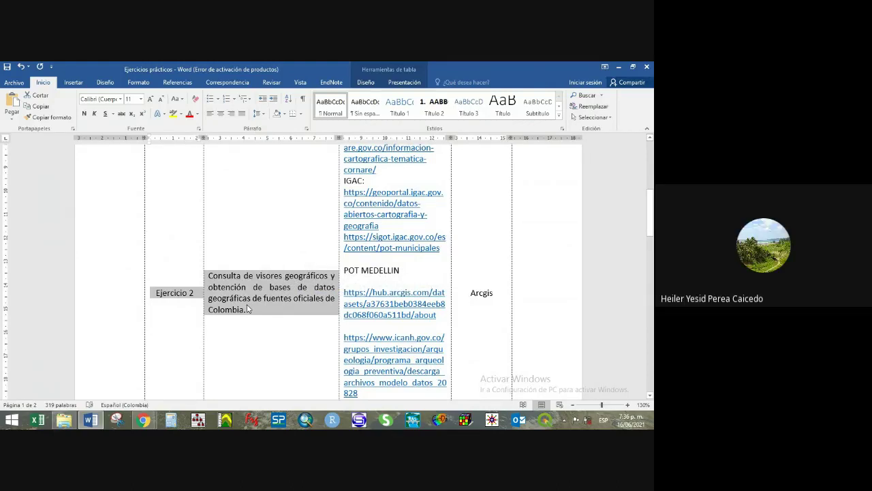
{"action": "scroll", "coordinate": [248, 306], "scroll_direction": "down", "scroll_amount": 10}
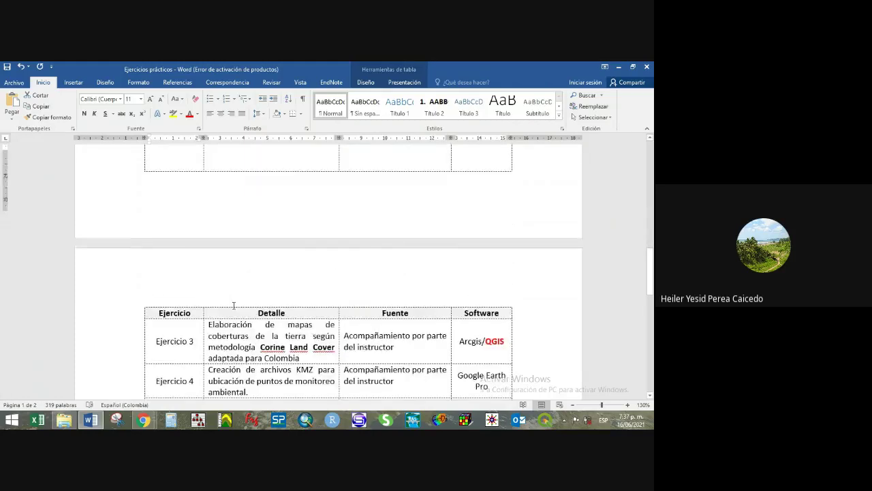
{"action": "left_click_drag", "start_coordinate": [163, 255], "coordinate": [487, 263]}
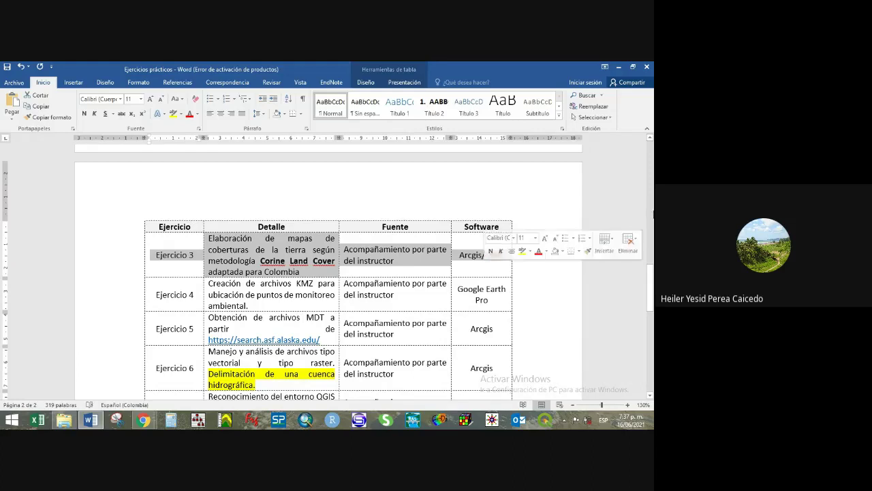
{"action": "scroll", "coordinate": [428, 296], "scroll_direction": "down", "scroll_amount": 2}
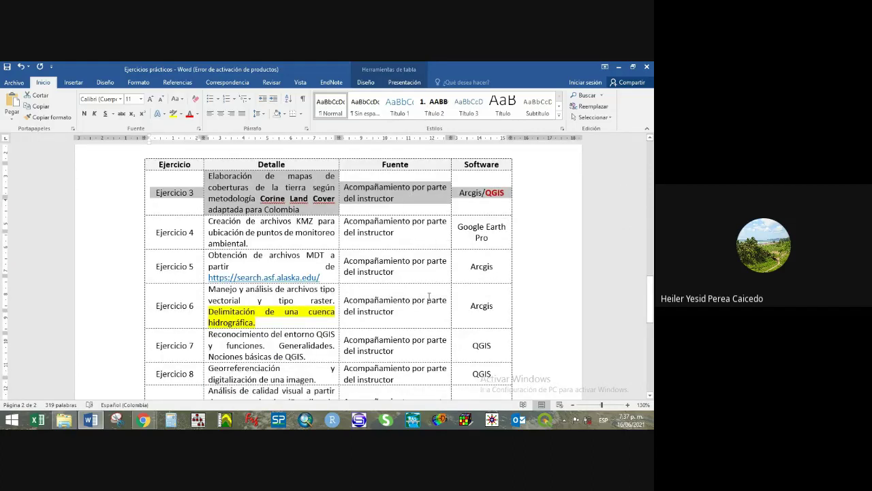
{"action": "scroll", "coordinate": [429, 296], "scroll_direction": "down", "scroll_amount": 2}
{"action": "left_click_drag", "start_coordinate": [161, 293], "coordinate": [497, 317]}
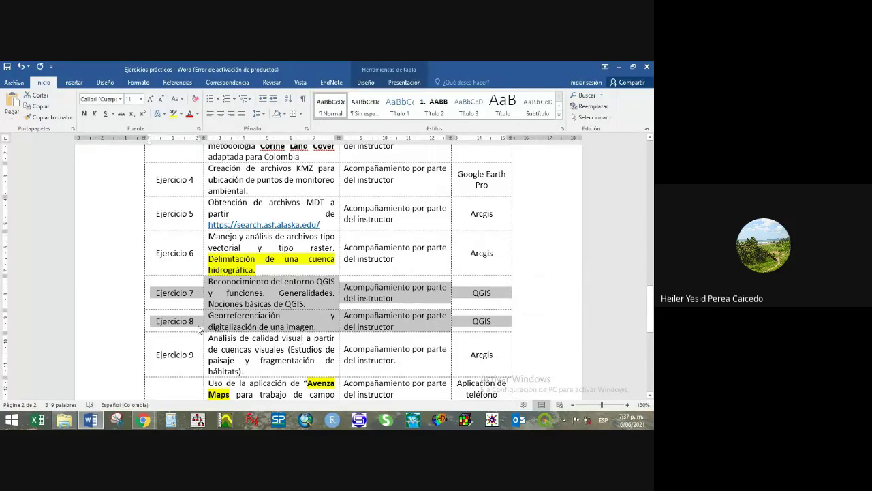
{"action": "scroll", "coordinate": [199, 323], "scroll_direction": "up", "scroll_amount": 3}
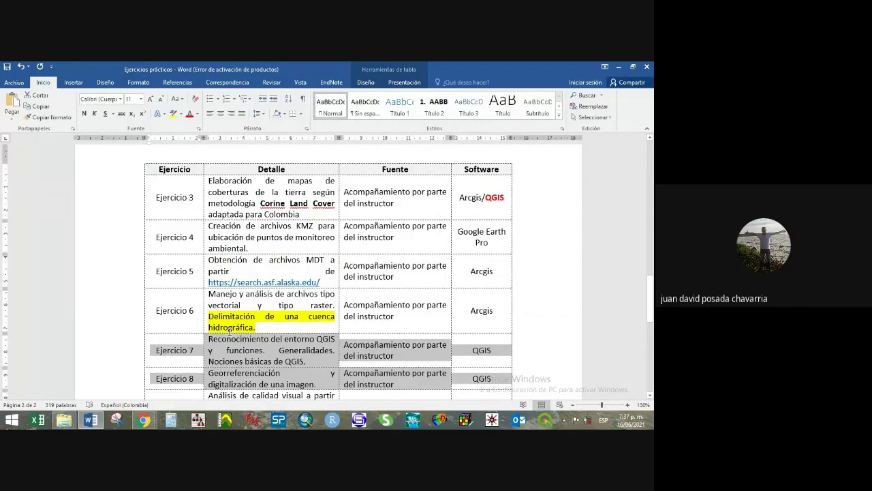
{"action": "left_click", "coordinate": [319, 356]}
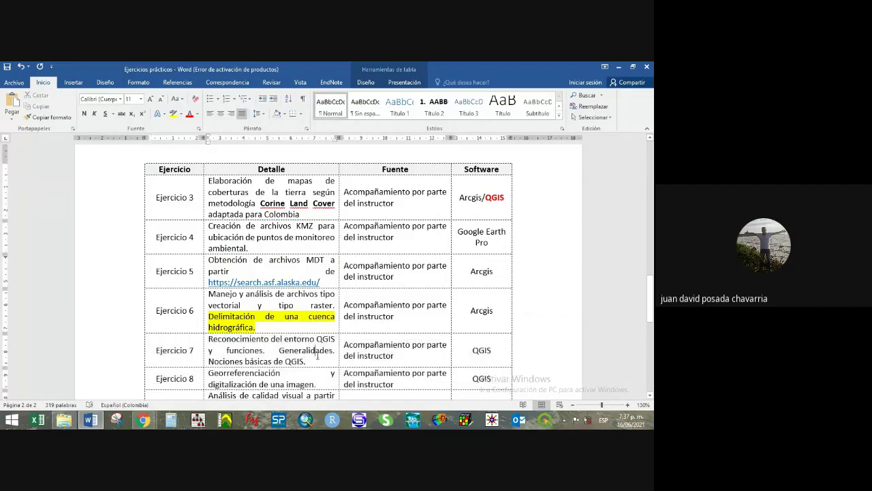
{"action": "left_click_drag", "start_coordinate": [470, 351], "coordinate": [490, 352]}
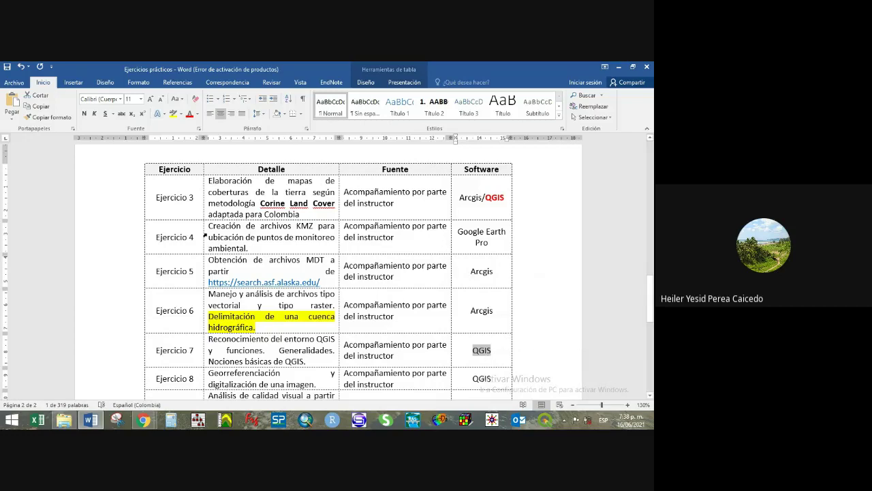
{"action": "scroll", "coordinate": [203, 233], "scroll_direction": "up", "scroll_amount": 1}
{"action": "scroll", "coordinate": [204, 234], "scroll_direction": "up", "scroll_amount": 1}
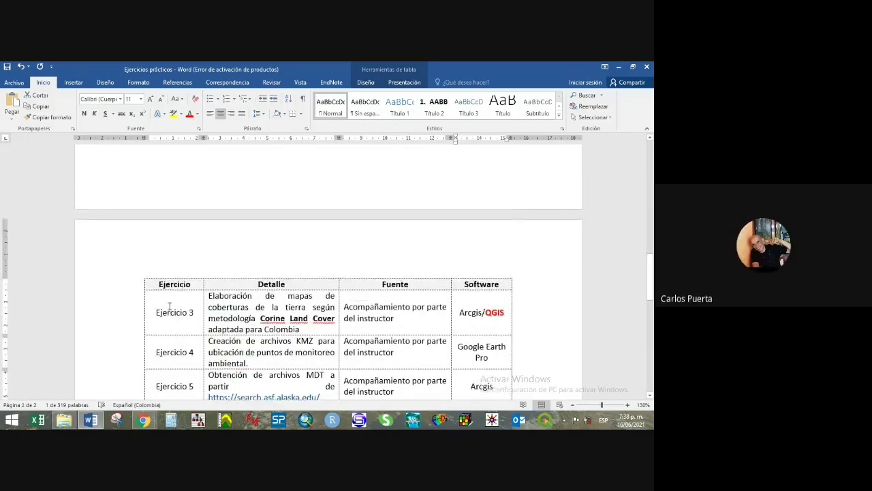
{"action": "left_click_drag", "start_coordinate": [156, 312], "coordinate": [493, 315]}
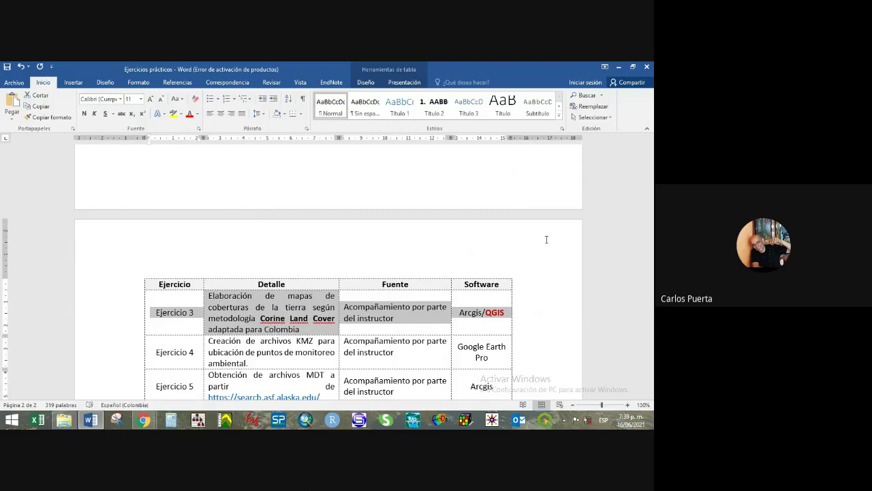
{"action": "scroll", "coordinate": [547, 249], "scroll_direction": "down", "scroll_amount": 5}
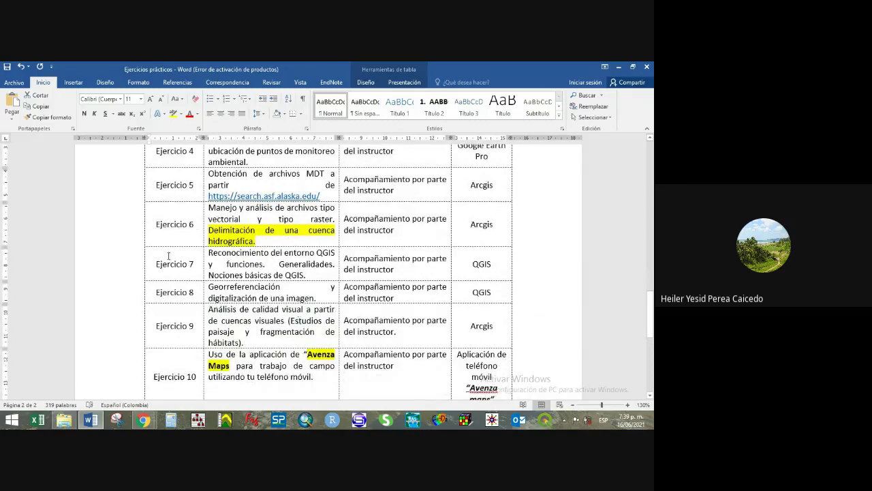
{"action": "mouse_move", "coordinate": [153, 262]}
{"action": "left_mouse_down"}
{"action": "mouse_move", "coordinate": [219, 267]}
{"action": "mouse_move", "coordinate": [285, 294]}
{"action": "mouse_move", "coordinate": [481, 304]}
{"action": "mouse_move", "coordinate": [500, 289]}
{"action": "left_mouse_up"}
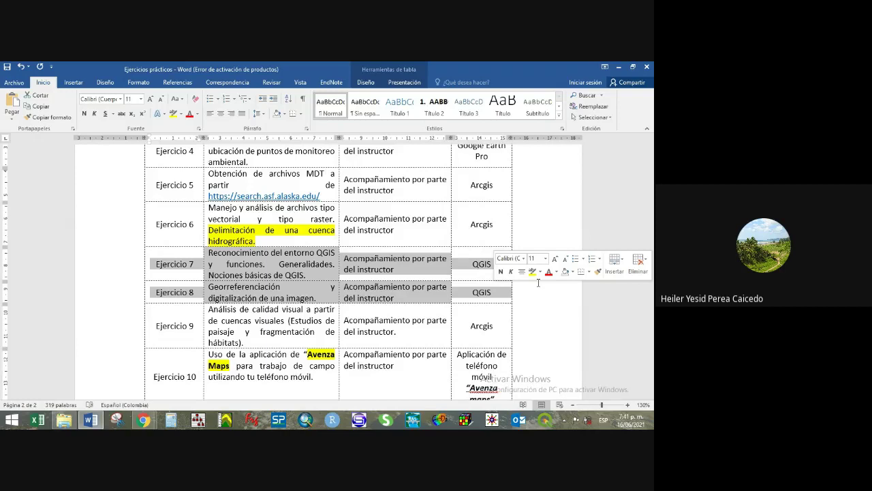
- Select the Ejercicio 3 Corine Land Cover row in Word, then switch to QGIS
{"action": "scroll", "coordinate": [535, 283], "scroll_direction": "up", "scroll_amount": 3}
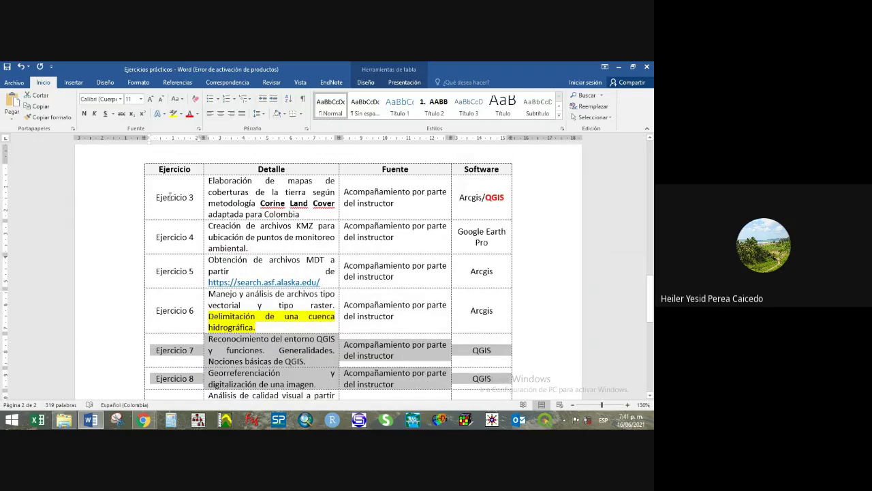
{"action": "left_click_drag", "start_coordinate": [170, 197], "coordinate": [497, 204]}
{"action": "scroll", "coordinate": [432, 257], "scroll_direction": "up", "scroll_amount": 5}
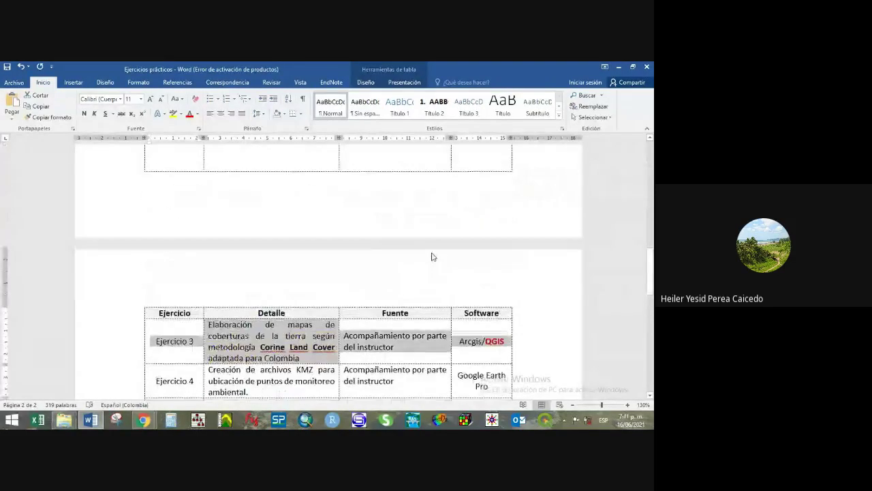
{"action": "scroll", "coordinate": [432, 257], "scroll_direction": "down", "scroll_amount": 2}
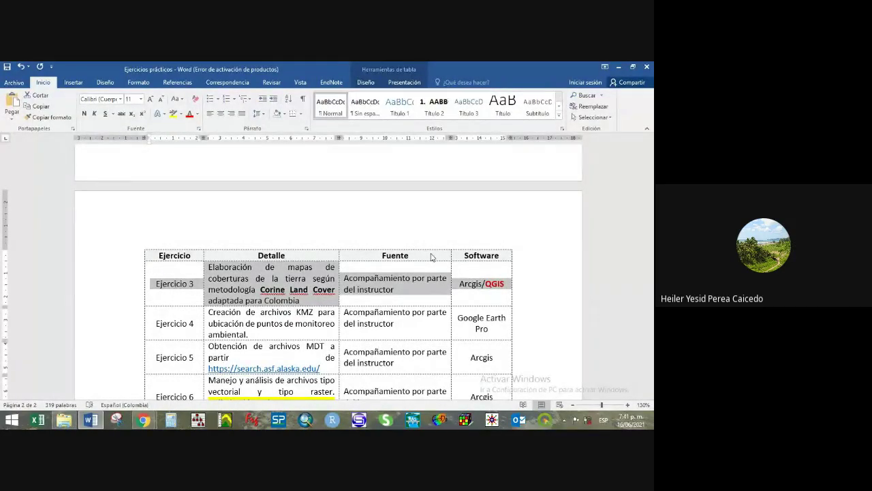
{"action": "scroll", "coordinate": [431, 257], "scroll_direction": "up", "scroll_amount": 2}
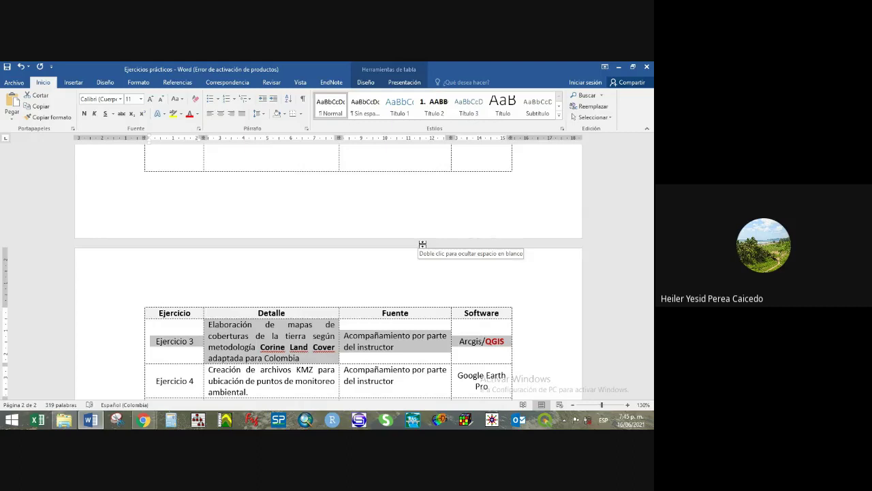
{"action": "left_click", "coordinate": [545, 420]}
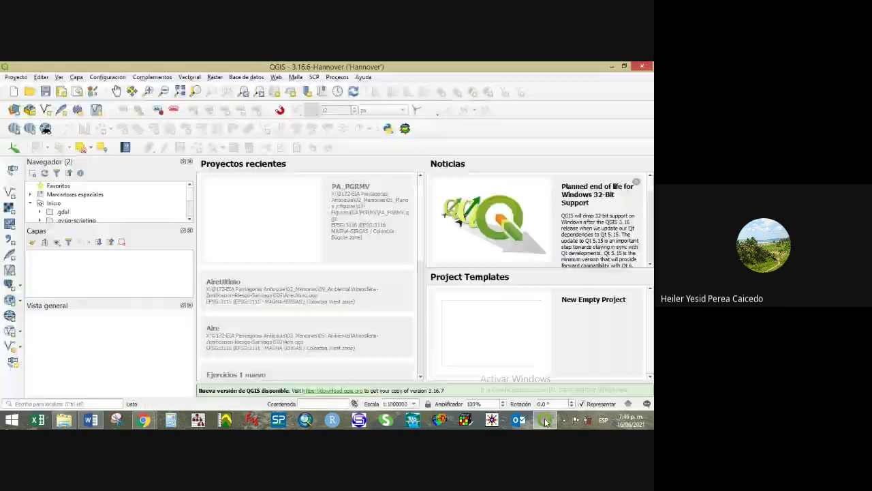
- Start a new project and add the Bing Satellite basemap via QuickMapServices
{"action": "left_click", "coordinate": [11, 90]}
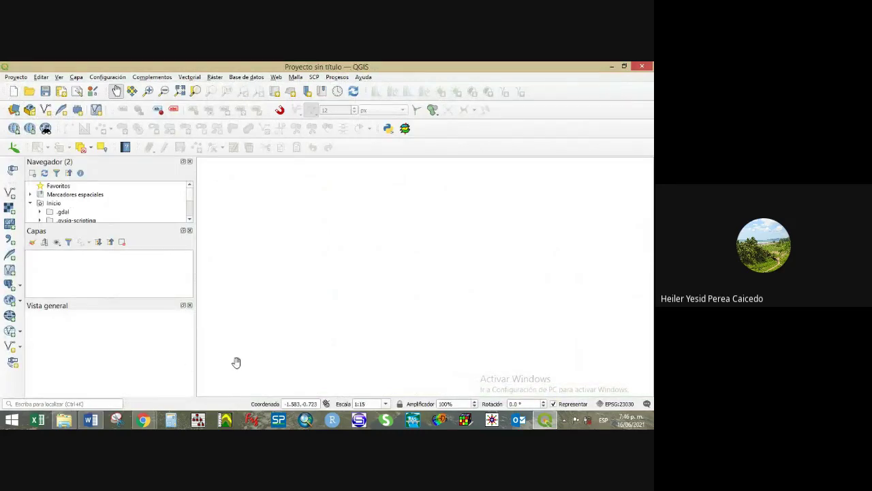
{"action": "left_click", "coordinate": [276, 77]}
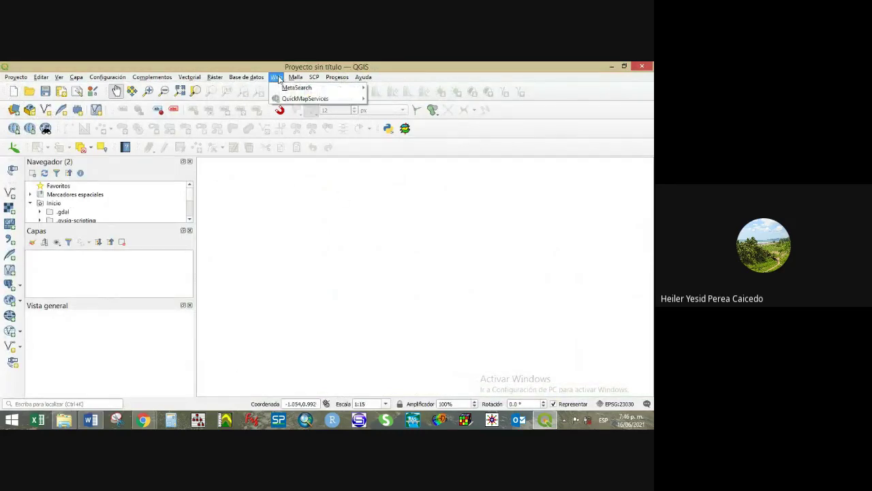
{"action": "mouse_move", "coordinate": [320, 99]}
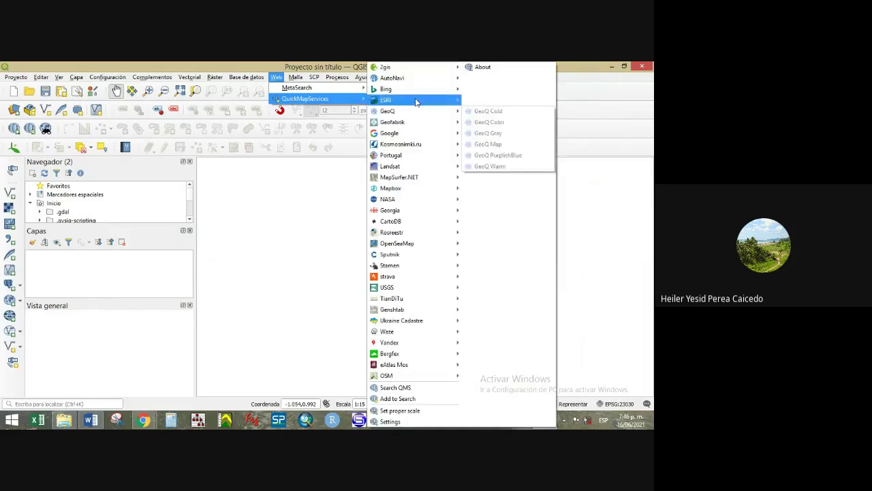
{"action": "left_click", "coordinate": [274, 77]}
{"action": "left_click", "coordinate": [273, 77]}
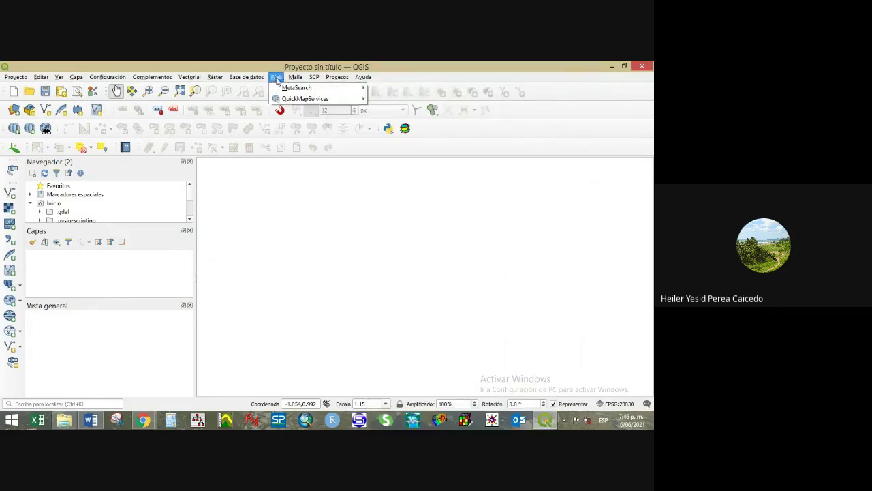
{"action": "mouse_move", "coordinate": [285, 100]}
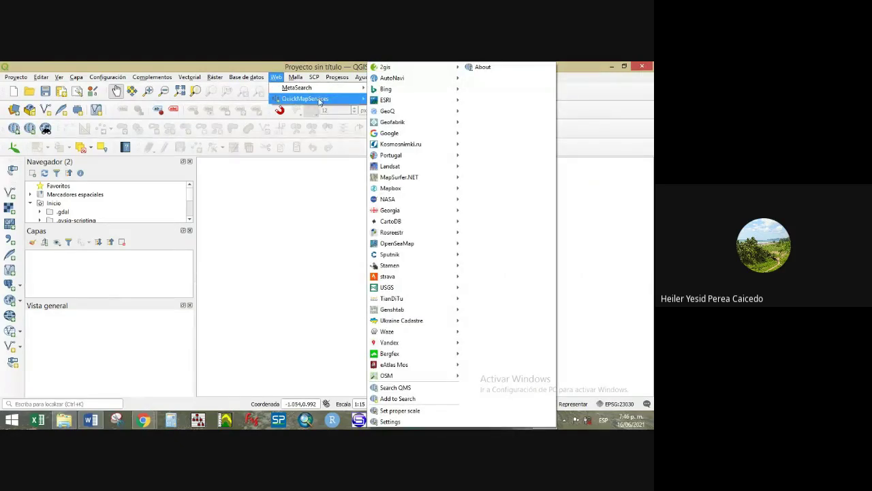
{"action": "mouse_move", "coordinate": [402, 89]}
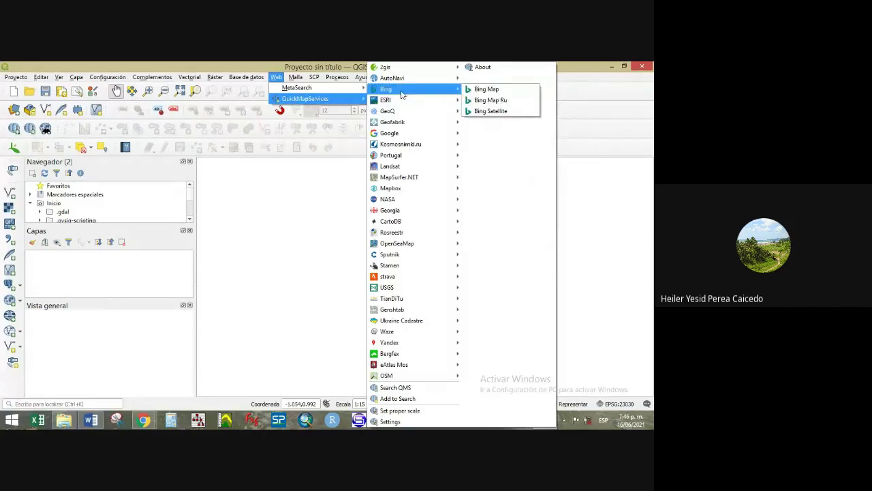
{"action": "left_click", "coordinate": [491, 111]}
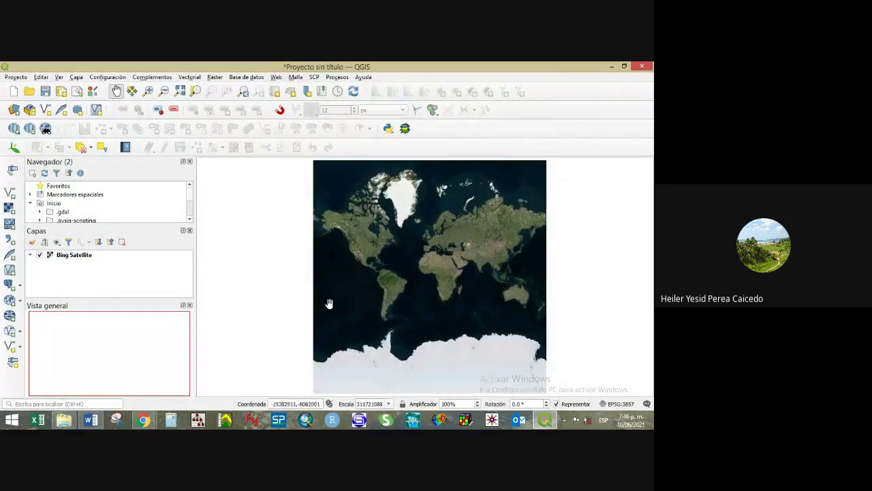
- Zoom and pan from the world view into central Colombia over the city
{"action": "scroll", "coordinate": [366, 268], "scroll_direction": "up", "scroll_amount": 3}
{"action": "left_click_drag", "start_coordinate": [545, 347], "coordinate": [362, 286]}
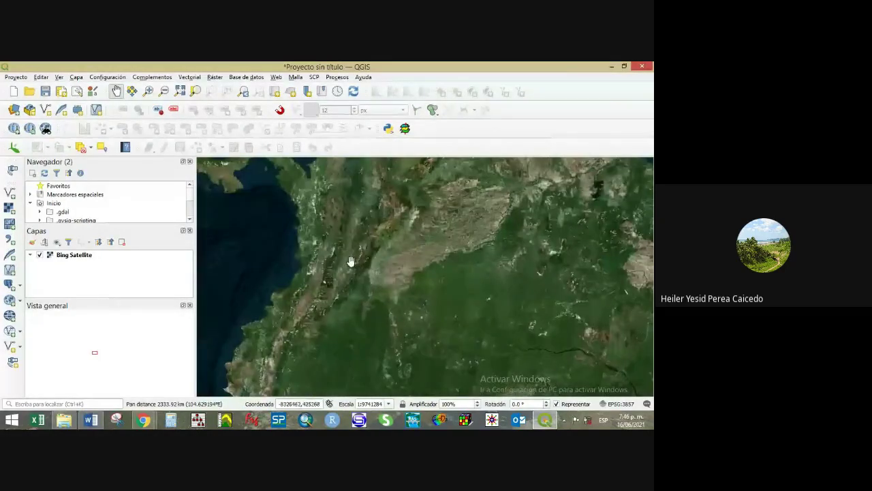
{"action": "scroll", "coordinate": [351, 262], "scroll_direction": "up", "scroll_amount": 4}
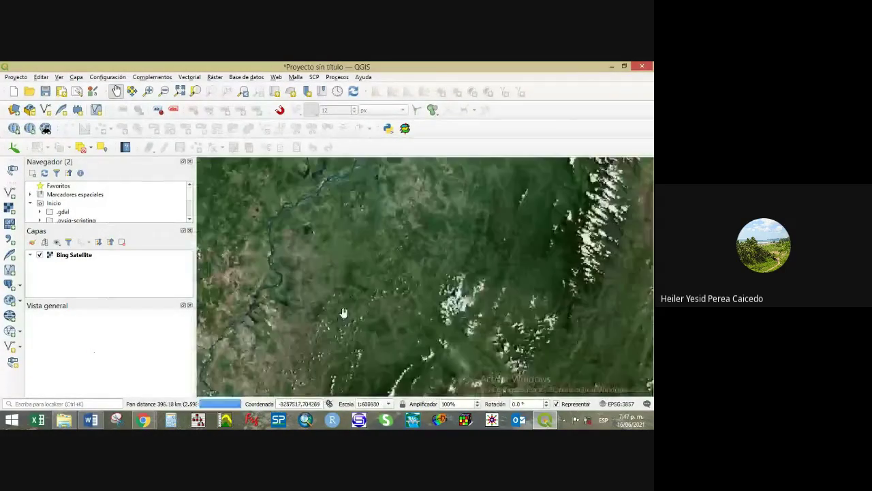
{"action": "scroll", "coordinate": [494, 344], "scroll_direction": "down", "scroll_amount": 3}
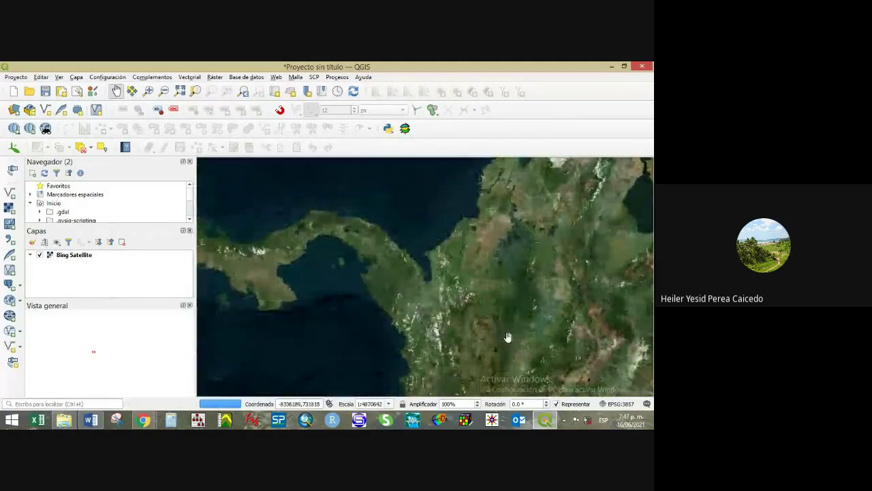
{"action": "left_click_drag", "start_coordinate": [508, 335], "coordinate": [437, 310]}
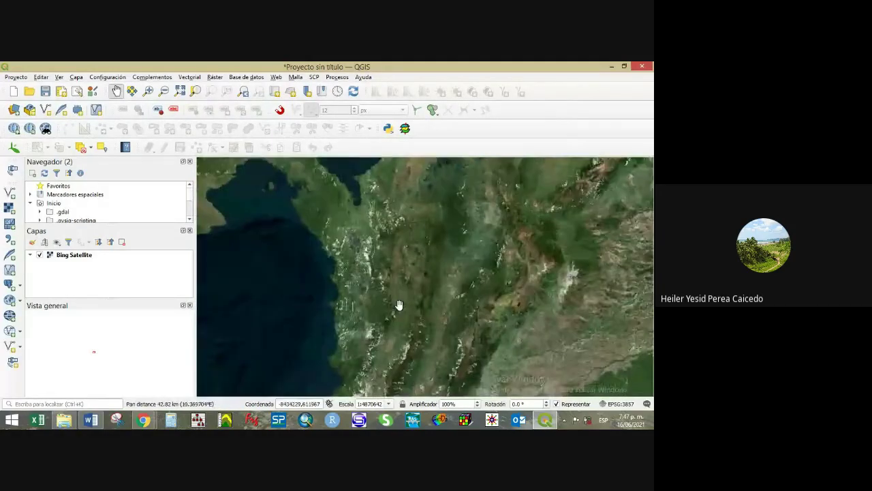
{"action": "scroll", "coordinate": [398, 306], "scroll_direction": "up", "scroll_amount": 4}
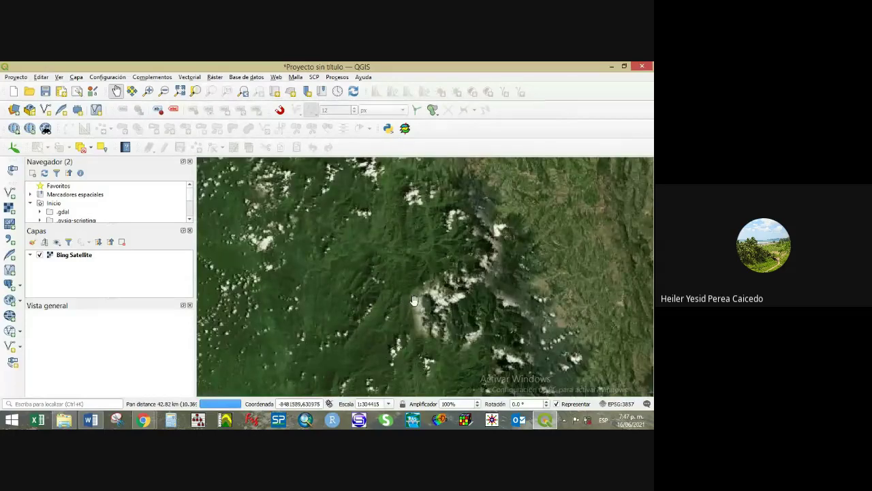
{"action": "scroll", "coordinate": [448, 310], "scroll_direction": "down", "scroll_amount": 2}
{"action": "scroll", "coordinate": [448, 310], "scroll_direction": "up", "scroll_amount": 3}
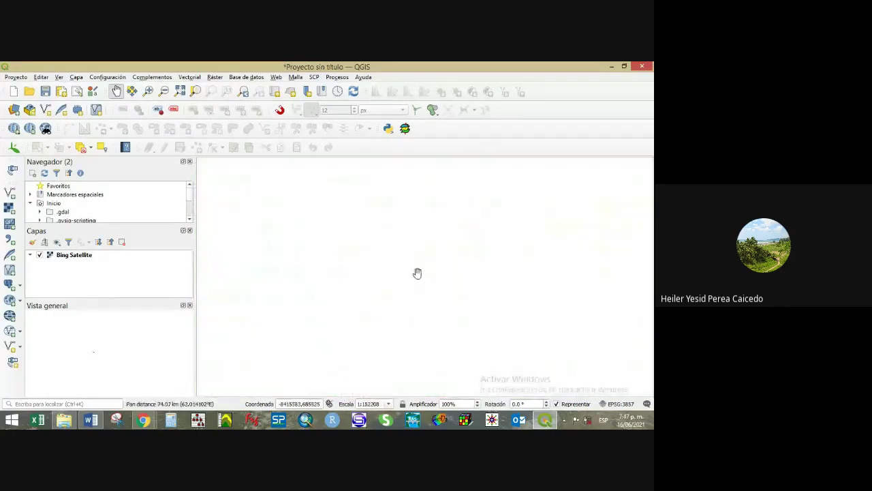
{"action": "left_click_drag", "start_coordinate": [398, 275], "coordinate": [330, 397]}
{"action": "scroll", "coordinate": [356, 341], "scroll_direction": "up", "scroll_amount": 3}
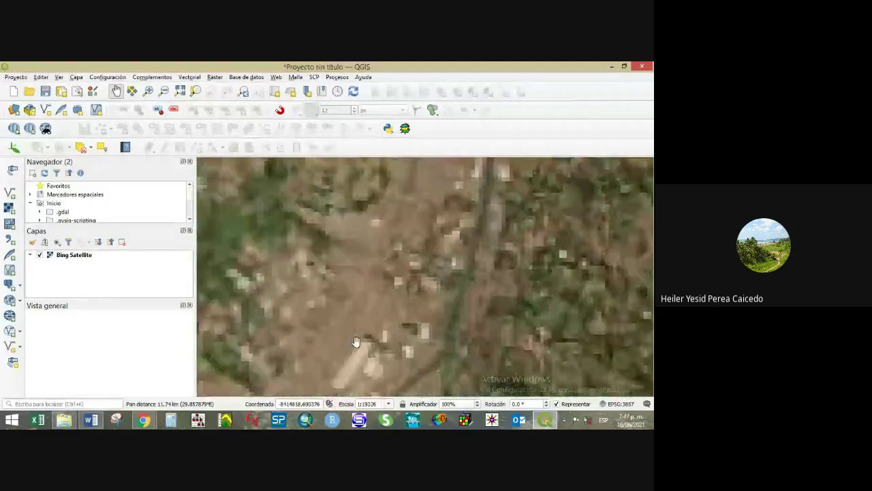
{"action": "left_click_drag", "start_coordinate": [340, 269], "coordinate": [356, 392]}
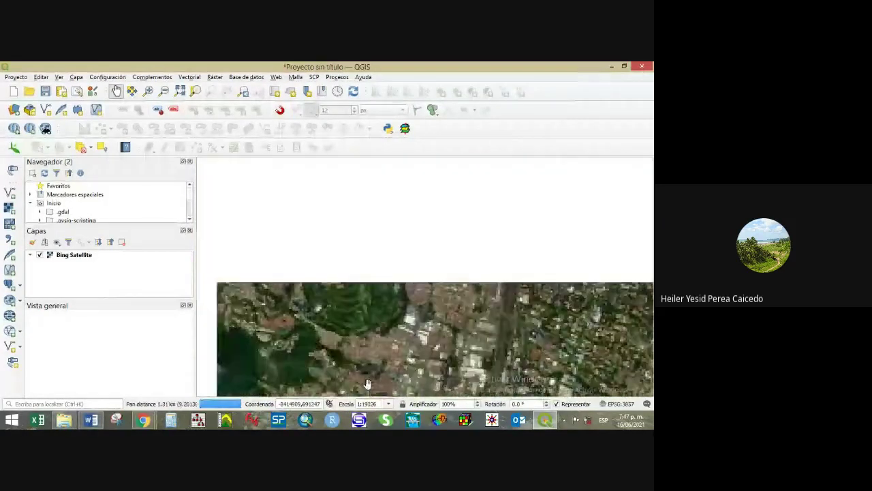
{"action": "left_click_drag", "start_coordinate": [420, 283], "coordinate": [476, 297]}
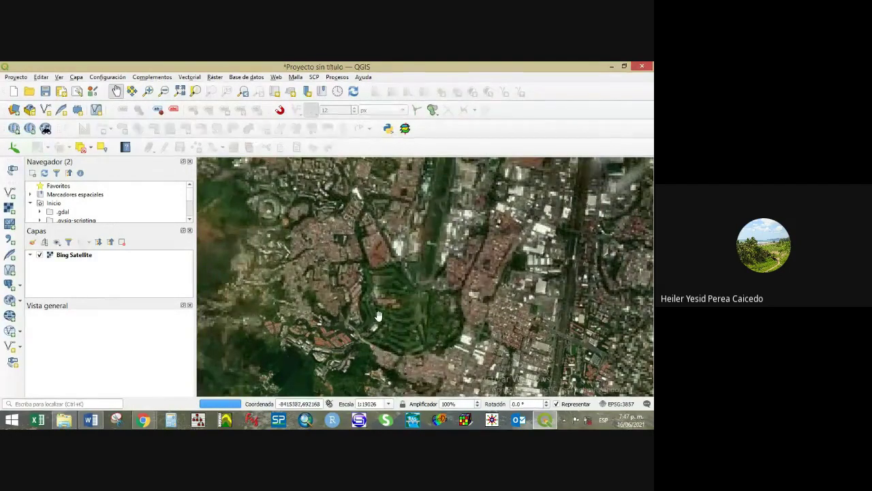
- Pan around the golf course, airstrip and nearby residential blocks
{"action": "scroll", "coordinate": [405, 309], "scroll_direction": "up", "scroll_amount": 2}
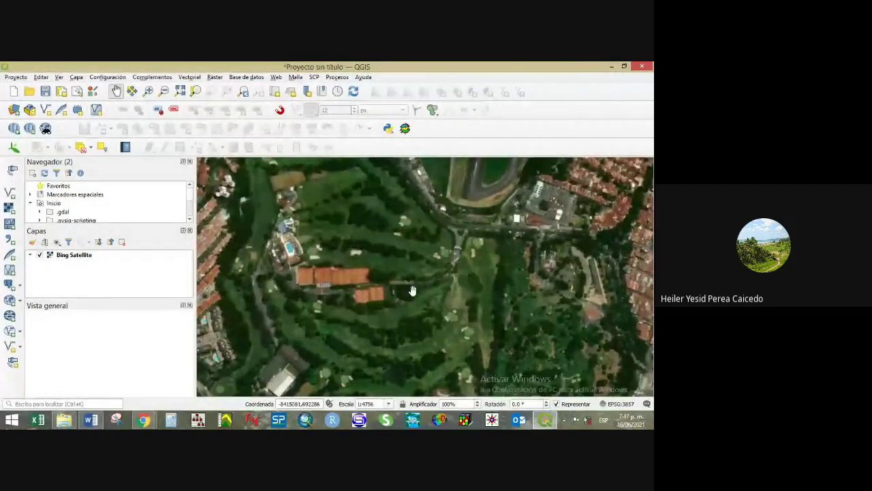
{"action": "left_click_drag", "start_coordinate": [411, 290], "coordinate": [382, 308]}
{"action": "left_click_drag", "start_coordinate": [366, 253], "coordinate": [488, 274]}
{"action": "left_click_drag", "start_coordinate": [283, 211], "coordinate": [365, 225]}
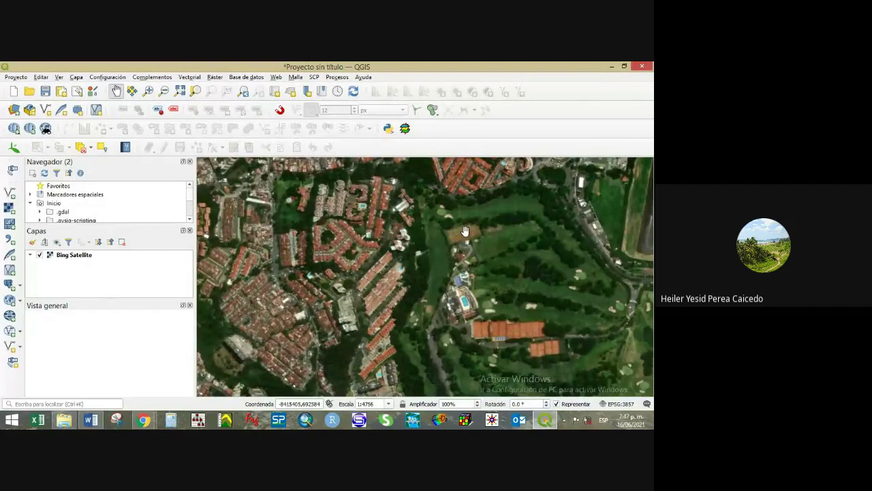
{"action": "left_click_drag", "start_coordinate": [549, 251], "coordinate": [317, 285]}
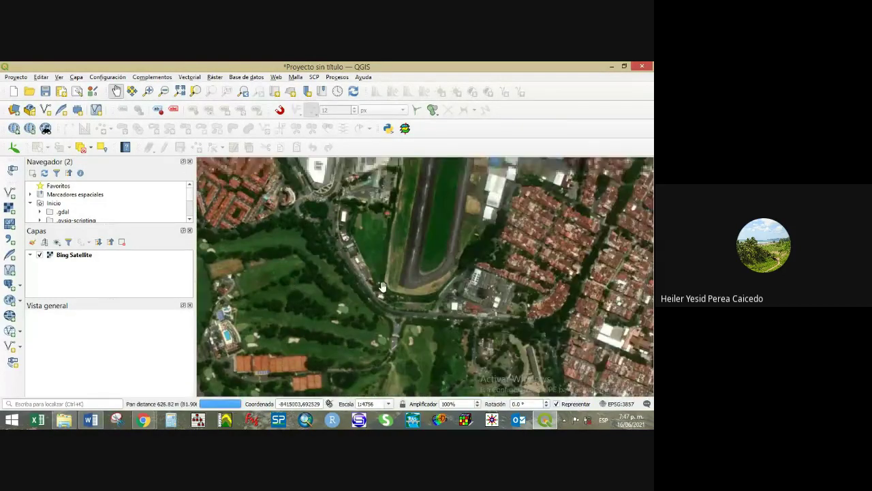
{"action": "left_click_drag", "start_coordinate": [383, 286], "coordinate": [387, 307]}
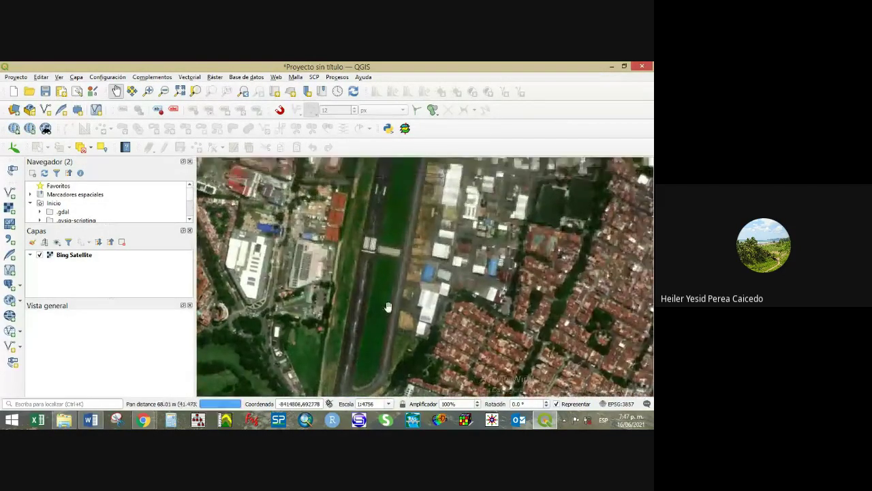
{"action": "scroll", "coordinate": [355, 328], "scroll_direction": "up", "scroll_amount": 1}
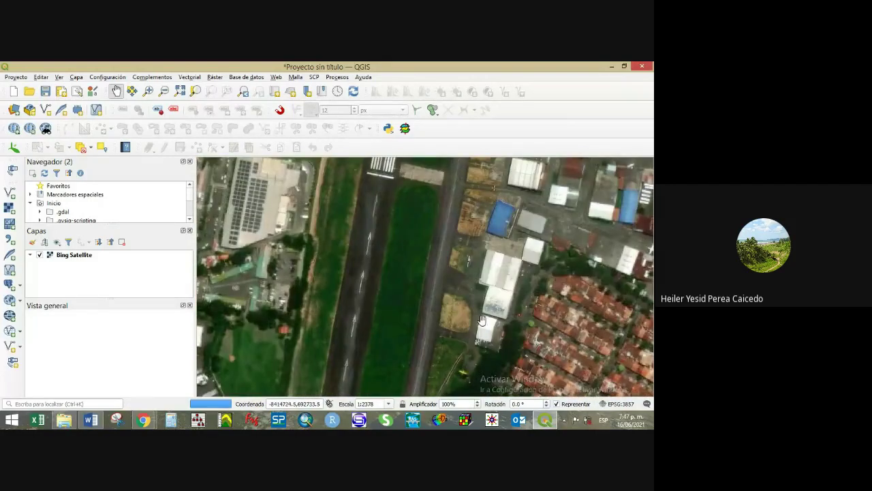
{"action": "left_click_drag", "start_coordinate": [484, 321], "coordinate": [491, 213]}
{"action": "left_click_drag", "start_coordinate": [259, 245], "coordinate": [535, 253]}
{"action": "left_click_drag", "start_coordinate": [286, 236], "coordinate": [417, 361]}
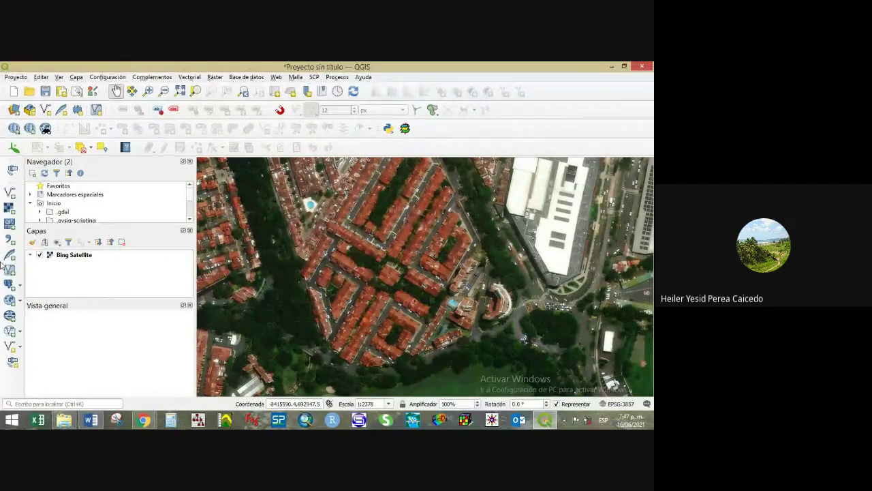
{"action": "left_click_drag", "start_coordinate": [264, 291], "coordinate": [432, 301]}
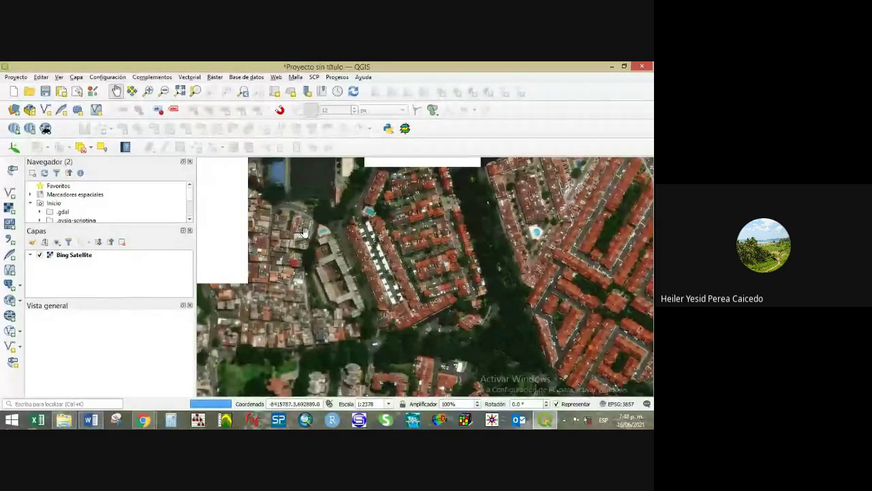
{"action": "left_click_drag", "start_coordinate": [284, 259], "coordinate": [394, 304]}
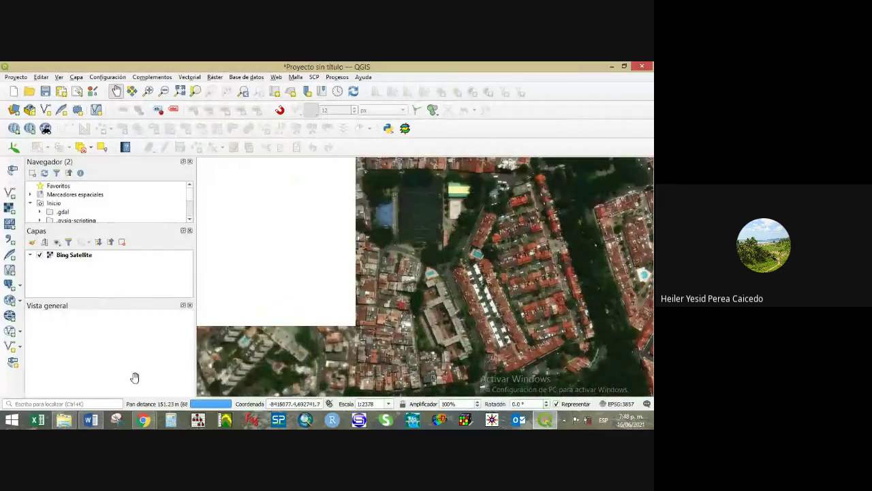
- Minimize QGIS to view the Word exercises table
{"action": "left_click", "coordinate": [612, 66]}
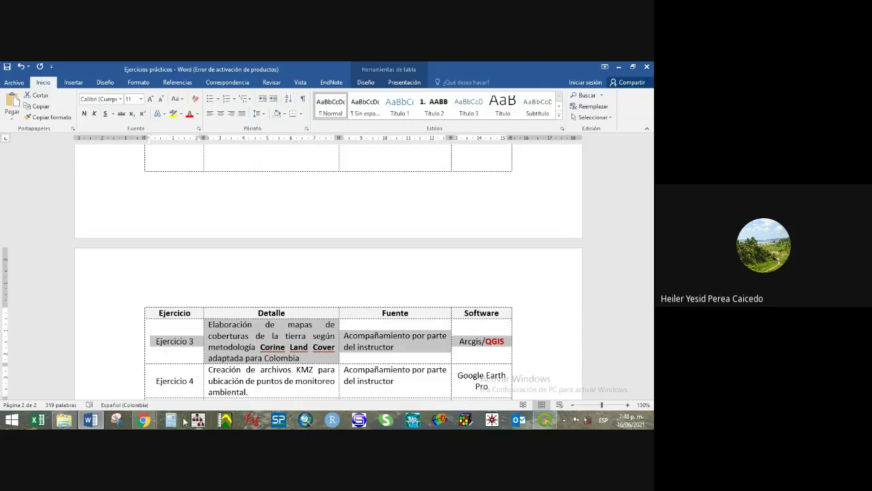
{"action": "mouse_move", "coordinate": [142, 420]}
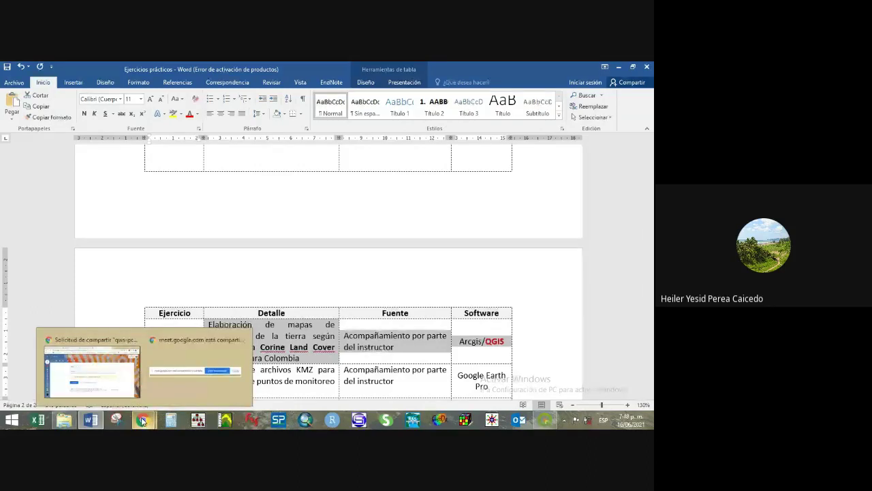
{"action": "left_click", "coordinate": [315, 347]}
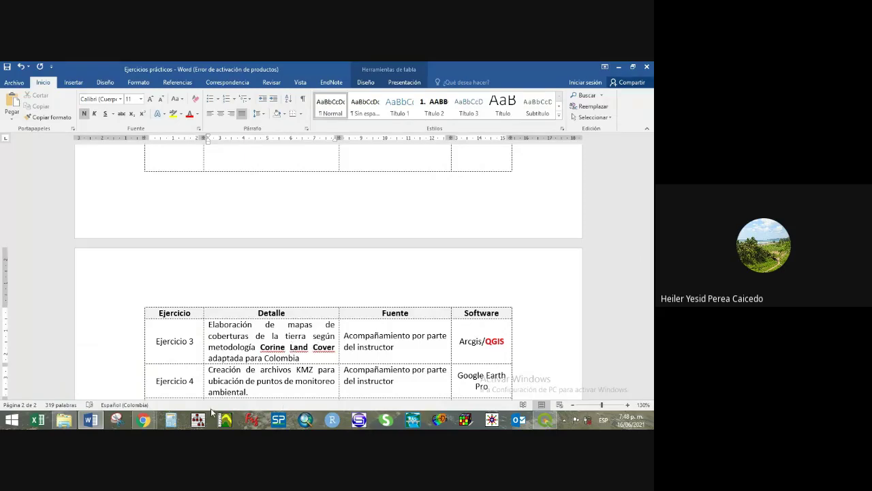
- Bring Chrome to the front with a new blank tab
{"action": "mouse_move", "coordinate": [144, 421]}
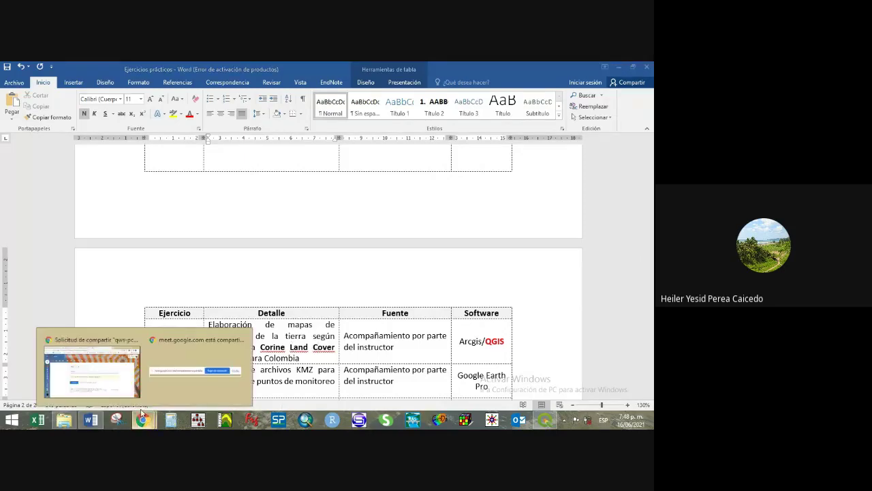
{"action": "left_click", "coordinate": [73, 382]}
{"action": "left_click", "coordinate": [468, 69]}
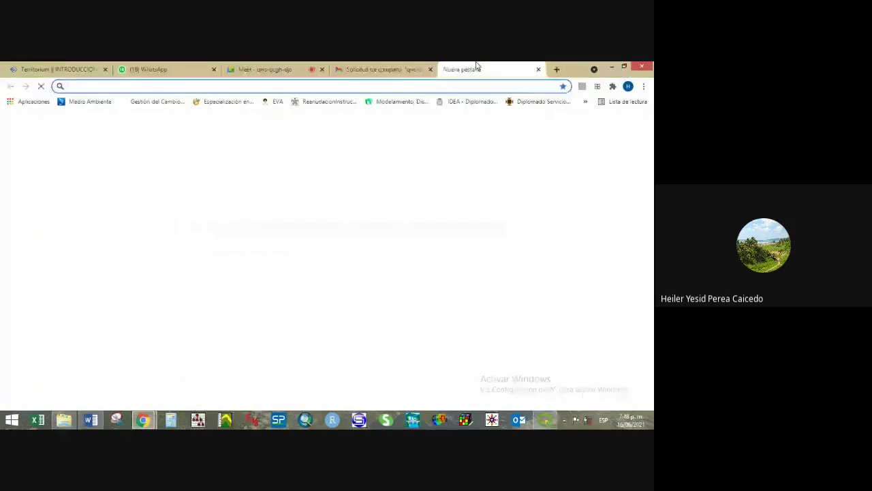
- Open Google and search for 'corine land cover'
{"action": "type", "text": "goo"}
{"action": "key", "text": "Return"}
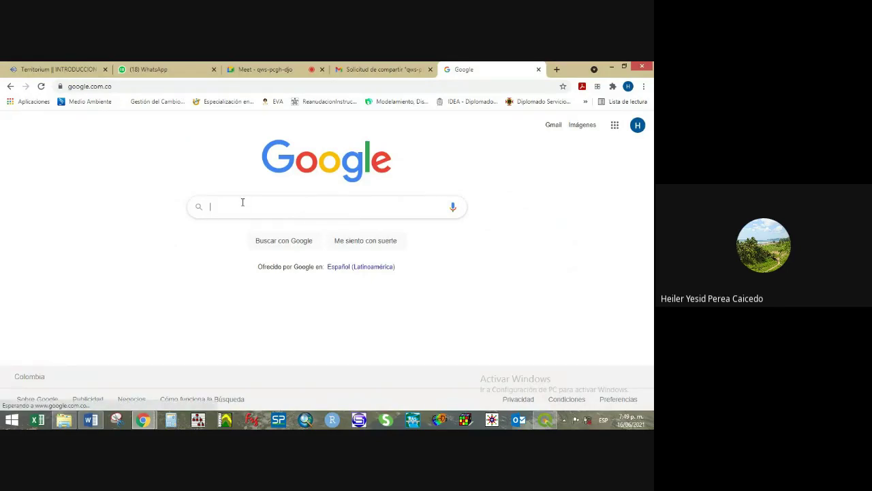
{"action": "type", "text": "corine la"}
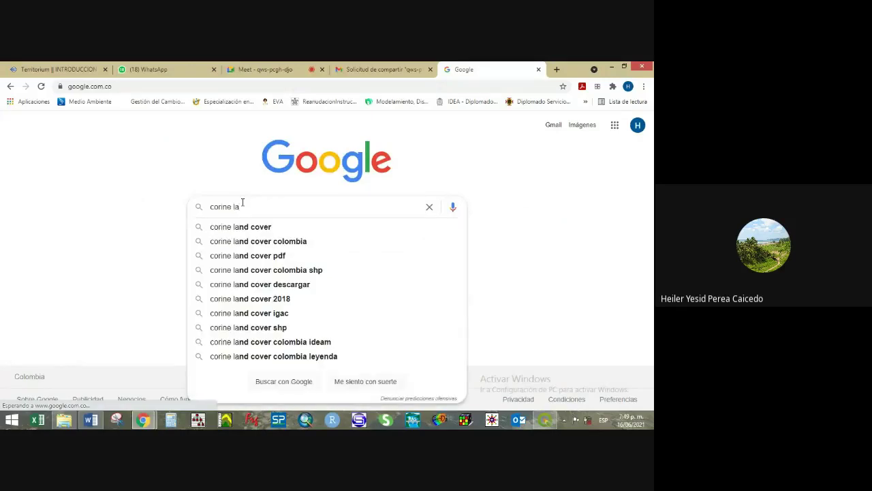
{"action": "type", "text": "nd cover"}
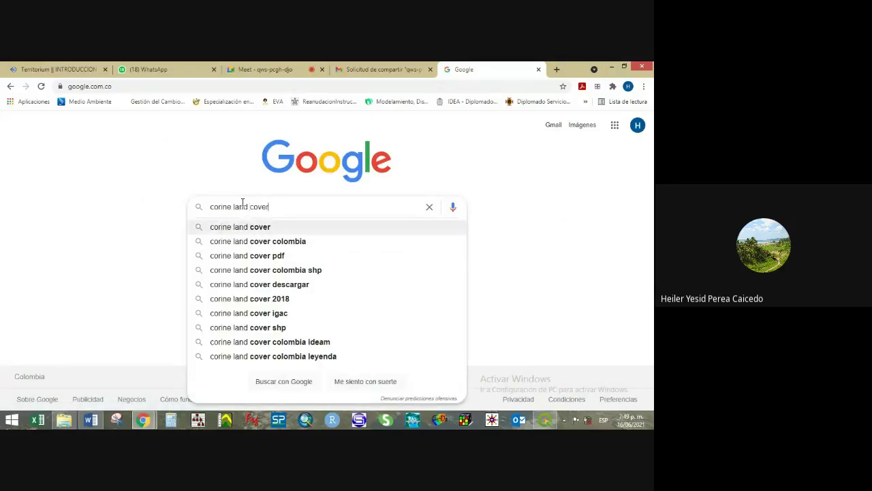
{"action": "key", "text": "Return"}
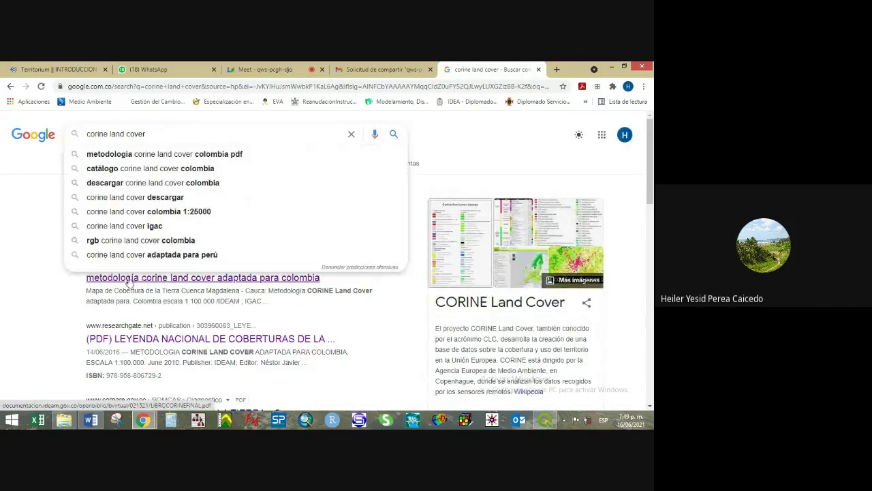
- Look at the IDEAM methodology PDF, then open the ResearchGate 'Leyenda Nacional de Coberturas' result
{"action": "left_click", "coordinate": [274, 284]}
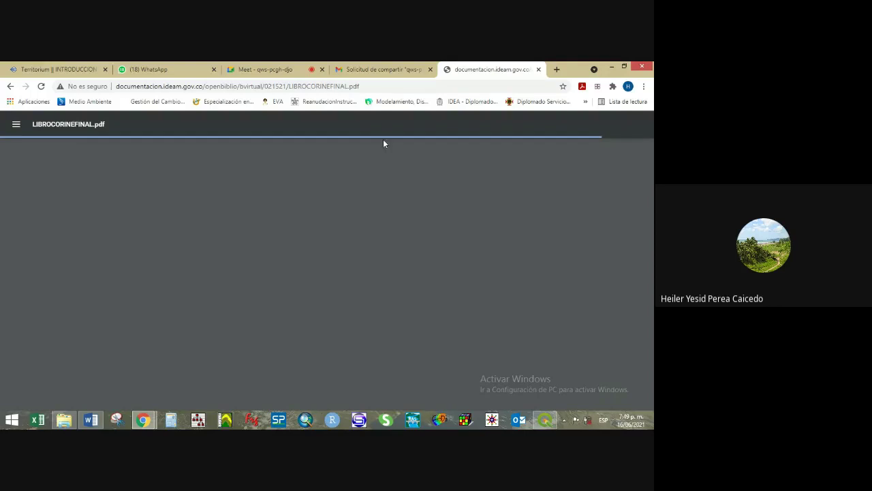
{"action": "left_click", "coordinate": [399, 69]}
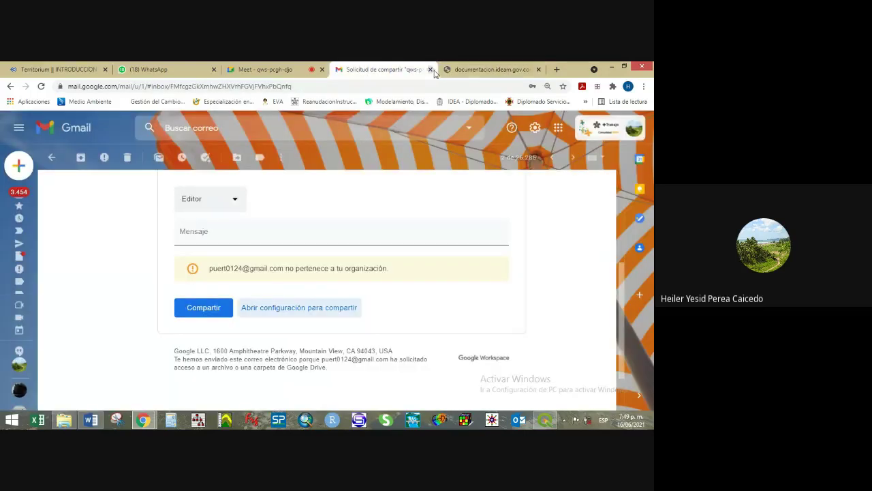
{"action": "left_click", "coordinate": [487, 69]}
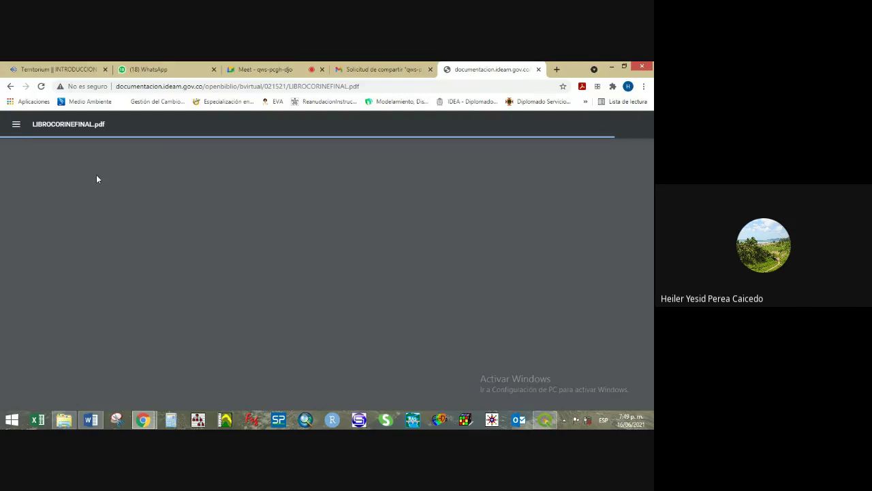
{"action": "left_click", "coordinate": [10, 86]}
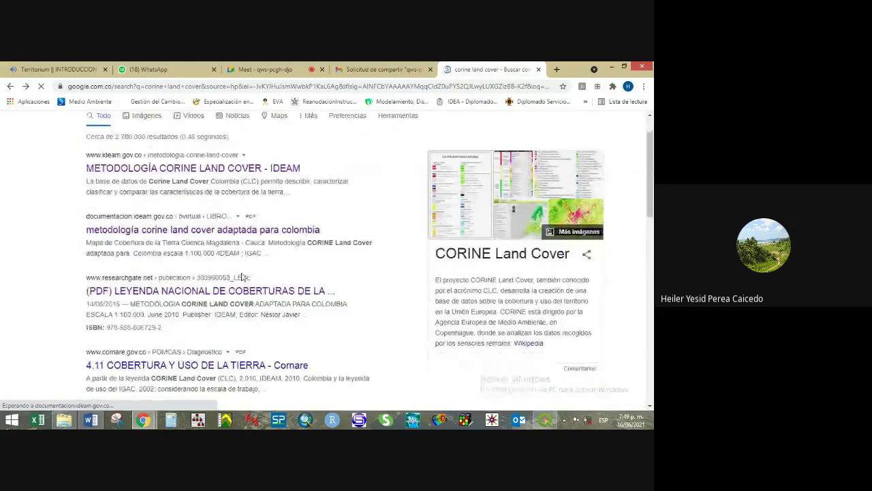
{"action": "left_click", "coordinate": [241, 290]}
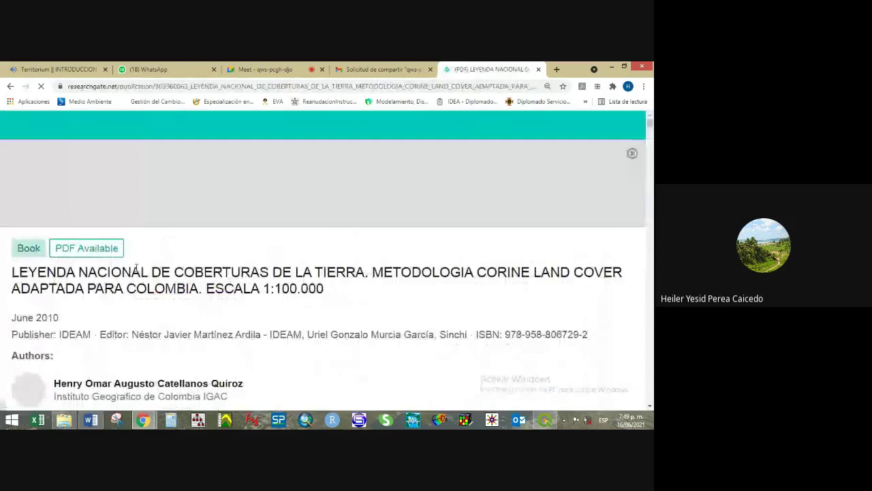
- Download the ResearchGate full-text legend PDF and set it to open when finished
{"action": "scroll", "coordinate": [136, 273], "scroll_direction": "down", "scroll_amount": 2}
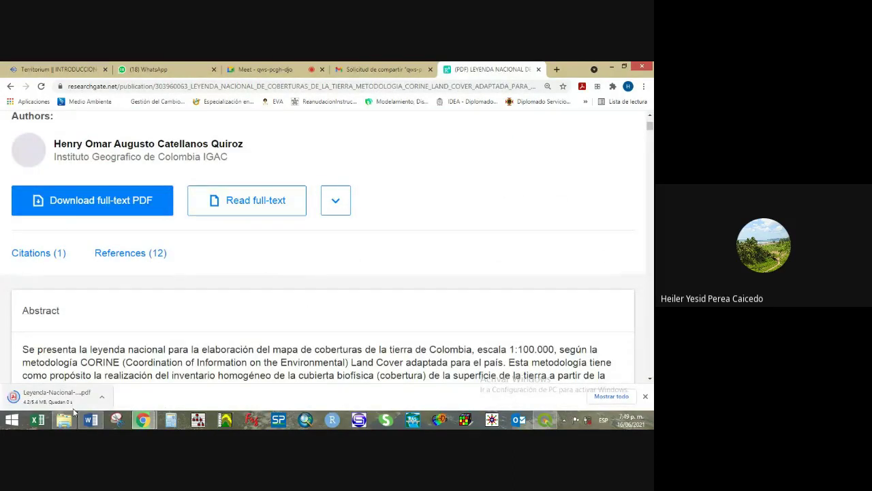
{"action": "left_click", "coordinate": [58, 402]}
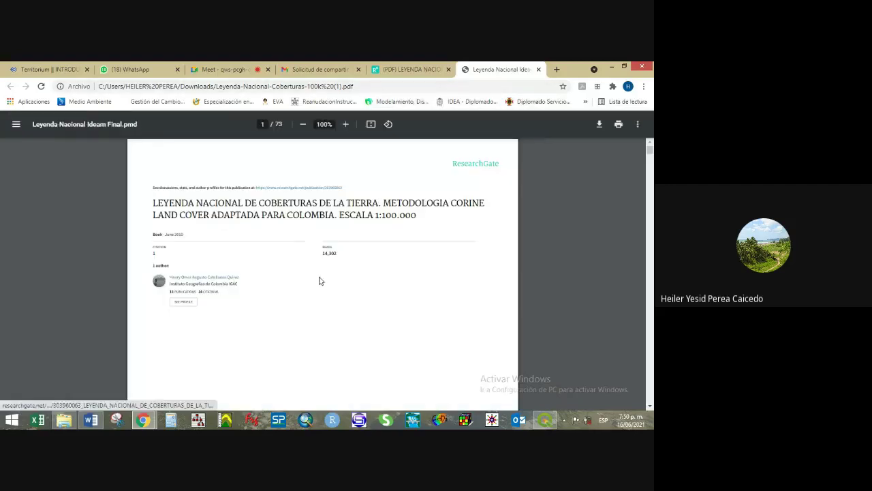
- Look over the opening pages of the downloaded 73-page legend PDF
{"action": "scroll", "coordinate": [312, 292], "scroll_direction": "down", "scroll_amount": 3}
{"action": "scroll", "coordinate": [313, 292], "scroll_direction": "down", "scroll_amount": 3}
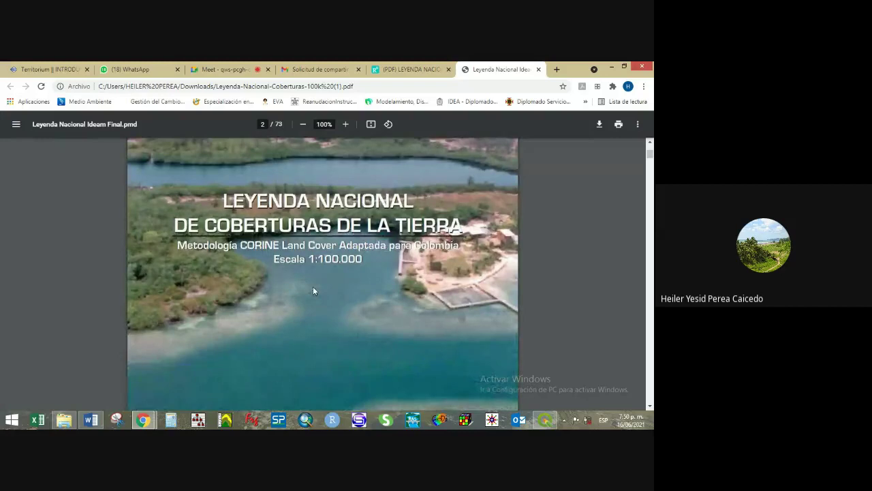
{"action": "scroll", "coordinate": [313, 291], "scroll_direction": "up", "scroll_amount": 3}
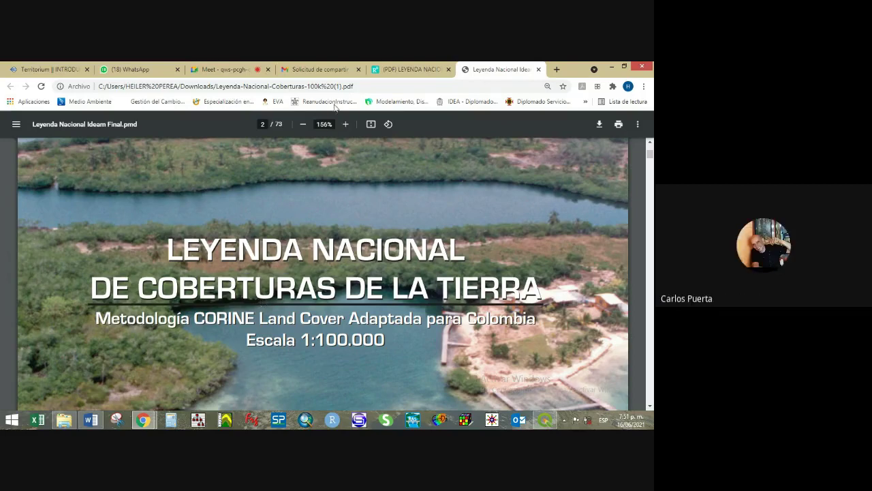
- Back on the ResearchGate publication page, select its web address and bring up the copy menu
{"action": "left_click", "coordinate": [398, 66]}
{"action": "left_click", "coordinate": [197, 87]}
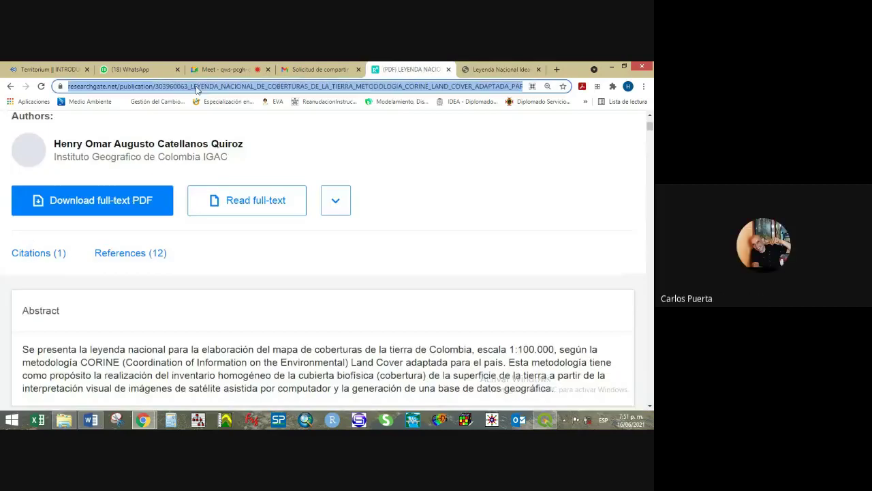
{"action": "right_click", "coordinate": [198, 86]}
- Copy the ResearchGate link and post it in the Google Meet call chat, then return to the legend PDF
{"action": "left_click", "coordinate": [229, 125]}
{"action": "left_click", "coordinate": [320, 70]}
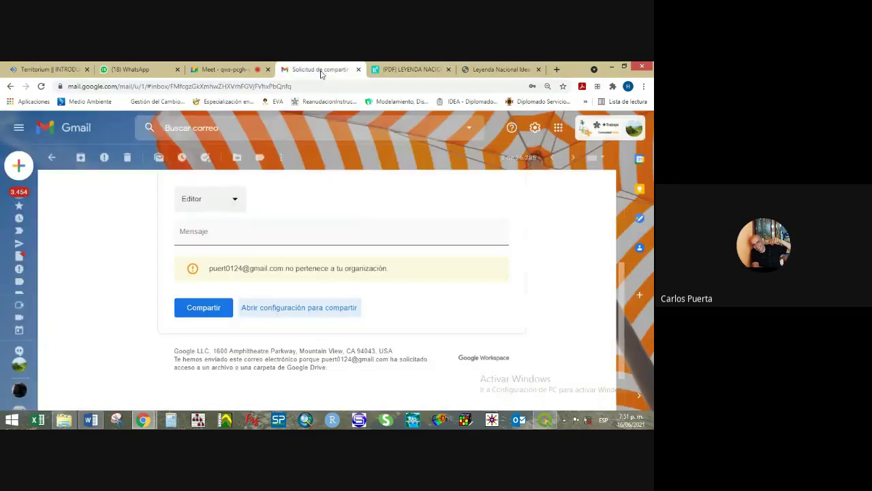
{"action": "left_click", "coordinate": [222, 66]}
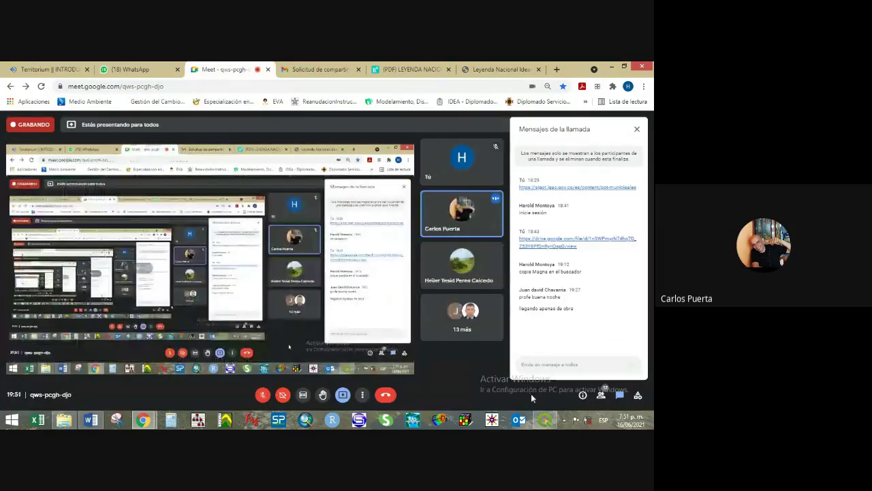
{"action": "left_click", "coordinate": [541, 363]}
{"action": "type", "text": "https://www.researchgate.net/publication/303960065_LEYENDA_NACIONAL_DE_COBERTURAS_DE_LA_TIERRA_METODOLOGIA_CORINE_LAND_COVER_ADAPTADA_PARA_COLOMBIA_ESCALA_1100000"}
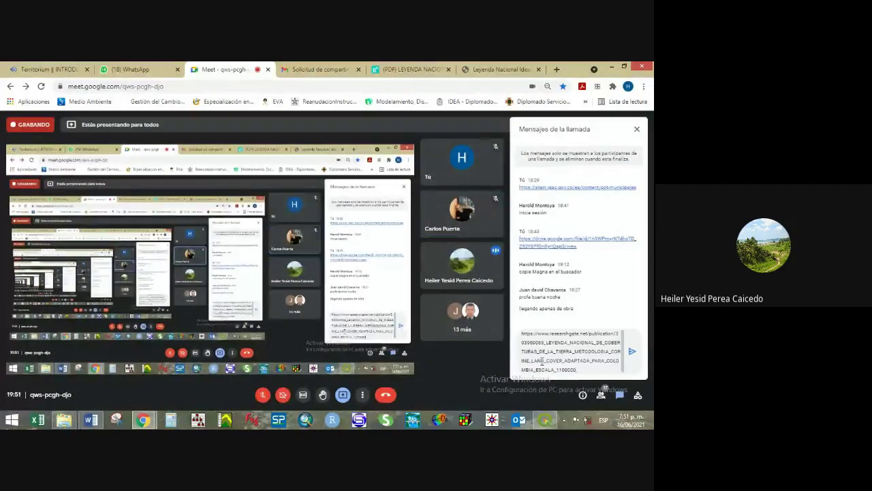
{"action": "key", "text": "Return"}
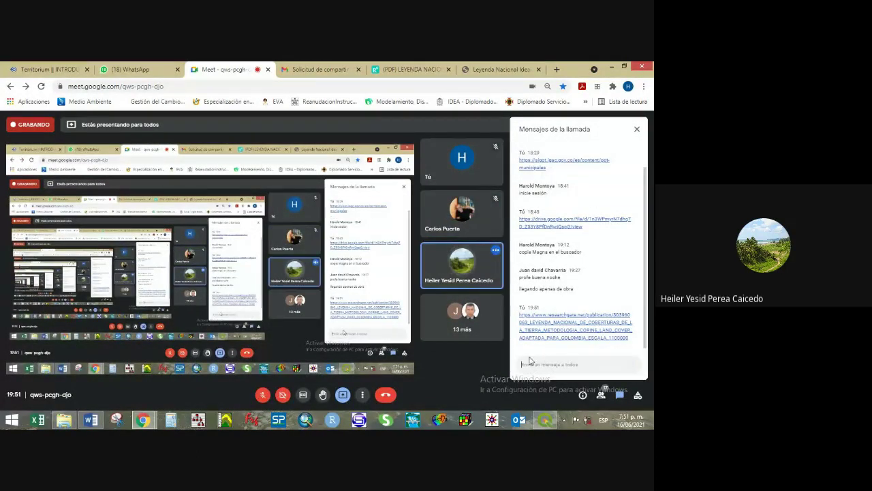
{"action": "left_click", "coordinate": [464, 68]}
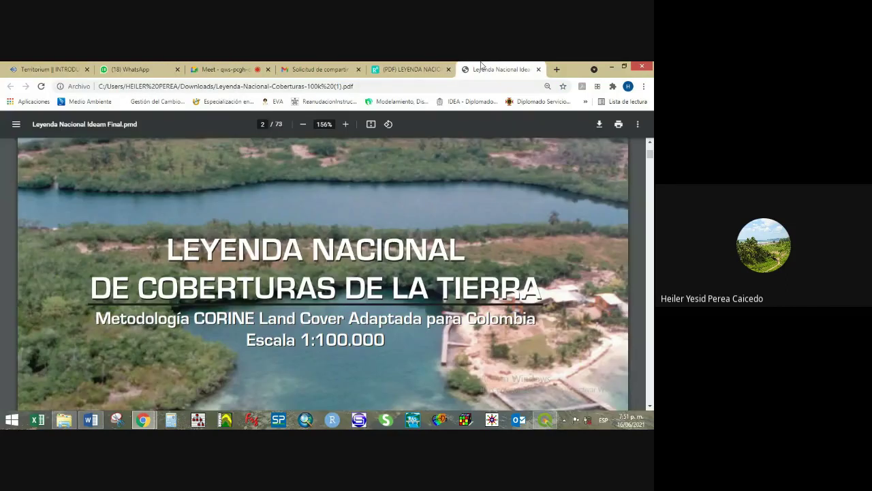
- Dismiss the Meet presenting notice and scroll the legend PDF to the Contenido page 8
{"action": "left_click", "coordinate": [641, 357]}
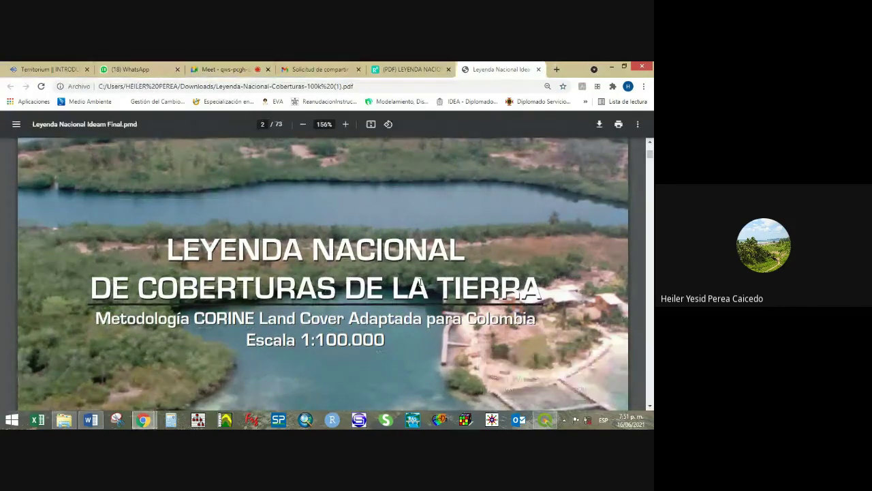
{"action": "scroll", "coordinate": [313, 241], "scroll_direction": "down", "scroll_amount": 3}
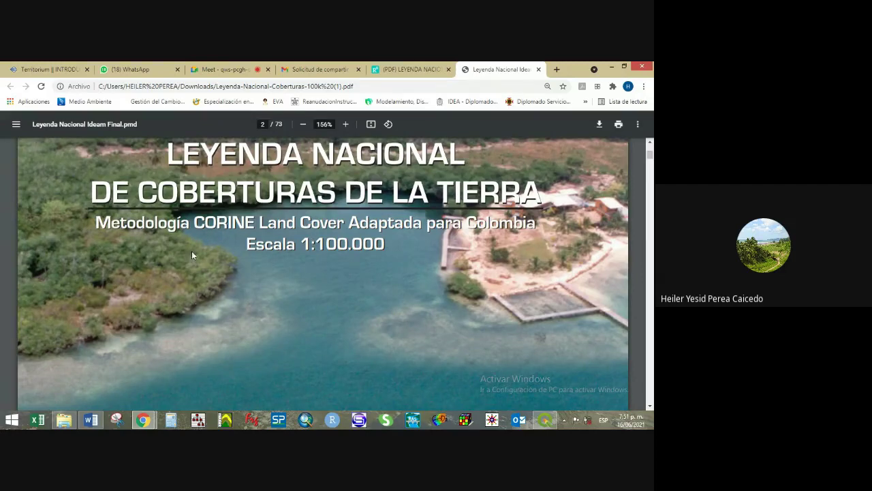
{"action": "scroll", "coordinate": [250, 259], "scroll_direction": "up", "scroll_amount": 1}
{"action": "scroll", "coordinate": [249, 261], "scroll_direction": "up", "scroll_amount": 2}
{"action": "scroll", "coordinate": [245, 263], "scroll_direction": "down", "scroll_amount": 6}
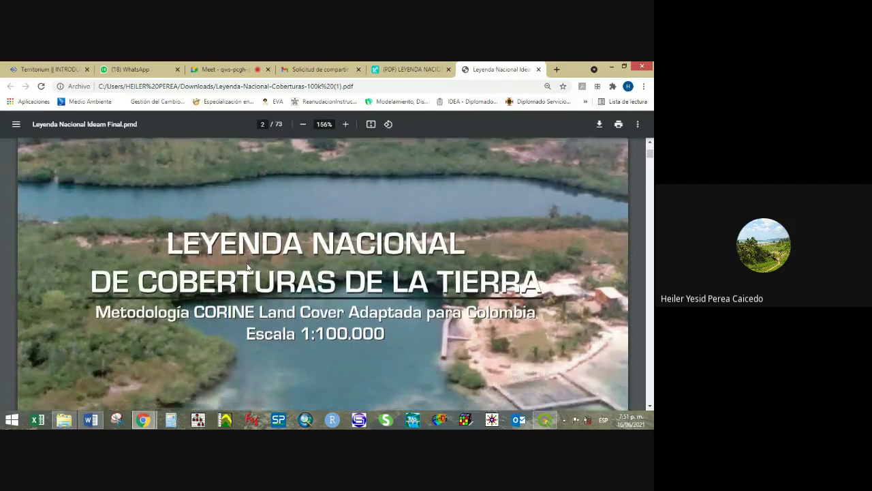
{"action": "scroll", "coordinate": [220, 229], "scroll_direction": "up", "scroll_amount": 2}
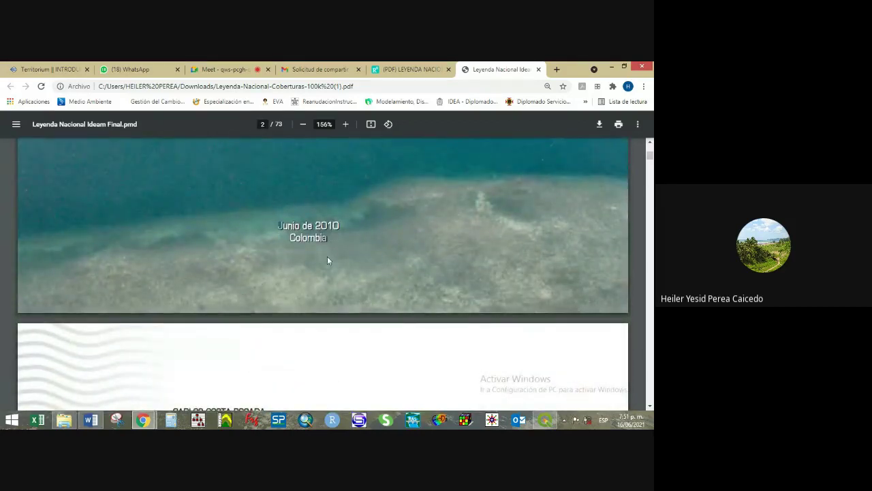
{"action": "scroll", "coordinate": [297, 266], "scroll_direction": "down", "scroll_amount": 10}
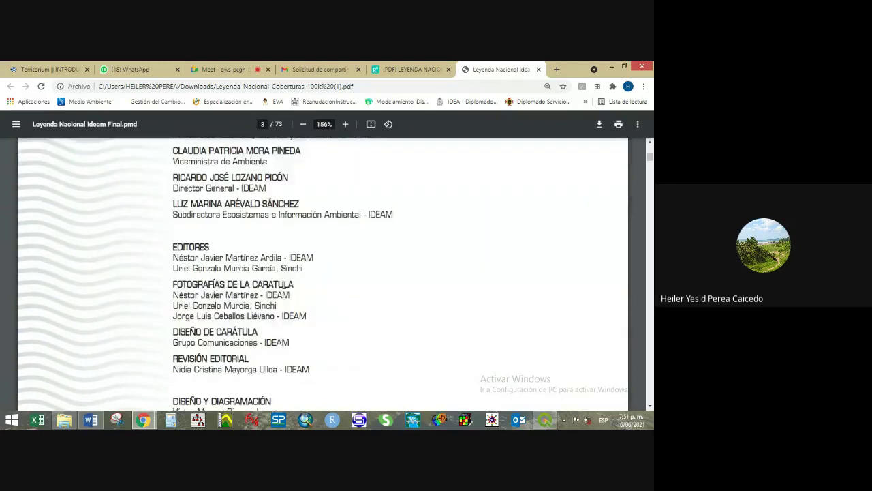
{"action": "scroll", "coordinate": [283, 285], "scroll_direction": "down", "scroll_amount": 10}
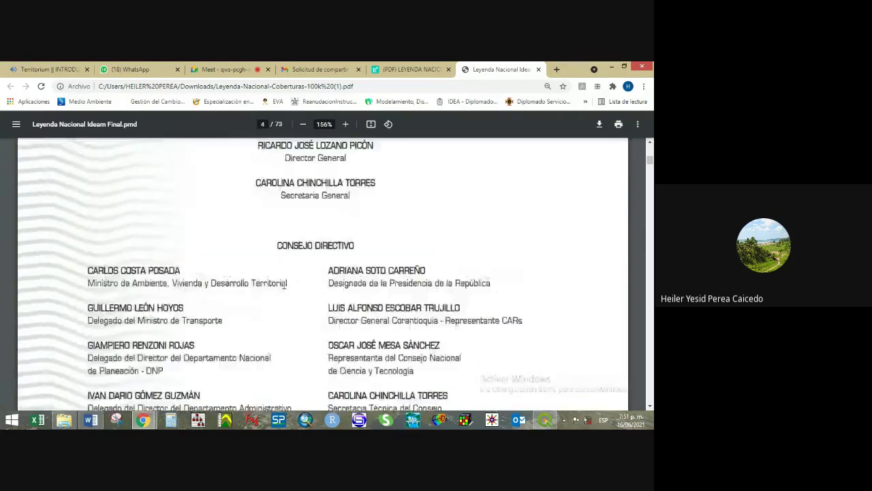
{"action": "scroll", "coordinate": [283, 288], "scroll_direction": "down", "scroll_amount": 15}
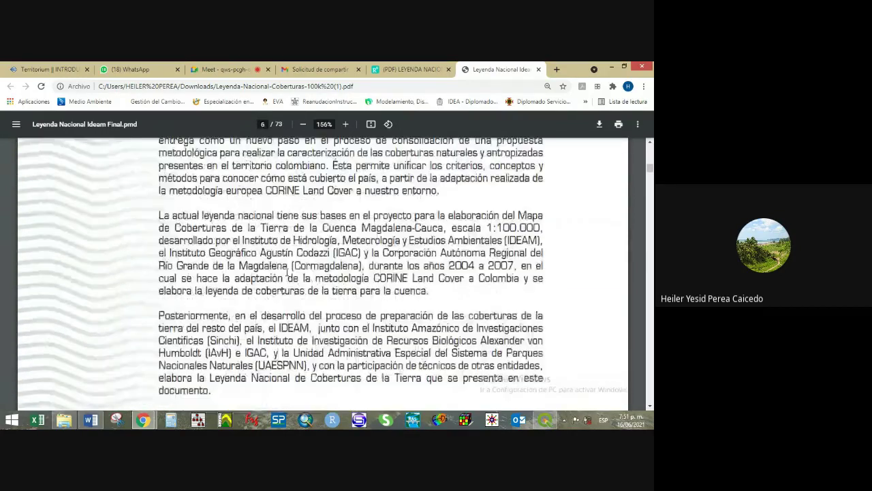
{"action": "scroll", "coordinate": [287, 272], "scroll_direction": "down", "scroll_amount": 12}
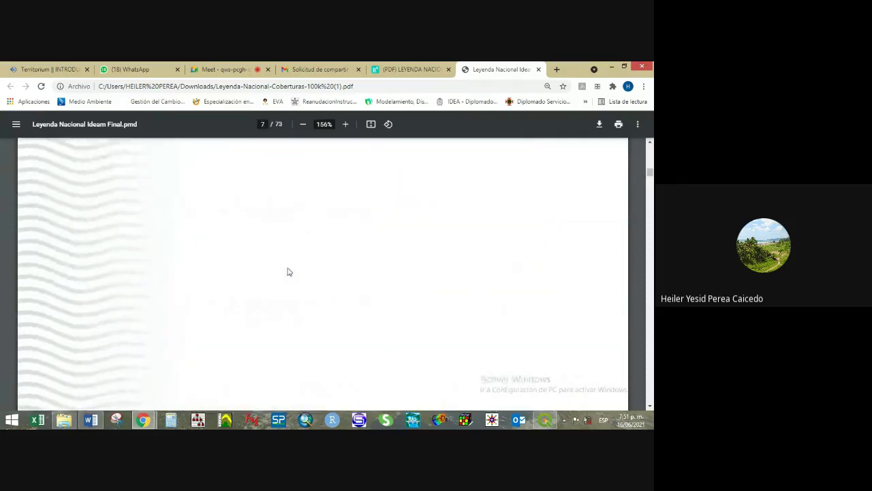
{"action": "scroll", "coordinate": [287, 272], "scroll_direction": "down", "scroll_amount": 6}
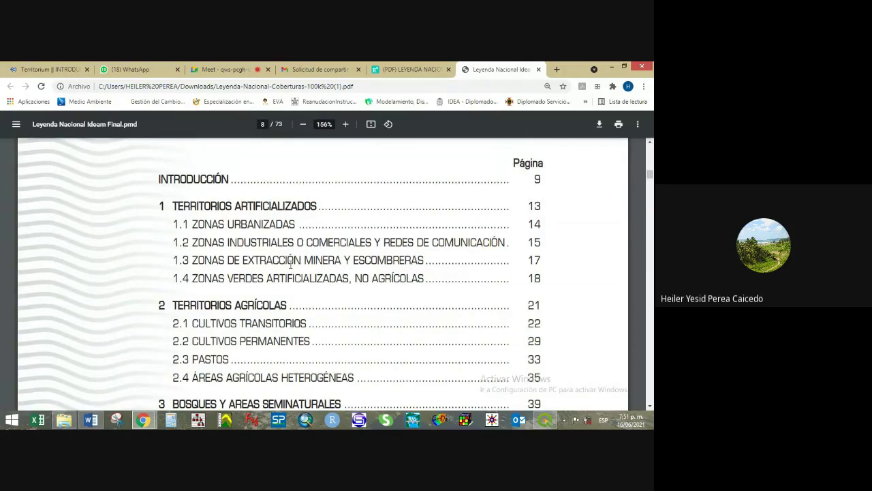
- Highlight the 1 Territorios Artificializados heading and the 1.1 Zonas Urbanizadas entry
{"action": "scroll", "coordinate": [290, 265], "scroll_direction": "down", "scroll_amount": 1}
{"action": "scroll", "coordinate": [290, 264], "scroll_direction": "up", "scroll_amount": 2}
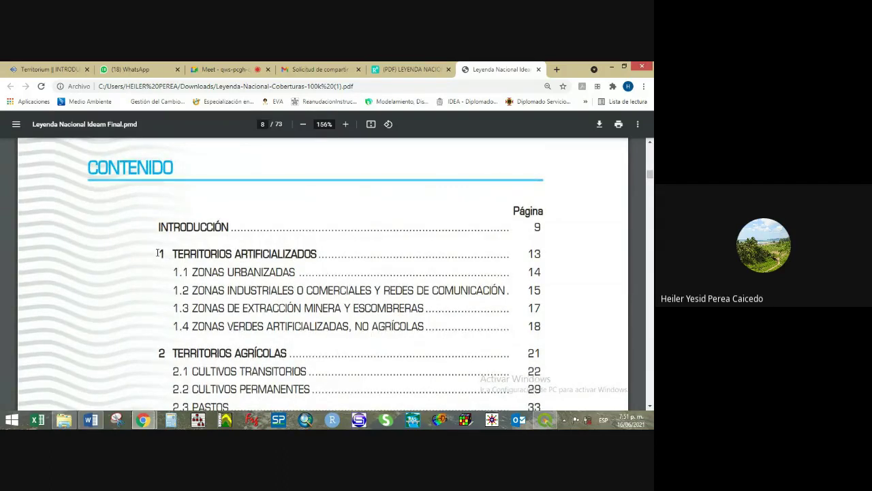
{"action": "left_click_drag", "start_coordinate": [158, 252], "coordinate": [318, 254]}
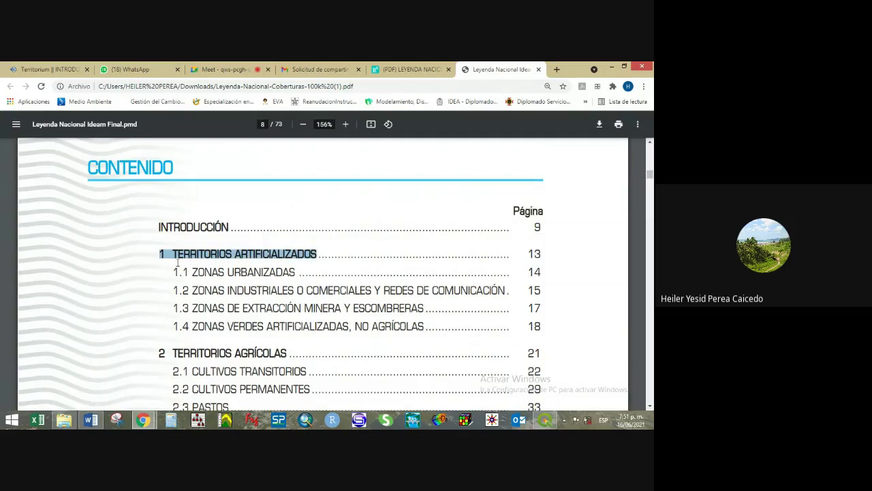
{"action": "left_click_drag", "start_coordinate": [172, 270], "coordinate": [291, 271]}
{"action": "left_click_drag", "start_coordinate": [172, 252], "coordinate": [305, 265]}
{"action": "scroll", "coordinate": [237, 302], "scroll_direction": "down", "scroll_amount": 1}
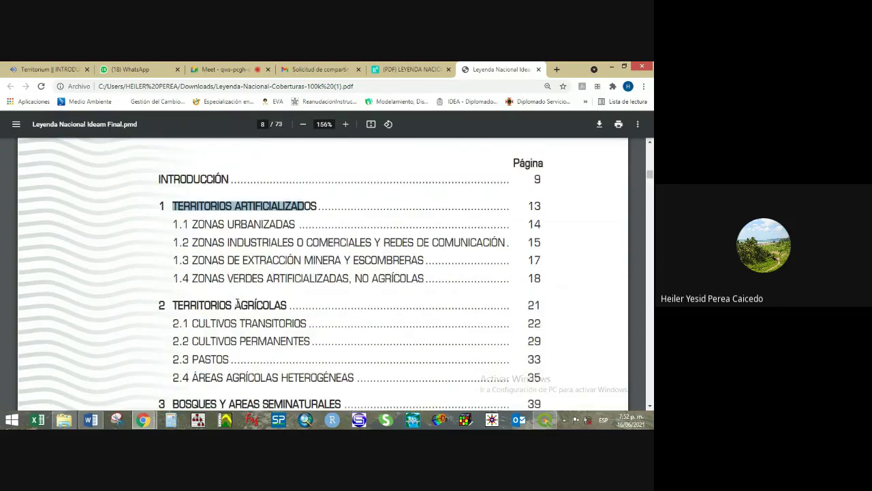
- Highlight the chapter 2 entries 2.1 Cultivos through 2.4 heterogeneous agricultural areas
{"action": "left_click_drag", "start_coordinate": [171, 304], "coordinate": [288, 310]}
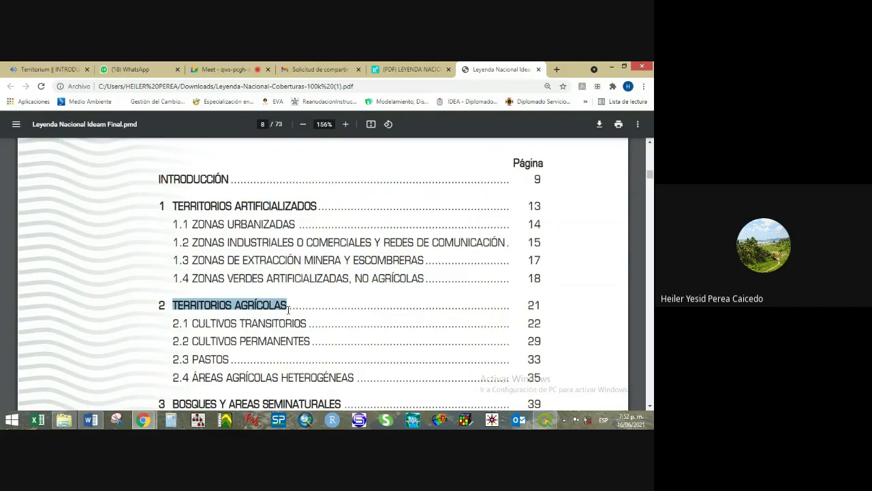
{"action": "left_click_drag", "start_coordinate": [175, 322], "coordinate": [238, 323]}
{"action": "left_click_drag", "start_coordinate": [175, 341], "coordinate": [236, 345]}
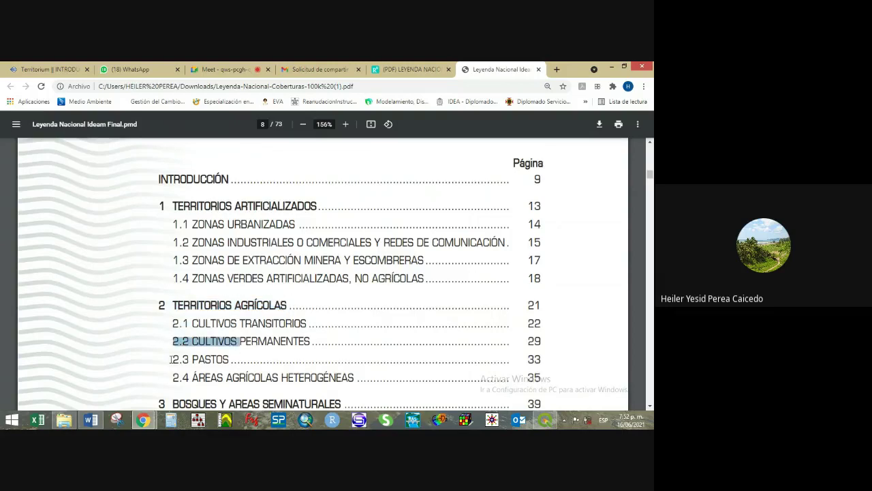
{"action": "left_click_drag", "start_coordinate": [173, 359], "coordinate": [233, 360]}
{"action": "left_click_drag", "start_coordinate": [174, 377], "coordinate": [225, 379]}
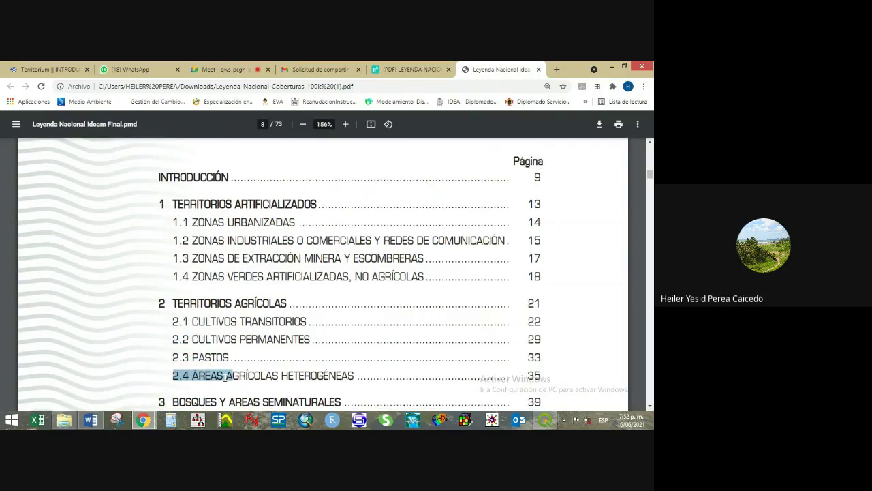
- Highlight the chapter 3 heading with its 3.1 Bosques and 3.2 vegetation entries
{"action": "scroll", "coordinate": [225, 379], "scroll_direction": "down", "scroll_amount": 3}
{"action": "left_click_drag", "start_coordinate": [159, 213], "coordinate": [341, 214]}
{"action": "left_click_drag", "start_coordinate": [173, 231], "coordinate": [236, 231]}
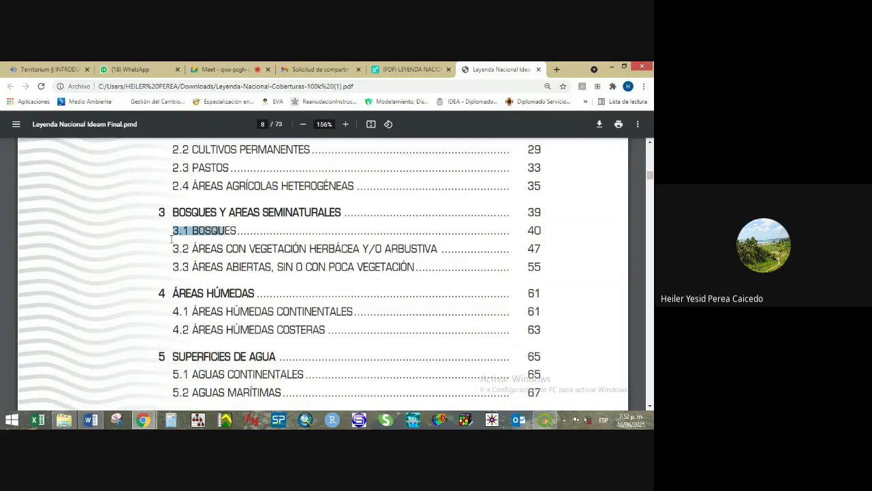
{"action": "left_click_drag", "start_coordinate": [172, 249], "coordinate": [246, 249]}
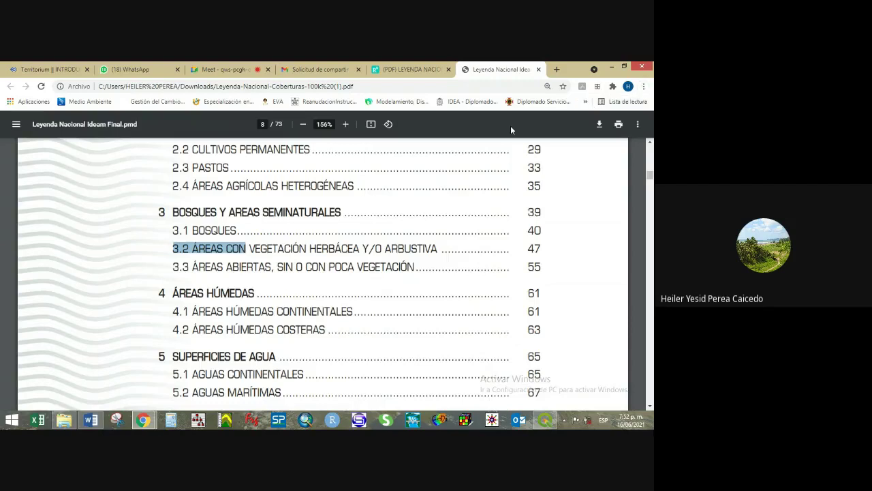
- Highlight chapter 1 and subsections 1.1 to 1.4 one by one, then all together
{"action": "scroll", "coordinate": [368, 210], "scroll_direction": "up", "scroll_amount": 5}
{"action": "scroll", "coordinate": [285, 228], "scroll_direction": "down", "scroll_amount": 2}
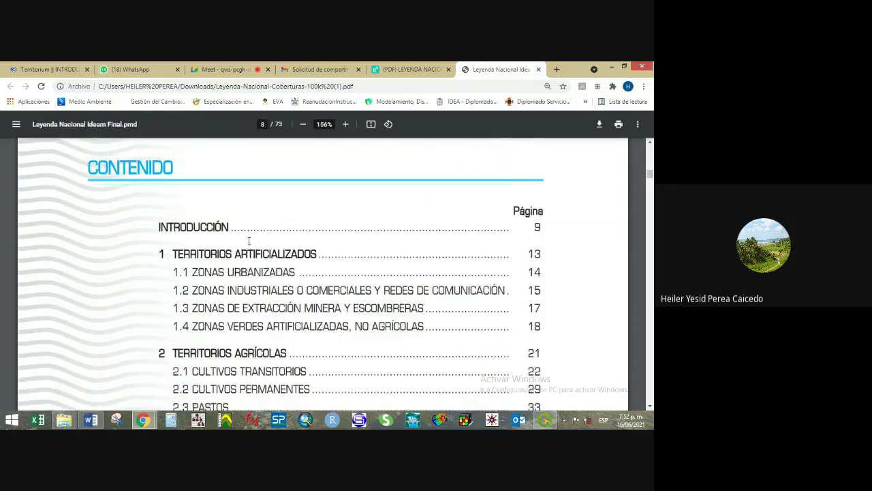
{"action": "scroll", "coordinate": [216, 244], "scroll_direction": "down", "scroll_amount": 1}
{"action": "left_click_drag", "start_coordinate": [172, 206], "coordinate": [317, 206]}
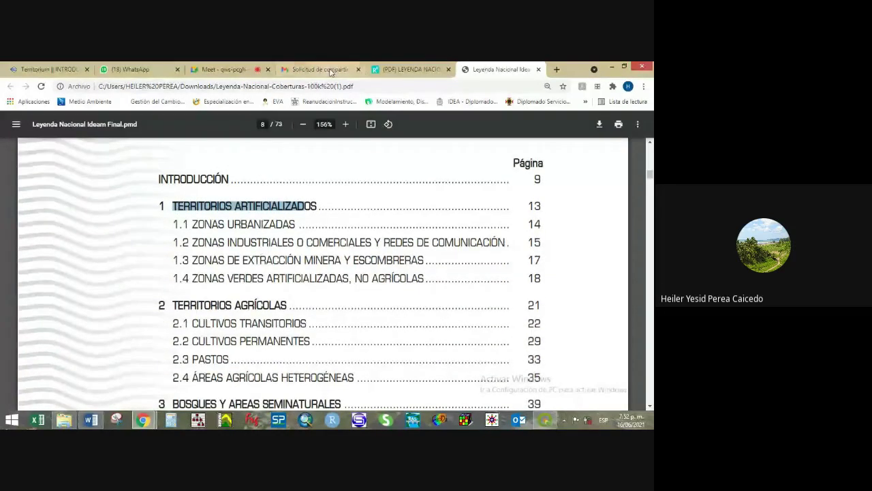
{"action": "left_click", "coordinate": [178, 214]}
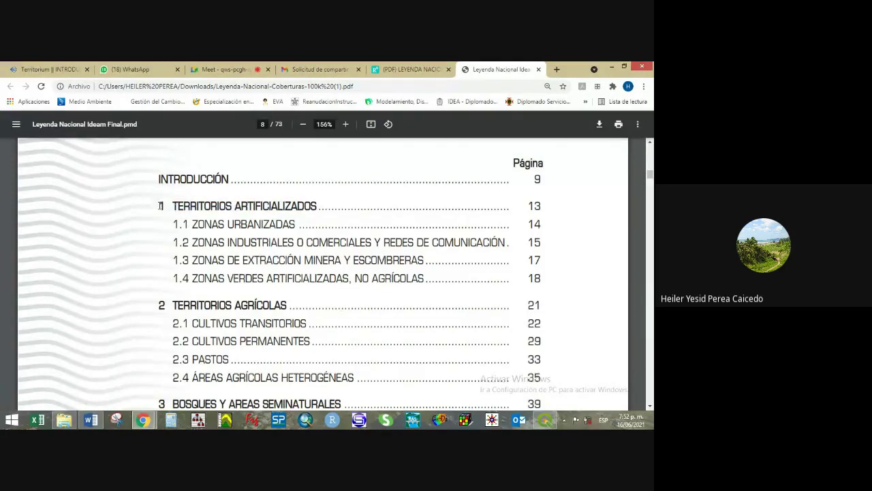
{"action": "left_click_drag", "start_coordinate": [161, 206], "coordinate": [323, 210]}
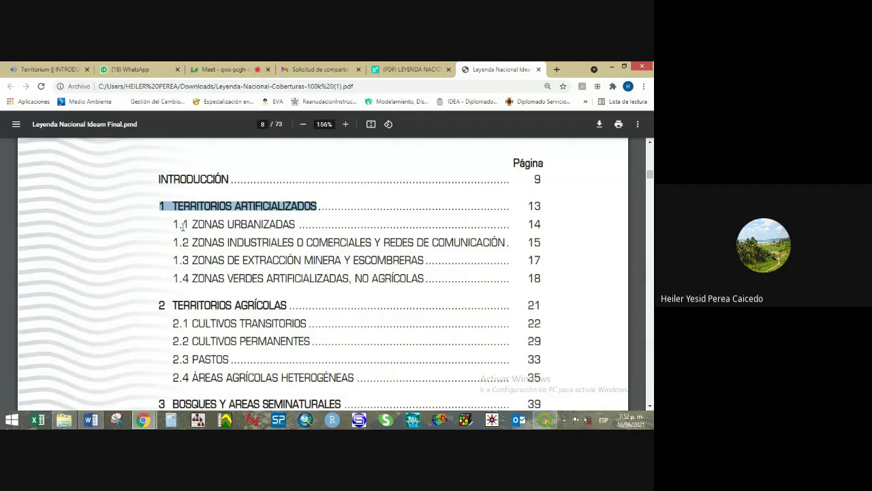
{"action": "left_click_drag", "start_coordinate": [192, 225], "coordinate": [305, 224]}
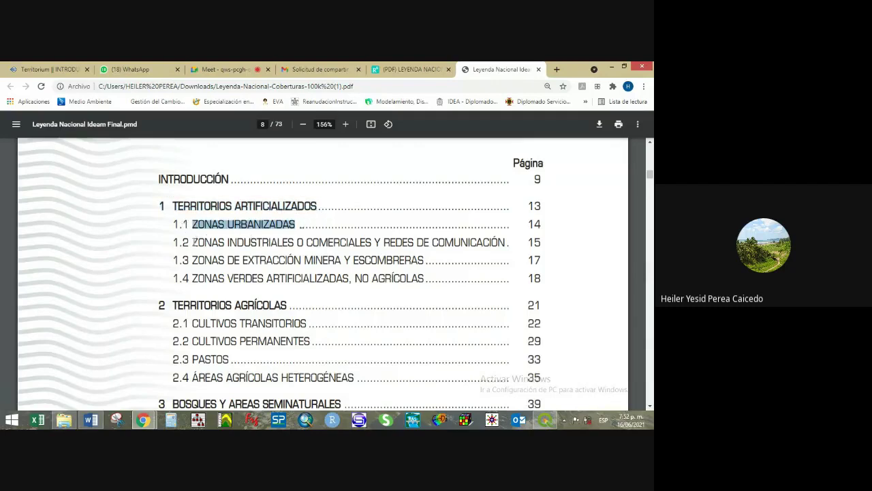
{"action": "left_click_drag", "start_coordinate": [195, 242], "coordinate": [503, 244]}
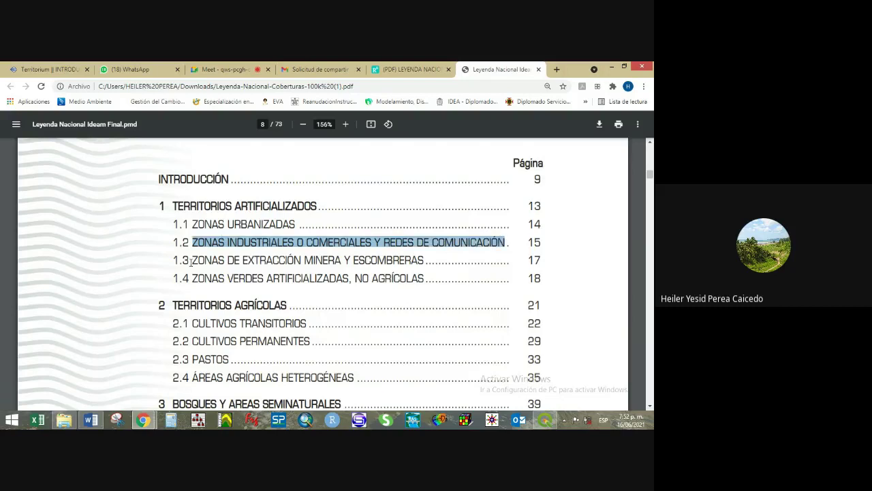
{"action": "left_click_drag", "start_coordinate": [190, 261], "coordinate": [425, 260]}
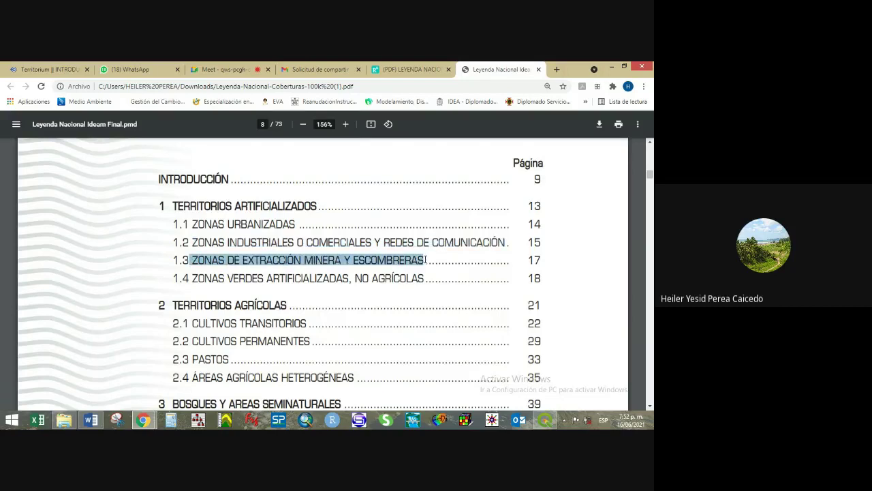
{"action": "left_click_drag", "start_coordinate": [191, 278], "coordinate": [424, 279]}
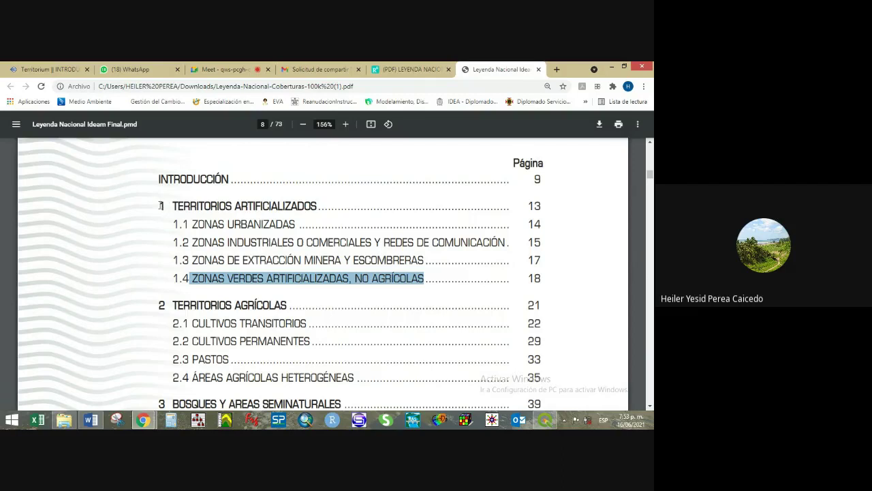
{"action": "left_click_drag", "start_coordinate": [161, 205], "coordinate": [426, 282]}
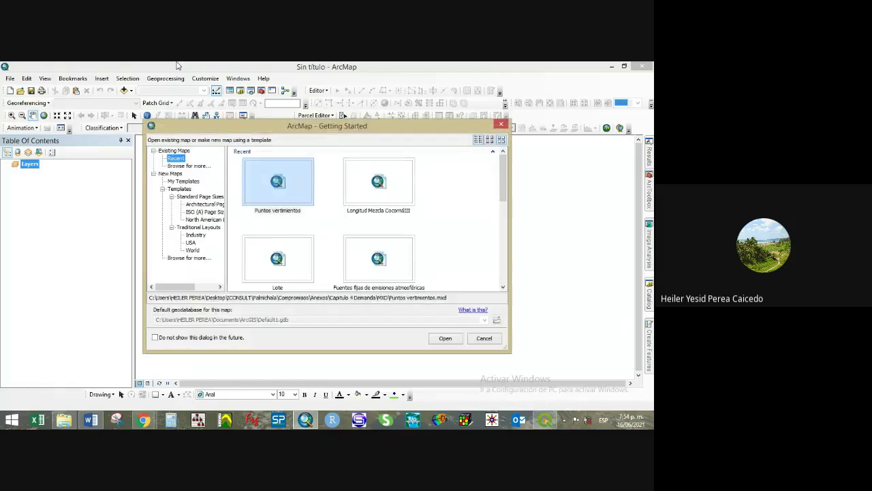
- Close ArcMap's Getting Started window and bring the legend PDF back to the front
{"action": "left_click", "coordinate": [502, 124]}
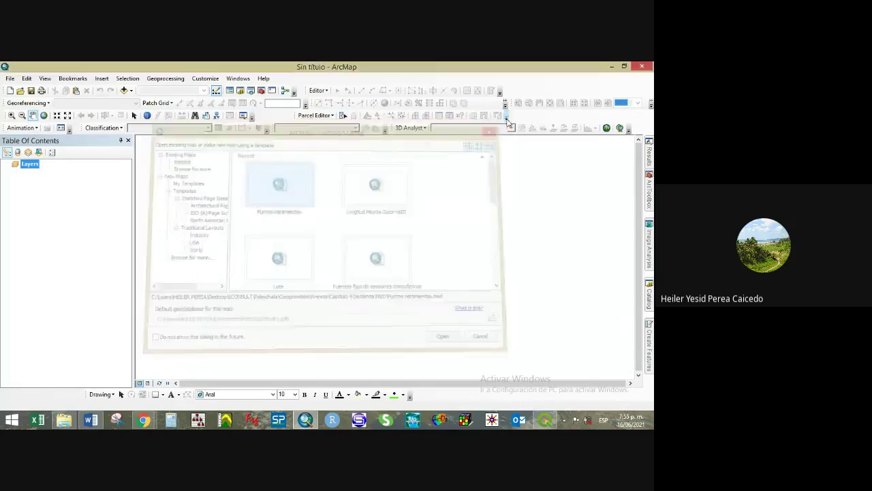
{"action": "left_click", "coordinate": [143, 419]}
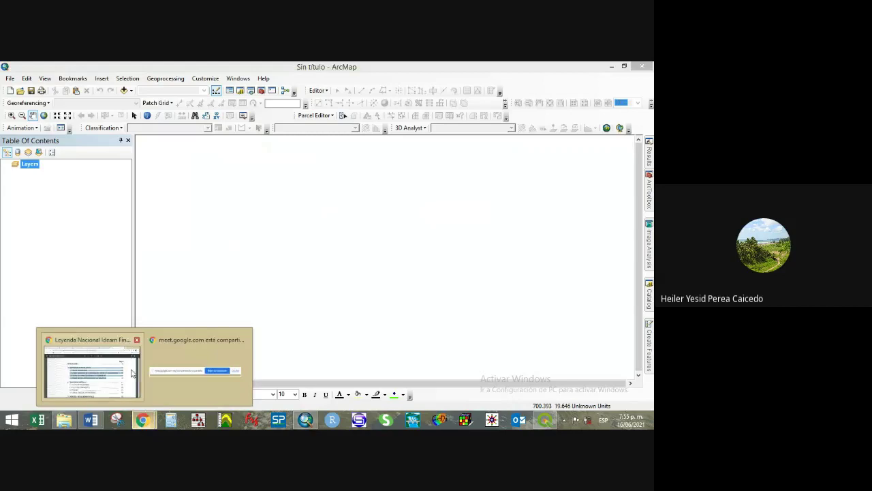
{"action": "left_click", "coordinate": [95, 366]}
- Highlight the 2.1 Cultivos Transitorios, 2.2 Cultivos Permanentes and 2.3 Pastos entries
{"action": "scroll", "coordinate": [94, 362], "scroll_direction": "down", "scroll_amount": 3}
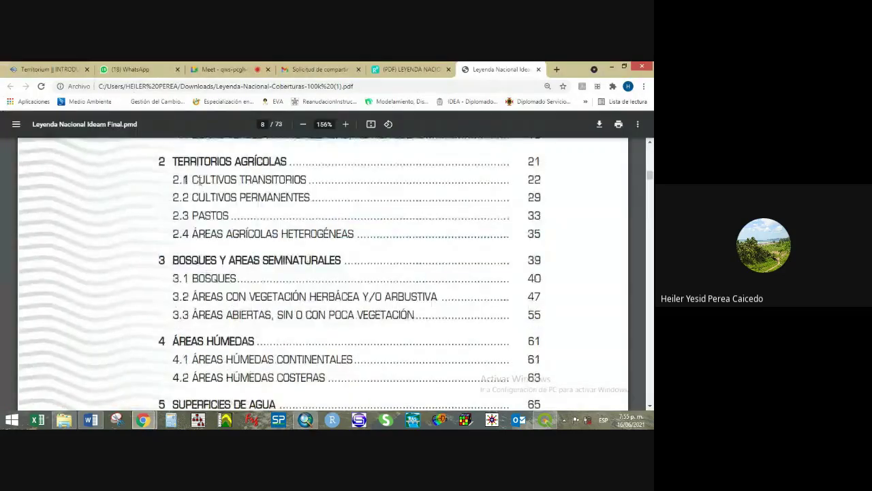
{"action": "left_click_drag", "start_coordinate": [185, 179], "coordinate": [247, 181]}
{"action": "left_click_drag", "start_coordinate": [192, 197], "coordinate": [281, 197]}
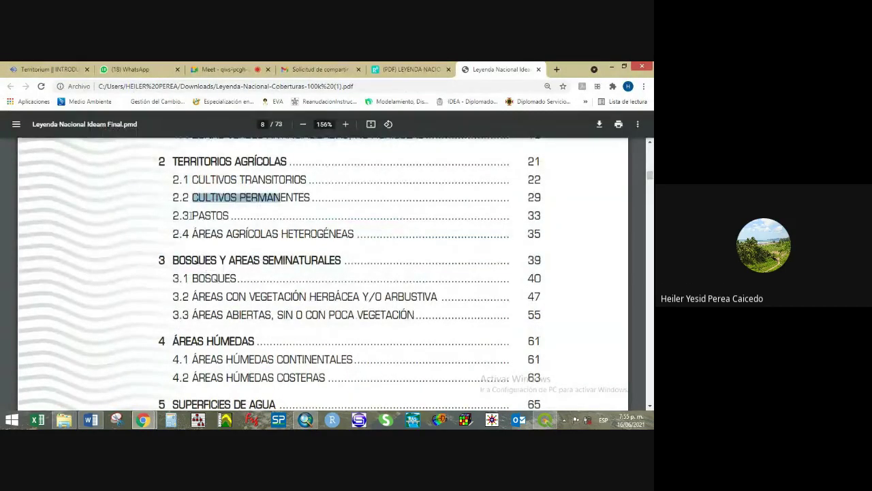
{"action": "left_click_drag", "start_coordinate": [183, 216], "coordinate": [252, 217]}
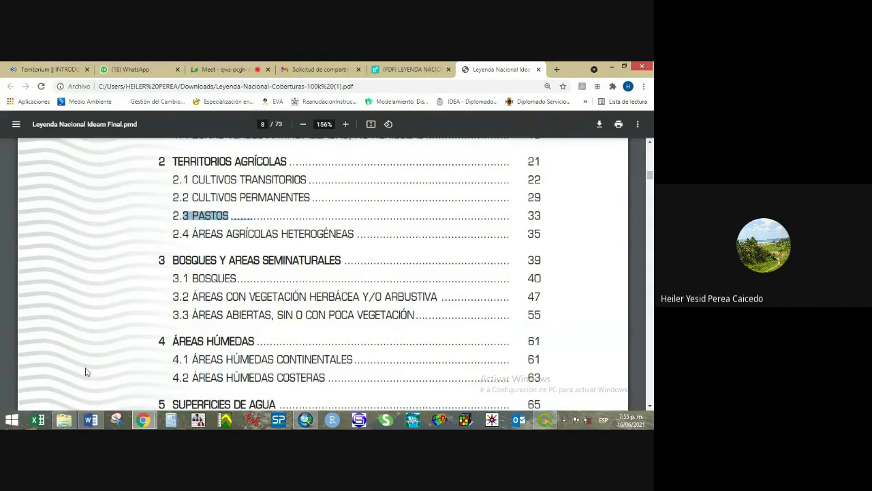
- Scroll down to the page 13 national land-cover legend hierarchy table
{"action": "scroll", "coordinate": [202, 327], "scroll_direction": "down", "scroll_amount": 1}
{"action": "scroll", "coordinate": [202, 327], "scroll_direction": "down", "scroll_amount": 10}
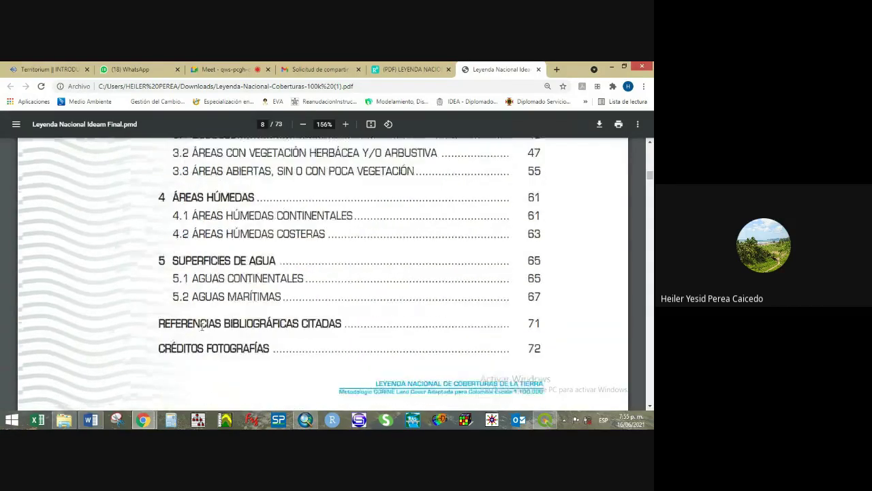
{"action": "scroll", "coordinate": [203, 327], "scroll_direction": "down", "scroll_amount": 15}
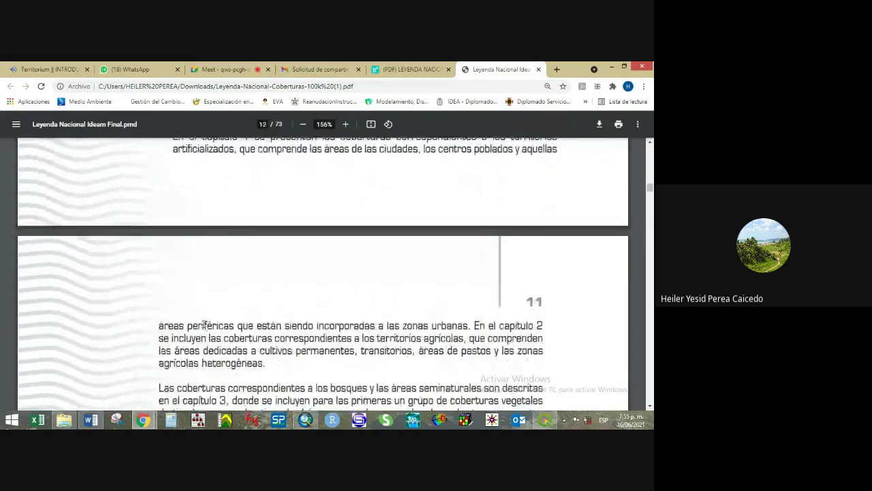
{"action": "scroll", "coordinate": [204, 325], "scroll_direction": "down", "scroll_amount": 5}
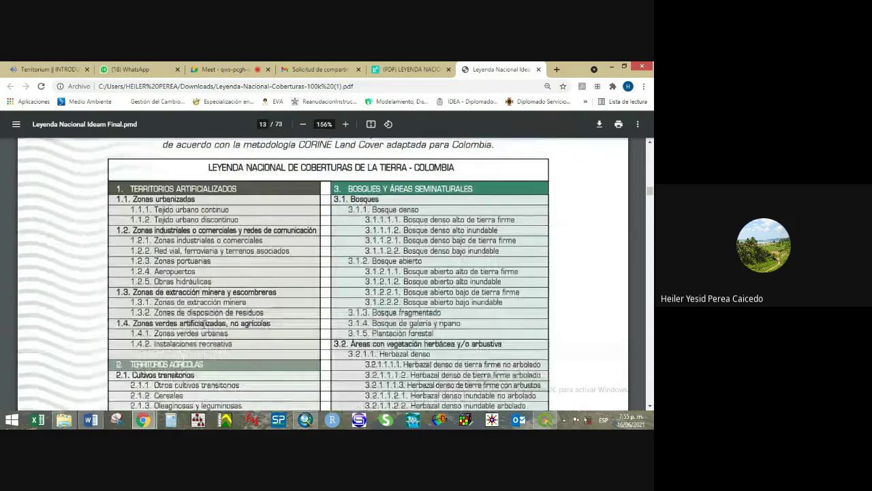
- Zoom into the legend table, pan across it and mark the forests column number
{"action": "scroll", "coordinate": [204, 326], "scroll_direction": "up", "scroll_amount": 4}
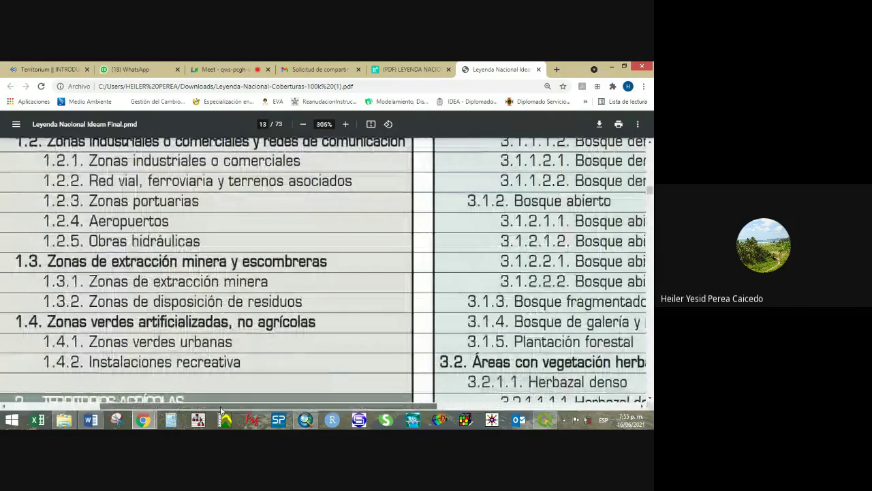
{"action": "scroll", "coordinate": [293, 331], "scroll_direction": "up", "scroll_amount": 1}
{"action": "scroll", "coordinate": [292, 323], "scroll_direction": "down", "scroll_amount": 1}
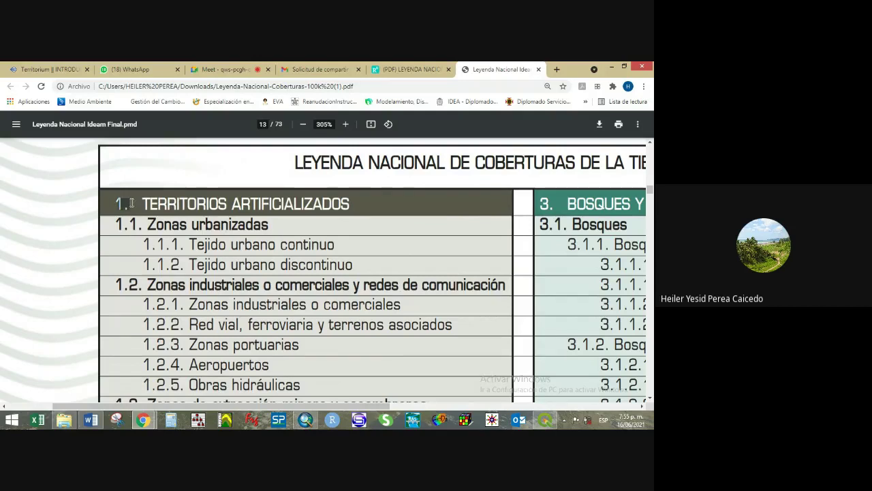
{"action": "left_click_drag", "start_coordinate": [296, 407], "coordinate": [455, 417]}
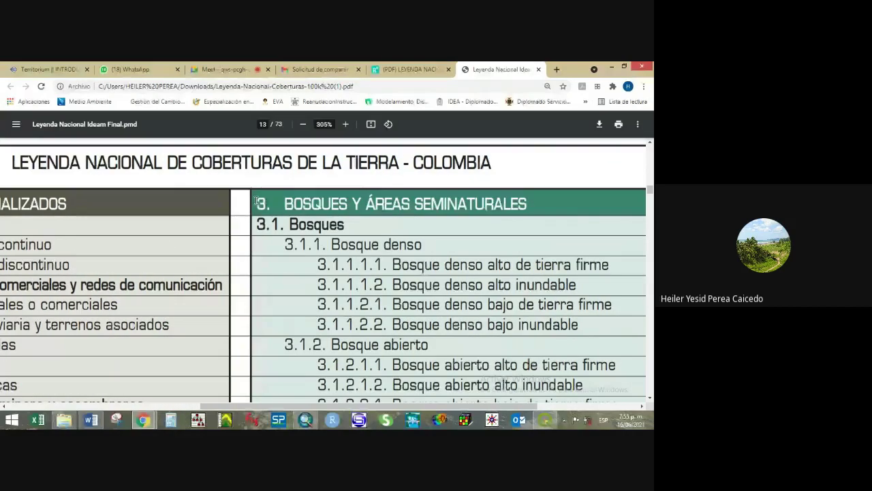
{"action": "double_click", "coordinate": [257, 203]}
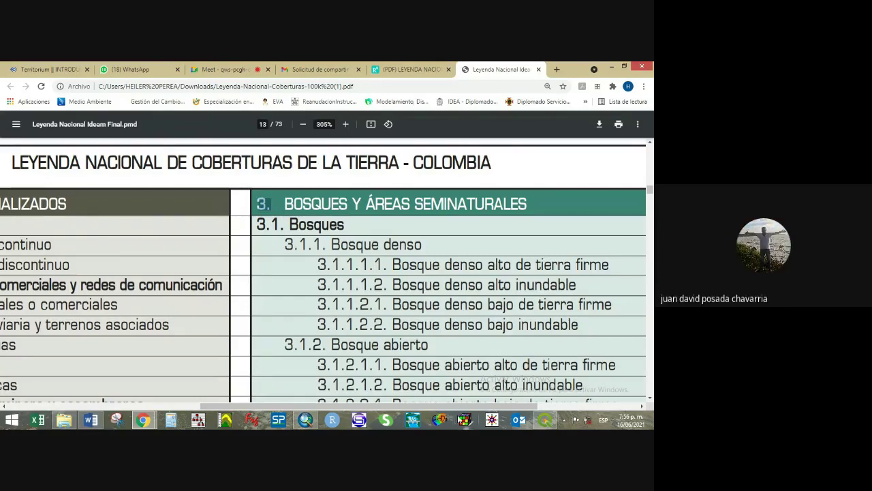
- Highlight the Territorios Artificializados and Bosques y Áreas Seminaturales headings, then move to page 14
{"action": "left_click_drag", "start_coordinate": [454, 404], "coordinate": [356, 404]}
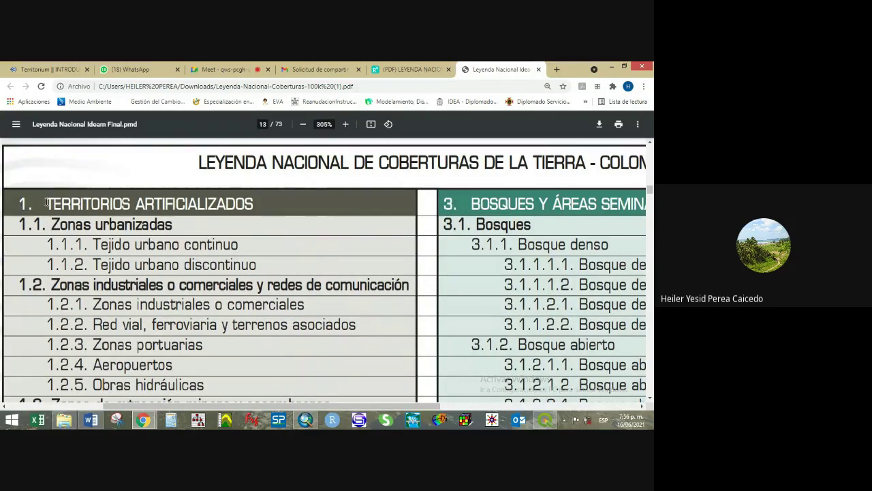
{"action": "left_click_drag", "start_coordinate": [44, 204], "coordinate": [249, 207]}
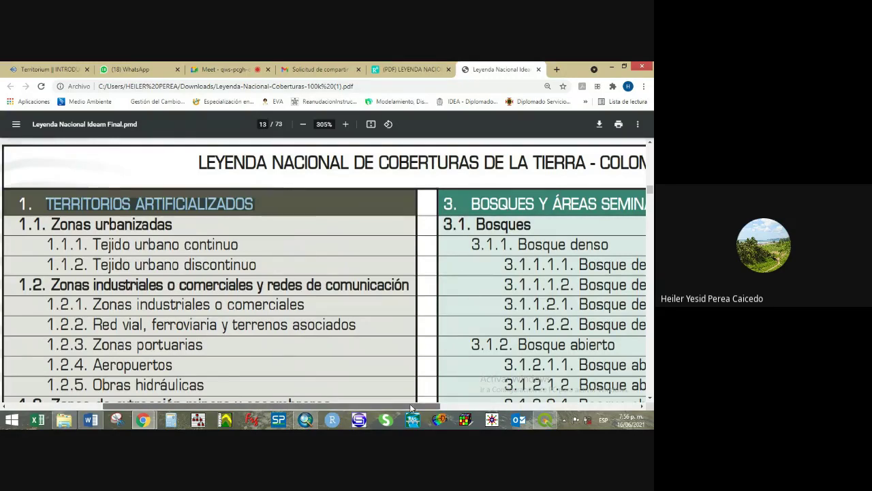
{"action": "left_click_drag", "start_coordinate": [410, 405], "coordinate": [502, 415]}
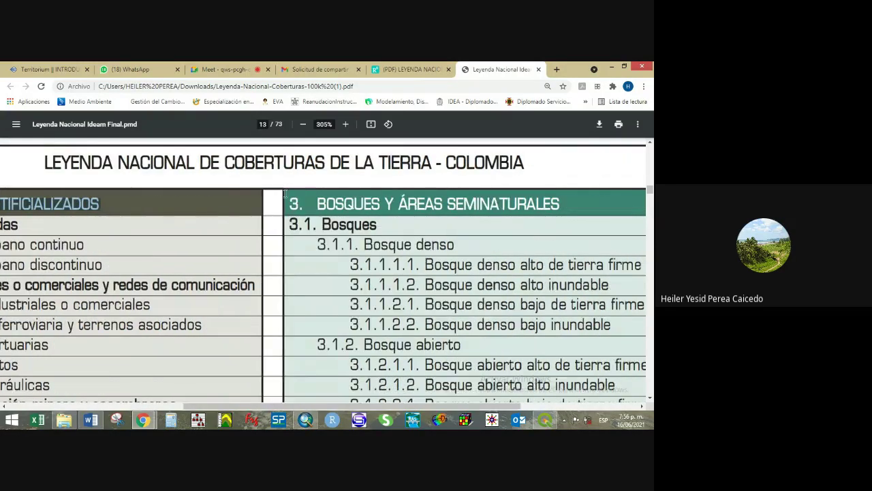
{"action": "left_click_drag", "start_coordinate": [286, 203], "coordinate": [565, 212]}
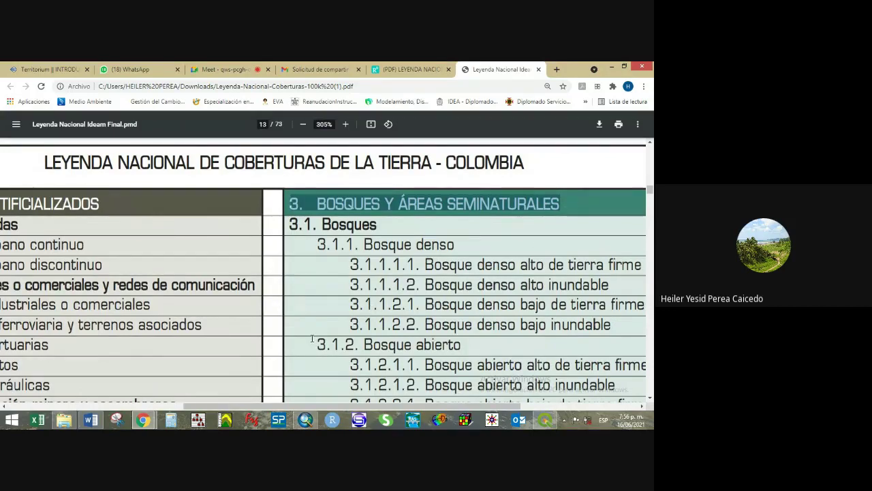
{"action": "scroll", "coordinate": [312, 339], "scroll_direction": "down", "scroll_amount": 3, "text": "ctrl"}
{"action": "scroll", "coordinate": [288, 356], "scroll_direction": "down", "scroll_amount": 10}
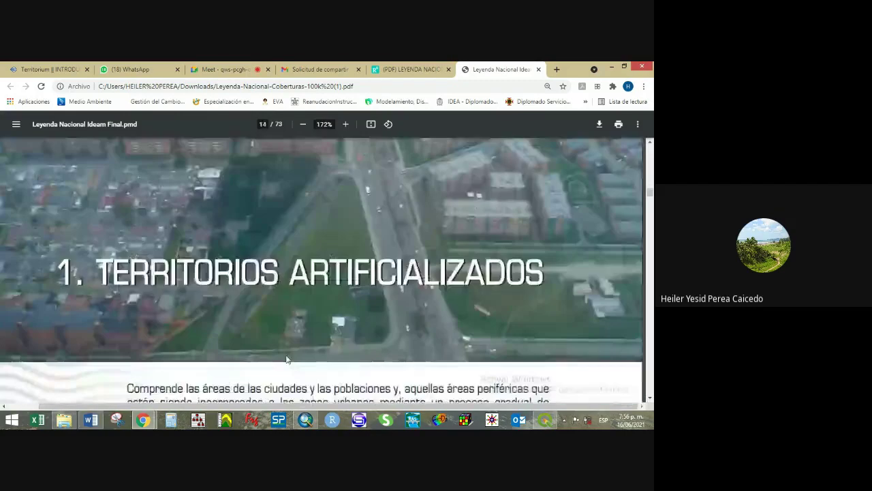
- Highlight the level entries and NIVEL header of Table 2, then clear the selection
{"action": "scroll", "coordinate": [286, 359], "scroll_direction": "down", "scroll_amount": 10}
{"action": "scroll", "coordinate": [289, 359], "scroll_direction": "up", "scroll_amount": 5}
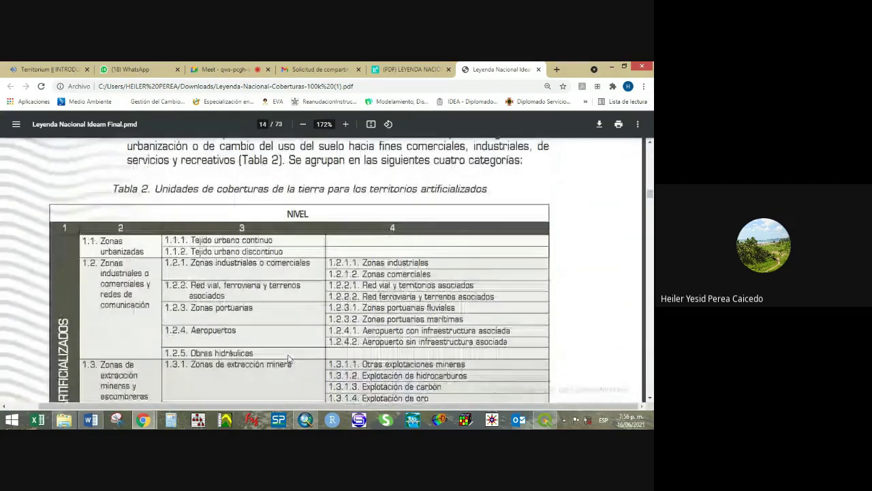
{"action": "scroll", "coordinate": [118, 291], "scroll_direction": "down", "scroll_amount": 1}
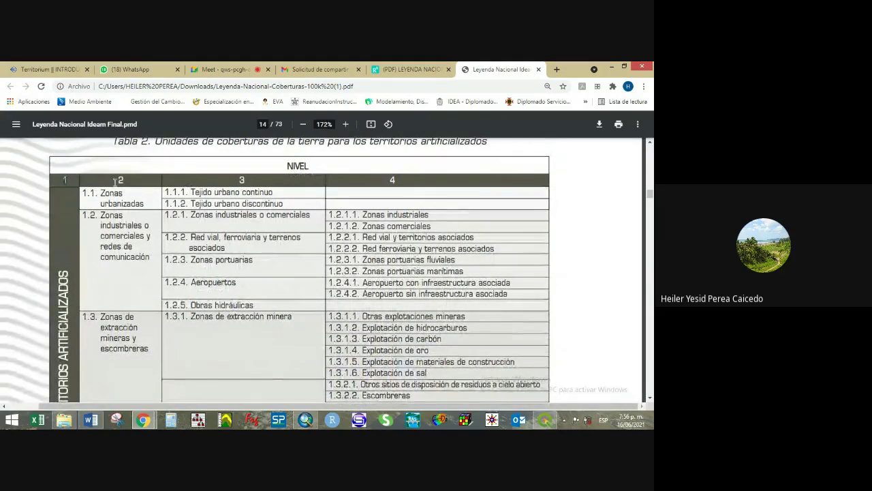
{"action": "left_click_drag", "start_coordinate": [255, 181], "coordinate": [372, 184]}
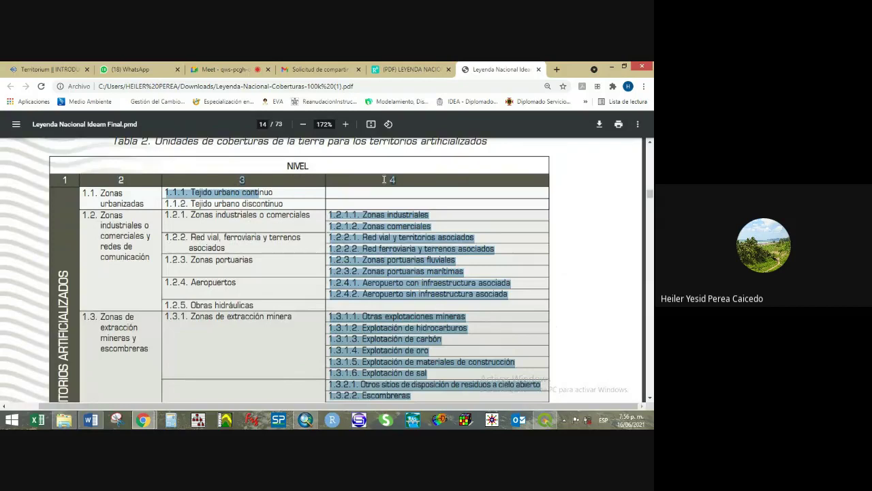
{"action": "left_click_drag", "start_coordinate": [276, 169], "coordinate": [400, 190]}
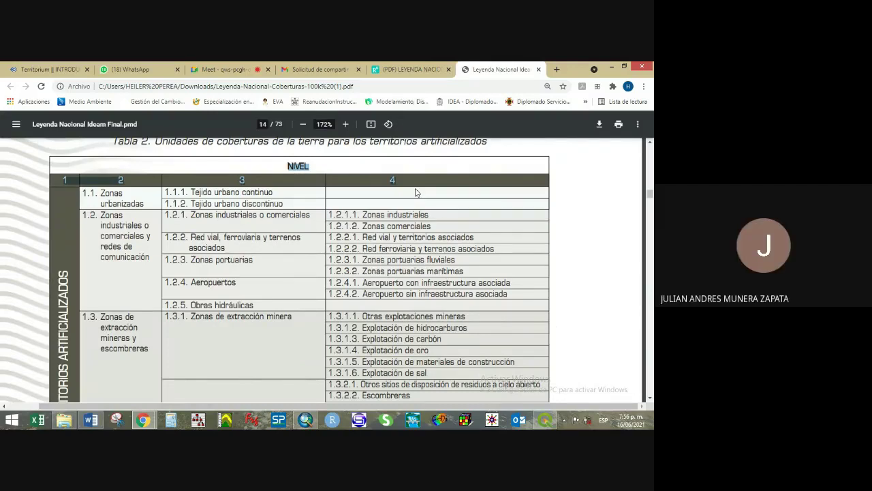
{"action": "left_click", "coordinate": [103, 265]}
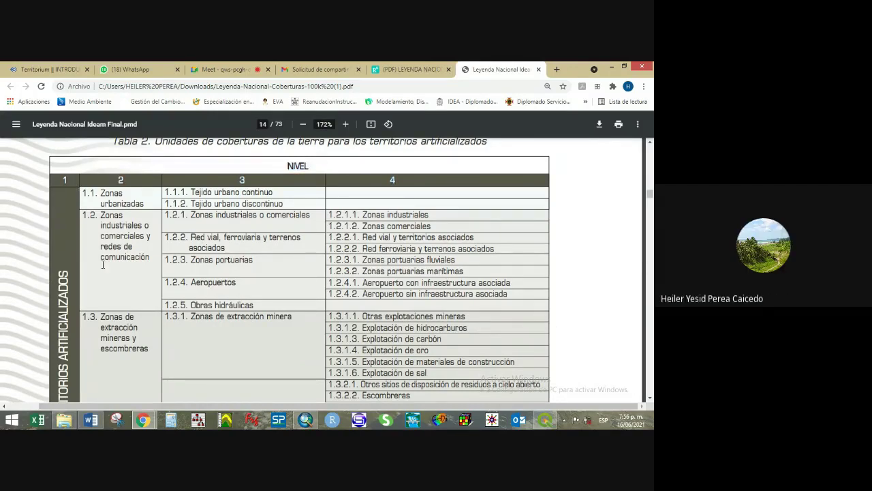
- Scroll ahead to page 22's Territorios Agrícolas section with Tabla 3
{"action": "scroll", "coordinate": [103, 265], "scroll_direction": "down", "scroll_amount": 1}
{"action": "scroll", "coordinate": [107, 273], "scroll_direction": "down", "scroll_amount": 5}
{"action": "scroll", "coordinate": [107, 272], "scroll_direction": "up", "scroll_amount": 3}
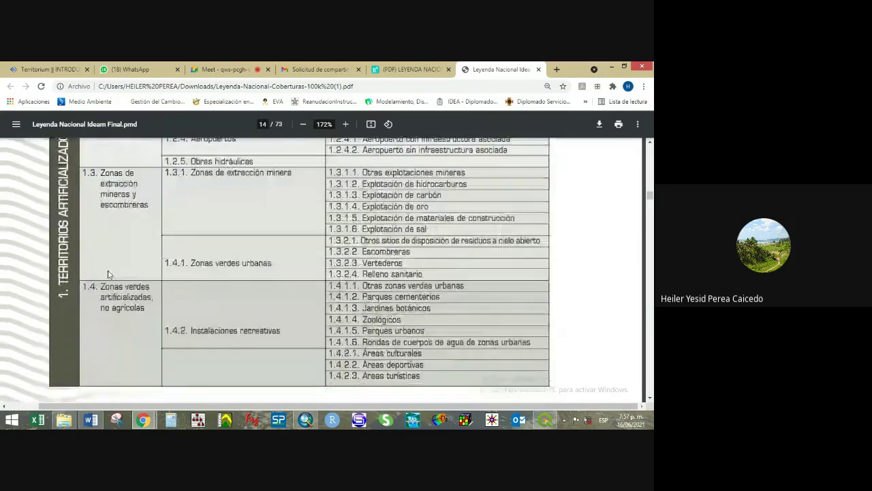
{"action": "scroll", "coordinate": [107, 273], "scroll_direction": "up", "scroll_amount": 5}
{"action": "scroll", "coordinate": [112, 275], "scroll_direction": "down", "scroll_amount": 15}
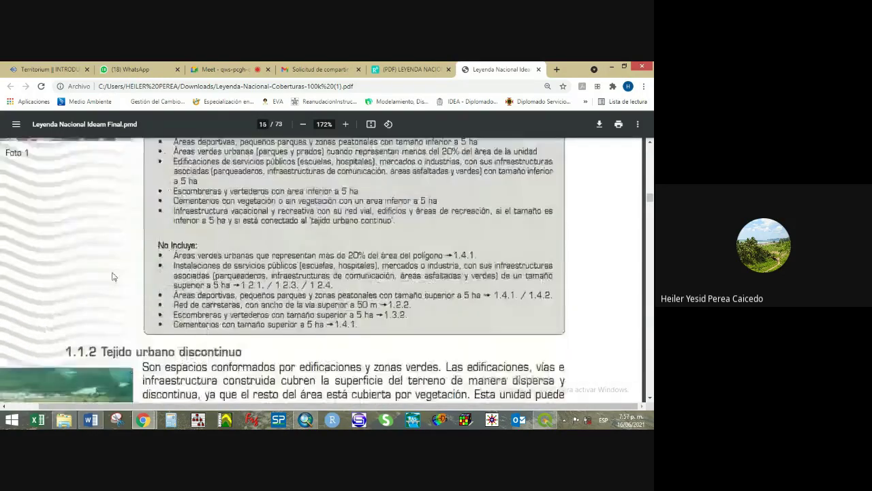
{"action": "scroll", "coordinate": [114, 276], "scroll_direction": "down", "scroll_amount": 20}
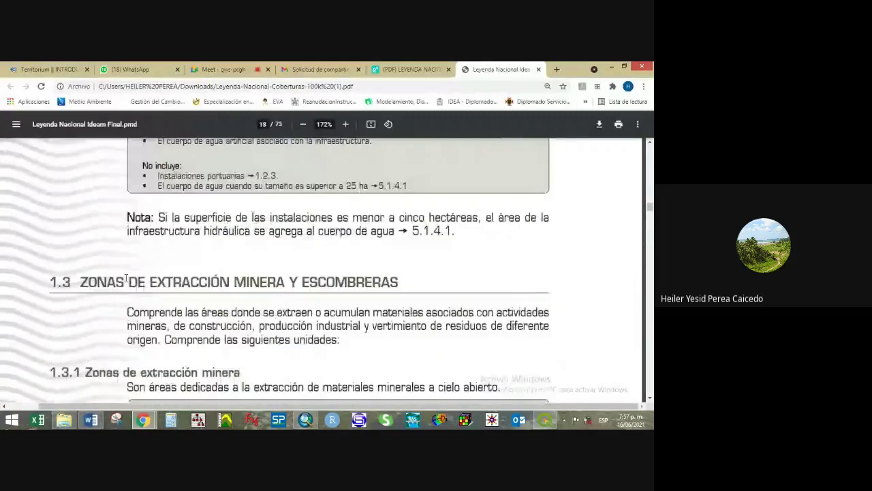
{"action": "scroll", "coordinate": [126, 279], "scroll_direction": "down", "scroll_amount": 20}
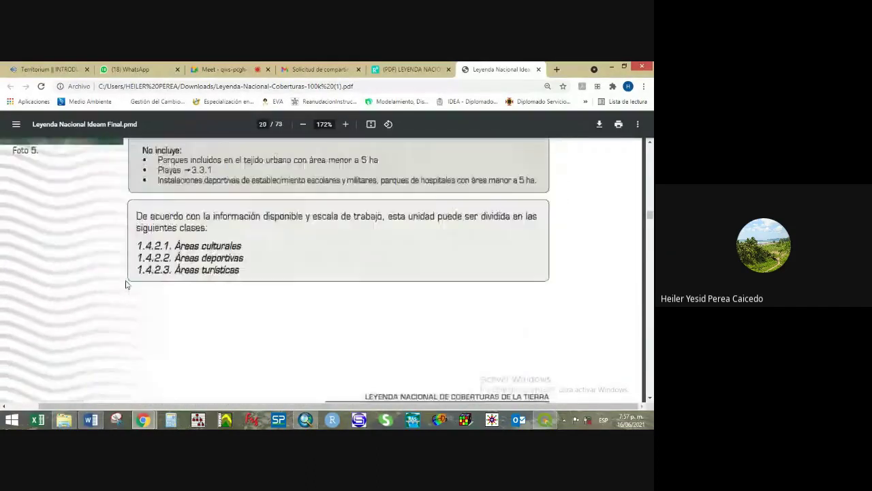
{"action": "scroll", "coordinate": [126, 284], "scroll_direction": "down", "scroll_amount": 10}
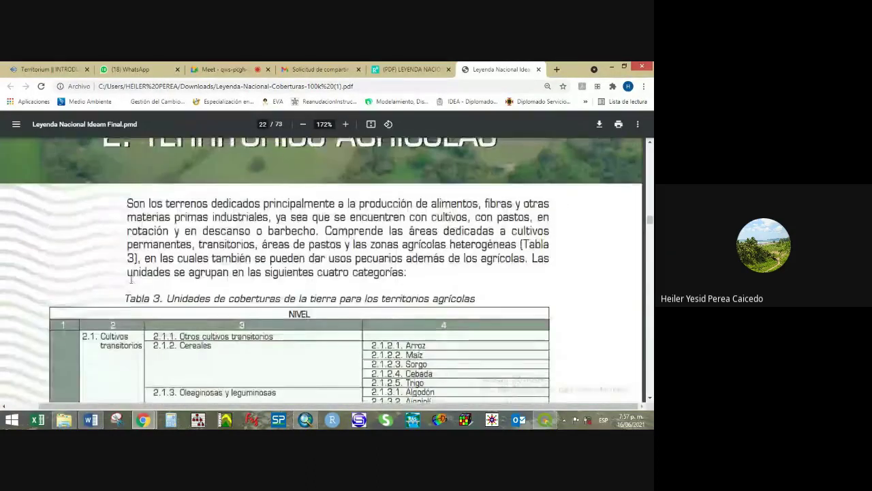
- Highlight the 2. TERRITORIOS AGRÍCOLAS heading and its vertical label in the legend table
{"action": "scroll", "coordinate": [123, 279], "scroll_direction": "up", "scroll_amount": 3}
{"action": "left_click_drag", "start_coordinate": [108, 267], "coordinate": [429, 277]}
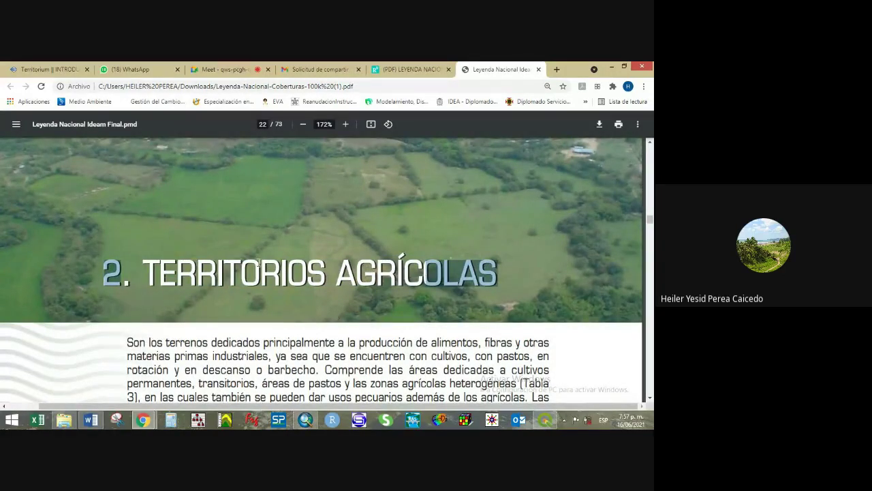
{"action": "left_click", "coordinate": [112, 280]}
{"action": "left_click_drag", "start_coordinate": [130, 273], "coordinate": [93, 265]}
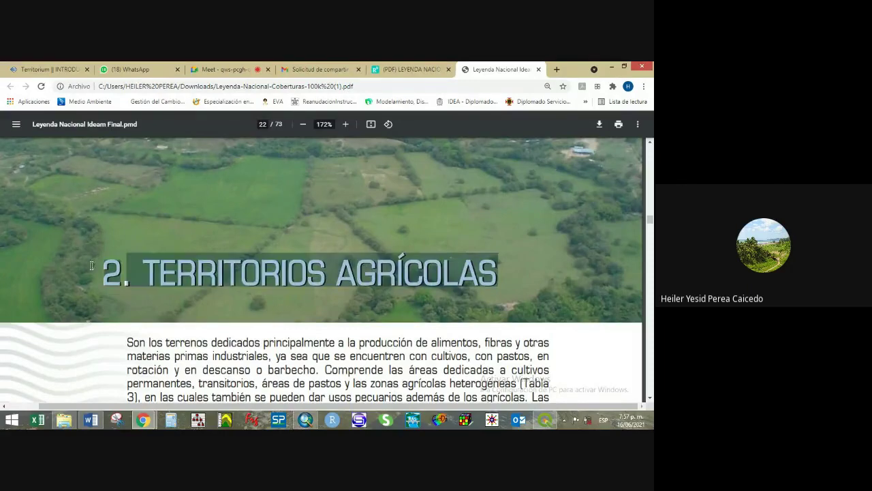
{"action": "left_click", "coordinate": [101, 269]}
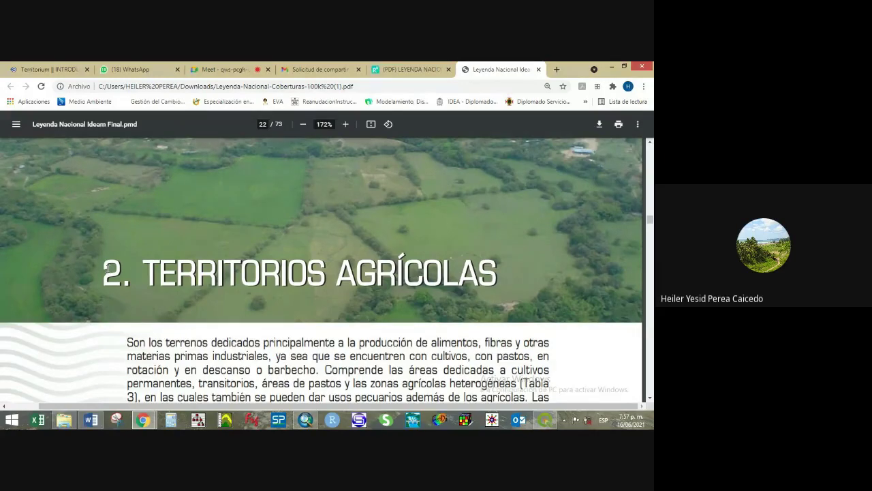
{"action": "scroll", "coordinate": [81, 278], "scroll_direction": "down", "scroll_amount": 5}
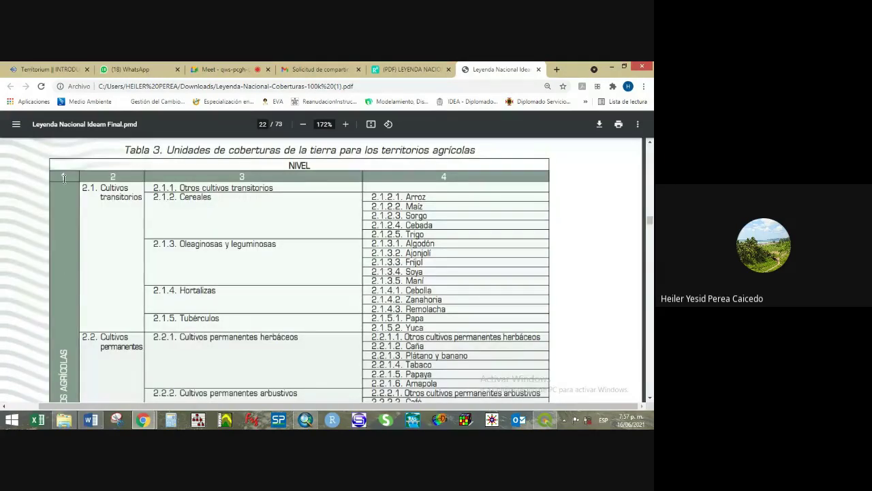
{"action": "scroll", "coordinate": [68, 179], "scroll_direction": "down", "scroll_amount": 3}
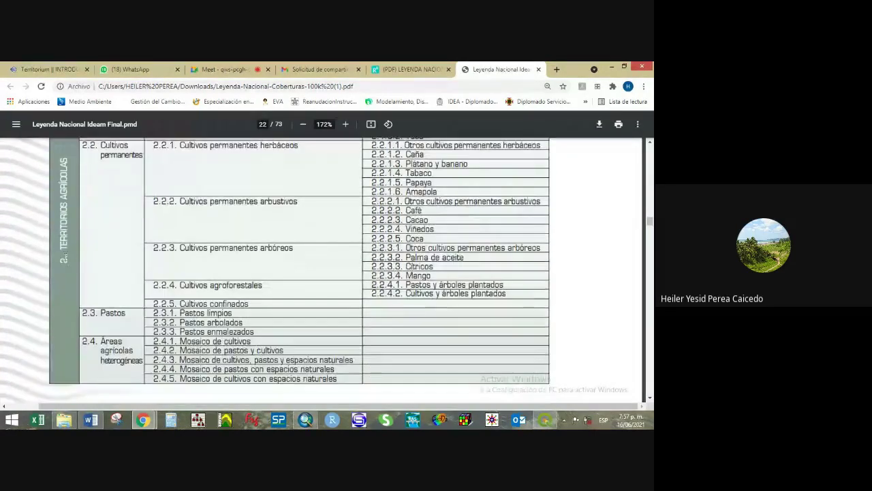
{"action": "left_click_drag", "start_coordinate": [65, 159], "coordinate": [57, 246]}
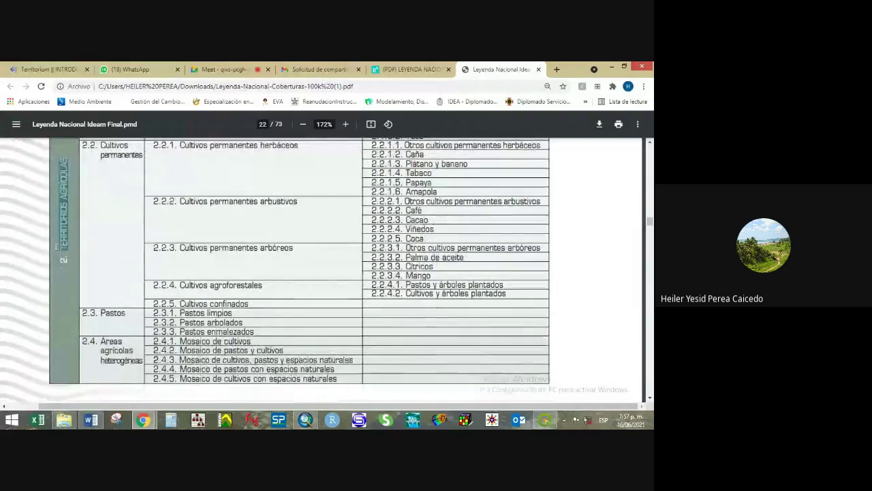
{"action": "left_click", "coordinate": [63, 258]}
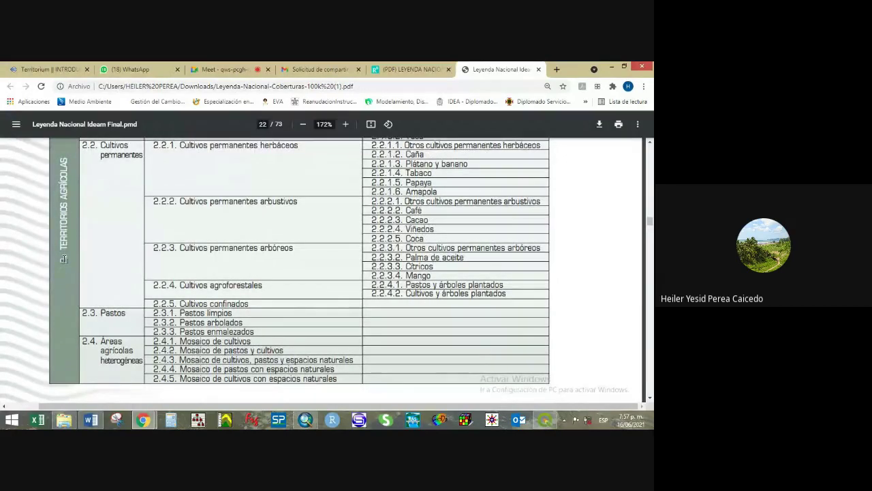
- Highlight the codes 2.1, 2.1.1, 2.1.2.1 and 2.1.2 Cereales under Cultivos transitorios
{"action": "scroll", "coordinate": [156, 259], "scroll_direction": "up", "scroll_amount": 3}
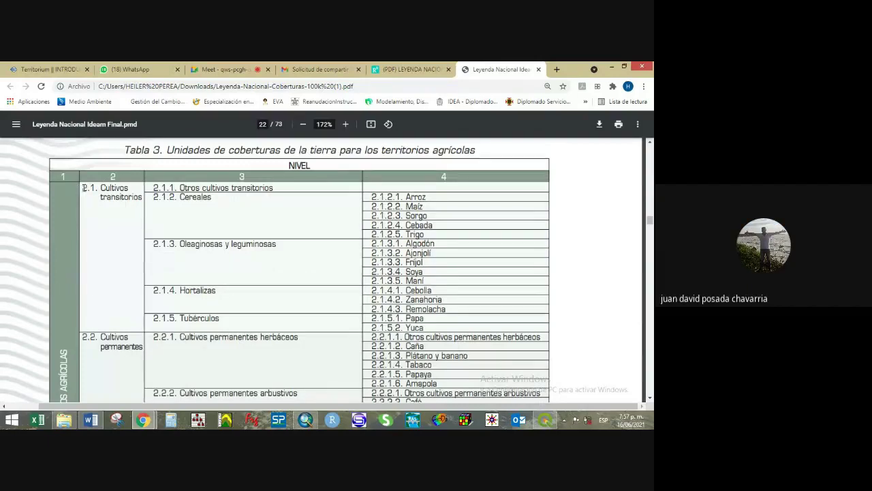
{"action": "left_click_drag", "start_coordinate": [83, 188], "coordinate": [94, 189]}
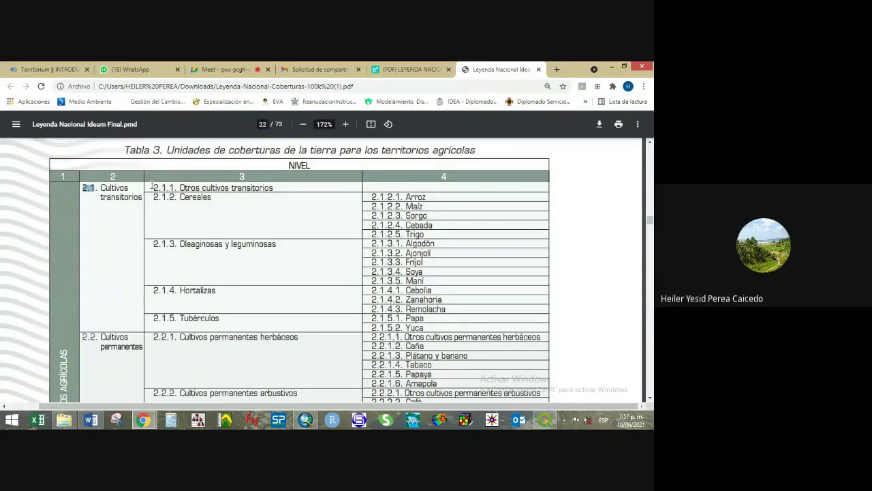
{"action": "left_click_drag", "start_coordinate": [153, 187], "coordinate": [172, 188]}
{"action": "left_click_drag", "start_coordinate": [372, 197], "coordinate": [402, 197]}
{"action": "left_click_drag", "start_coordinate": [179, 197], "coordinate": [212, 198]}
{"action": "left_click_drag", "start_coordinate": [154, 197], "coordinate": [176, 198]}
- Return to the TERRITORIOS ARTIFICIALIZADOS section, highlighting Zonas urbanizadas and Tejido urbano continuo
{"action": "scroll", "coordinate": [335, 217], "scroll_direction": "up", "scroll_amount": 10}
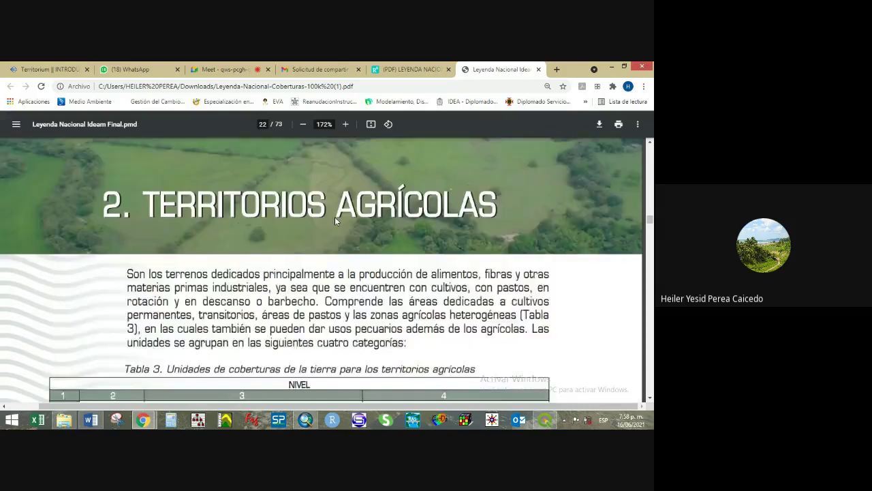
{"action": "scroll", "coordinate": [652, 155], "scroll_direction": "up", "scroll_amount": 5}
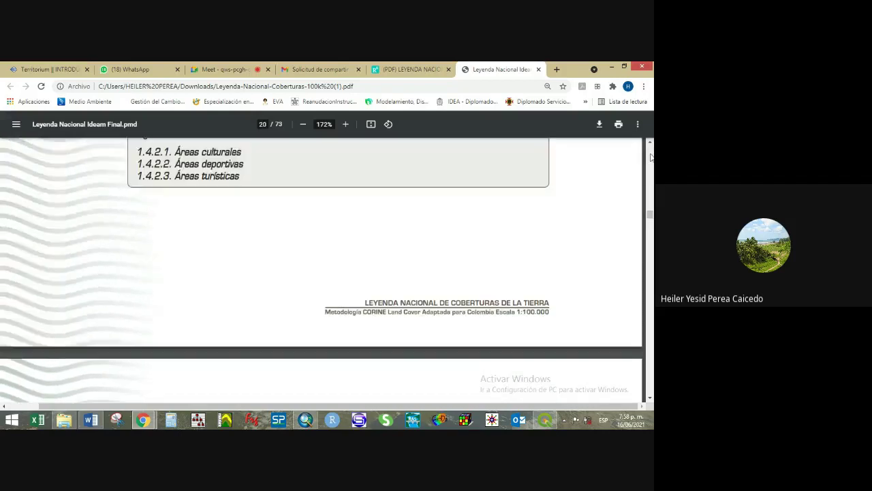
{"action": "scroll", "coordinate": [651, 155], "scroll_direction": "up", "scroll_amount": 5}
{"action": "mouse_move", "coordinate": [650, 212]}
{"action": "left_mouse_down"}
{"action": "mouse_move", "coordinate": [650, 186]}
{"action": "mouse_move", "coordinate": [650, 197]}
{"action": "left_mouse_up"}
{"action": "scroll", "coordinate": [351, 228], "scroll_direction": "down", "scroll_amount": 3}
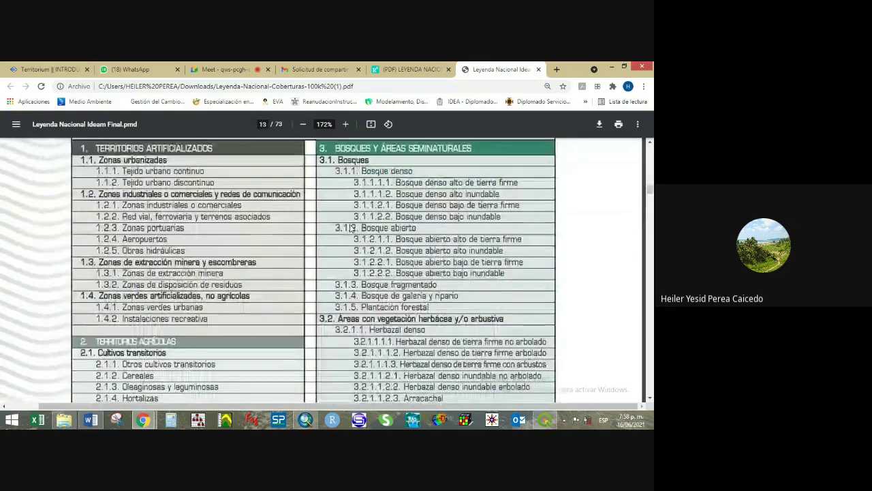
{"action": "scroll", "coordinate": [351, 228], "scroll_direction": "up", "scroll_amount": 1}
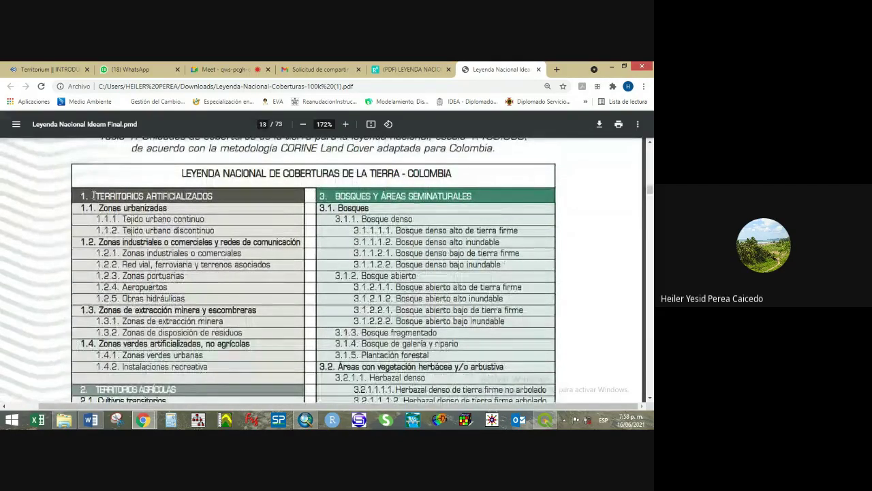
{"action": "left_click_drag", "start_coordinate": [93, 196], "coordinate": [213, 198]}
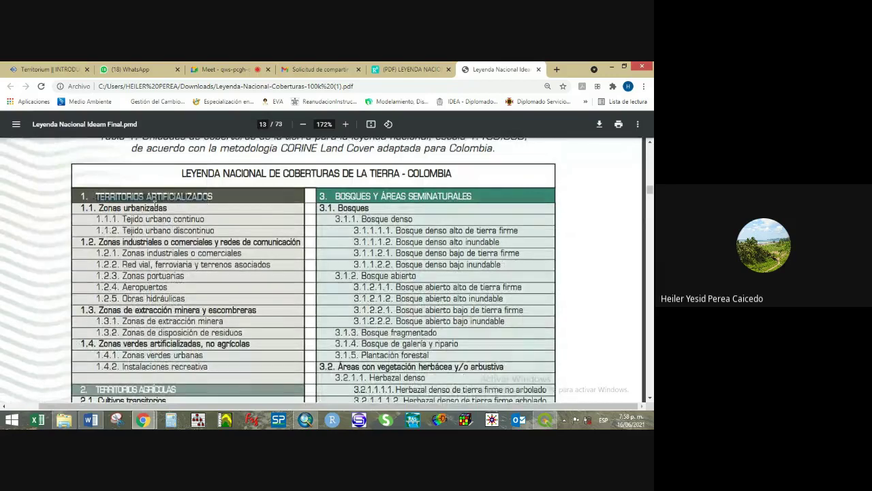
{"action": "left_click_drag", "start_coordinate": [99, 208], "coordinate": [120, 208]}
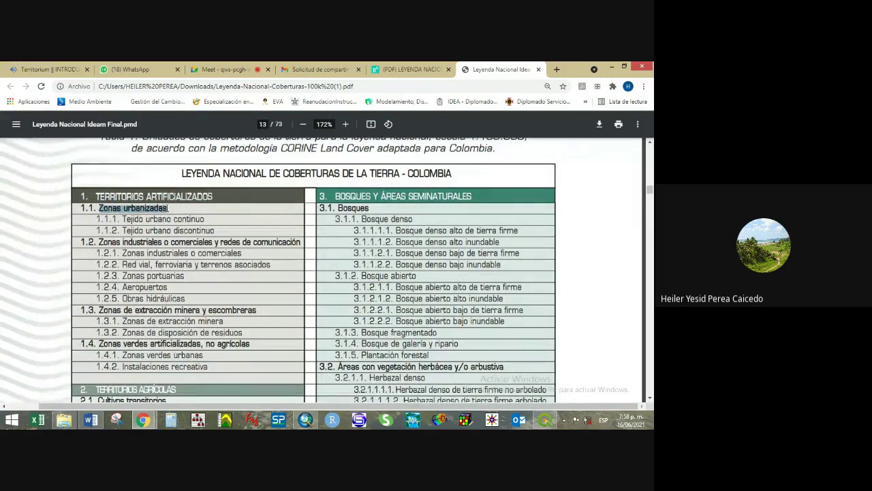
{"action": "left_click_drag", "start_coordinate": [123, 219], "coordinate": [205, 220]}
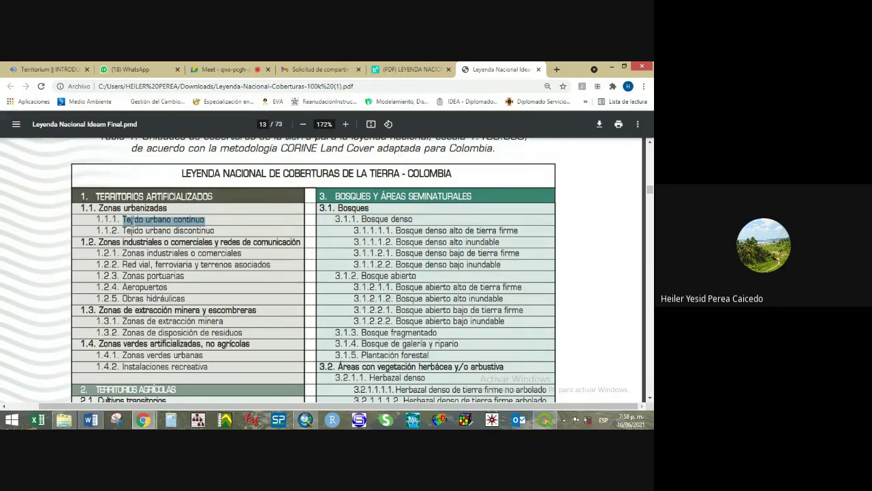
- On page 13, highlight the heading, row 1.1 Zonas urbanizadas and 1.1.1 Tejido urbano continuo
{"action": "scroll", "coordinate": [133, 222], "scroll_direction": "up", "scroll_amount": 5}
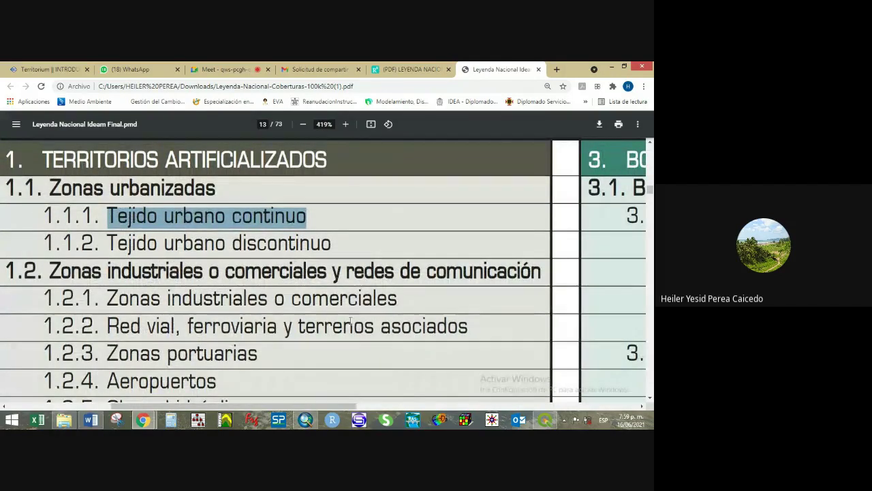
{"action": "left_click_drag", "start_coordinate": [328, 405], "coordinate": [315, 404]}
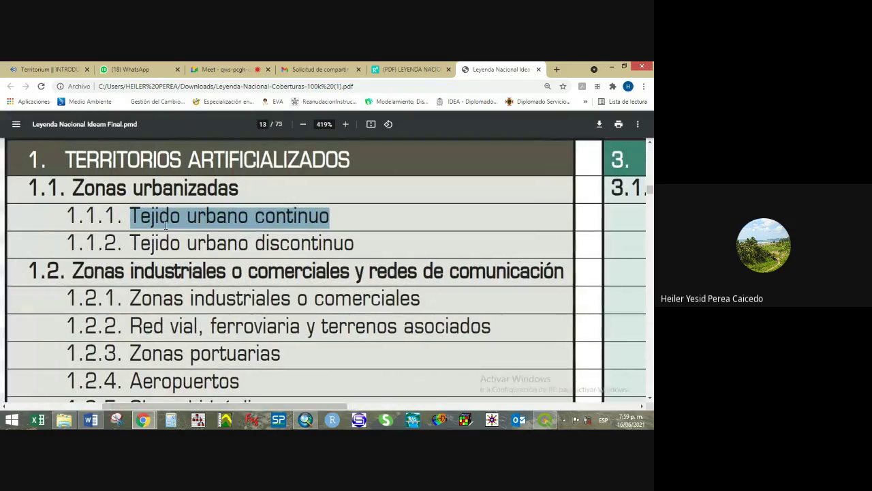
{"action": "left_click_drag", "start_coordinate": [67, 160], "coordinate": [349, 160]}
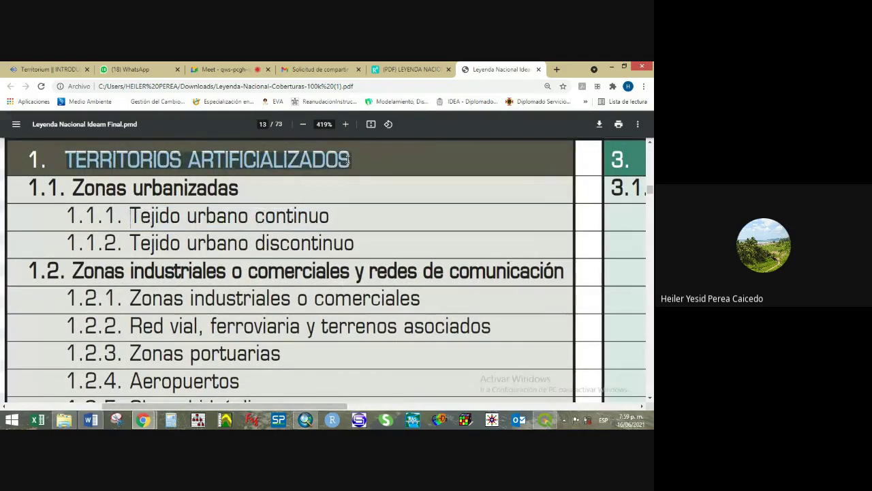
{"action": "left_click_drag", "start_coordinate": [29, 188], "coordinate": [246, 191]}
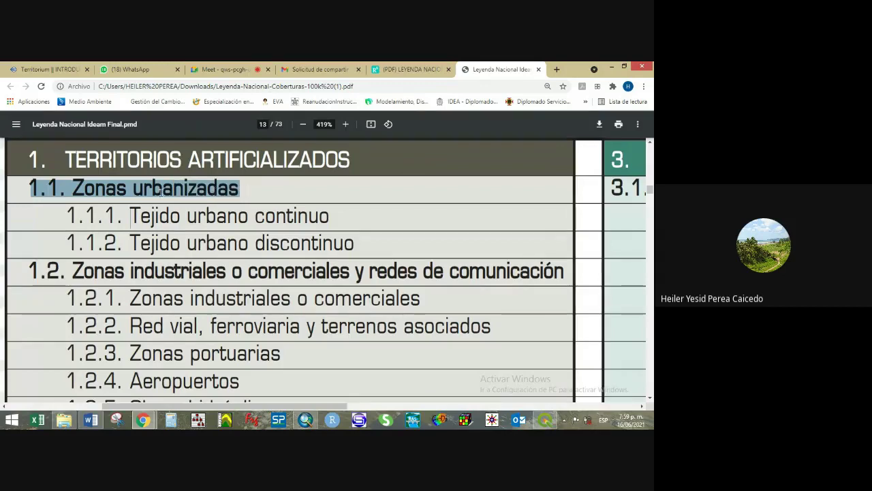
{"action": "left_click_drag", "start_coordinate": [49, 188], "coordinate": [330, 216]}
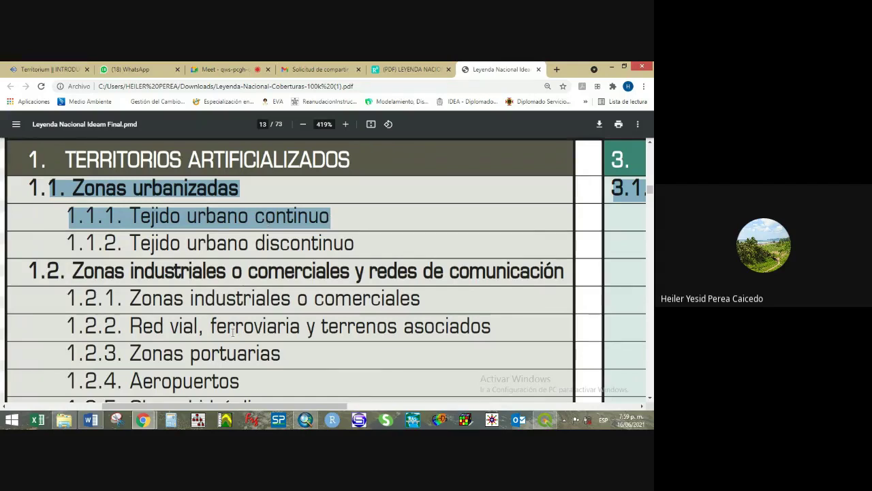
- In ArcMap's Catalog window, expand the Desktop folder connection and the Curso SIG 2021 folder
{"action": "left_click", "coordinate": [305, 420]}
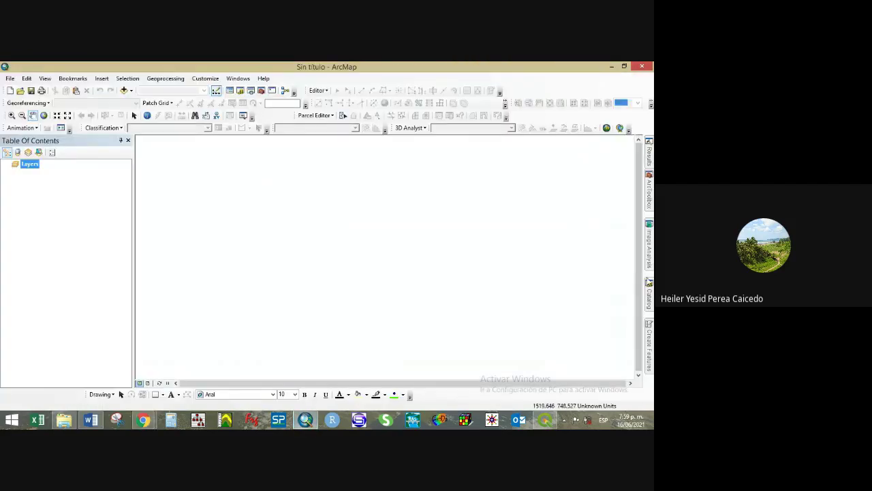
{"action": "left_click", "coordinate": [650, 290]}
{"action": "left_click", "coordinate": [550, 192]}
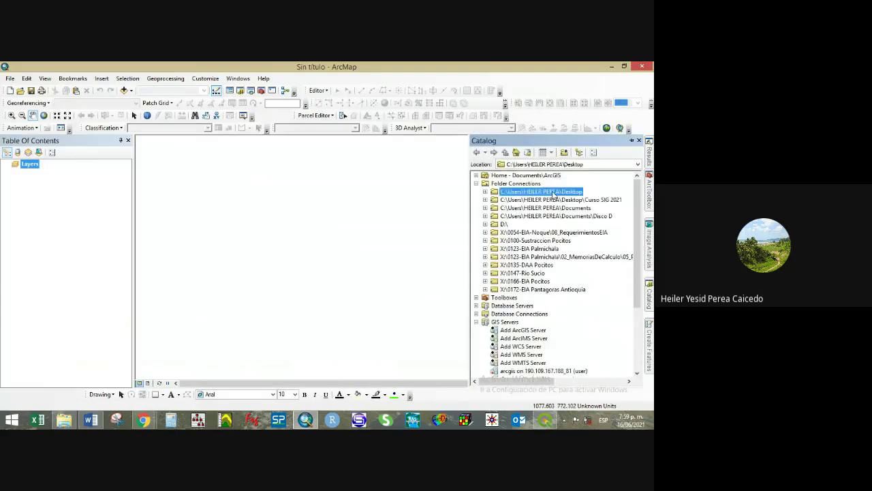
{"action": "double_click", "coordinate": [550, 191]}
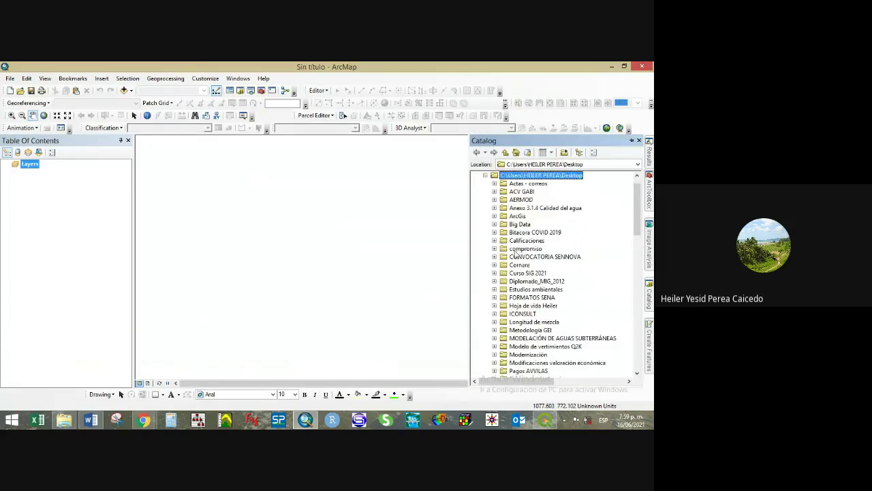
{"action": "left_click", "coordinate": [495, 274]}
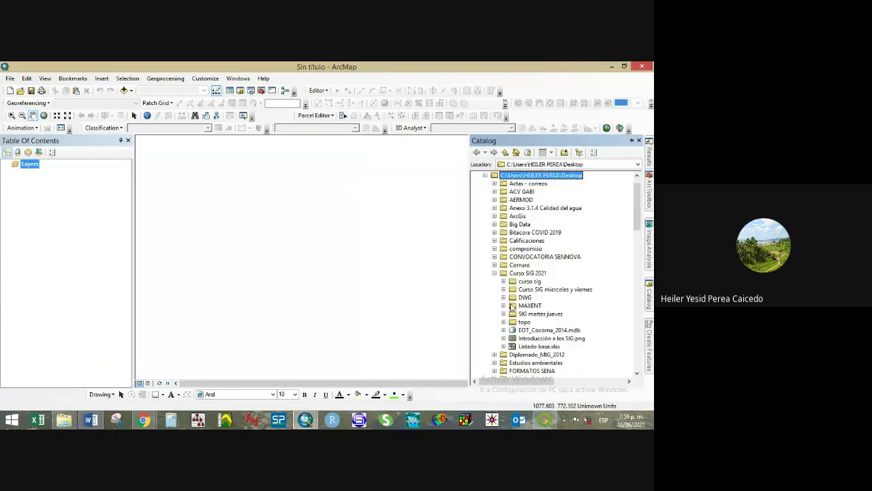
- Inspect the Clase 3, 4 and 5 folders inside SIG martes jueves, then collapse it
{"action": "left_click", "coordinate": [504, 314]}
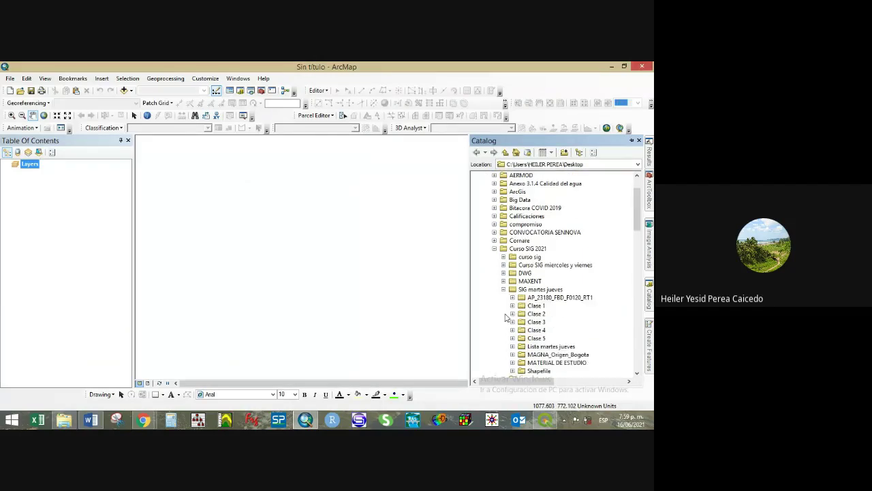
{"action": "scroll", "coordinate": [521, 323], "scroll_direction": "down", "scroll_amount": 1}
{"action": "left_click", "coordinate": [513, 306]}
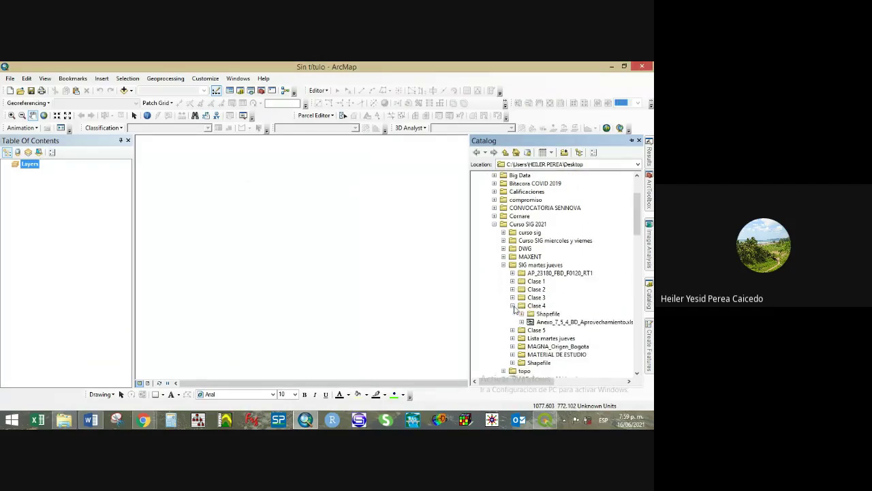
{"action": "left_click", "coordinate": [514, 306]}
{"action": "left_click", "coordinate": [513, 314]}
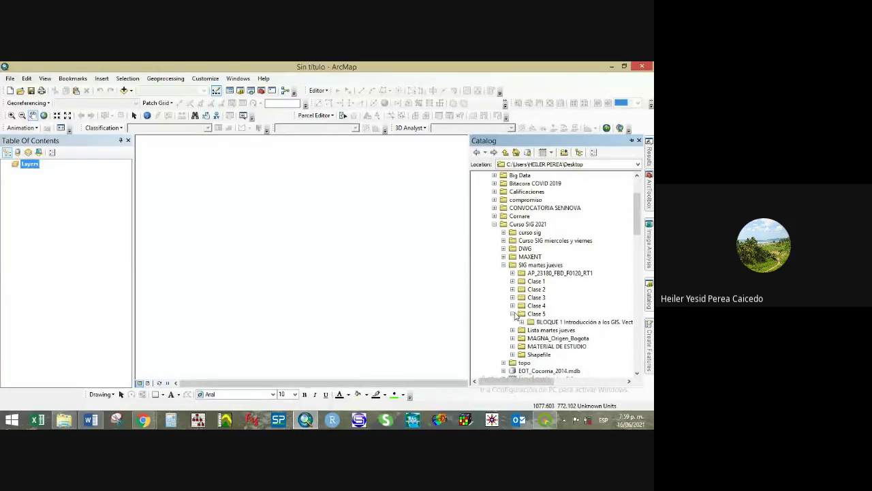
{"action": "left_click", "coordinate": [514, 314]}
{"action": "left_click", "coordinate": [514, 298]}
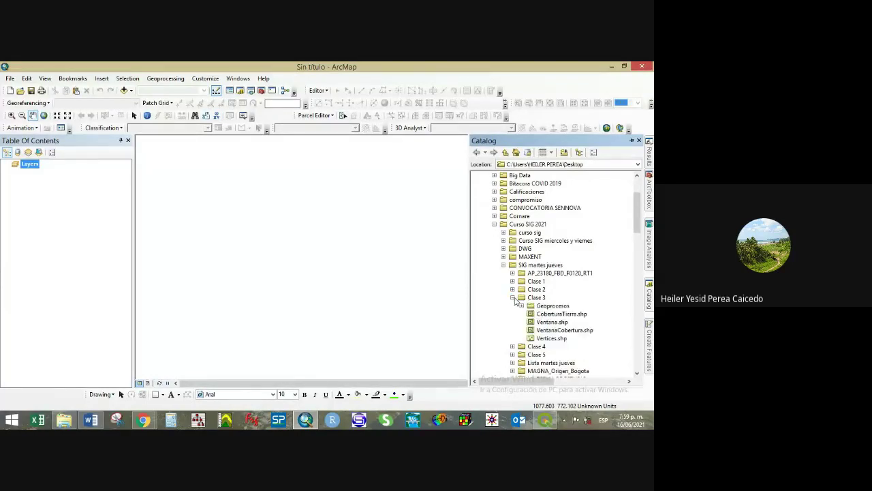
{"action": "left_click", "coordinate": [513, 298]}
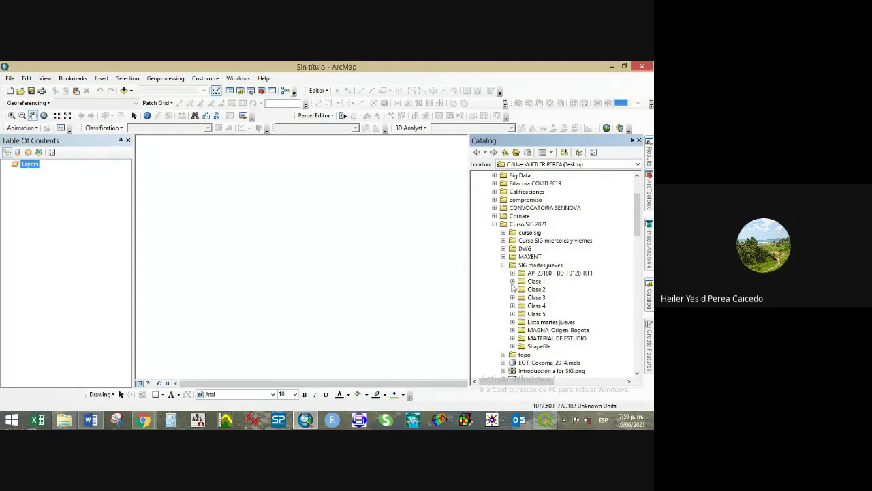
{"action": "left_click", "coordinate": [504, 265]}
- Expand curso sig > M2 > Mapa Cobertura to reveal 114IVD4.tif and Ventana.shp
{"action": "left_click", "coordinate": [504, 232]}
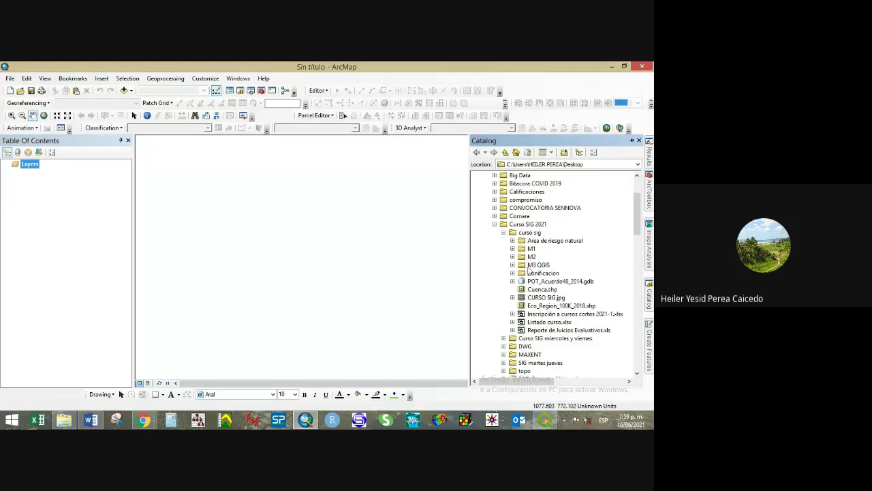
{"action": "left_click", "coordinate": [513, 257]}
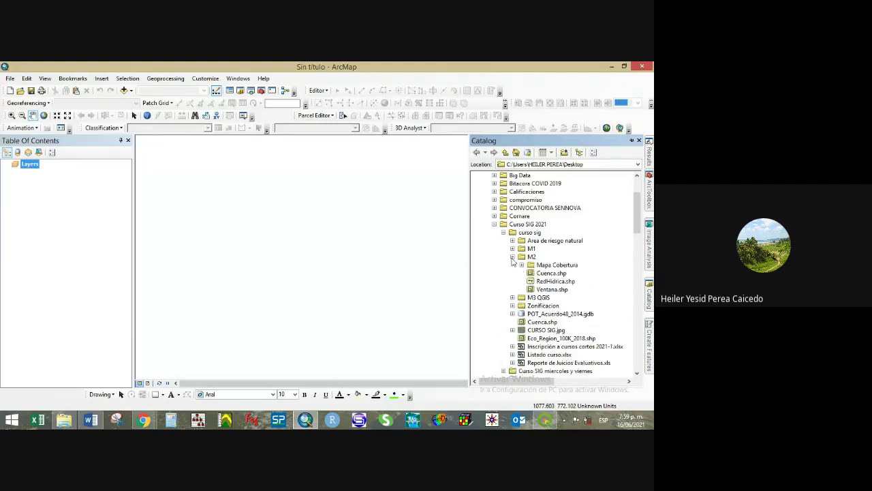
{"action": "left_click", "coordinate": [522, 266]}
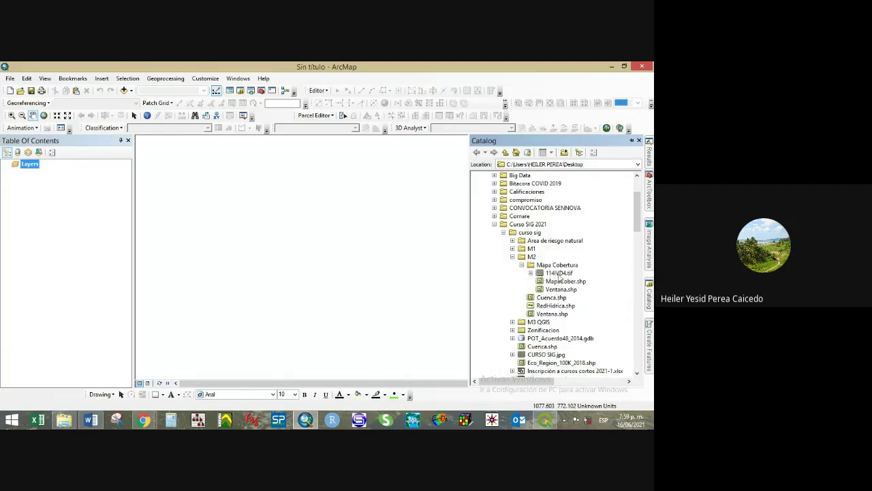
- Add 114IVD4.tif and then Ventana.shp from the Catalog to the Table of Contents, zooming in
{"action": "left_click_drag", "start_coordinate": [559, 277], "coordinate": [87, 210]}
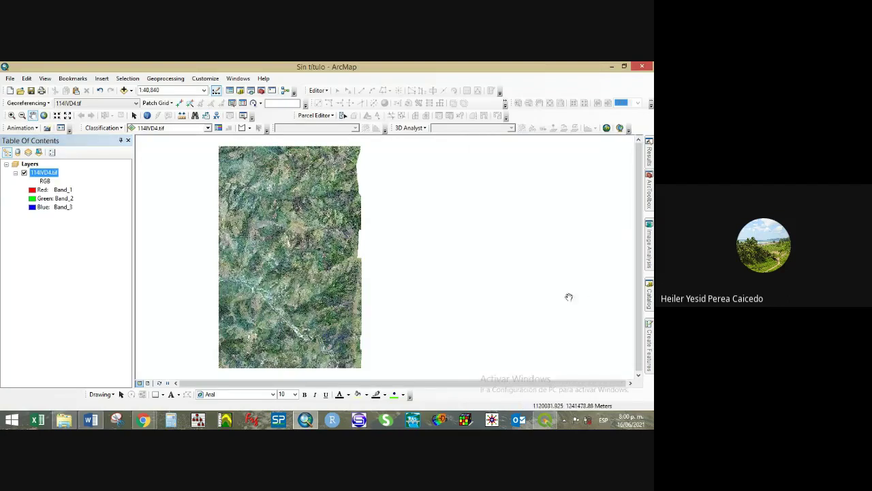
{"action": "mouse_move", "coordinate": [651, 303]}
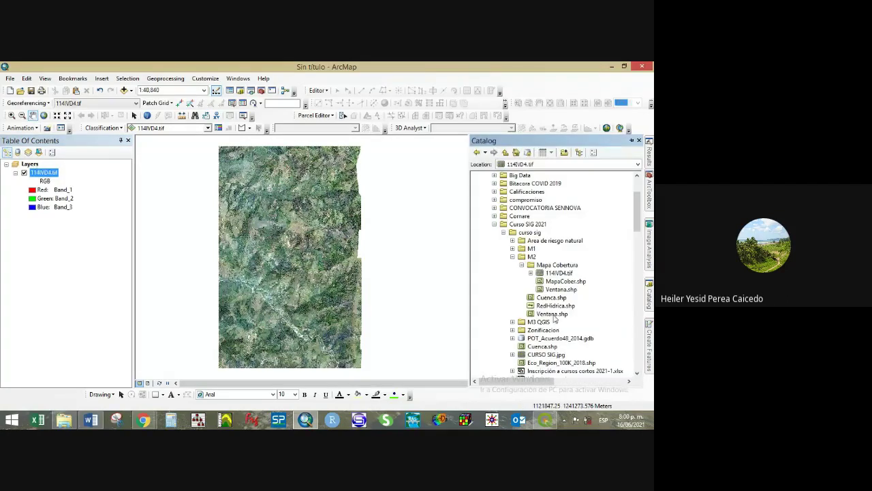
{"action": "mouse_move", "coordinate": [561, 289]}
{"action": "left_mouse_down"}
{"action": "mouse_move", "coordinate": [51, 159]}
{"action": "mouse_move", "coordinate": [47, 167]}
{"action": "left_mouse_up"}
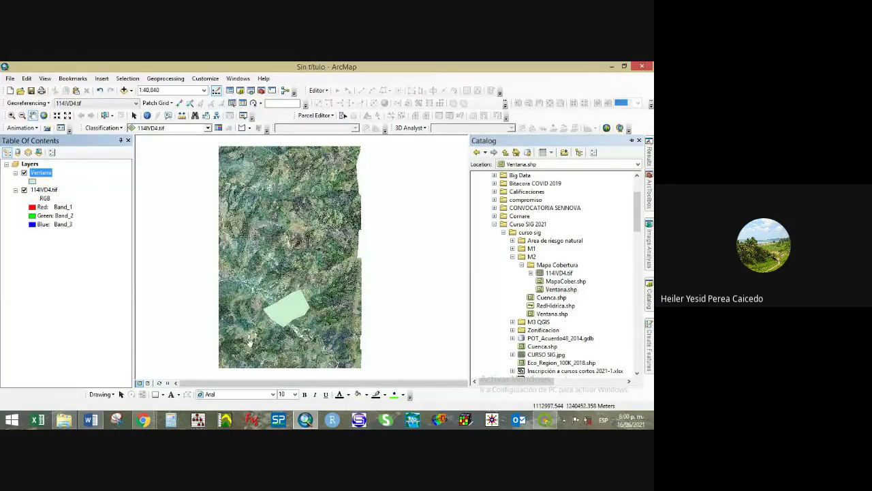
{"action": "scroll", "coordinate": [296, 321], "scroll_direction": "up", "scroll_amount": 5}
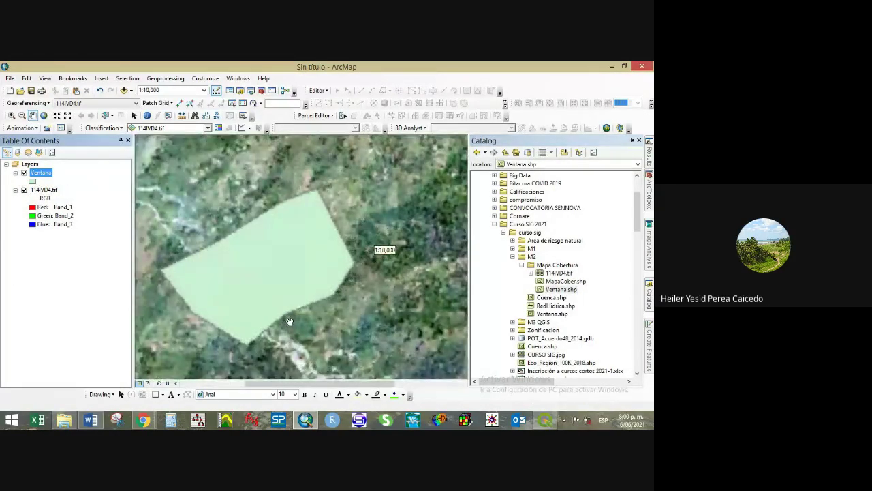
- Symbolise Ventana with No Color fill and a red outline of width 3
{"action": "left_click_drag", "start_coordinate": [227, 293], "coordinate": [261, 278]}
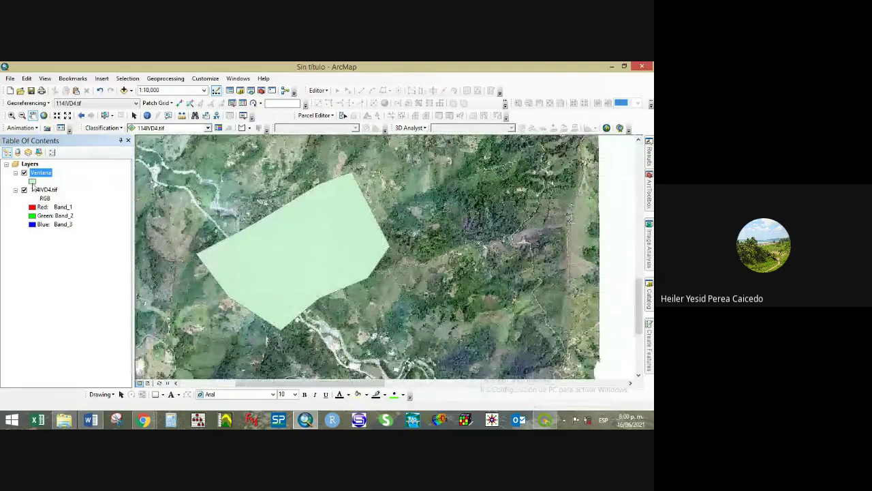
{"action": "left_click", "coordinate": [32, 181]}
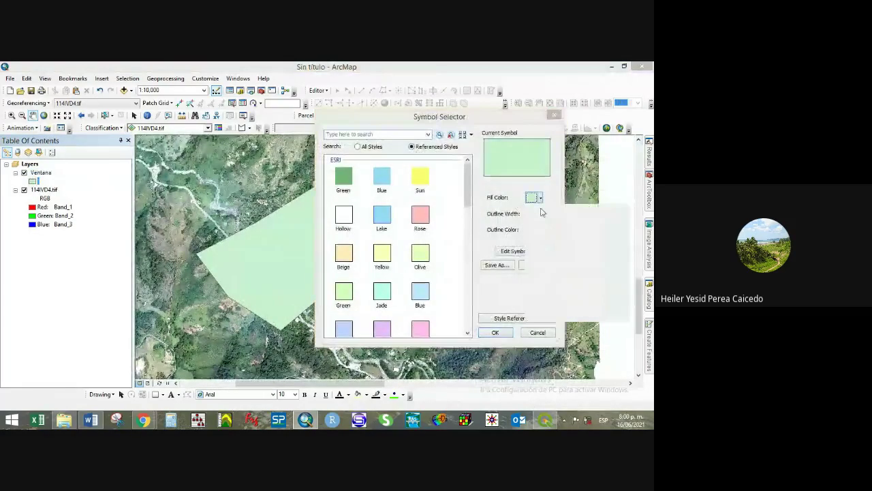
{"action": "left_click", "coordinate": [539, 197]}
{"action": "left_click", "coordinate": [549, 215]}
{"action": "left_click", "coordinate": [541, 229]}
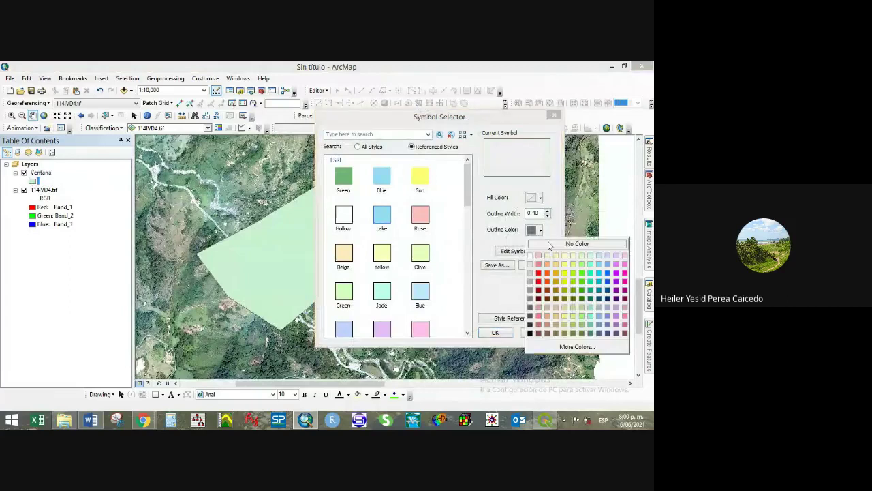
{"action": "left_click", "coordinate": [539, 281]}
{"action": "left_click", "coordinate": [548, 212]}
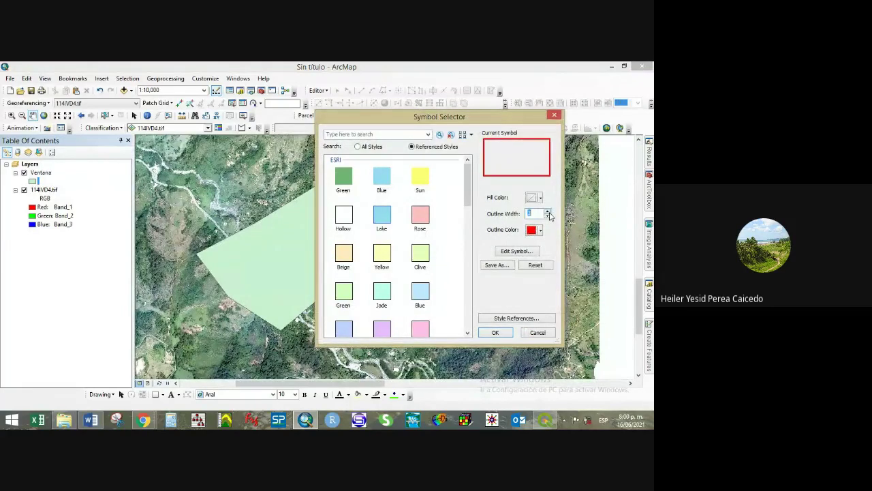
{"action": "left_click", "coordinate": [504, 332]}
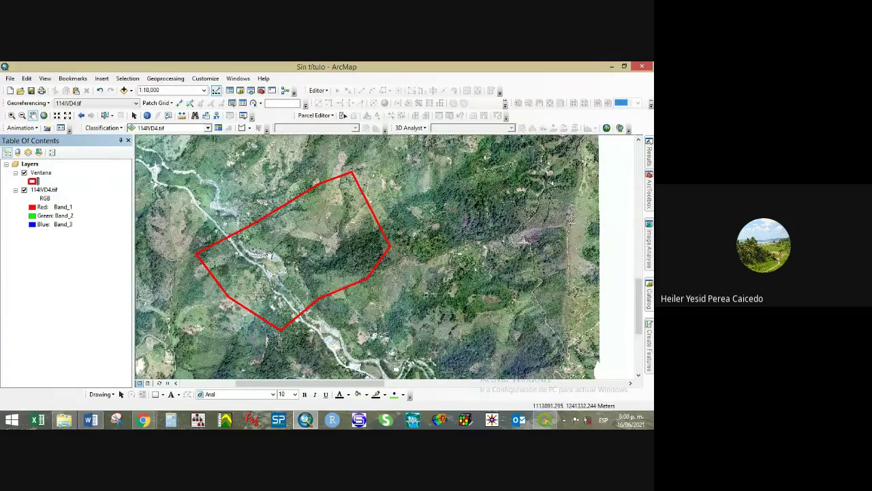
{"action": "scroll", "coordinate": [269, 255], "scroll_direction": "down", "scroll_amount": 2}
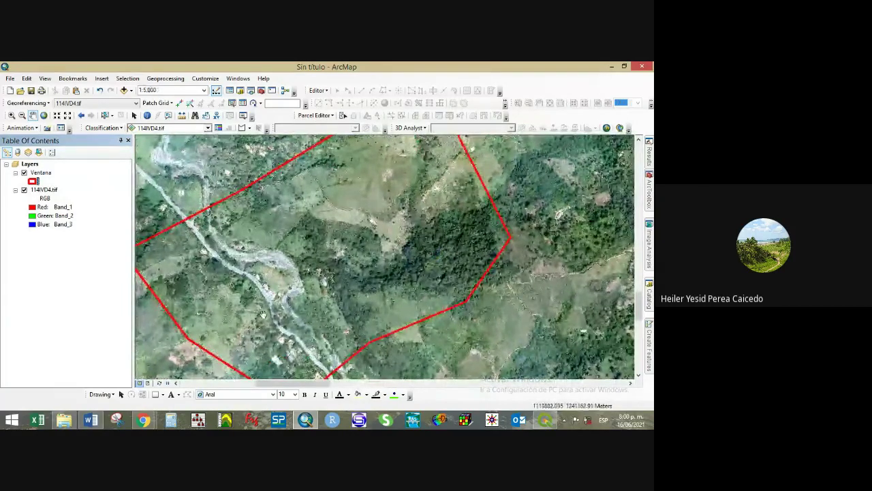
{"action": "scroll", "coordinate": [276, 259], "scroll_direction": "down", "scroll_amount": 3}
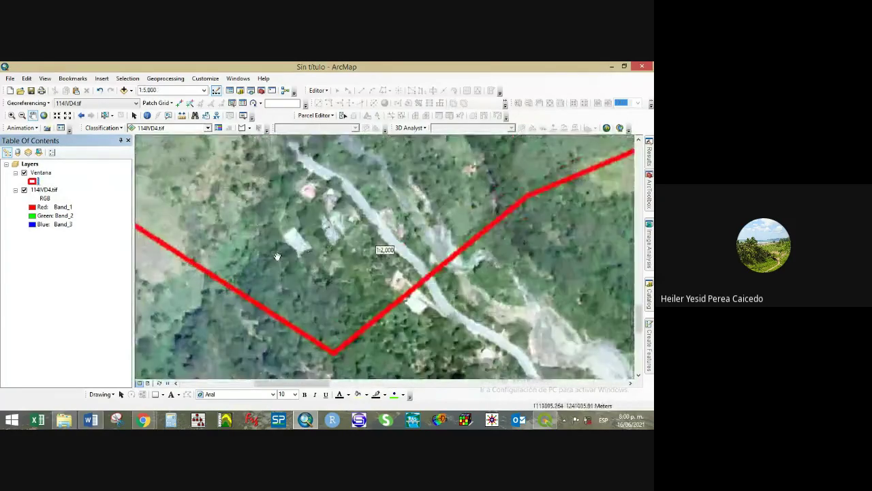
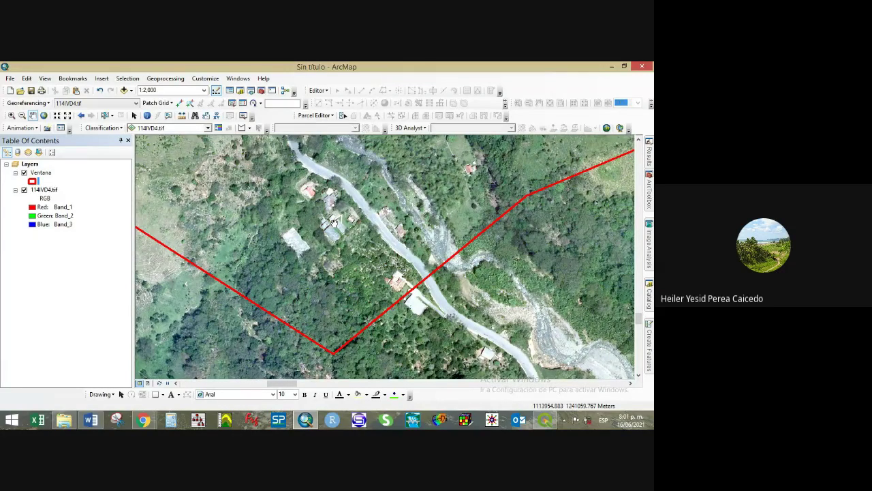
- Zoom and pan the orthophoto to frame the roadside houses, river and red boundary at 1:3,000
{"action": "scroll", "coordinate": [334, 222], "scroll_direction": "down", "scroll_amount": 3}
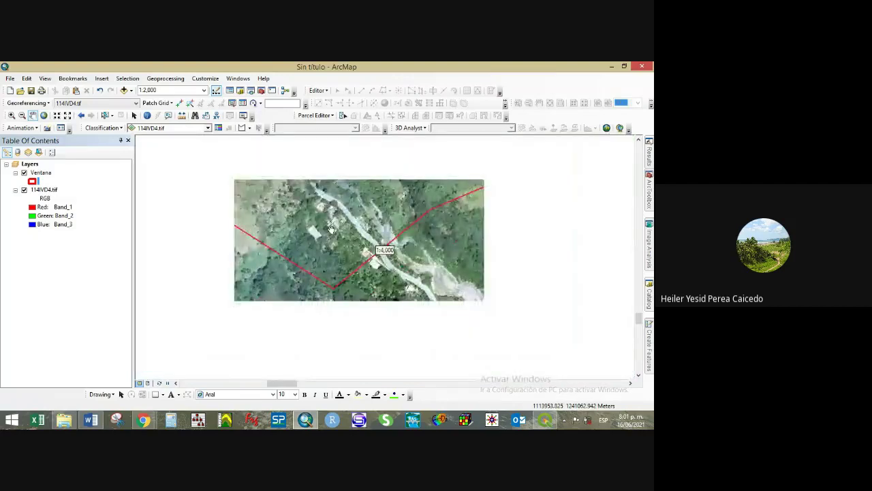
{"action": "left_click_drag", "start_coordinate": [307, 211], "coordinate": [277, 276]}
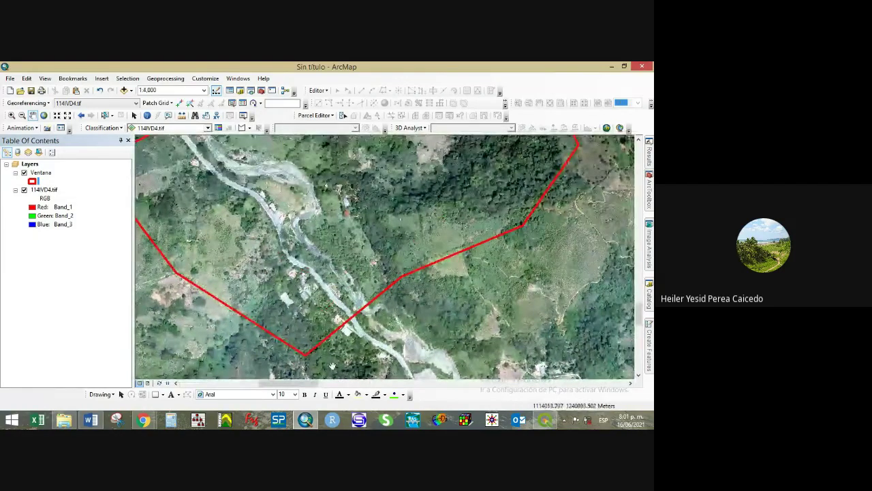
{"action": "scroll", "coordinate": [277, 293], "scroll_direction": "up", "scroll_amount": 1}
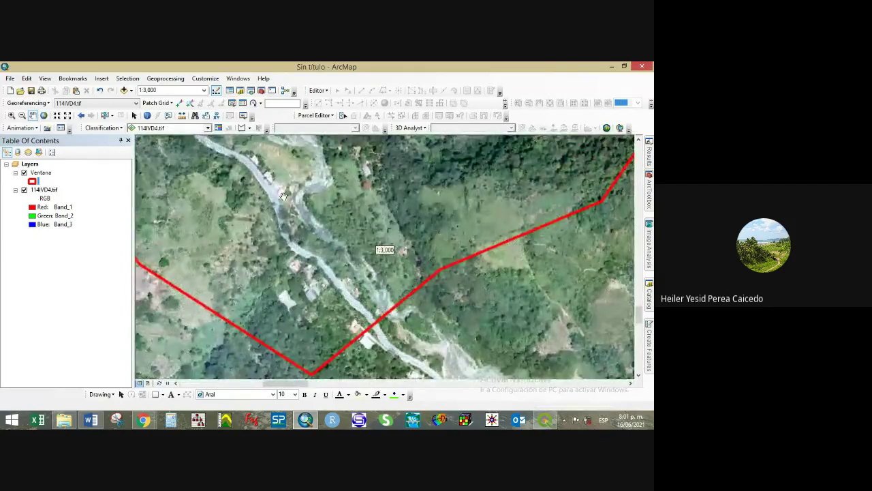
{"action": "left_click_drag", "start_coordinate": [245, 184], "coordinate": [283, 293]}
{"action": "left_click_drag", "start_coordinate": [411, 297], "coordinate": [330, 339]}
{"action": "scroll", "coordinate": [406, 229], "scroll_direction": "up", "scroll_amount": 4}
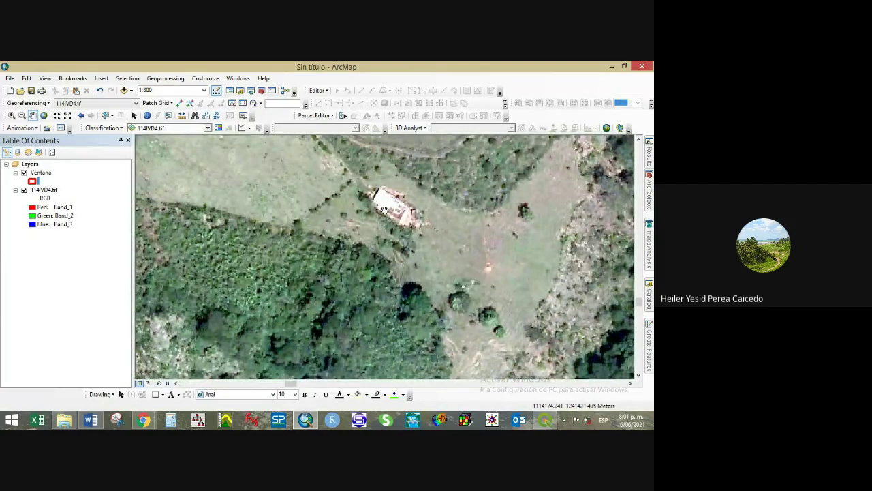
{"action": "scroll", "coordinate": [389, 290], "scroll_direction": "down", "scroll_amount": 5}
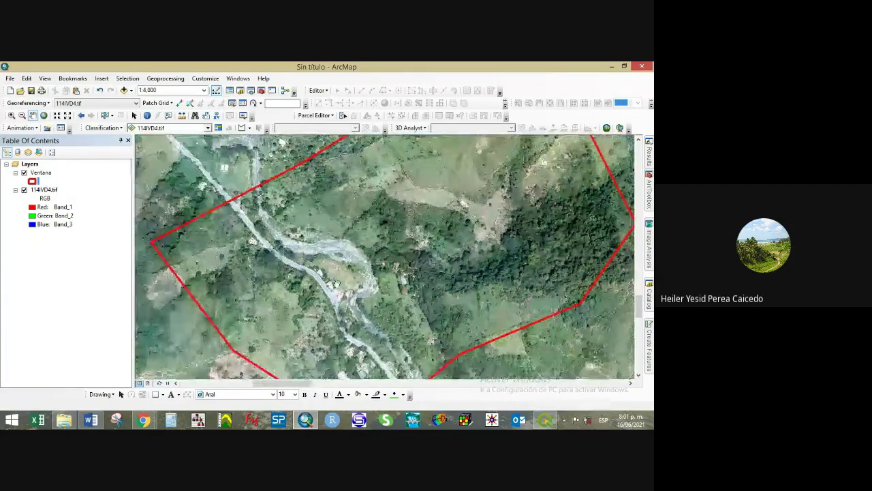
{"action": "scroll", "coordinate": [336, 283], "scroll_direction": "up", "scroll_amount": 4}
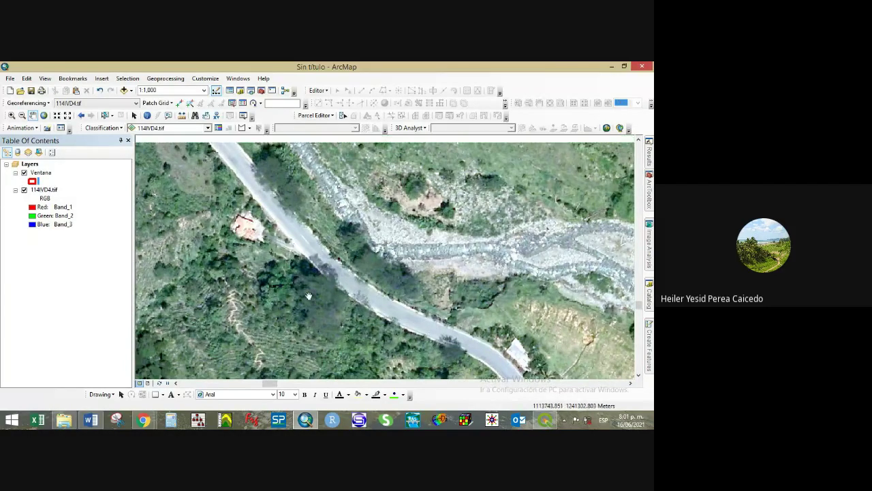
{"action": "scroll", "coordinate": [309, 296], "scroll_direction": "down", "scroll_amount": 3}
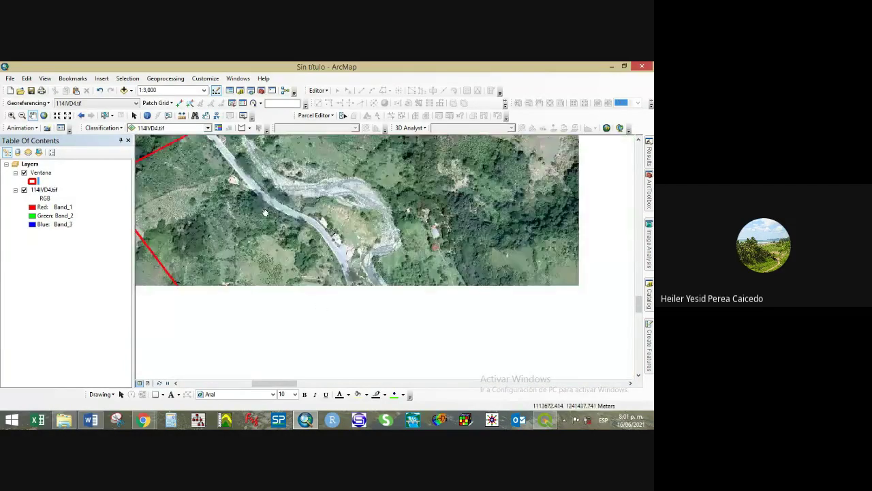
{"action": "scroll", "coordinate": [356, 244], "scroll_direction": "up", "scroll_amount": 2}
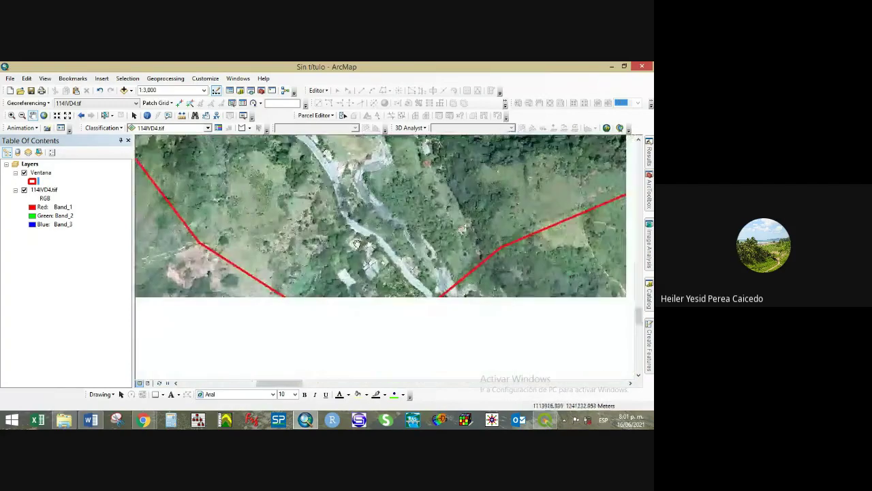
{"action": "left_click_drag", "start_coordinate": [441, 179], "coordinate": [431, 241]}
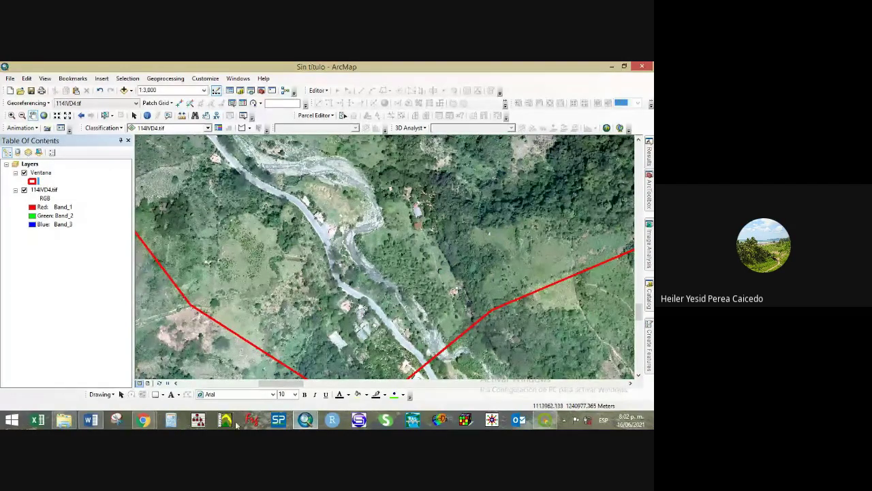
{"action": "left_click", "coordinate": [143, 419]}
- Bring up the IDEAM legend PDF and highlight the '1. TERRITORIOS ARTIFICIALIZADOS' heading
{"action": "left_click", "coordinate": [107, 383]}
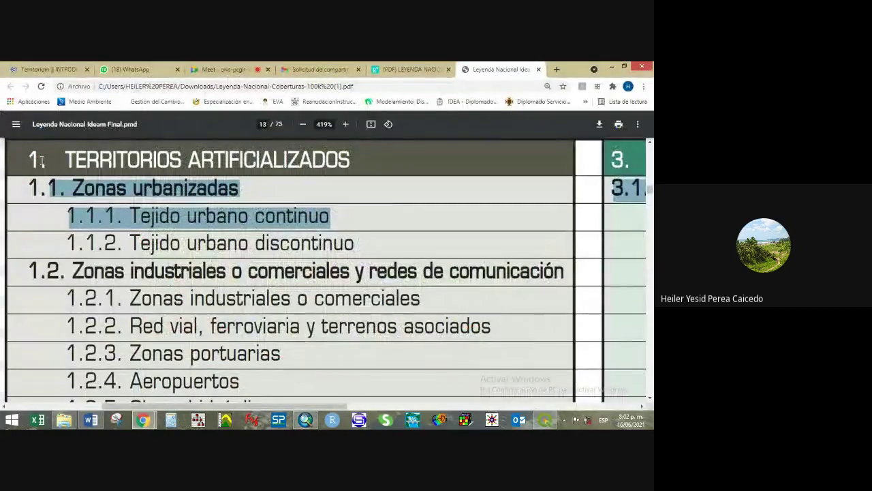
{"action": "left_click_drag", "start_coordinate": [27, 157], "coordinate": [253, 170]}
{"action": "left_click_drag", "start_coordinate": [289, 167], "coordinate": [364, 171]}
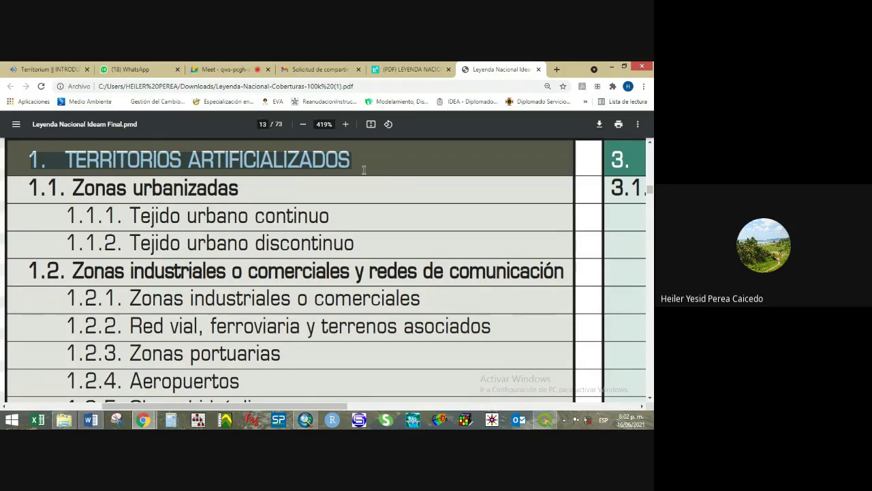
- View the dense urban area on the QGIS Bing Satellite map, then return to the ArcMap orthophoto
{"action": "left_click", "coordinate": [545, 421]}
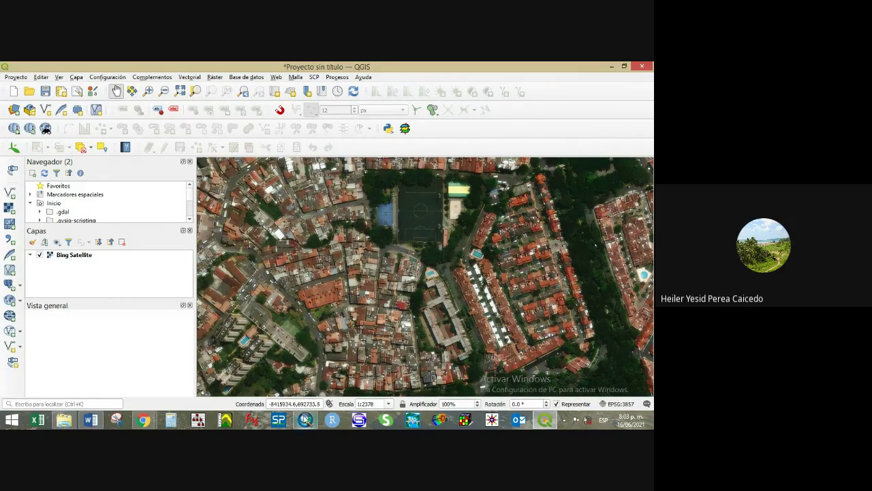
{"action": "left_click", "coordinate": [305, 420]}
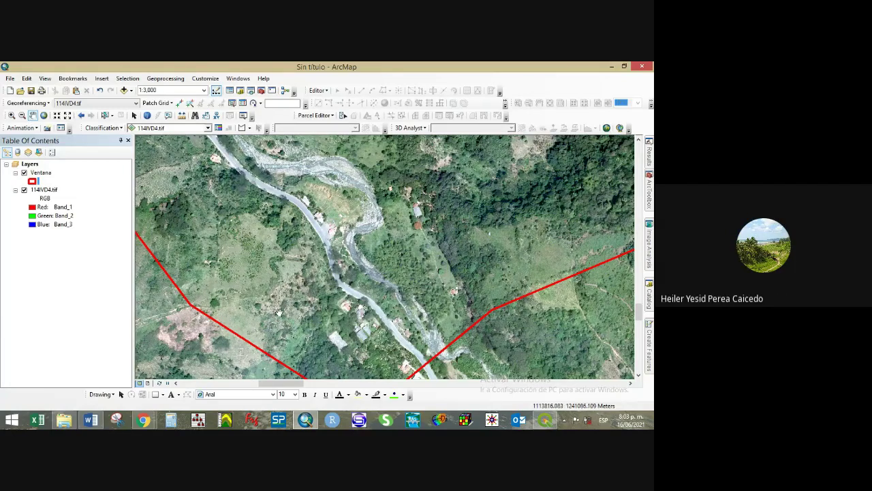
- Pan and zoom the orthophoto in to 1:1,500 on the roadside houses and river
{"action": "left_click_drag", "start_coordinate": [335, 322], "coordinate": [249, 261]}
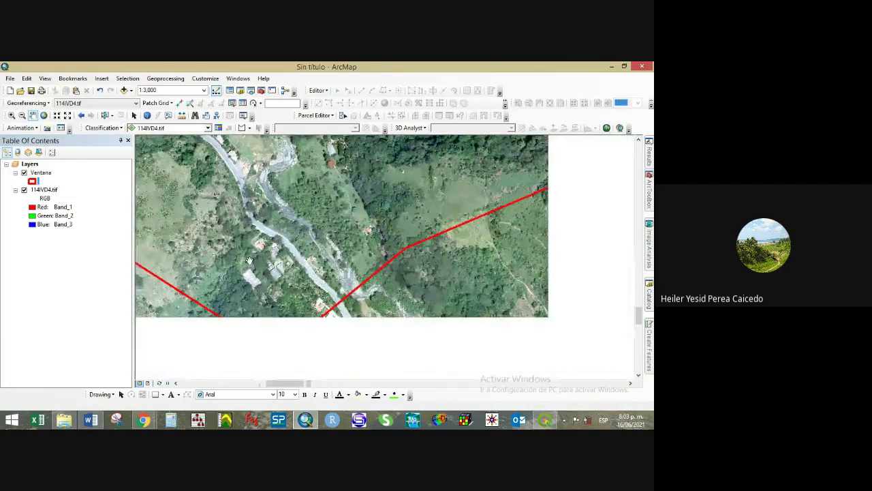
{"action": "scroll", "coordinate": [249, 261], "scroll_direction": "down", "scroll_amount": 3}
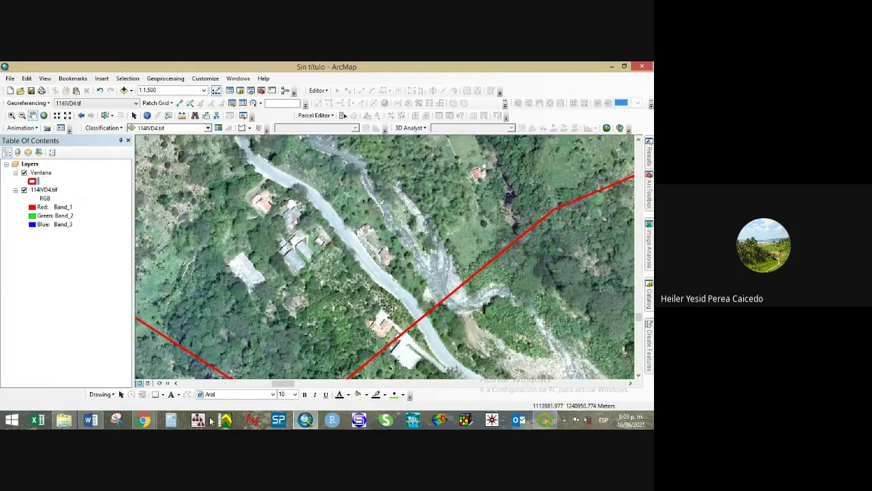
{"action": "mouse_move", "coordinate": [95, 422]}
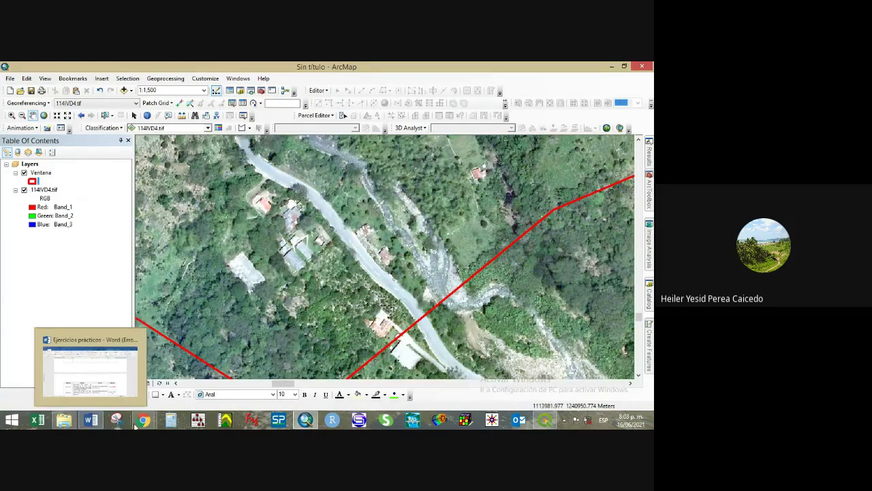
- In the legend PDF, highlight the TERRITORIOS ARTIFICIALIZADOS heading, 1.1 Zonas urbanizadas and Tejido urbano discontinuo
{"action": "mouse_move", "coordinate": [150, 422]}
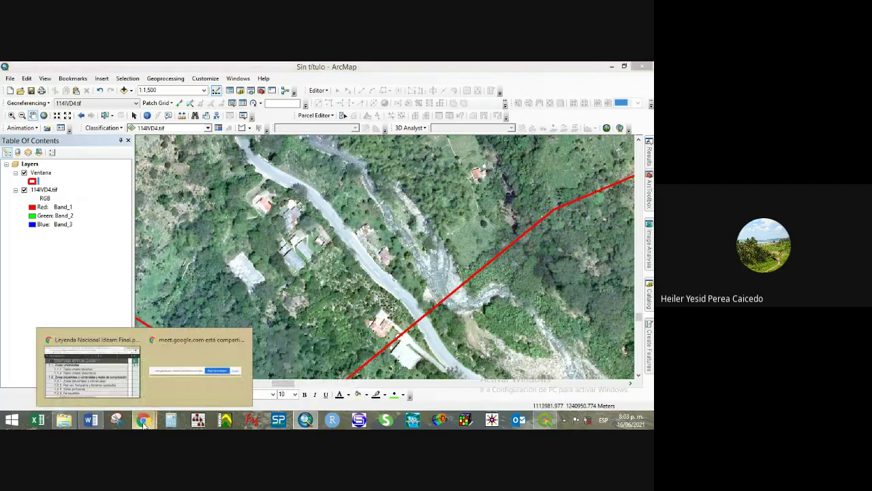
{"action": "left_click", "coordinate": [109, 394]}
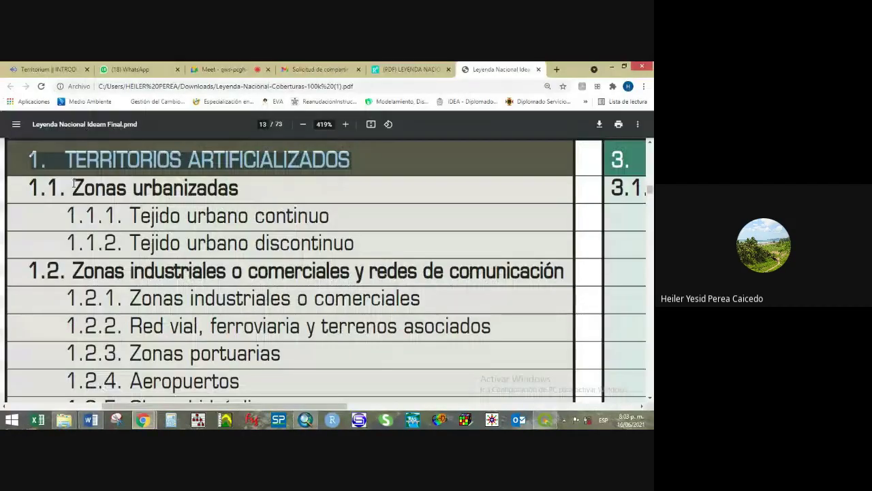
{"action": "left_click_drag", "start_coordinate": [47, 160], "coordinate": [351, 161]}
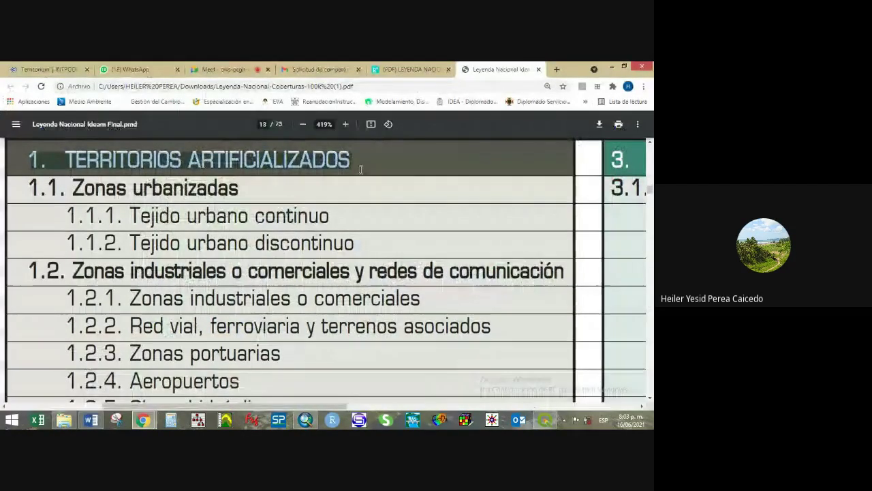
{"action": "left_click", "coordinate": [24, 188]}
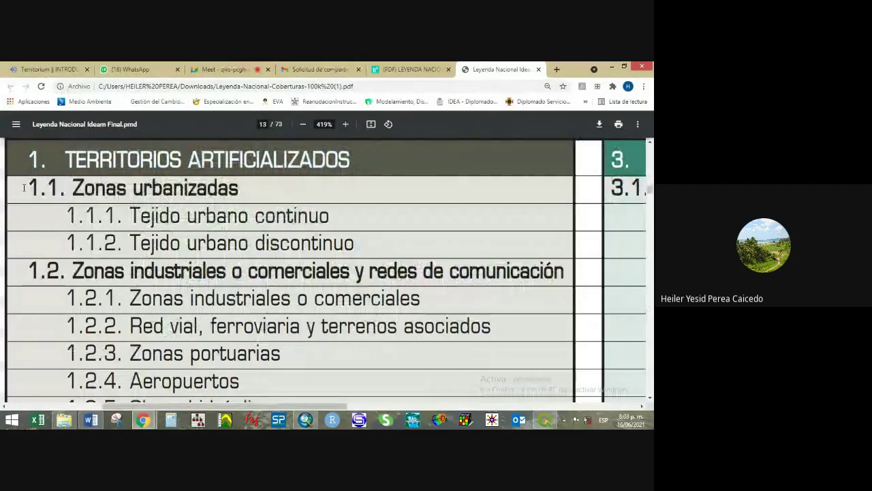
{"action": "left_click_drag", "start_coordinate": [24, 188], "coordinate": [242, 190]}
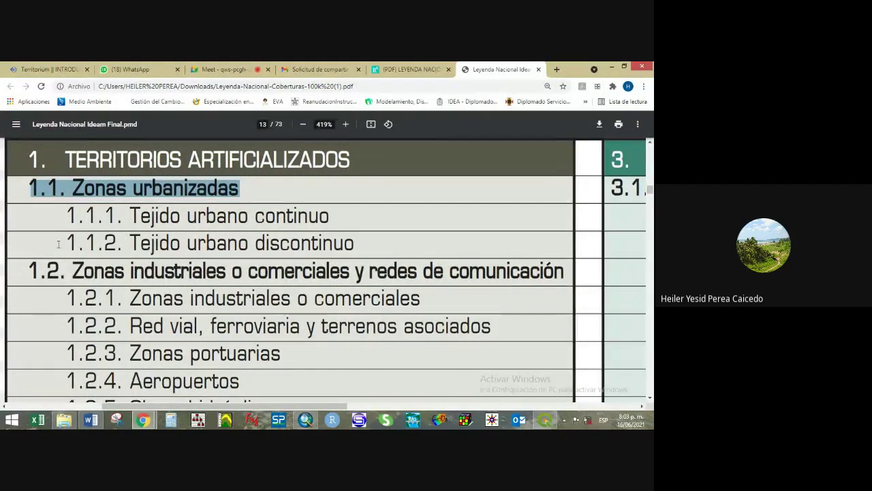
{"action": "left_click_drag", "start_coordinate": [59, 244], "coordinate": [368, 252]}
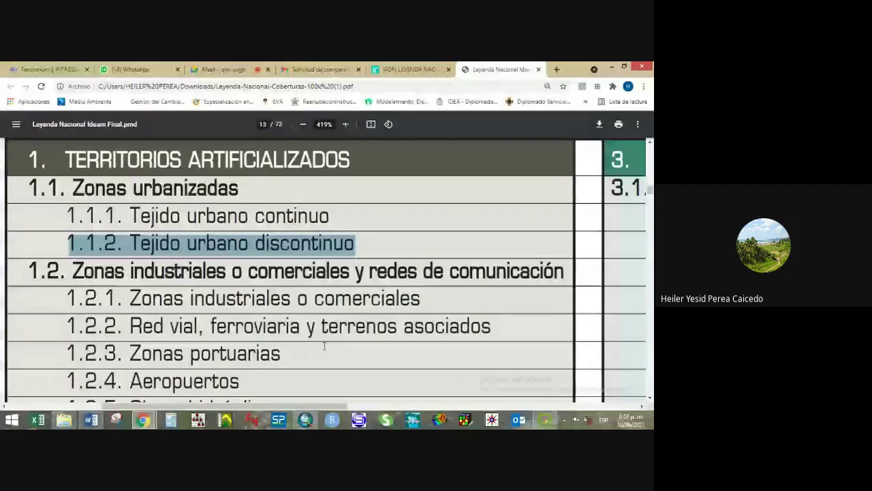
- After checking the meeting and QGIS, highlight the heading, 1.1 Zonas urbanizadas and 1.1.1 Tejido urbano continuo
{"action": "mouse_move", "coordinate": [143, 419]}
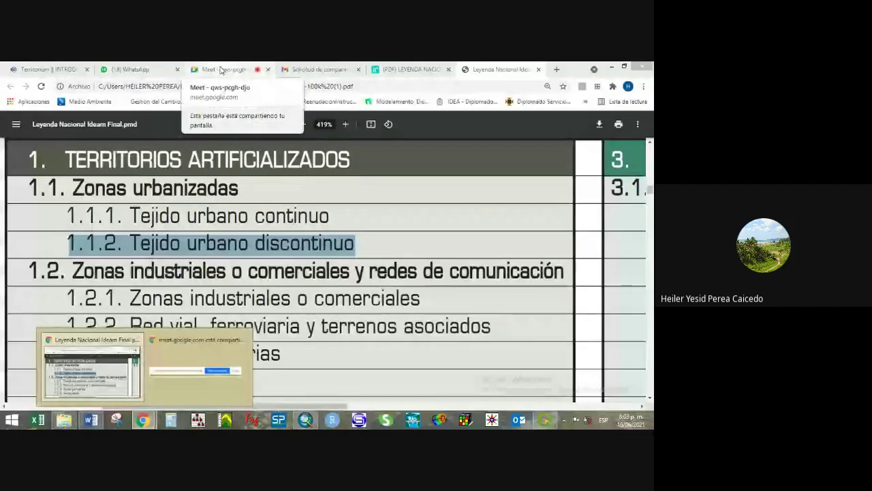
{"action": "left_click", "coordinate": [220, 70]}
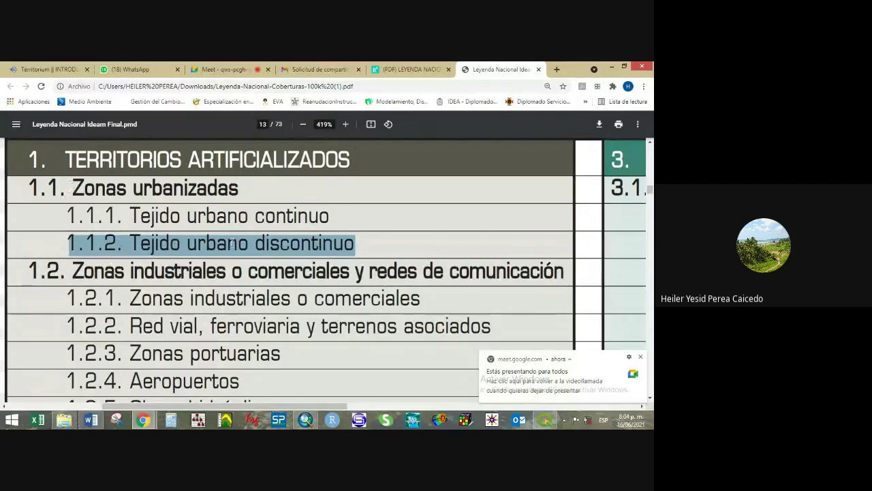
{"action": "left_click", "coordinate": [548, 419]}
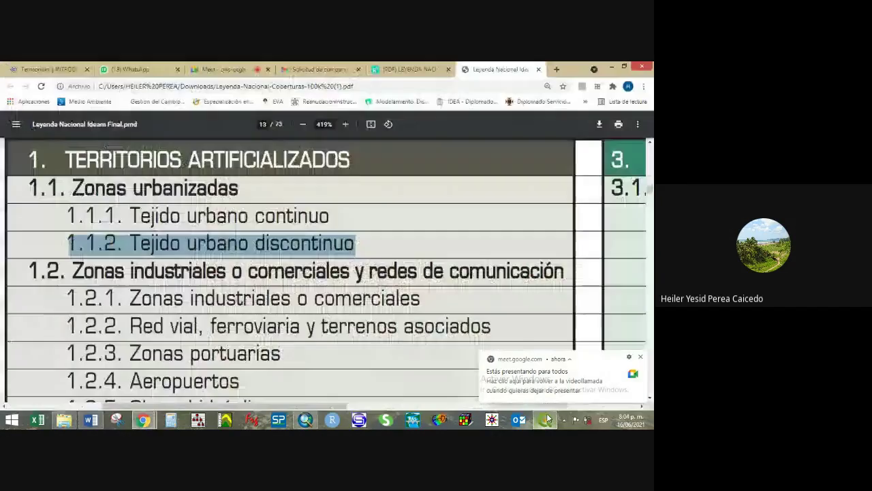
{"action": "left_click", "coordinate": [548, 419]}
{"action": "left_click_drag", "start_coordinate": [65, 163], "coordinate": [277, 172]}
{"action": "left_click_drag", "start_coordinate": [30, 187], "coordinate": [242, 196]}
{"action": "left_click_drag", "start_coordinate": [67, 215], "coordinate": [339, 212]}
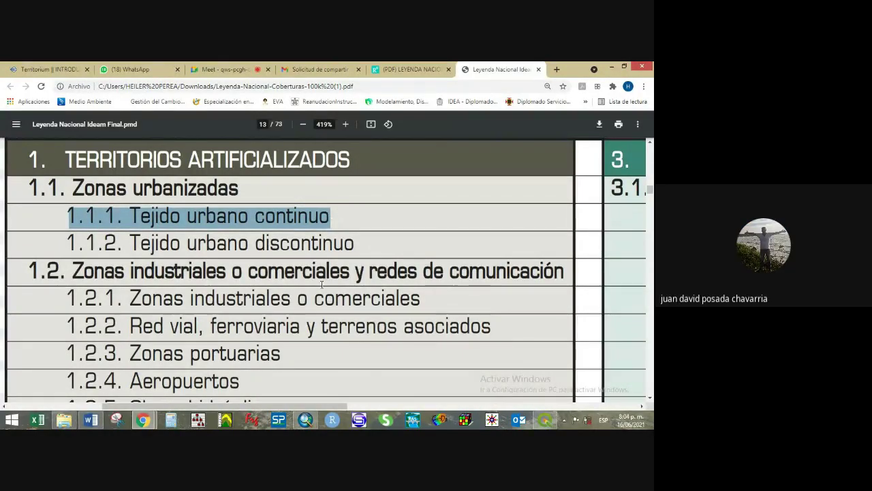
- Pan and zoom the ArcMap orthophoto out to 1:3,000, recentred on the study area
{"action": "left_click", "coordinate": [306, 420]}
{"action": "left_click_drag", "start_coordinate": [374, 210], "coordinate": [422, 288]}
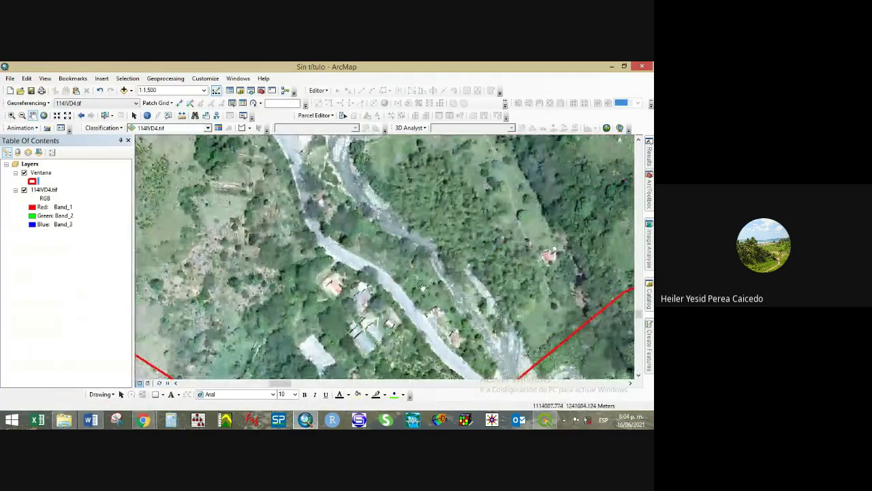
{"action": "scroll", "coordinate": [411, 283], "scroll_direction": "up", "scroll_amount": 2}
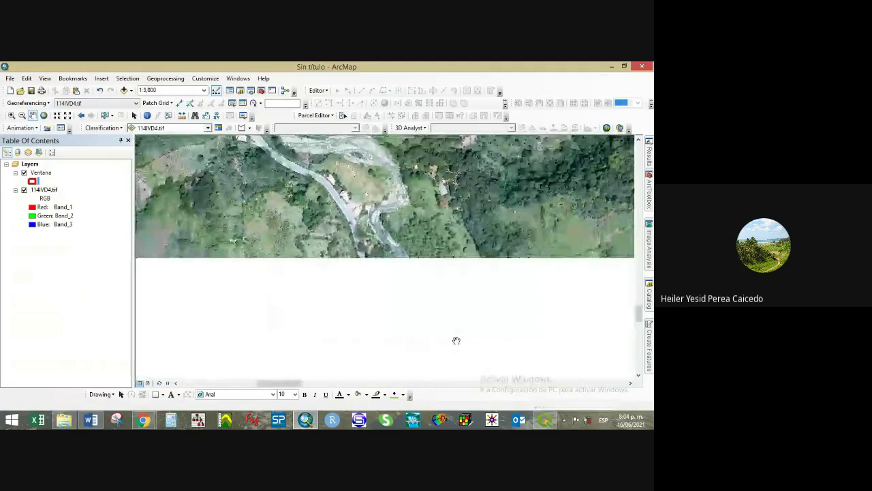
{"action": "left_click_drag", "start_coordinate": [423, 332], "coordinate": [399, 372]}
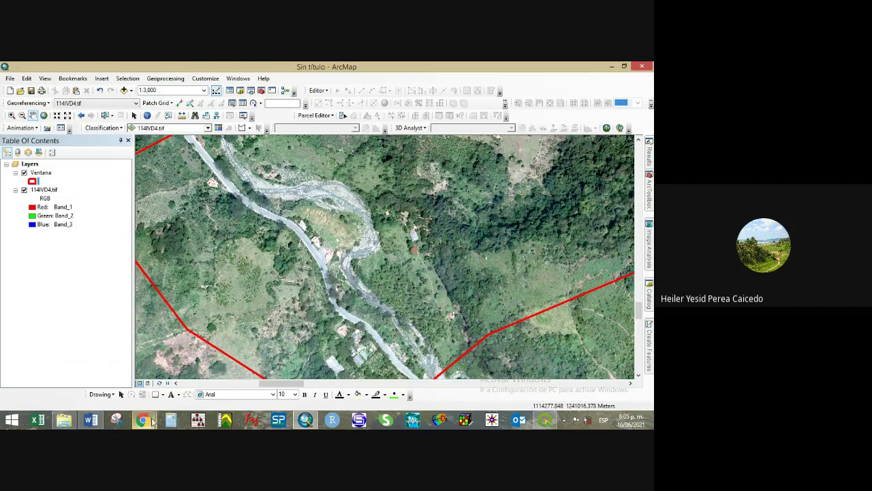
- Bring back the legend PDF at page 13 and highlight the TERRITORIOS ARTIFICIALIZADOS heading
{"action": "mouse_move", "coordinate": [144, 421]}
{"action": "left_click", "coordinate": [90, 382]}
{"action": "scroll", "coordinate": [89, 382], "scroll_direction": "down", "scroll_amount": 2}
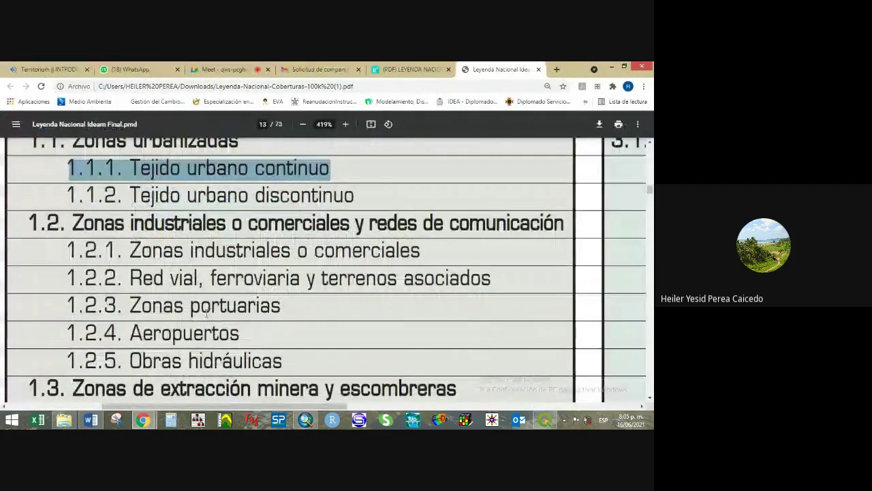
{"action": "scroll", "coordinate": [210, 310], "scroll_direction": "up", "scroll_amount": 2}
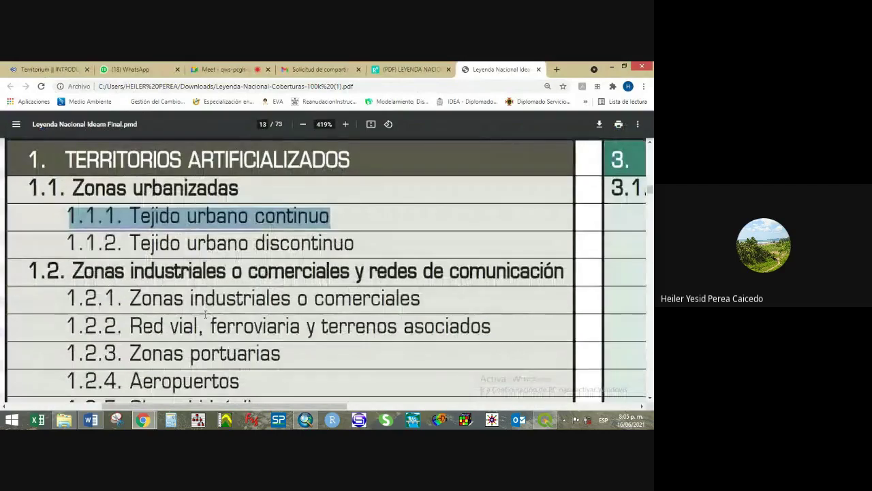
{"action": "left_click_drag", "start_coordinate": [26, 158], "coordinate": [352, 161]}
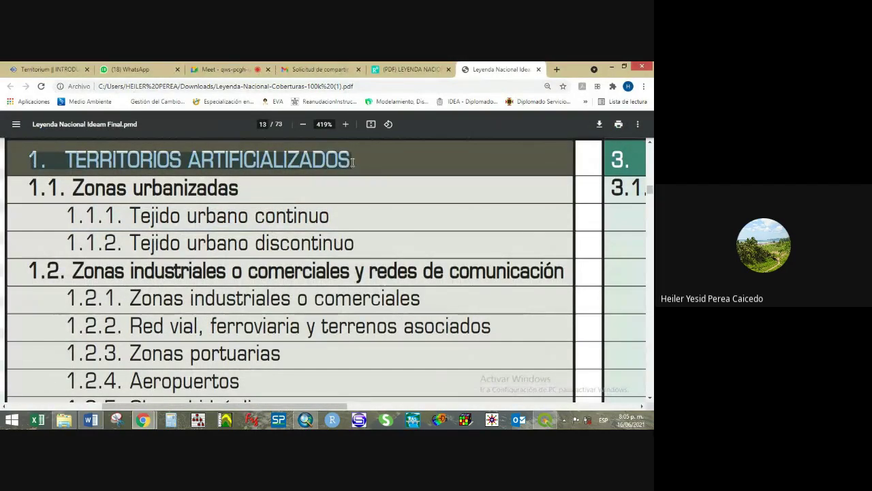
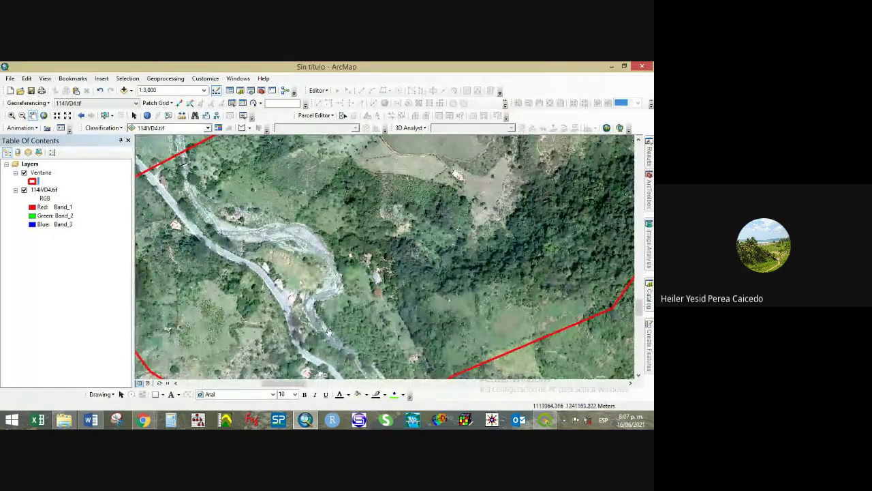
- Pan the orthophoto up so the red Ventana boundary crosses the middle of the view
{"action": "left_click_drag", "start_coordinate": [328, 332], "coordinate": [329, 290]}
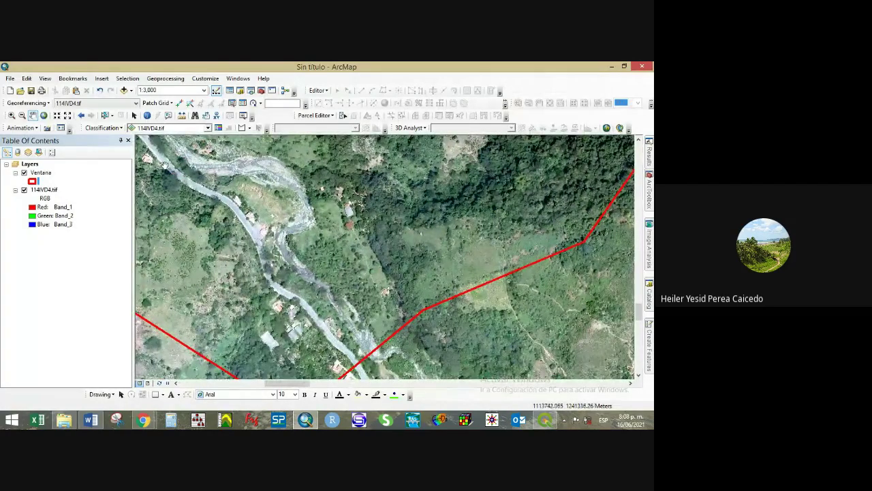
- Bring the land-cover legend PDF to the front in Chrome and scroll to section 5
{"action": "mouse_move", "coordinate": [144, 419]}
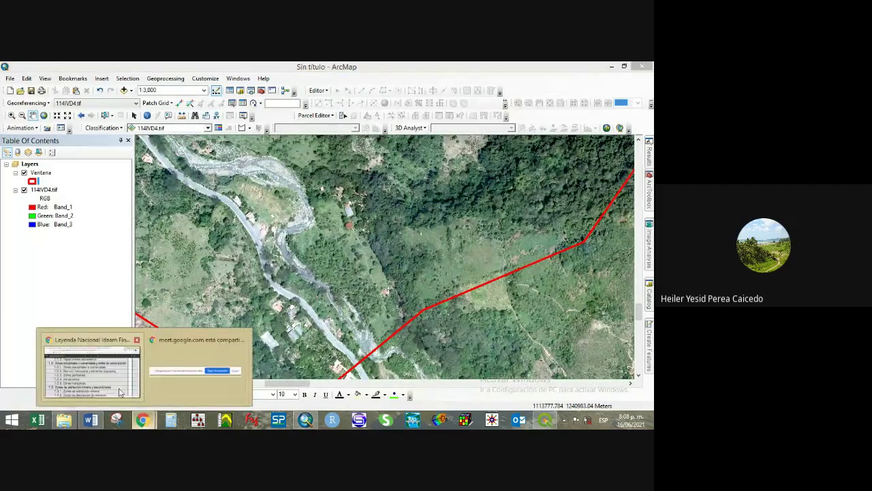
{"action": "left_click", "coordinate": [119, 392]}
{"action": "scroll", "coordinate": [164, 318], "scroll_direction": "down", "scroll_amount": 2}
{"action": "scroll", "coordinate": [164, 318], "scroll_direction": "up", "scroll_amount": 2}
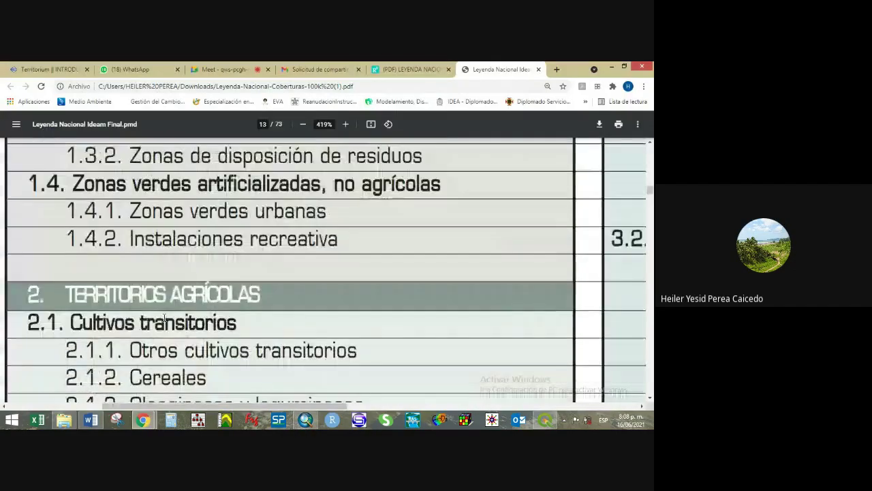
{"action": "scroll", "coordinate": [164, 318], "scroll_direction": "down", "scroll_amount": 4}
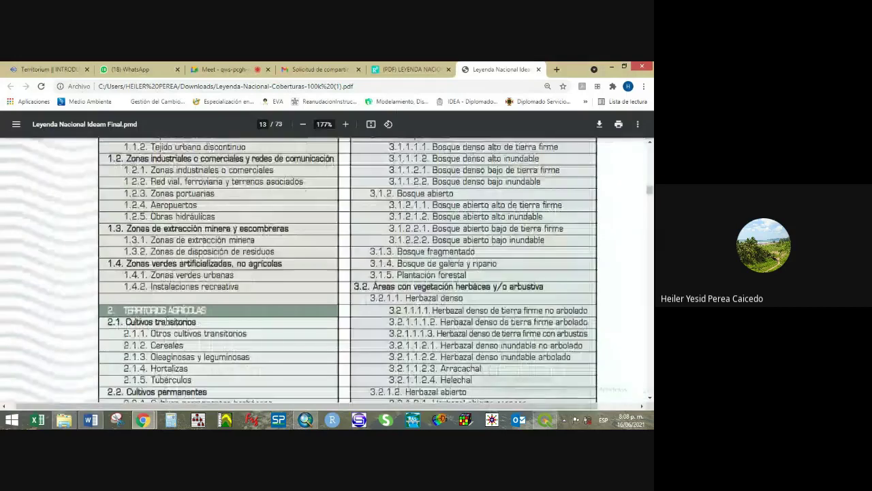
{"action": "scroll", "coordinate": [193, 332], "scroll_direction": "down", "scroll_amount": 5}
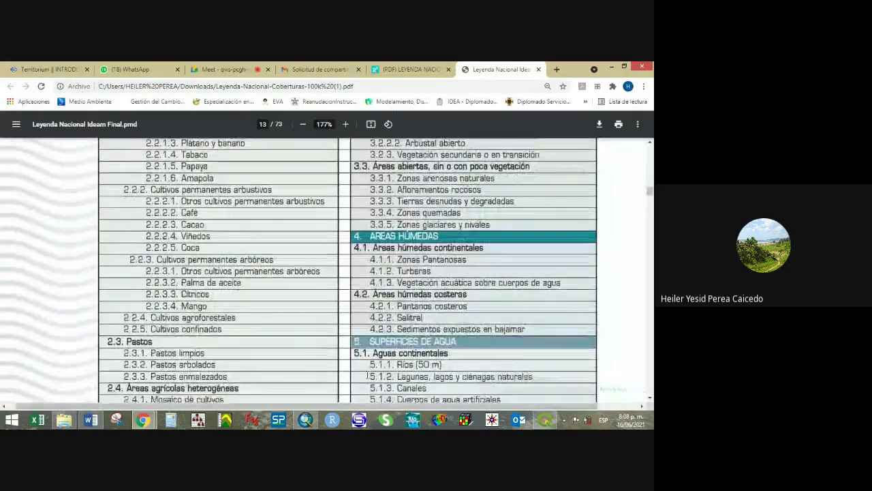
{"action": "scroll", "coordinate": [368, 376], "scroll_direction": "down", "scroll_amount": 1}
{"action": "scroll", "coordinate": [459, 305], "scroll_direction": "down", "scroll_amount": 2}
{"action": "scroll", "coordinate": [459, 304], "scroll_direction": "up", "scroll_amount": 4}
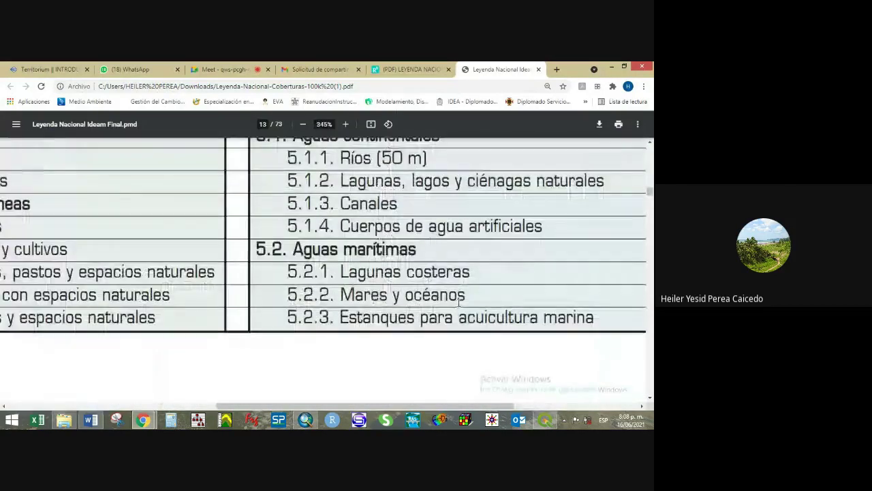
{"action": "scroll", "coordinate": [376, 206], "scroll_direction": "up", "scroll_amount": 2}
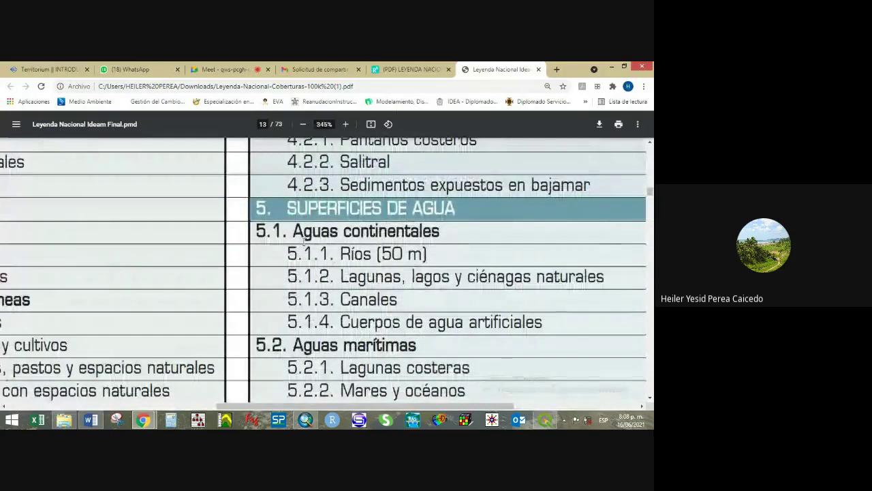
- Highlight 5. Superficies de agua, 5.1. Aguas continentales and 5.1.1. Ríos (50 m)
{"action": "left_click_drag", "start_coordinate": [256, 208], "coordinate": [467, 216]}
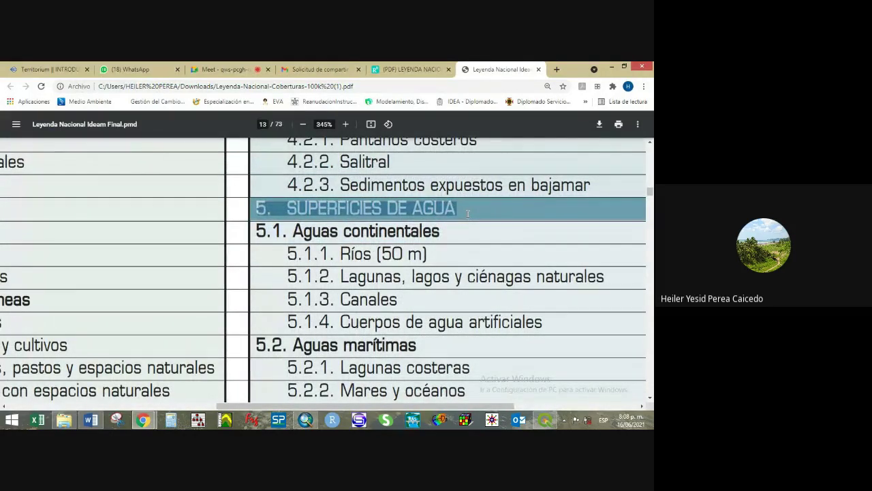
{"action": "left_click_drag", "start_coordinate": [255, 230], "coordinate": [443, 231]}
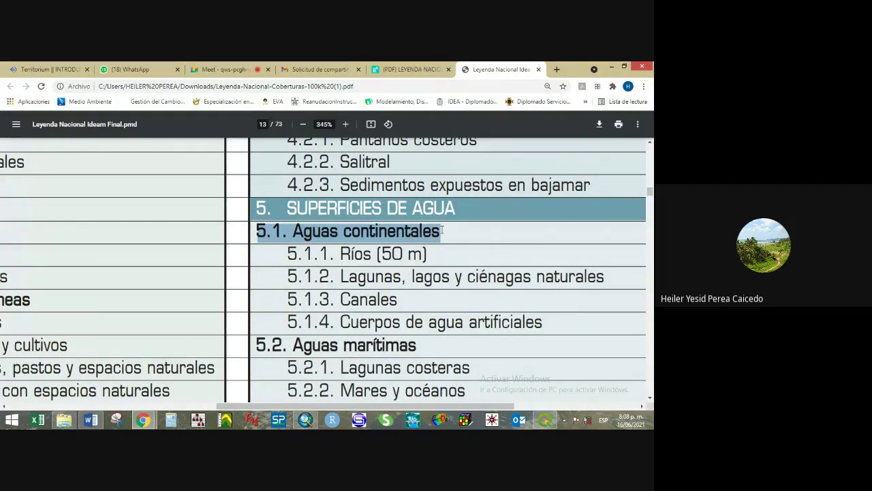
{"action": "left_click_drag", "start_coordinate": [281, 251], "coordinate": [431, 254]}
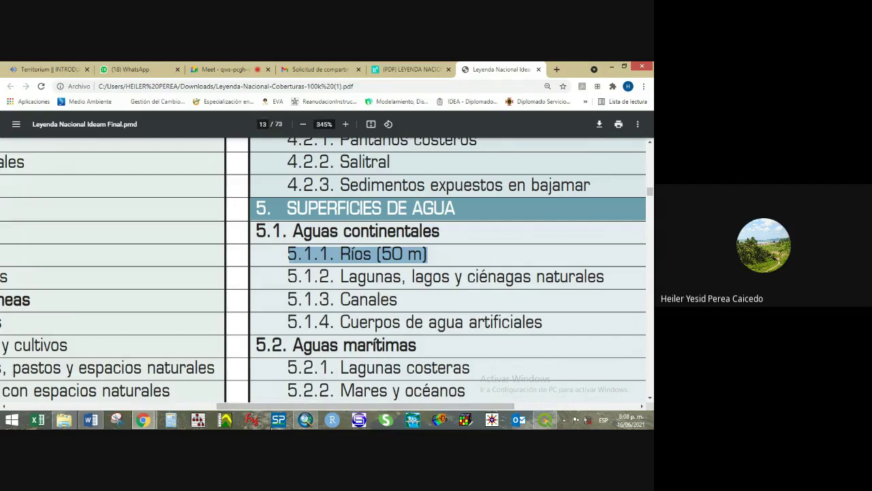
- Return to ArcMap and pan and zoom the orthophoto over the dense forest near the boundary
{"action": "left_click", "coordinate": [307, 422]}
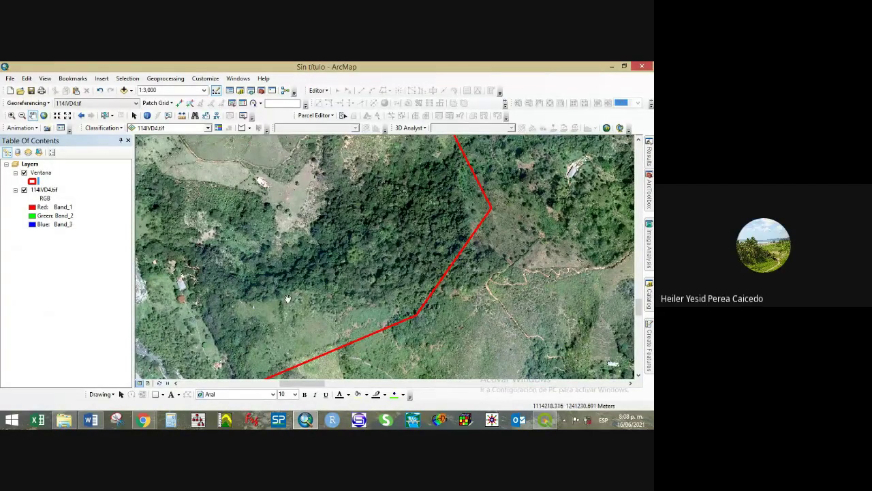
{"action": "left_click_drag", "start_coordinate": [436, 277], "coordinate": [399, 293]}
{"action": "left_click_drag", "start_coordinate": [248, 258], "coordinate": [341, 233]}
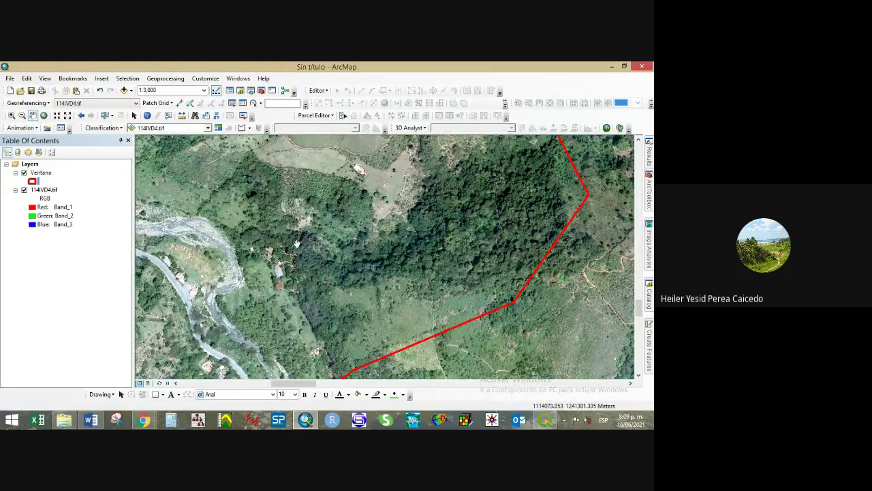
{"action": "left_click_drag", "start_coordinate": [283, 241], "coordinate": [288, 254]}
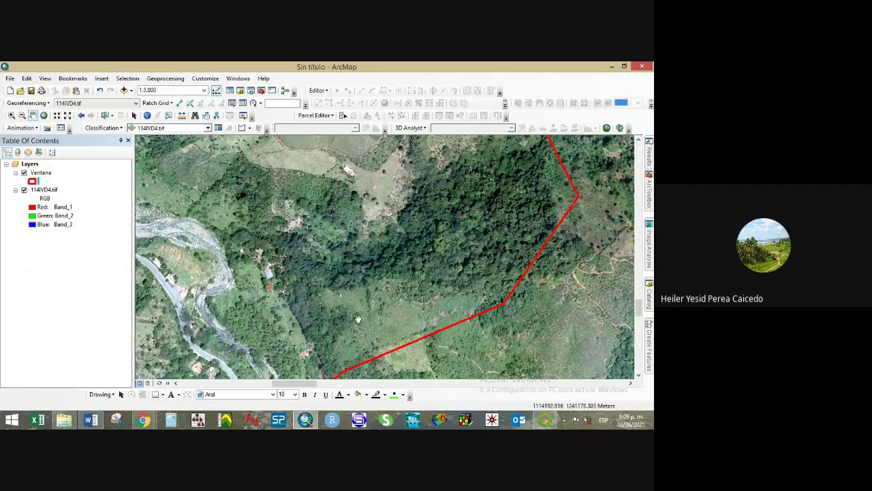
{"action": "scroll", "coordinate": [278, 279], "scroll_direction": "up", "scroll_amount": 1}
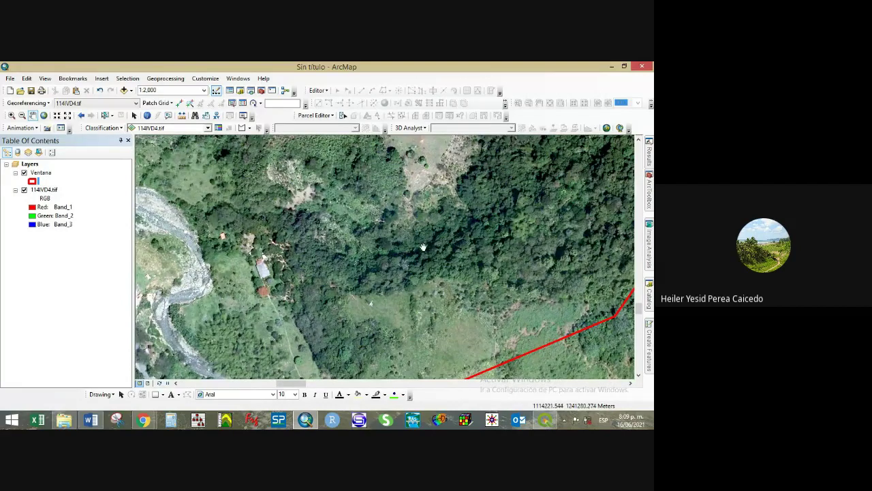
{"action": "left_click_drag", "start_coordinate": [474, 215], "coordinate": [371, 248]}
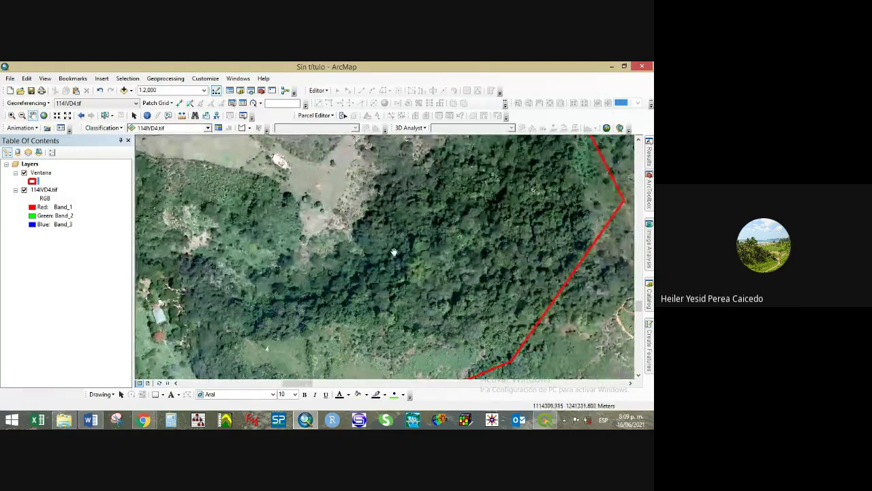
{"action": "scroll", "coordinate": [360, 287], "scroll_direction": "down", "scroll_amount": 2}
{"action": "scroll", "coordinate": [361, 286], "scroll_direction": "up", "scroll_amount": 3}
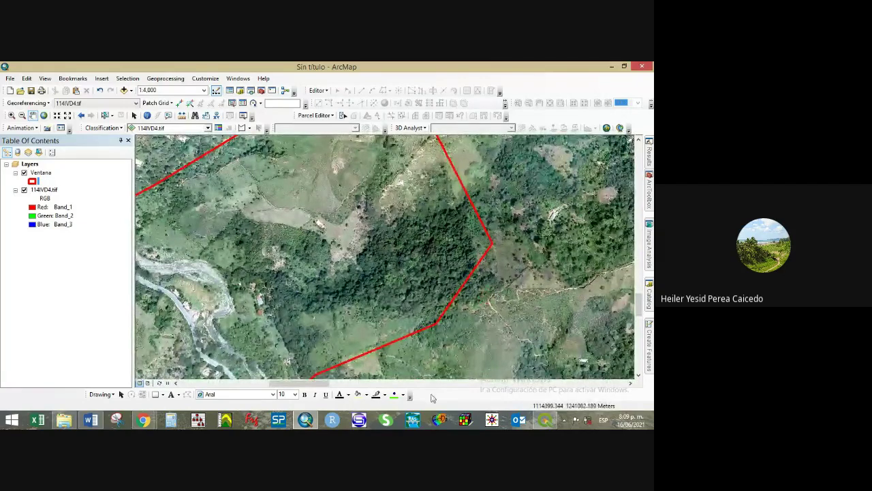
- Bring the legend PDF back in Chrome and scroll to the top of the class table
{"action": "mouse_move", "coordinate": [145, 421]}
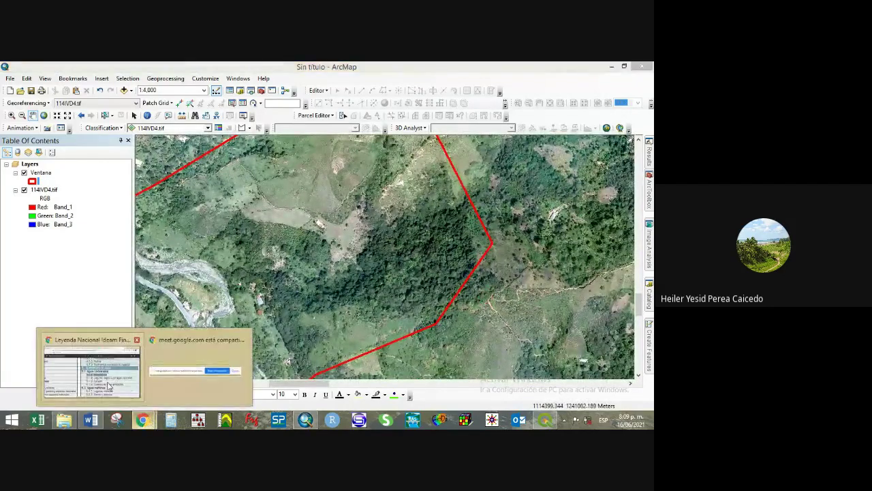
{"action": "left_click", "coordinate": [198, 365]}
{"action": "scroll", "coordinate": [338, 348], "scroll_direction": "down", "scroll_amount": 2}
{"action": "scroll", "coordinate": [338, 347], "scroll_direction": "down", "scroll_amount": 1}
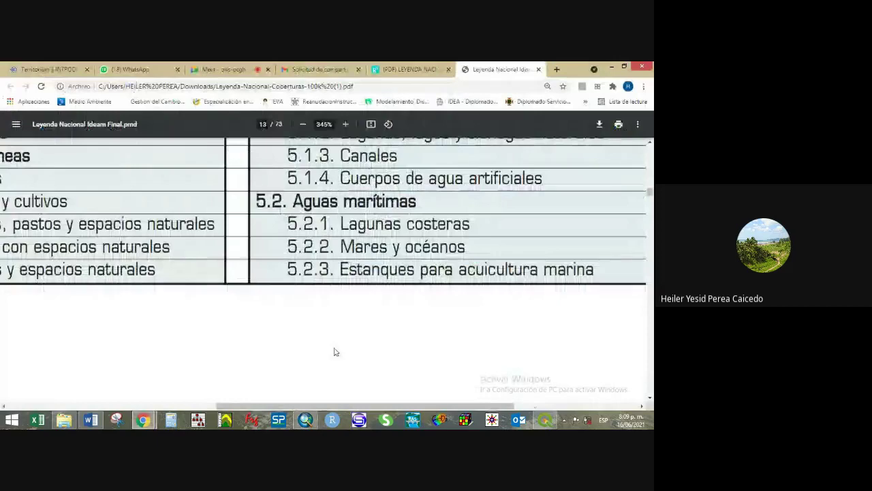
{"action": "scroll", "coordinate": [333, 352], "scroll_direction": "down", "scroll_amount": 4}
{"action": "scroll", "coordinate": [252, 322], "scroll_direction": "up", "scroll_amount": 7}
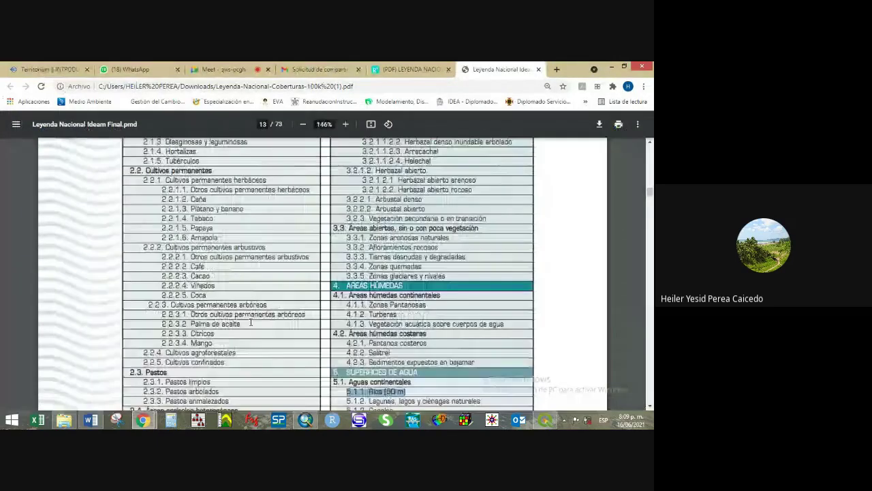
{"action": "scroll", "coordinate": [251, 322], "scroll_direction": "up", "scroll_amount": 1}
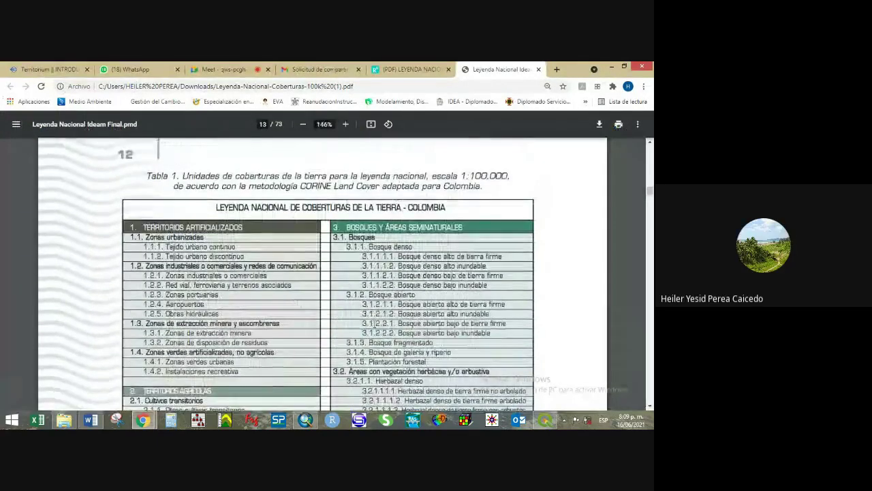
{"action": "scroll", "coordinate": [307, 324], "scroll_direction": "down", "scroll_amount": 1}
{"action": "scroll", "coordinate": [363, 326], "scroll_direction": "up", "scroll_amount": 3}
{"action": "scroll", "coordinate": [363, 326], "scroll_direction": "up", "scroll_amount": 2}
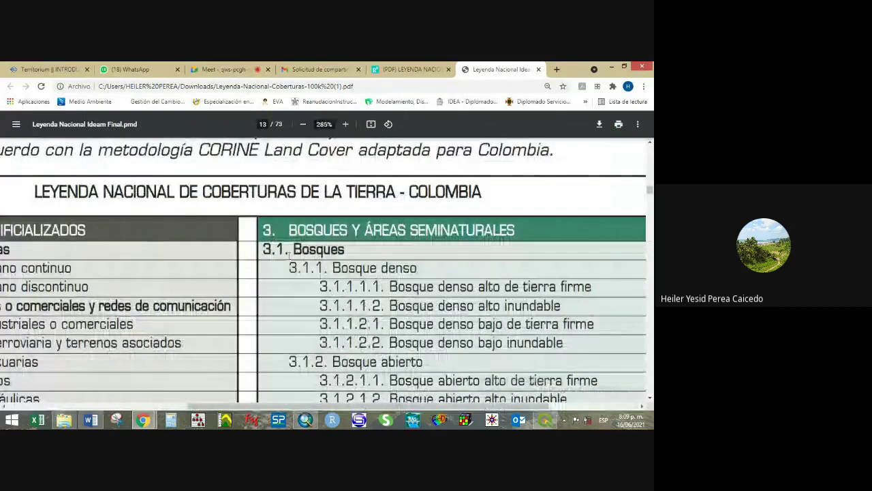
- Highlight 3. Bosques y áreas seminaturales, 3.1. Bosques, 3.1.1. Bosque denso and 3.1.4. Bosque de galería y ripario
{"action": "left_click_drag", "start_coordinate": [265, 230], "coordinate": [516, 231]}
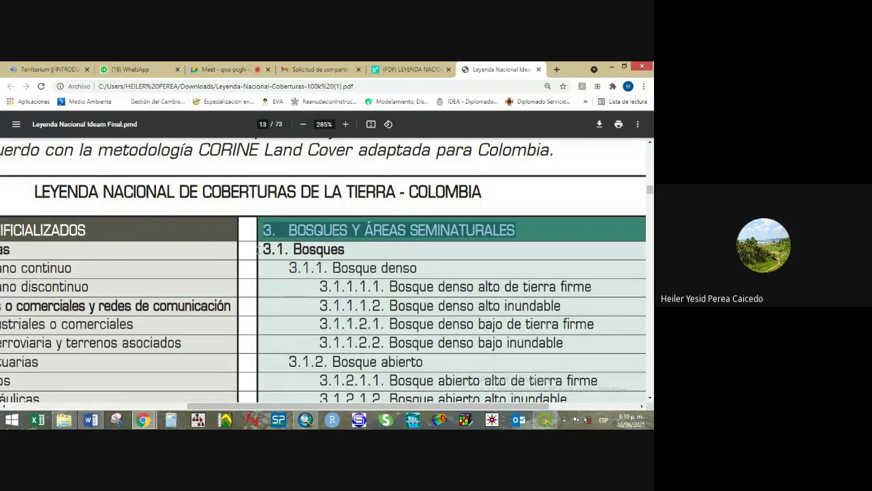
{"action": "left_click_drag", "start_coordinate": [259, 250], "coordinate": [352, 250]}
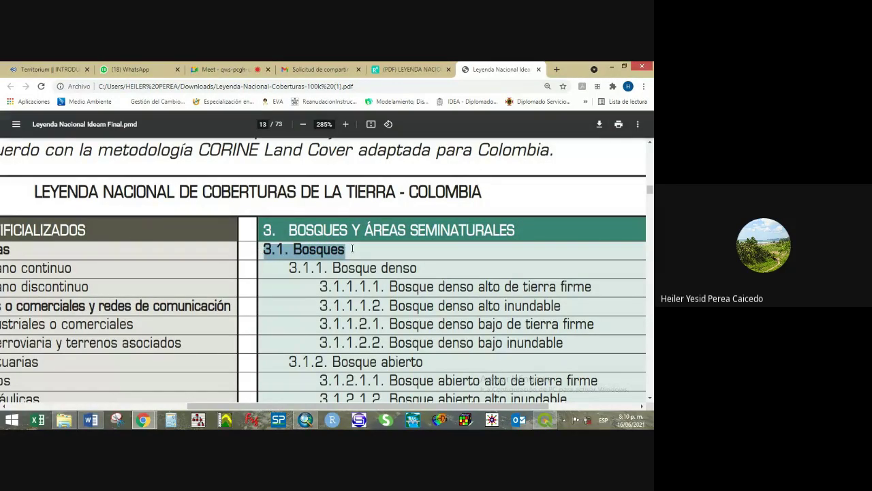
{"action": "left_click_drag", "start_coordinate": [288, 268], "coordinate": [413, 270]}
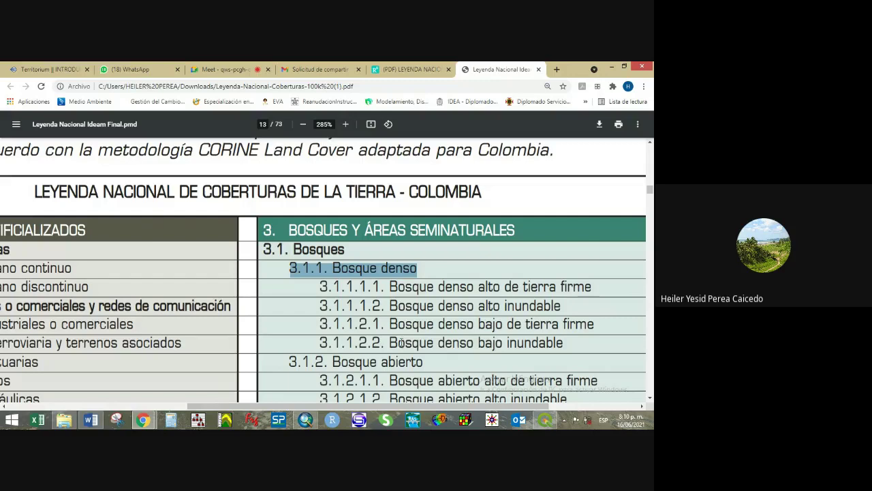
{"action": "left_click", "coordinate": [339, 267]}
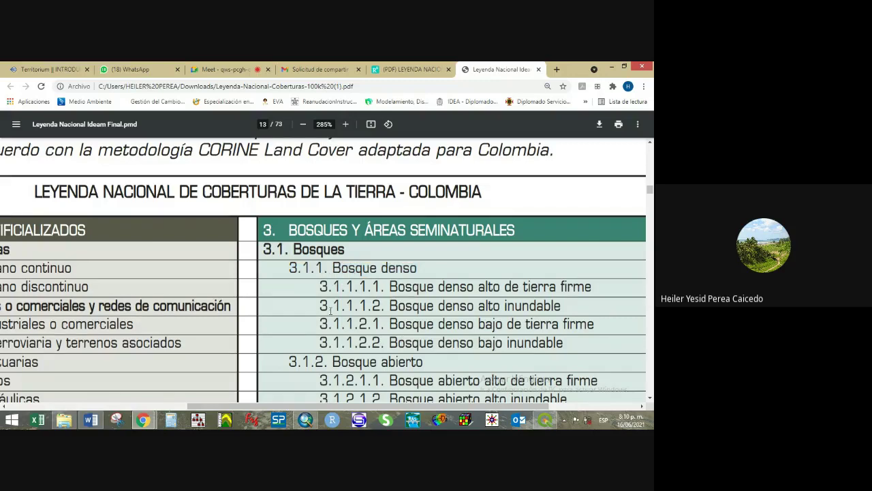
{"action": "scroll", "coordinate": [330, 310], "scroll_direction": "down", "scroll_amount": 1}
{"action": "scroll", "coordinate": [327, 319], "scroll_direction": "down", "scroll_amount": 3}
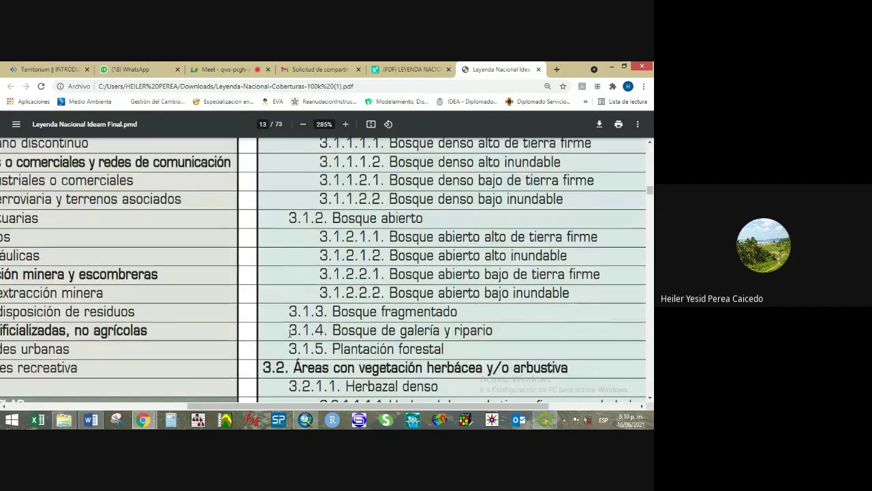
{"action": "left_click_drag", "start_coordinate": [290, 332], "coordinate": [497, 338]}
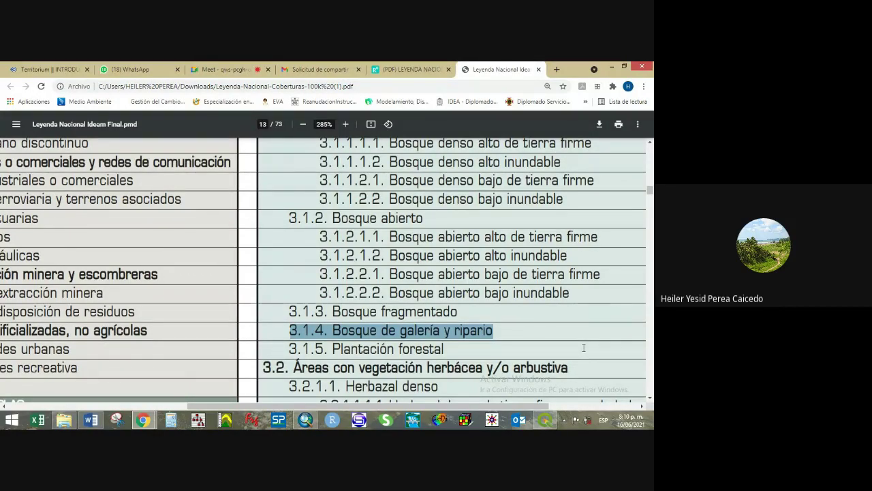
{"action": "scroll", "coordinate": [473, 341], "scroll_direction": "down", "scroll_amount": 5, "text": "ctrl"}
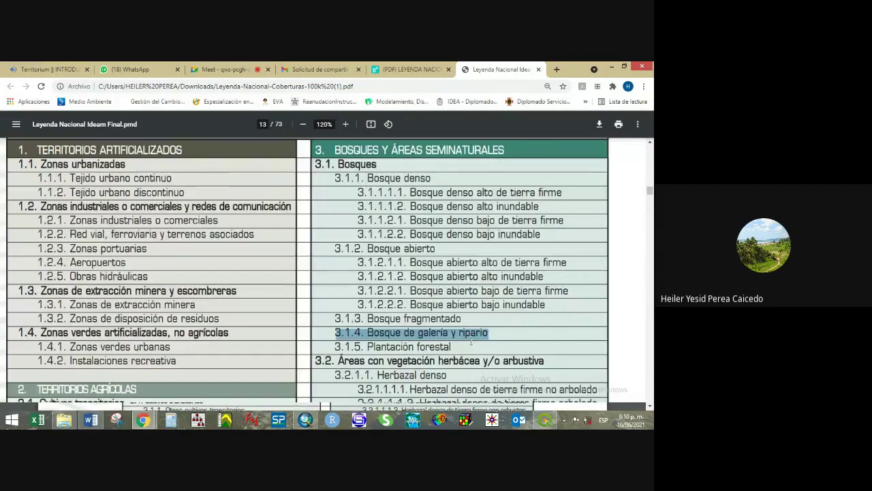
- Zoom the legend PDF to 234% and clear the earlier highlight
{"action": "scroll", "coordinate": [471, 341], "scroll_direction": "down", "scroll_amount": 10}
{"action": "scroll", "coordinate": [378, 333], "scroll_direction": "up", "scroll_amount": 5}
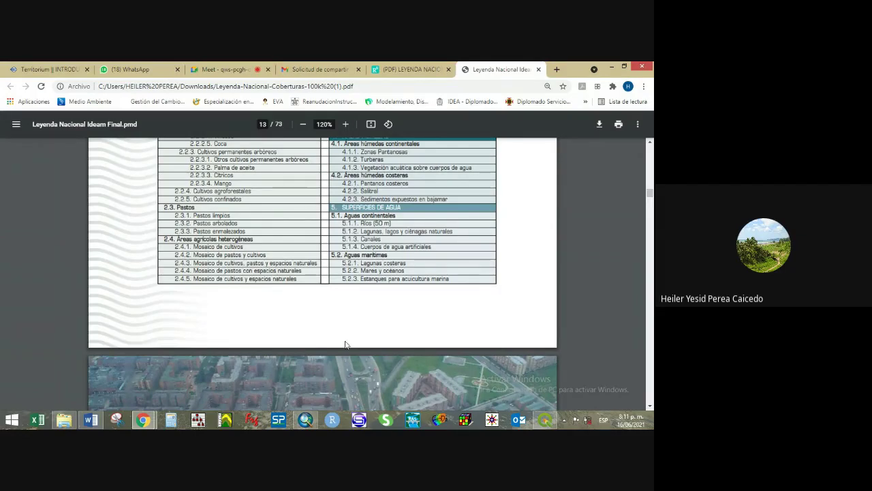
{"action": "scroll", "coordinate": [345, 345], "scroll_direction": "up", "scroll_amount": 2}
{"action": "scroll", "coordinate": [234, 335], "scroll_direction": "up", "scroll_amount": 2}
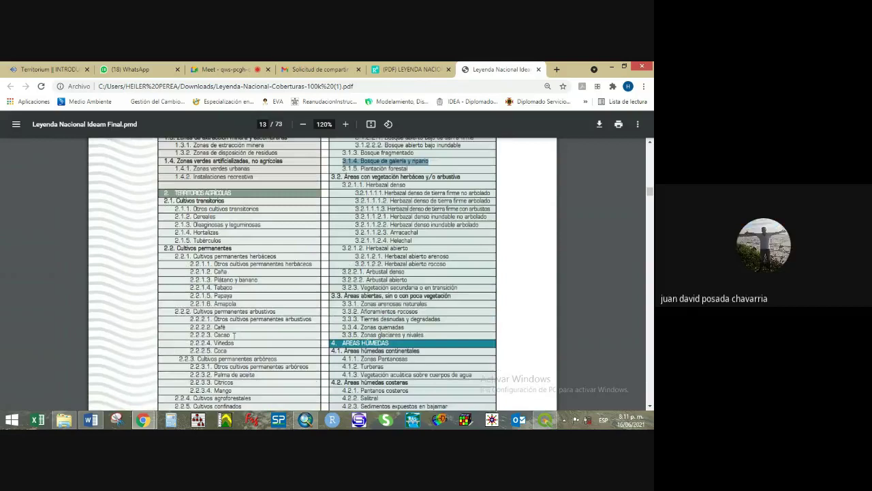
{"action": "scroll", "coordinate": [234, 334], "scroll_direction": "up", "scroll_amount": 1}
{"action": "left_click_drag", "start_coordinate": [175, 225], "coordinate": [216, 247]}
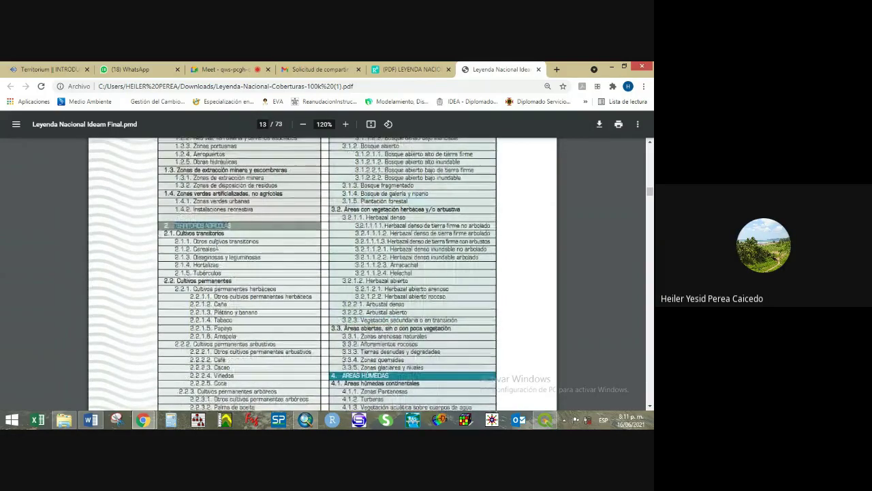
{"action": "scroll", "coordinate": [205, 274], "scroll_direction": "up", "scroll_amount": 5}
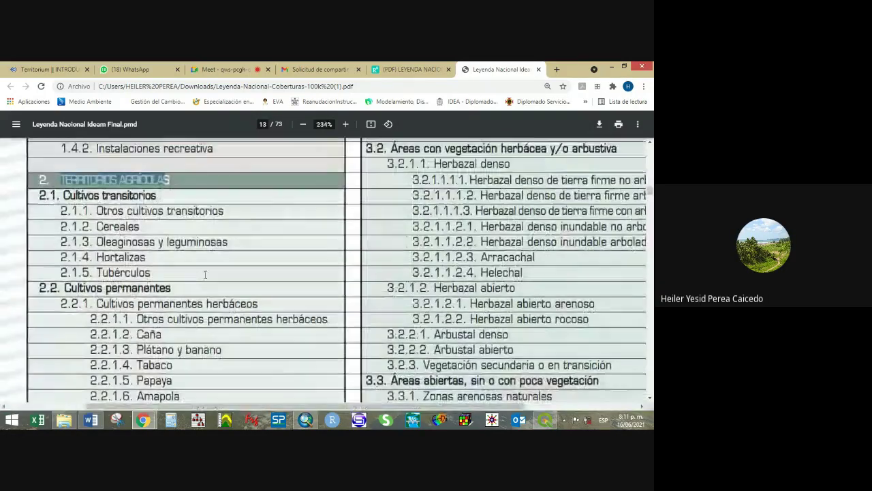
{"action": "left_click", "coordinate": [205, 274]}
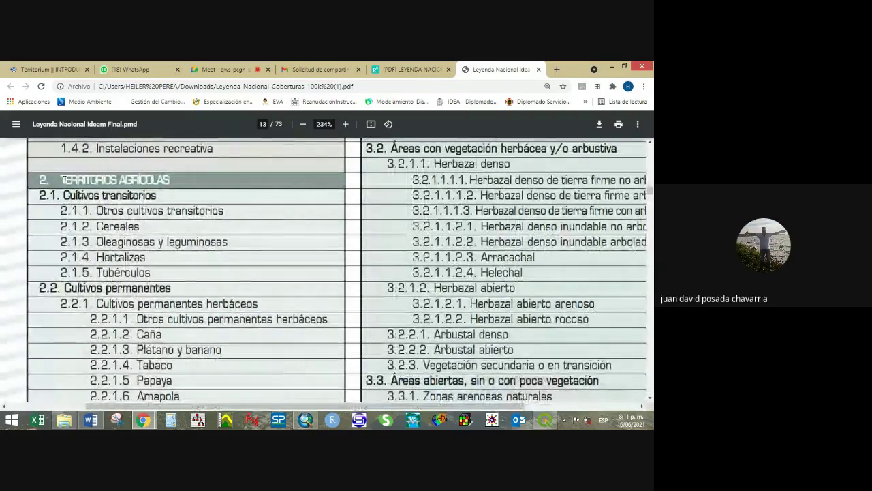
- Highlight Territorios Agrícolas, 2.2, 2.2.1. Cultivos permanentes herbáceos and Pastos limpios, then return to ArcMap
{"action": "left_click_drag", "start_coordinate": [62, 180], "coordinate": [161, 180]}
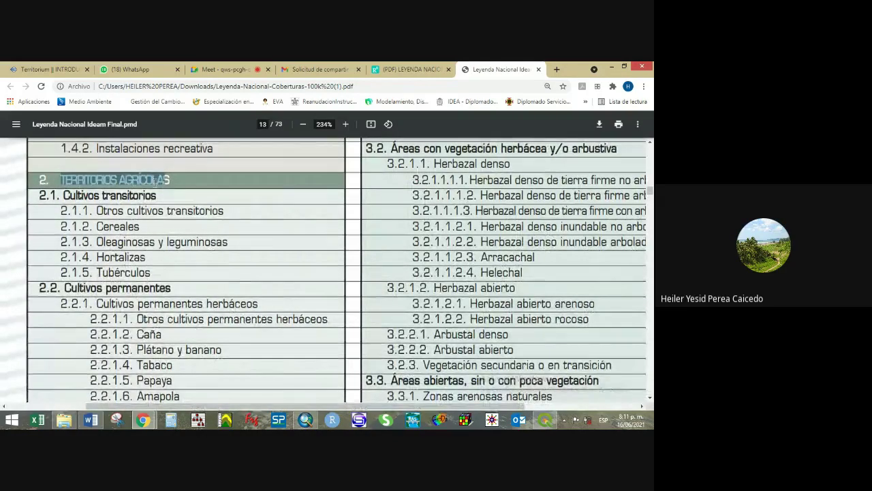
{"action": "left_click_drag", "start_coordinate": [64, 287], "coordinate": [131, 287]}
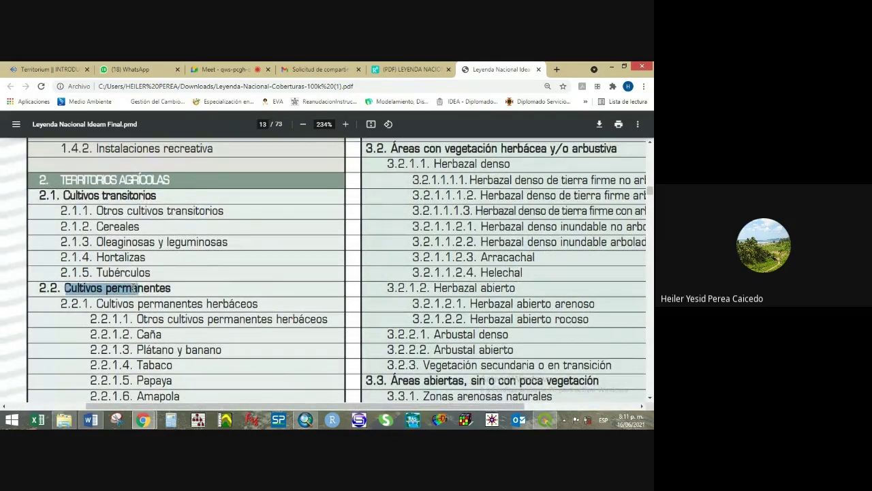
{"action": "left_click_drag", "start_coordinate": [60, 303], "coordinate": [259, 305]}
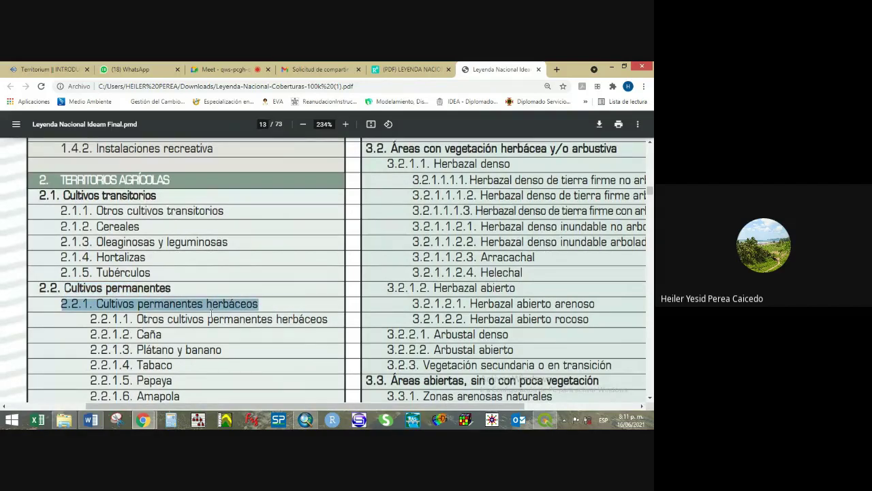
{"action": "scroll", "coordinate": [210, 314], "scroll_direction": "down", "scroll_amount": 5}
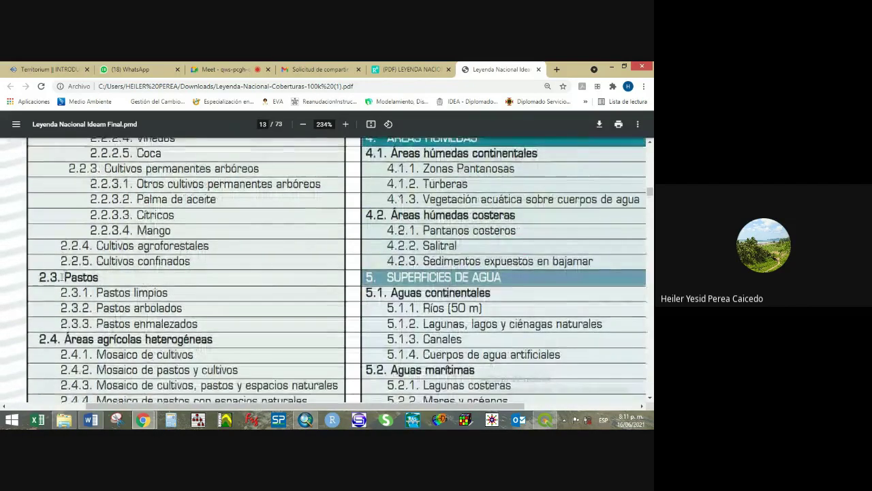
{"action": "left_click_drag", "start_coordinate": [96, 293], "coordinate": [165, 293]}
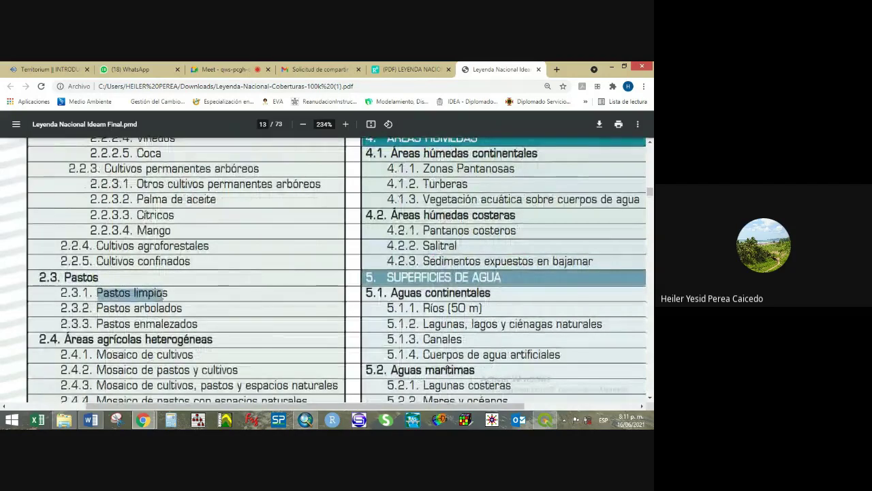
{"action": "key", "text": "alt+Tab"}
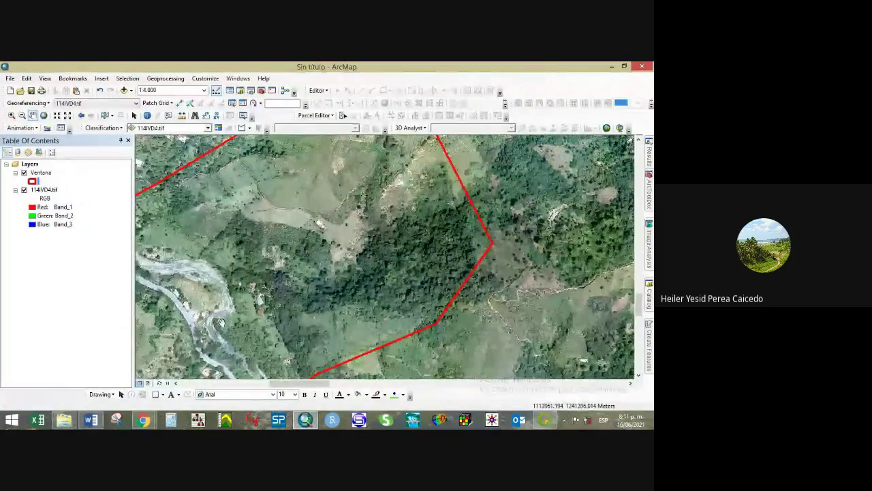
- Pan and zoom the orthophoto to 1:2,000 over the pasture fields
{"action": "left_click_drag", "start_coordinate": [222, 321], "coordinate": [202, 382]}
{"action": "scroll", "coordinate": [268, 267], "scroll_direction": "up", "scroll_amount": 2}
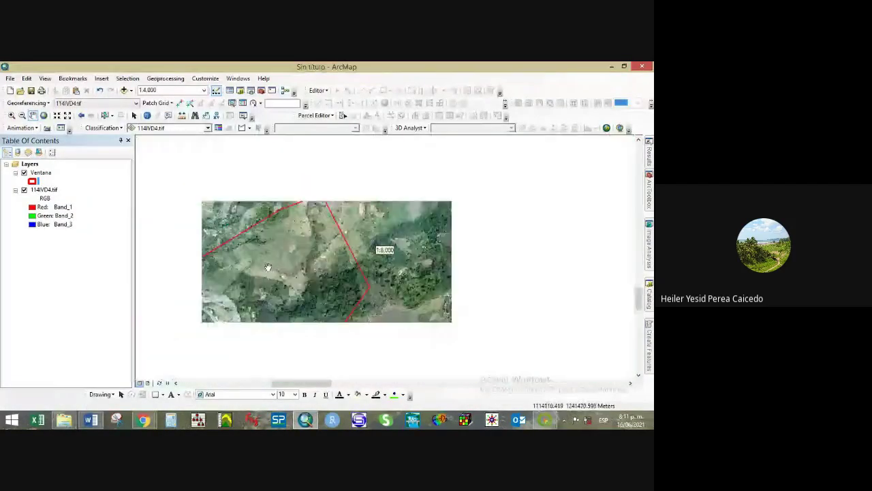
{"action": "scroll", "coordinate": [268, 267], "scroll_direction": "down", "scroll_amount": 4}
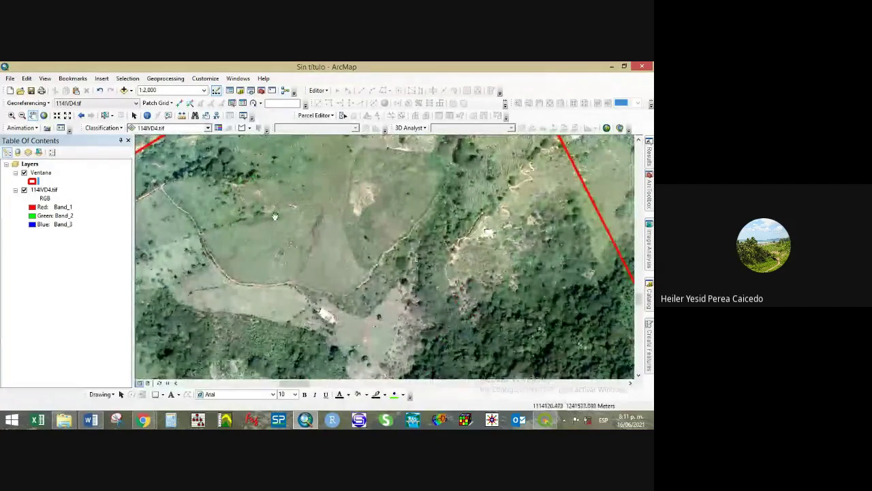
{"action": "left_click_drag", "start_coordinate": [274, 217], "coordinate": [254, 307]}
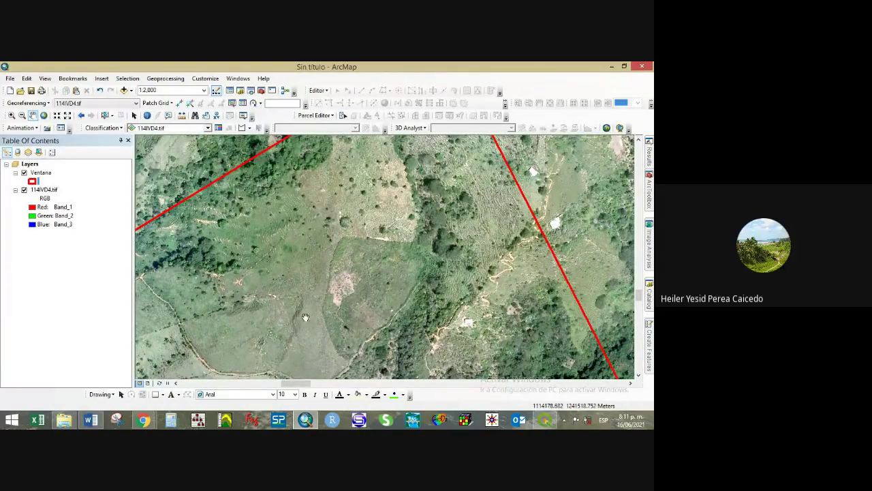
{"action": "left_click_drag", "start_coordinate": [249, 275], "coordinate": [286, 313]}
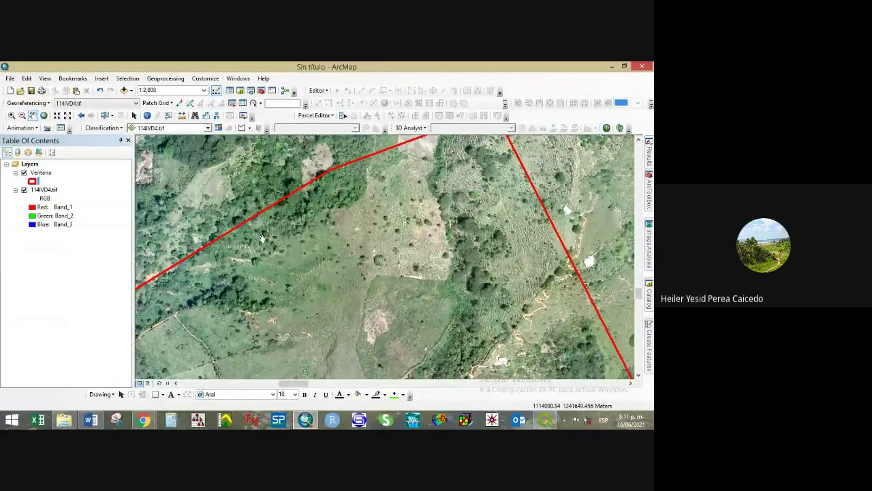
- Back in the legend PDF, highlight Pastos limpios, Pastos arbolados and Pastos enmalezados
{"action": "left_click", "coordinate": [141, 414]}
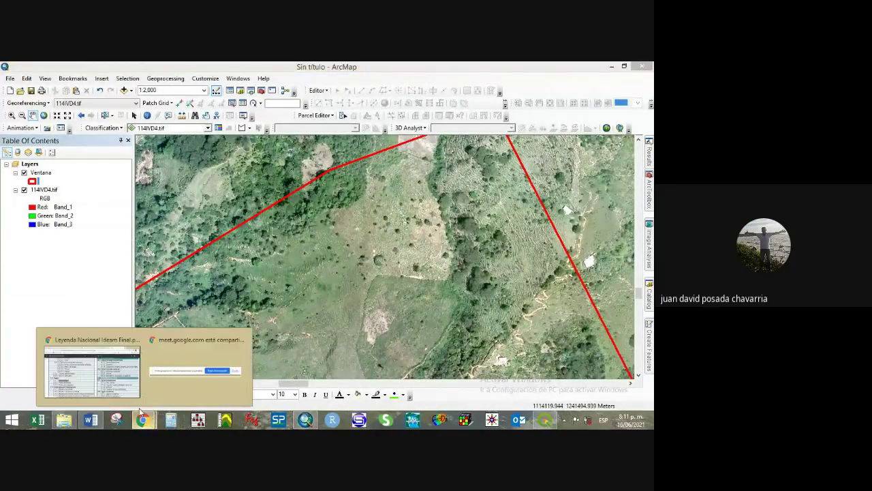
{"action": "left_click", "coordinate": [92, 371]}
{"action": "scroll", "coordinate": [100, 242], "scroll_direction": "down", "scroll_amount": 1}
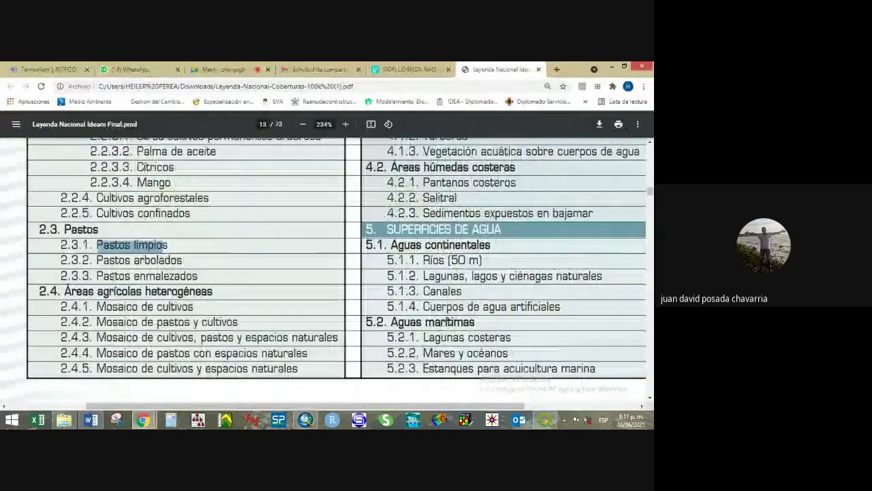
{"action": "left_click", "coordinate": [99, 242]}
{"action": "left_click_drag", "start_coordinate": [97, 244], "coordinate": [168, 245]}
{"action": "left_click", "coordinate": [96, 260]}
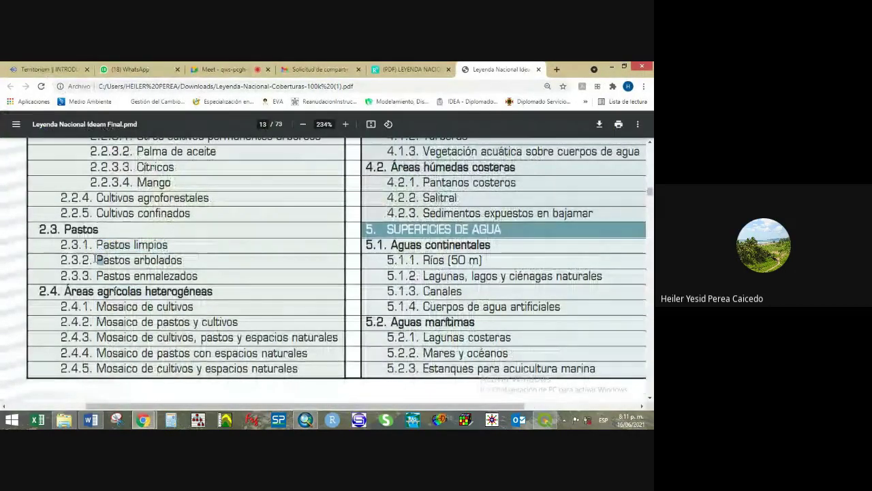
{"action": "left_click_drag", "start_coordinate": [96, 260], "coordinate": [182, 260]}
{"action": "left_click_drag", "start_coordinate": [97, 276], "coordinate": [196, 277]}
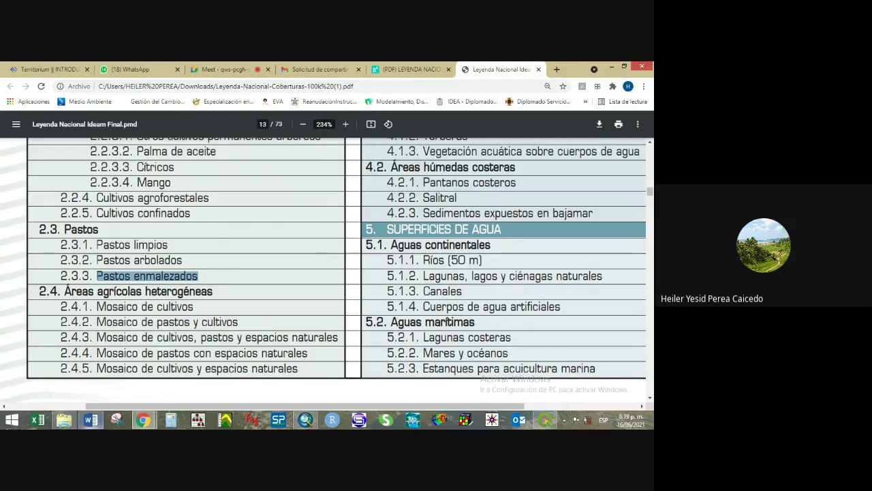
- Zoom the ArcMap orthophoto out to 1:4,000 over the river and forest, then reopen the legend PDF
{"action": "left_click", "coordinate": [306, 421]}
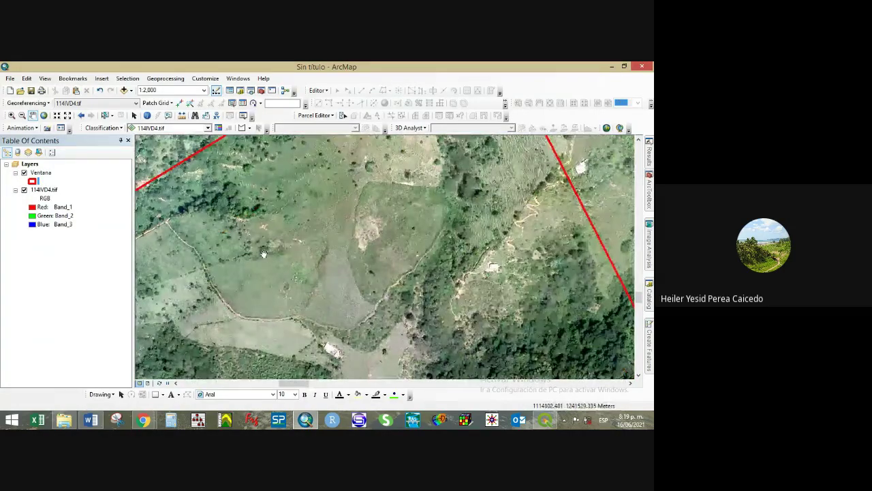
{"action": "scroll", "coordinate": [299, 282], "scroll_direction": "up", "scroll_amount": 2}
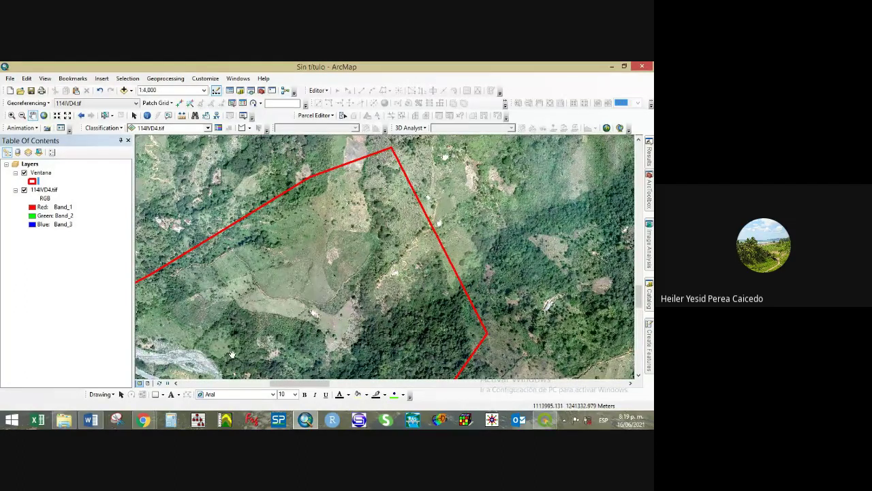
{"action": "left_click_drag", "start_coordinate": [295, 295], "coordinate": [363, 216]}
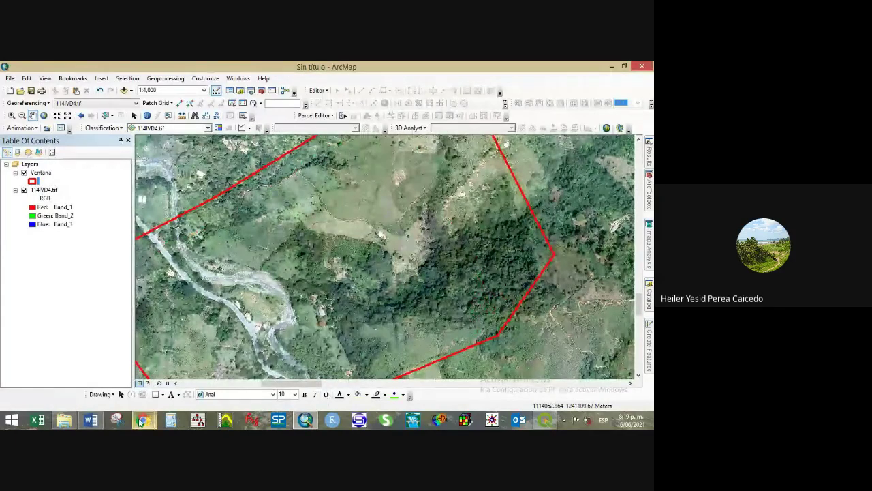
{"action": "mouse_move", "coordinate": [144, 421]}
{"action": "left_click", "coordinate": [92, 368]}
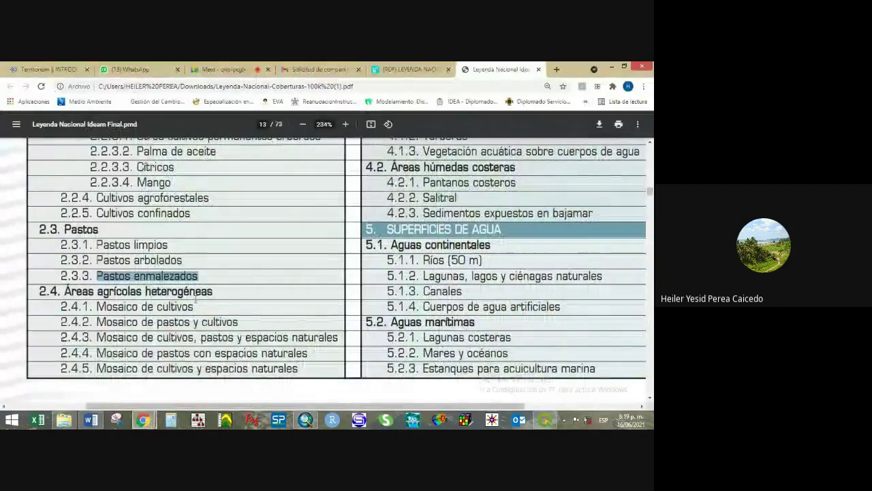
- Highlight 2.4.1 Mosaico de cultivos, 2.4.2 Mosaico de pastos y cultivos and 5.1.4 Cuerpos de agua artificiales
{"action": "left_click_drag", "start_coordinate": [96, 307], "coordinate": [239, 325]}
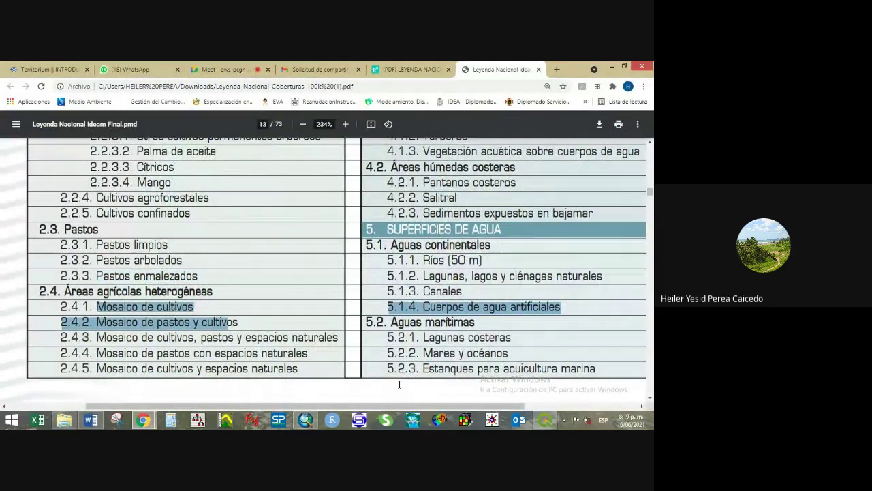
{"action": "mouse_move", "coordinate": [376, 407]}
{"action": "left_mouse_down"}
{"action": "mouse_move", "coordinate": [413, 409]}
{"action": "mouse_move", "coordinate": [381, 409]}
{"action": "left_mouse_up"}
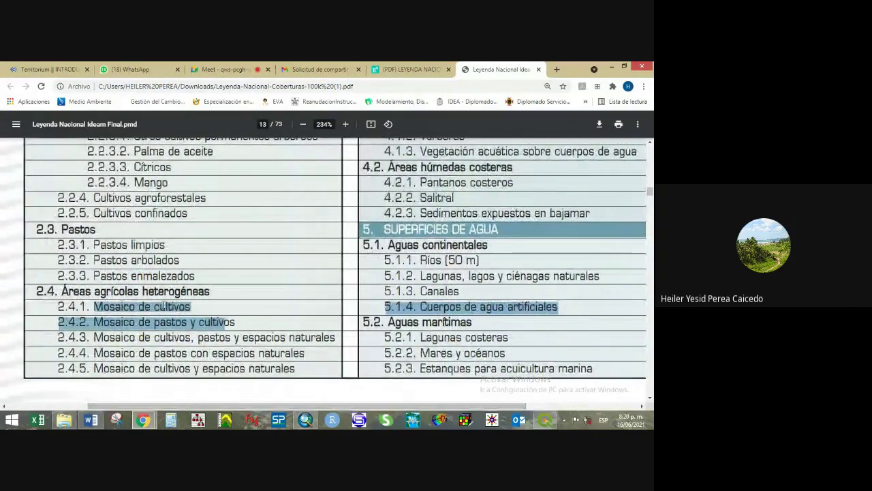
{"action": "scroll", "coordinate": [126, 275], "scroll_direction": "up", "scroll_amount": 3}
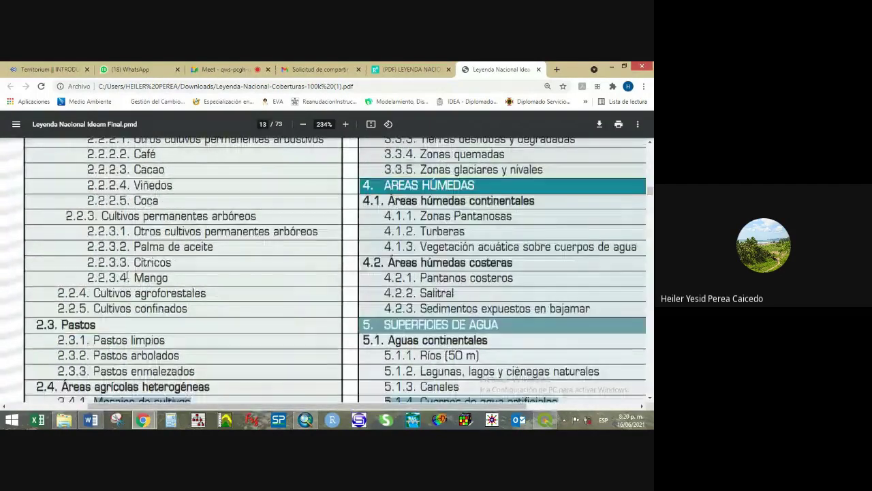
{"action": "scroll", "coordinate": [129, 277], "scroll_direction": "down", "scroll_amount": 3}
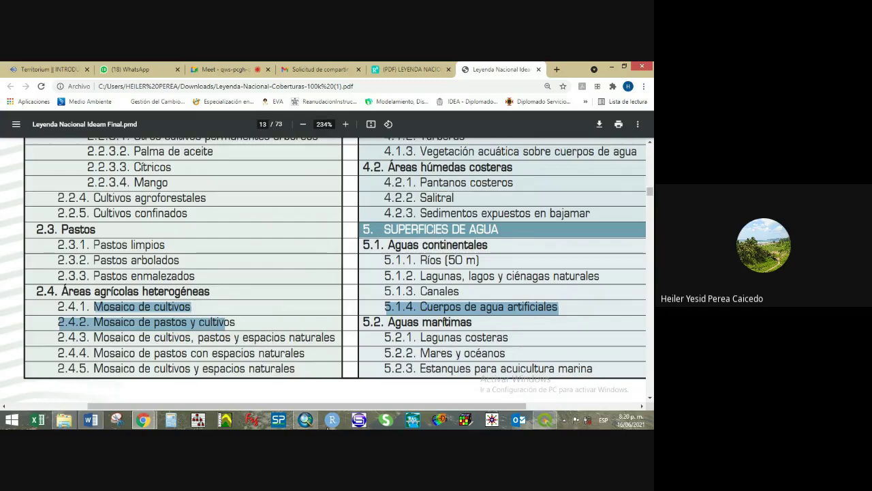
- Switch to ArcMap, zoom out to 1:8,000 and centre the whole red Ventana polygon
{"action": "left_click", "coordinate": [306, 421]}
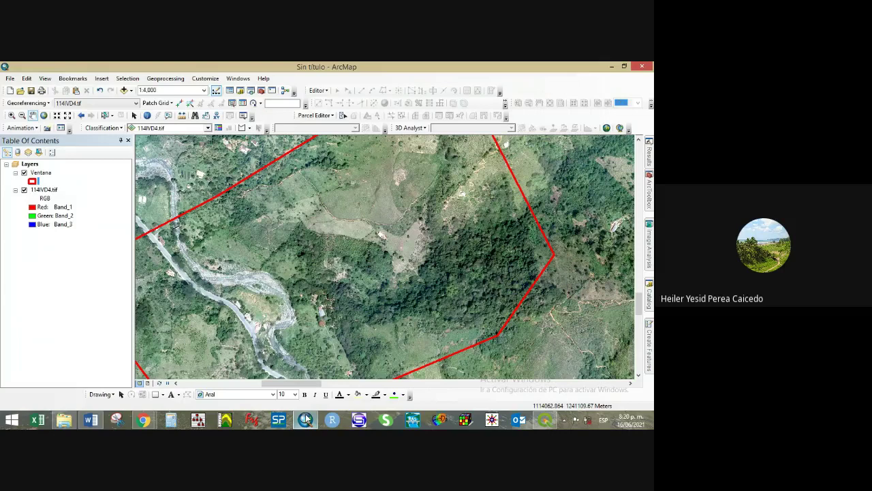
{"action": "scroll", "coordinate": [280, 260], "scroll_direction": "up", "scroll_amount": 3}
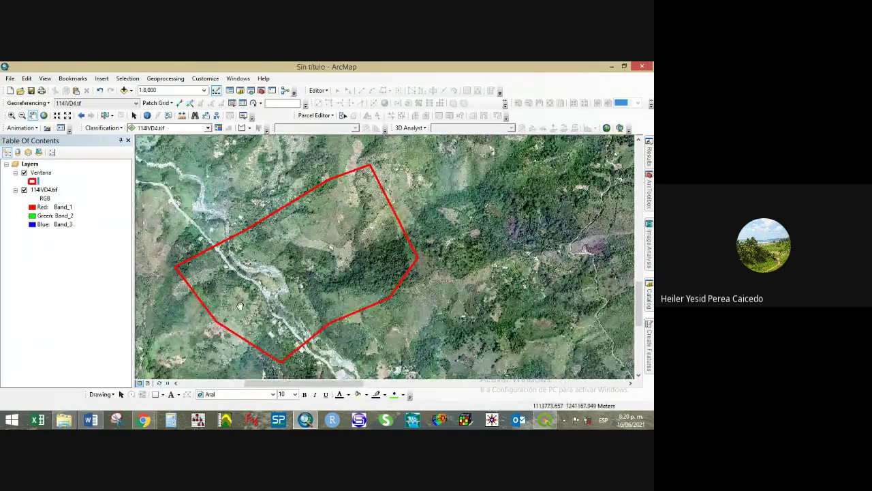
{"action": "scroll", "coordinate": [254, 283], "scroll_direction": "up", "scroll_amount": 2}
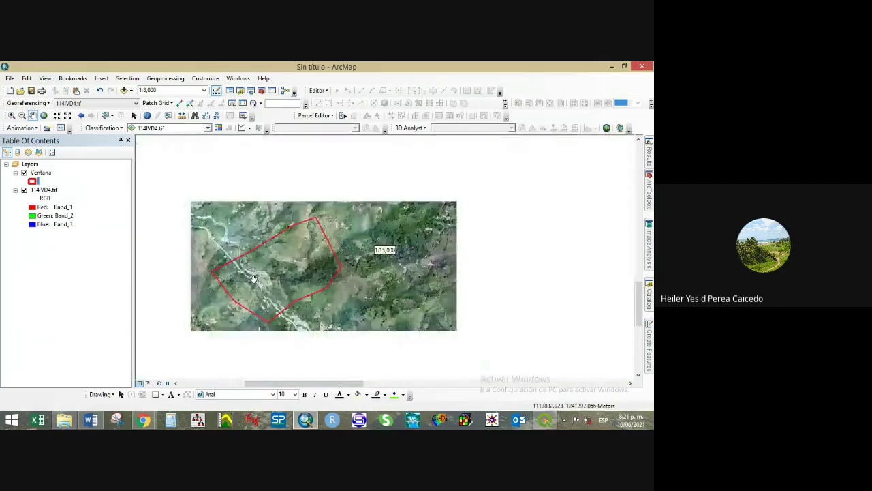
{"action": "left_click_drag", "start_coordinate": [255, 288], "coordinate": [314, 282]}
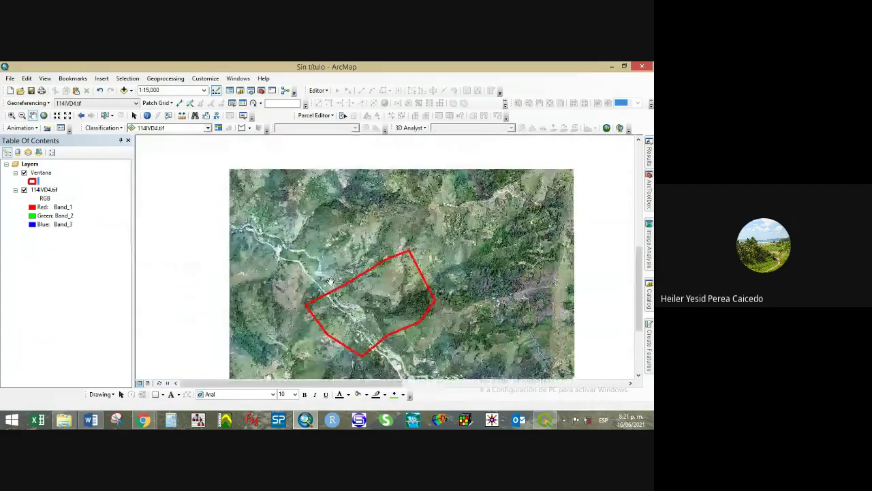
{"action": "left_click_drag", "start_coordinate": [348, 358], "coordinate": [254, 281]}
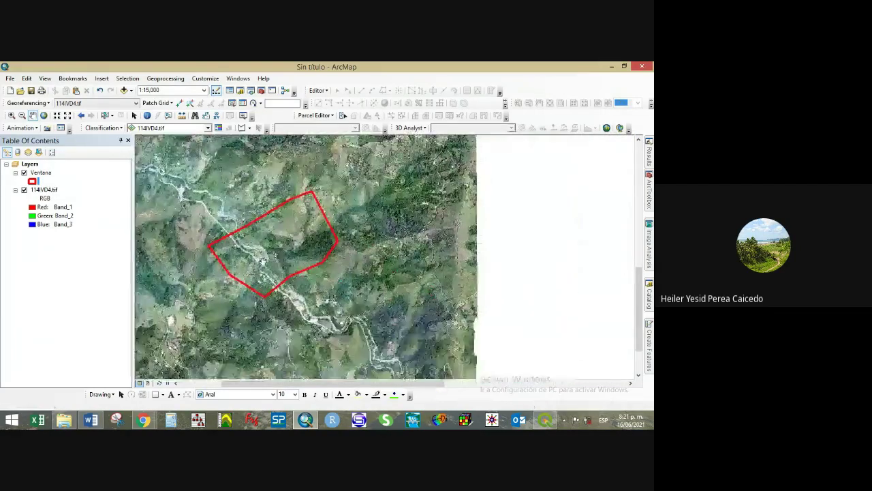
{"action": "scroll", "coordinate": [254, 282], "scroll_direction": "down", "scroll_amount": 2}
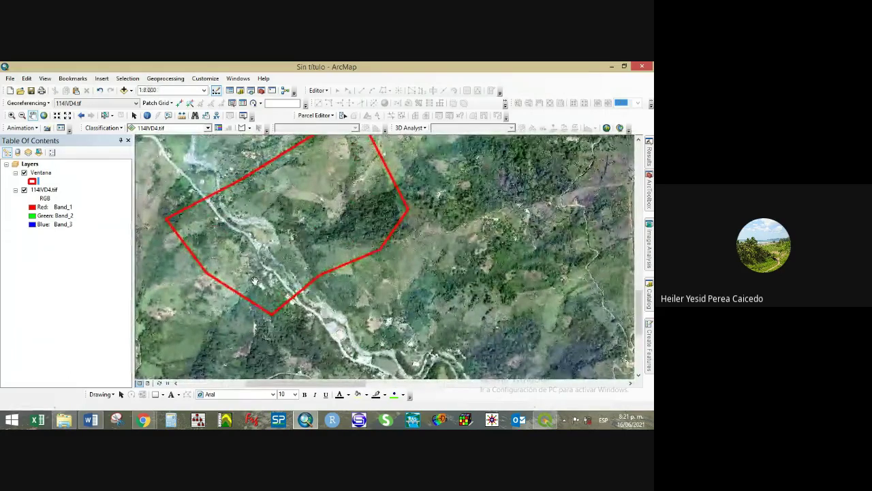
{"action": "left_click_drag", "start_coordinate": [277, 225], "coordinate": [281, 300]}
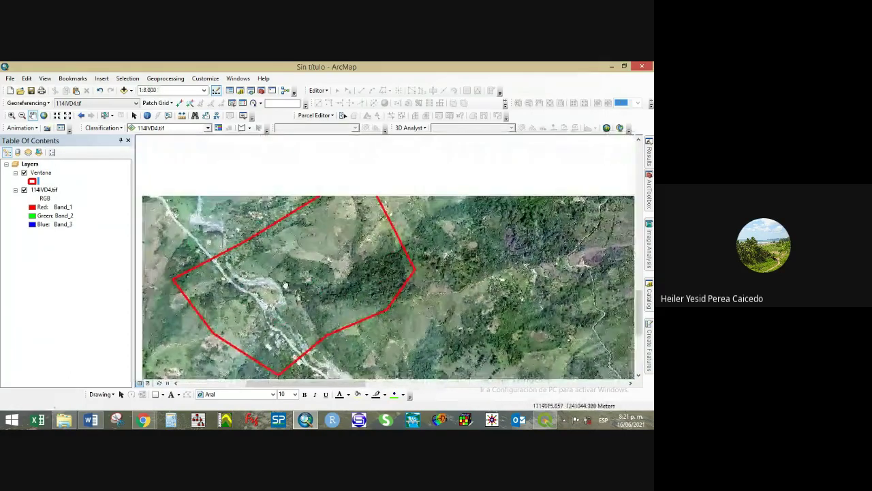
{"action": "left_click_drag", "start_coordinate": [277, 282], "coordinate": [274, 276]}
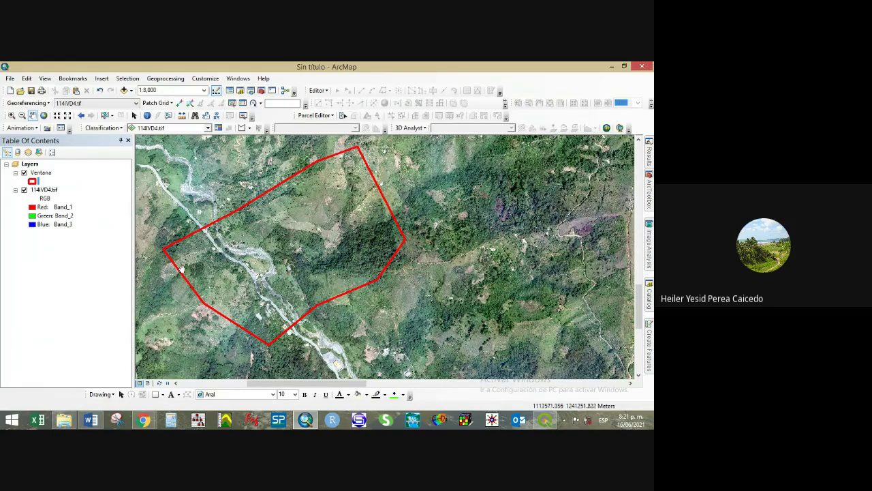
{"action": "left_click_drag", "start_coordinate": [272, 259], "coordinate": [264, 270]}
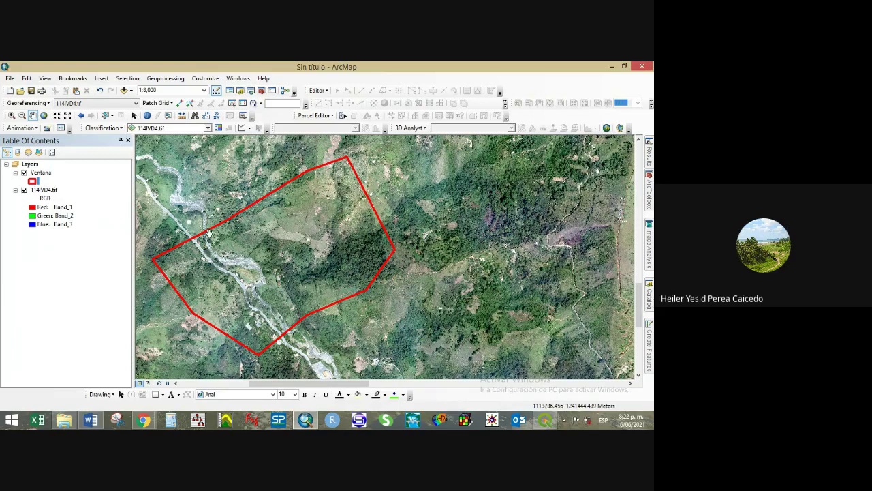
- Open the Catalog and expand Curso SIG 2021 > Curso SIG miercoles y viernes > Clase 3
{"action": "left_click", "coordinate": [649, 299]}
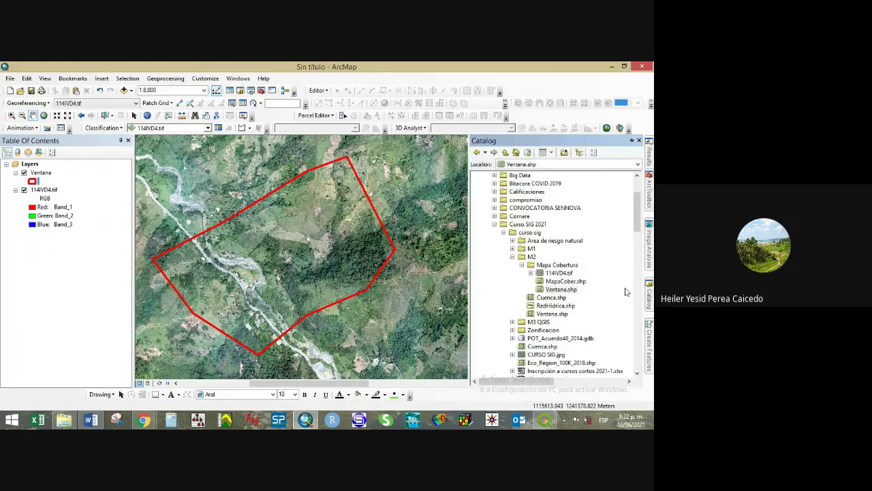
{"action": "left_click", "coordinate": [512, 257]}
{"action": "left_click", "coordinate": [512, 257]}
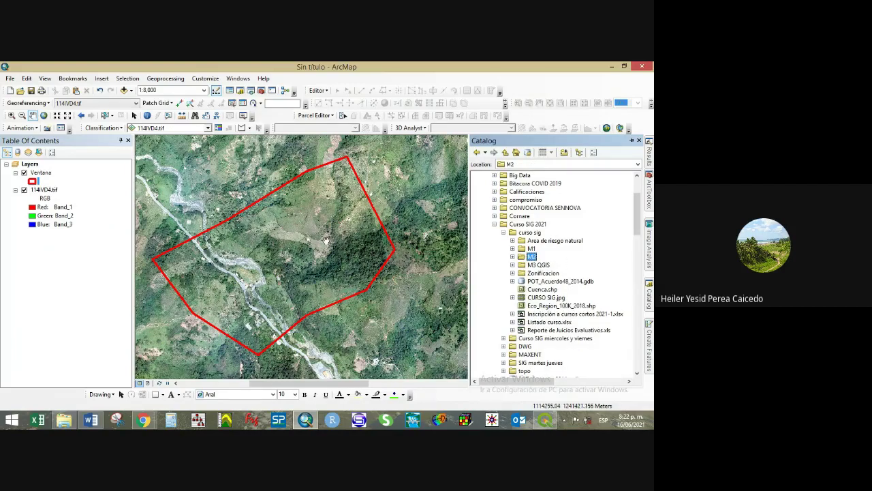
{"action": "scroll", "coordinate": [538, 334], "scroll_direction": "down", "scroll_amount": 4}
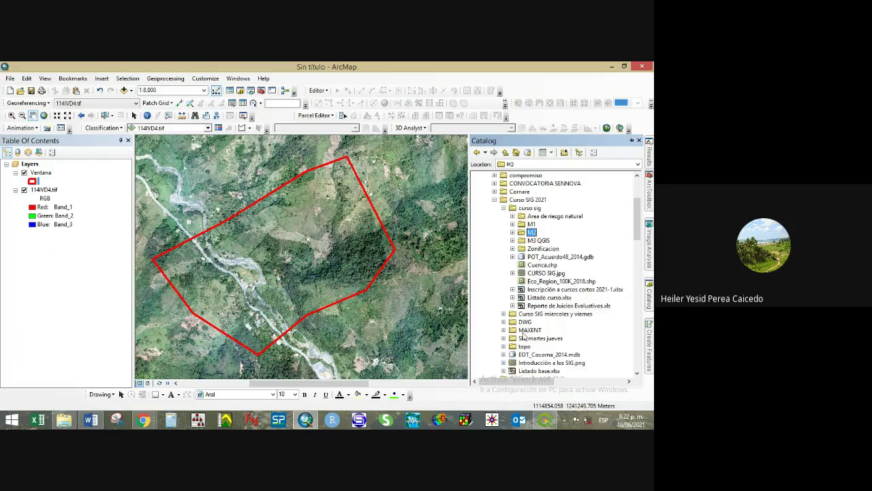
{"action": "scroll", "coordinate": [523, 338], "scroll_direction": "up", "scroll_amount": 2}
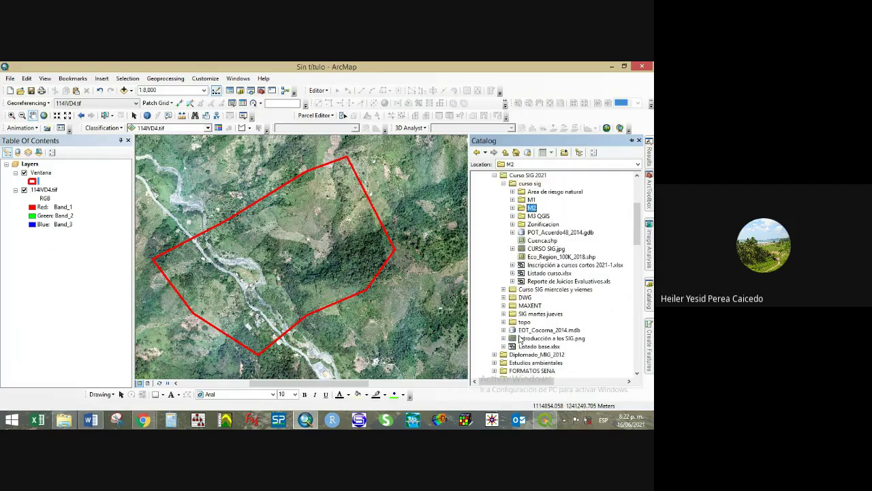
{"action": "left_click", "coordinate": [494, 175]}
{"action": "scroll", "coordinate": [505, 205], "scroll_direction": "up", "scroll_amount": 1}
{"action": "left_click", "coordinate": [494, 199]}
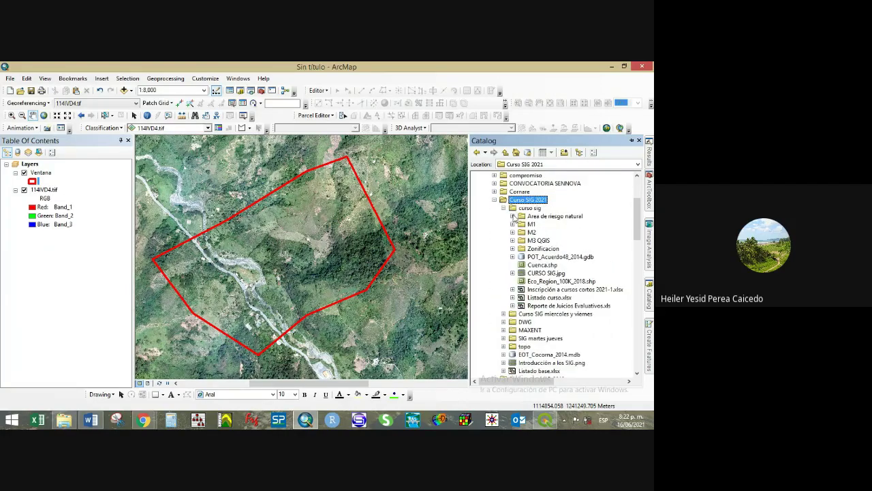
{"action": "left_click", "coordinate": [504, 208]}
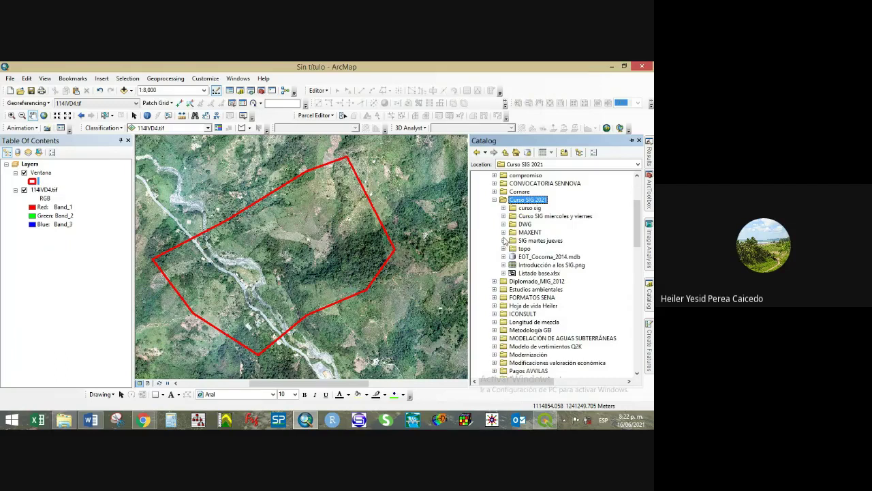
{"action": "left_click", "coordinate": [504, 216]}
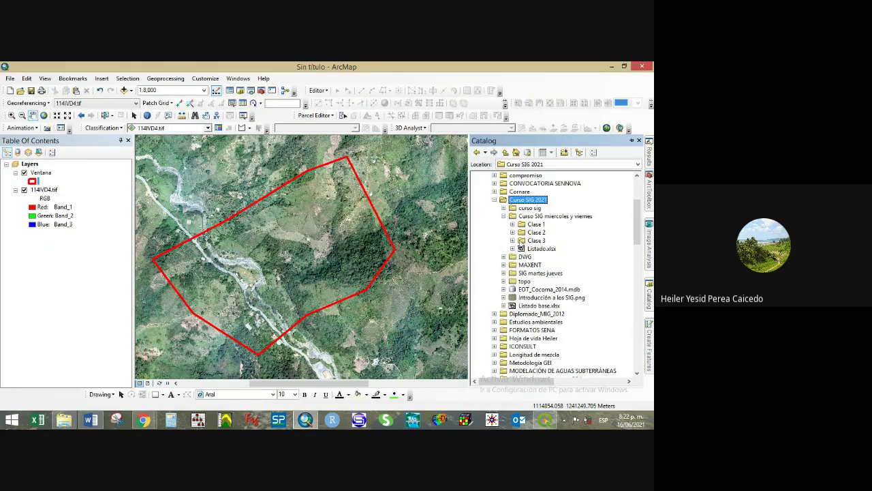
{"action": "left_click", "coordinate": [513, 240]}
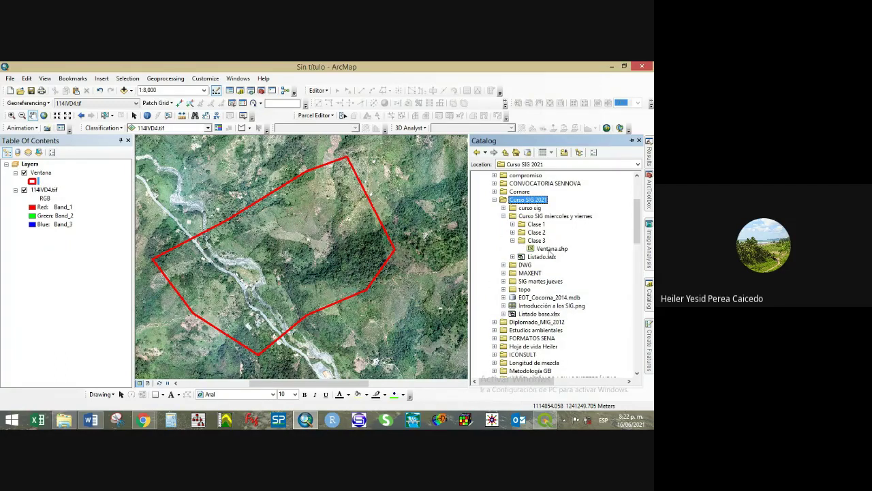
- Drag Ventana.shp onto the map, then remove the duplicate Ventana layer
{"action": "left_click", "coordinate": [548, 249]}
{"action": "left_click_drag", "start_coordinate": [549, 254], "coordinate": [44, 175]}
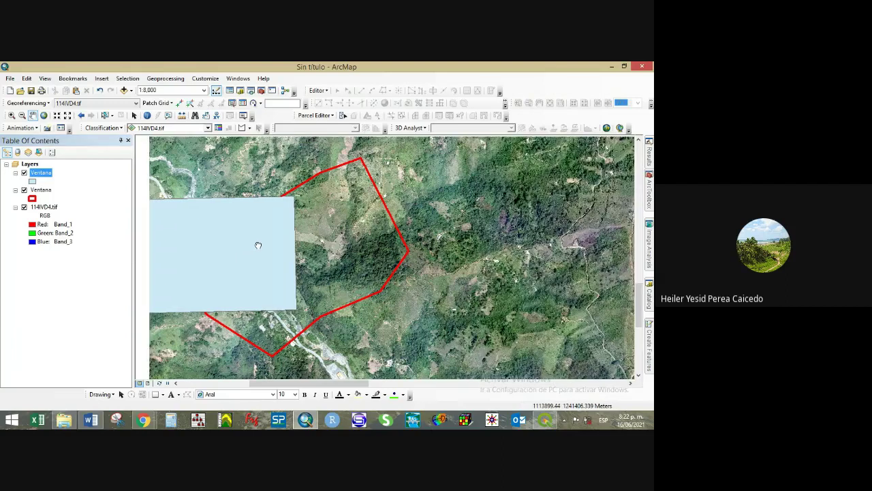
{"action": "left_click_drag", "start_coordinate": [258, 246], "coordinate": [359, 278]}
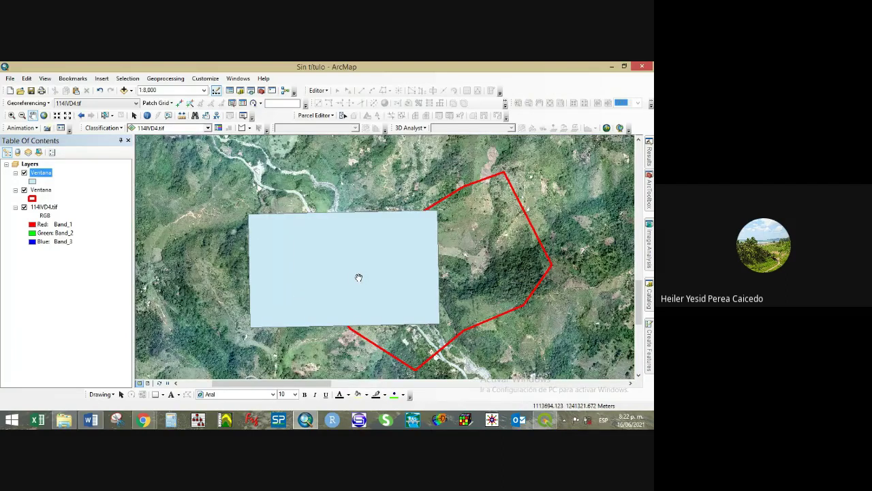
{"action": "left_click", "coordinate": [43, 175]}
{"action": "right_click", "coordinate": [36, 173]}
{"action": "left_click", "coordinate": [61, 187]}
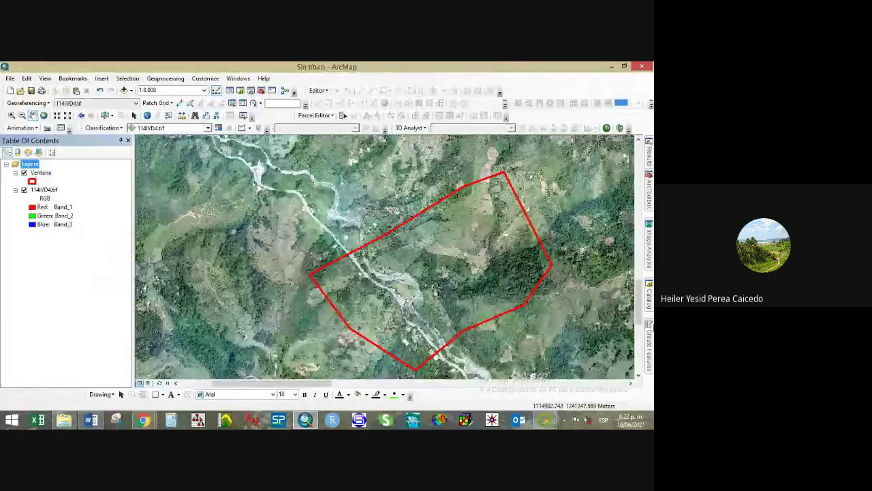
- Reopen the Catalog and select the Clase 3 folder
{"action": "left_click", "coordinate": [649, 294]}
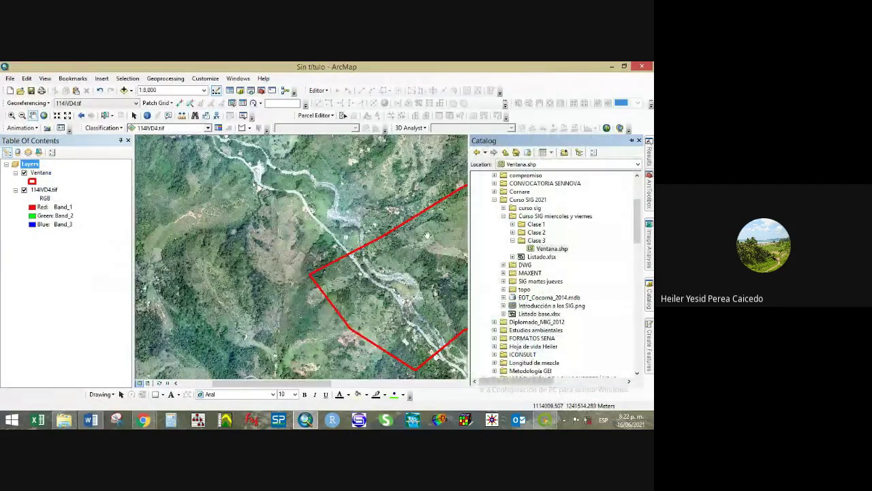
{"action": "left_click_drag", "start_coordinate": [403, 234], "coordinate": [306, 215]}
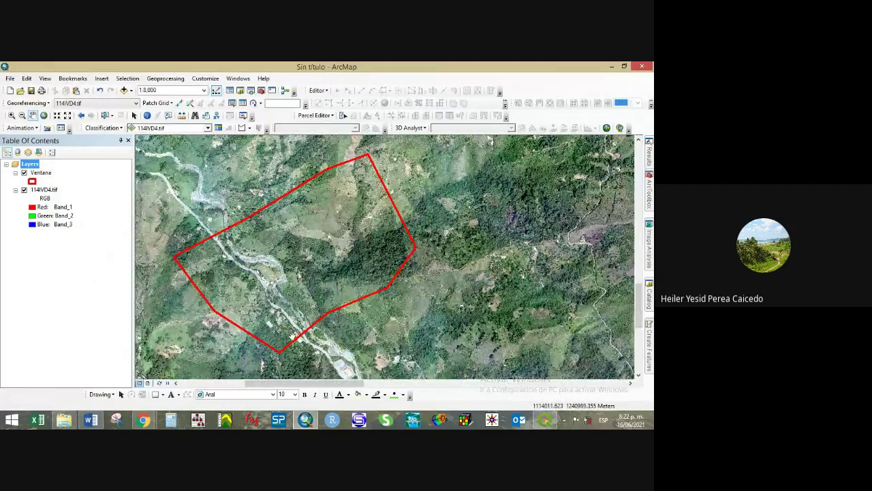
{"action": "left_click", "coordinate": [649, 295]}
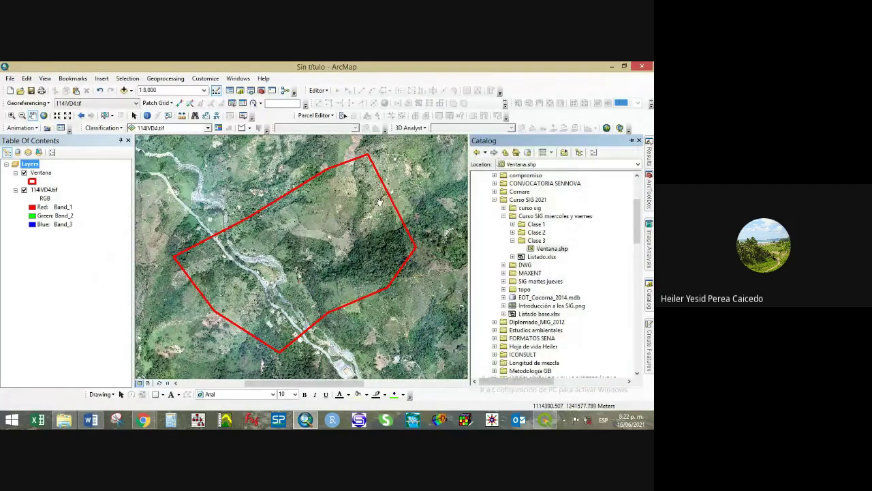
{"action": "left_click", "coordinate": [538, 242]}
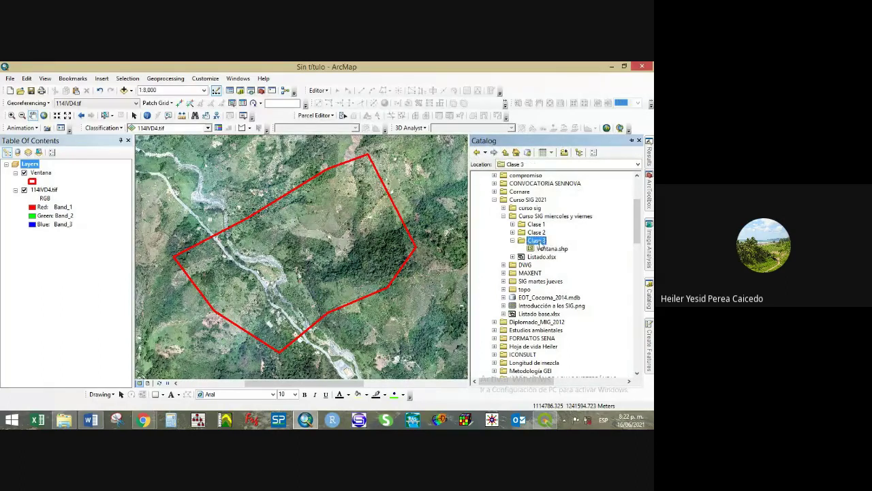
- Start a new Polygon shapefile named CoberturaTierra in Clase 3 and edit its spatial reference
{"action": "right_click", "coordinate": [538, 242]}
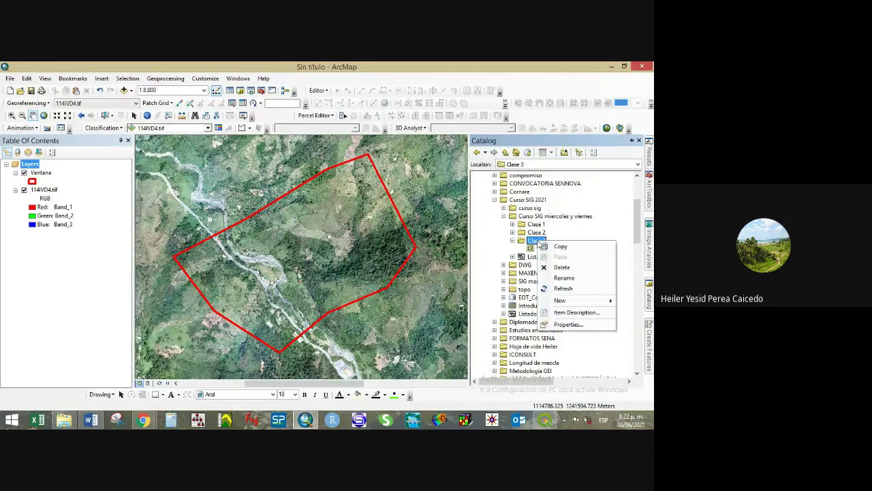
{"action": "mouse_move", "coordinate": [575, 303]}
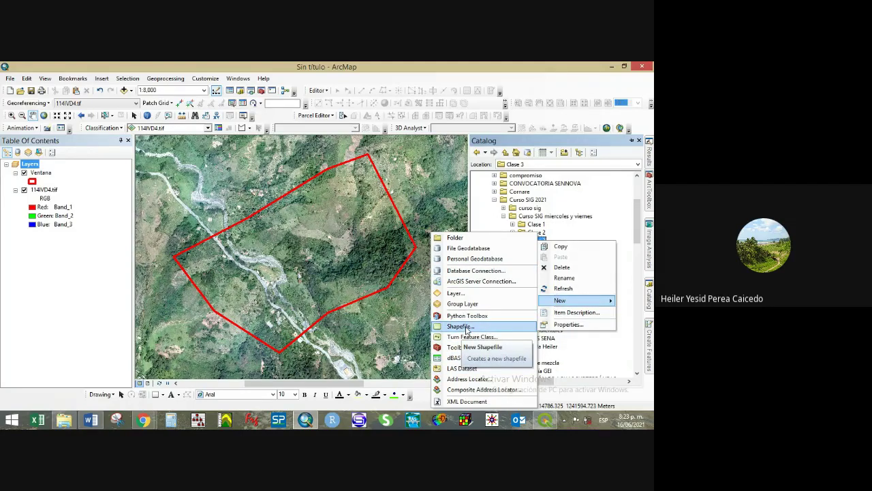
{"action": "left_click", "coordinate": [467, 327]}
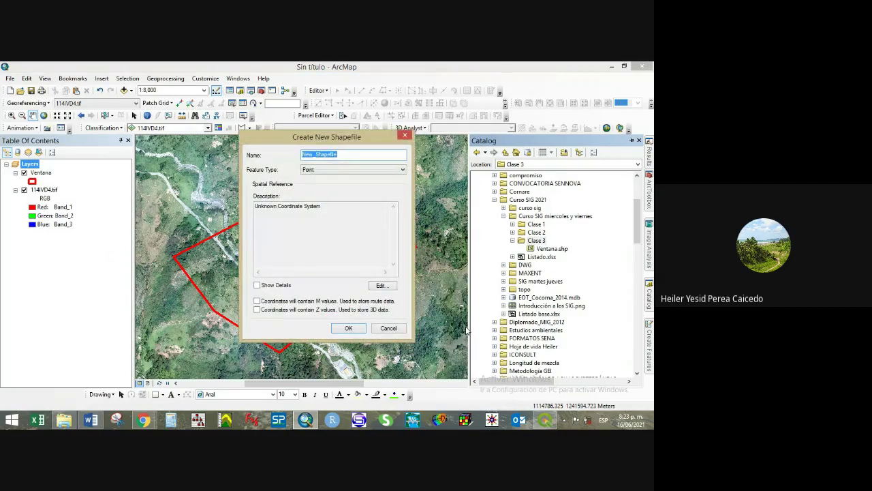
{"action": "type", "text": "CoberturaTierra"}
{"action": "left_click", "coordinate": [312, 171]}
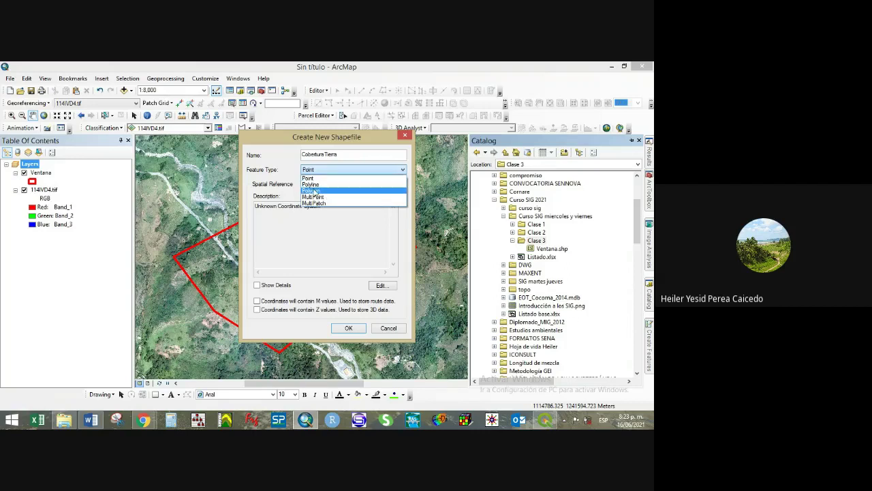
{"action": "left_click", "coordinate": [314, 192]}
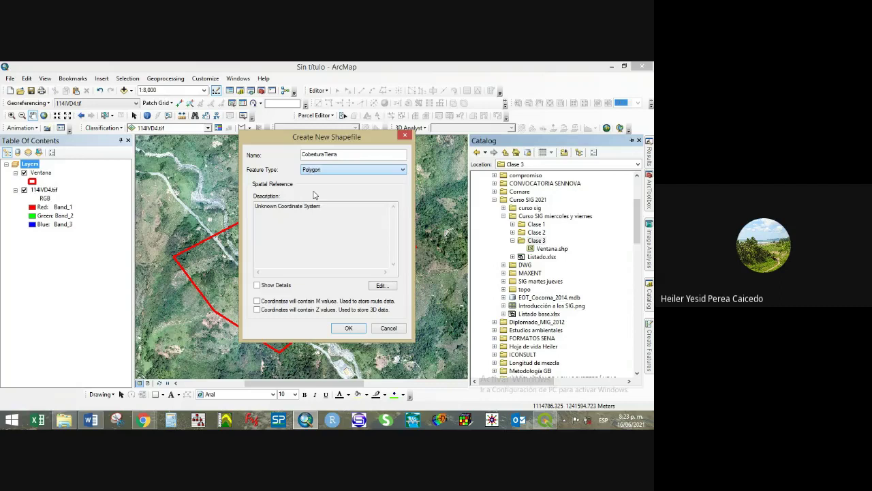
{"action": "left_click", "coordinate": [381, 286]}
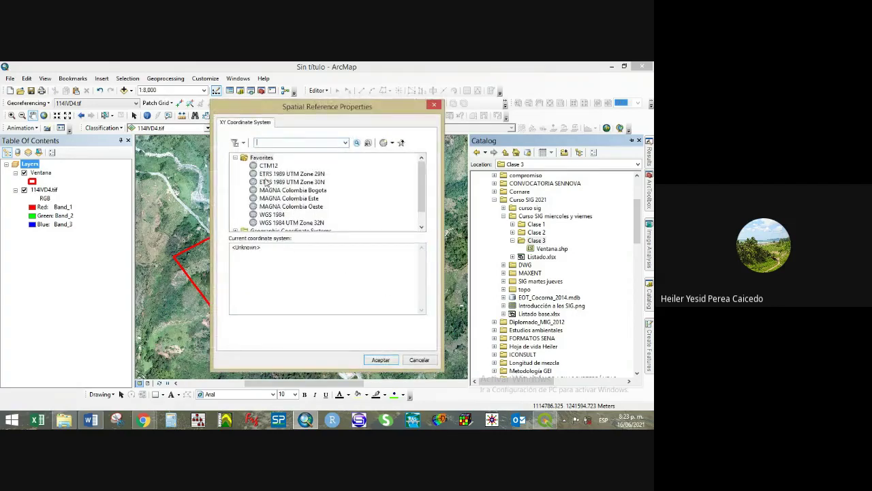
- Assign MAGNA Colombia Oeste from Favorites and create the CoberturaTierra shapefile
{"action": "mouse_move", "coordinate": [420, 193]}
{"action": "left_mouse_down"}
{"action": "mouse_move", "coordinate": [422, 208]}
{"action": "mouse_move", "coordinate": [429, 190]}
{"action": "mouse_move", "coordinate": [429, 199]}
{"action": "left_mouse_up"}
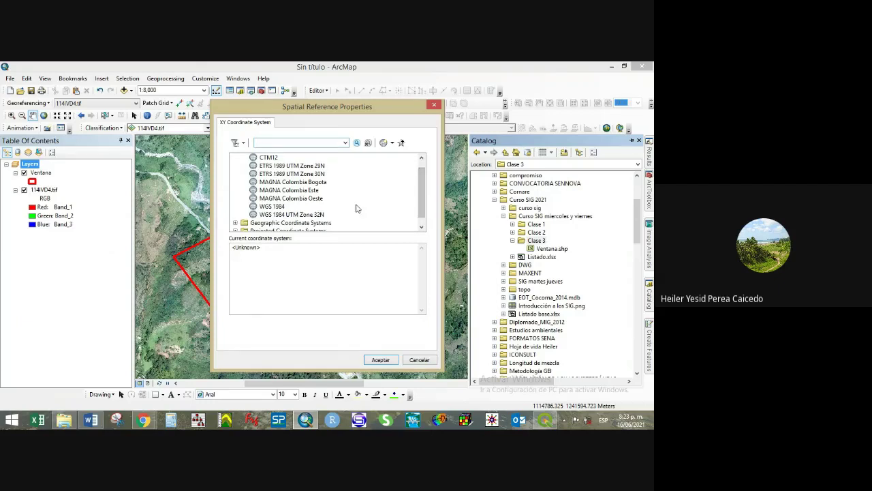
{"action": "left_click", "coordinate": [310, 198]}
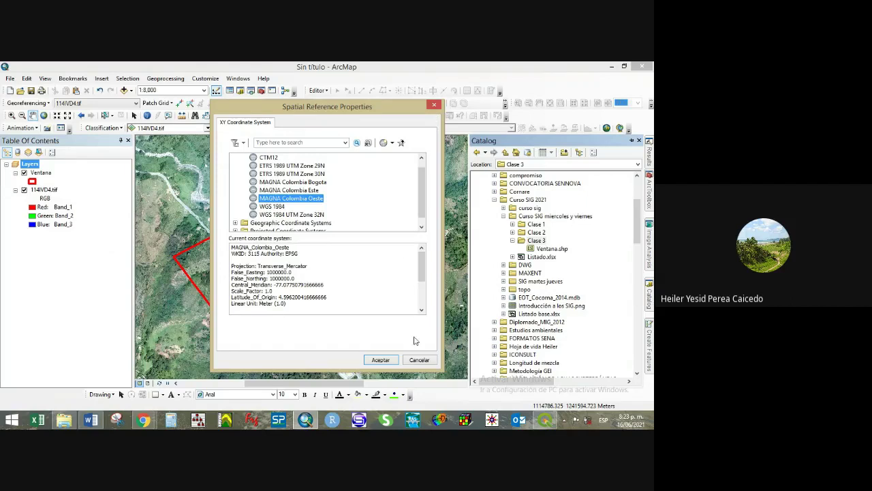
{"action": "left_click", "coordinate": [380, 360]}
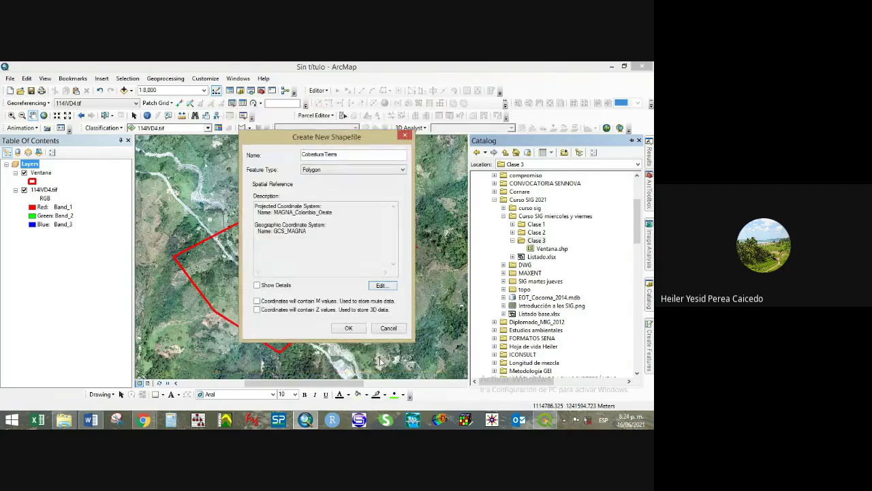
{"action": "left_click", "coordinate": [356, 329]}
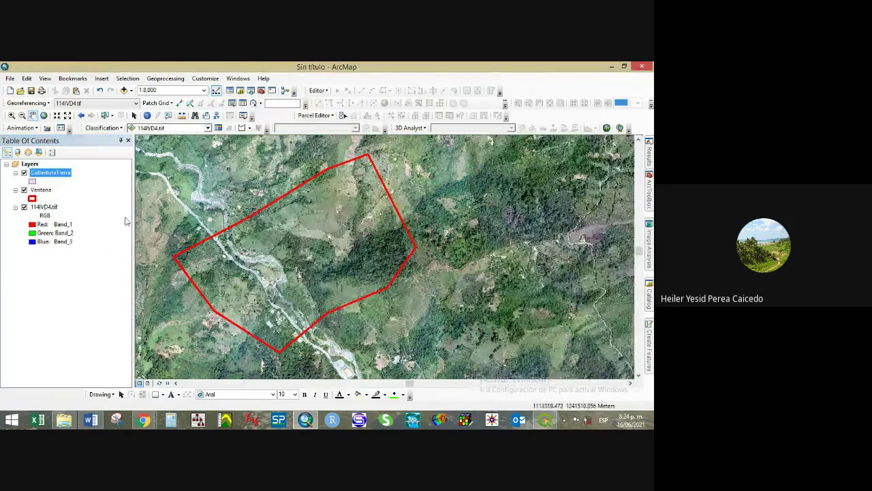
{"action": "right_click", "coordinate": [44, 208]}
{"action": "left_click", "coordinate": [62, 349]}
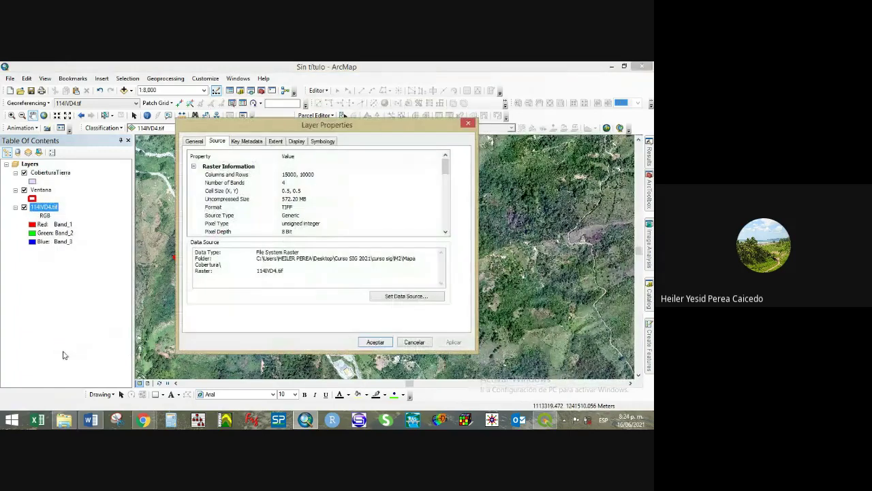
{"action": "scroll", "coordinate": [304, 216], "scroll_direction": "down", "scroll_amount": 2}
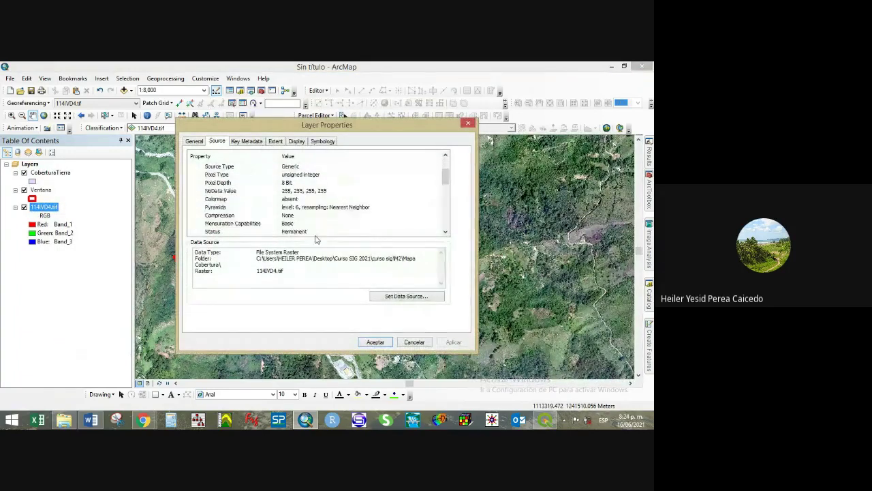
{"action": "scroll", "coordinate": [317, 233], "scroll_direction": "down", "scroll_amount": 4}
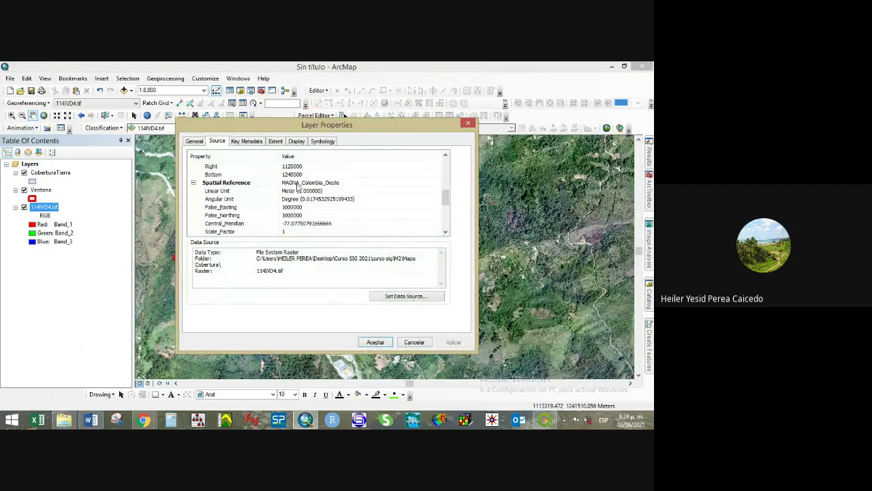
{"action": "left_click", "coordinate": [297, 184]}
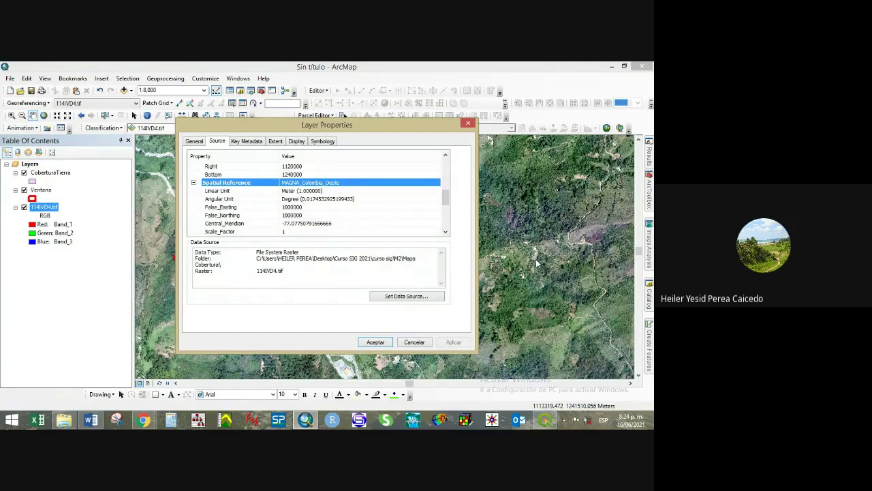
{"action": "left_click", "coordinate": [468, 123]}
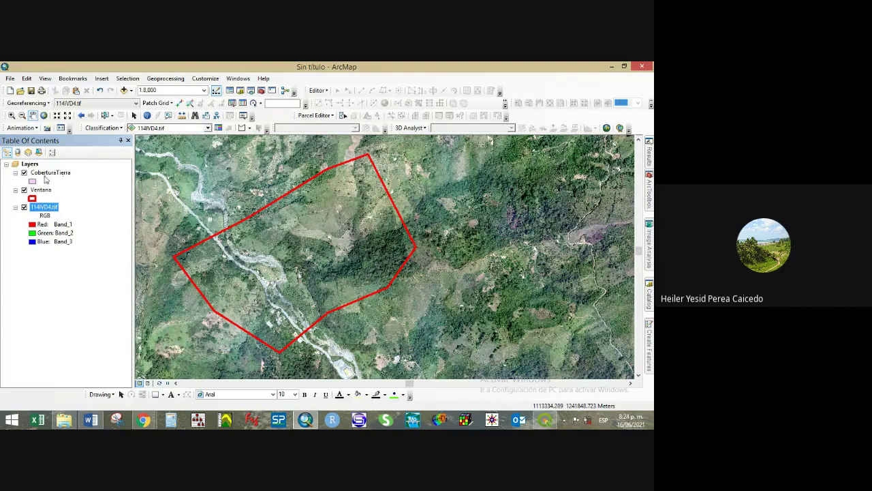
{"action": "left_click", "coordinate": [43, 174]}
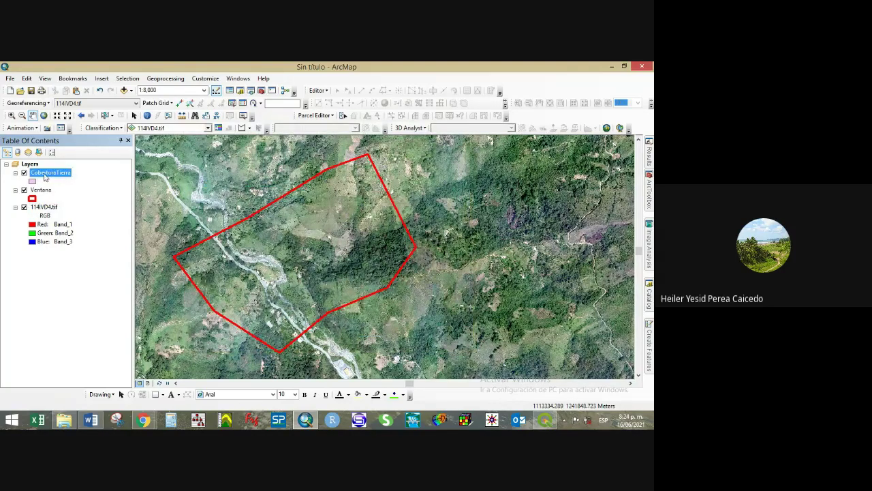
{"action": "right_click", "coordinate": [47, 175]}
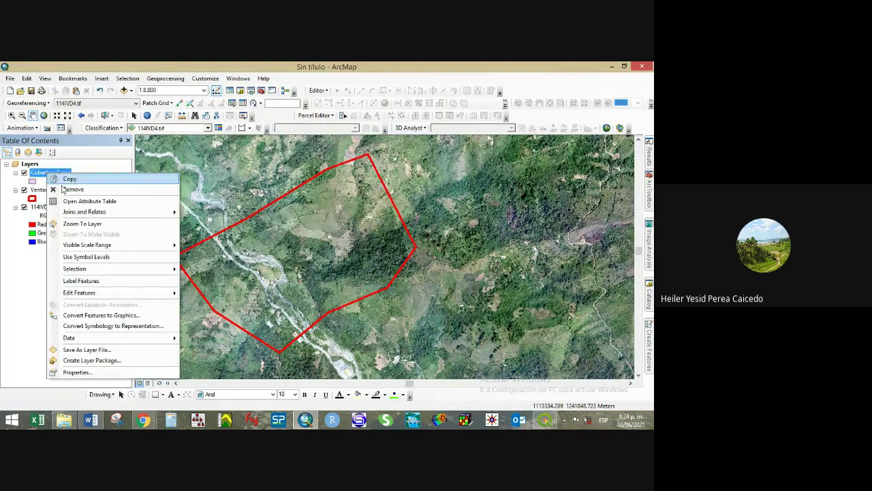
{"action": "left_click", "coordinate": [83, 202]}
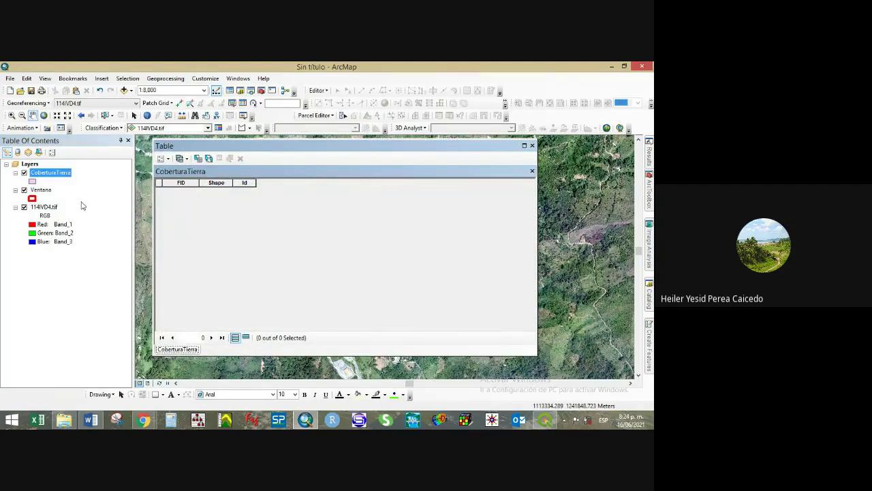
{"action": "left_click", "coordinate": [532, 147]}
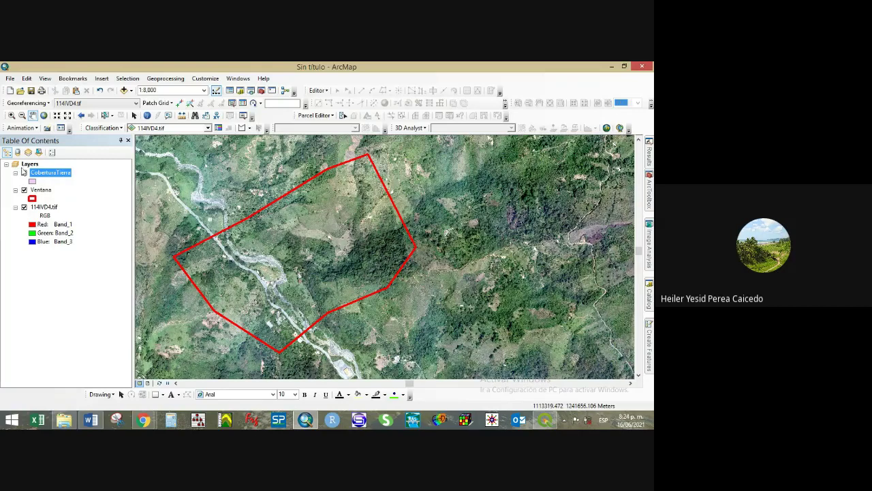
{"action": "right_click", "coordinate": [42, 175]}
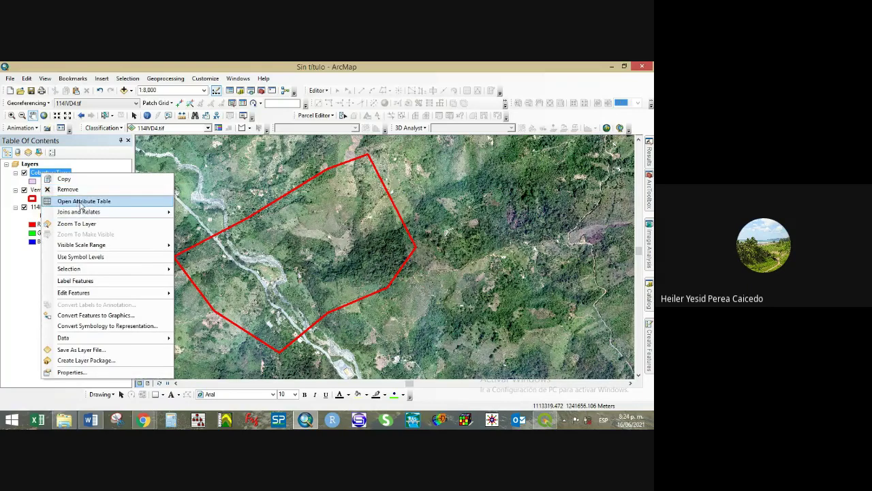
- Add a text field named Nivel1 to the CoberturaTierra attribute table
{"action": "left_click", "coordinate": [78, 202]}
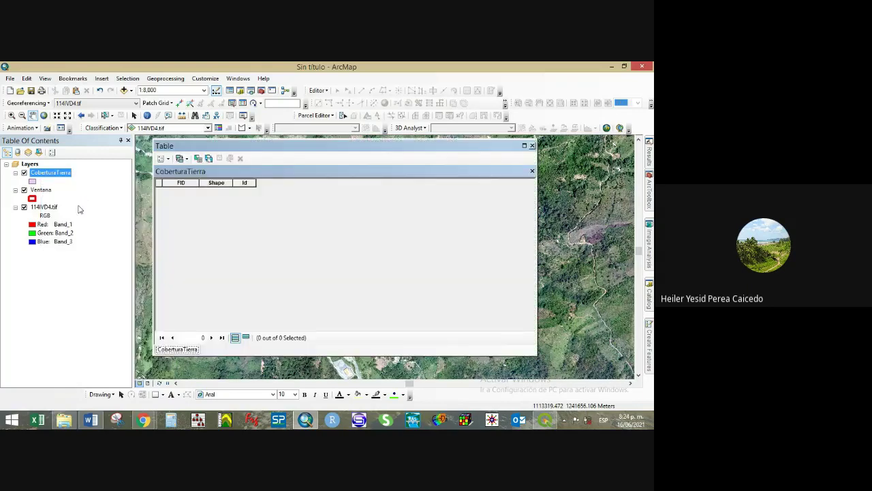
{"action": "left_click", "coordinate": [162, 160]}
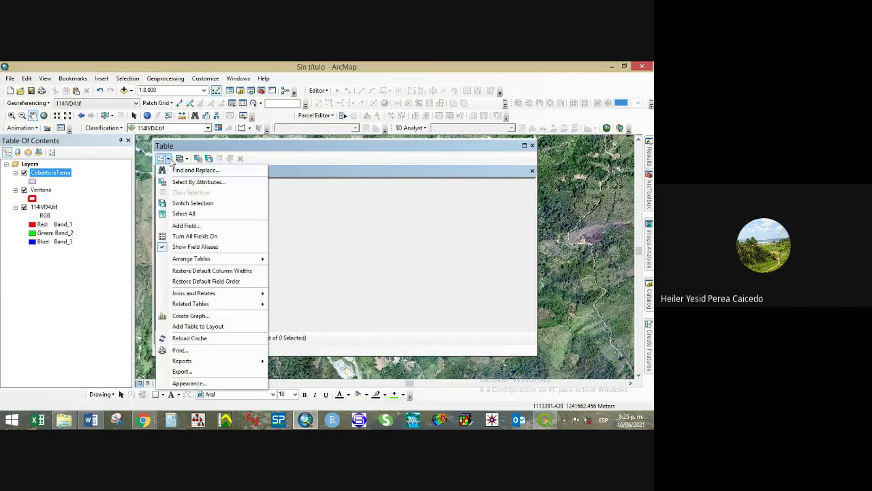
{"action": "left_click", "coordinate": [183, 229]}
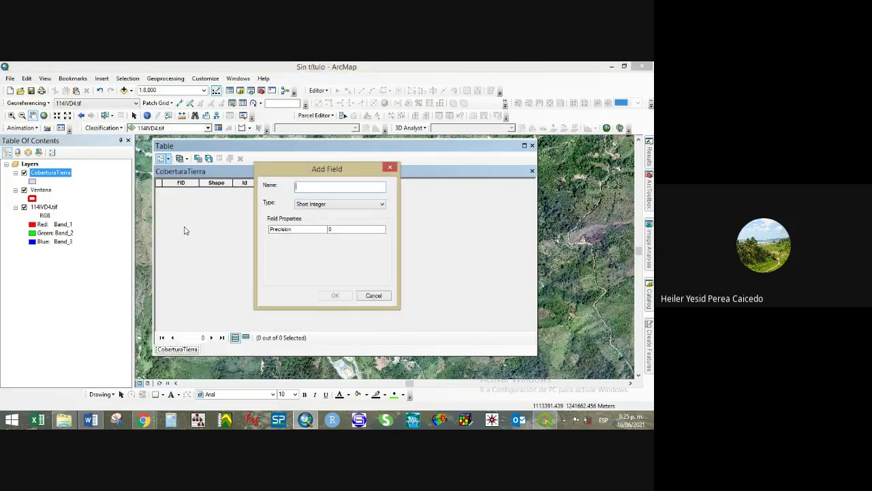
{"action": "type", "text": "Ni ve"}
{"action": "left_click", "coordinate": [326, 209]}
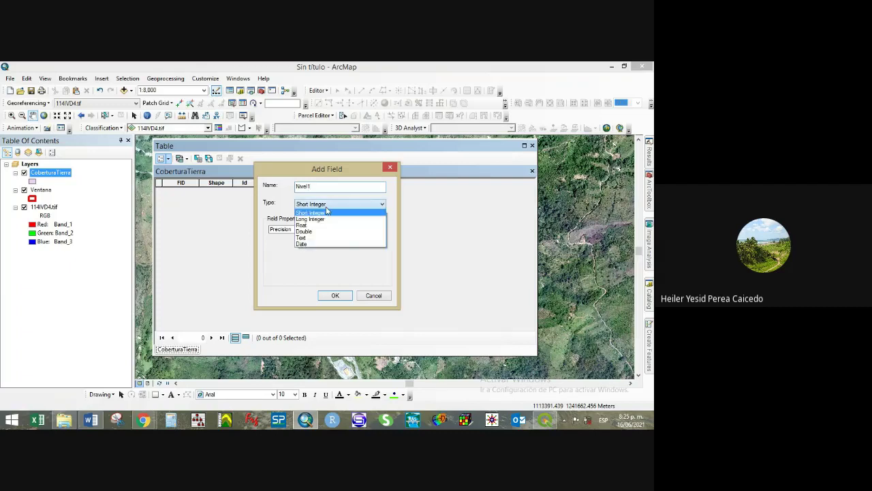
{"action": "left_click", "coordinate": [310, 239]}
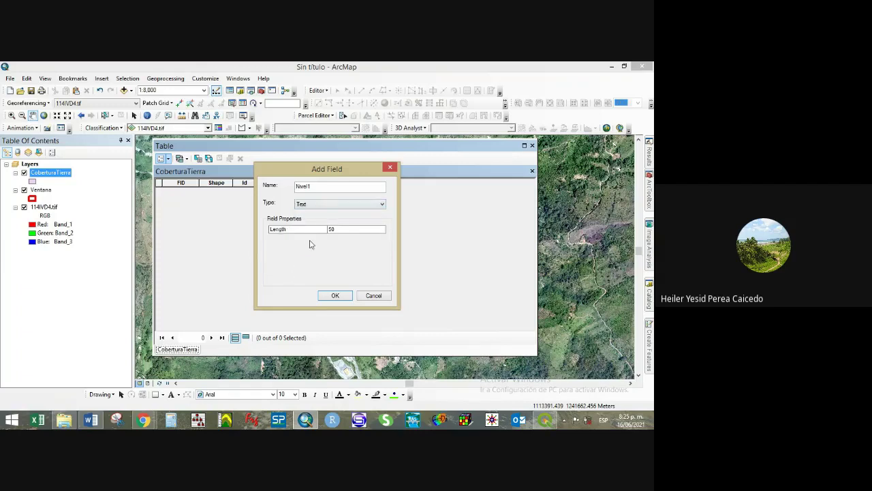
{"action": "left_click", "coordinate": [345, 233]}
{"action": "left_click", "coordinate": [335, 296]}
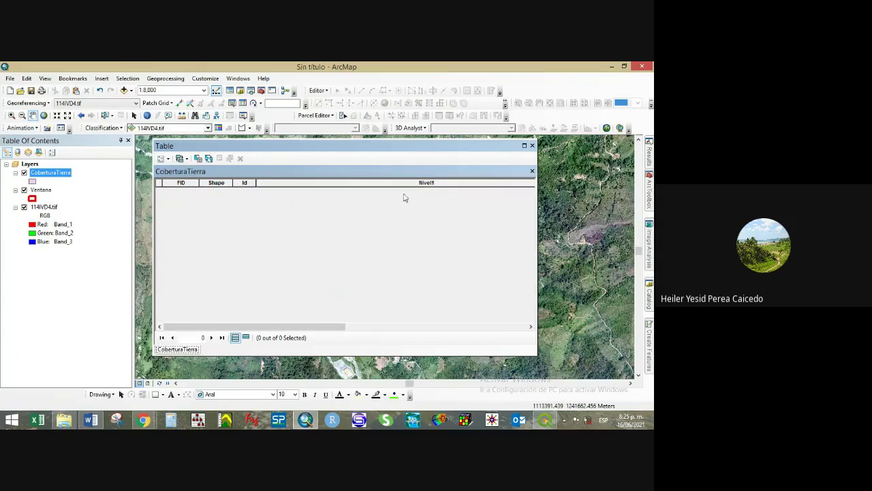
- Add a second text field, Nivel2, with length 100
{"action": "left_click", "coordinate": [168, 159]}
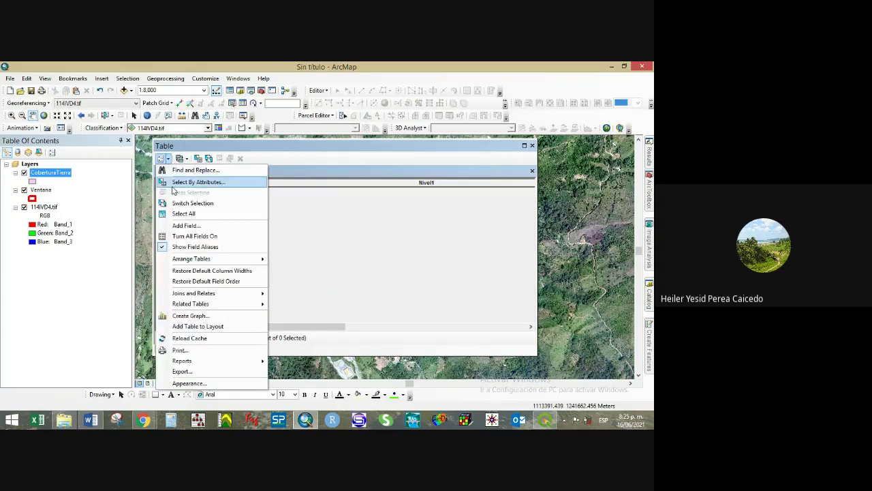
{"action": "left_click", "coordinate": [195, 229]}
{"action": "type", "text": "N"}
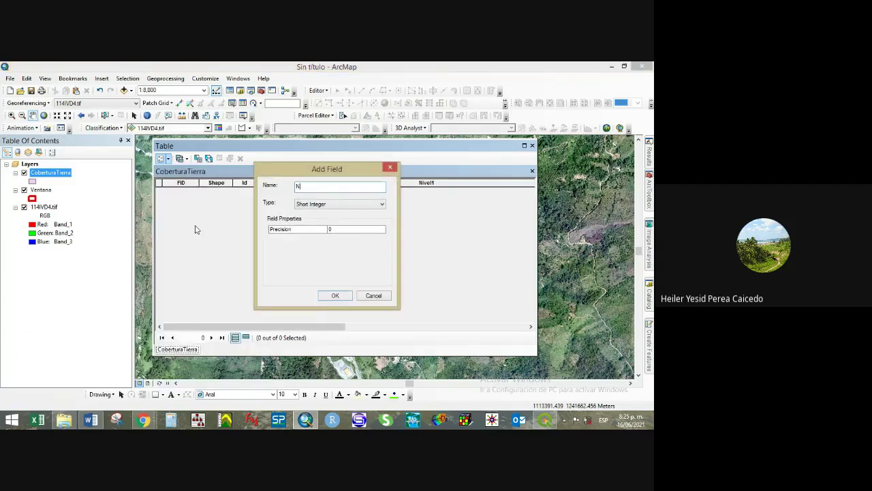
{"action": "type", "text": "ivel2"}
{"action": "left_click", "coordinate": [341, 205]}
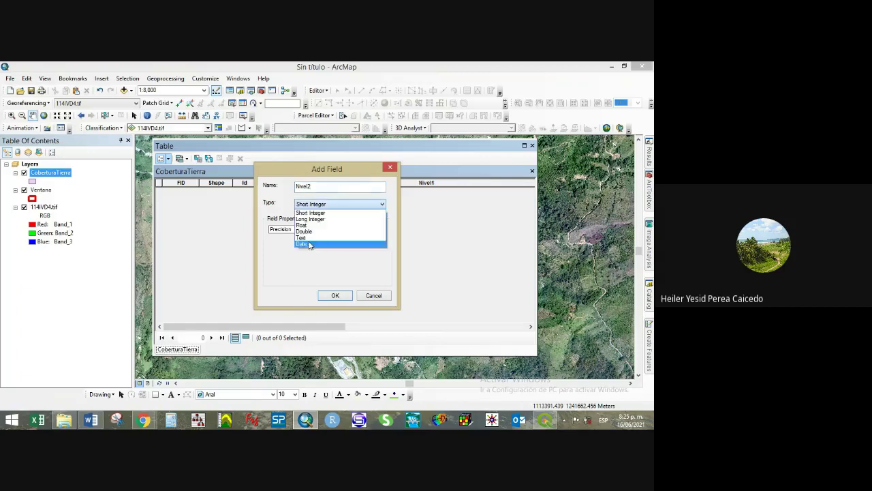
{"action": "left_click", "coordinate": [306, 237]}
{"action": "left_click", "coordinate": [338, 228]}
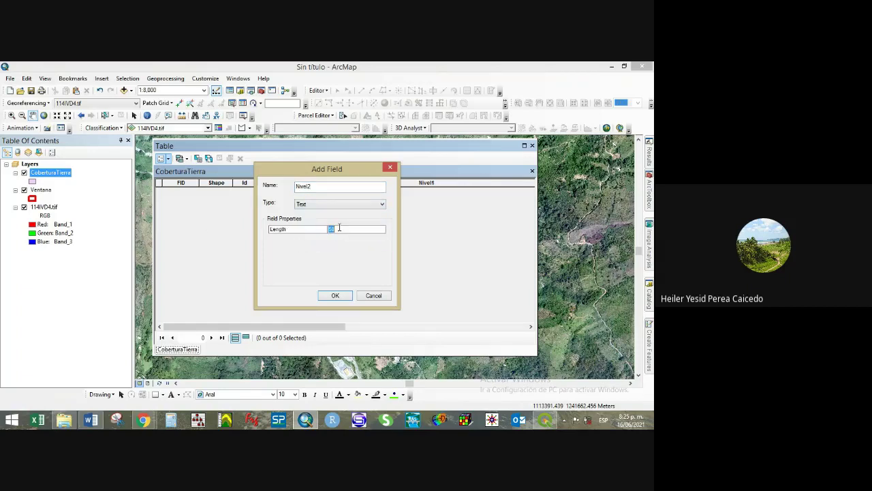
{"action": "type", "text": "100"}
{"action": "left_click", "coordinate": [342, 296]}
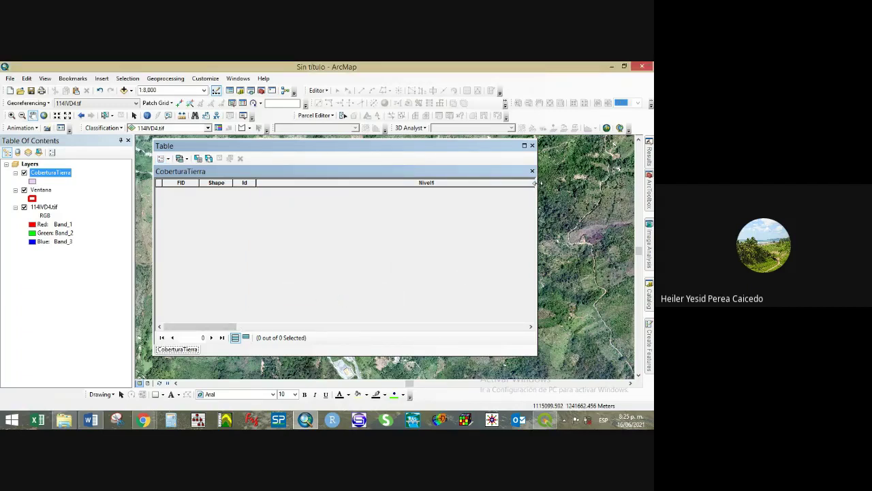
- Widen the table window and narrow the Nivel1 and Nivel2 columns
{"action": "left_click_drag", "start_coordinate": [536, 183], "coordinate": [651, 183]}
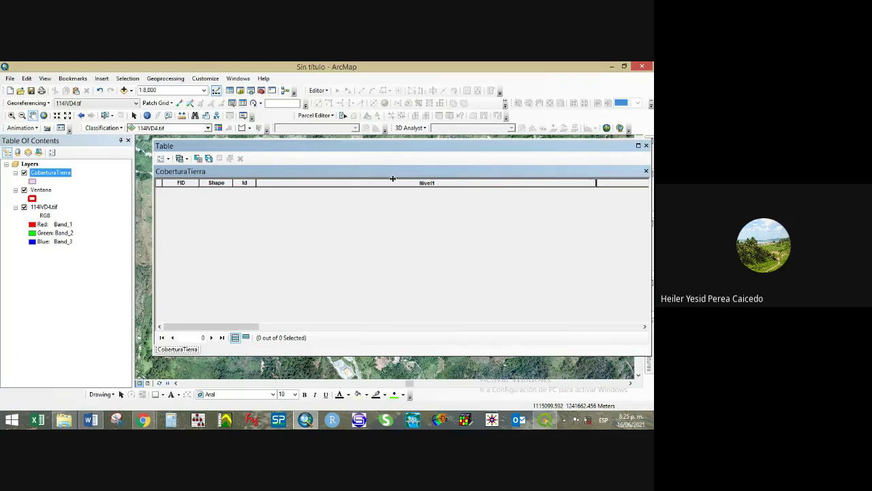
{"action": "left_click_drag", "start_coordinate": [303, 179], "coordinate": [303, 180]}
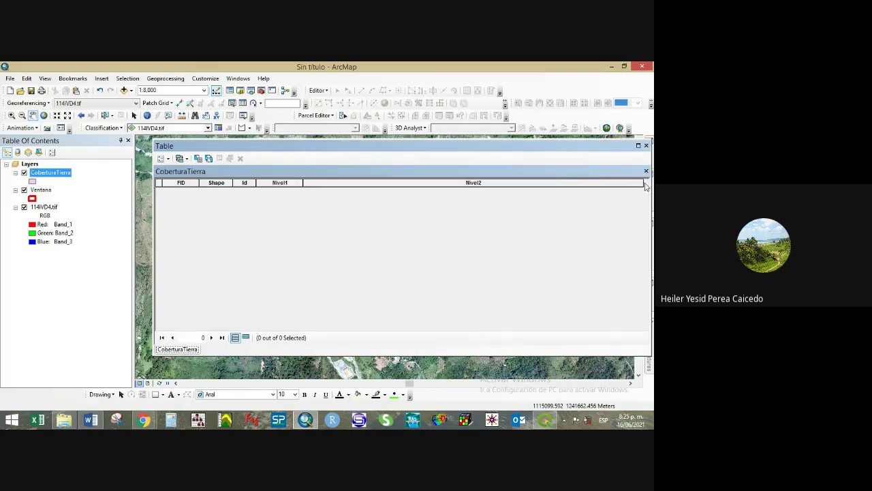
{"action": "left_click_drag", "start_coordinate": [645, 184], "coordinate": [342, 184]}
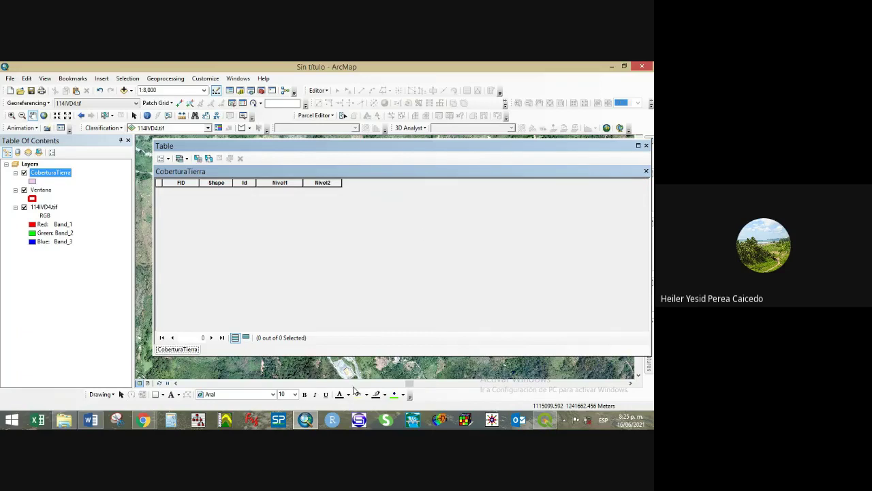
{"action": "left_click", "coordinate": [162, 158]}
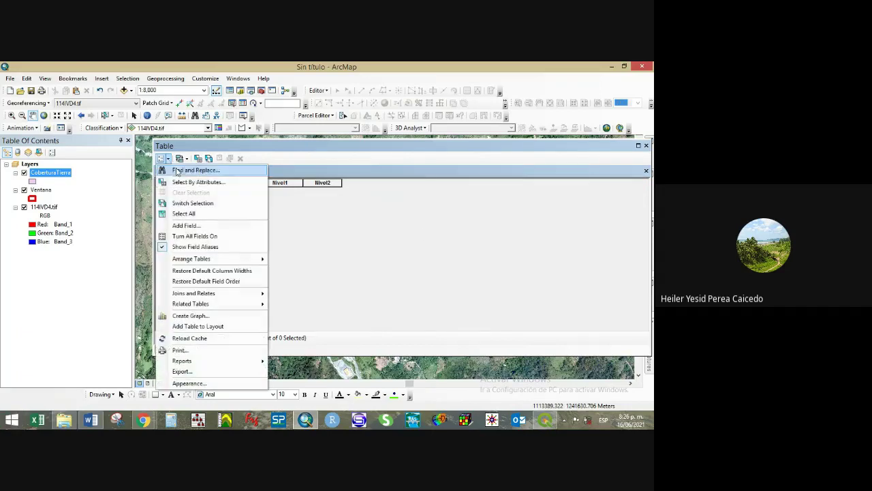
- Add a Nivel3 text field of length 50 and narrow its column to fit
{"action": "left_click", "coordinate": [196, 227]}
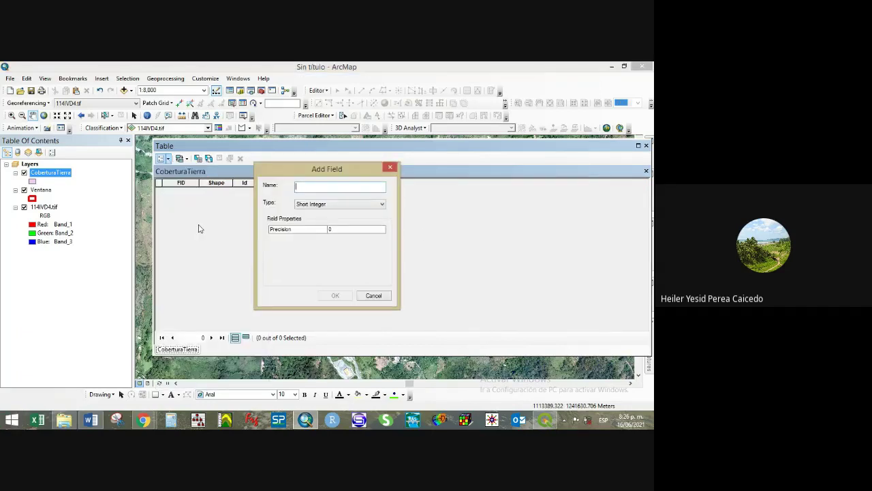
{"action": "type", "text": "Nivel3"}
{"action": "left_click", "coordinate": [302, 204]}
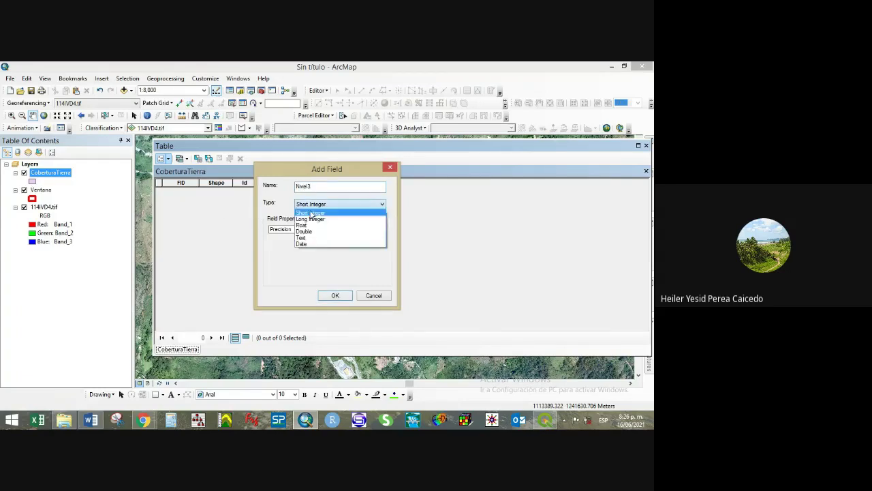
{"action": "left_click", "coordinate": [305, 239]}
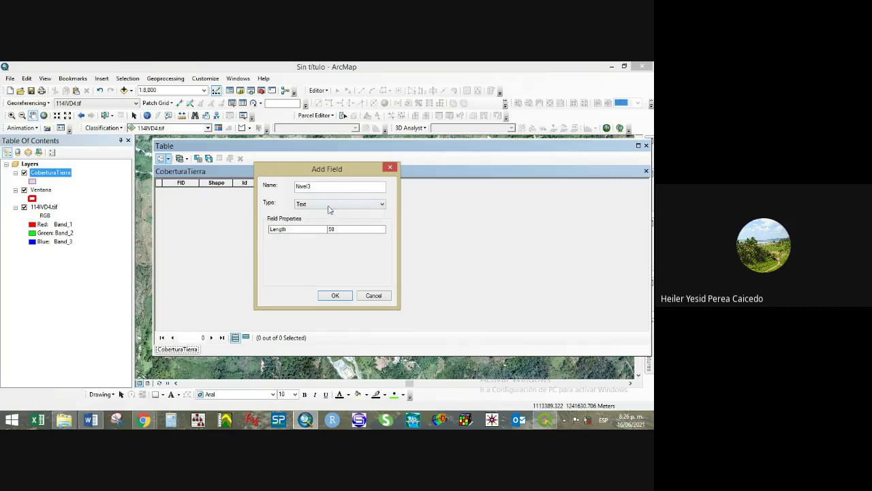
{"action": "left_click", "coordinate": [336, 229]}
{"action": "left_click", "coordinate": [336, 296]}
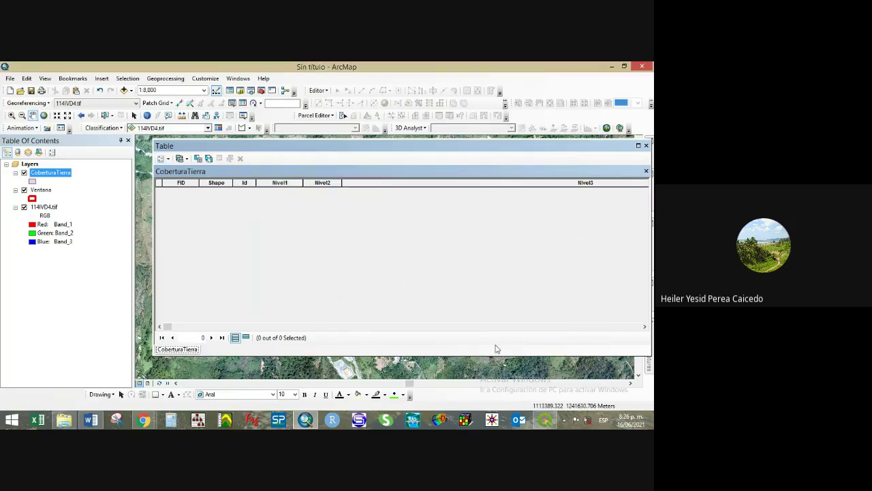
{"action": "left_click_drag", "start_coordinate": [173, 330], "coordinate": [647, 344]}
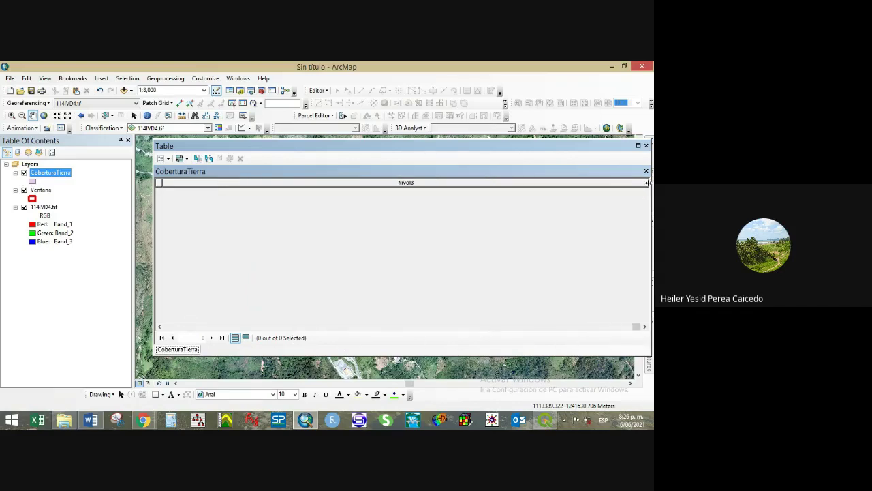
{"action": "left_click_drag", "start_coordinate": [648, 183], "coordinate": [226, 193]}
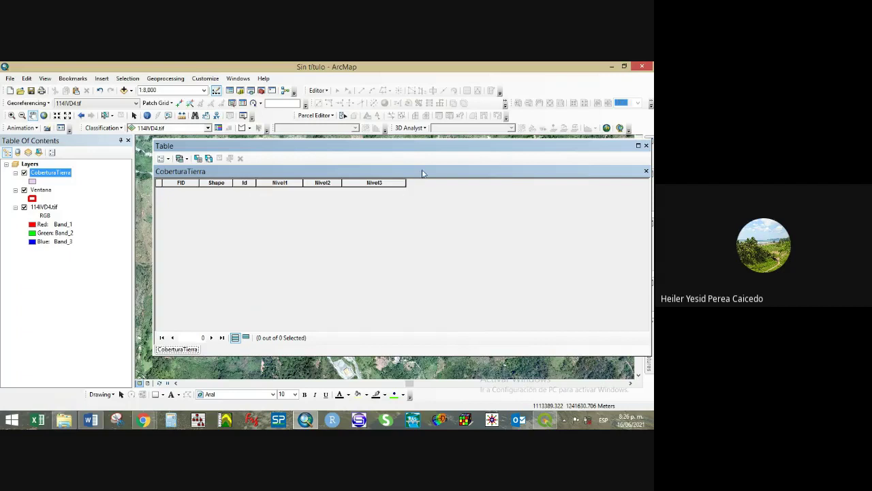
{"action": "left_click_drag", "start_coordinate": [407, 183], "coordinate": [378, 184]}
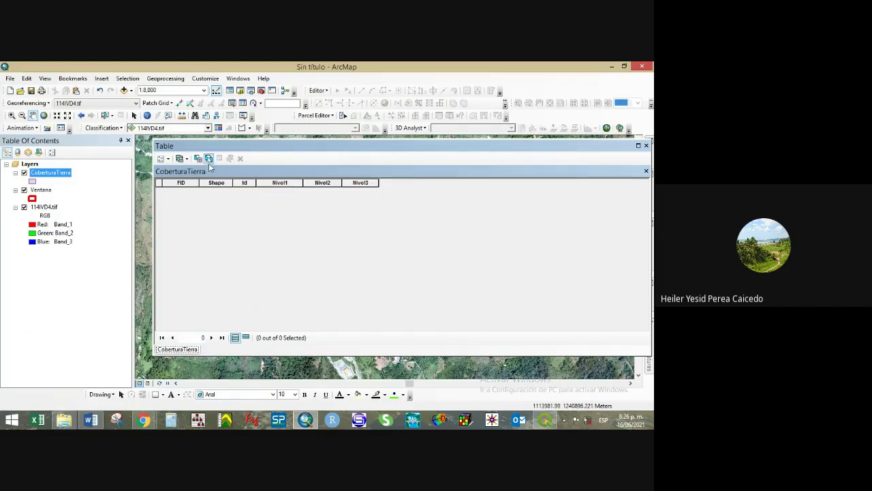
- Add a Double field named Area, narrow its column, and switch to QGIS
{"action": "left_click", "coordinate": [169, 158]}
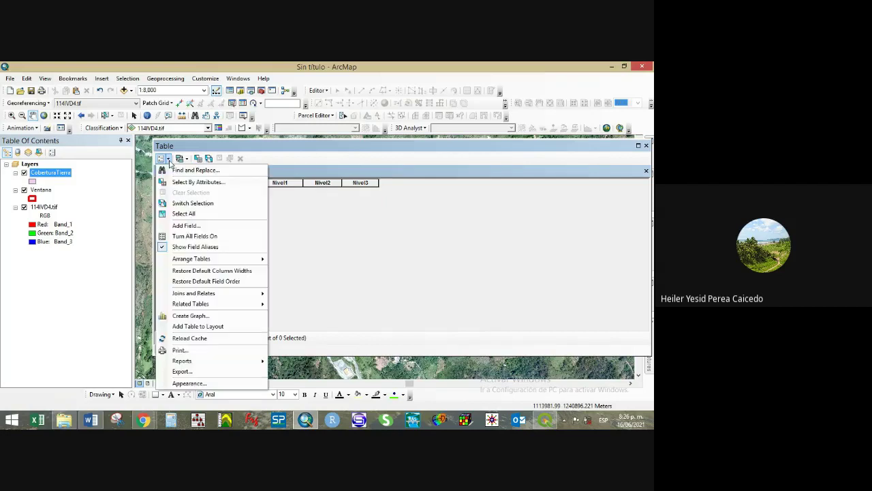
{"action": "left_click", "coordinate": [186, 225]}
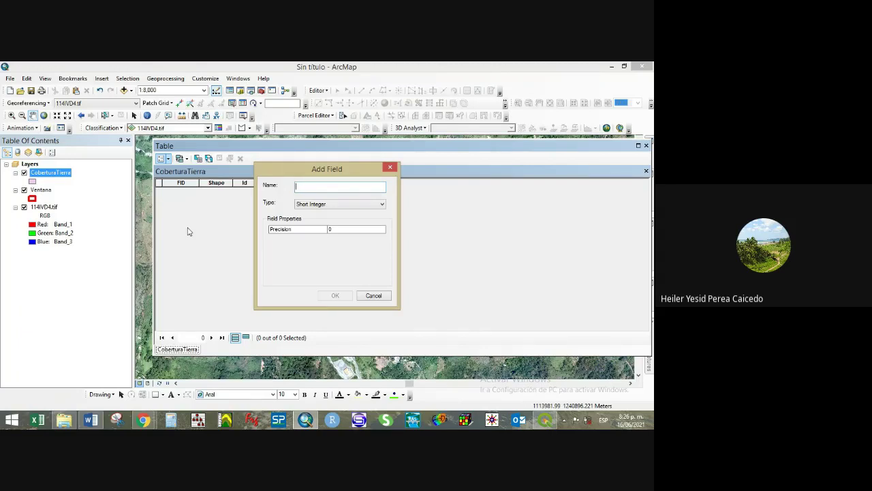
{"action": "type", "text": "Area"}
{"action": "left_click", "coordinate": [318, 206]}
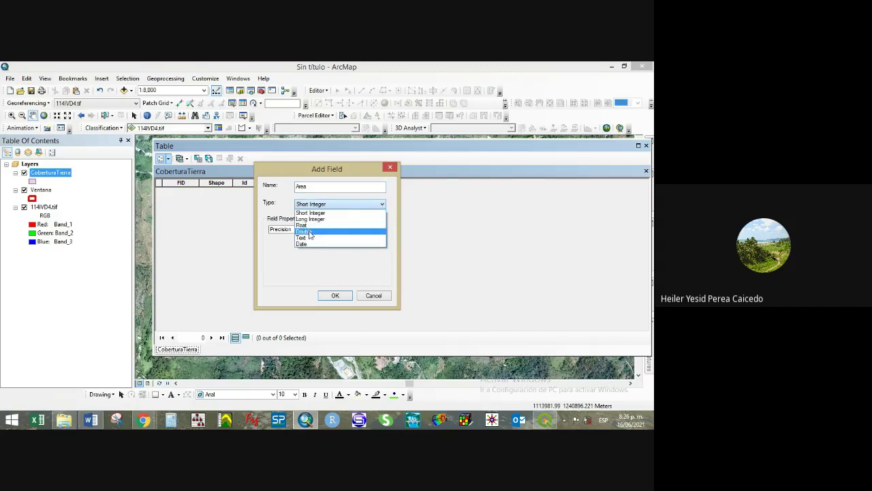
{"action": "left_click", "coordinate": [310, 232]}
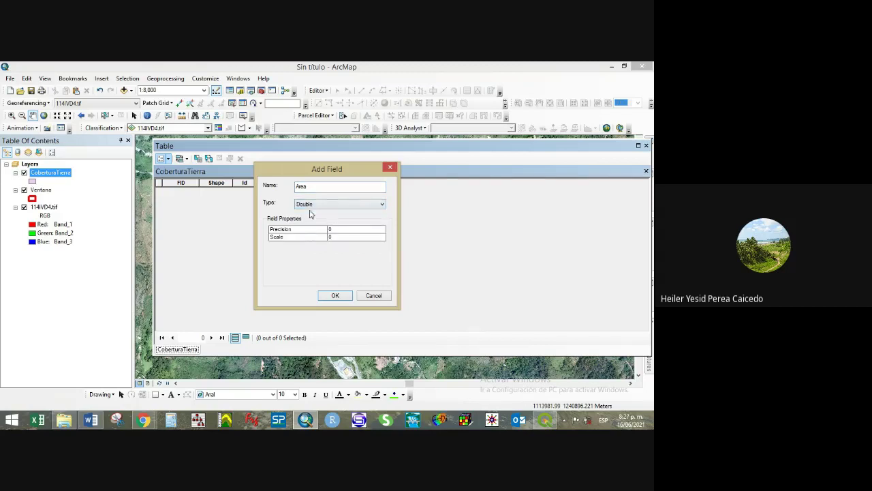
{"action": "left_click", "coordinate": [337, 295]}
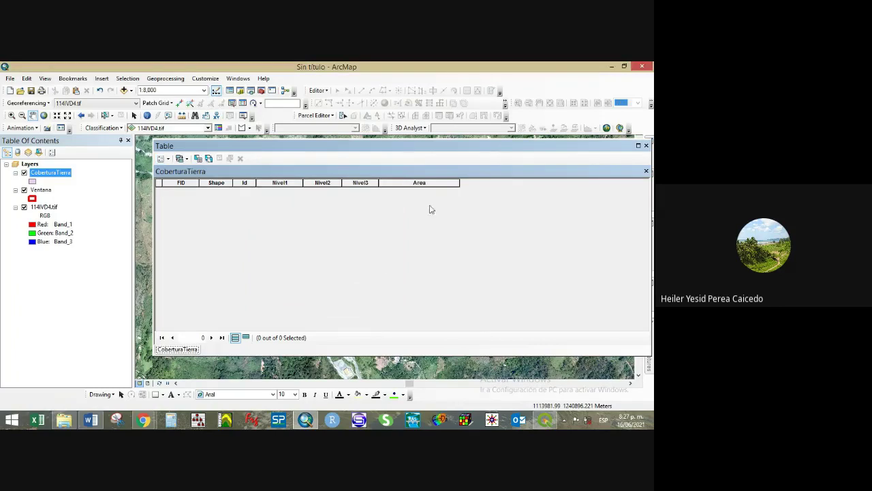
{"action": "left_click_drag", "start_coordinate": [458, 182], "coordinate": [413, 183]}
{"action": "left_click", "coordinate": [544, 420]}
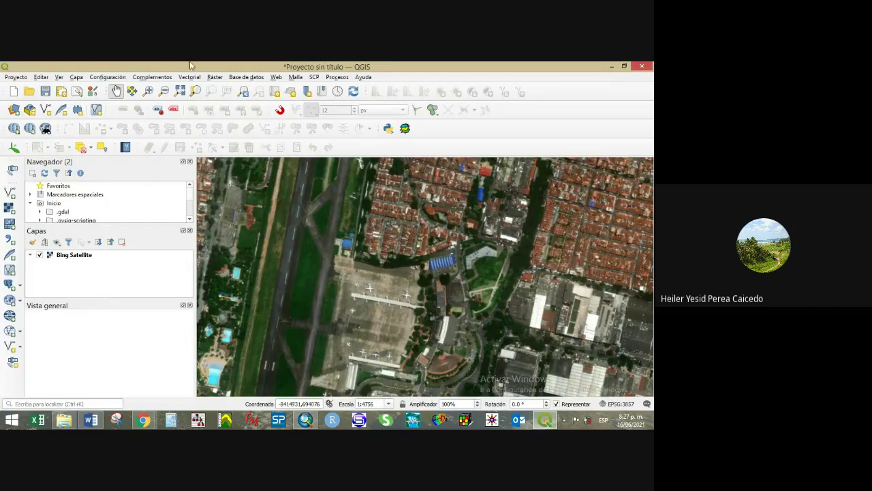
- Launch Capa > Crear capa > Nueva capa de archivo shape to begin a new shapefile layer
{"action": "left_click", "coordinate": [75, 77]}
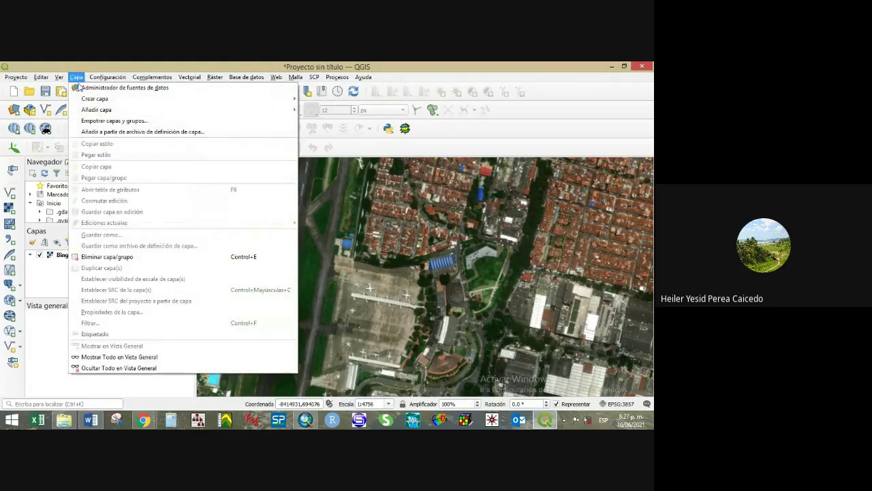
{"action": "mouse_move", "coordinate": [103, 101]}
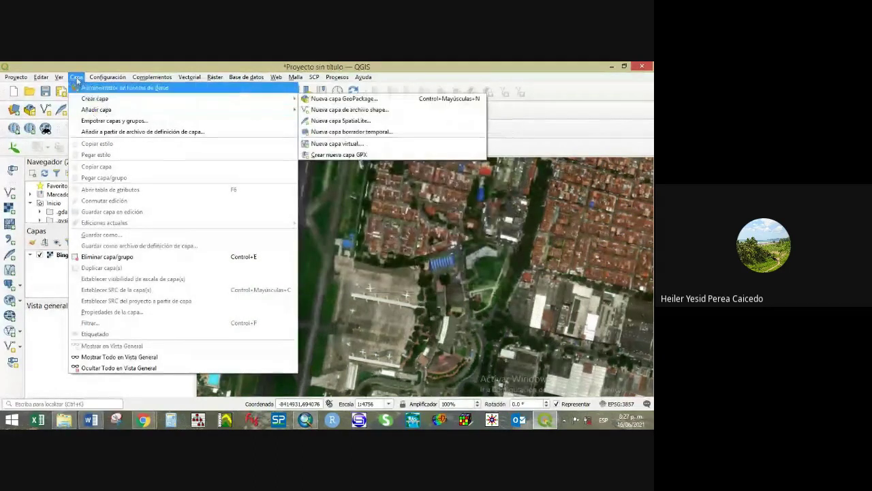
{"action": "left_click", "coordinate": [346, 115]}
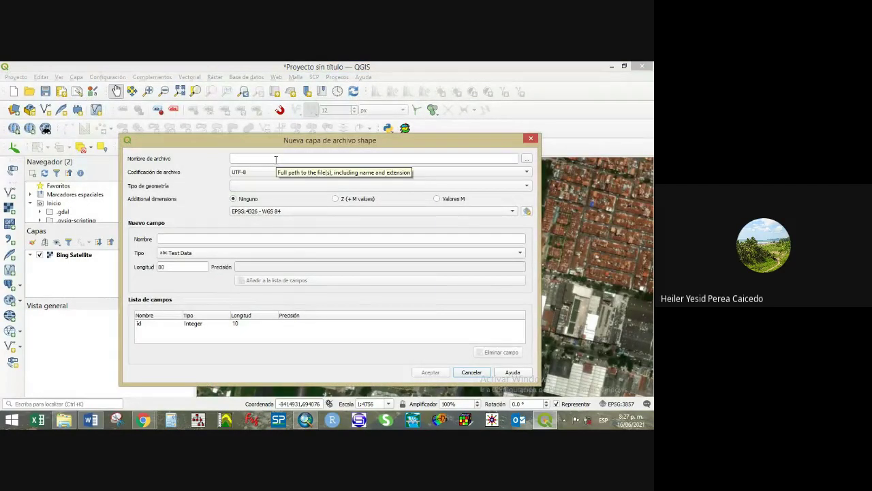
- Name the layer CoberturaTierra and set its CRS to EPSG:3115 MAGNA-SIRGAS / Colombia West zone
{"action": "left_click", "coordinate": [303, 162]}
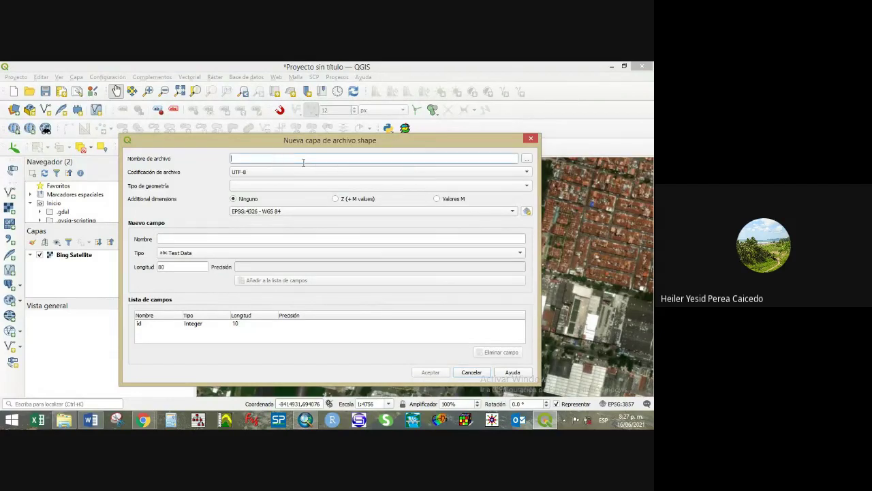
{"action": "type", "text": "Cobertur"}
{"action": "left_click", "coordinate": [526, 212]}
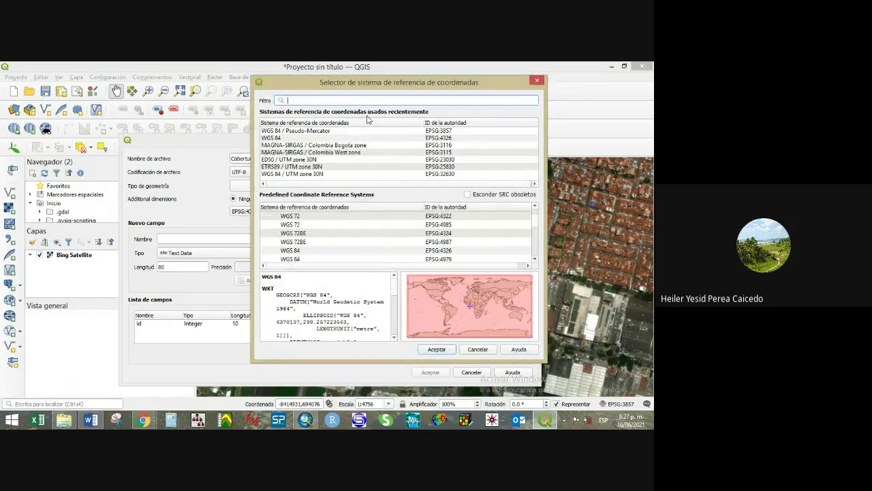
{"action": "type", "text": "3115"}
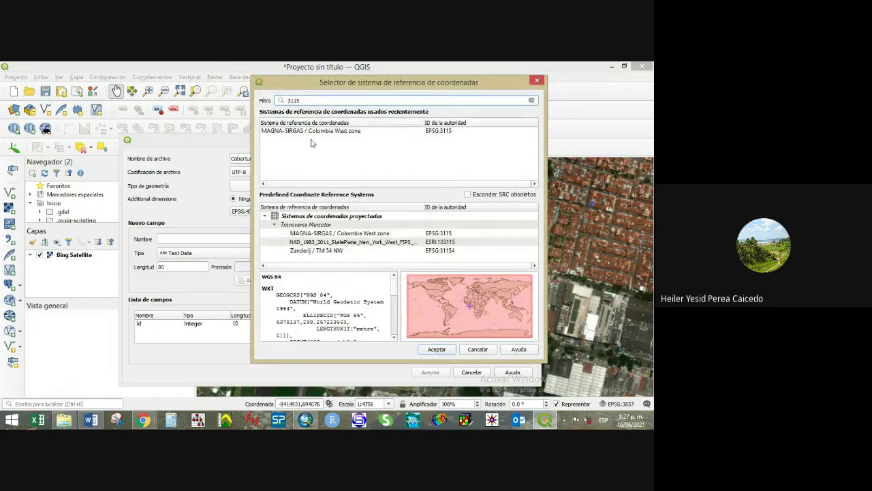
{"action": "left_click", "coordinate": [311, 131]}
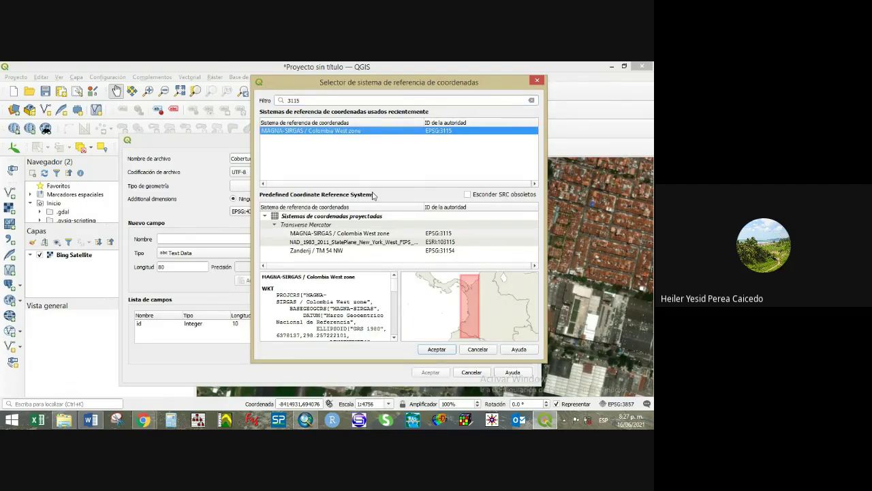
{"action": "left_click", "coordinate": [313, 100]}
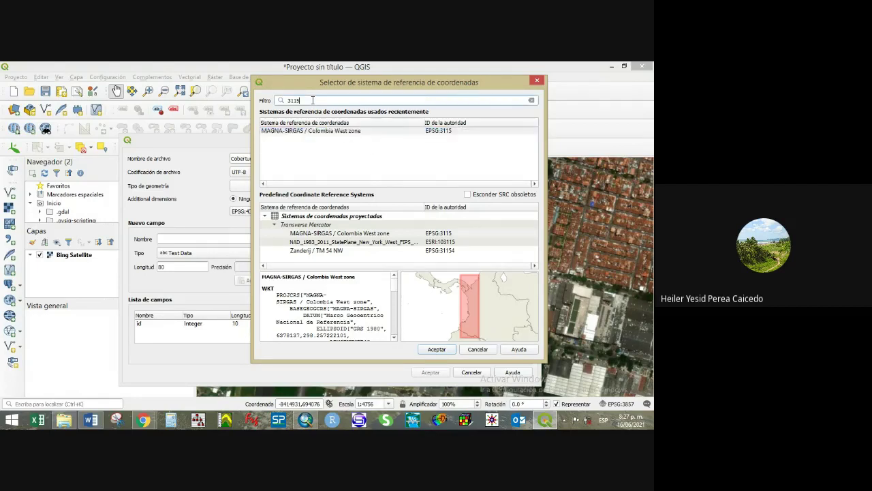
{"action": "key", "text": "BackSpace"}
{"action": "type", "text": "6"}
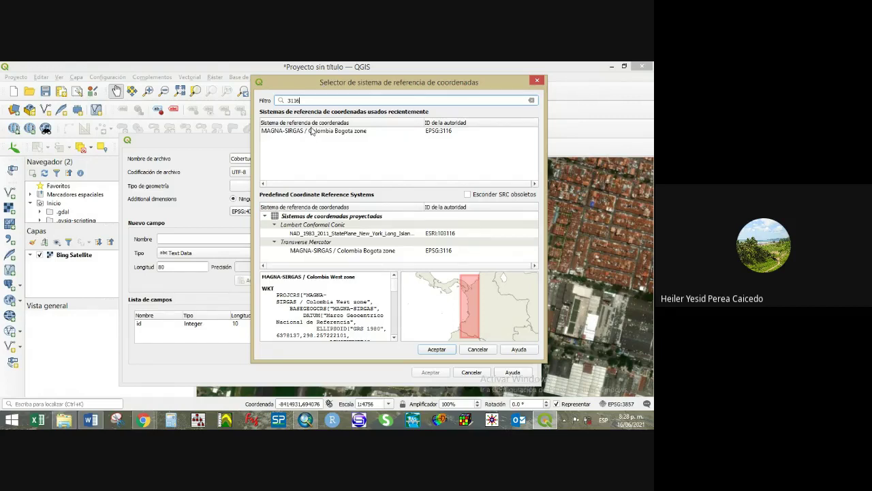
{"action": "key", "text": "BackSpace"}
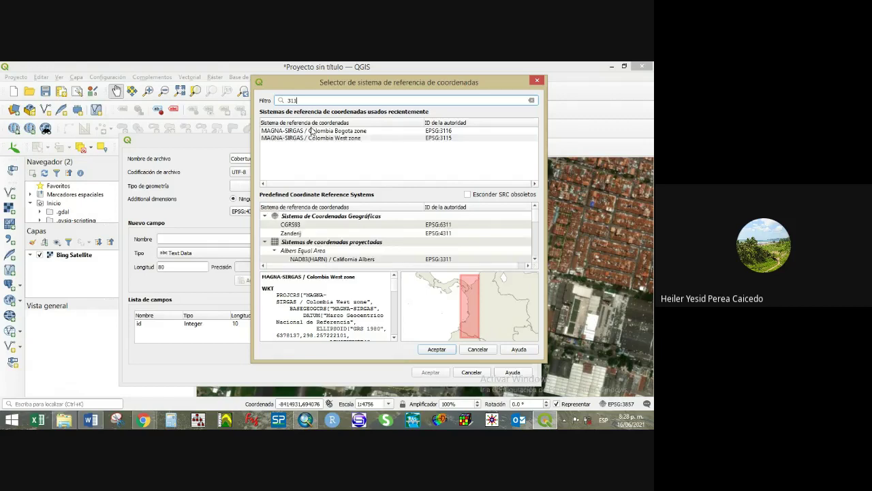
{"action": "type", "text": "5"}
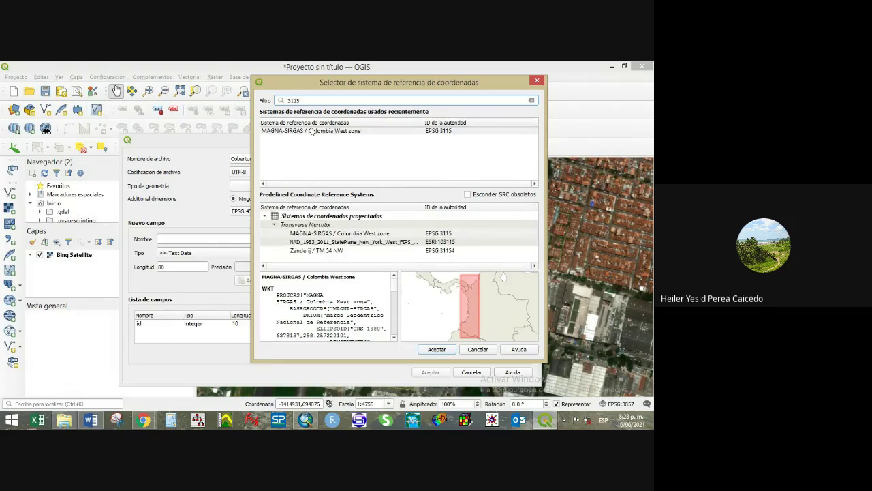
{"action": "double_click", "coordinate": [313, 131]}
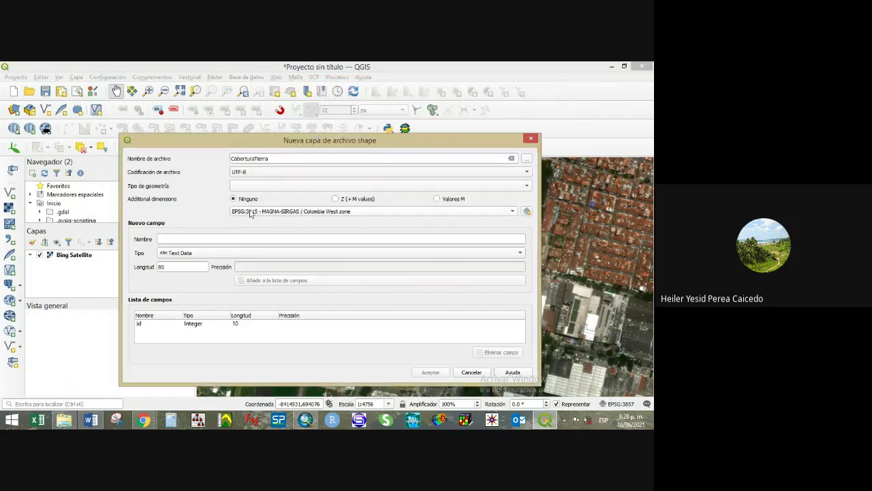
- Add a text field Nivel1 with length 100 to the fields list
{"action": "left_click", "coordinate": [188, 237]}
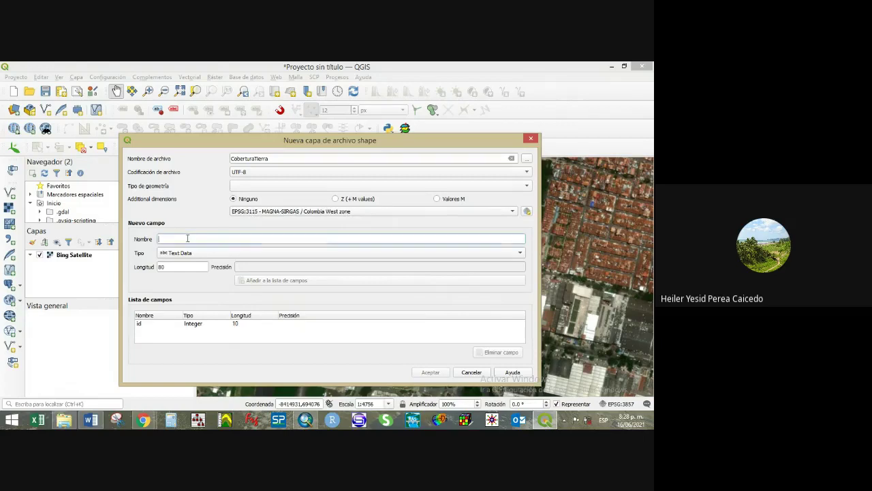
{"action": "type", "text": "Nivel1"}
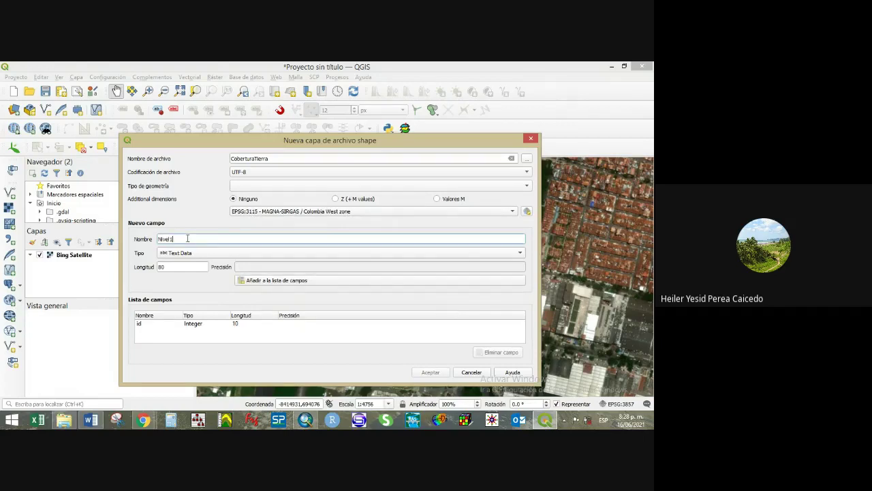
{"action": "left_click", "coordinate": [183, 255]}
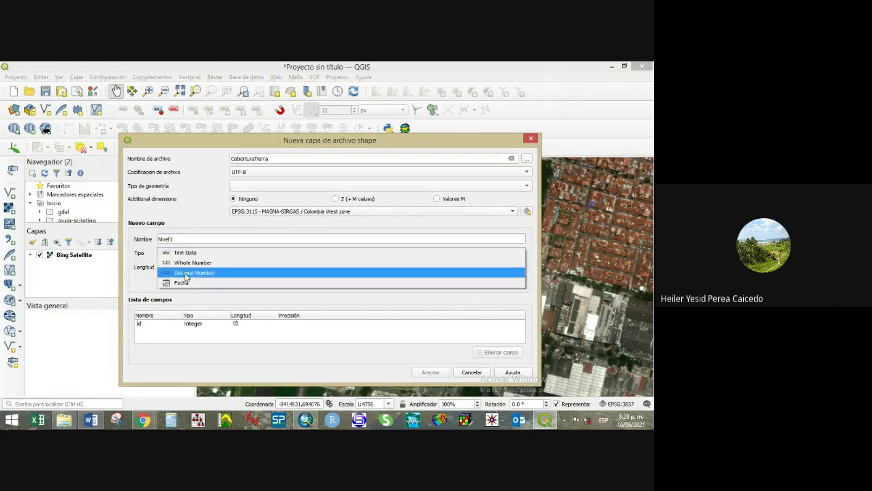
{"action": "left_click", "coordinate": [186, 254]}
{"action": "left_click", "coordinate": [179, 266]}
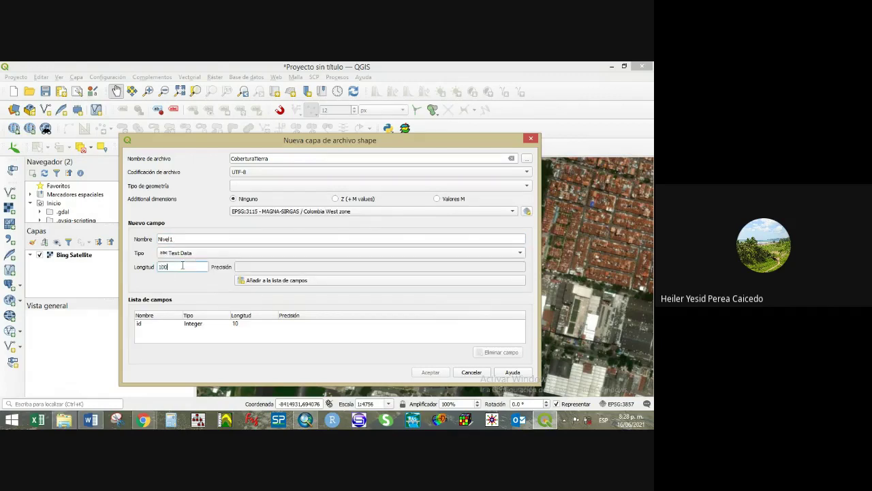
{"action": "left_click", "coordinate": [284, 282]}
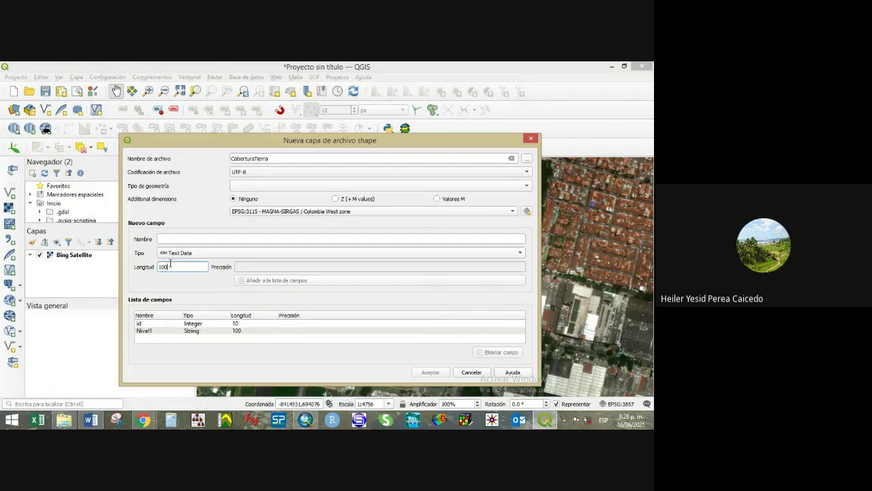
- Add text fields Nivel2 and Nivel3, also length 100
{"action": "left_click", "coordinate": [168, 239]}
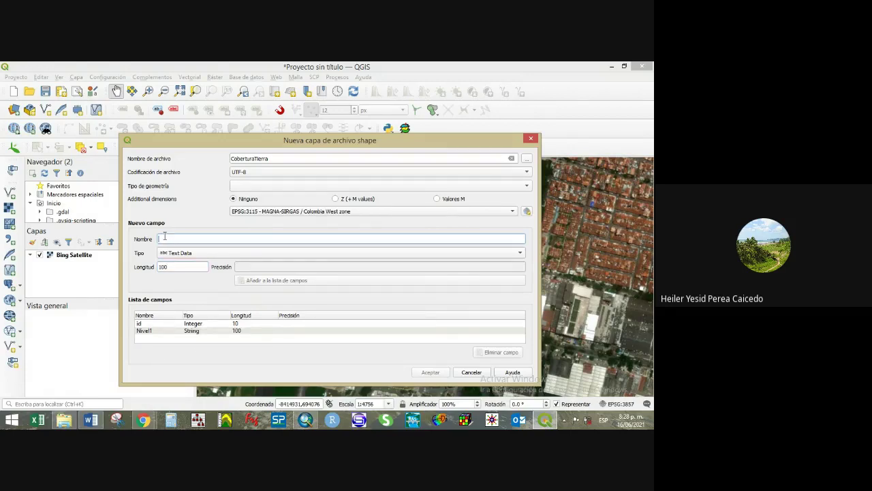
{"action": "type", "text": "Nive"}
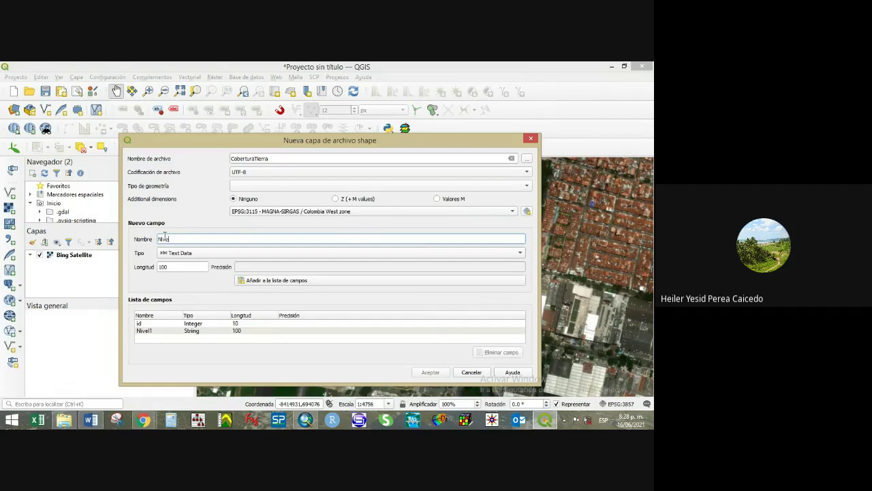
{"action": "type", "text": "l2"}
{"action": "left_click", "coordinate": [263, 281]}
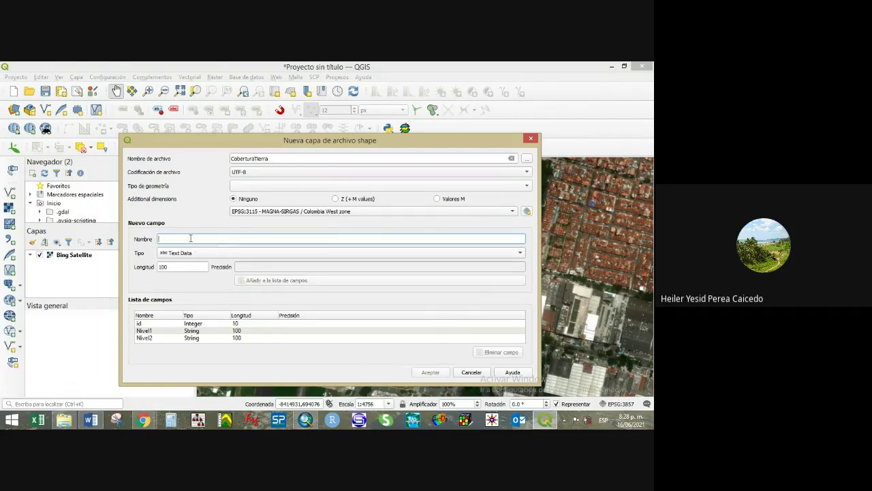
{"action": "type", "text": "Nivel3"}
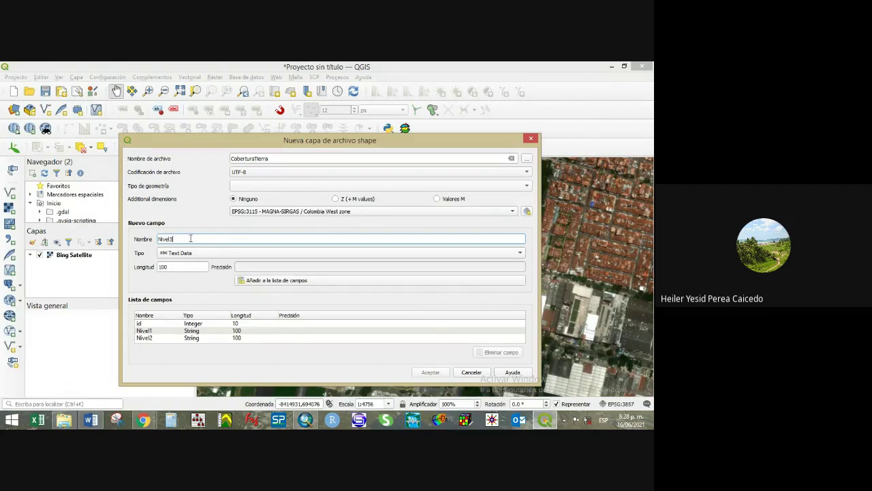
{"action": "left_click", "coordinate": [261, 282]}
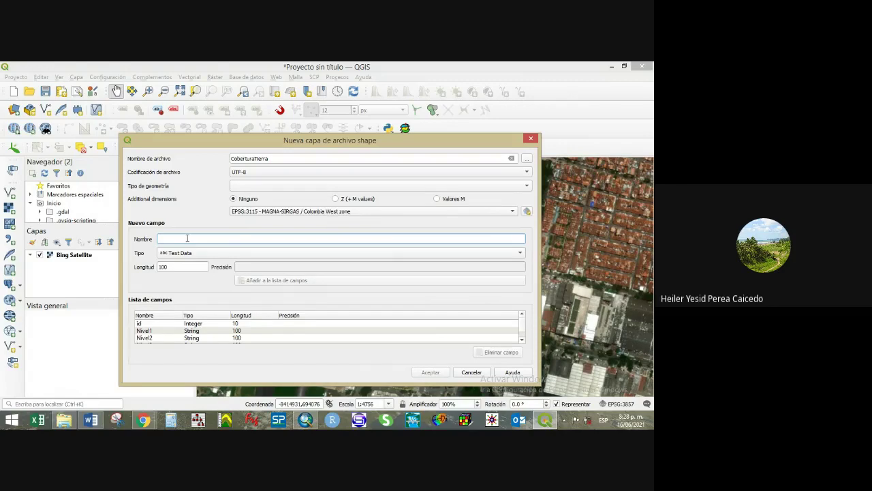
{"action": "type", "text": "Area"}
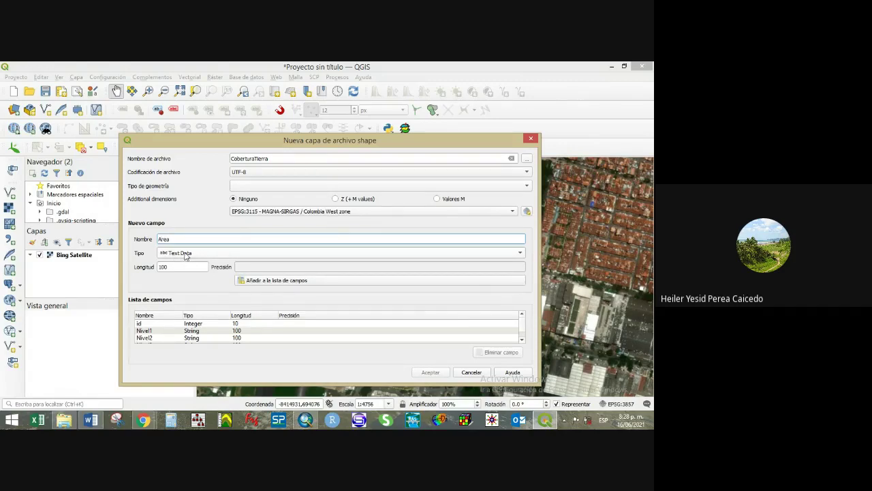
- Add Area as a decimal number field with length 10 and precision 2
{"action": "left_click", "coordinate": [185, 254]}
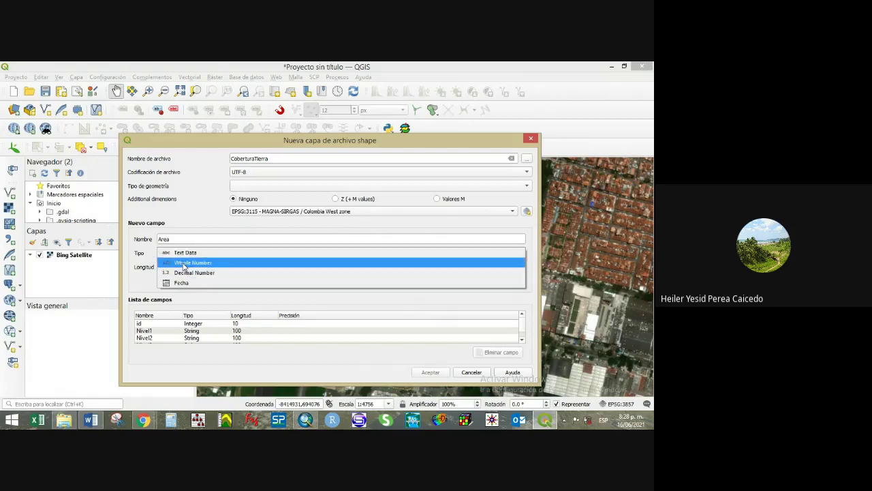
{"action": "left_click", "coordinate": [184, 265]}
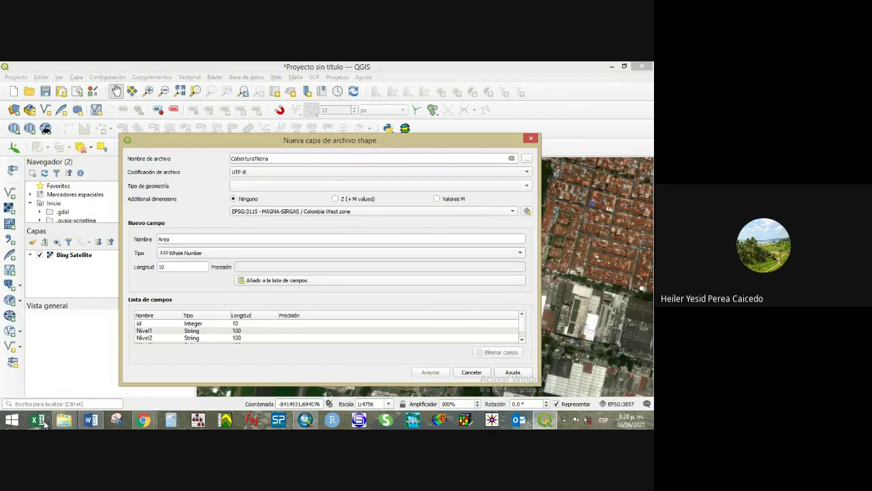
{"action": "mouse_move", "coordinate": [64, 419]}
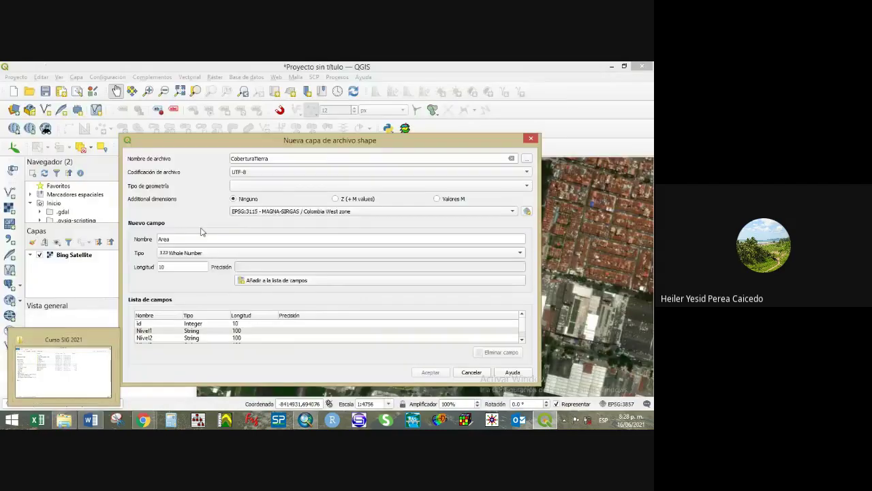
{"action": "left_click", "coordinate": [203, 253]}
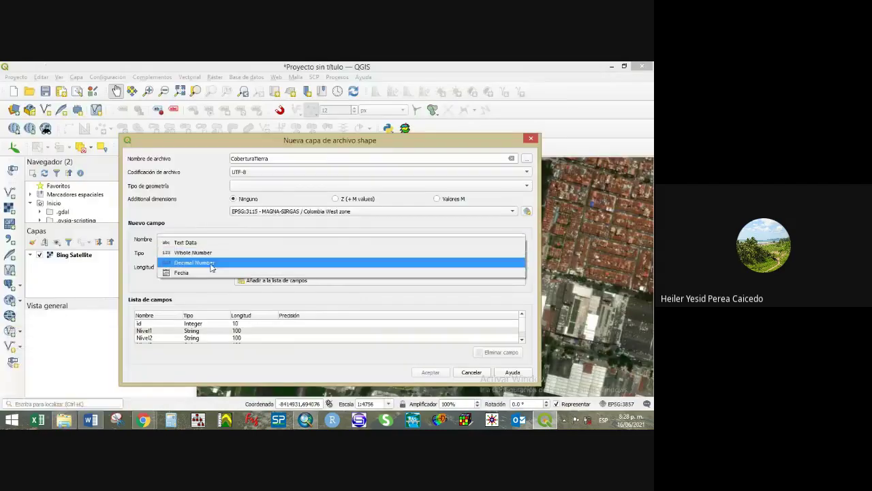
{"action": "left_click", "coordinate": [184, 264]}
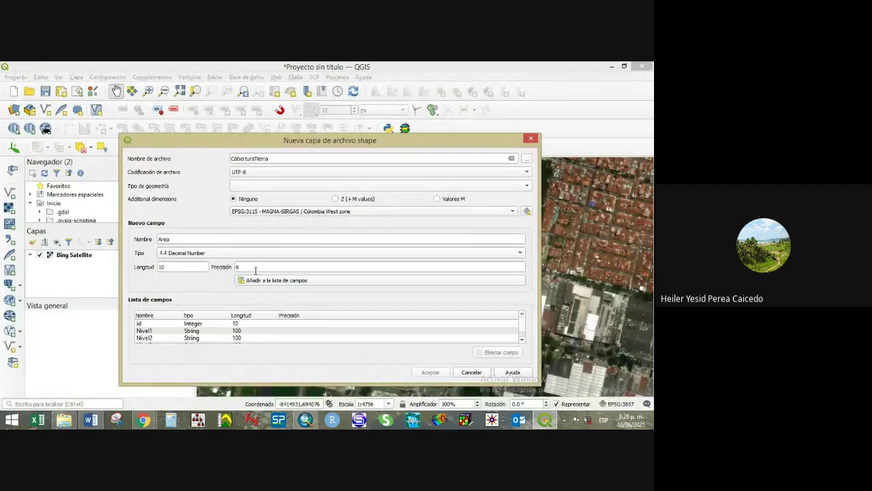
{"action": "left_click", "coordinate": [253, 265]}
{"action": "key", "text": "BackSpace"}
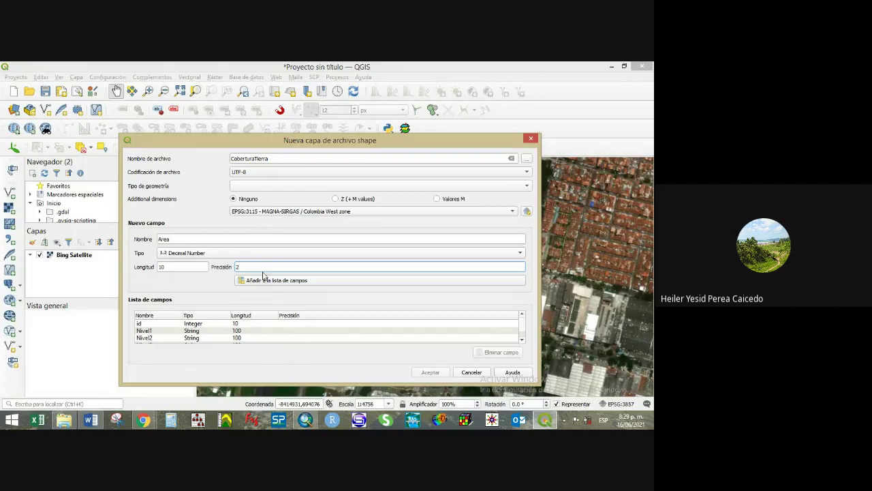
{"action": "left_click", "coordinate": [263, 280]}
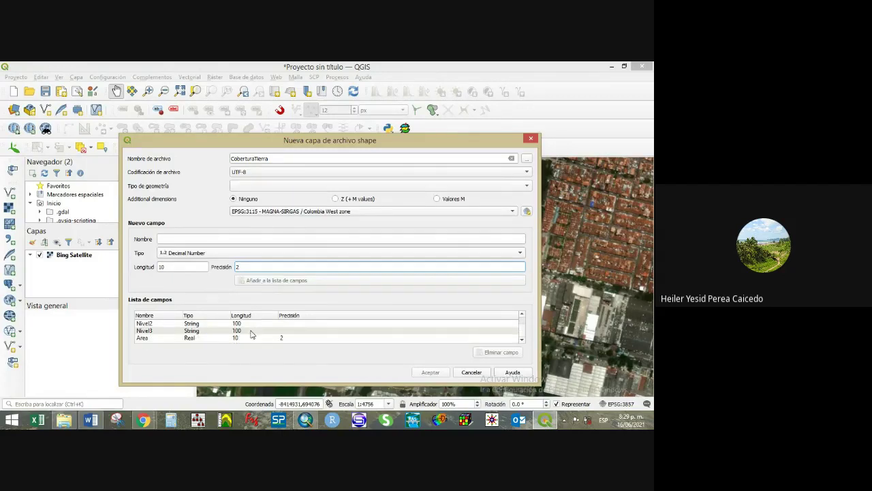
- Review the fields list, select Area, and move the dialog slightly upward
{"action": "scroll", "coordinate": [252, 334], "scroll_direction": "up", "scroll_amount": 1}
{"action": "scroll", "coordinate": [246, 347], "scroll_direction": "down", "scroll_amount": 1}
{"action": "left_click", "coordinate": [192, 240]}
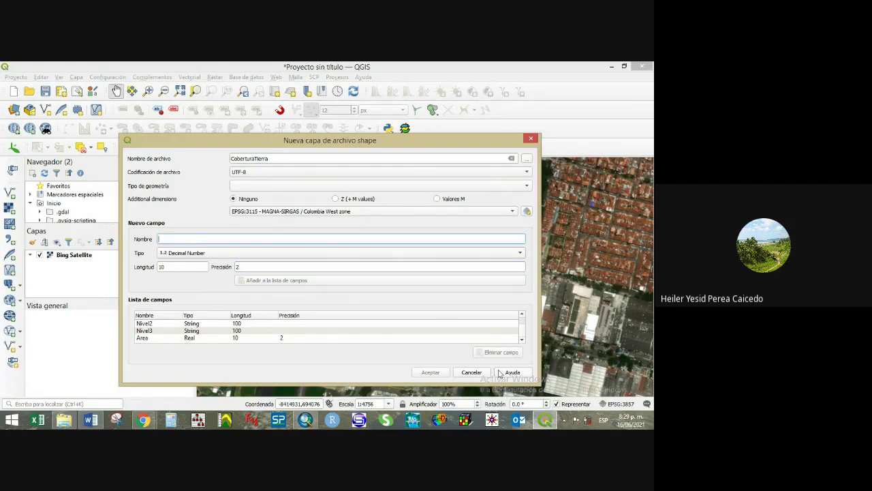
{"action": "left_click", "coordinate": [157, 324]}
{"action": "left_click", "coordinate": [150, 337]}
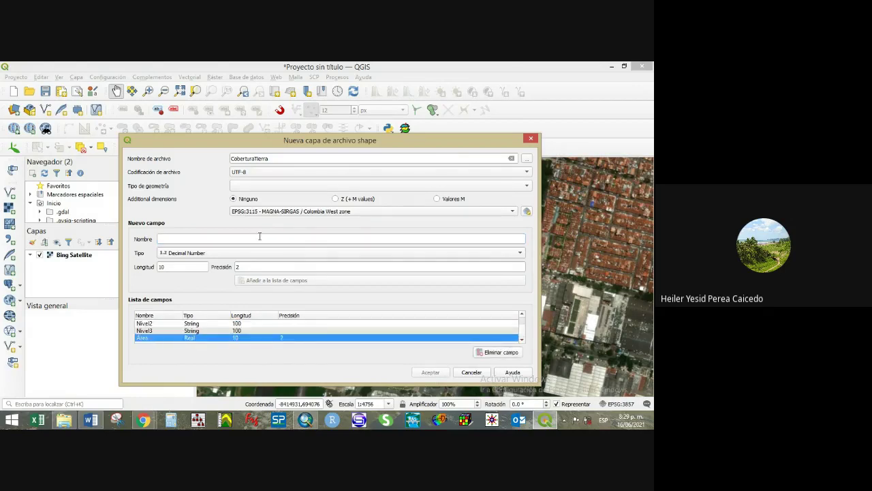
{"action": "left_click_drag", "start_coordinate": [357, 143], "coordinate": [353, 120]}
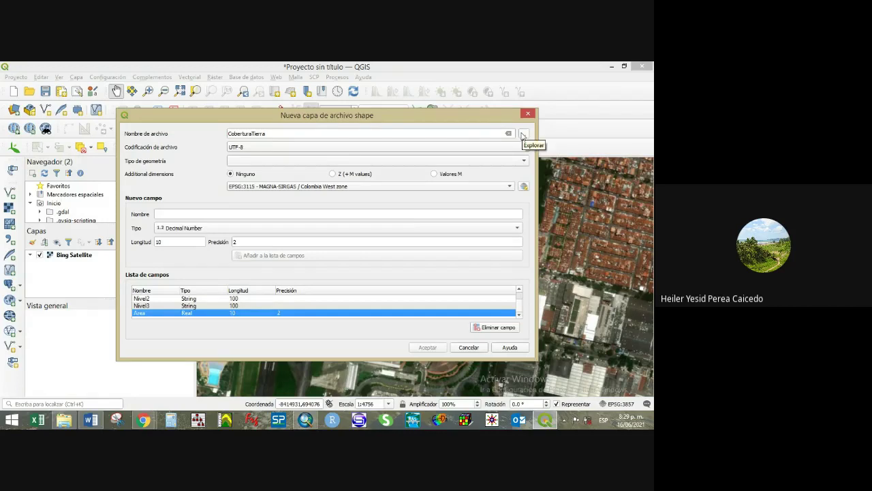
- Set the geometry type to Polygon and create the CoberturaTierra layer
{"action": "left_click", "coordinate": [343, 160]}
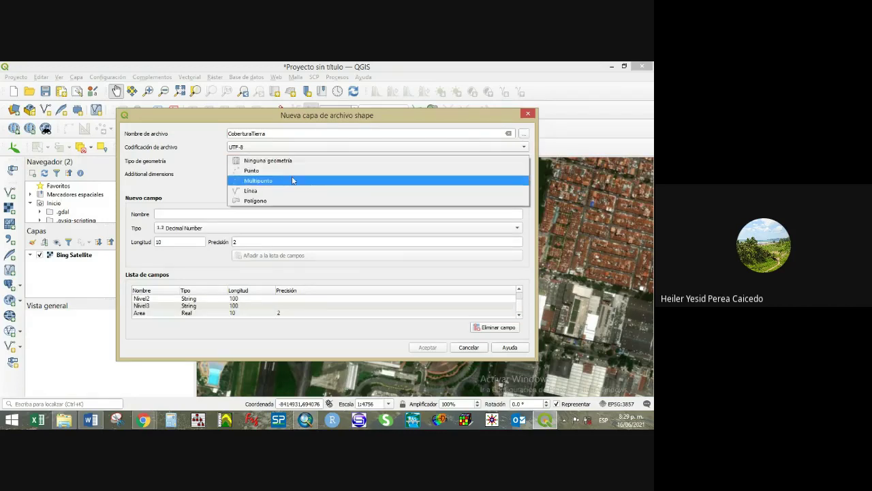
{"action": "left_click", "coordinate": [265, 201]}
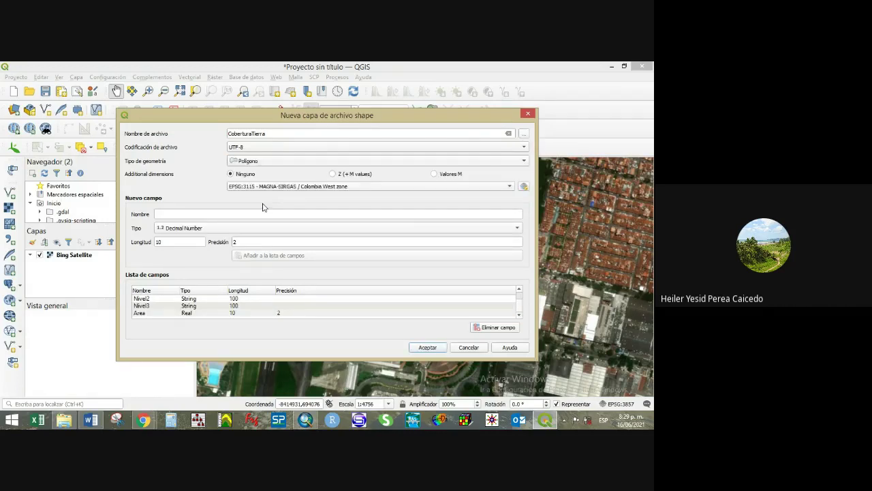
{"action": "left_click", "coordinate": [429, 349]}
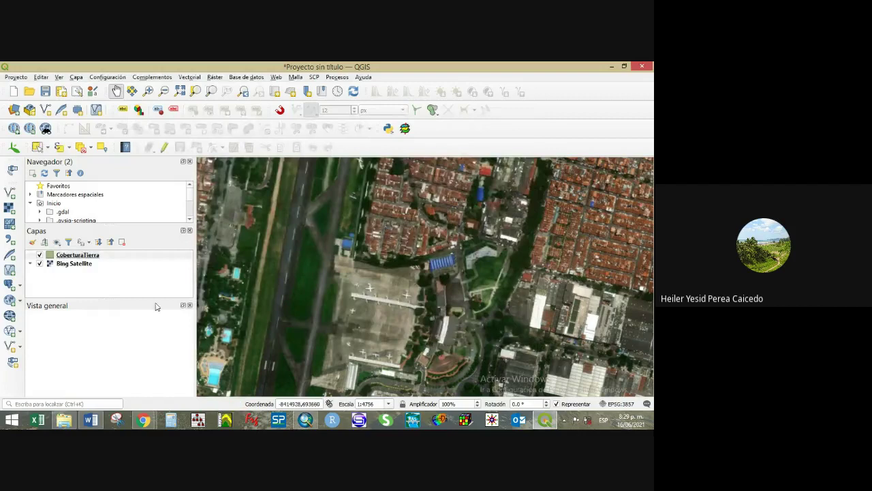
- Inspect and sort the empty CoberturaTierra attribute table in QGIS, then return to ArcMap
{"action": "right_click", "coordinate": [74, 255]}
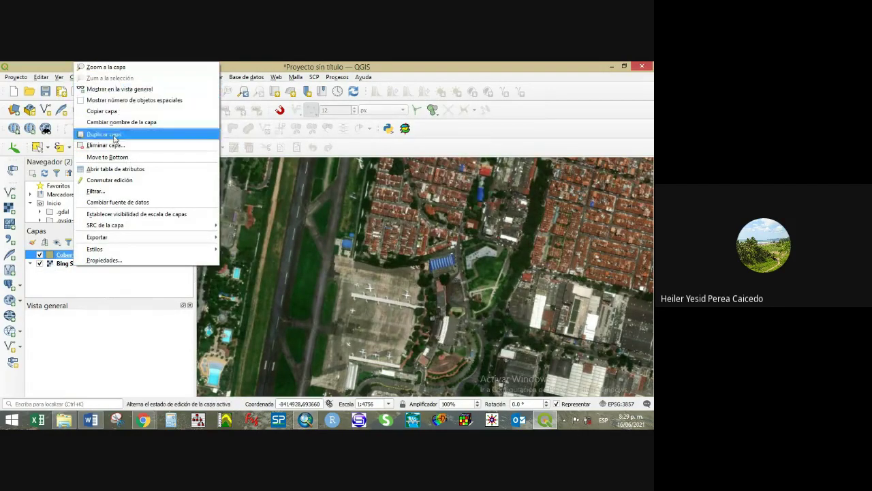
{"action": "left_click", "coordinate": [111, 172]}
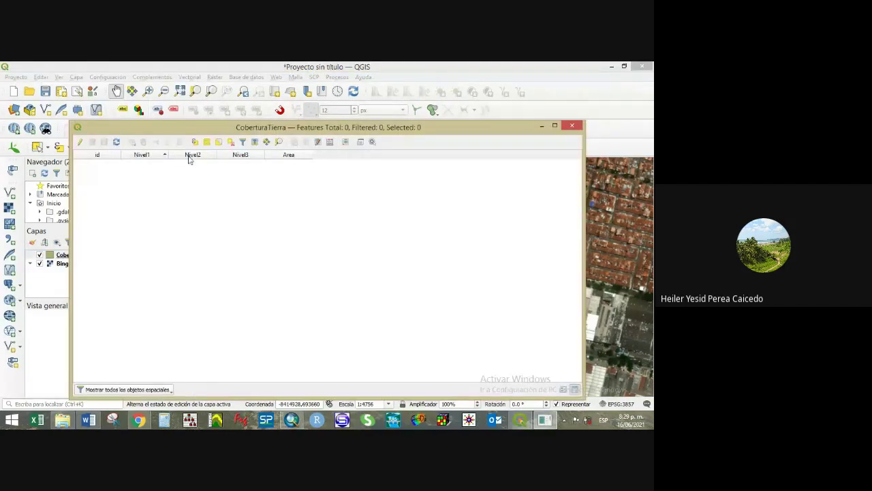
{"action": "left_click", "coordinate": [191, 155]}
{"action": "left_click", "coordinate": [240, 154]}
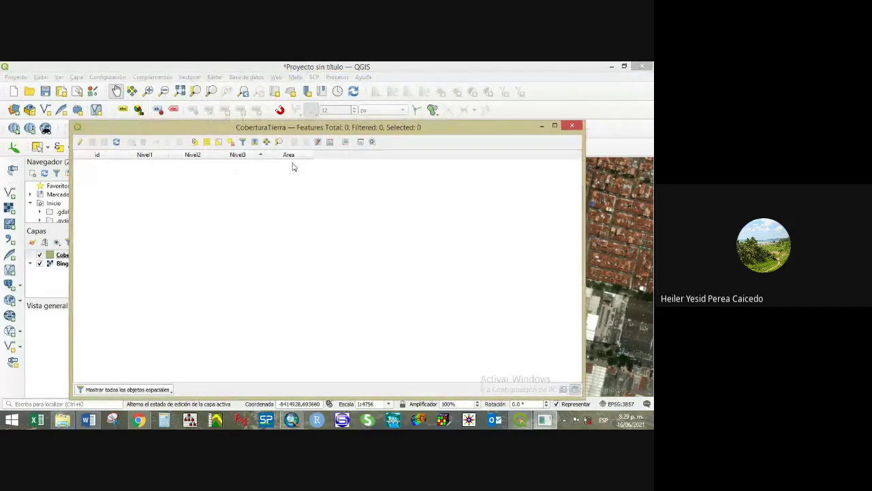
{"action": "left_click", "coordinate": [574, 126]}
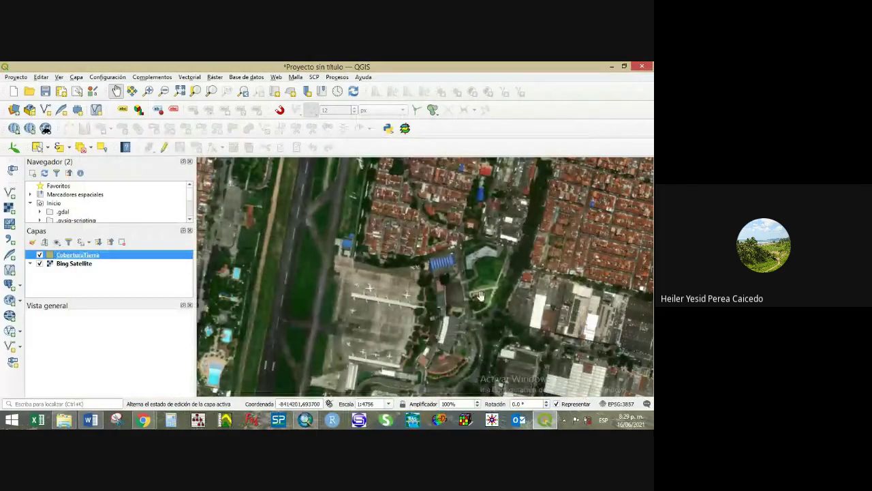
{"action": "left_click", "coordinate": [306, 419]}
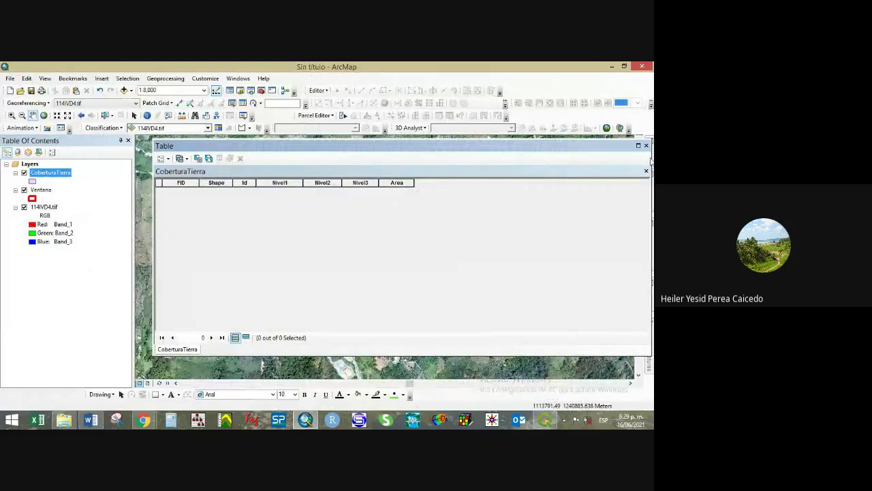
- Narrow the CoberturaTierra table and open the Ventana.shp properties from Catalog
{"action": "left_click_drag", "start_coordinate": [651, 162], "coordinate": [448, 164]}
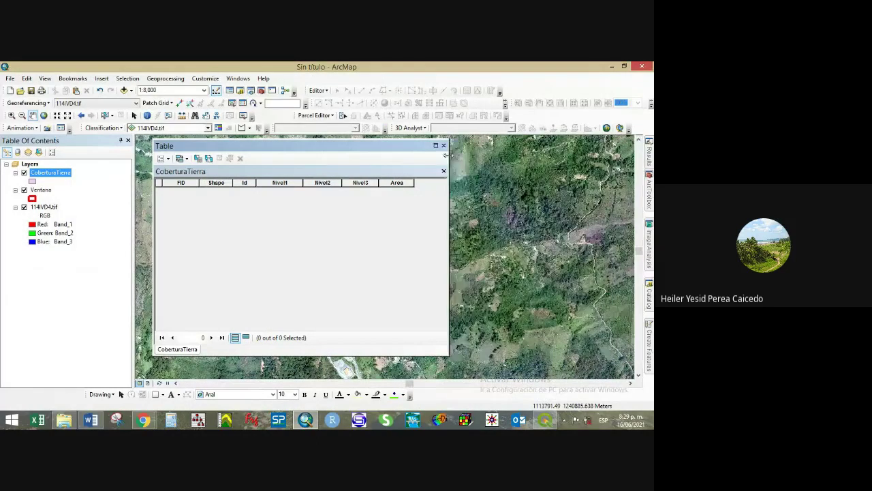
{"action": "left_click", "coordinate": [646, 300]}
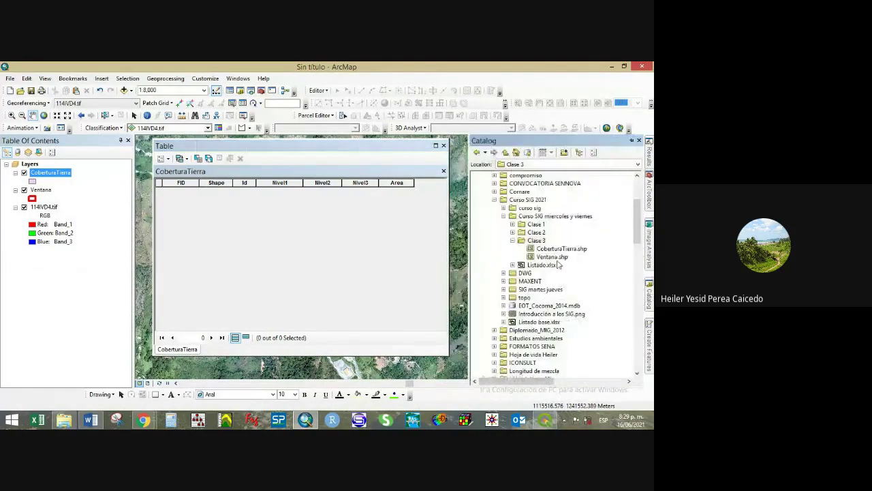
{"action": "right_click", "coordinate": [548, 257]}
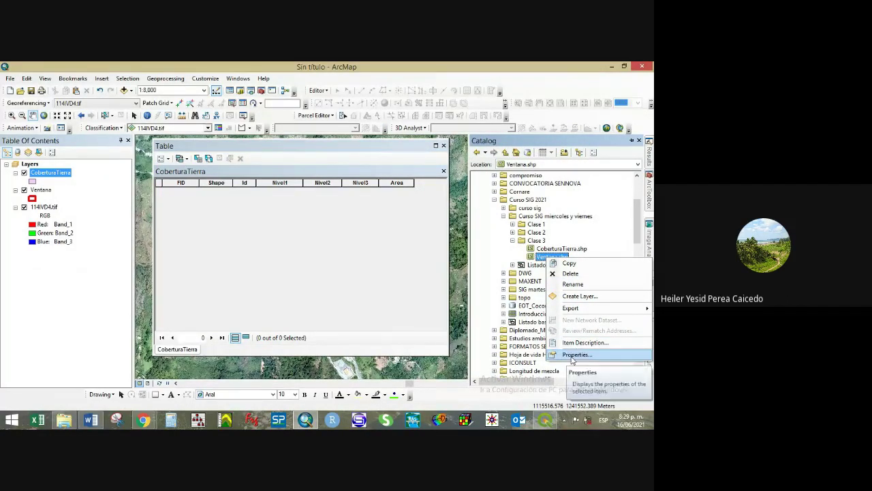
{"action": "left_click", "coordinate": [570, 355]}
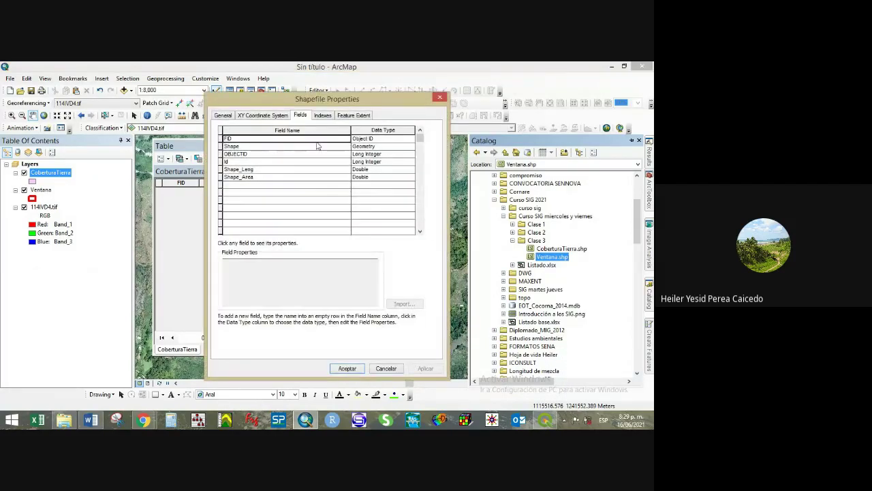
- Review the existing Ventana fields (Shape, OBJECTID, Id) and their data types
{"action": "left_click", "coordinate": [230, 189]}
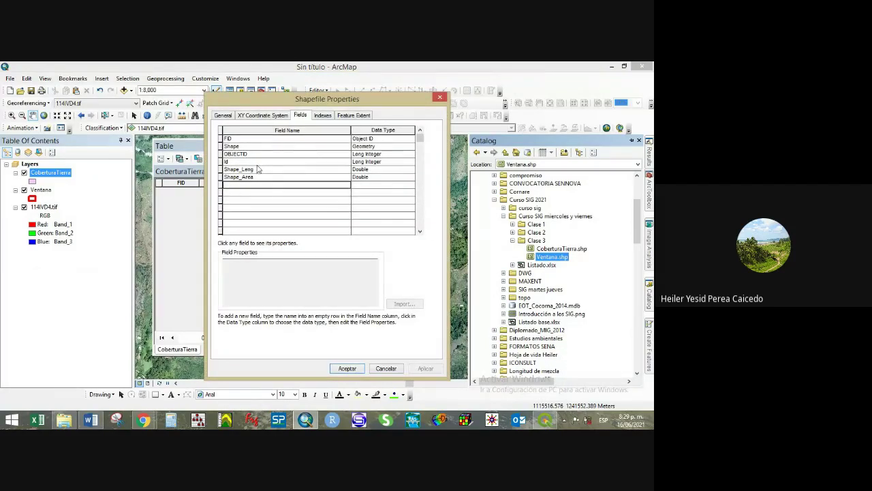
{"action": "left_click", "coordinate": [368, 162]}
{"action": "left_click", "coordinate": [411, 161]}
{"action": "left_click", "coordinate": [369, 171]}
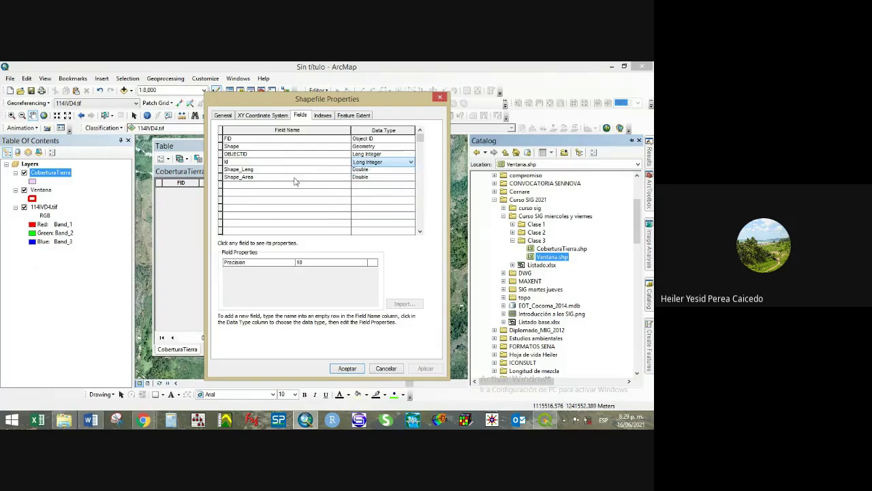
{"action": "left_click", "coordinate": [249, 186]}
{"action": "left_click", "coordinate": [242, 147]}
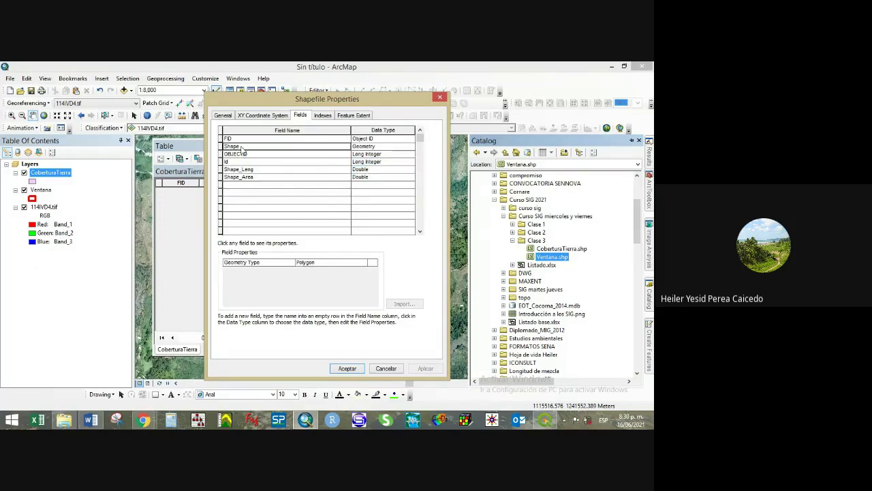
{"action": "left_click", "coordinate": [244, 155]}
{"action": "left_click", "coordinate": [240, 162]}
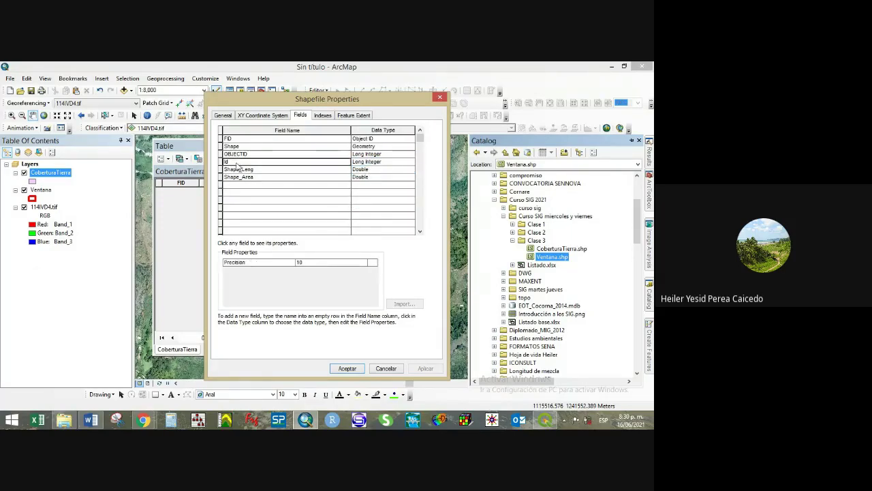
- Try adding an Area field of type Double, then close the dialog without applying
{"action": "left_click", "coordinate": [234, 185]}
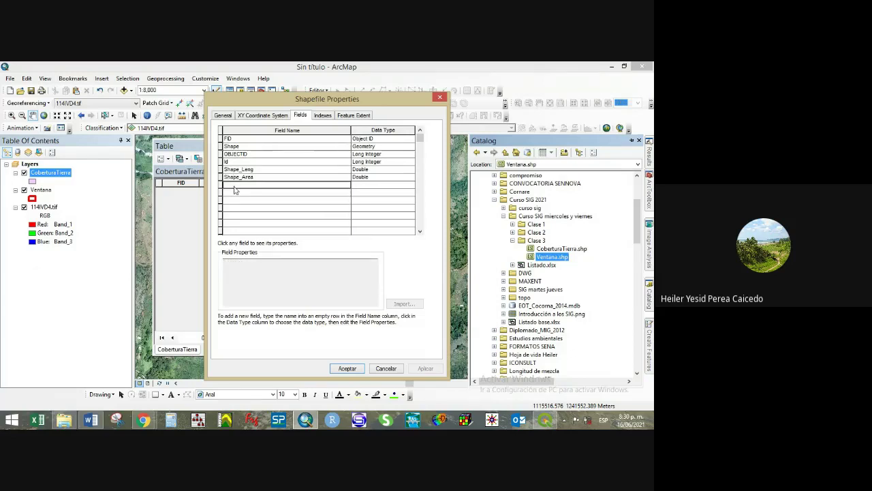
{"action": "type", "text": "fffff"}
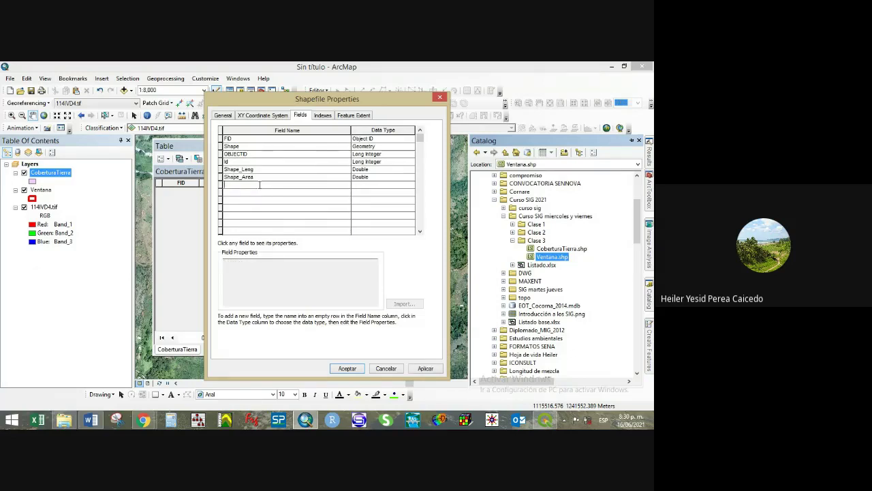
{"action": "type", "text": "Area"}
{"action": "left_click", "coordinate": [362, 186]}
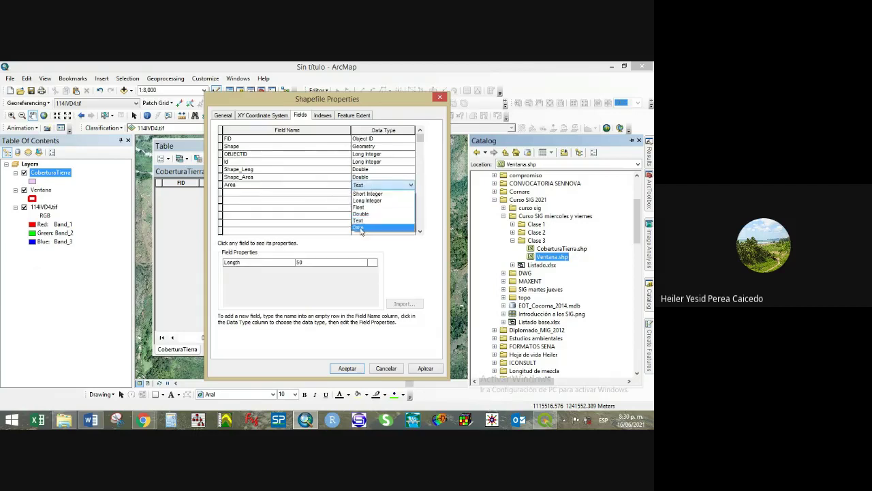
{"action": "left_click", "coordinate": [361, 213]}
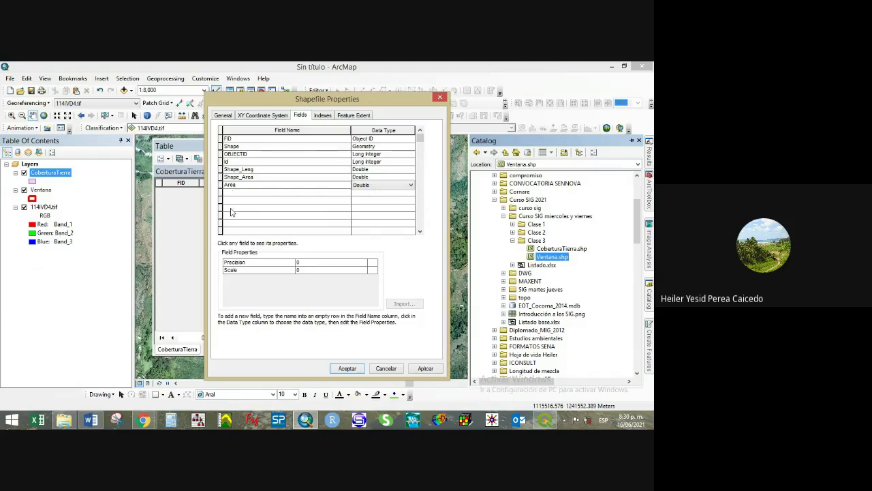
{"action": "left_click", "coordinate": [439, 99]}
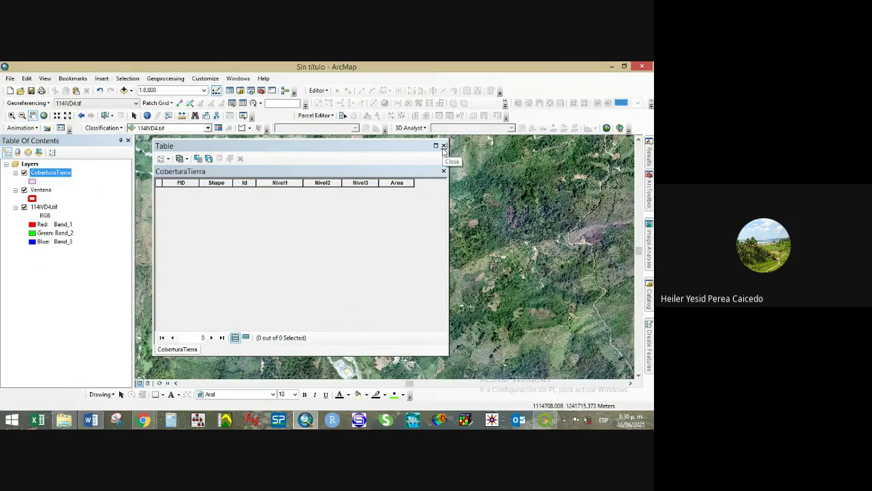
- Close the CoberturaTierra attribute table and select the Ventana and 114IVD4.tif layers
{"action": "left_click", "coordinate": [443, 146]}
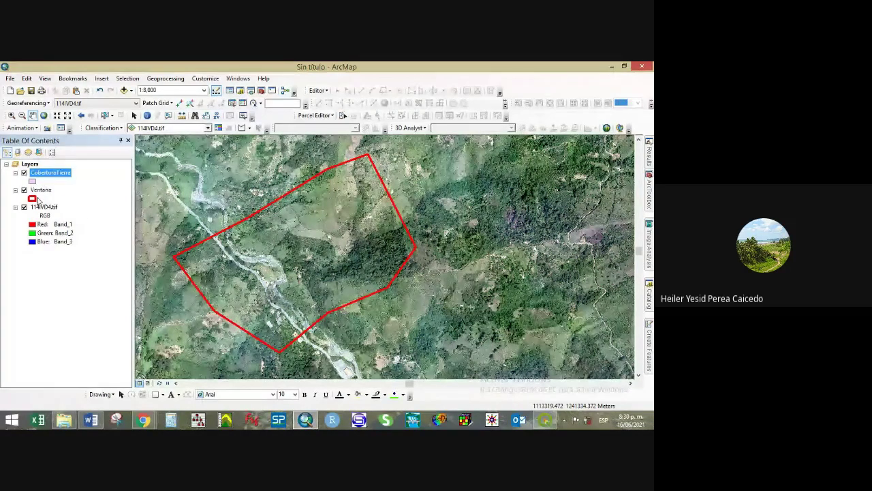
{"action": "left_click", "coordinate": [42, 190]}
{"action": "left_click", "coordinate": [42, 206]}
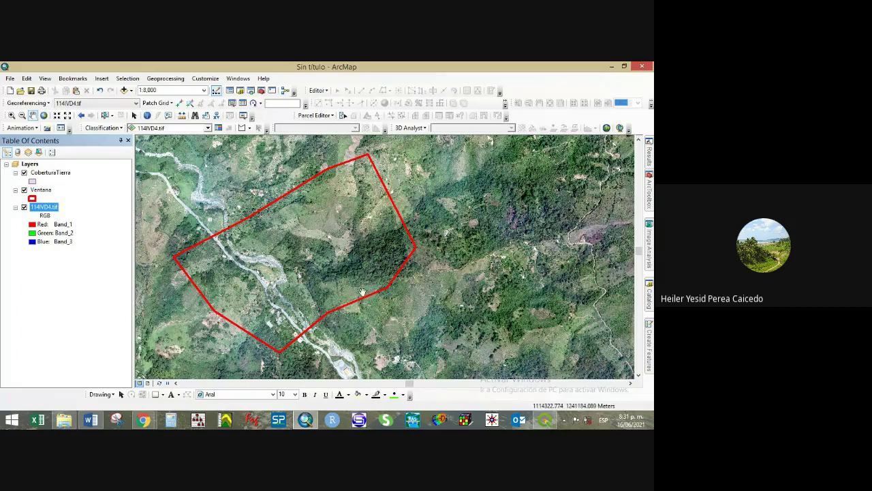
- Zoom to 1:4,000 on the forest along the red Ventana boundary and look for Start Editing
{"action": "scroll", "coordinate": [362, 292], "scroll_direction": "up", "scroll_amount": 3}
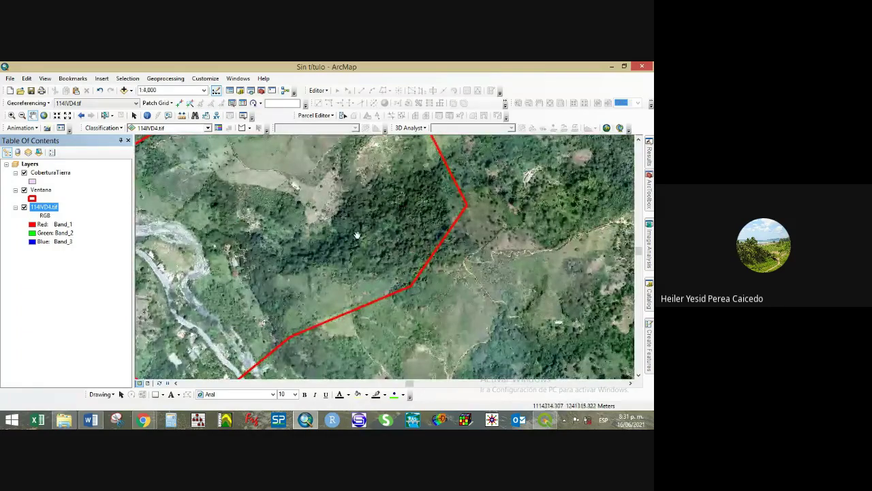
{"action": "left_click_drag", "start_coordinate": [319, 258], "coordinate": [278, 264]}
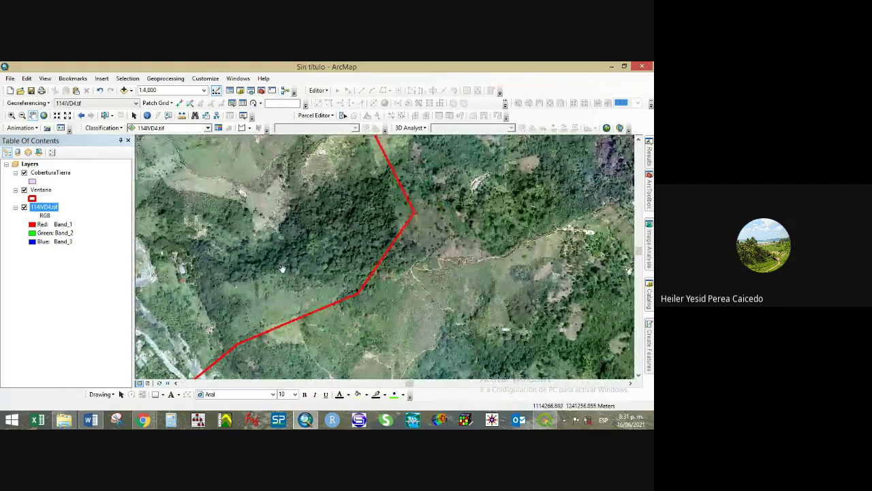
{"action": "left_click", "coordinate": [39, 175]}
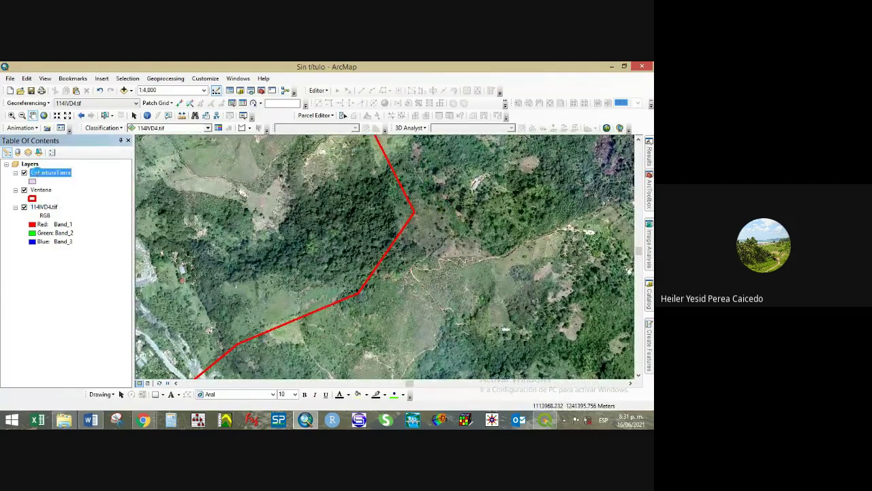
{"action": "right_click", "coordinate": [36, 173]}
{"action": "left_click", "coordinate": [327, 91]}
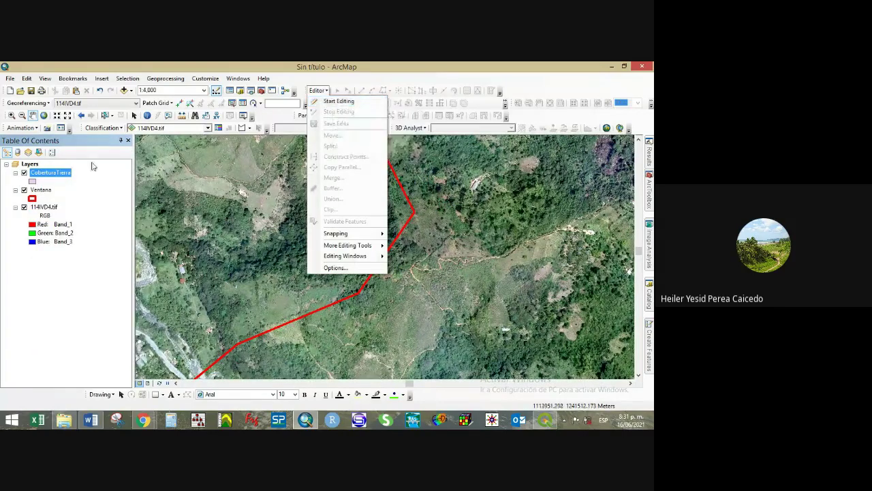
- Start editing CoberturaTierra and pick its Create Features template to get the Polygon tool
{"action": "right_click", "coordinate": [57, 174]}
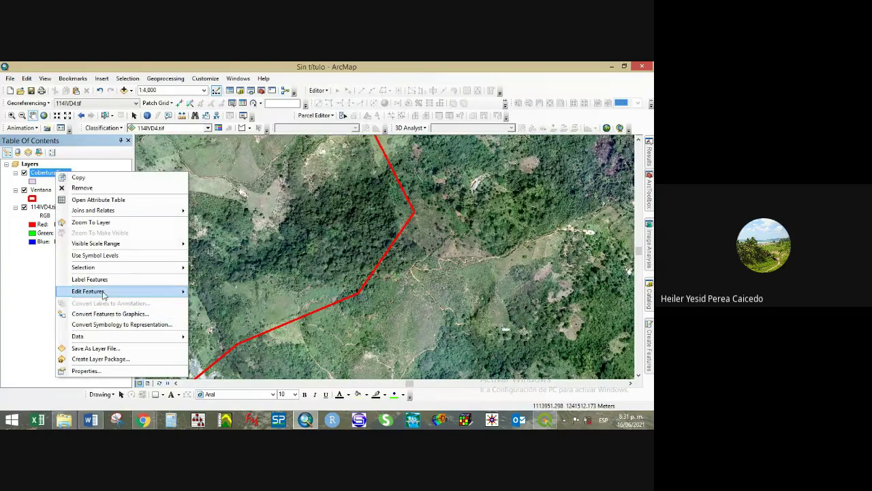
{"action": "mouse_move", "coordinate": [104, 293]}
{"action": "left_click", "coordinate": [232, 291]}
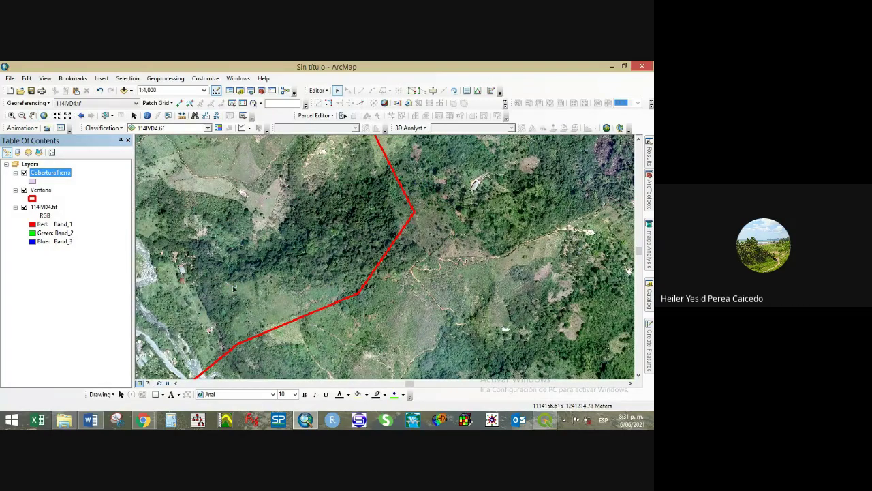
{"action": "left_click", "coordinate": [492, 92]}
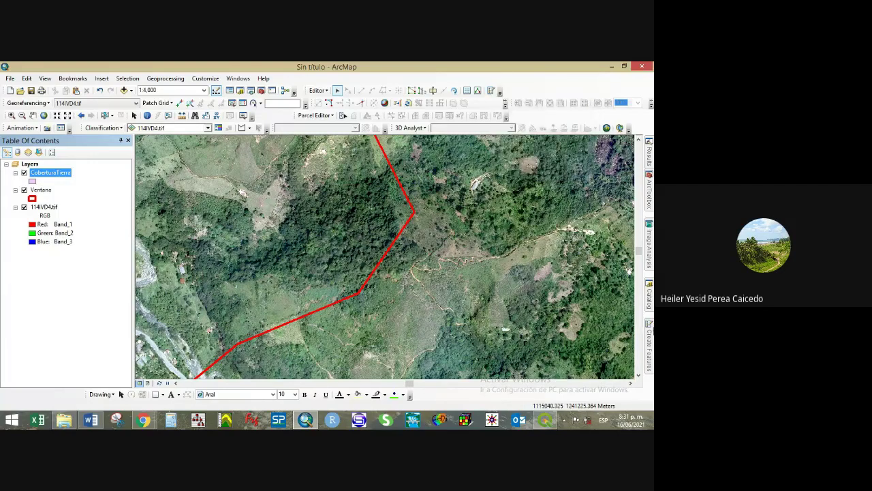
{"action": "mouse_move", "coordinate": [651, 330]}
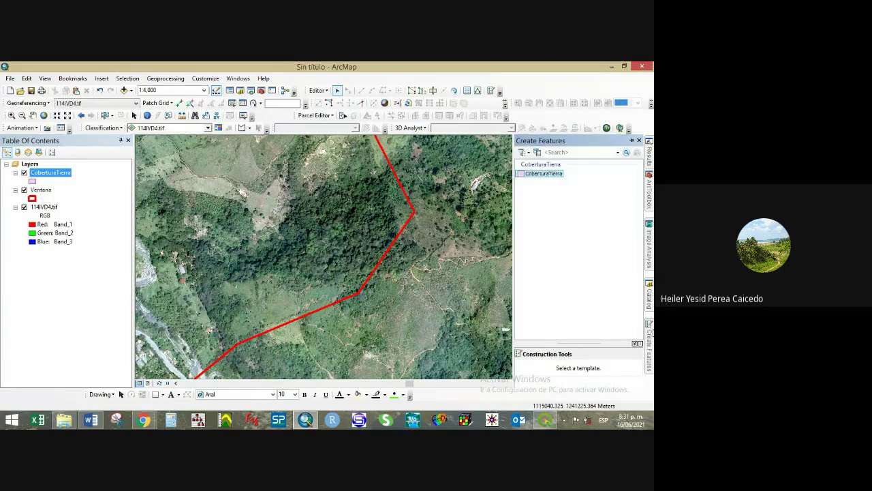
{"action": "left_click", "coordinate": [545, 174]}
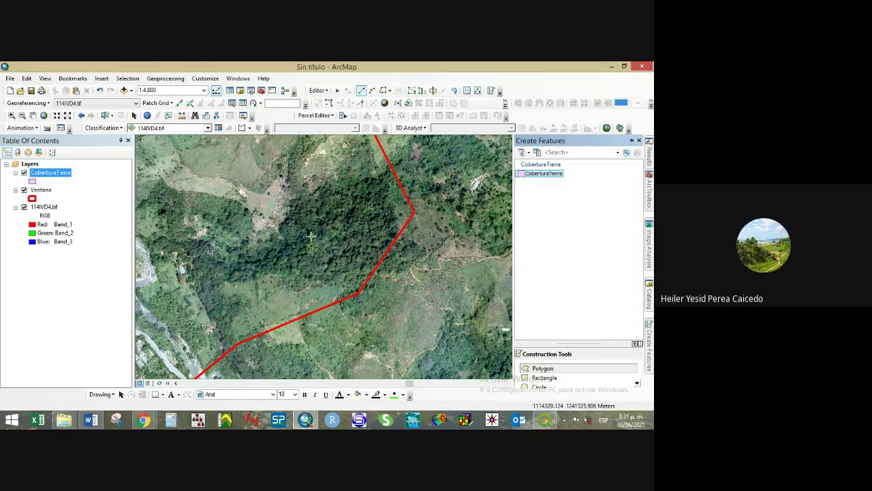
- Place the first polygon vertices along the forest's upper edge, undoing the misplaced ones
{"action": "left_click", "coordinate": [280, 230]}
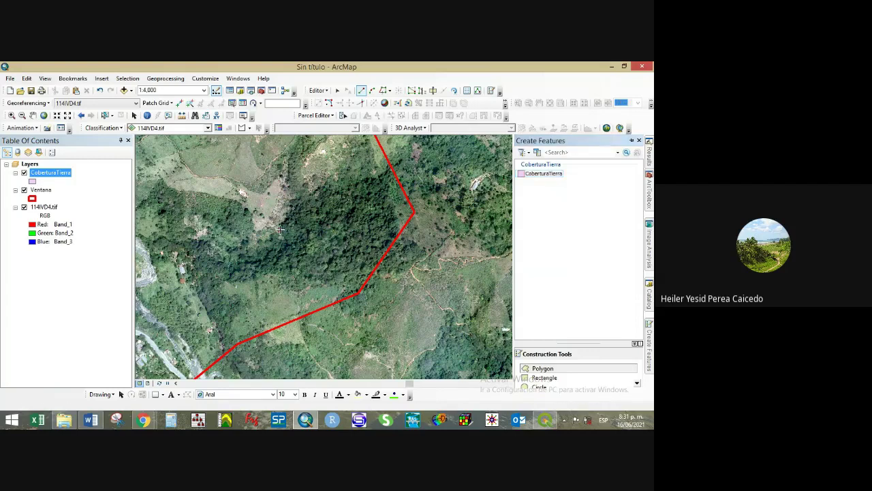
{"action": "left_click", "coordinate": [306, 197]}
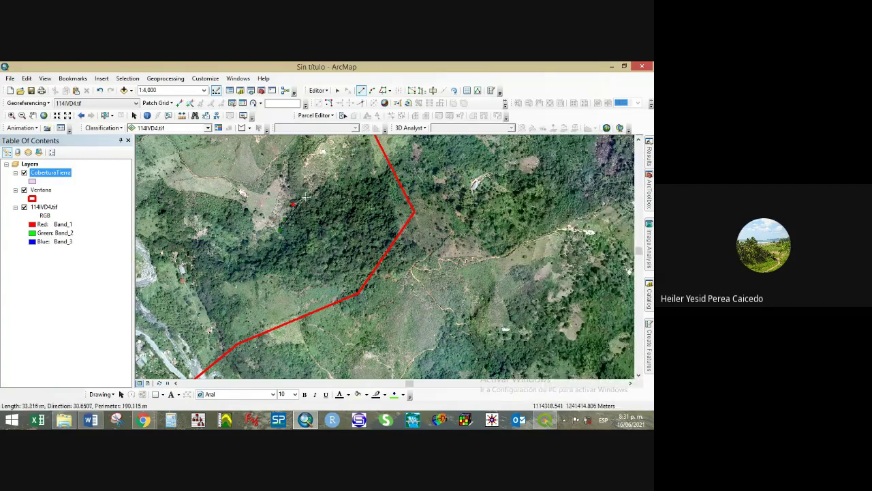
{"action": "left_click", "coordinate": [316, 193]}
{"action": "left_click", "coordinate": [326, 190]}
{"action": "left_click", "coordinate": [336, 186]}
{"action": "left_click", "coordinate": [345, 184]}
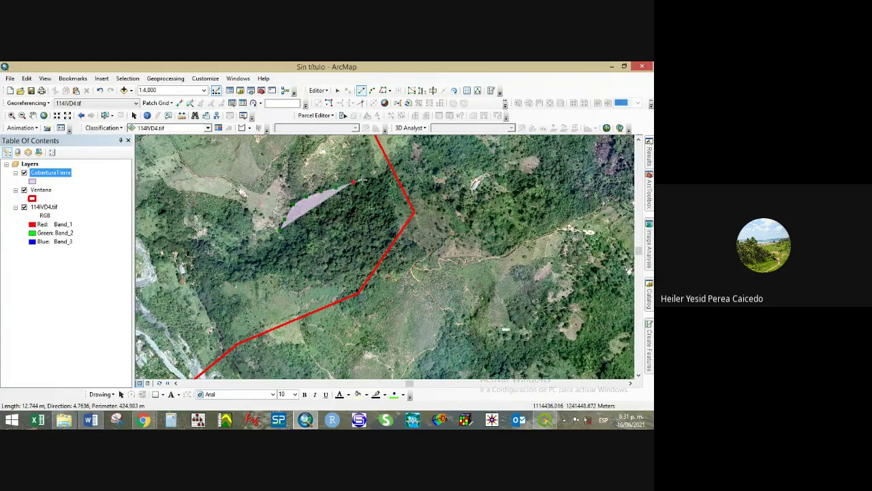
{"action": "left_click", "coordinate": [354, 181]}
{"action": "left_click", "coordinate": [370, 178]}
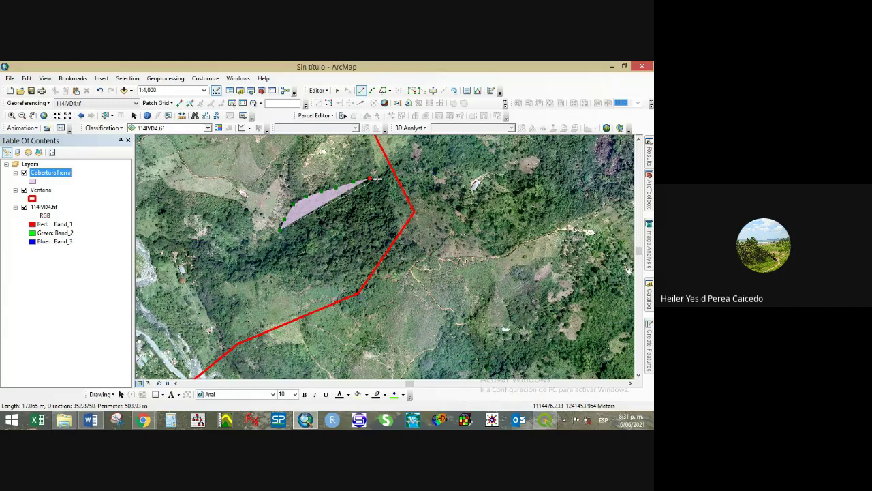
{"action": "key", "text": "ctrl+z"}
{"action": "key", "text": "ctrl+z"}
{"action": "key", "text": "ctrl+z"}
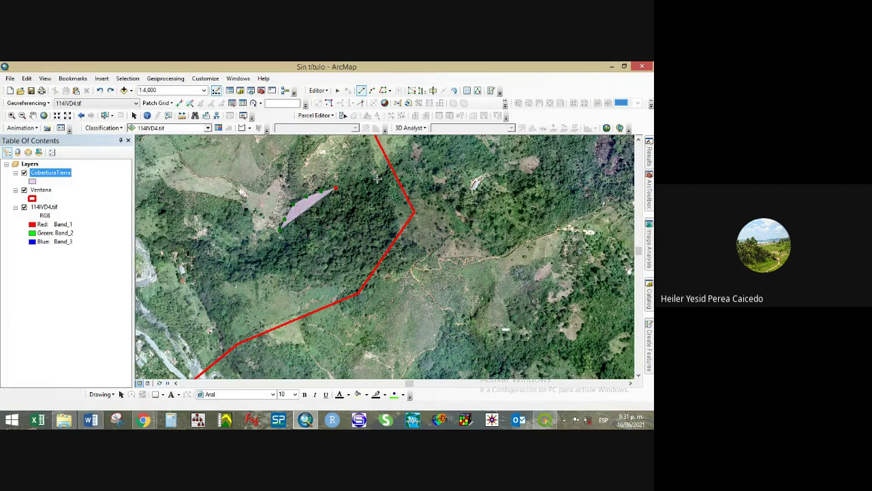
{"action": "key", "text": "ctrl+z"}
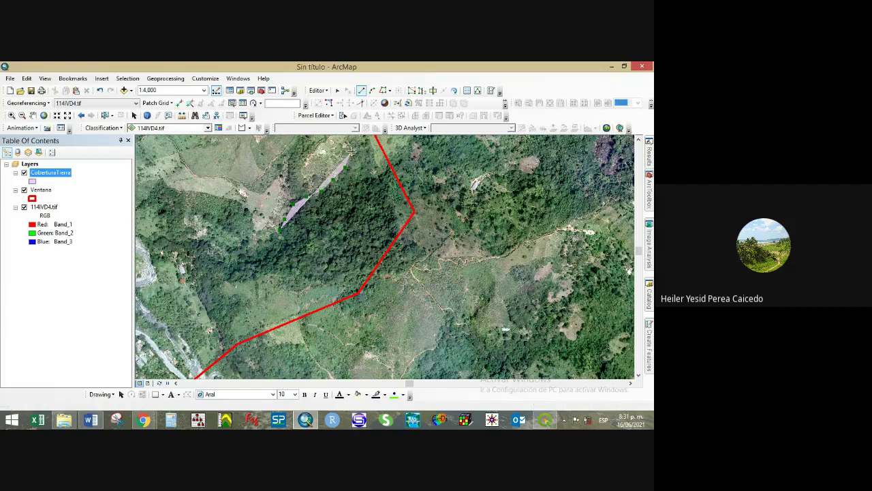
- Extend the sketch to the red boundary, fix stray vertices, and switch to the Trace method
{"action": "left_click", "coordinate": [352, 151]}
{"action": "left_click", "coordinate": [363, 141]}
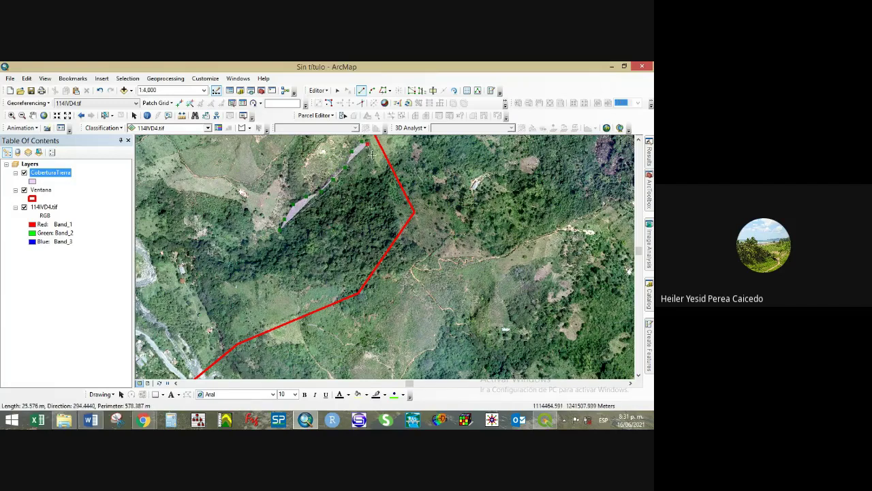
{"action": "left_click", "coordinate": [372, 156]}
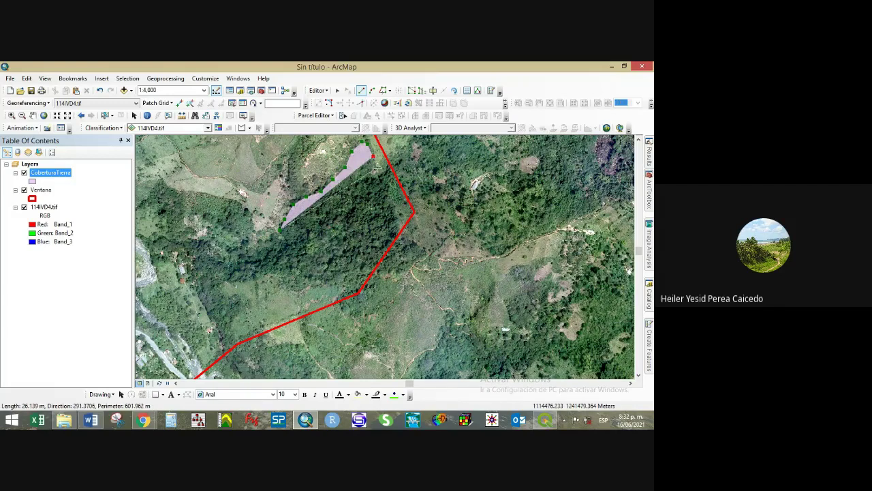
{"action": "left_click", "coordinate": [389, 179]}
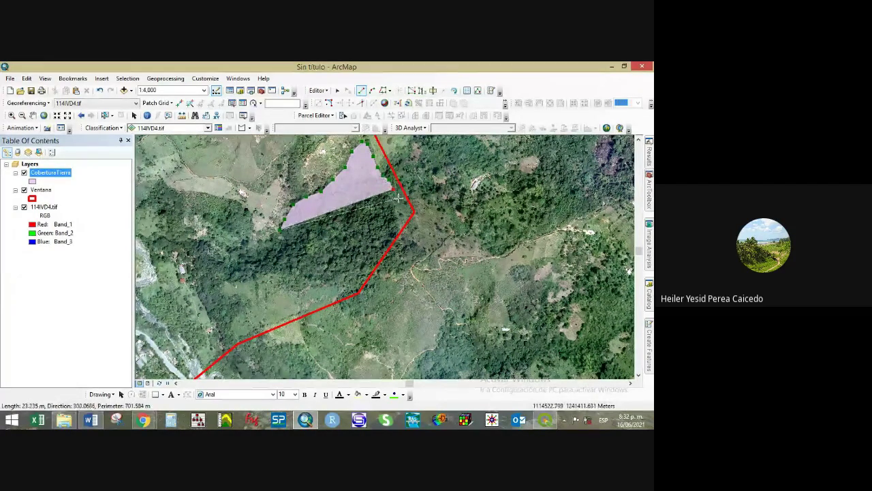
{"action": "left_click_drag", "start_coordinate": [398, 197], "coordinate": [374, 264]}
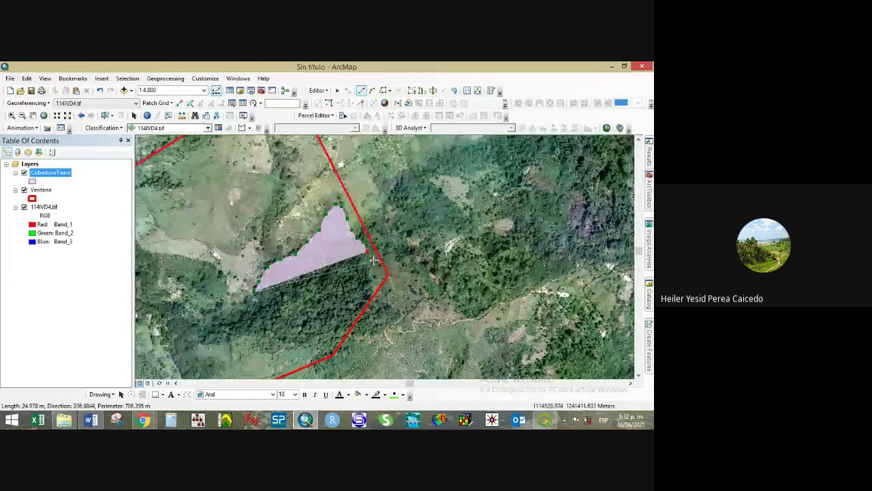
{"action": "key", "text": "ctrl+z"}
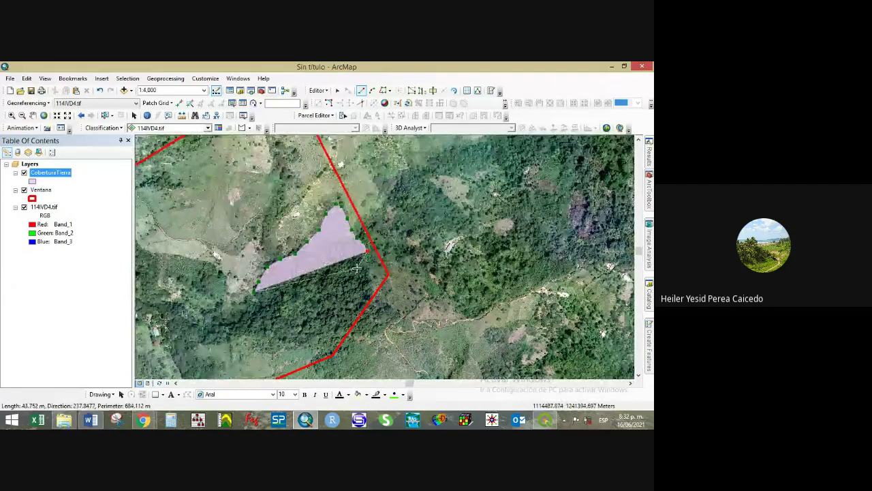
{"action": "key", "text": "ctrl+z"}
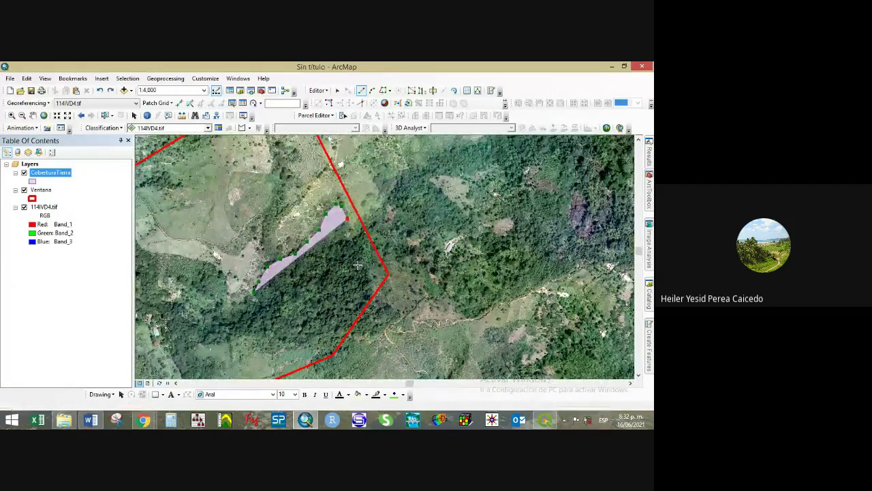
{"action": "left_click", "coordinate": [353, 237]}
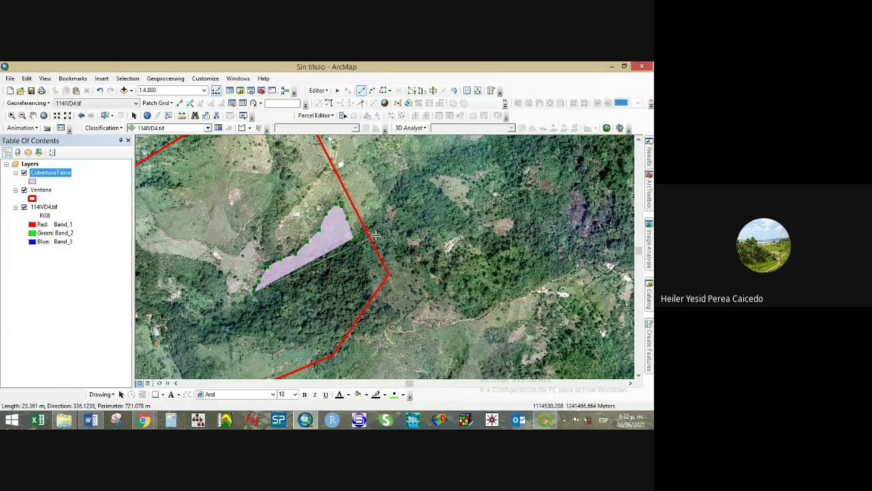
{"action": "left_click", "coordinate": [391, 93]}
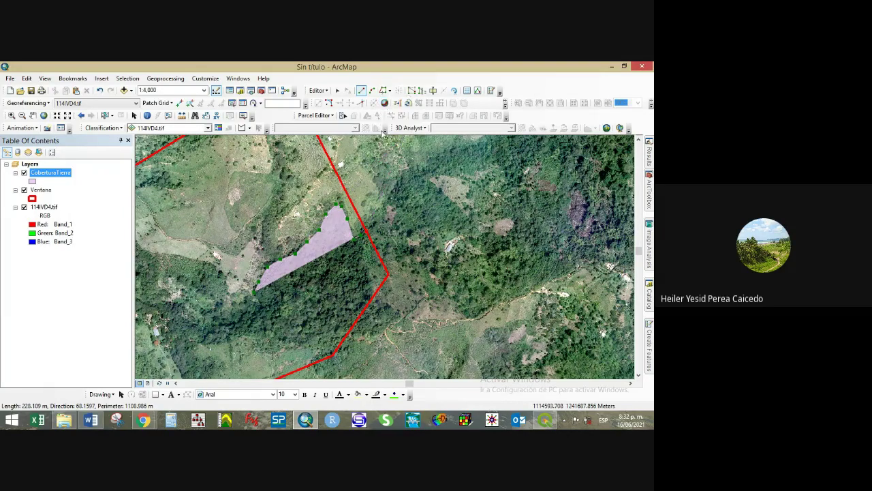
{"action": "left_click", "coordinate": [370, 235]}
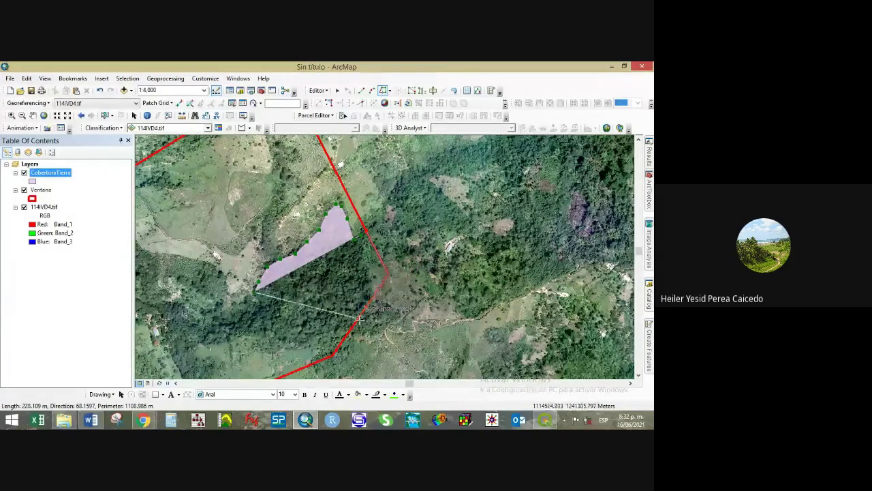
- Finish the trace along the red boundary and add straight-segment vertices along the bottom edge
{"action": "double_click", "coordinate": [332, 353]}
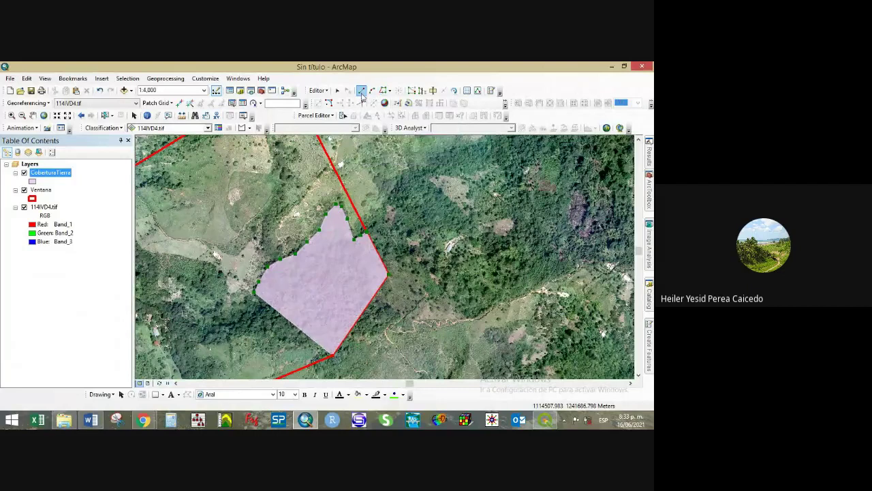
{"action": "left_click", "coordinate": [332, 353]}
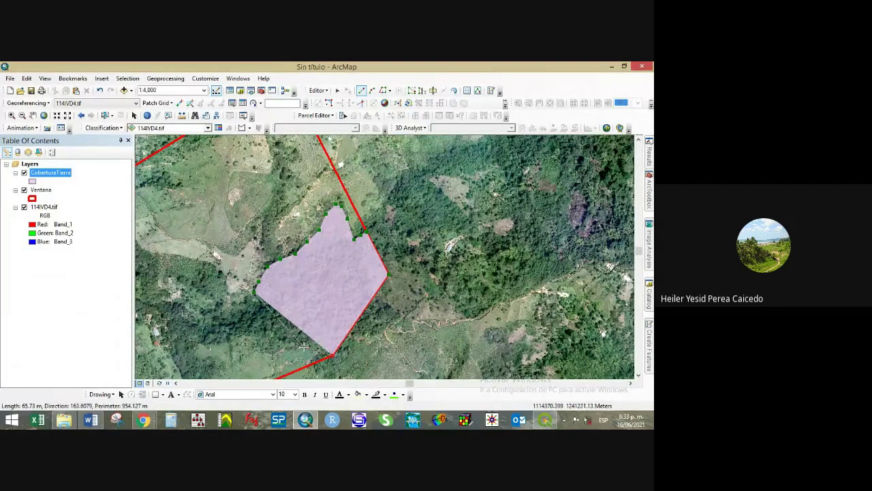
{"action": "left_click", "coordinate": [304, 346]}
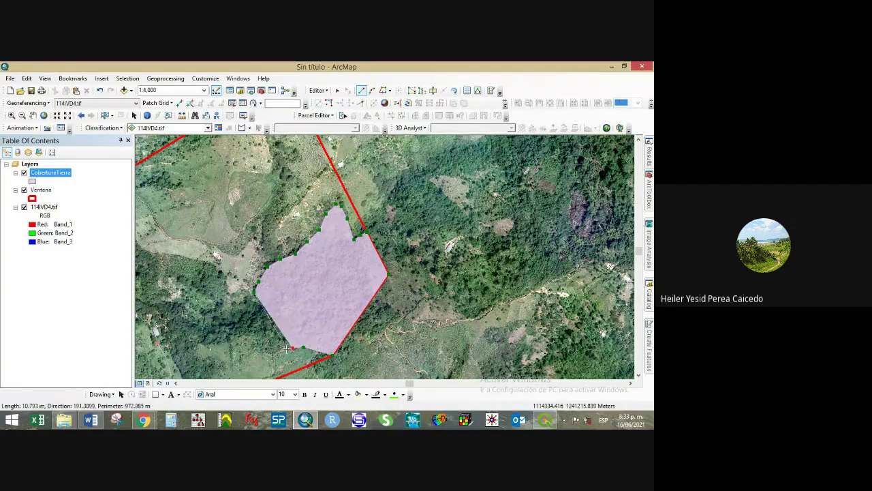
{"action": "left_click", "coordinate": [274, 351]}
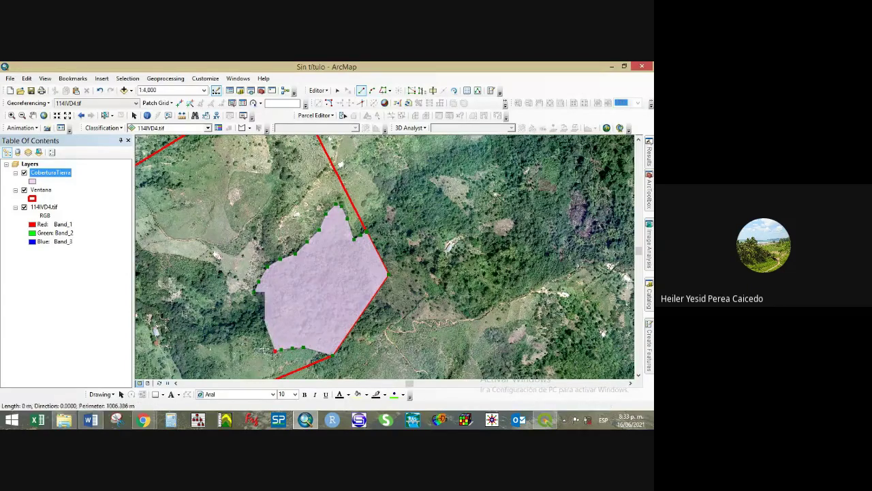
{"action": "left_click", "coordinate": [251, 335]}
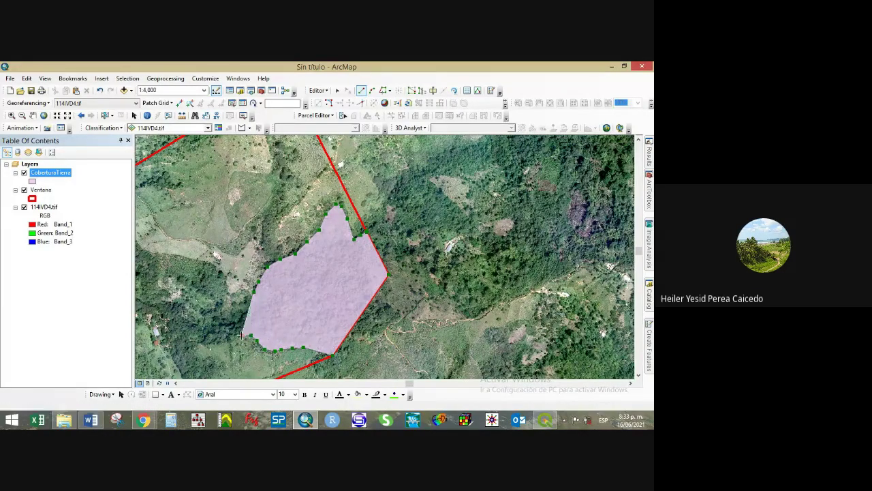
{"action": "left_click", "coordinate": [242, 335]}
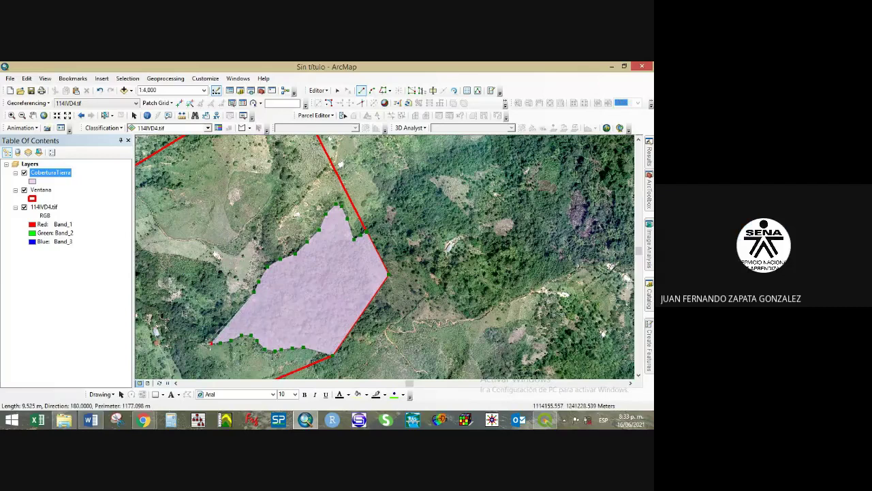
- Place vertices at the lower-left tip, pan after the sketch, and switch to QGIS
{"action": "left_click", "coordinate": [205, 347]}
{"action": "left_click", "coordinate": [196, 355]}
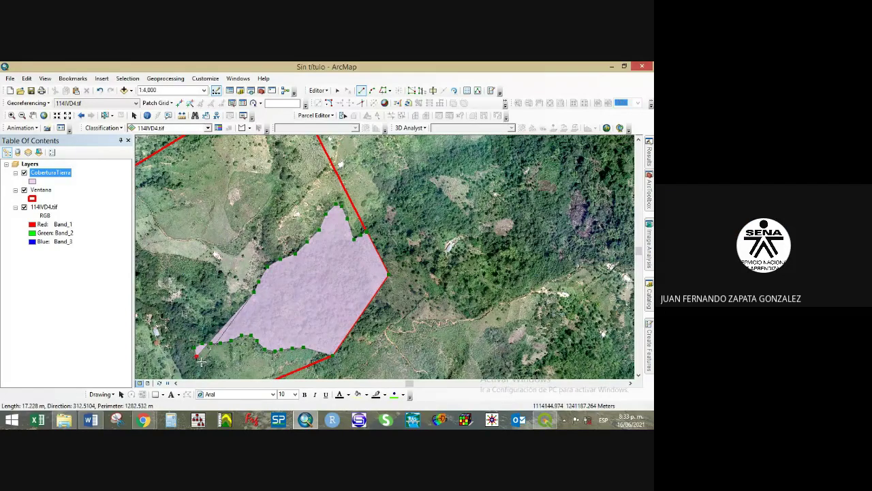
{"action": "left_click_drag", "start_coordinate": [201, 361], "coordinate": [241, 239]}
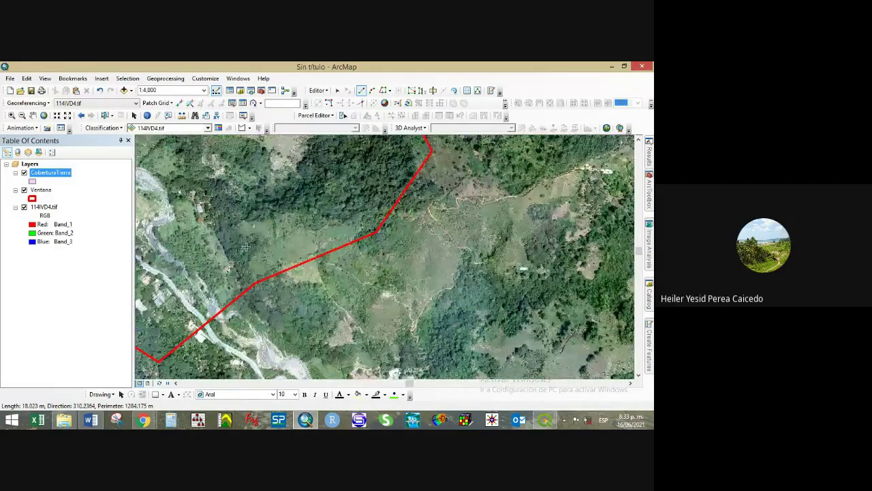
{"action": "left_click", "coordinate": [545, 419]}
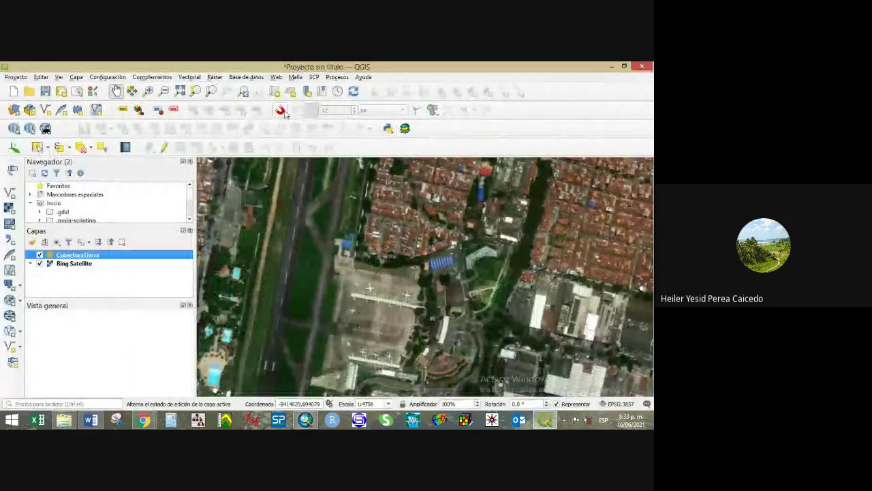
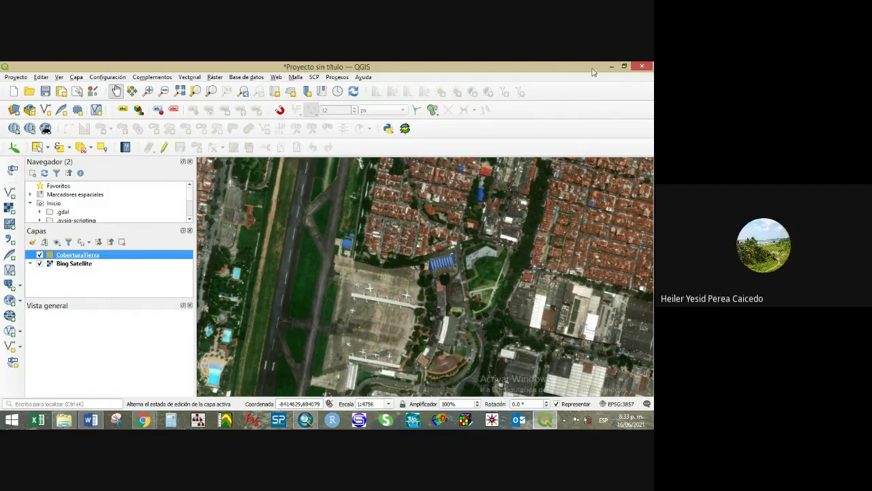
- Minimize QGIS to bring the ArcMap CoberturaTierra sketch over 114IVD4.tif into view
{"action": "left_click", "coordinate": [613, 65]}
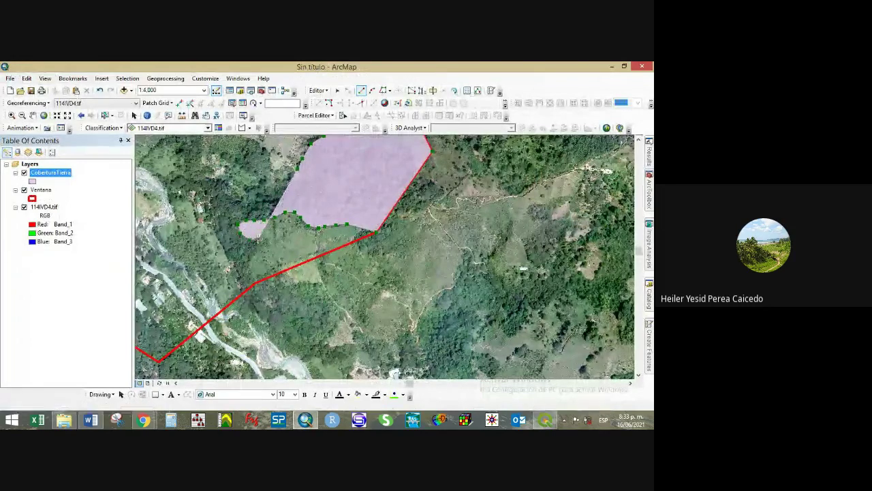
- Trace the polygon outline from the red line's corner up the forest's left edge
{"action": "left_click", "coordinate": [259, 248]}
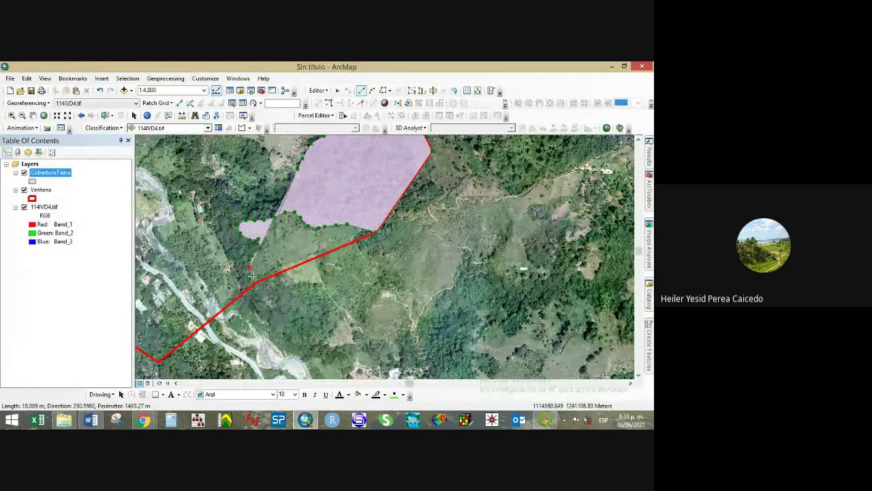
{"action": "left_click", "coordinate": [255, 282]}
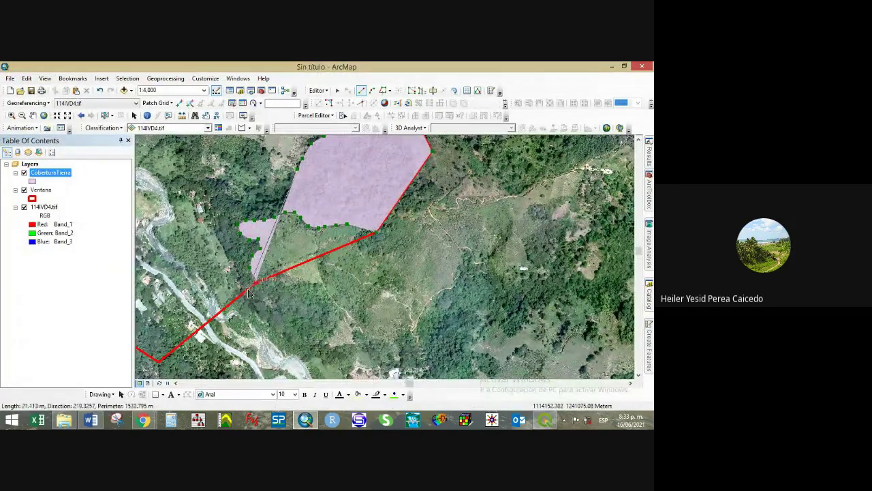
{"action": "left_click", "coordinate": [233, 267]}
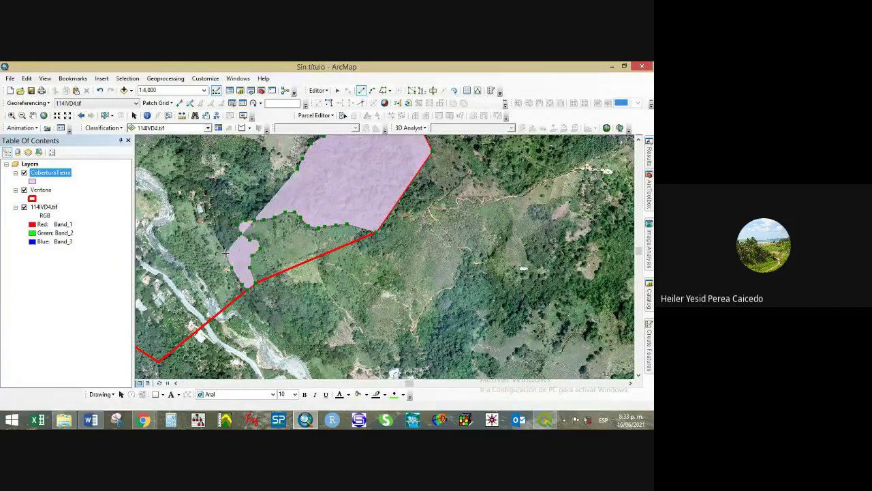
{"action": "left_click", "coordinate": [219, 240]}
{"action": "left_click", "coordinate": [208, 217]}
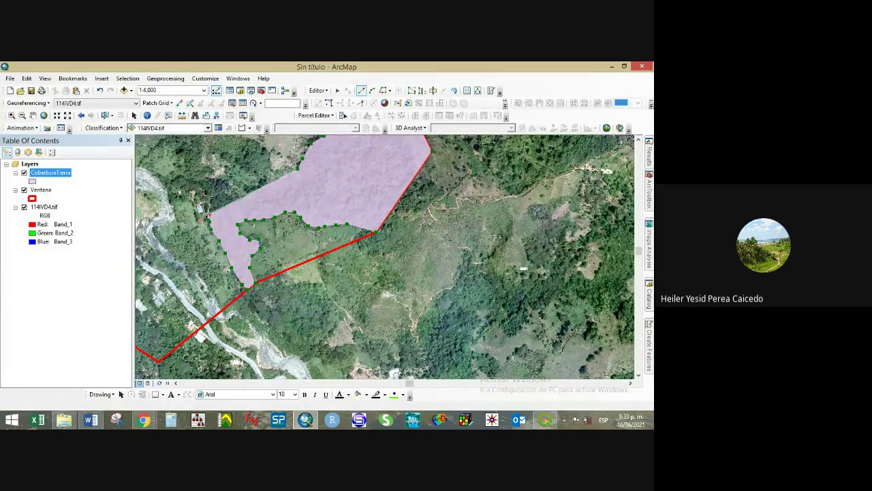
{"action": "left_click", "coordinate": [199, 197]}
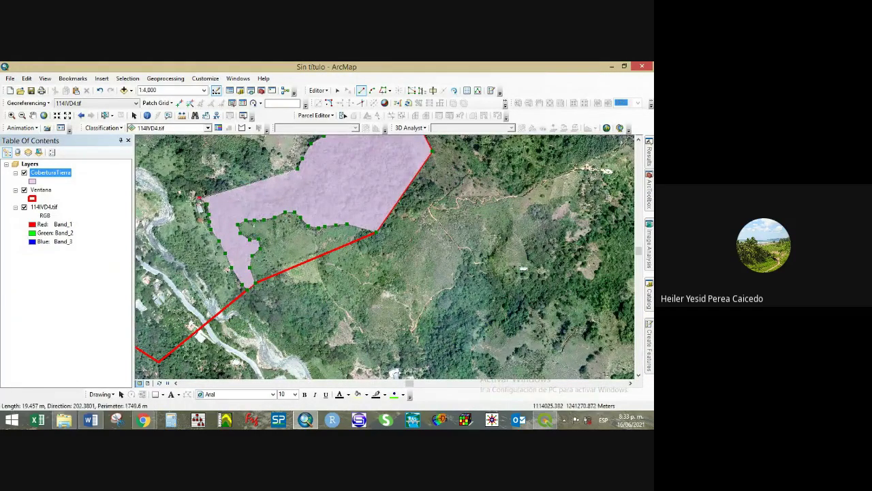
{"action": "left_click", "coordinate": [169, 199]}
{"action": "left_click", "coordinate": [157, 175]}
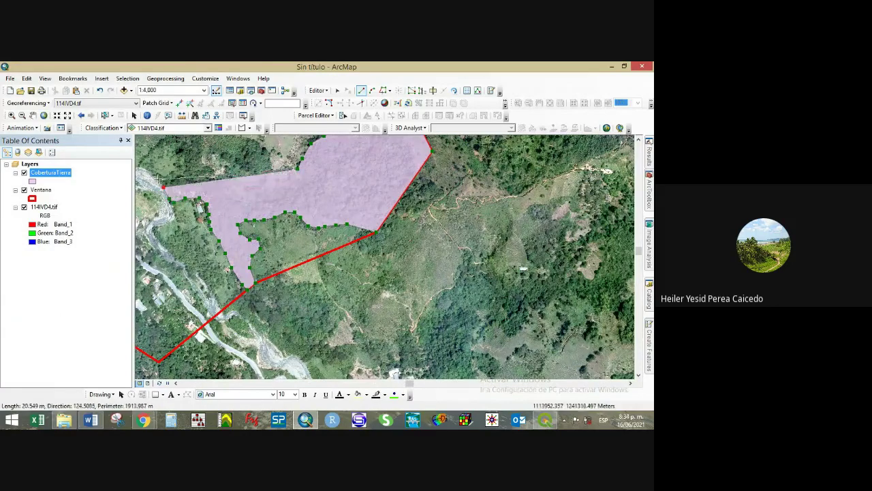
- Trace the polygon's top edge rightward and finish the CoberturaTierra polygon
{"action": "left_click", "coordinate": [181, 178]}
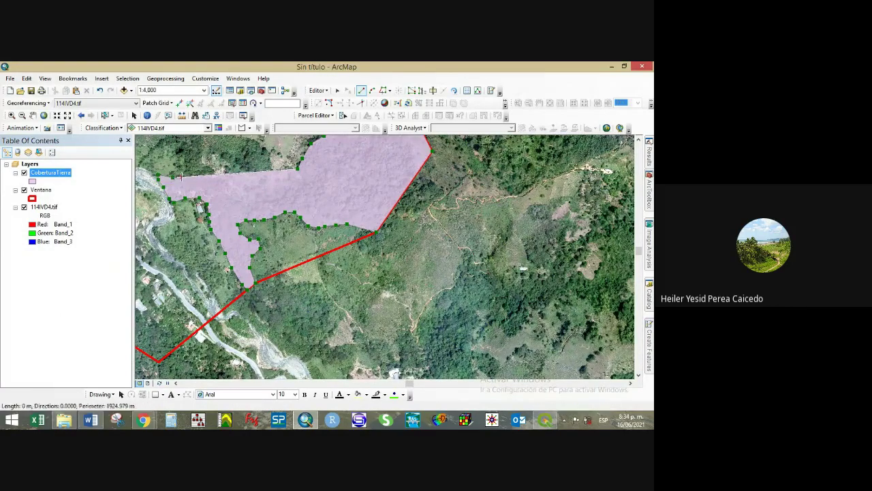
{"action": "left_click", "coordinate": [199, 176]}
{"action": "left_click", "coordinate": [214, 175]}
{"action": "left_click", "coordinate": [268, 173]}
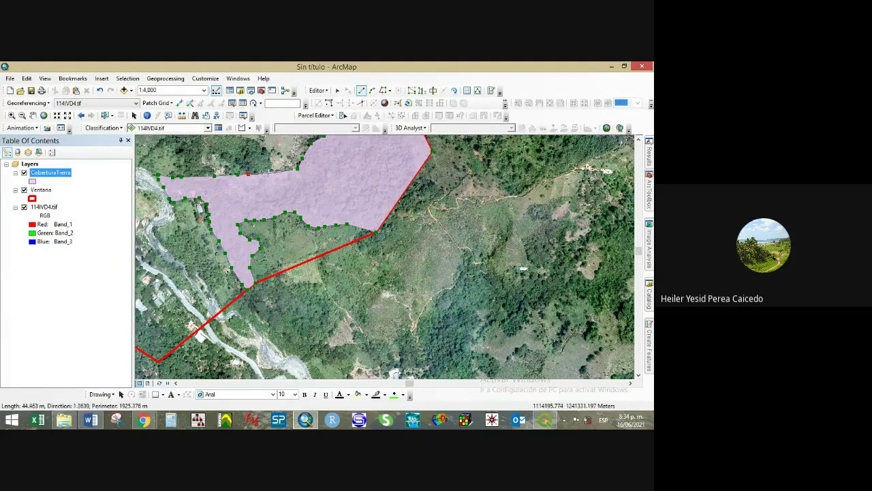
{"action": "double_click", "coordinate": [286, 170]}
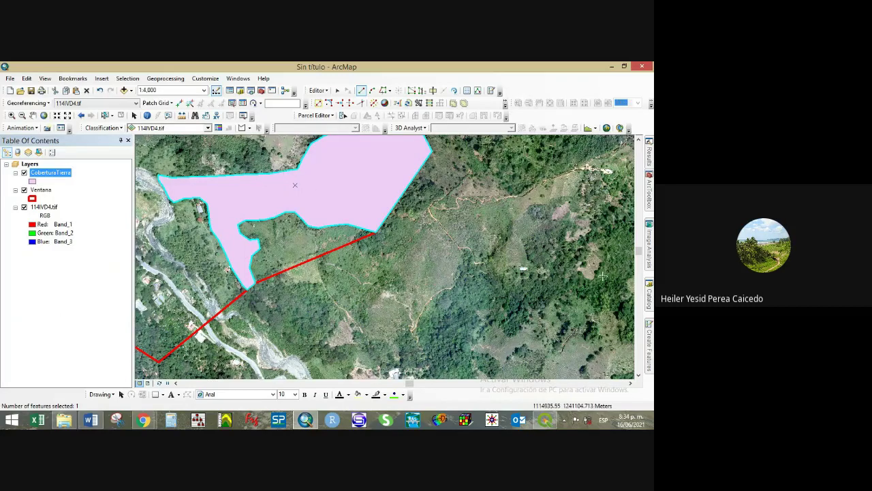
- Open the CoberturaTierra attribute table, pick the new row's Nivel1 cell, and switch to the legend PDF
{"action": "scroll", "coordinate": [281, 235], "scroll_direction": "down", "scroll_amount": 3}
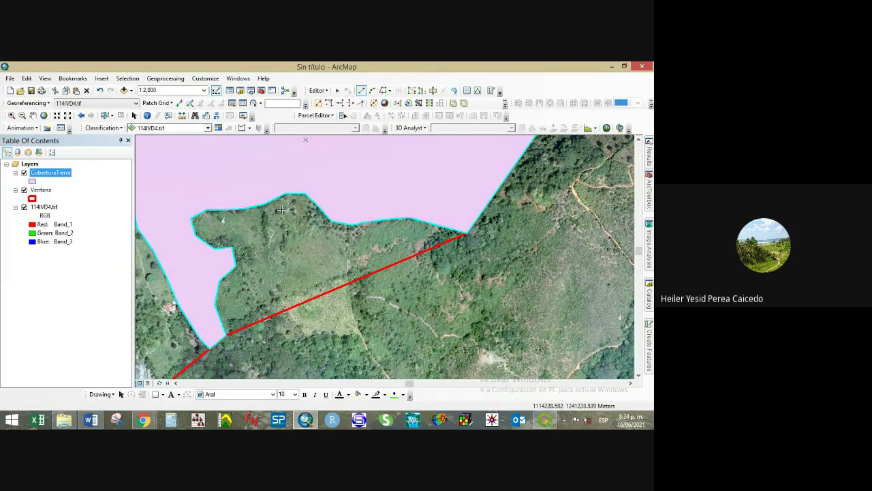
{"action": "right_click", "coordinate": [42, 173]}
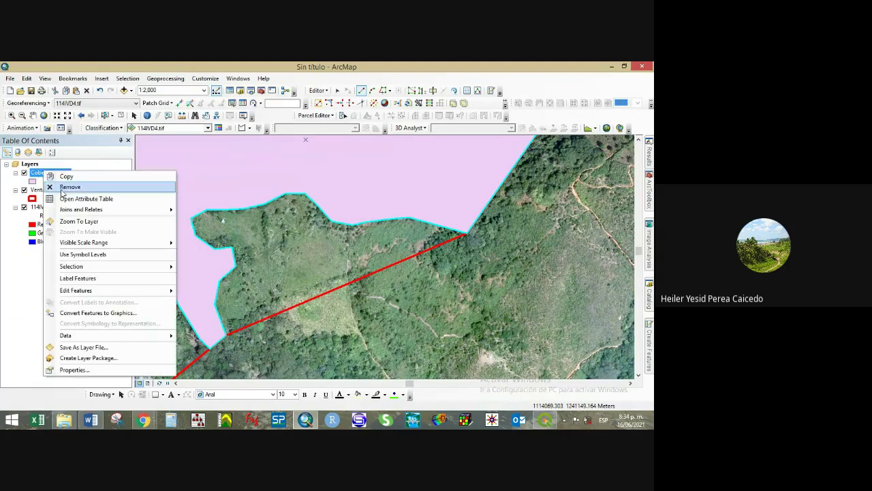
{"action": "left_click", "coordinate": [72, 199]}
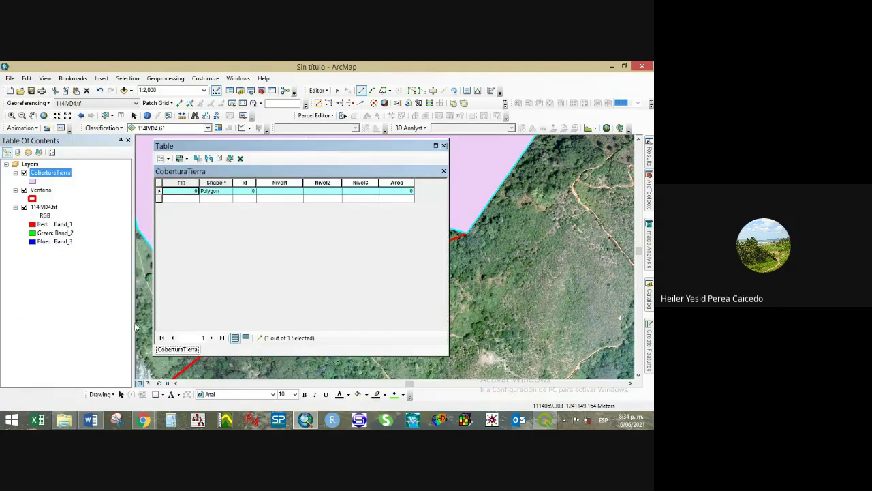
{"action": "left_click", "coordinate": [279, 192]}
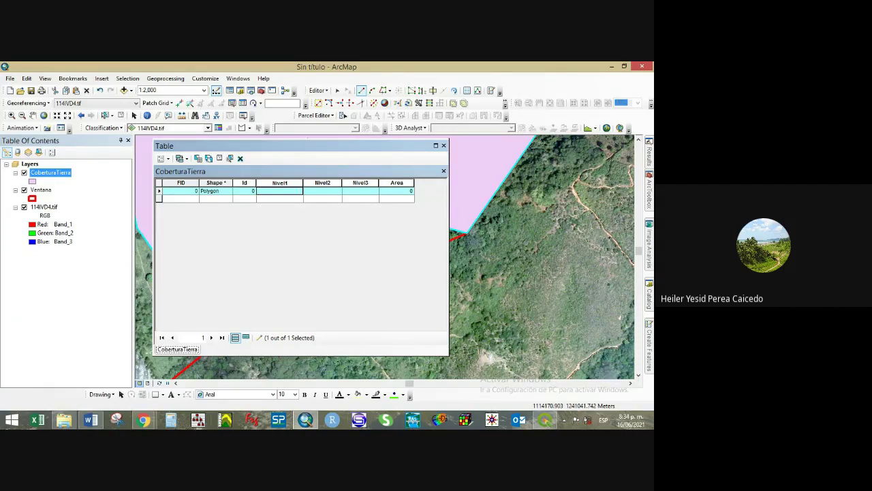
{"action": "left_click", "coordinate": [143, 420]}
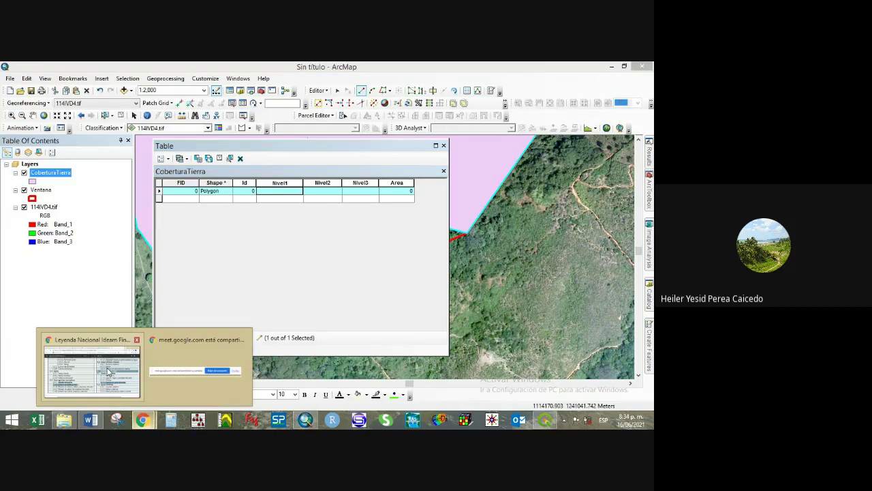
{"action": "left_click", "coordinate": [107, 371]}
- Highlight the 'BOSQUES Y ÁREAS SEMINATURALES' heading in legend Tabla 1, then return to ArcMap
{"action": "scroll", "coordinate": [178, 268], "scroll_direction": "up", "scroll_amount": 8}
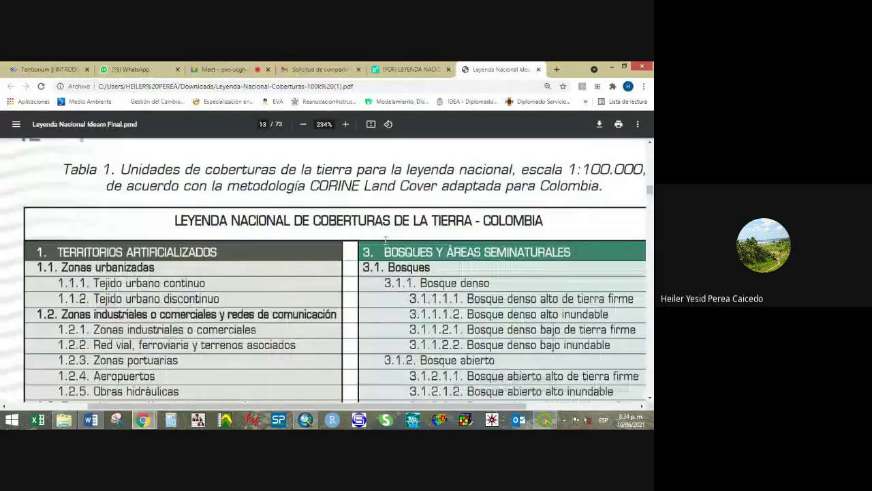
{"action": "triple_click", "coordinate": [515, 259]}
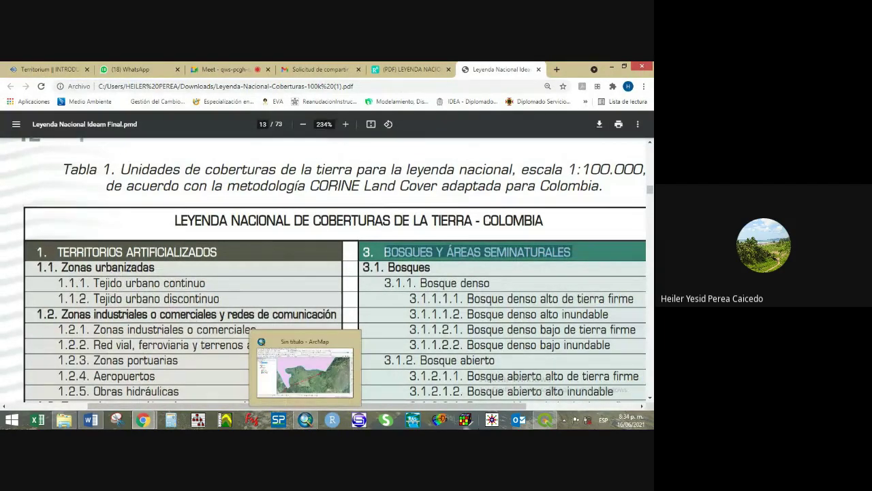
{"action": "left_click", "coordinate": [306, 421]}
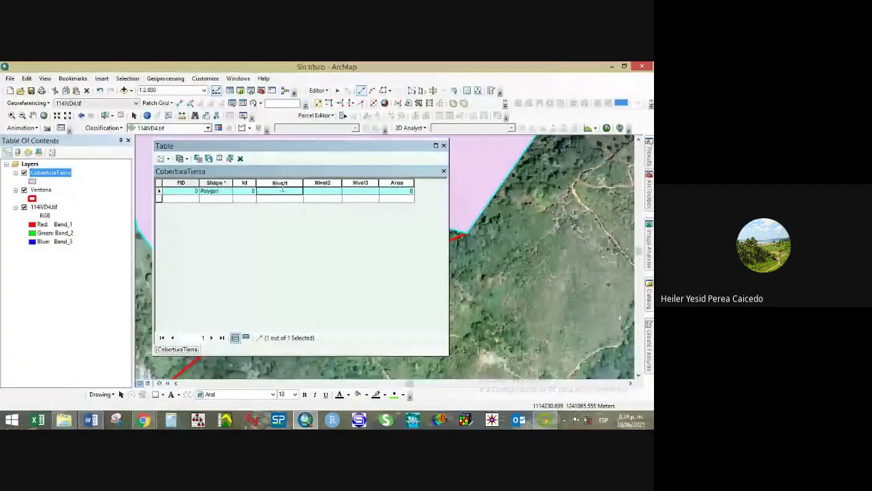
- Enter Nivel1 'Bosques y áreas seminaturales' and widen the table and Nivel1 column to show it
{"action": "left_click", "coordinate": [282, 190]}
{"action": "type", "text": "B"}
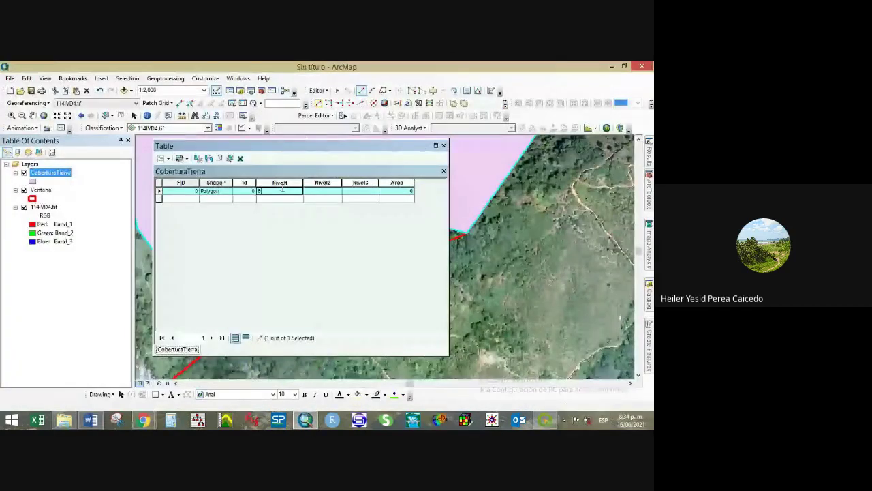
{"action": "type", "text": "osques y"}
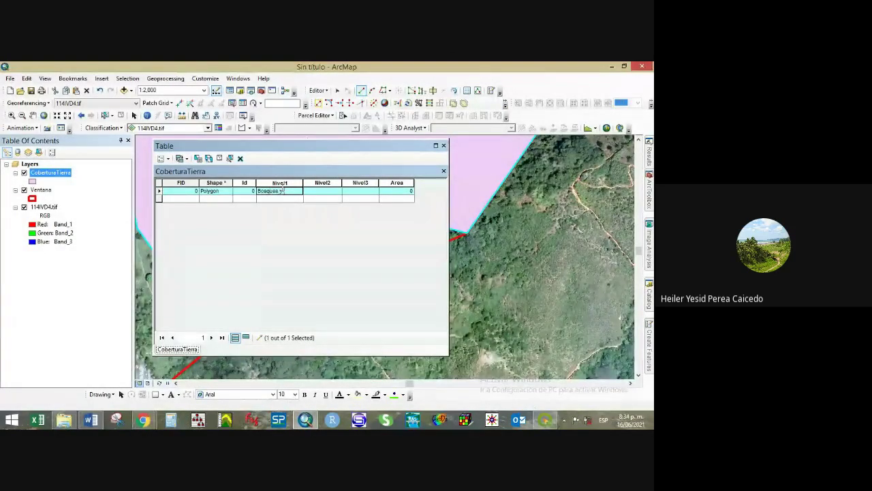
{"action": "type", "text": " áreas seminatu"}
{"action": "type", "text": "rales"}
{"action": "left_click", "coordinate": [310, 191]}
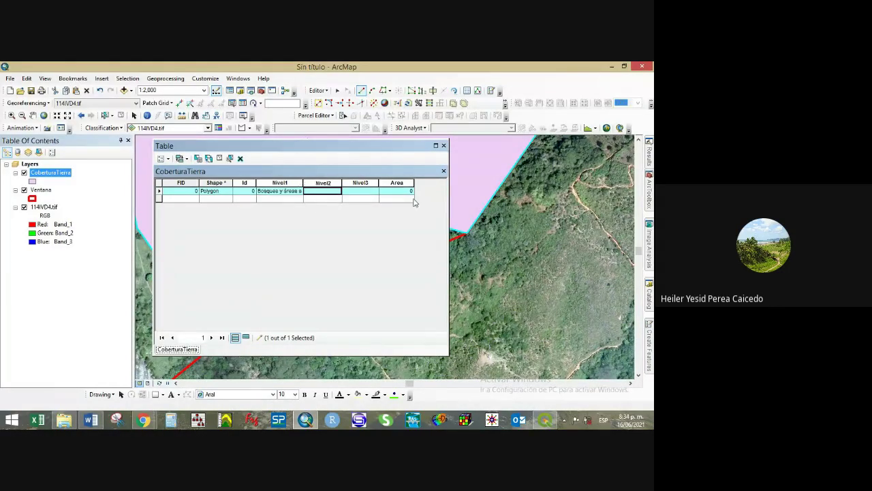
{"action": "left_click_drag", "start_coordinate": [448, 186], "coordinate": [622, 183]}
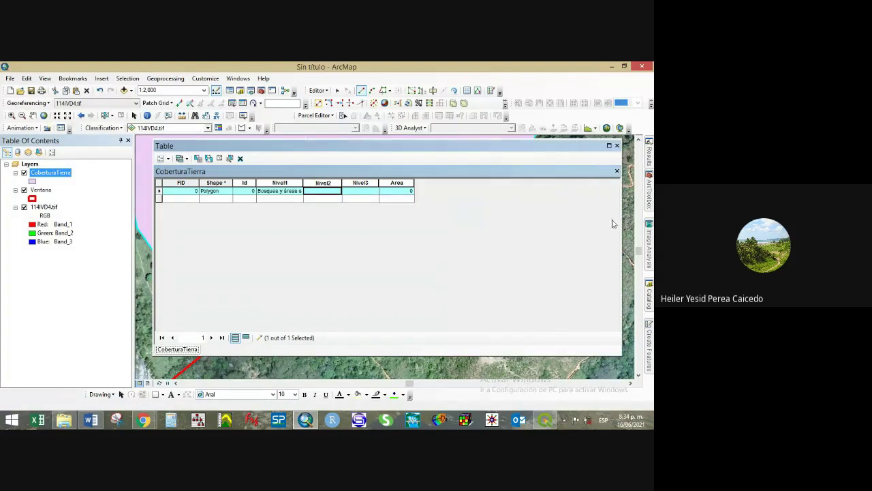
{"action": "left_click_drag", "start_coordinate": [305, 183], "coordinate": [335, 190]}
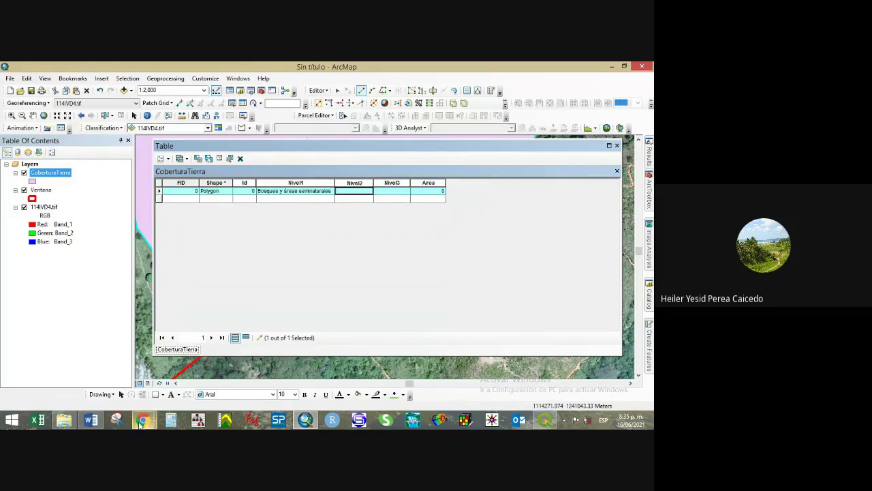
- Look up 'Bosques' in legend row 3.1 and enter it as the polygon's Nivel2
{"action": "mouse_move", "coordinate": [144, 419]}
{"action": "left_click", "coordinate": [107, 379]}
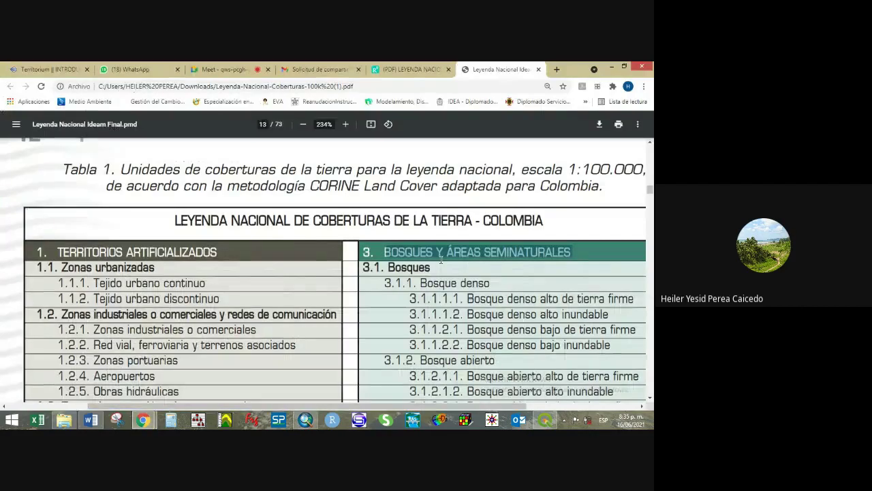
{"action": "scroll", "coordinate": [441, 259], "scroll_direction": "down", "scroll_amount": 2}
{"action": "double_click", "coordinate": [409, 172]}
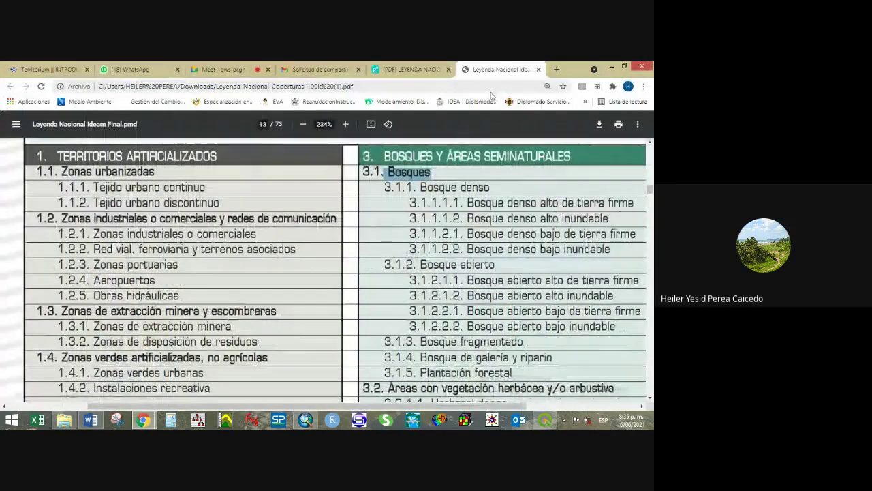
{"action": "left_click", "coordinate": [305, 419]}
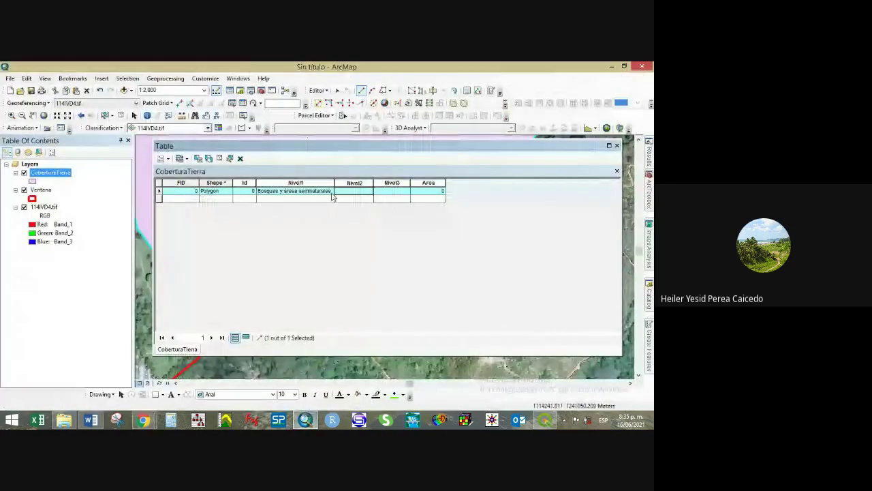
{"action": "left_click", "coordinate": [353, 191]}
{"action": "type", "text": "Bosques"}
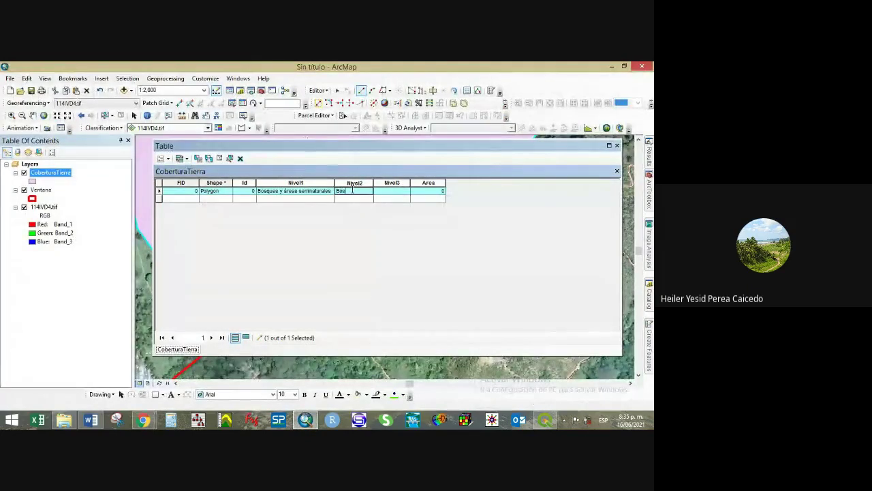
{"action": "left_click", "coordinate": [386, 198]}
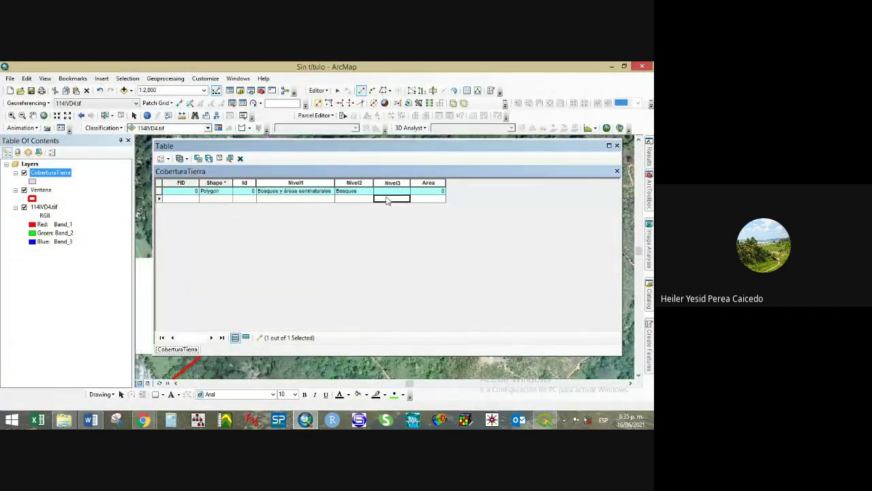
- Copy the class name 'Bosque de galería y ripario' (3.1.4) from the legend PDF
{"action": "left_click", "coordinate": [306, 422]}
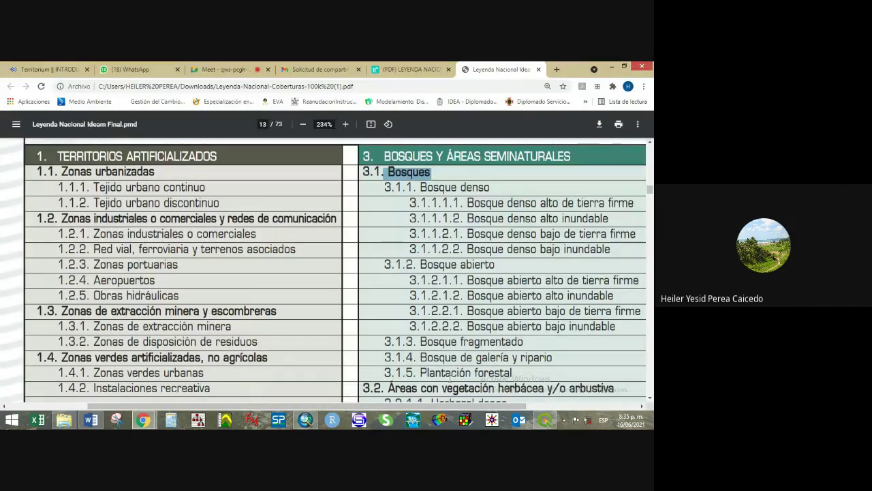
{"action": "scroll", "coordinate": [442, 402], "scroll_direction": "right", "scroll_amount": 2}
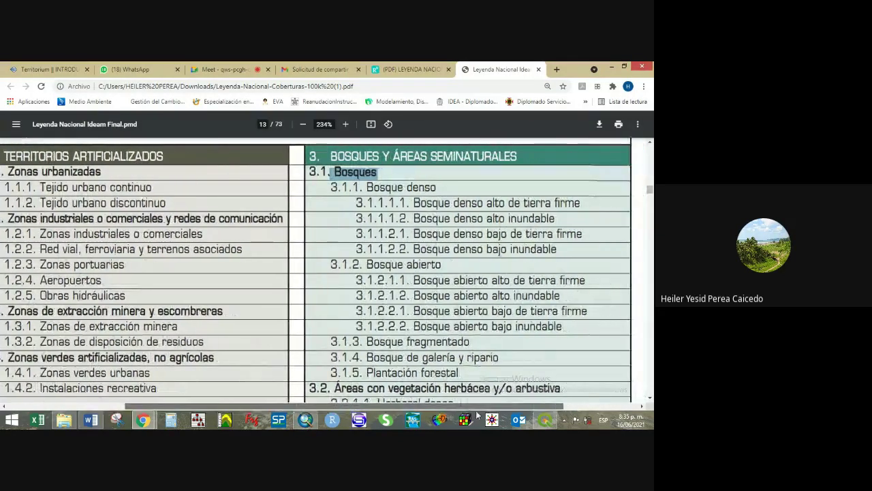
{"action": "left_click_drag", "start_coordinate": [365, 357], "coordinate": [499, 359]}
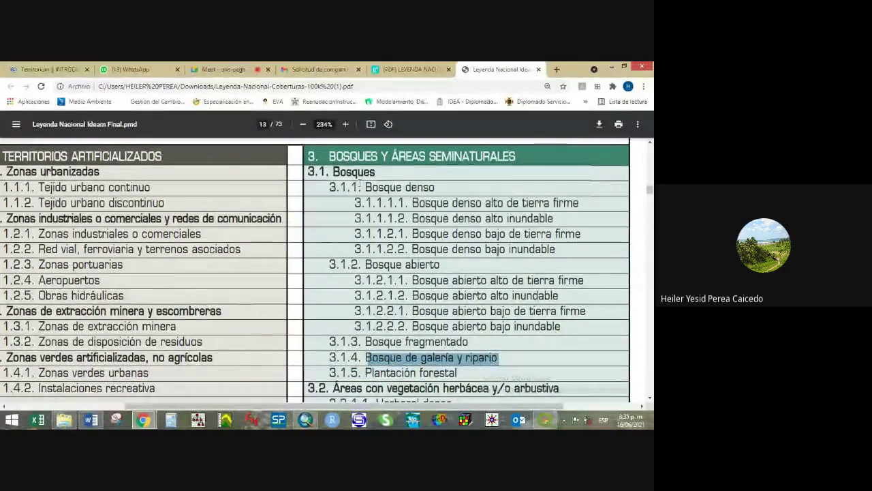
{"action": "left_click_drag", "start_coordinate": [365, 188], "coordinate": [450, 203]}
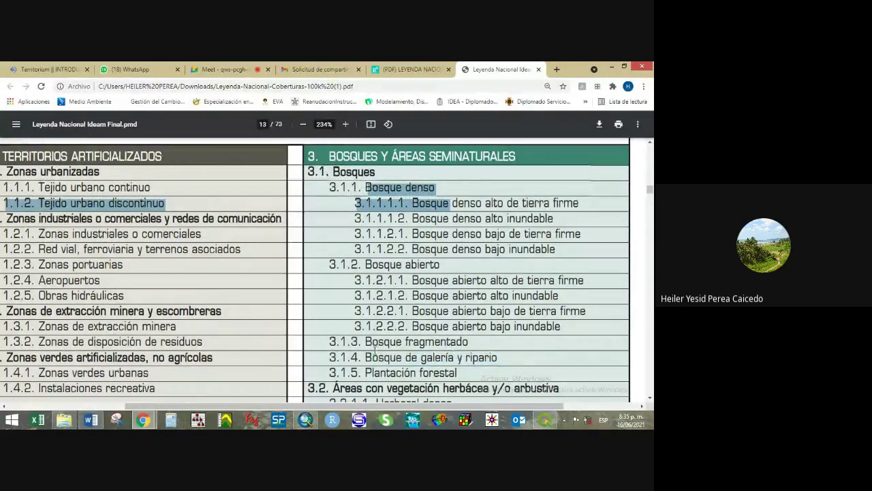
{"action": "left_click_drag", "start_coordinate": [367, 357], "coordinate": [499, 358]}
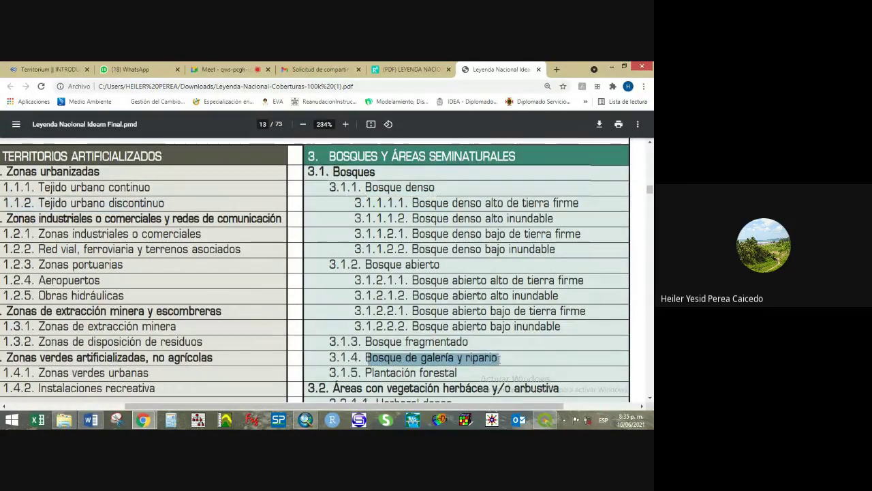
{"action": "right_click", "coordinate": [473, 359]}
{"action": "left_click", "coordinate": [487, 285]}
- Paste 'Bosque de galería y ripario' into the polygon's Nivel3 and widen that column
{"action": "key", "text": "alt+Tab"}
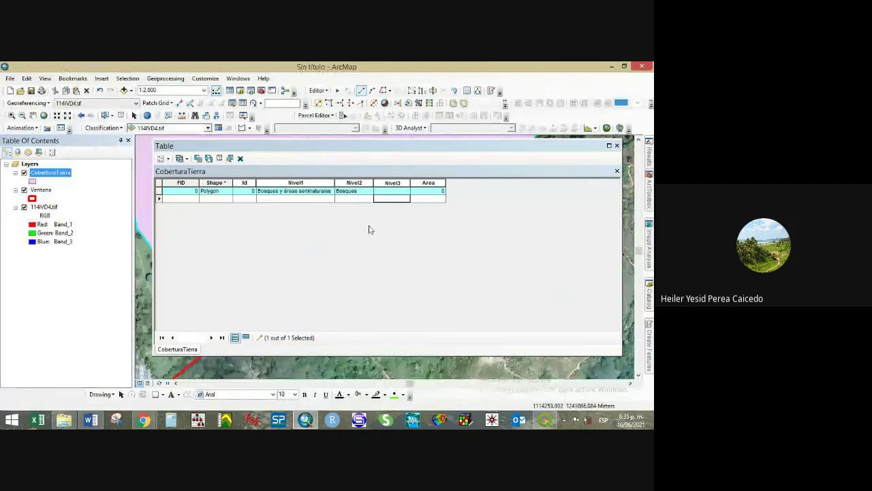
{"action": "left_click_drag", "start_coordinate": [360, 141], "coordinate": [367, 163]}
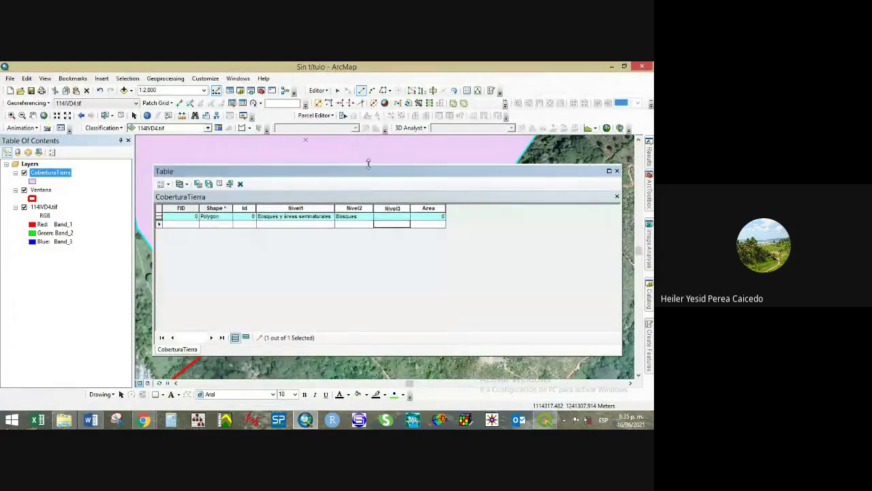
{"action": "left_click", "coordinate": [388, 216]}
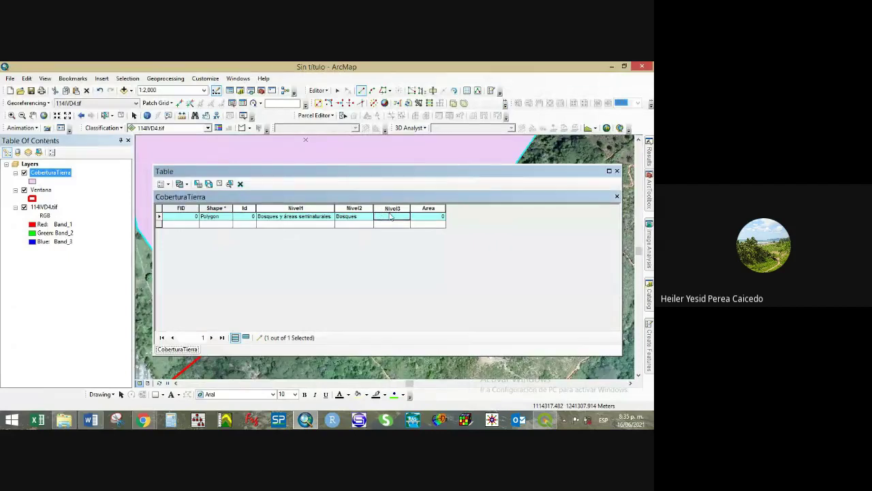
{"action": "key", "text": "ctrl+v"}
{"action": "left_click_drag", "start_coordinate": [434, 215], "coordinate": [450, 208]}
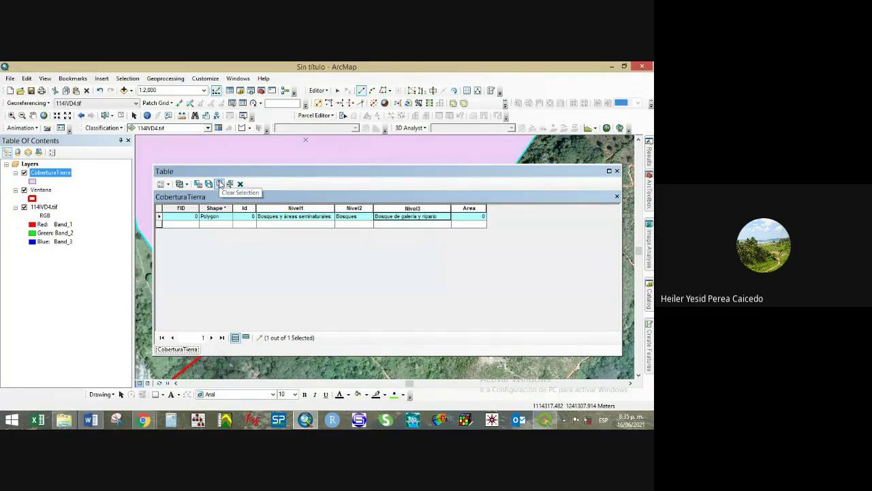
- Clear the selection, close the table, then reopen the CoberturaTierra attribute table
{"action": "left_click", "coordinate": [220, 184]}
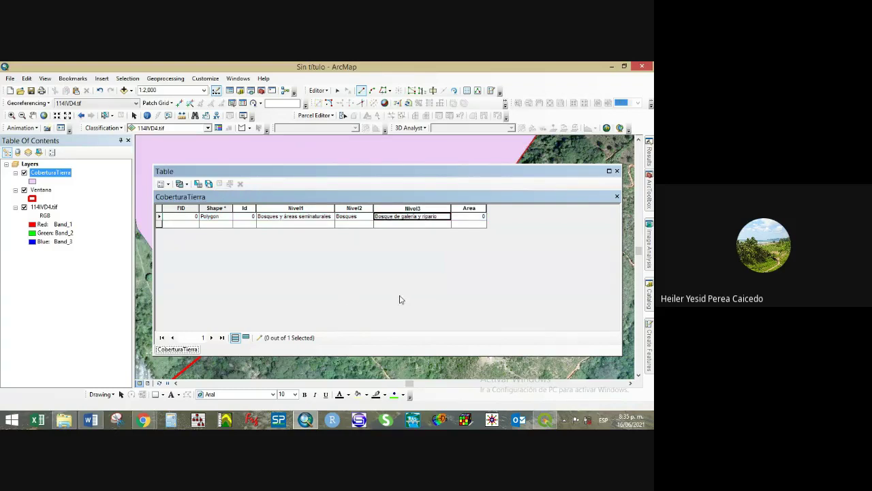
{"action": "left_click", "coordinate": [617, 171]}
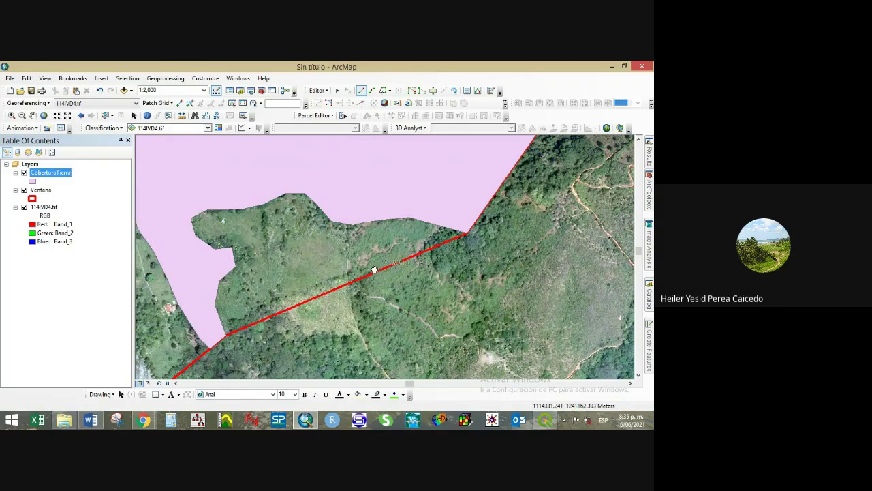
{"action": "scroll", "coordinate": [374, 269], "scroll_direction": "down", "scroll_amount": 3}
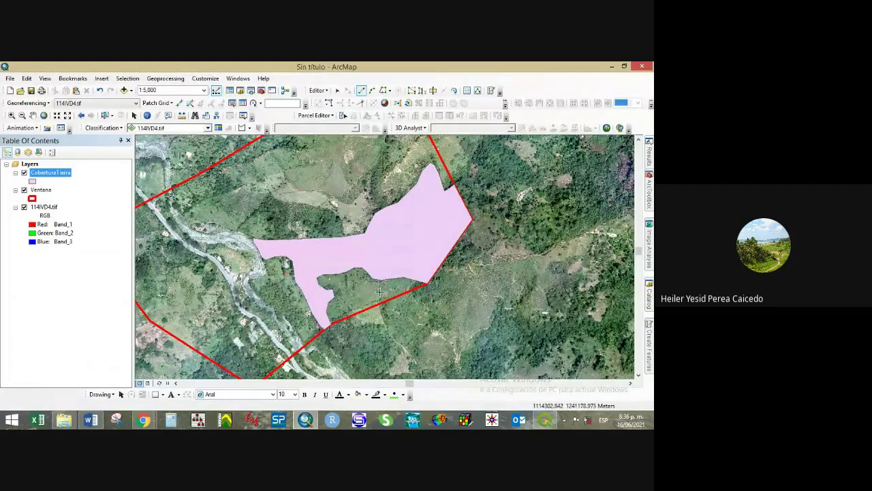
{"action": "right_click", "coordinate": [42, 173]}
{"action": "left_click", "coordinate": [77, 200]}
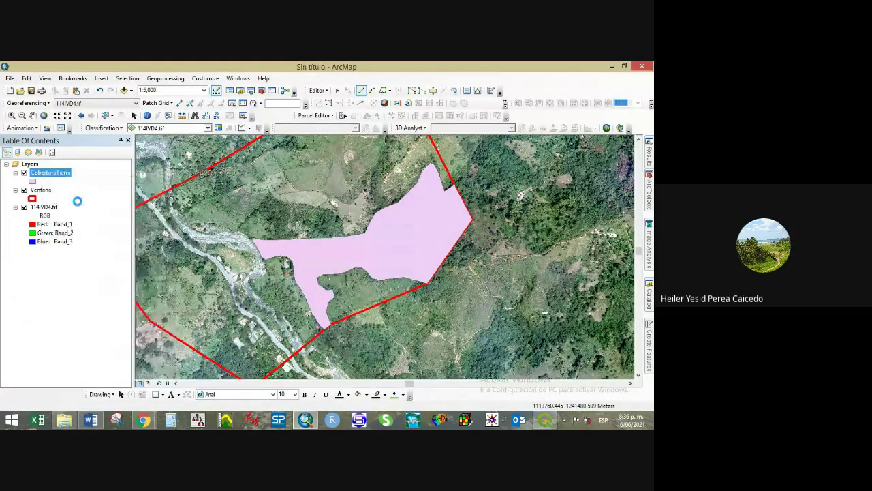
- Calculate Geometry on the Area field as Area in Hectares [ha], giving 9.274318
{"action": "left_click", "coordinate": [465, 208]}
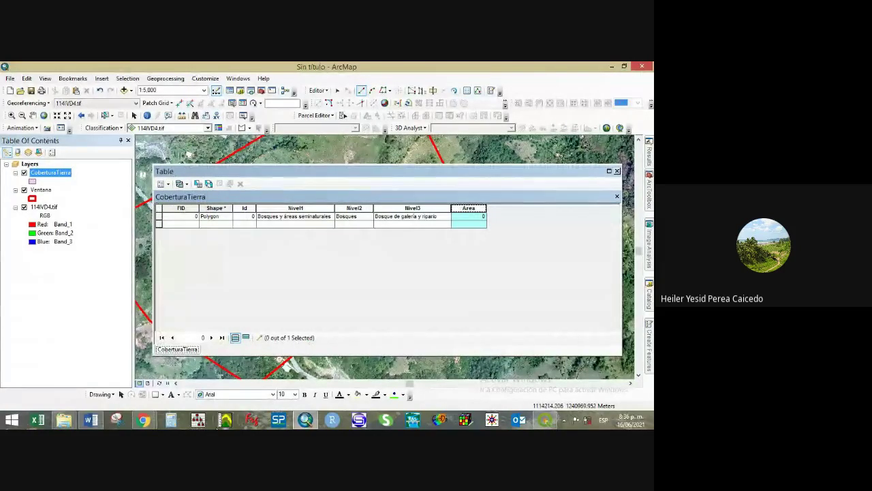
{"action": "right_click", "coordinate": [474, 210]}
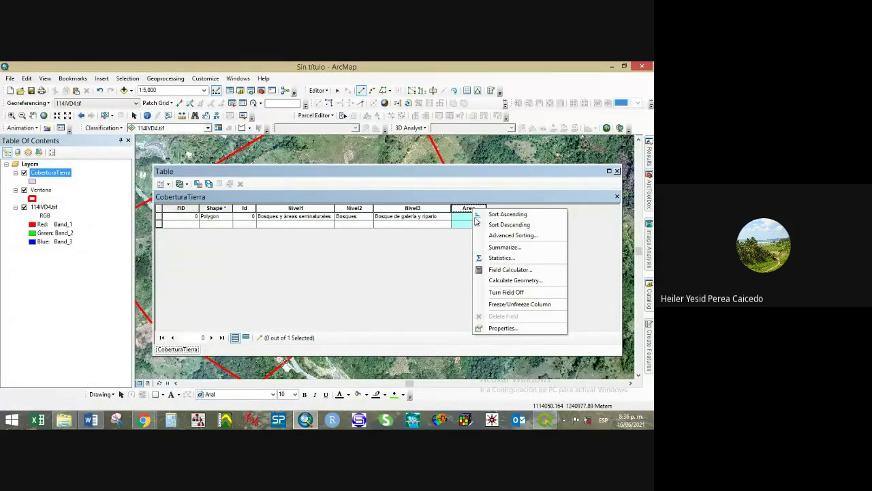
{"action": "left_click", "coordinate": [463, 217]}
{"action": "right_click", "coordinate": [465, 220]}
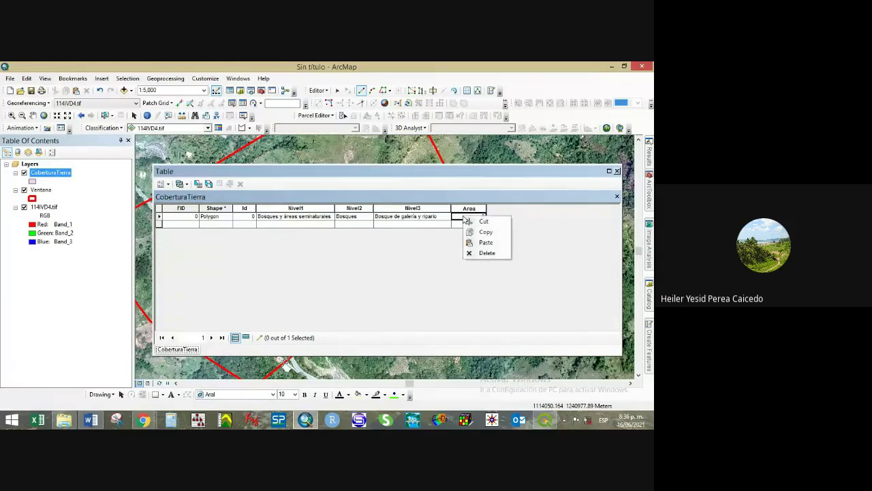
{"action": "left_click", "coordinate": [469, 209]}
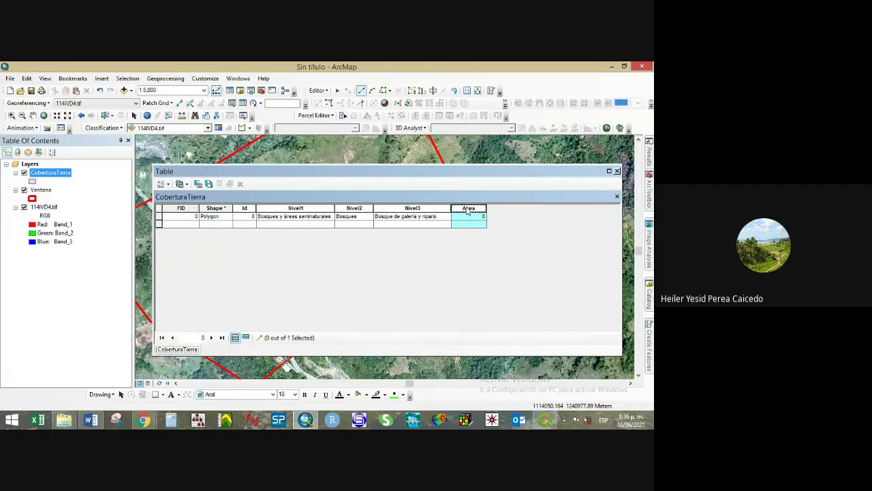
{"action": "right_click", "coordinate": [466, 212]}
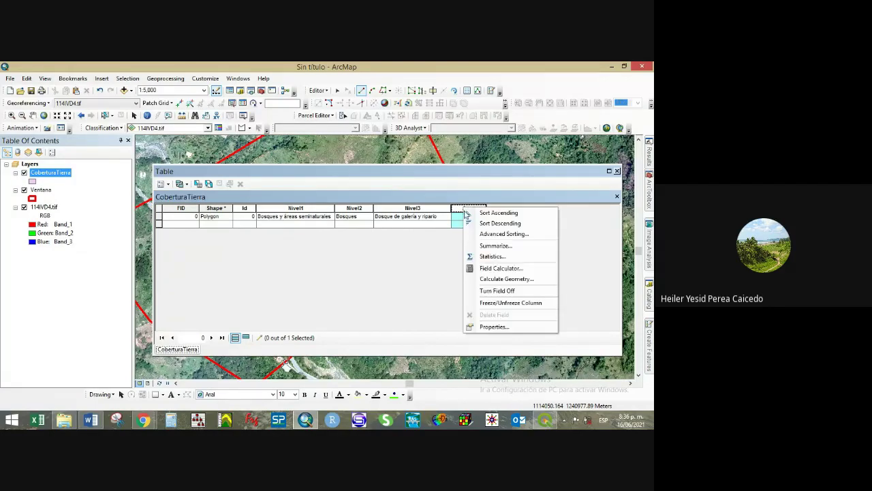
{"action": "left_click", "coordinate": [492, 279]}
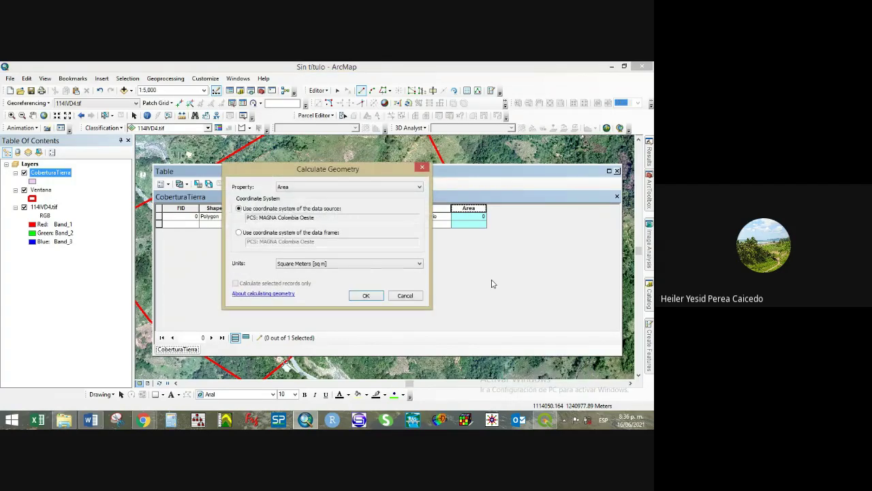
{"action": "left_click", "coordinate": [286, 189]}
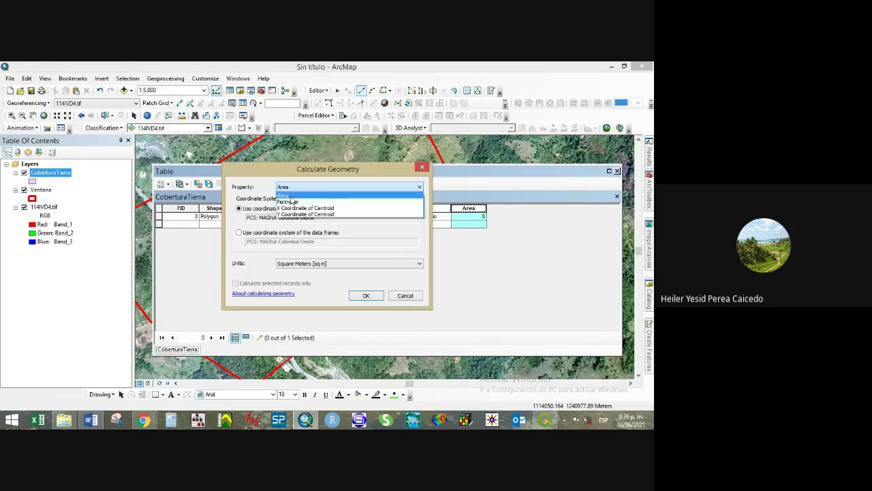
{"action": "left_click", "coordinate": [290, 197]}
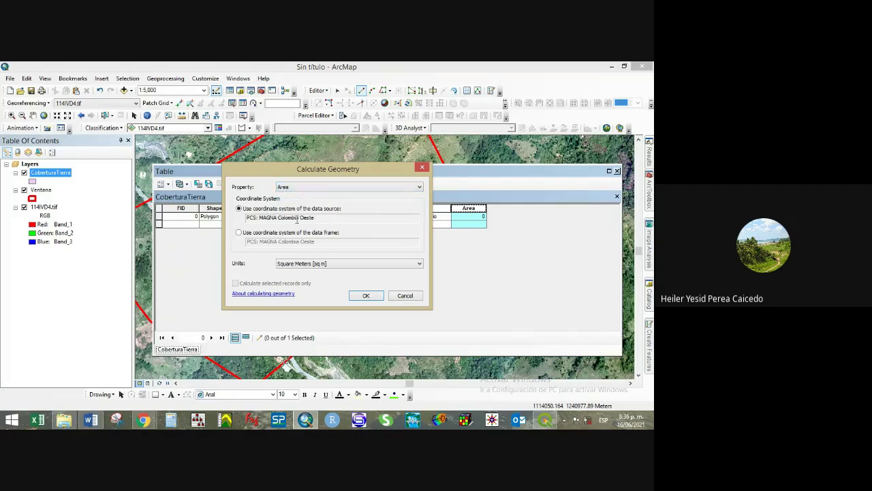
{"action": "left_click", "coordinate": [292, 263]}
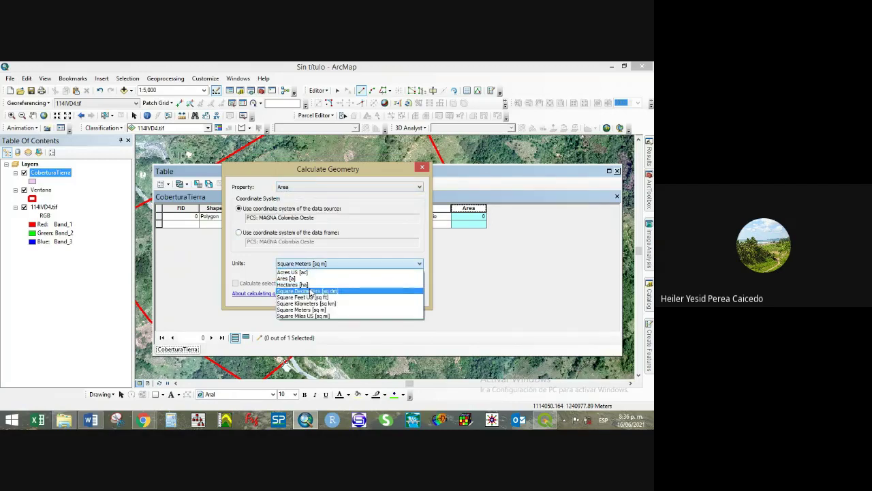
{"action": "left_click", "coordinate": [309, 285]}
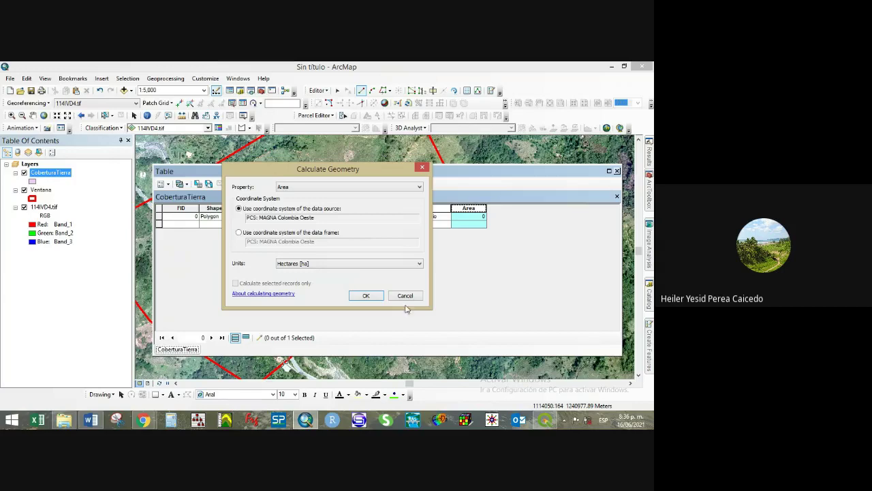
{"action": "left_click", "coordinate": [365, 295]}
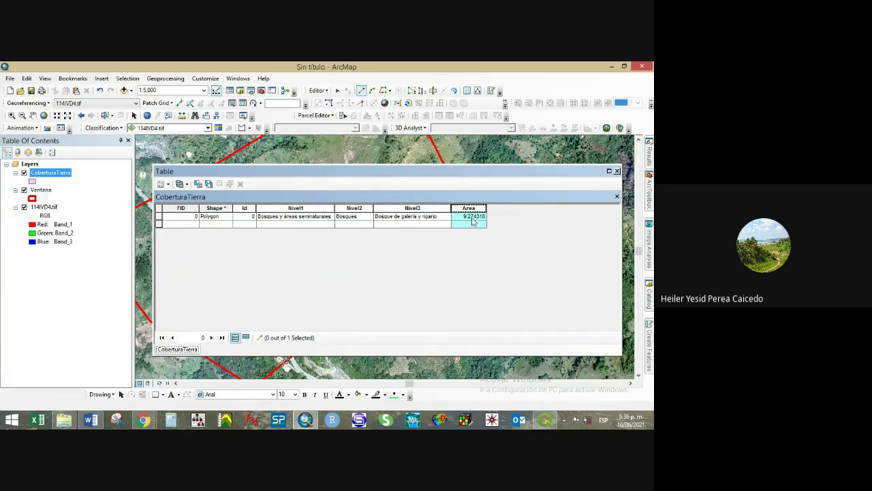
- Close the attribute table and zoom and pan to the gap between the polygon and red line
{"action": "left_click", "coordinate": [617, 171]}
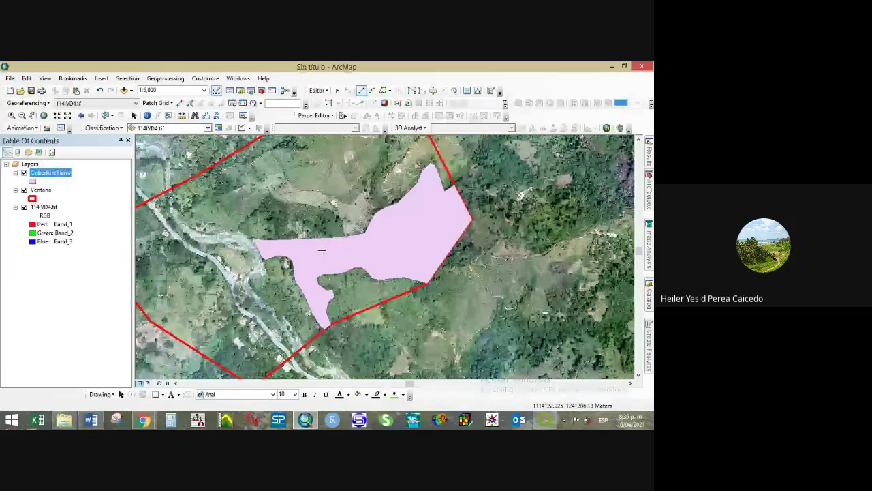
{"action": "scroll", "coordinate": [322, 250], "scroll_direction": "up", "scroll_amount": 3}
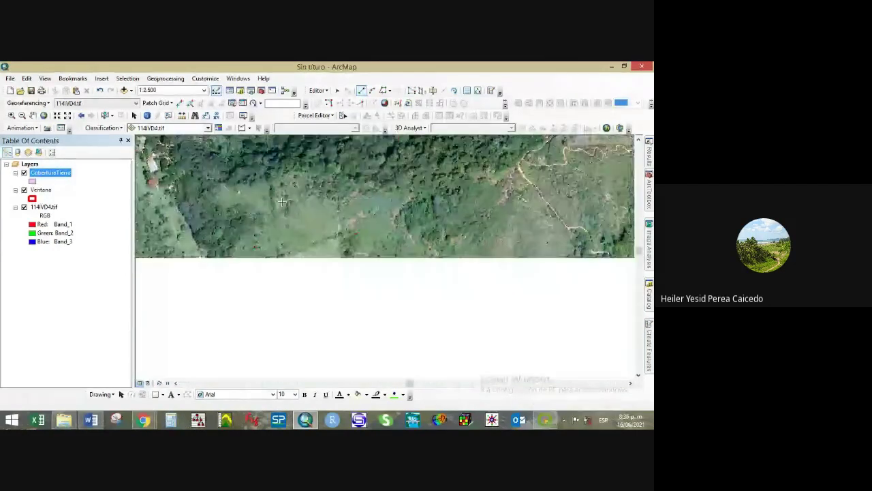
{"action": "left_click", "coordinate": [544, 420]}
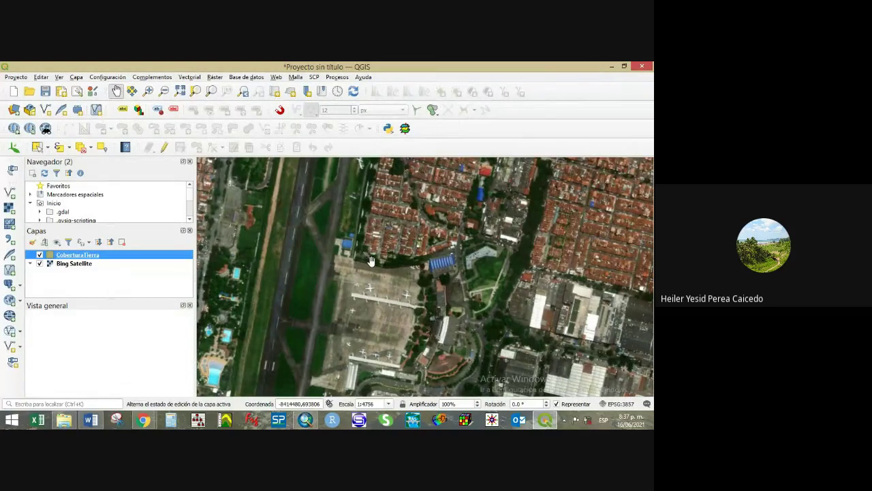
{"action": "left_click", "coordinate": [612, 67]}
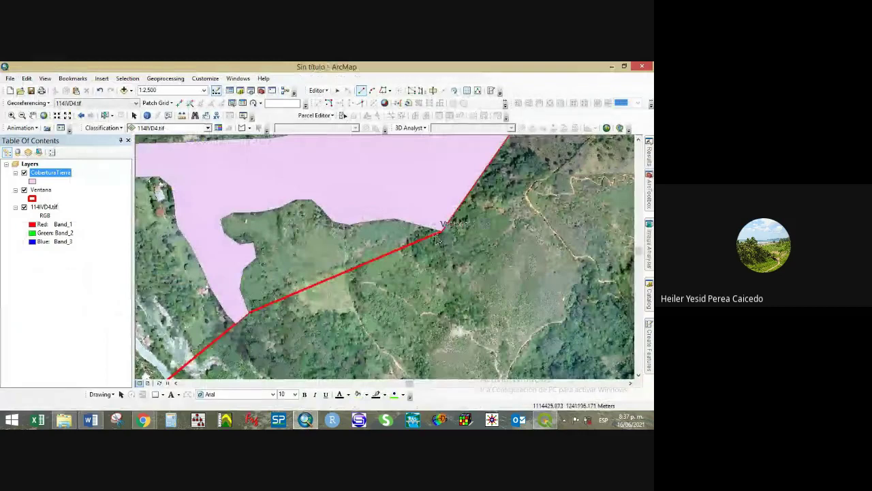
{"action": "scroll", "coordinate": [306, 252], "scroll_direction": "up", "scroll_amount": 2}
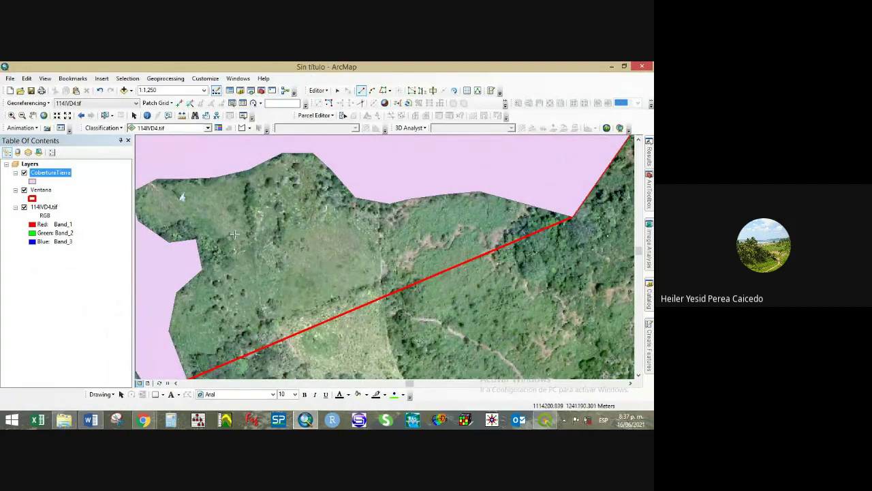
{"action": "left_click_drag", "start_coordinate": [269, 269], "coordinate": [323, 218]}
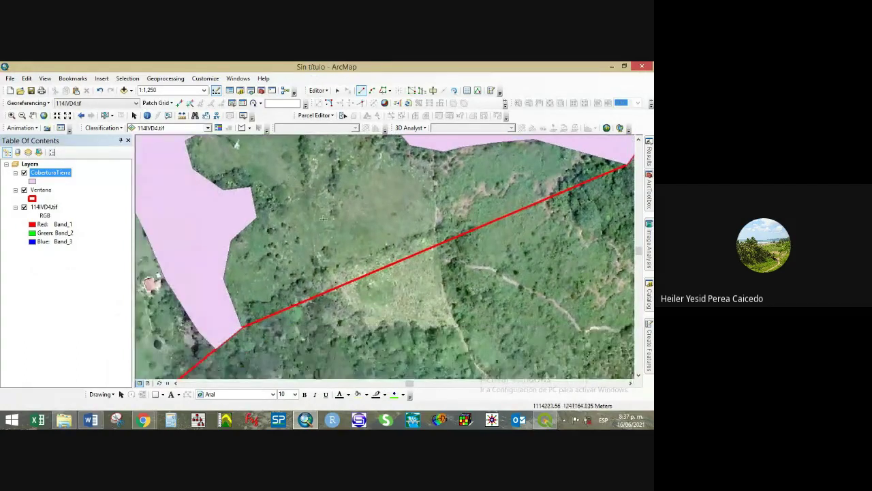
{"action": "scroll", "coordinate": [323, 218], "scroll_direction": "up", "scroll_amount": 2}
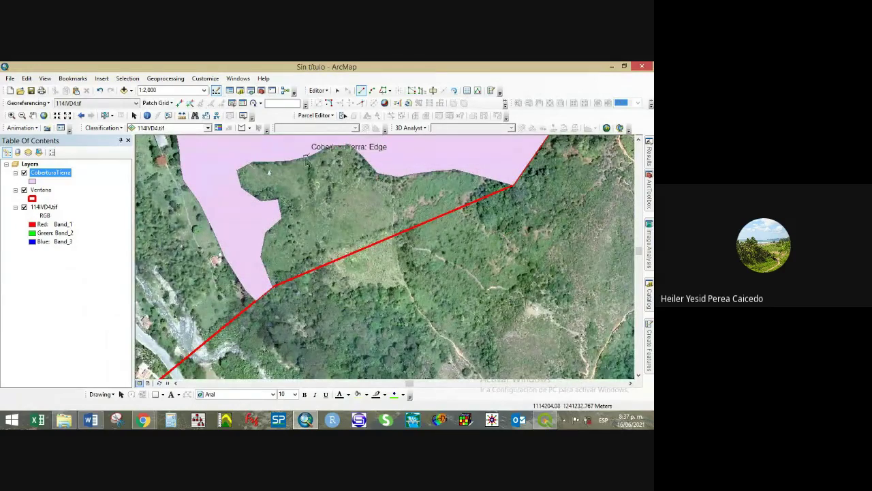
- Trace a new CoberturaTierra polygon from the pink polygon's edge to the red line
{"action": "left_click", "coordinate": [390, 90]}
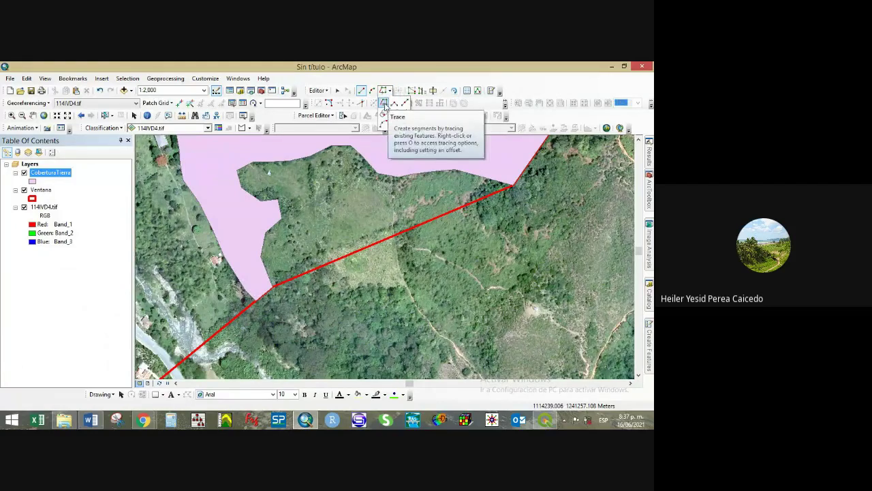
{"action": "left_click", "coordinate": [384, 103]}
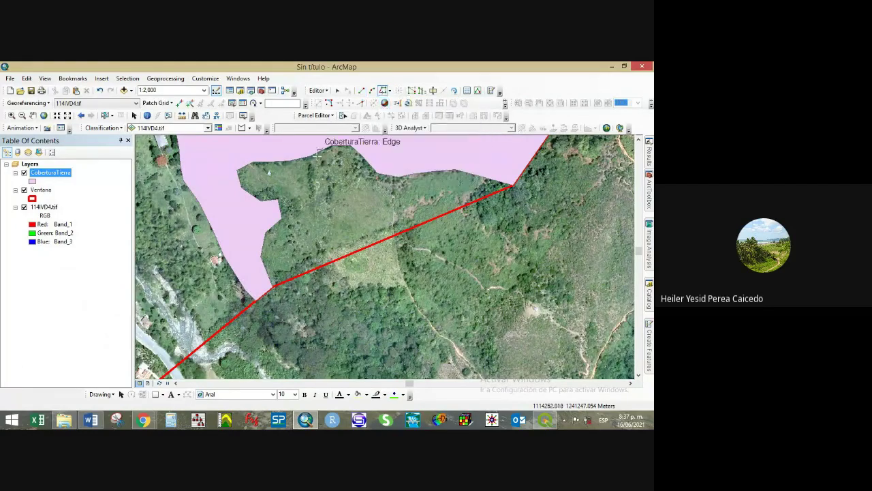
{"action": "left_click", "coordinate": [303, 158]}
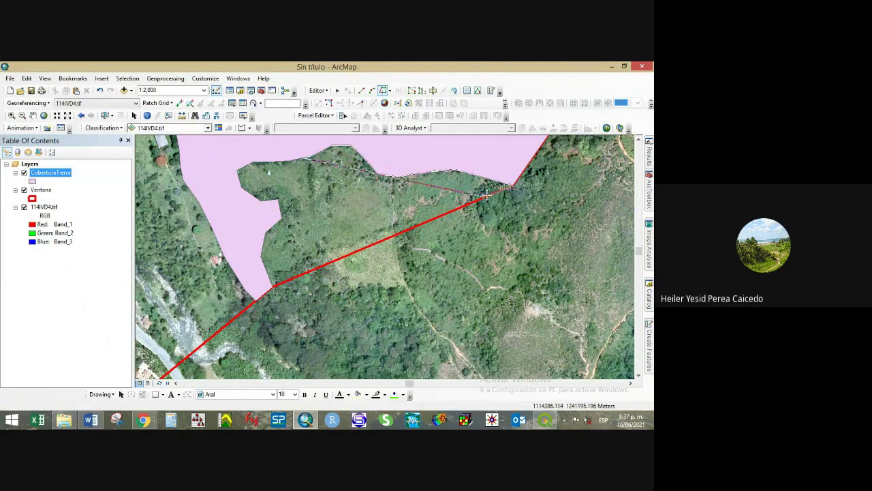
{"action": "double_click", "coordinate": [464, 204]}
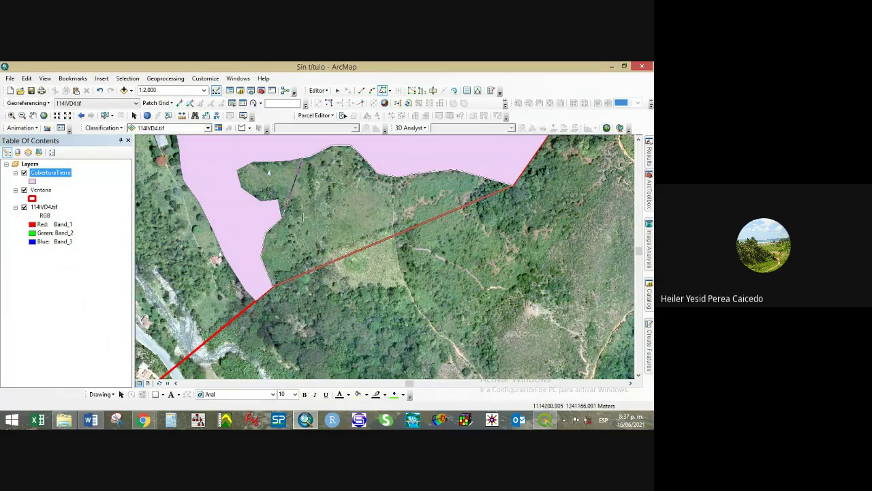
{"action": "left_click", "coordinate": [297, 161]}
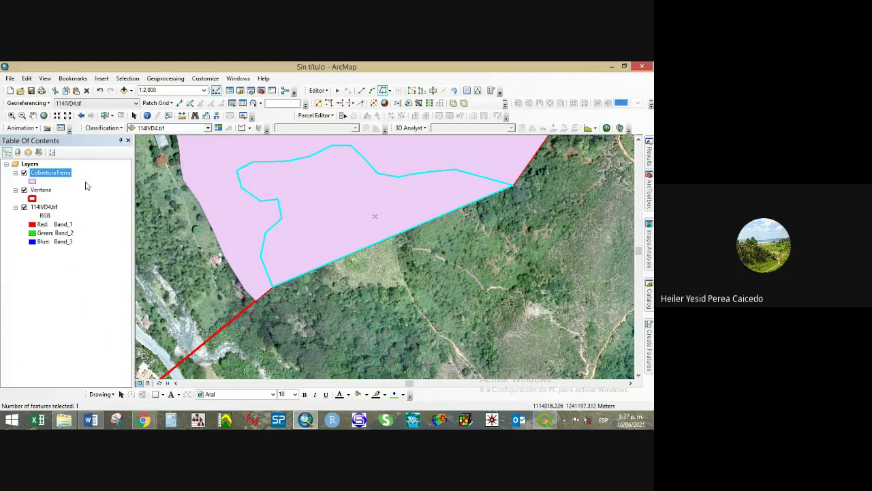
- Open the CoberturaTierra attribute table and select Nivel1 of the new FID 5 record
{"action": "right_click", "coordinate": [63, 174]}
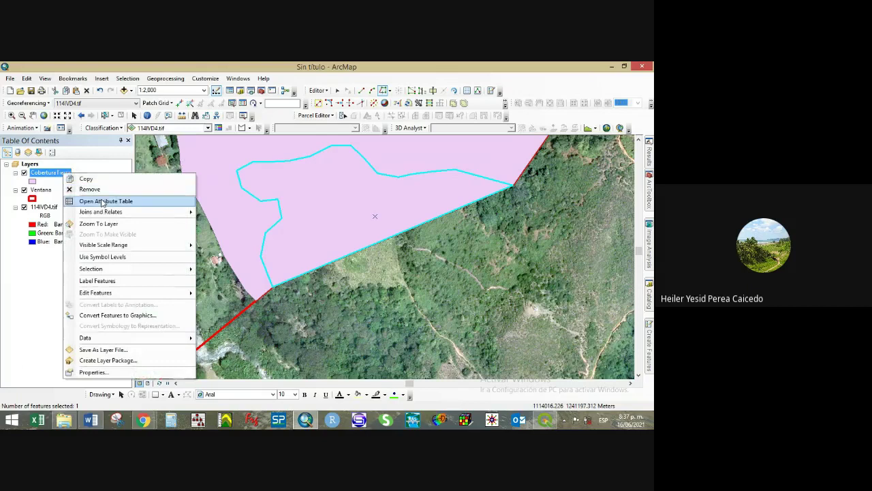
{"action": "left_click", "coordinate": [101, 199]}
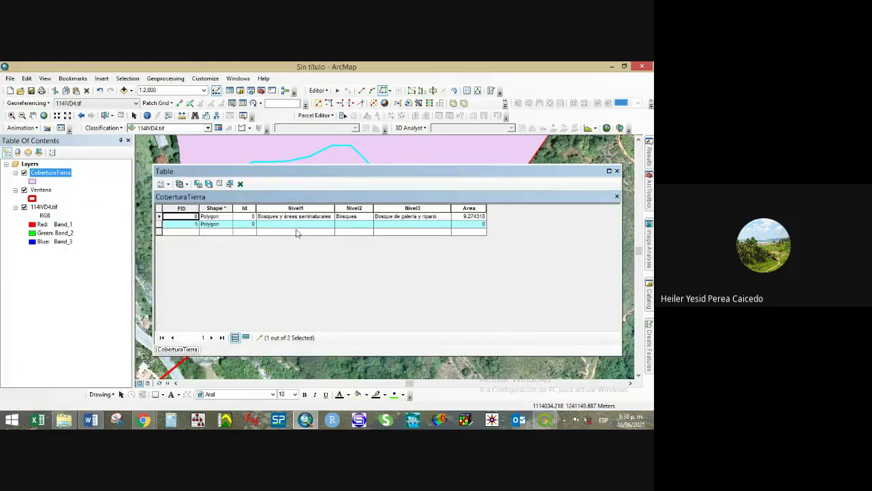
{"action": "left_click", "coordinate": [279, 224]}
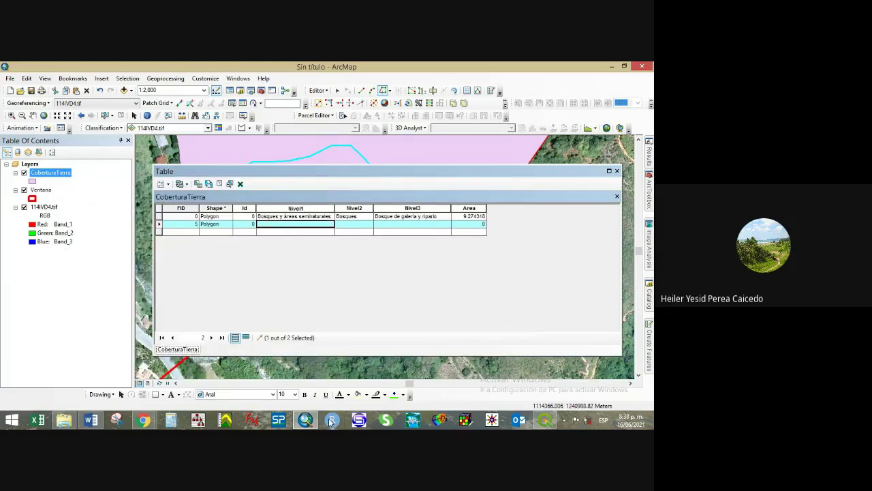
{"action": "left_click", "coordinate": [144, 420]}
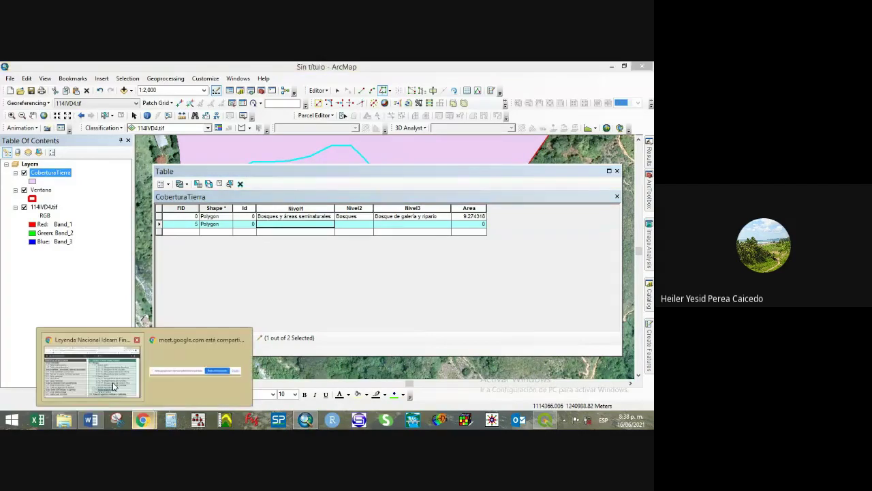
- Look up the land-cover legend PDF and enter 'Territorios agrícolas' as the new record's Nivel1
{"action": "left_click", "coordinate": [114, 387]}
{"action": "scroll", "coordinate": [253, 289], "scroll_direction": "up", "scroll_amount": 3}
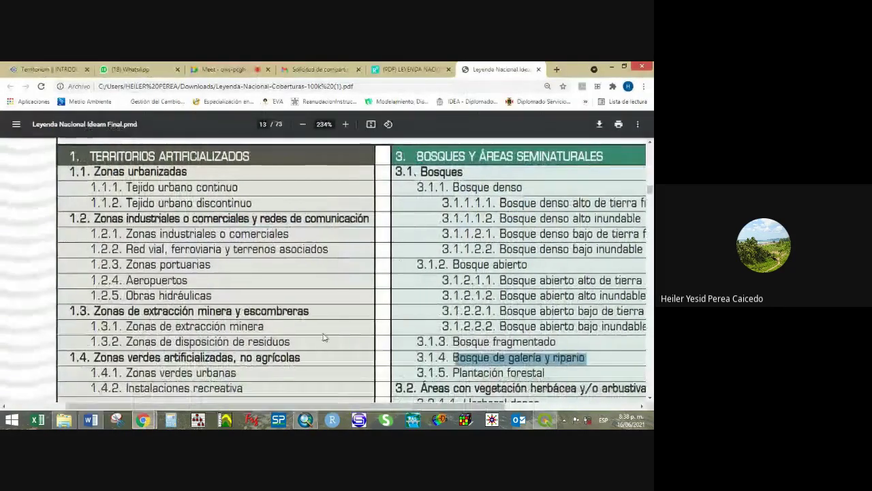
{"action": "scroll", "coordinate": [324, 338], "scroll_direction": "down", "scroll_amount": 8}
{"action": "scroll", "coordinate": [278, 310], "scroll_direction": "up", "scroll_amount": 4}
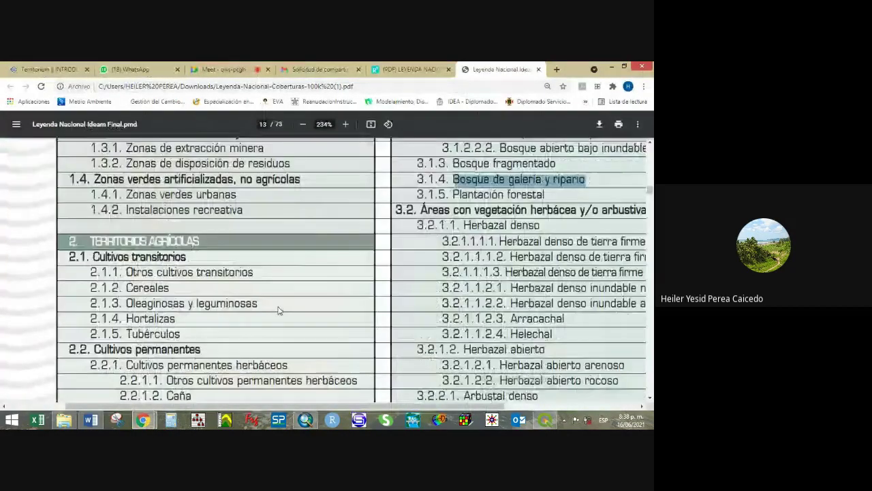
{"action": "scroll", "coordinate": [278, 311], "scroll_direction": "up", "scroll_amount": 1}
{"action": "scroll", "coordinate": [276, 311], "scroll_direction": "down", "scroll_amount": 4}
{"action": "scroll", "coordinate": [276, 310], "scroll_direction": "up", "scroll_amount": 3}
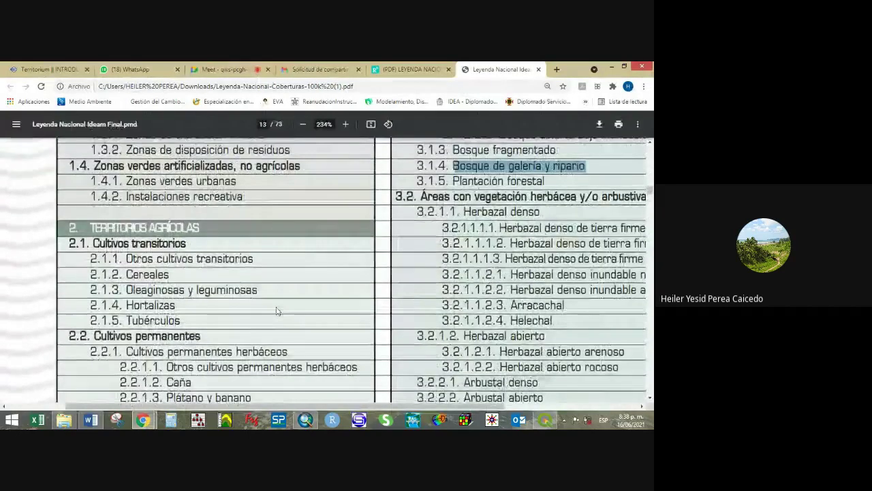
{"action": "scroll", "coordinate": [276, 310], "scroll_direction": "down", "scroll_amount": 8}
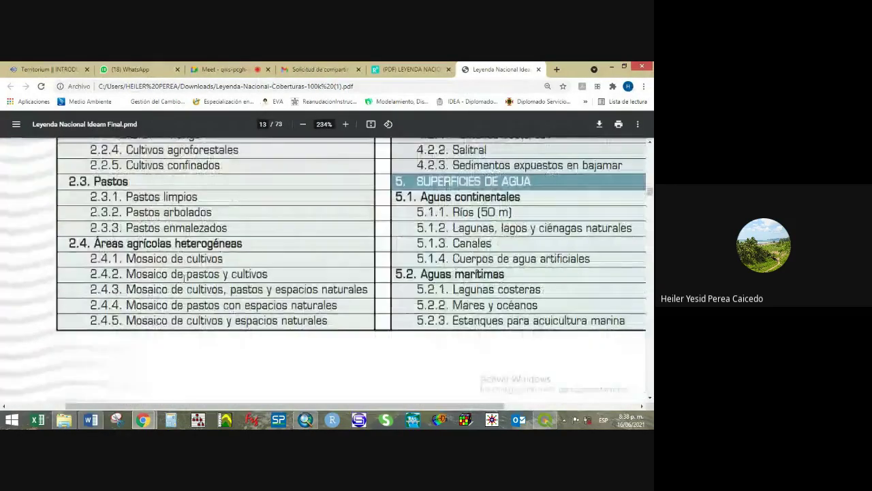
{"action": "scroll", "coordinate": [184, 276], "scroll_direction": "up", "scroll_amount": 8}
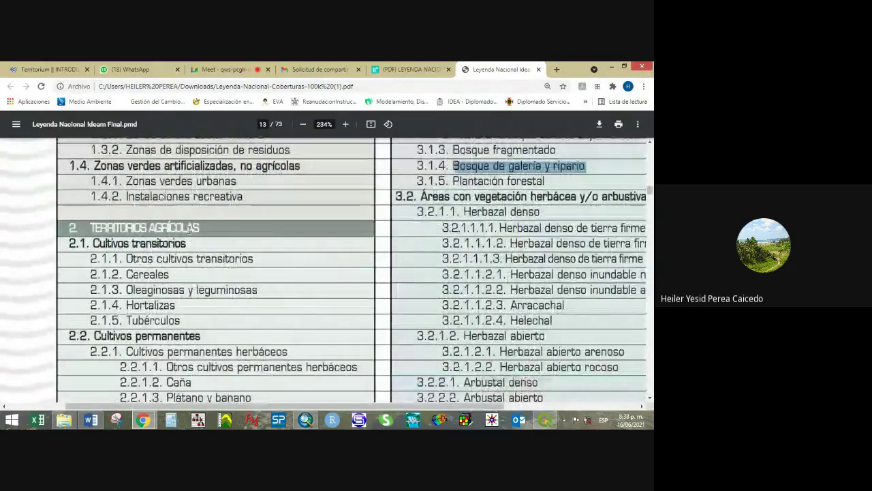
{"action": "key", "text": "alt+Tab"}
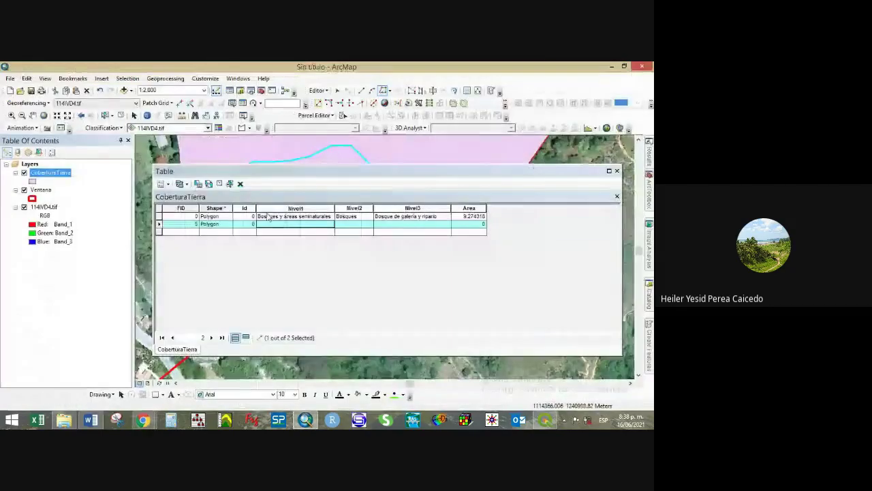
{"action": "left_click", "coordinate": [289, 224]}
{"action": "type", "text": "Territorios agrícolas"}
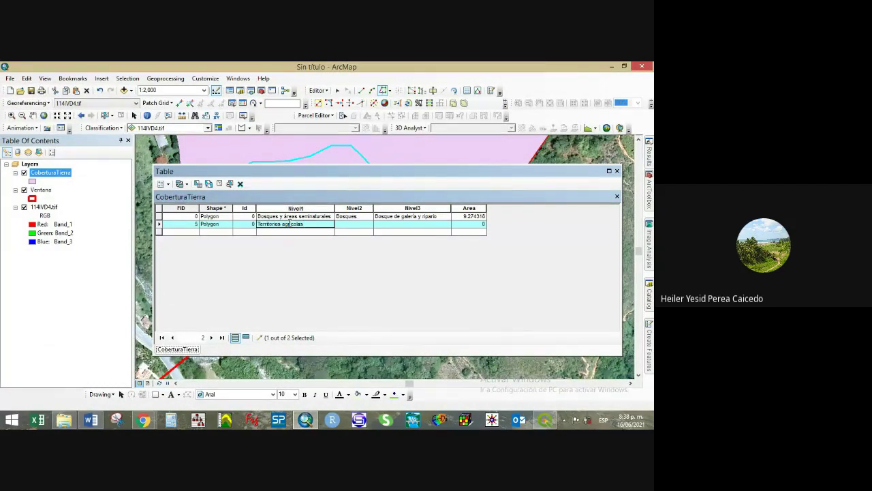
- Check the legend again and enter 'Pastos' as the record's Nivel2
{"action": "key", "text": "alt+Tab"}
{"action": "scroll", "coordinate": [242, 267], "scroll_direction": "down", "scroll_amount": 5}
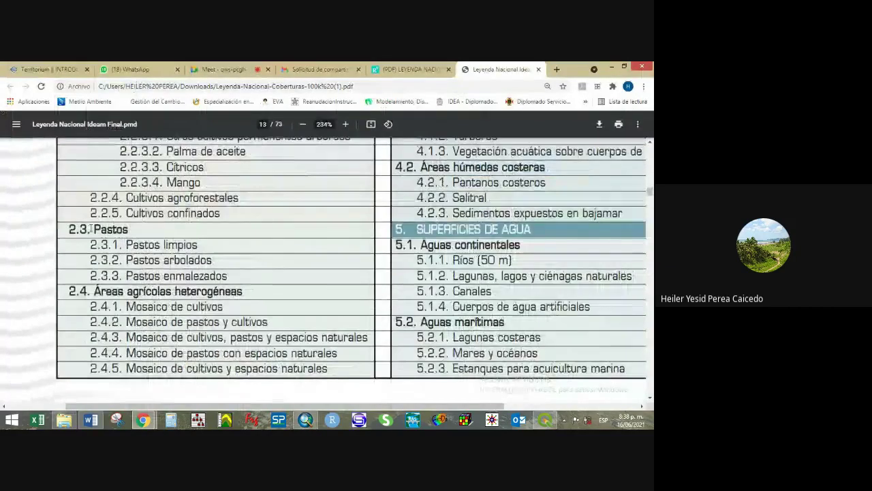
{"action": "key", "text": "alt+Tab"}
{"action": "left_click", "coordinate": [352, 225]}
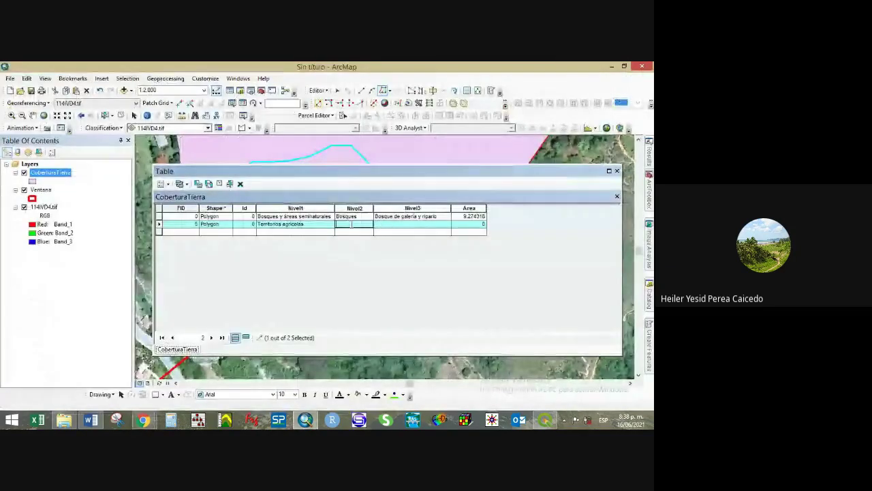
{"action": "type", "text": "Pastos"}
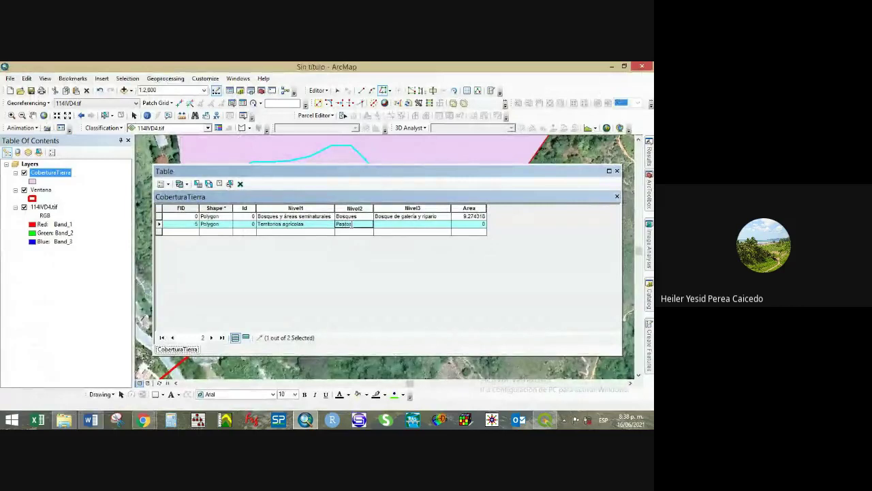
- Copy 'Pastos arbolados' from the legend into Nivel3, then select the Area column
{"action": "key", "text": "alt+Tab"}
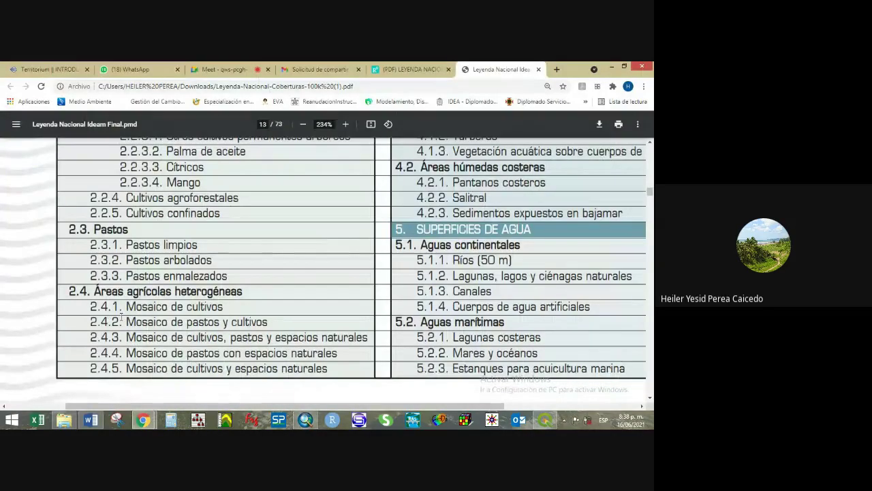
{"action": "left_click_drag", "start_coordinate": [123, 263], "coordinate": [209, 261]}
{"action": "right_click", "coordinate": [209, 261]}
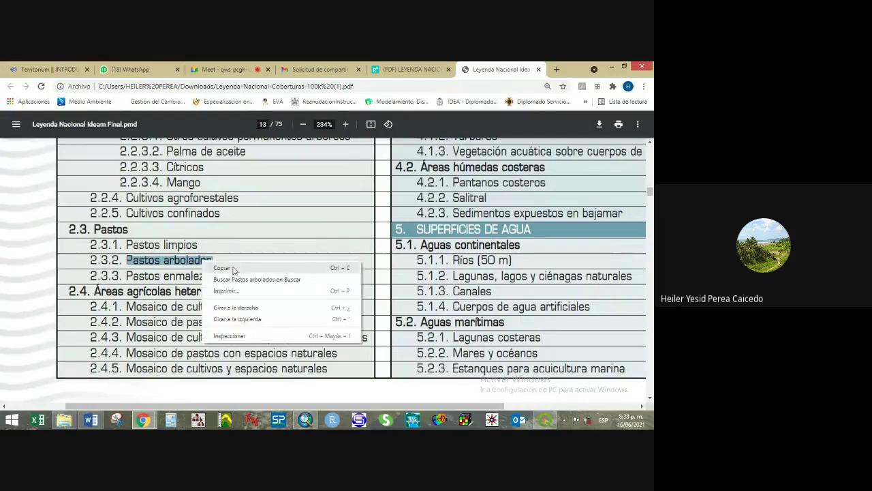
{"action": "left_click", "coordinate": [232, 269]}
{"action": "key", "text": "alt+Tab"}
{"action": "left_click", "coordinate": [385, 224]}
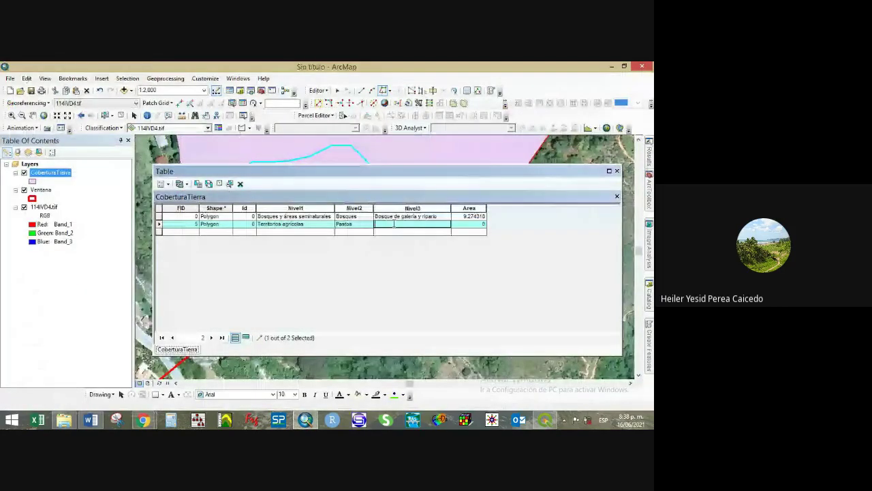
{"action": "key", "text": "ctrl+v"}
{"action": "left_click", "coordinate": [417, 232]}
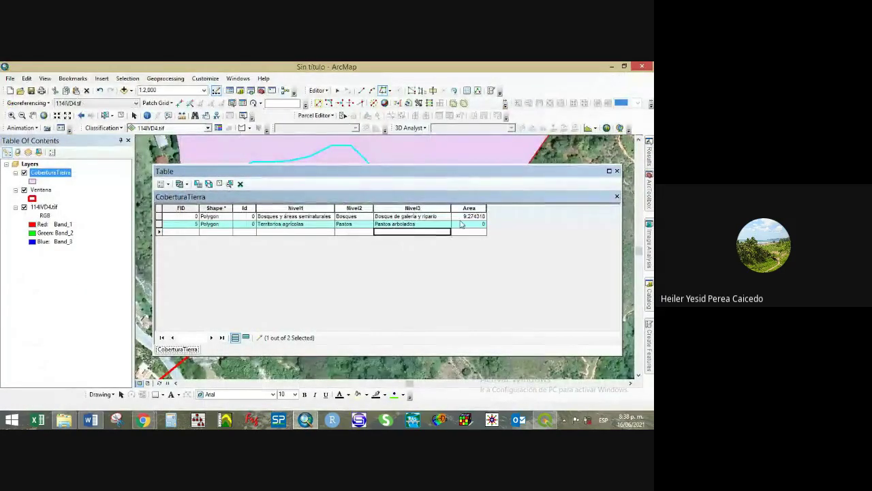
{"action": "left_click", "coordinate": [472, 208]}
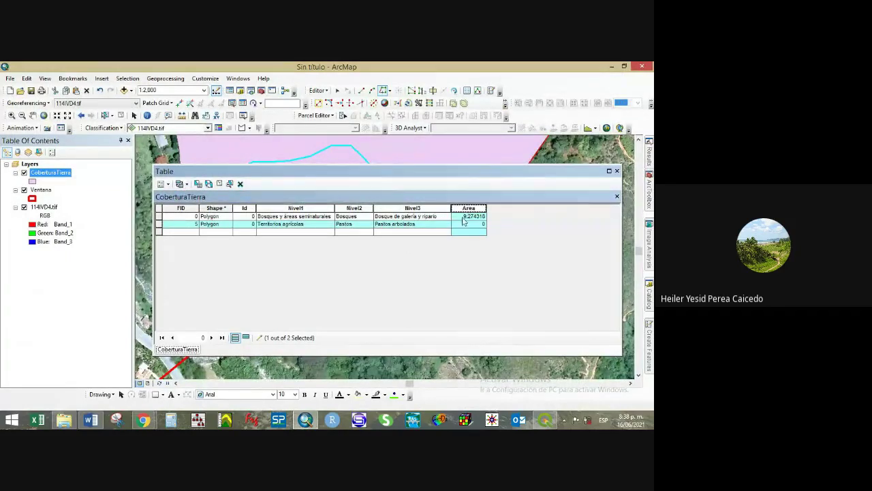
{"action": "left_click", "coordinate": [219, 184]}
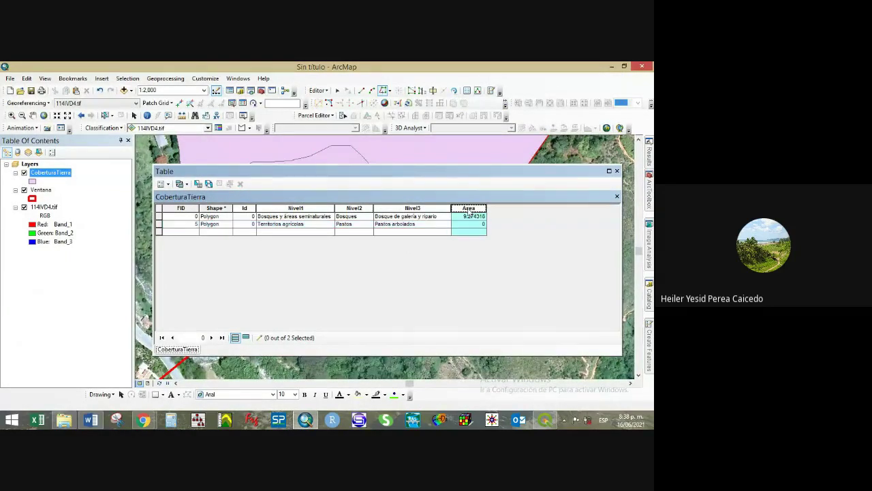
- Calculate the Area field's geometry in Hectares [ha], giving 2.215367 for the new polygon
{"action": "right_click", "coordinate": [472, 208]}
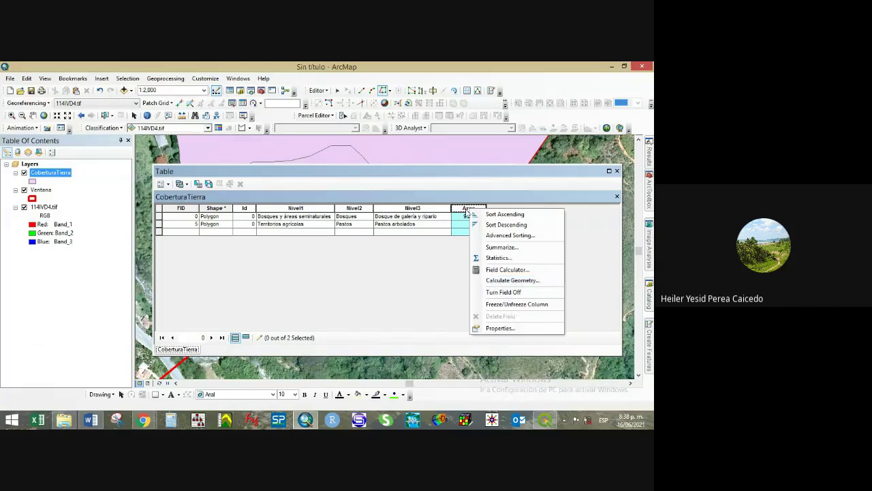
{"action": "left_click", "coordinate": [503, 280]}
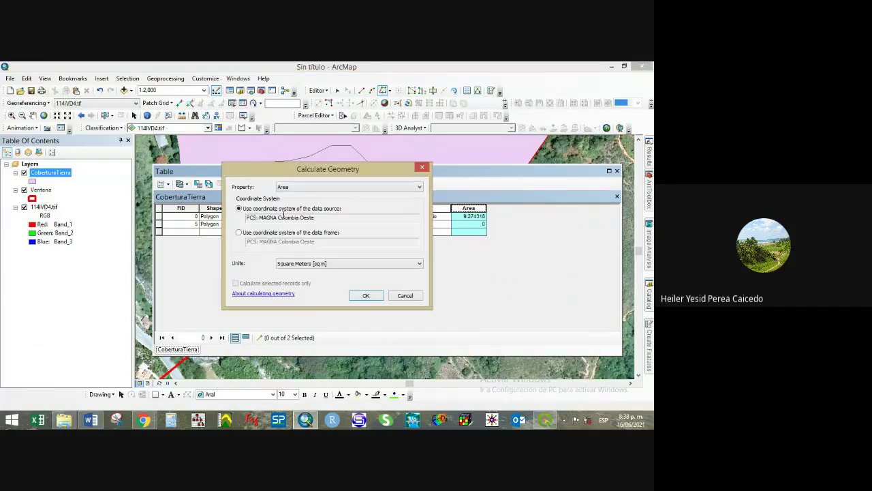
{"action": "left_click", "coordinate": [349, 263]}
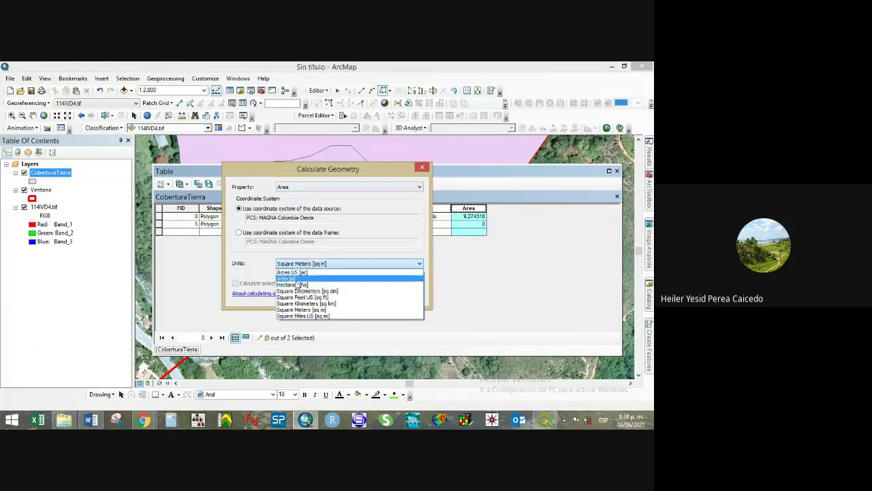
{"action": "left_click", "coordinate": [314, 281]}
{"action": "left_click", "coordinate": [367, 295]}
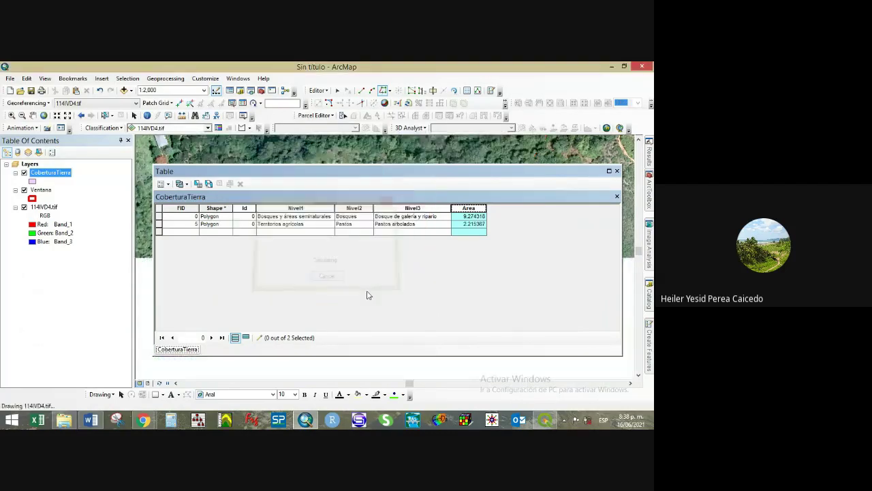
- Close the attribute table and bring the river west of the polygon into view
{"action": "left_click", "coordinate": [617, 171]}
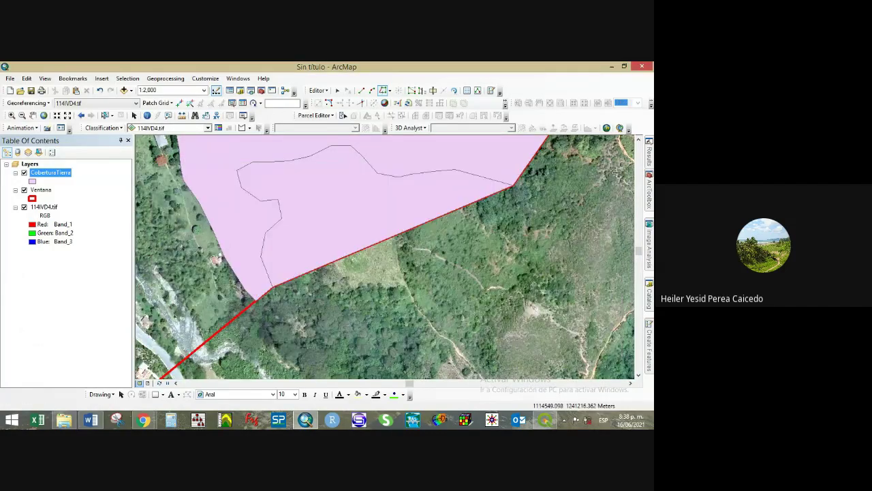
{"action": "scroll", "coordinate": [416, 308], "scroll_direction": "up", "scroll_amount": 3}
{"action": "scroll", "coordinate": [416, 309], "scroll_direction": "down", "scroll_amount": 3}
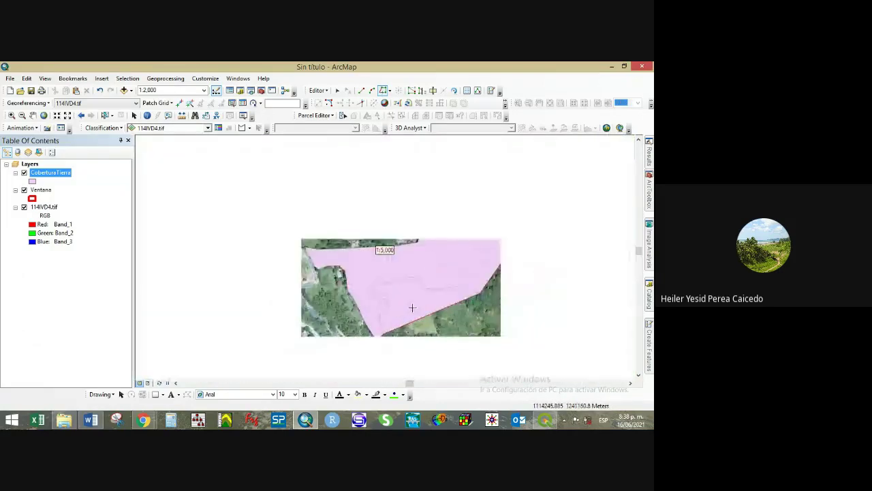
{"action": "scroll", "coordinate": [411, 308], "scroll_direction": "up", "scroll_amount": 2}
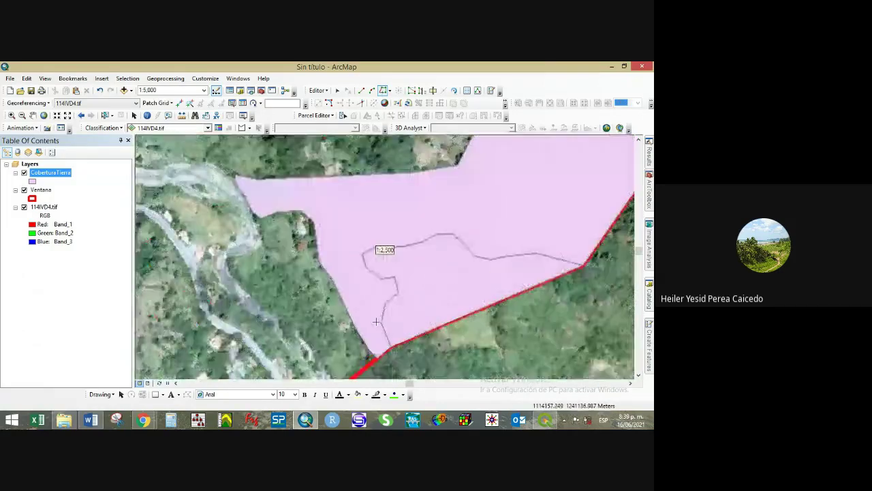
{"action": "left_click_drag", "start_coordinate": [340, 310], "coordinate": [403, 238]}
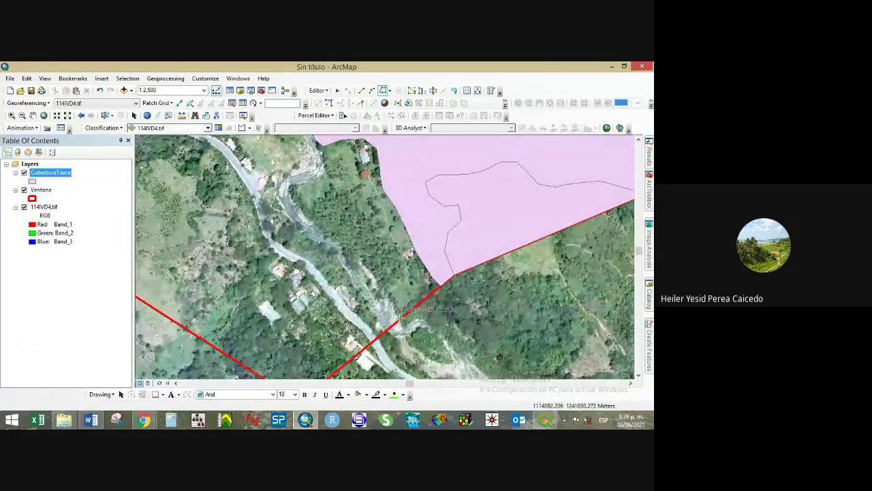
- Start a Straight Segment polygon sketch with vertices up the riverbank
{"action": "left_click", "coordinate": [362, 91]}
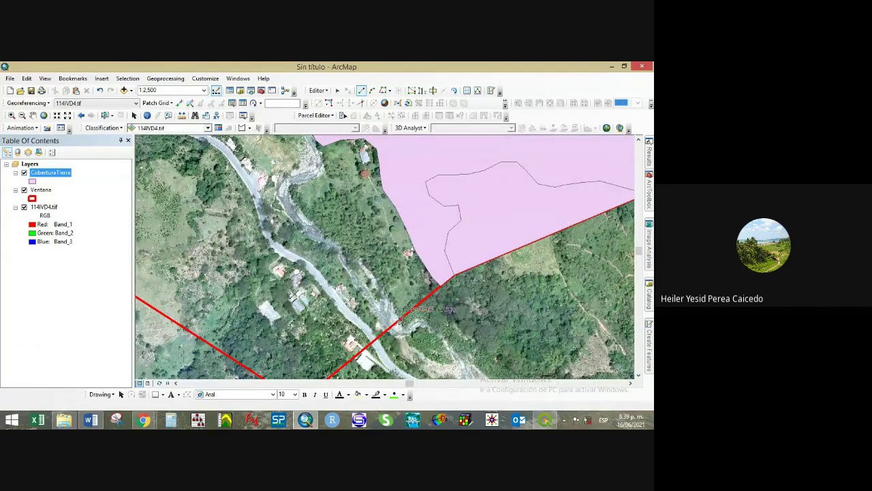
{"action": "left_click", "coordinate": [400, 319]}
{"action": "left_click", "coordinate": [381, 288]}
{"action": "left_click", "coordinate": [366, 265]}
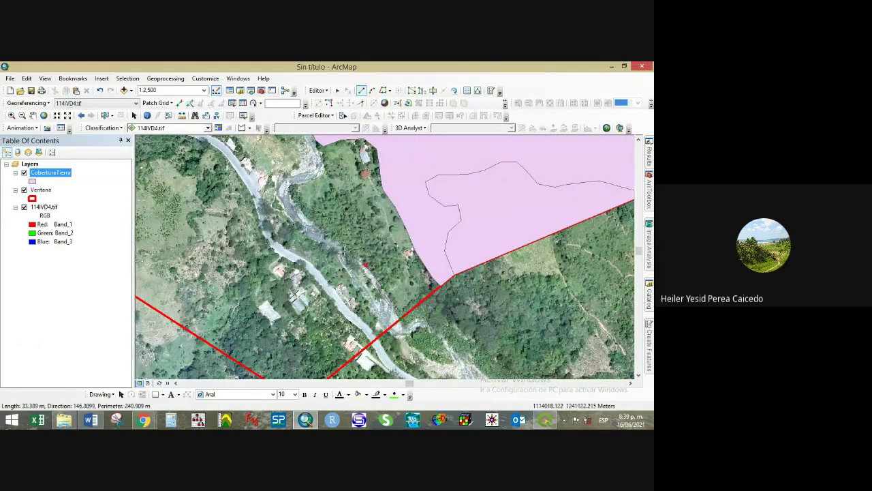
{"action": "left_click", "coordinate": [324, 235]}
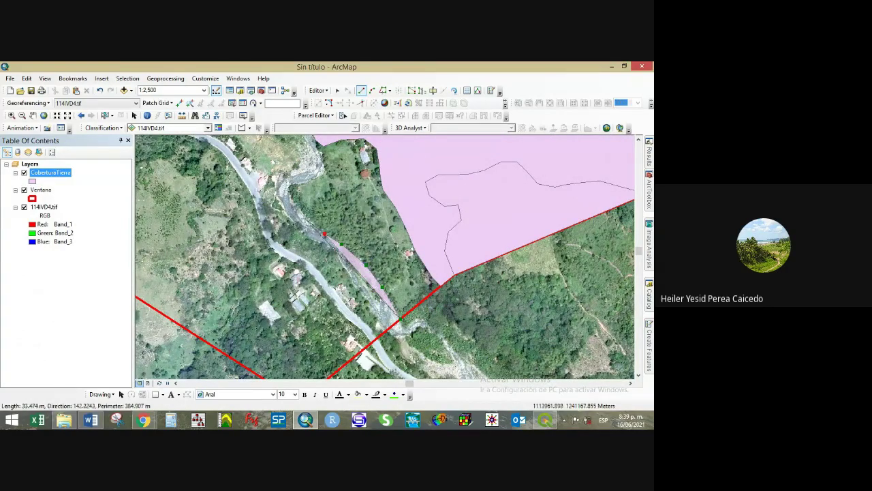
{"action": "left_click", "coordinate": [296, 204]}
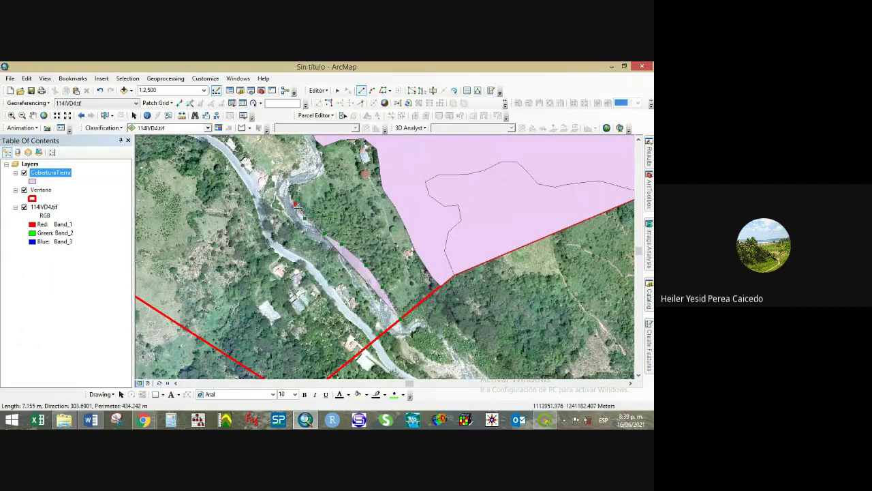
{"action": "scroll", "coordinate": [294, 201], "scroll_direction": "down", "scroll_amount": 2}
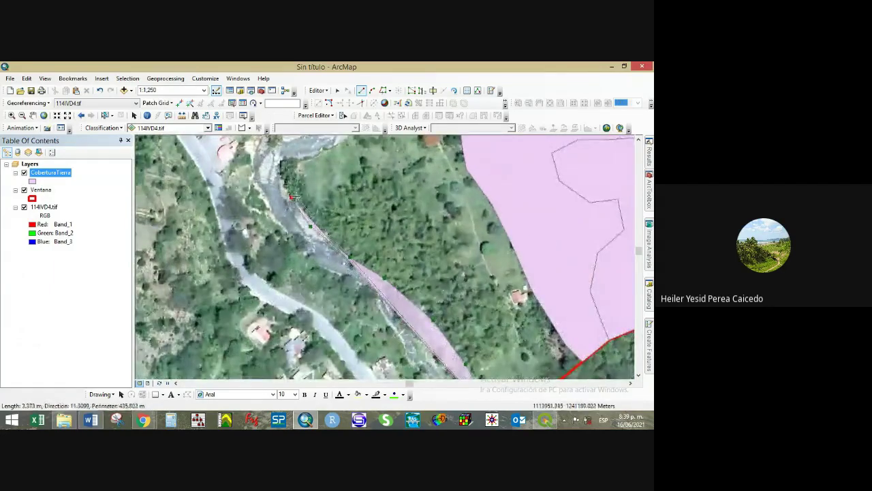
{"action": "left_click_drag", "start_coordinate": [293, 197], "coordinate": [265, 278]}
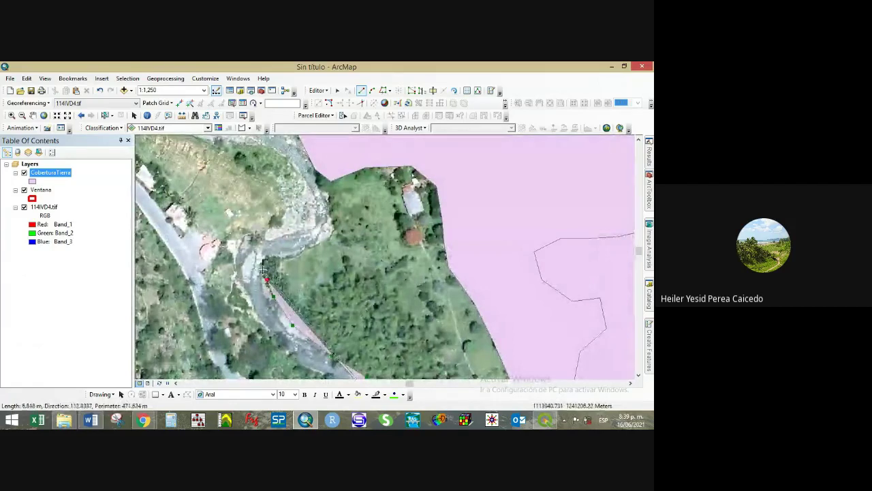
- Trace vertices around the river bend and along the pink polygon's edge to its corner
{"action": "left_click", "coordinate": [265, 269]}
{"action": "left_click", "coordinate": [264, 260]}
{"action": "left_click", "coordinate": [278, 256]}
{"action": "left_click", "coordinate": [293, 256]}
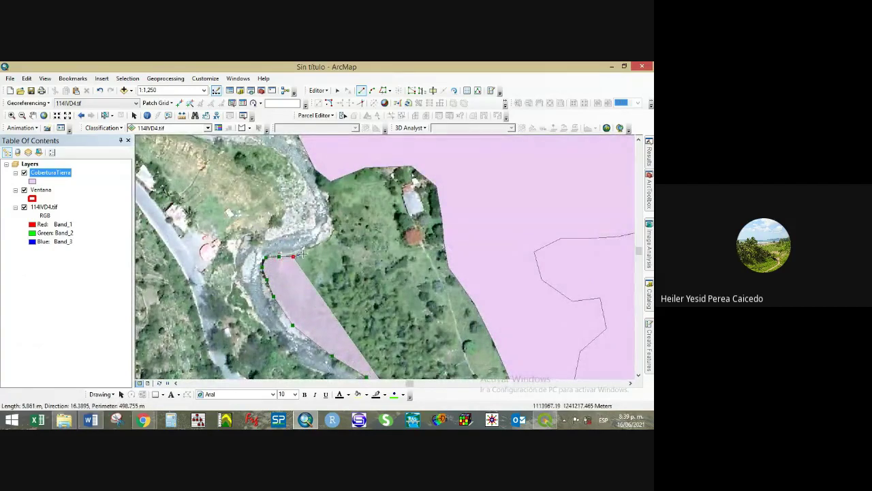
{"action": "left_click", "coordinate": [310, 246]}
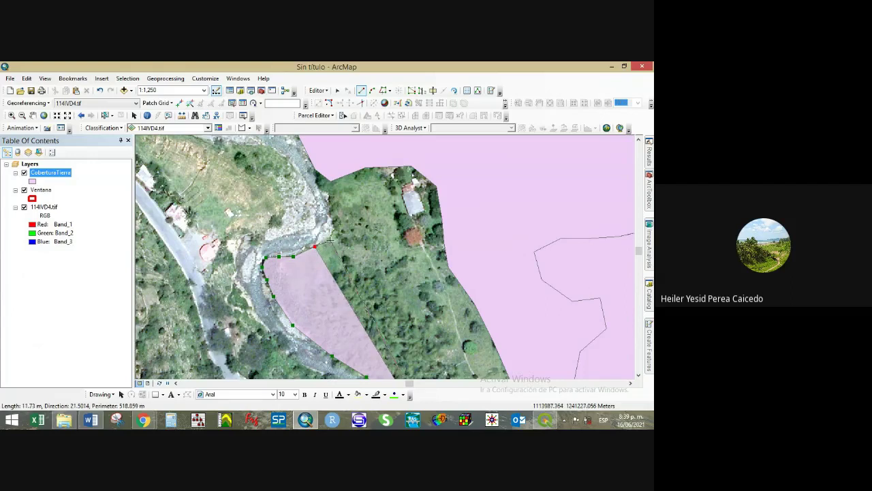
{"action": "left_click", "coordinate": [330, 240]}
{"action": "left_click", "coordinate": [333, 221]}
{"action": "left_click", "coordinate": [327, 192]}
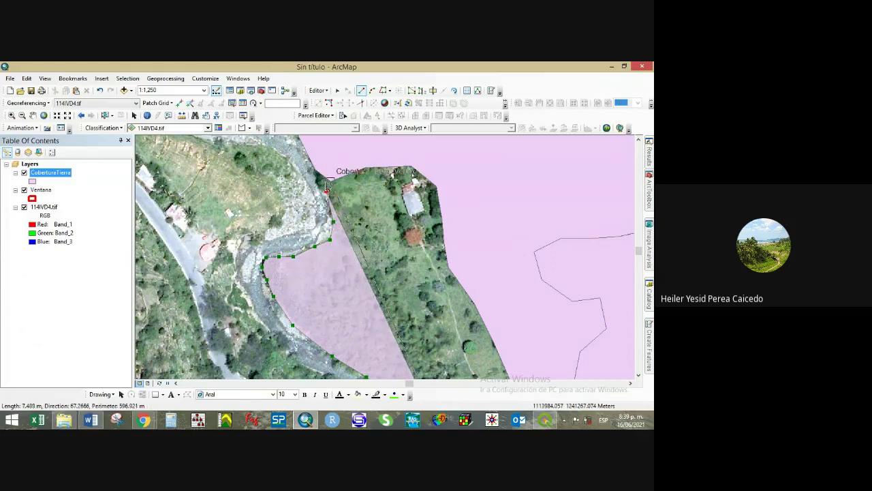
{"action": "left_click", "coordinate": [328, 181]}
{"action": "left_click_drag", "start_coordinate": [342, 224], "coordinate": [354, 257]}
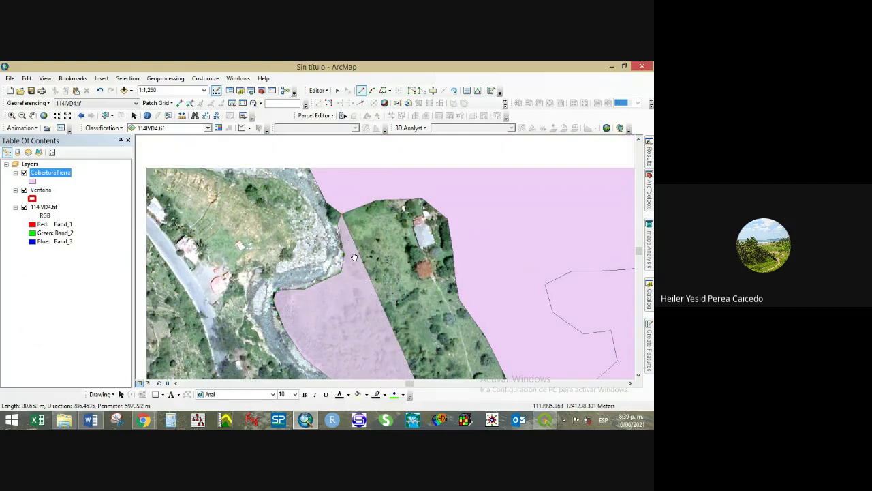
- Add vertices where the two areas meet and snap one to the pink polygon's corner
{"action": "scroll", "coordinate": [354, 258], "scroll_direction": "up", "scroll_amount": 4}
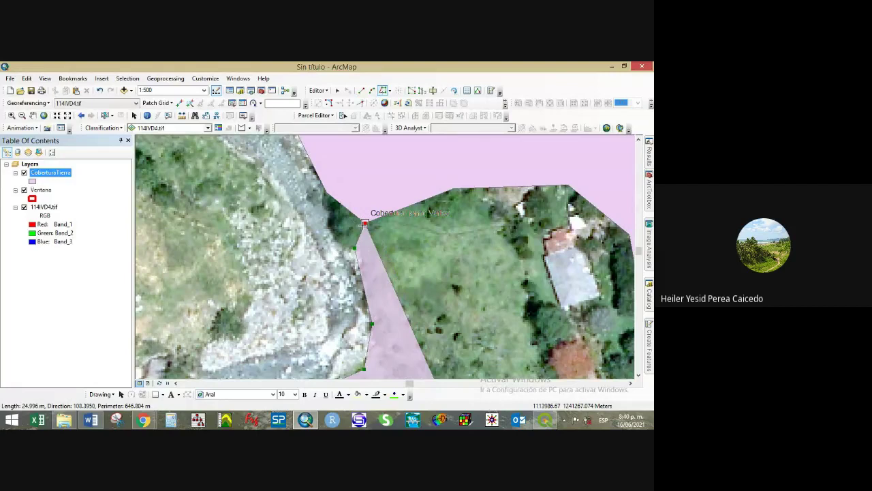
{"action": "left_click", "coordinate": [310, 161]}
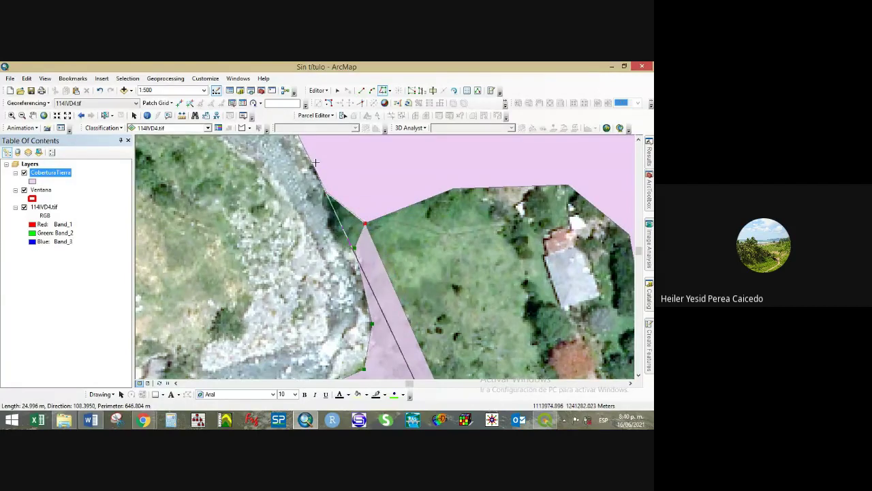
{"action": "left_click_drag", "start_coordinate": [307, 216], "coordinate": [376, 300]}
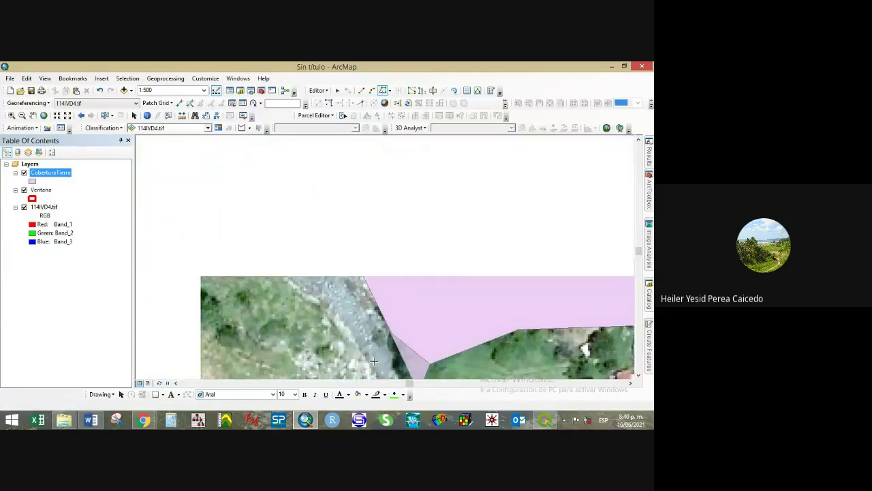
{"action": "left_click", "coordinate": [376, 300]}
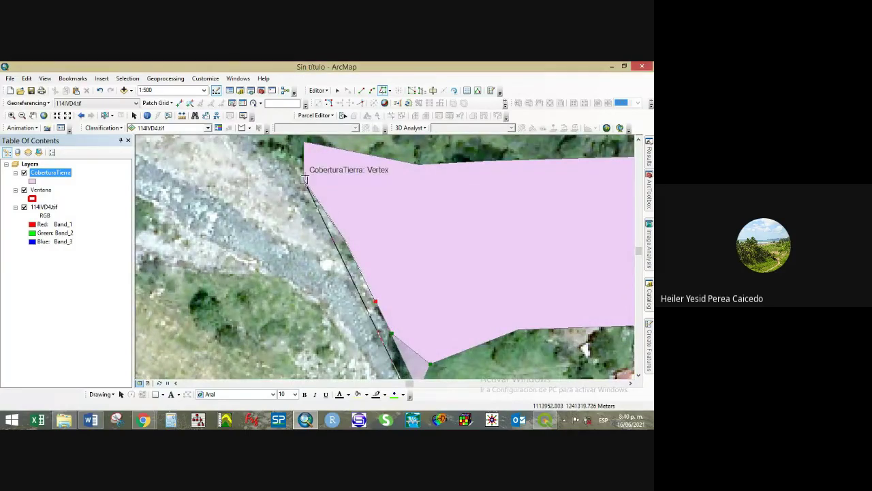
{"action": "left_click", "coordinate": [304, 179]}
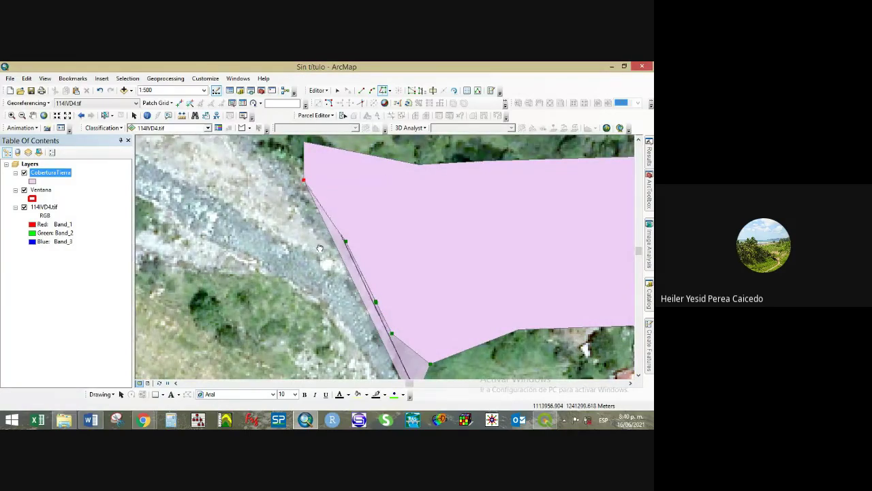
{"action": "left_click_drag", "start_coordinate": [295, 163], "coordinate": [359, 243]}
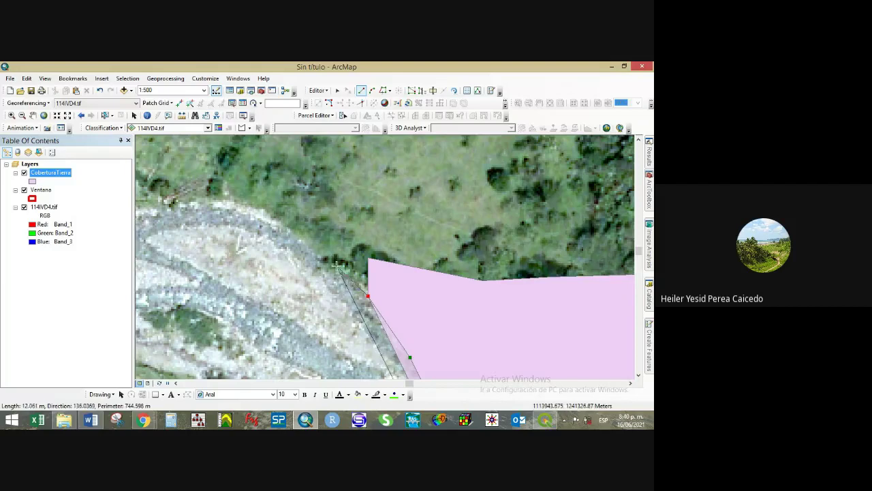
- Trace vertices westward along the riverbank and field edge
{"action": "left_click", "coordinate": [290, 229]}
{"action": "left_click", "coordinate": [256, 208]}
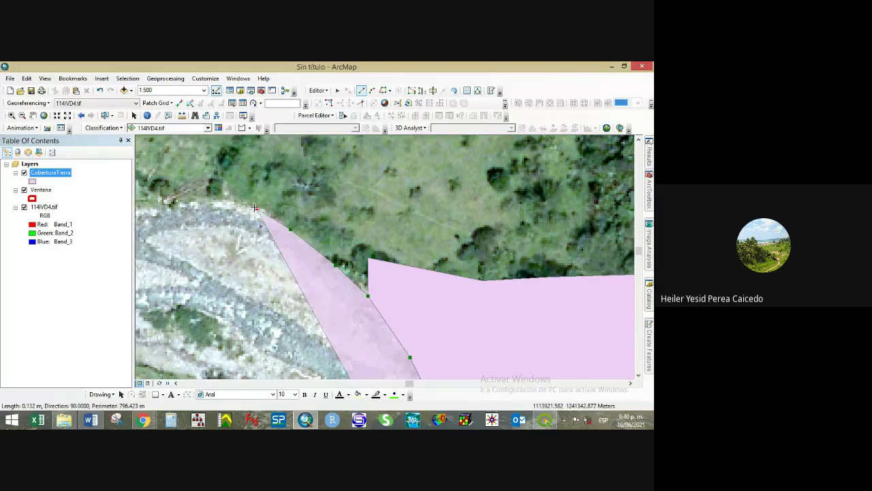
{"action": "left_click", "coordinate": [232, 205]}
{"action": "left_click", "coordinate": [205, 203]}
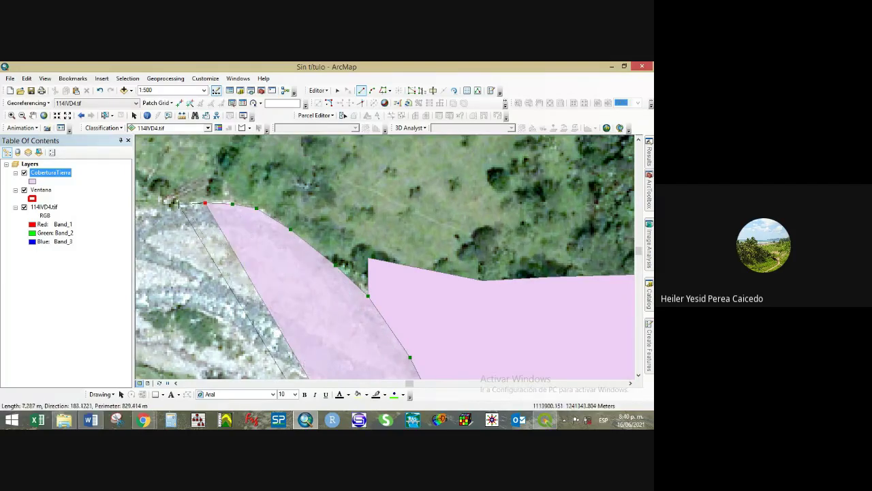
{"action": "left_click", "coordinate": [178, 205]}
{"action": "left_click", "coordinate": [192, 256]}
{"action": "key", "text": "Left"}
{"action": "key", "text": "Up"}
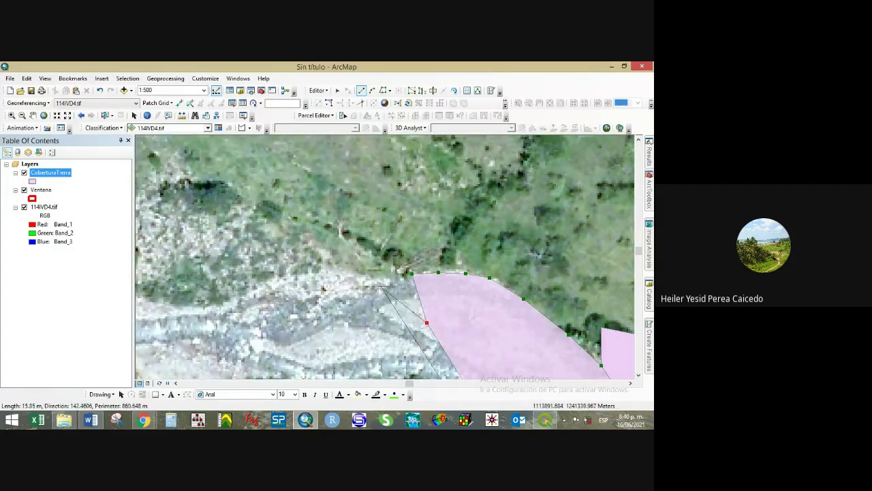
{"action": "left_click", "coordinate": [368, 276]}
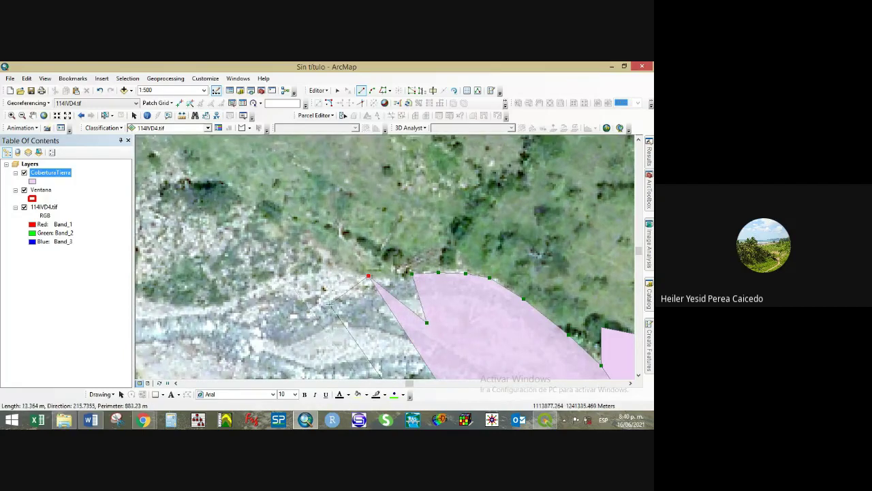
- Undo two misplaced vertices and add new ones along the river edge
{"action": "key", "text": "ctrl+z"}
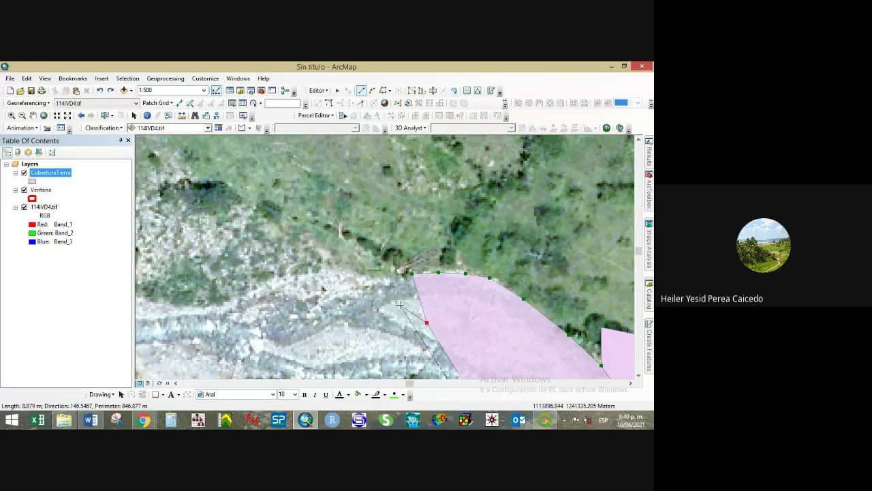
{"action": "scroll", "coordinate": [437, 343], "scroll_direction": "down", "scroll_amount": 2}
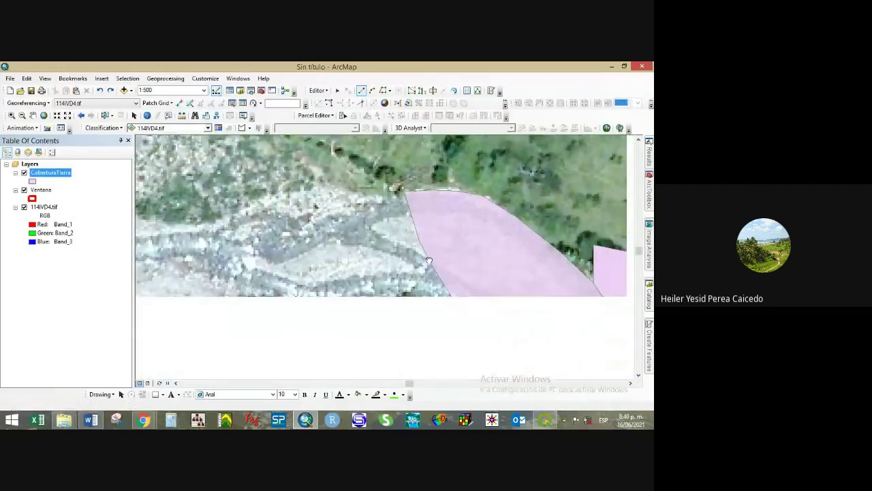
{"action": "scroll", "coordinate": [429, 266], "scroll_direction": "up", "scroll_amount": 2}
{"action": "scroll", "coordinate": [429, 266], "scroll_direction": "down", "scroll_amount": 2}
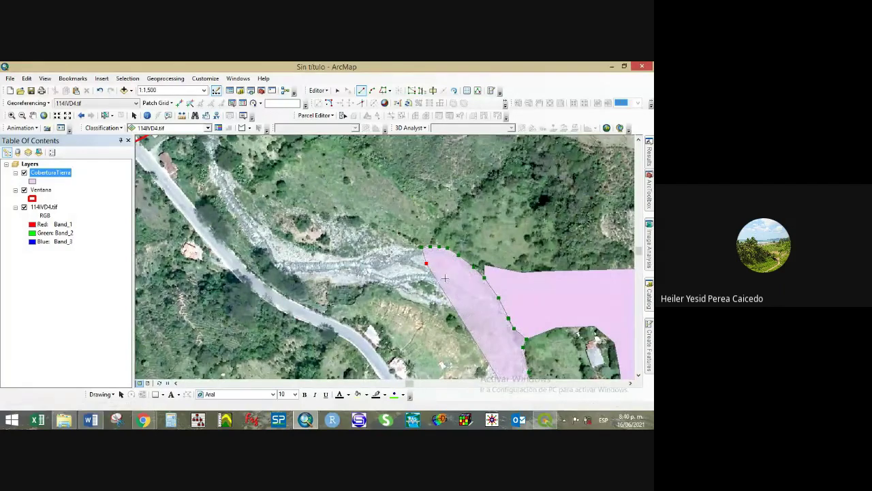
{"action": "key", "text": "ctrl+z"}
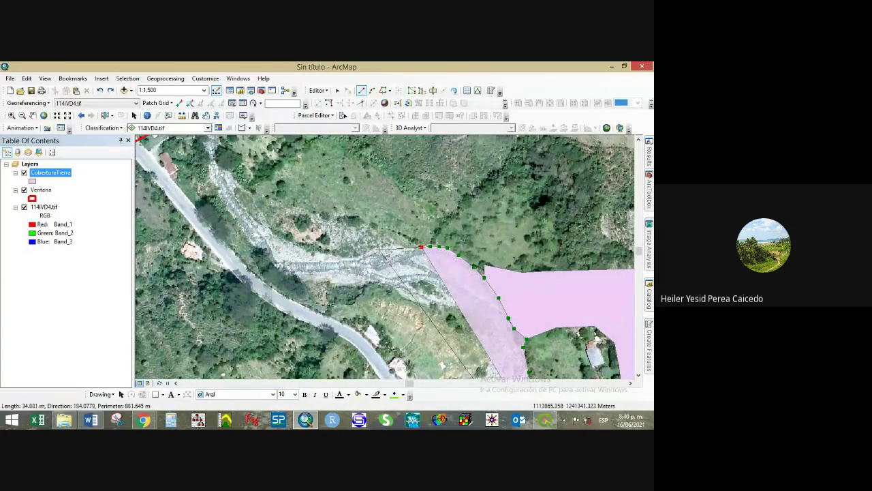
{"action": "left_click", "coordinate": [376, 247]}
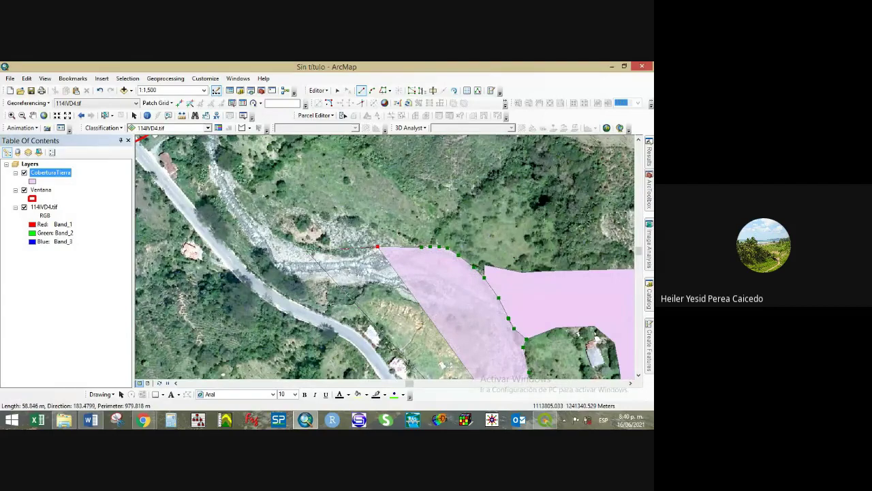
{"action": "left_click", "coordinate": [351, 258]}
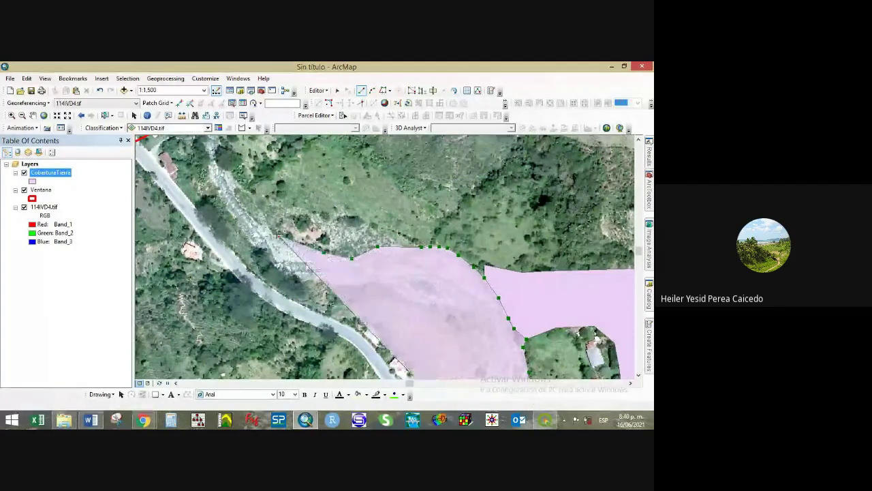
- Add an upstream vertex, then reshape the pink polygon with a line drawn across it
{"action": "left_click_drag", "start_coordinate": [273, 239], "coordinate": [400, 373]}
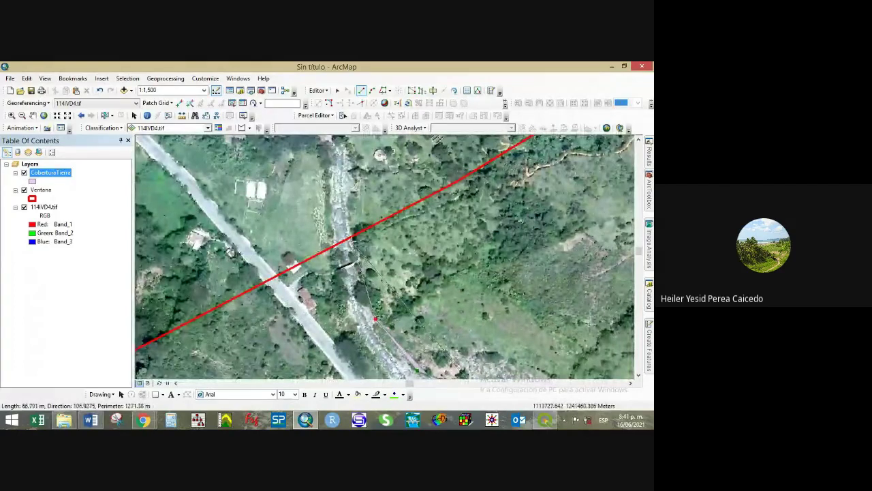
{"action": "left_click", "coordinate": [352, 240]}
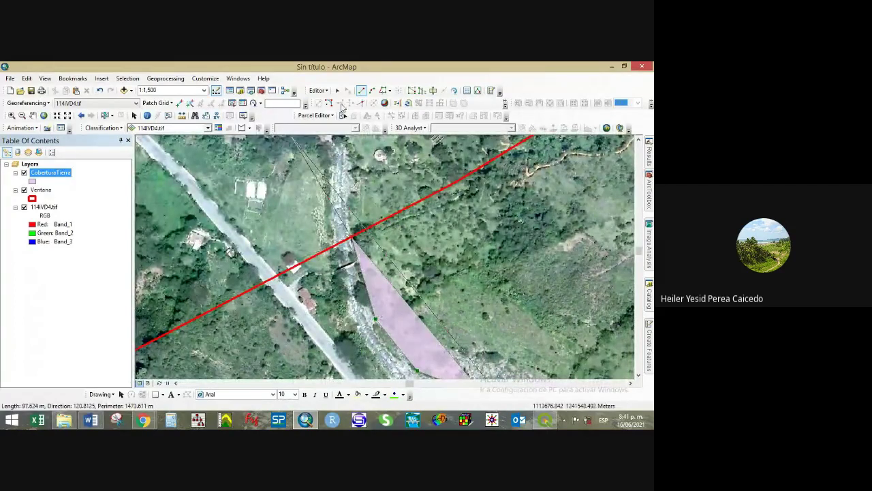
{"action": "left_click", "coordinate": [382, 91]}
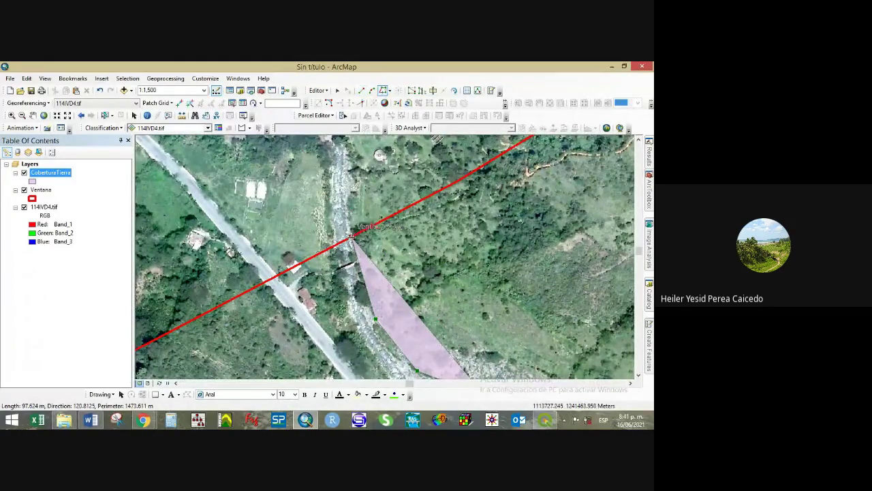
{"action": "left_click", "coordinate": [336, 241]}
{"action": "double_click", "coordinate": [336, 243]}
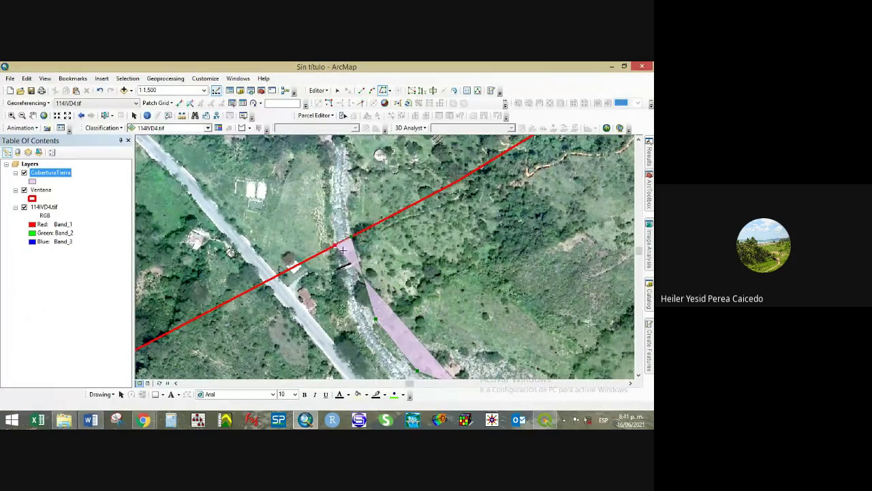
- Start a new sketch at the polygon's top vertex and place vertices down the river edge
{"action": "left_click", "coordinate": [361, 90]}
{"action": "left_click", "coordinate": [336, 243]}
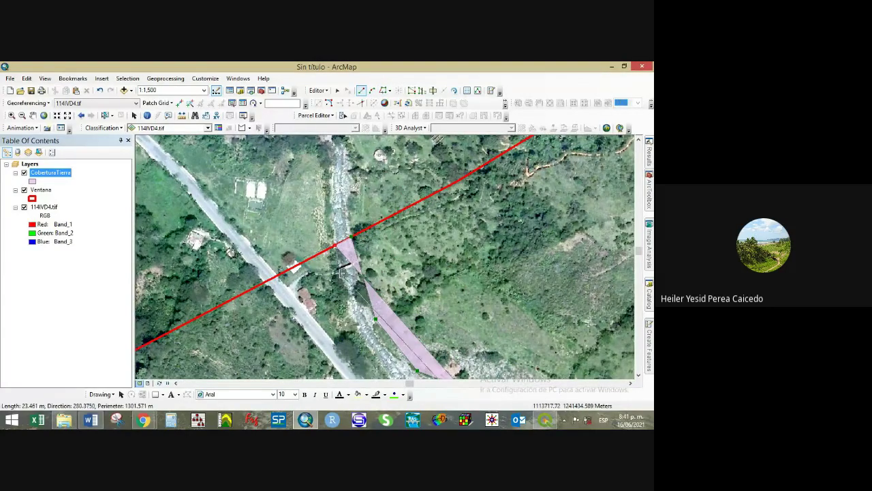
{"action": "left_click", "coordinate": [343, 277]}
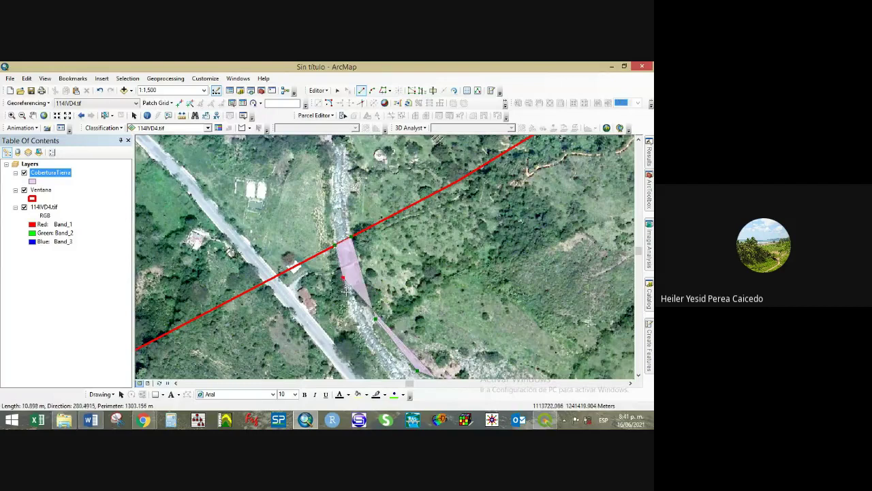
{"action": "left_click", "coordinate": [347, 295]}
{"action": "left_click", "coordinate": [348, 306]}
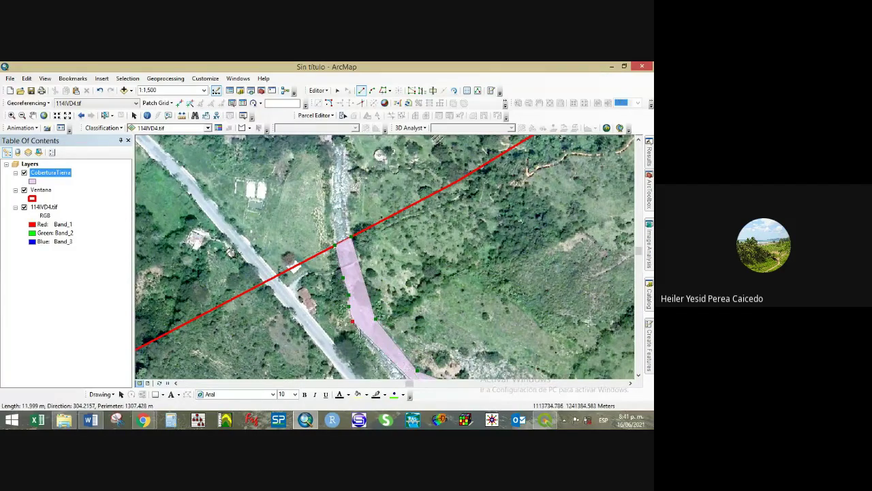
{"action": "left_click", "coordinate": [359, 331]}
{"action": "key", "text": "Down"}
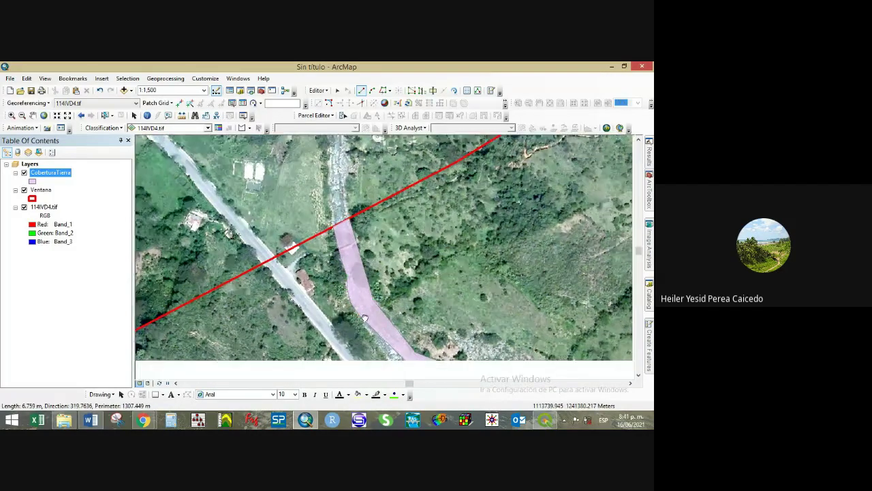
{"action": "key", "text": "Down"}
{"action": "key", "text": "Down"}
{"action": "key", "text": "Down"}
- Trace the polygon boundary eastward along the river edge
{"action": "left_click", "coordinate": [366, 240]}
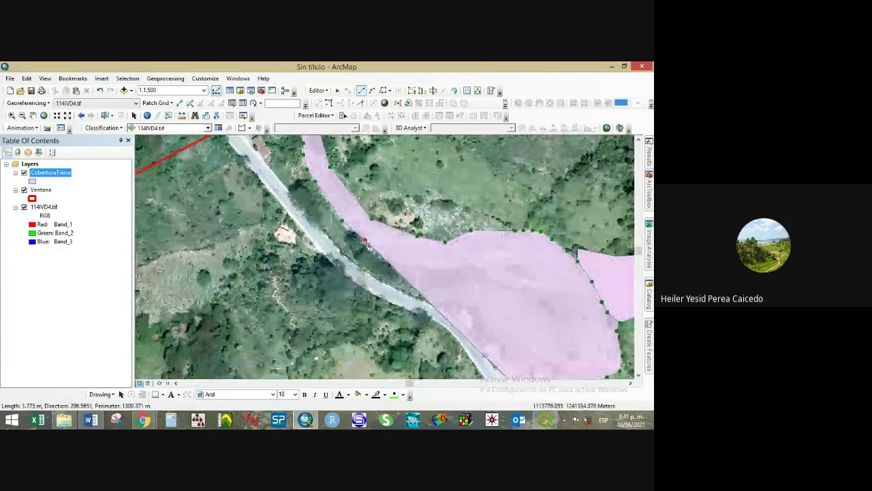
{"action": "left_click", "coordinate": [374, 249]}
{"action": "left_click", "coordinate": [395, 259]}
{"action": "left_click", "coordinate": [414, 261]}
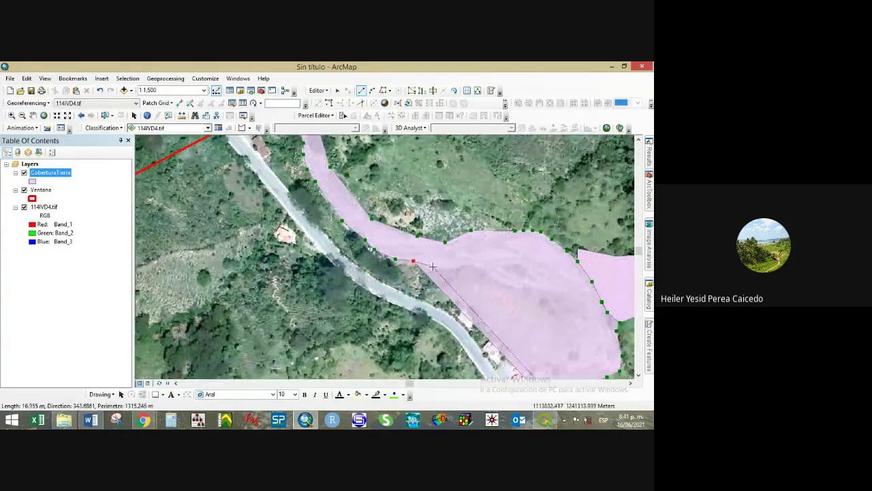
{"action": "left_click", "coordinate": [433, 267]}
{"action": "left_click", "coordinate": [451, 268]}
{"action": "left_click", "coordinate": [471, 266]}
{"action": "left_click", "coordinate": [485, 266]}
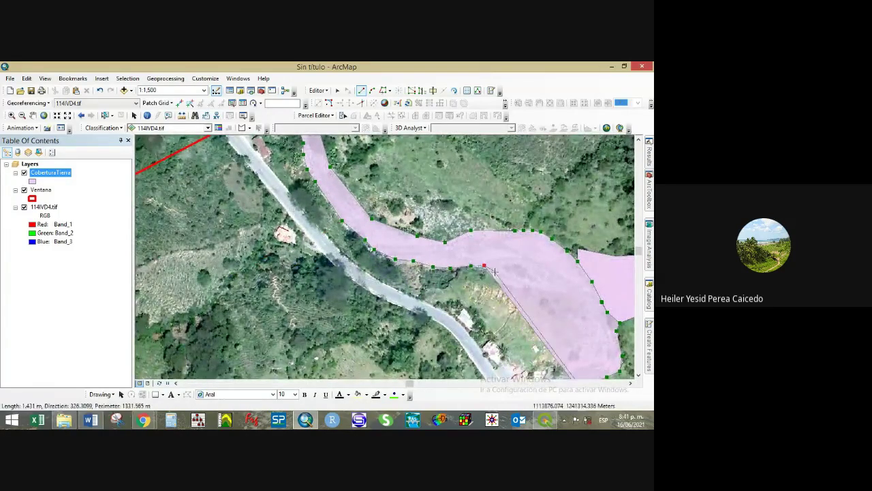
{"action": "left_click", "coordinate": [496, 272]}
{"action": "left_click", "coordinate": [513, 280]}
{"action": "left_click", "coordinate": [527, 286]}
- Continue tracing vertices down the riverbank as the map follows downstream
{"action": "left_click", "coordinate": [546, 293]}
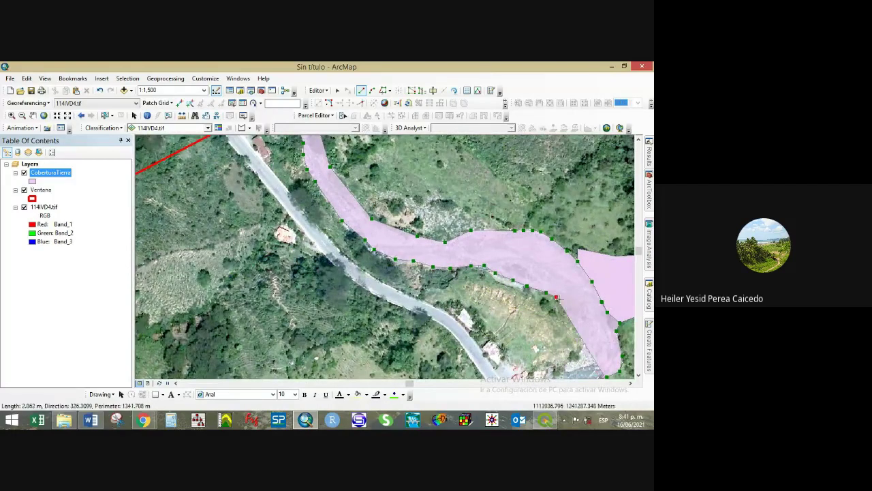
{"action": "left_click", "coordinate": [557, 299]}
{"action": "left_click", "coordinate": [566, 305]}
{"action": "left_click", "coordinate": [576, 312]}
{"action": "left_click", "coordinate": [581, 321]}
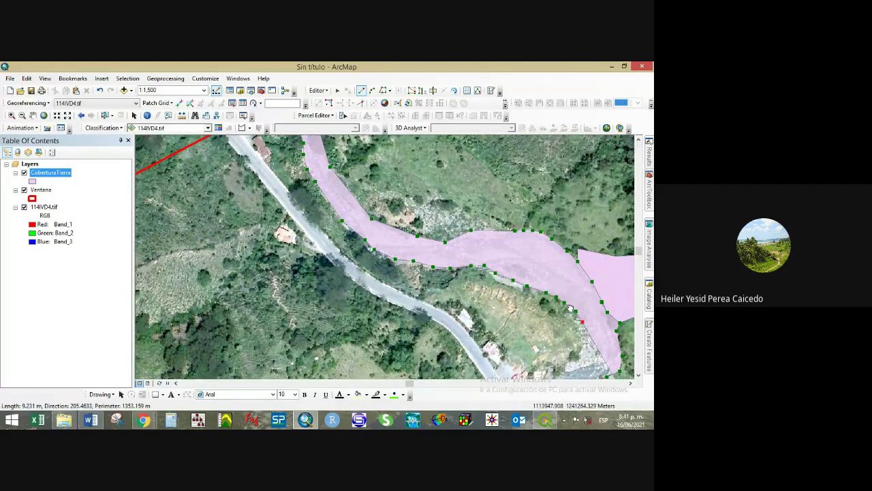
{"action": "key", "text": "Down"}
{"action": "key", "text": "Down"}
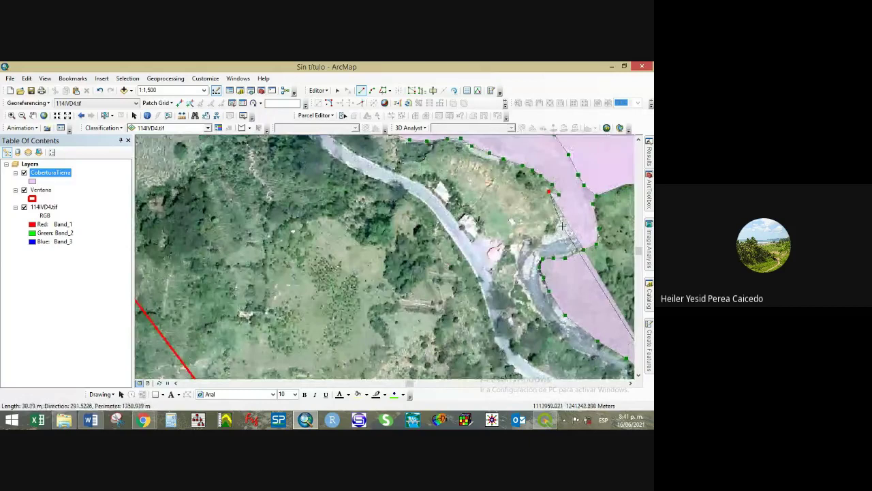
{"action": "left_click", "coordinate": [558, 195]}
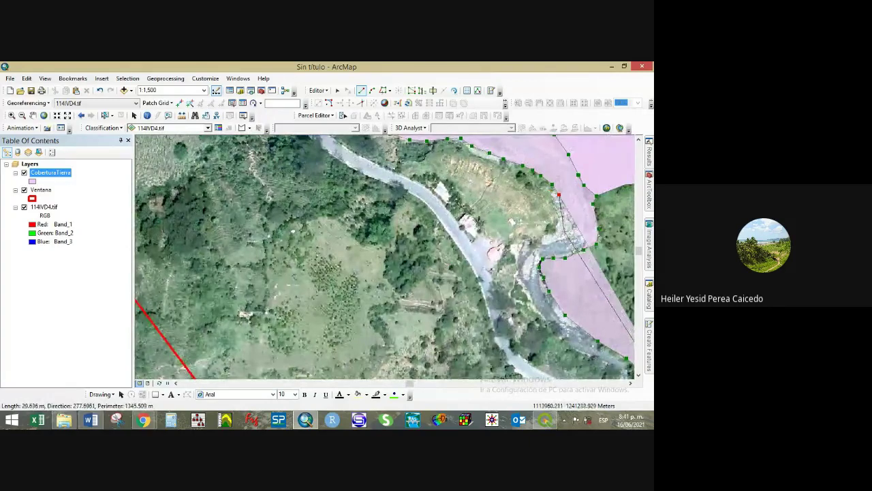
{"action": "left_click", "coordinate": [560, 215]}
{"action": "left_click", "coordinate": [555, 233]}
{"action": "left_click", "coordinate": [549, 238]}
{"action": "left_click", "coordinate": [531, 244]}
{"action": "left_click", "coordinate": [521, 252]}
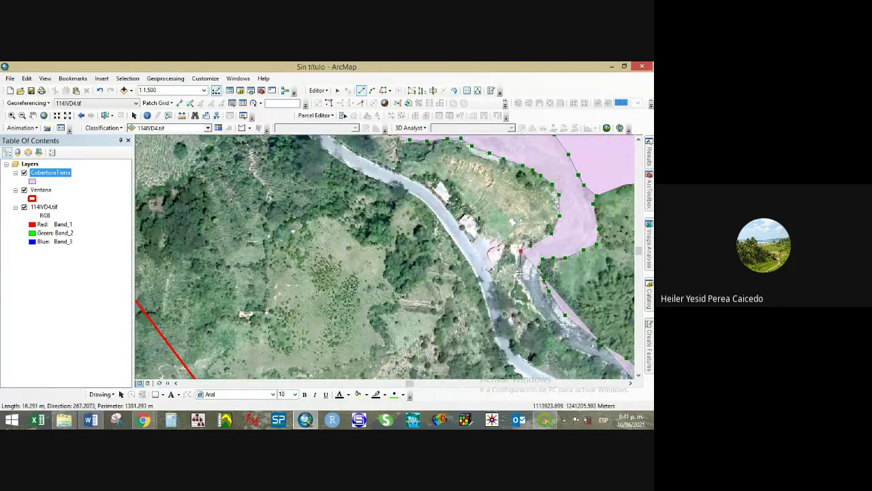
{"action": "left_click", "coordinate": [520, 272]}
{"action": "left_click", "coordinate": [530, 292]}
{"action": "left_click", "coordinate": [538, 308]}
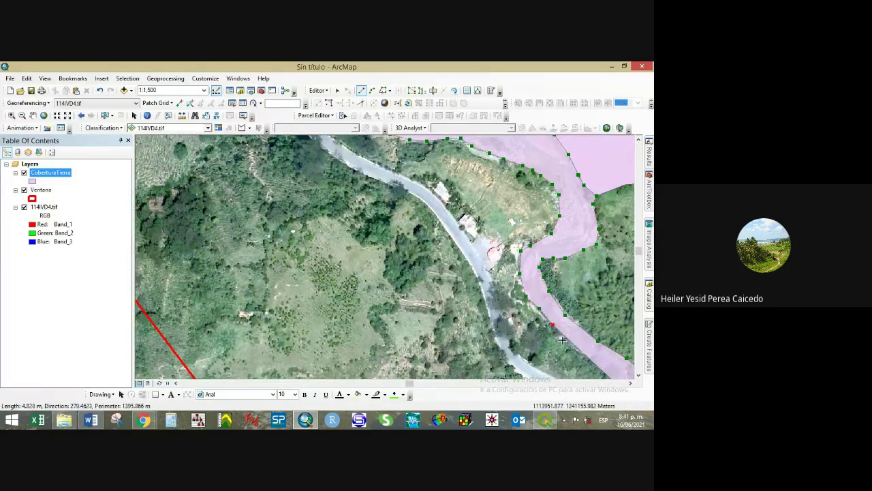
- Extend the outline downstream to the study-window boundary and finish the river polygon
{"action": "left_click_drag", "start_coordinate": [546, 323], "coordinate": [439, 191]}
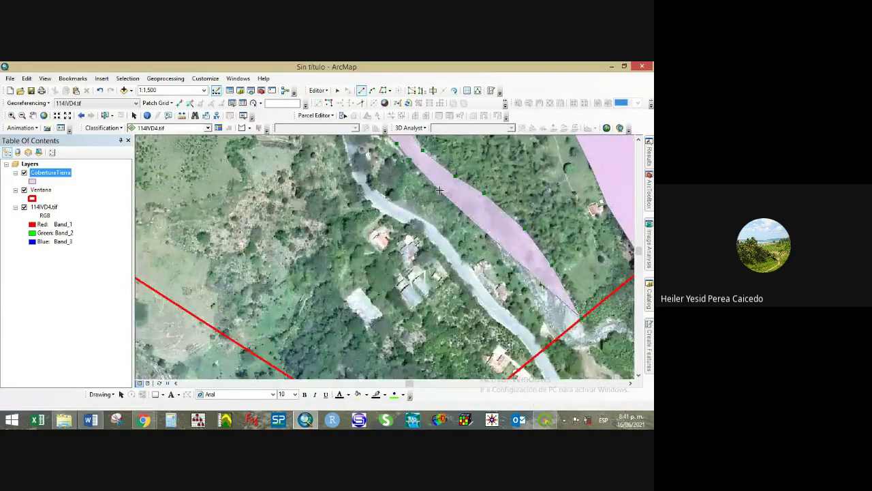
{"action": "left_click", "coordinate": [440, 191]}
{"action": "left_click", "coordinate": [470, 201]}
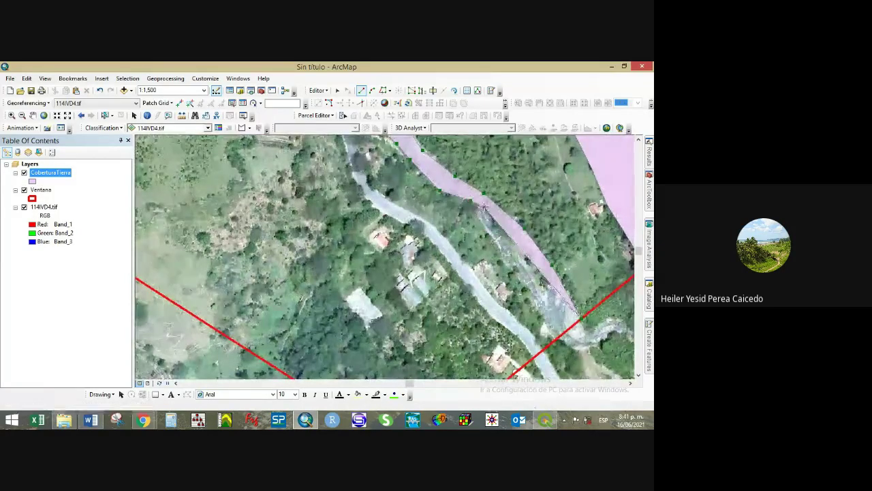
{"action": "left_click", "coordinate": [483, 206]}
{"action": "left_click", "coordinate": [481, 216]}
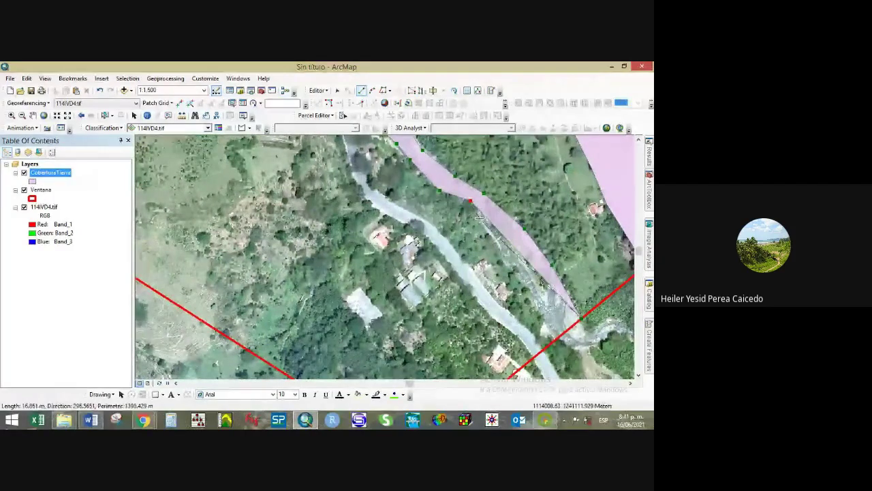
{"action": "left_click", "coordinate": [482, 224]}
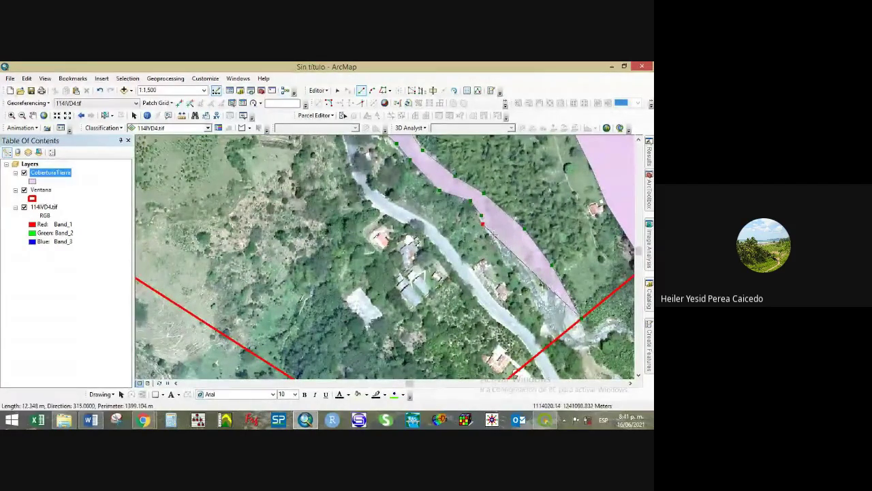
{"action": "left_click", "coordinate": [493, 235]}
{"action": "left_click", "coordinate": [498, 244]}
{"action": "left_click", "coordinate": [503, 254]}
{"action": "left_click", "coordinate": [507, 263]}
{"action": "left_click", "coordinate": [513, 269]}
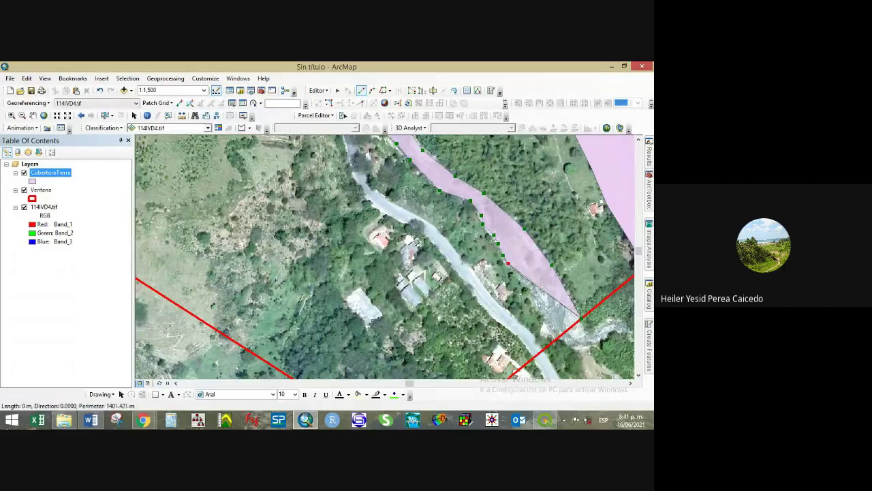
{"action": "left_click", "coordinate": [519, 276]}
{"action": "left_click", "coordinate": [525, 290]}
{"action": "left_click", "coordinate": [539, 310]}
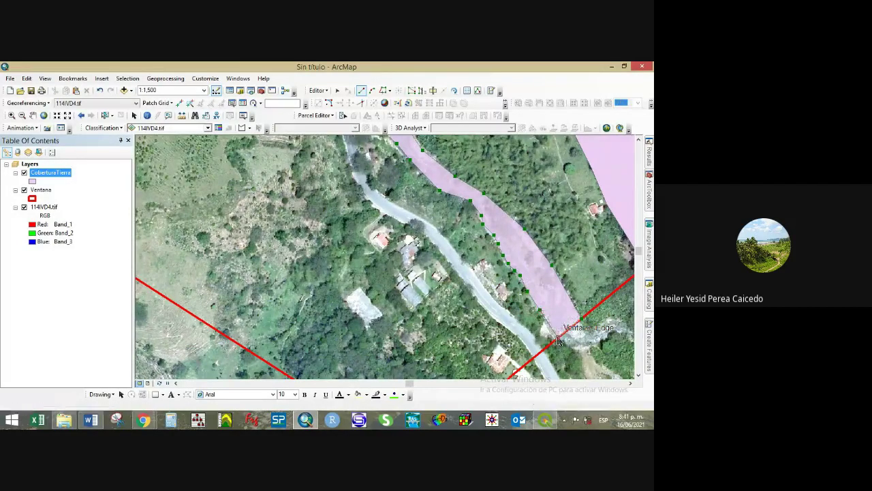
{"action": "double_click", "coordinate": [559, 341]}
- Open the CoberturaTierra attribute table and enter 'Superficies de agua' as Nivel1 of the third row
{"action": "scroll", "coordinate": [496, 257], "scroll_direction": "up", "scroll_amount": 6}
{"action": "scroll", "coordinate": [497, 257], "scroll_direction": "up", "scroll_amount": 1}
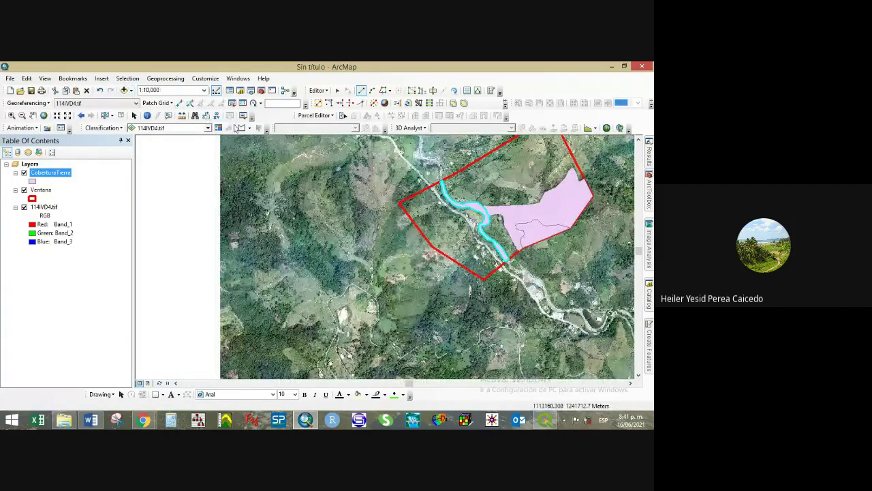
{"action": "right_click", "coordinate": [53, 172]}
{"action": "left_click", "coordinate": [96, 198]}
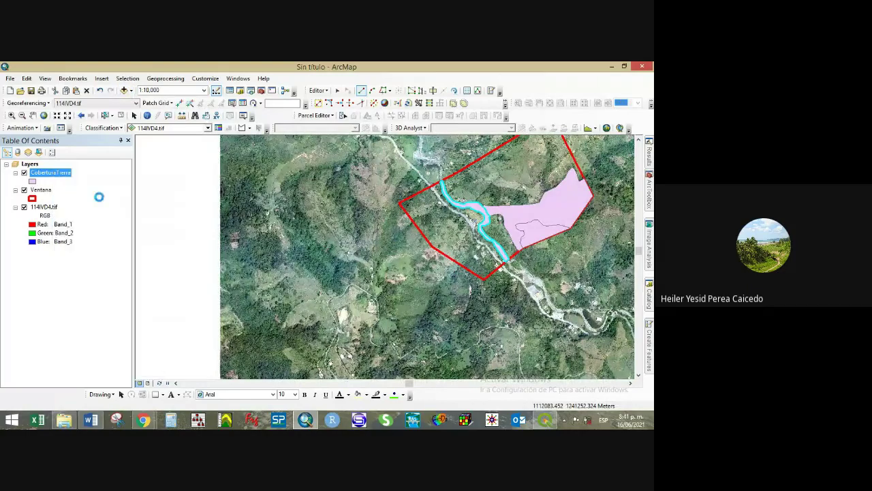
{"action": "left_click", "coordinate": [270, 233]}
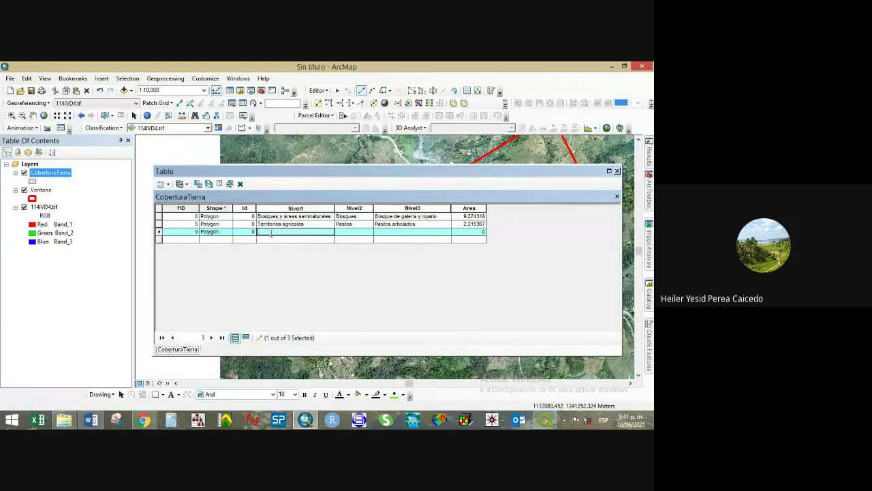
{"action": "mouse_move", "coordinate": [143, 419]}
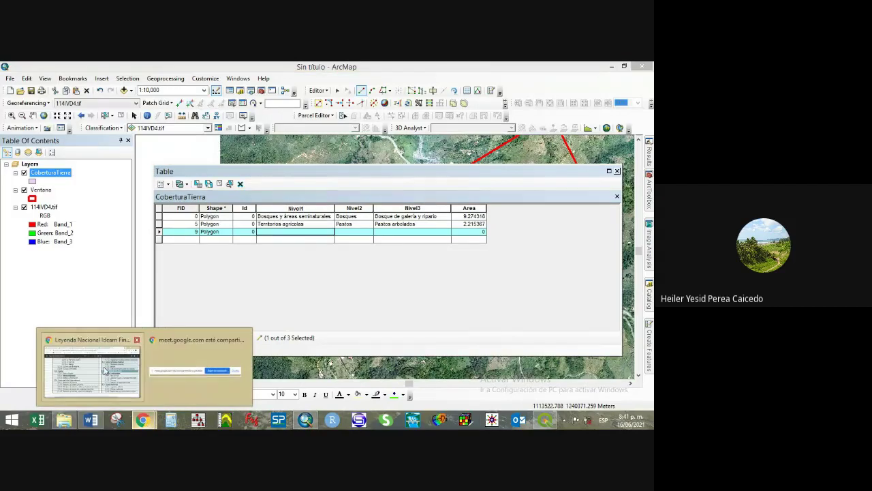
{"action": "left_click", "coordinate": [81, 372]}
{"action": "scroll", "coordinate": [232, 306], "scroll_direction": "up", "scroll_amount": 1}
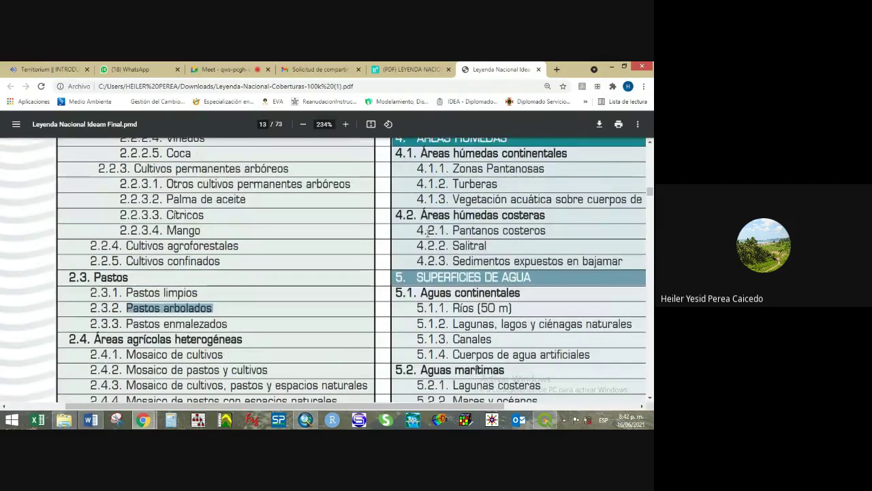
{"action": "left_click_drag", "start_coordinate": [416, 277], "coordinate": [526, 285]}
{"action": "key", "text": "alt+Tab"}
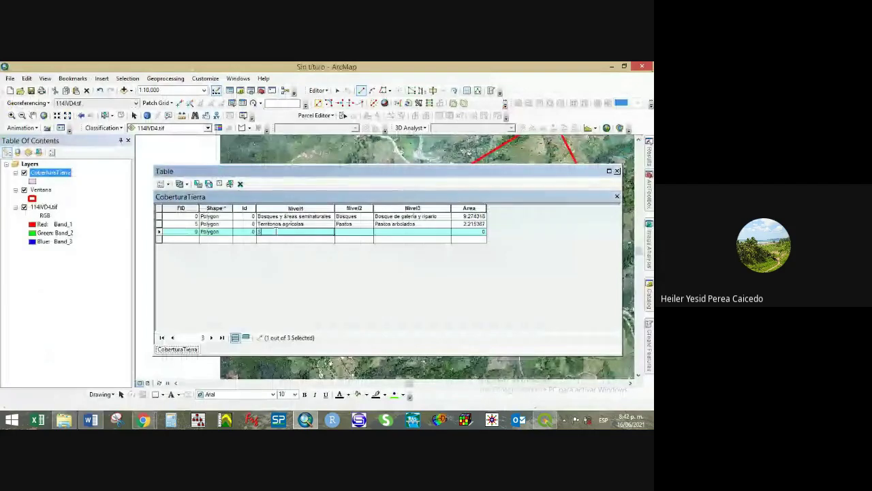
{"action": "type", "text": "Superficies de agua"}
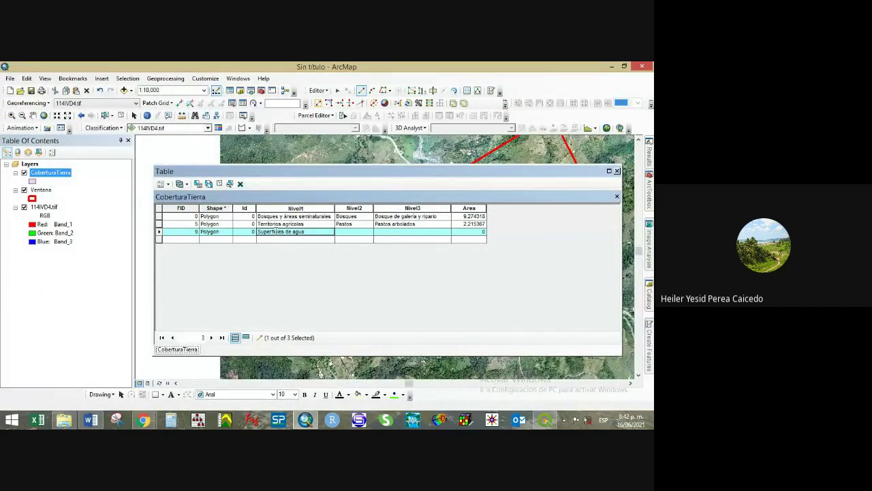
- Copy 'Aguas continentales' from the legend PDF into Nivel2 and widen that column
{"action": "key", "text": "alt+Tab"}
{"action": "left_click_drag", "start_coordinate": [421, 293], "coordinate": [521, 297]}
{"action": "right_click", "coordinate": [486, 293]}
{"action": "left_click", "coordinate": [512, 303]}
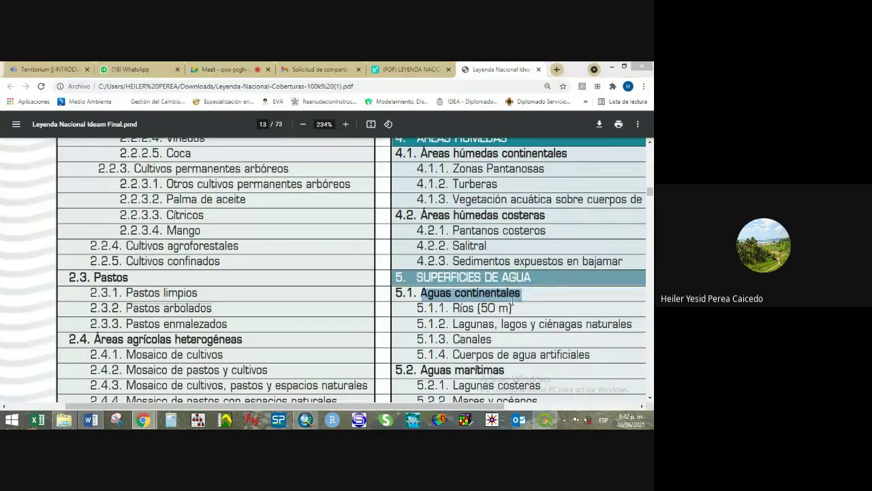
{"action": "key", "text": "alt+Tab"}
{"action": "left_click", "coordinate": [342, 232]}
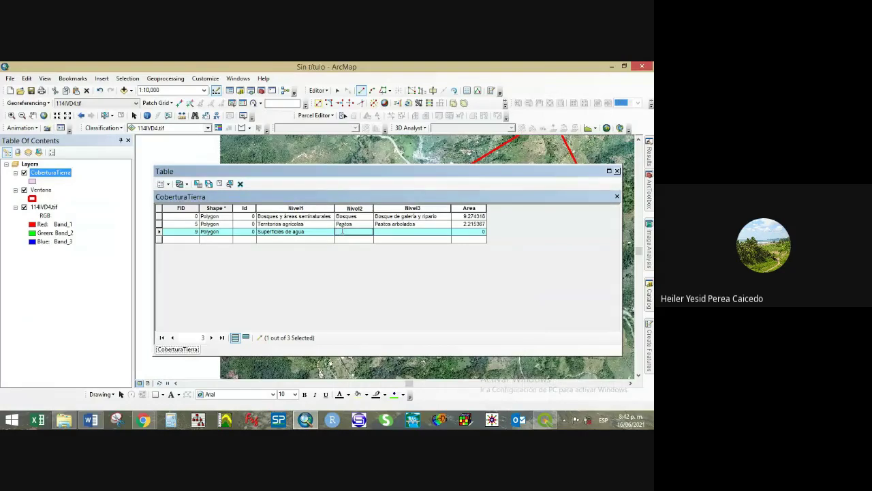
{"action": "key", "text": "ctrl+v"}
{"action": "left_click_drag", "start_coordinate": [374, 208], "coordinate": [402, 213]}
- Paste 'Ríos (50 m)' from the legend into Nivel3, clear the selection and close the table
{"action": "key", "text": "alt+Tab"}
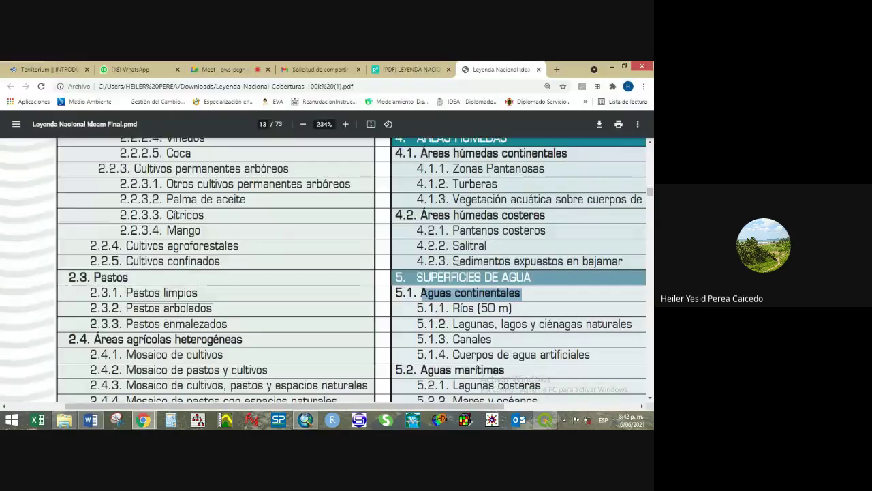
{"action": "left_click_drag", "start_coordinate": [452, 308], "coordinate": [513, 308]}
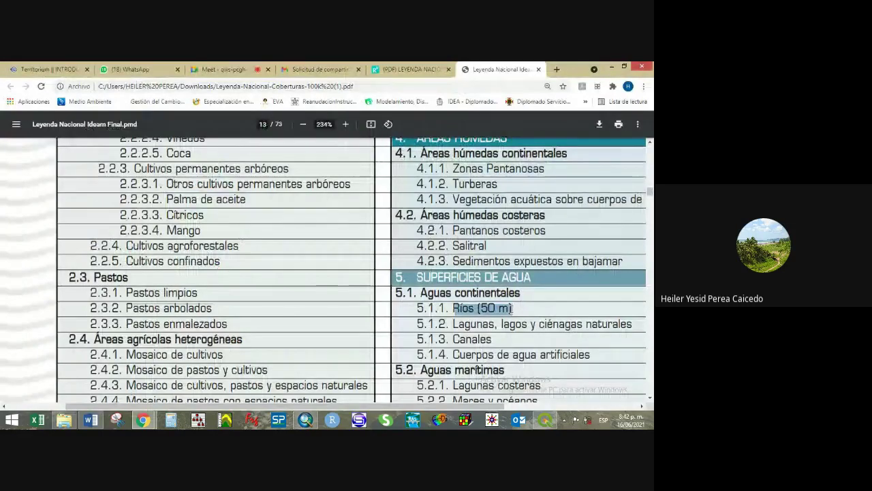
{"action": "right_click", "coordinate": [512, 308]}
{"action": "left_click", "coordinate": [518, 317]}
{"action": "key", "text": "alt+Tab"}
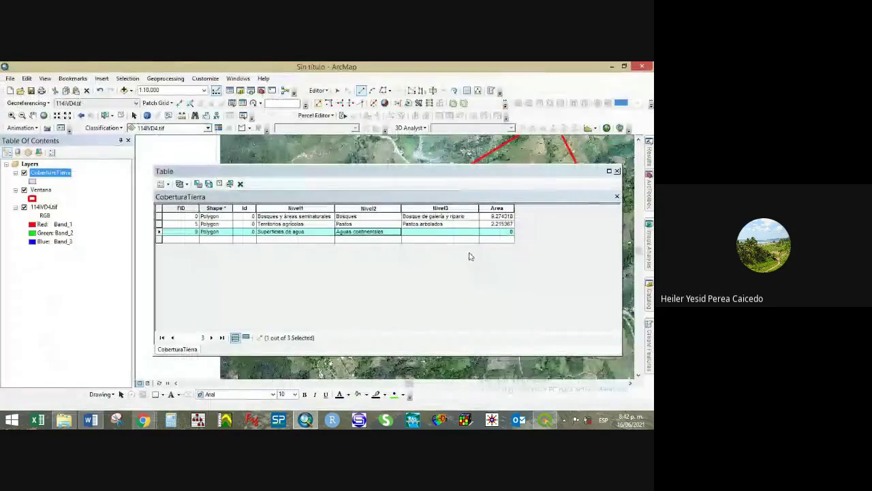
{"action": "left_click", "coordinate": [437, 237]}
{"action": "key", "text": "ctrl+v"}
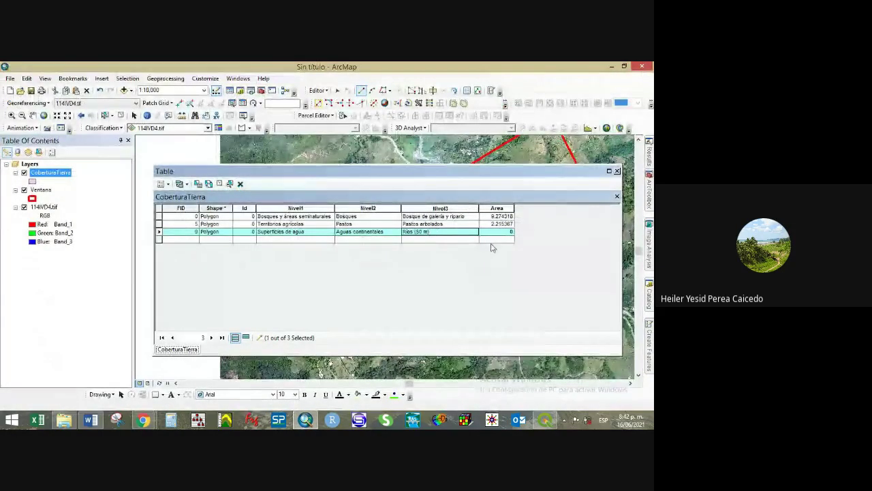
{"action": "left_click", "coordinate": [495, 239]}
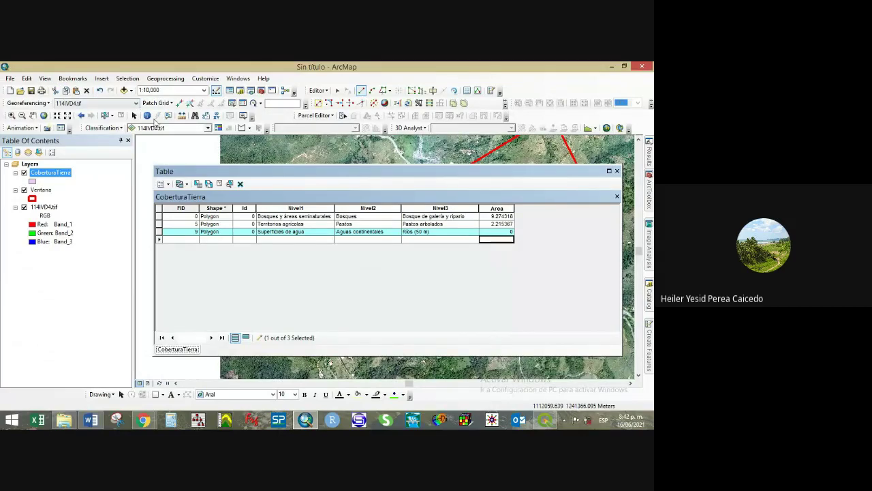
{"action": "left_click", "coordinate": [121, 116]}
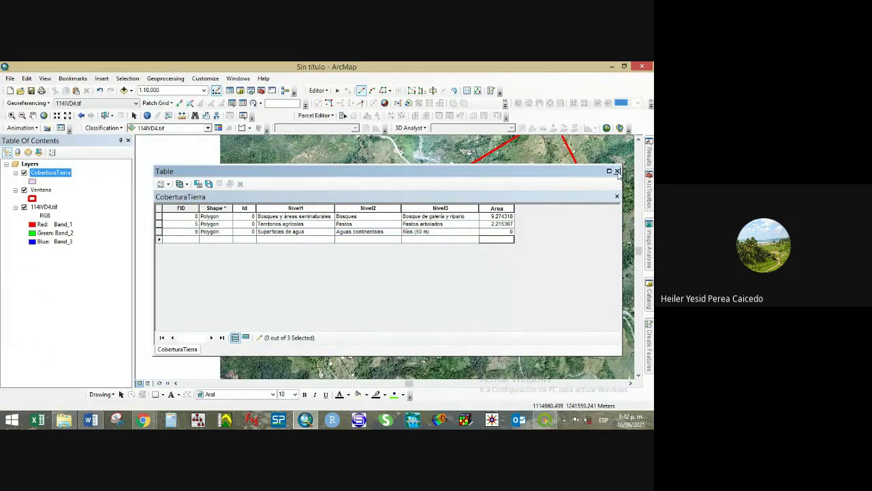
{"action": "left_click", "coordinate": [617, 171]}
- Stop editing CoberturaTierra, answer Sí to save the edits, then pan and zoom to the new riverside polygon
{"action": "left_click", "coordinate": [317, 90]}
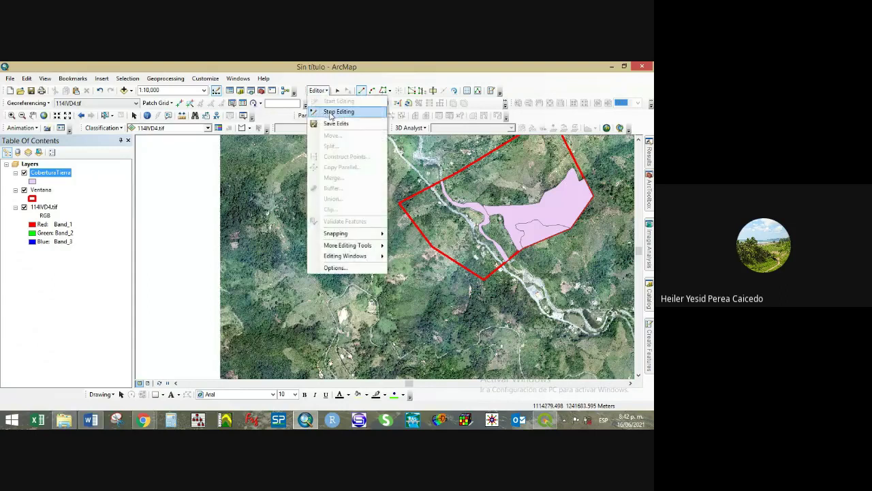
{"action": "left_click", "coordinate": [332, 113]}
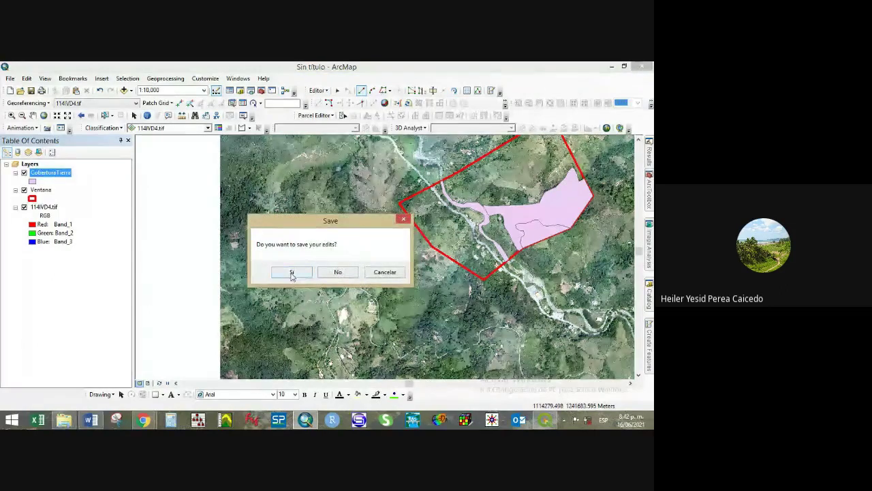
{"action": "left_click", "coordinate": [291, 273]}
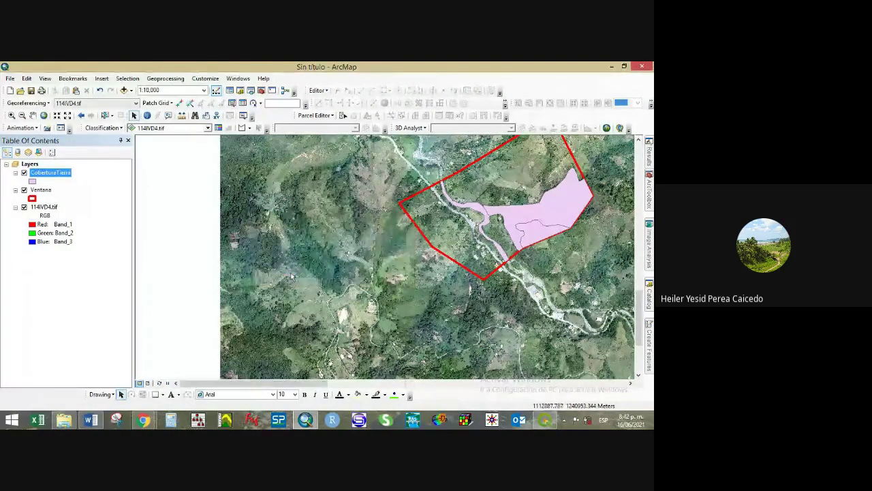
{"action": "left_click_drag", "start_coordinate": [505, 214], "coordinate": [302, 258]}
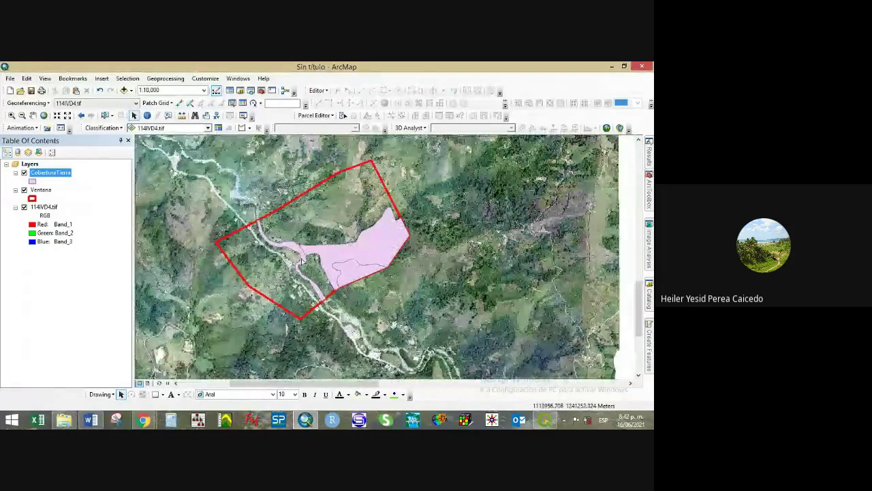
{"action": "scroll", "coordinate": [301, 259], "scroll_direction": "up", "scroll_amount": 2}
{"action": "scroll", "coordinate": [313, 261], "scroll_direction": "up", "scroll_amount": 2}
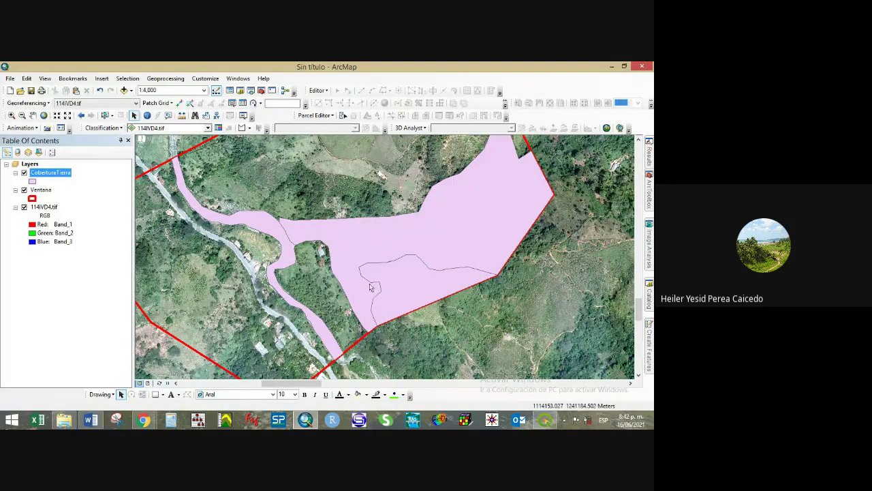
{"action": "scroll", "coordinate": [320, 262], "scroll_direction": "down", "scroll_amount": 2}
{"action": "scroll", "coordinate": [342, 281], "scroll_direction": "up", "scroll_amount": 2}
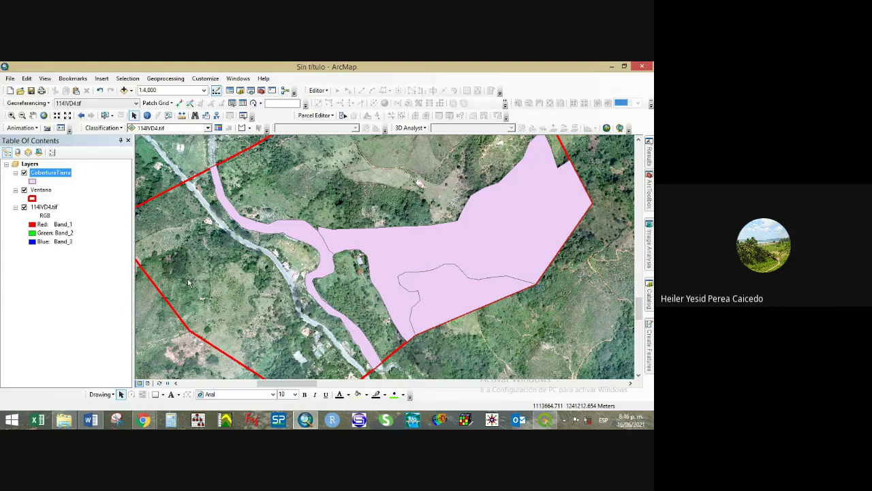
- Bring up and maximize FlamMap, cancel opening a project file, and close the empty FlamMap1 window
{"action": "left_click", "coordinate": [228, 420]}
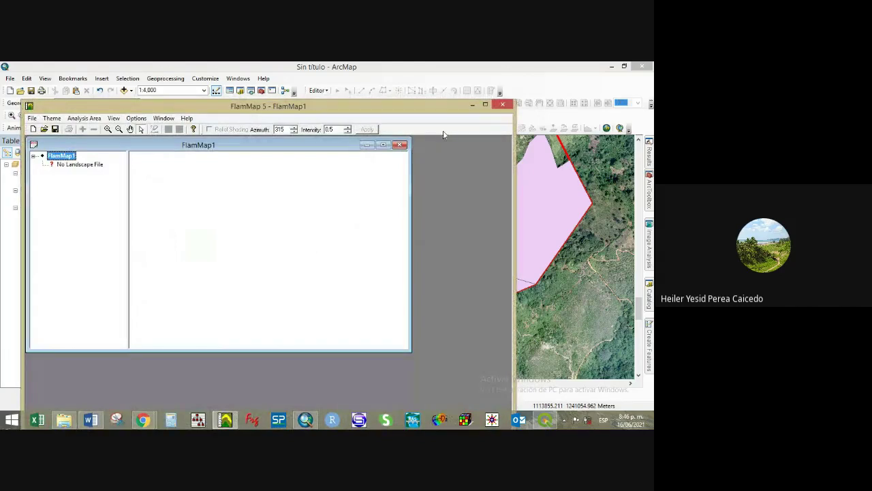
{"action": "left_click", "coordinate": [484, 104]}
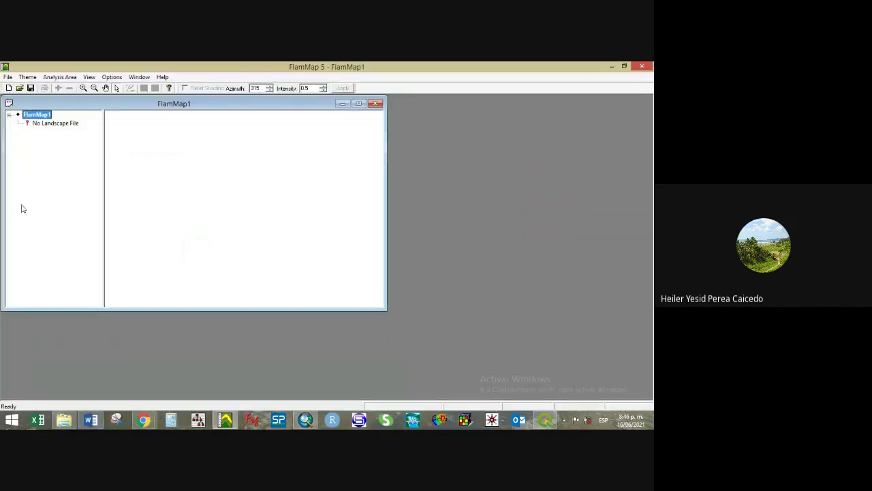
{"action": "left_click", "coordinate": [7, 76]}
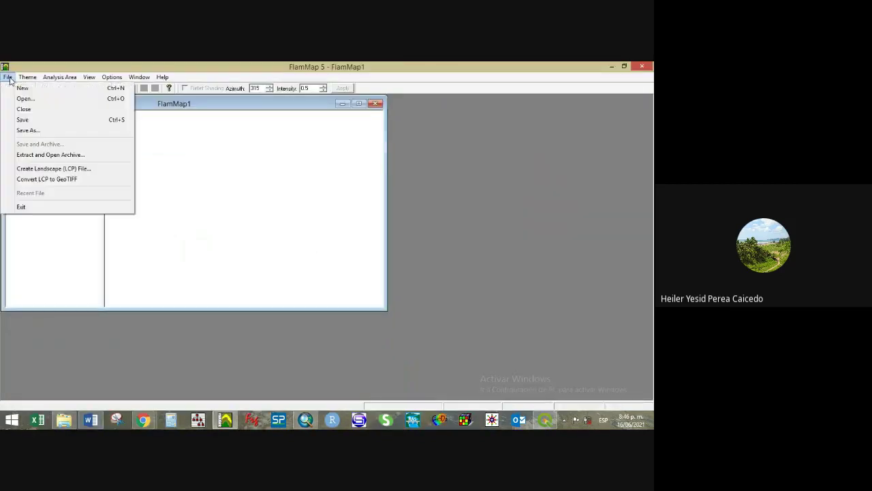
{"action": "left_click", "coordinate": [39, 102]}
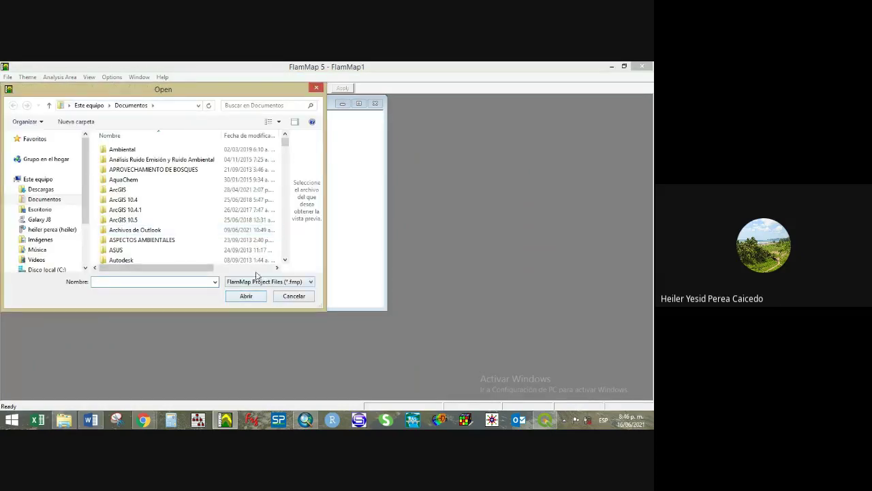
{"action": "left_click", "coordinate": [316, 88]}
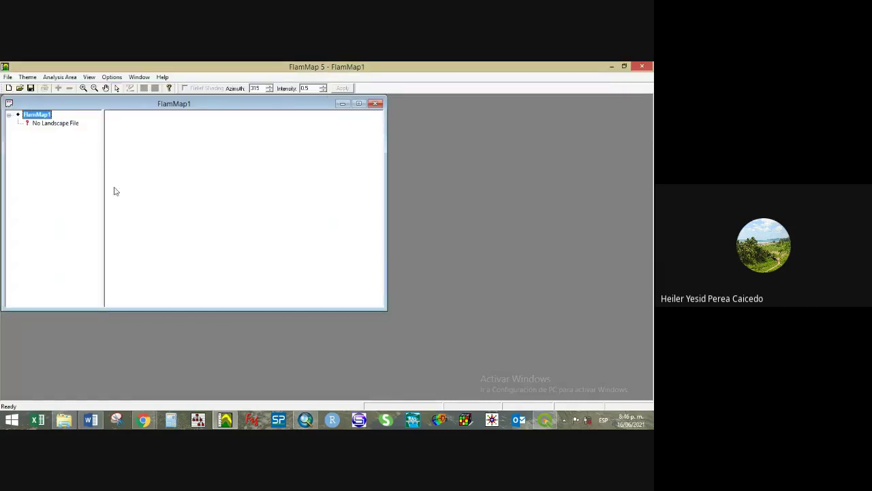
{"action": "left_click", "coordinate": [377, 103]}
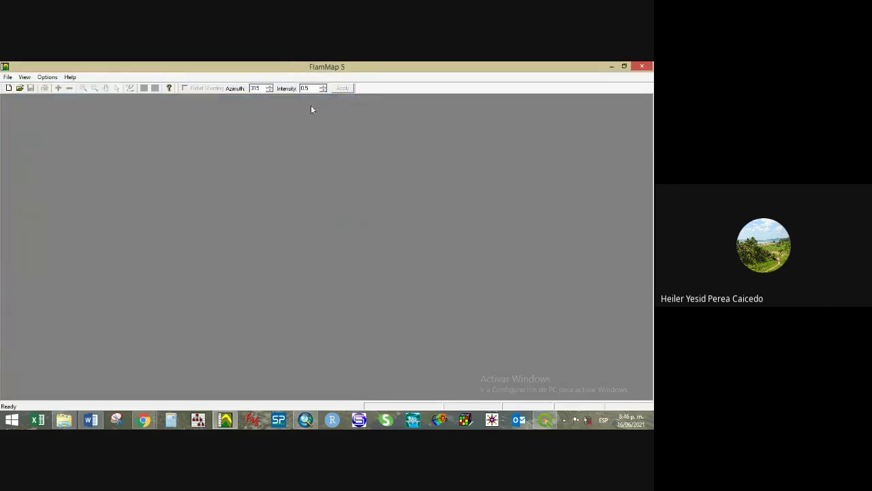
- Create a new FlamMap2 project, maximize it, then close FlamMap 5
{"action": "left_click", "coordinate": [7, 77]}
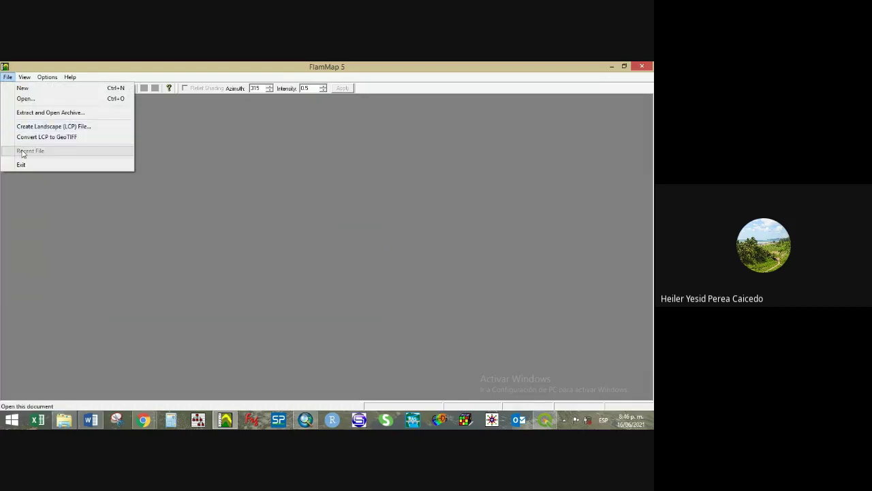
{"action": "left_click", "coordinate": [77, 88]}
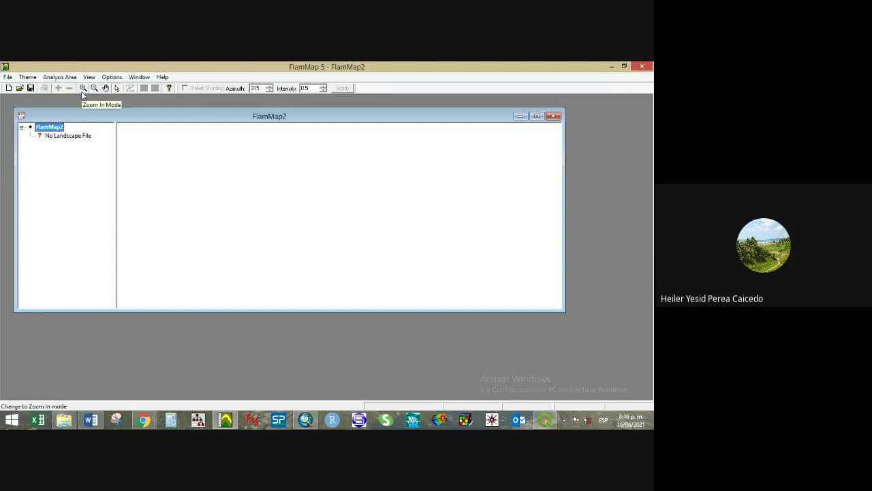
{"action": "left_click", "coordinate": [537, 117]}
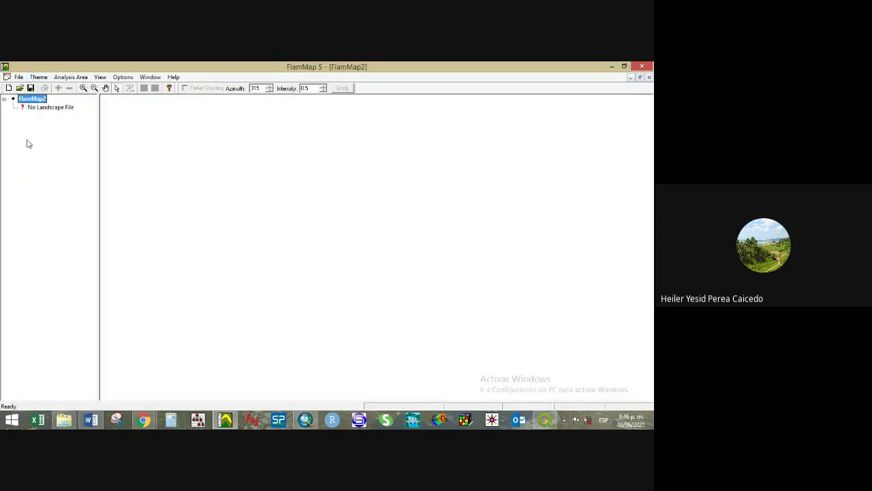
{"action": "left_click", "coordinate": [644, 66]}
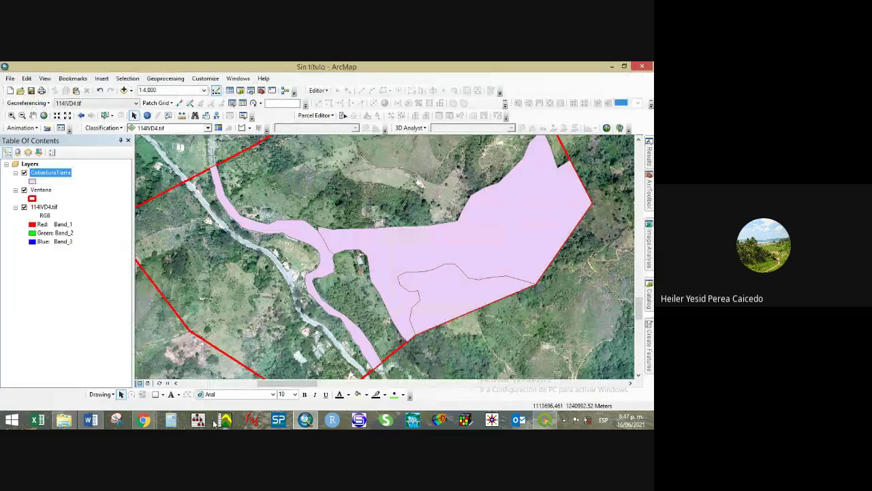
{"action": "left_click", "coordinate": [225, 420]}
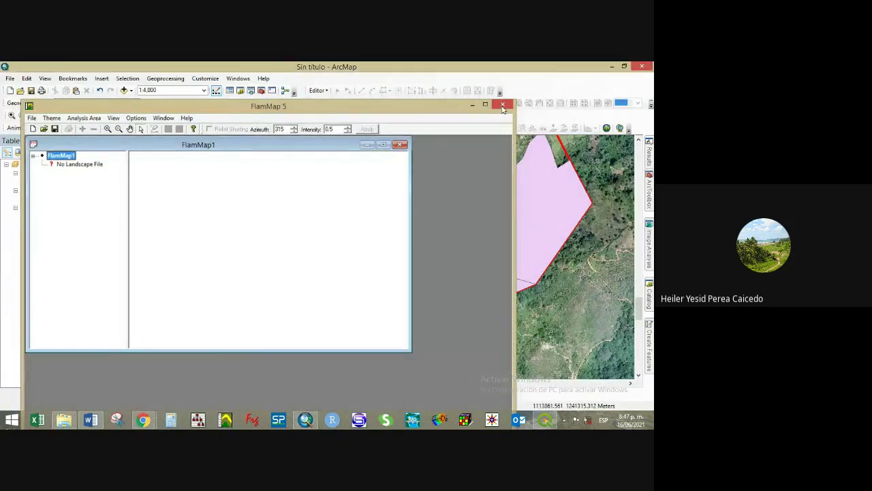
{"action": "left_click", "coordinate": [502, 105]}
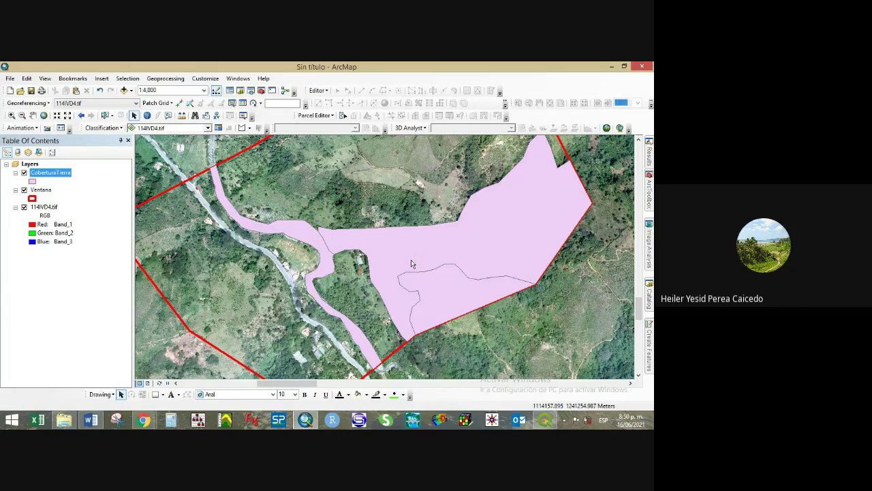
- Zoom the map out to 1:10,000 and back in to 1:6,000 around the red Ventana boundary
{"action": "scroll", "coordinate": [409, 253], "scroll_direction": "up", "scroll_amount": 1}
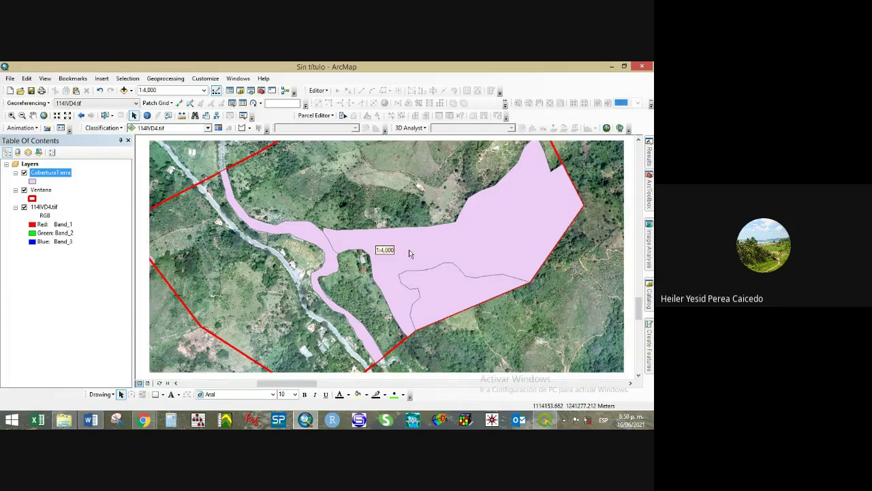
{"action": "scroll", "coordinate": [410, 254], "scroll_direction": "up", "scroll_amount": 1}
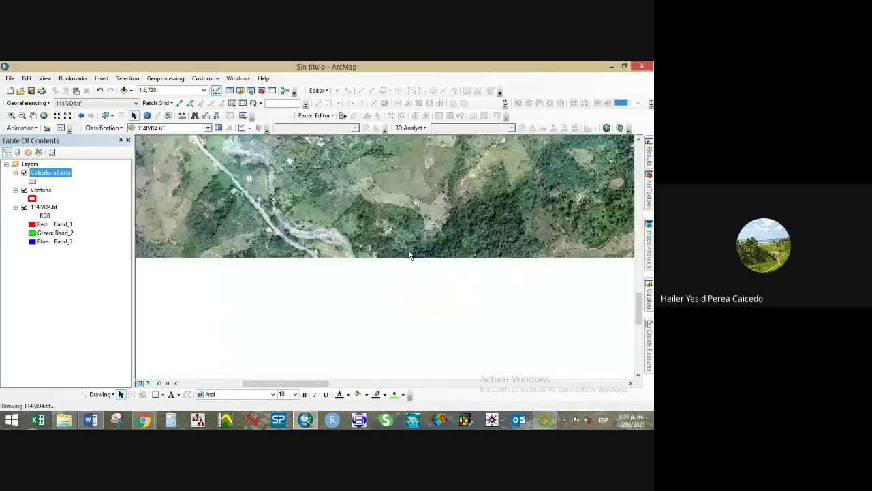
{"action": "scroll", "coordinate": [409, 257], "scroll_direction": "up", "scroll_amount": 2}
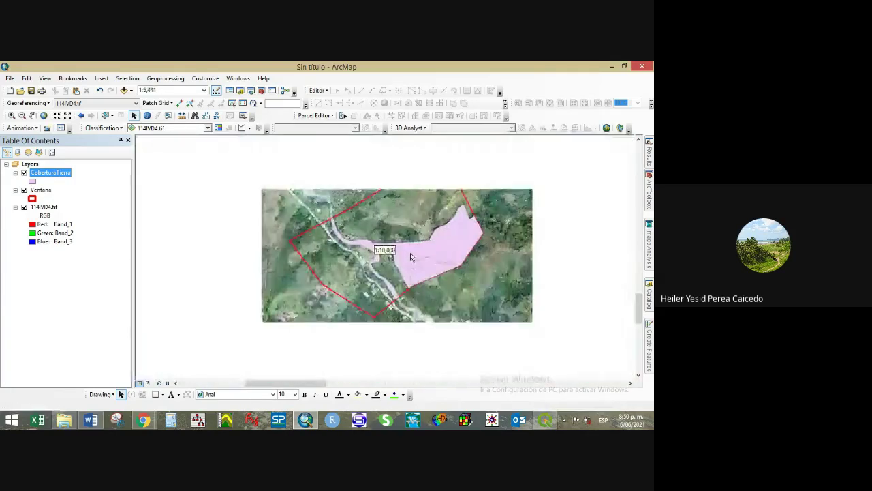
{"action": "scroll", "coordinate": [411, 255], "scroll_direction": "down", "scroll_amount": 2}
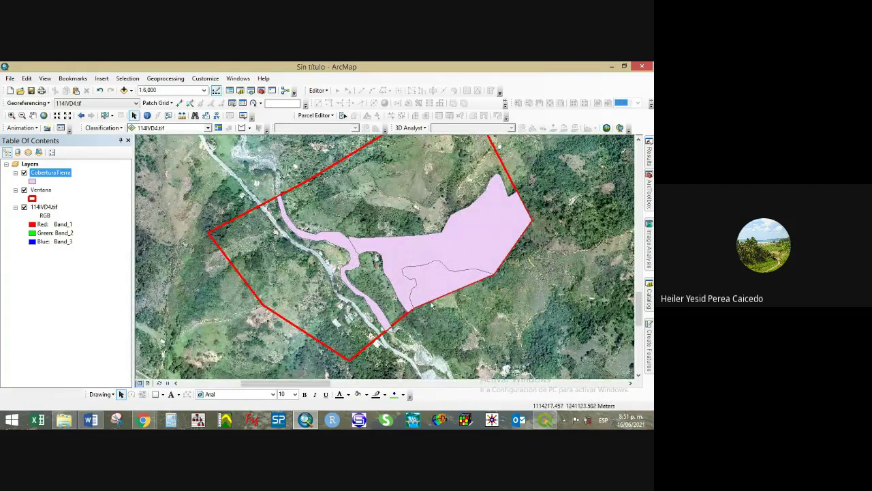
- Bring the legend PDF forward, fit the whole page, and scroll to pages 14–15
{"action": "mouse_move", "coordinate": [150, 421]}
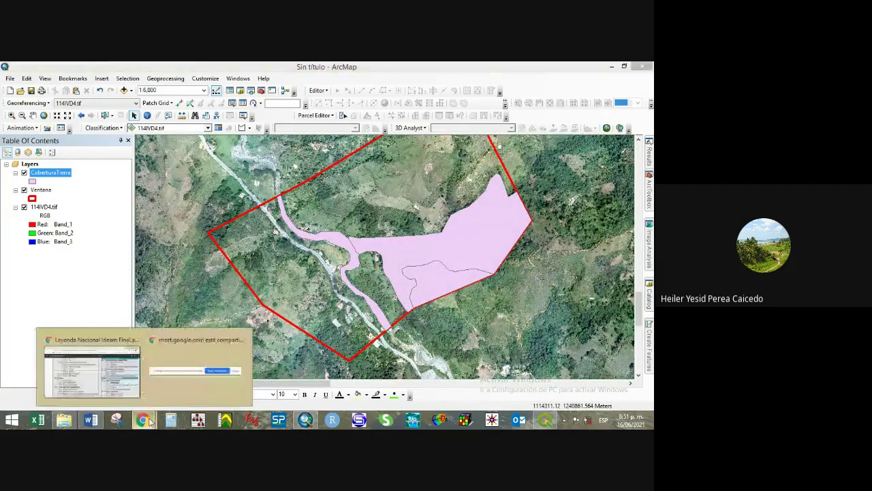
{"action": "left_click", "coordinate": [92, 371]}
{"action": "scroll", "coordinate": [417, 205], "scroll_direction": "down", "scroll_amount": 2}
{"action": "scroll", "coordinate": [417, 206], "scroll_direction": "down", "scroll_amount": 5}
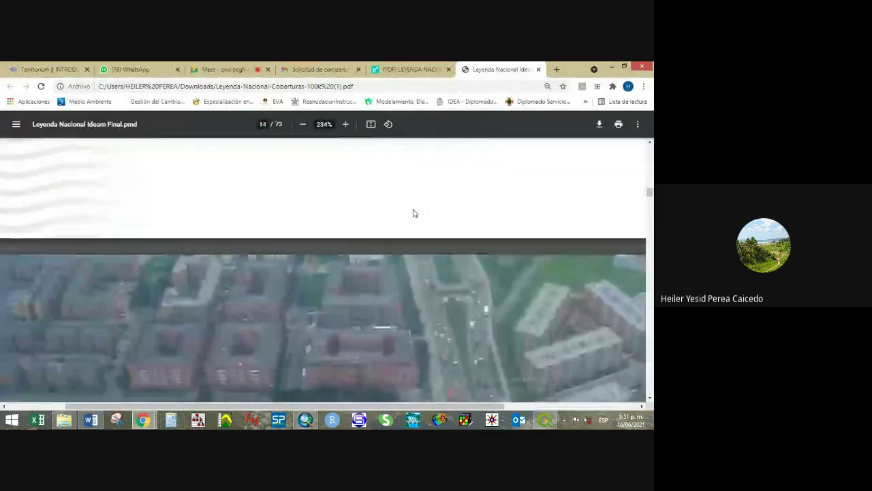
{"action": "scroll", "coordinate": [411, 214], "scroll_direction": "up", "scroll_amount": 5}
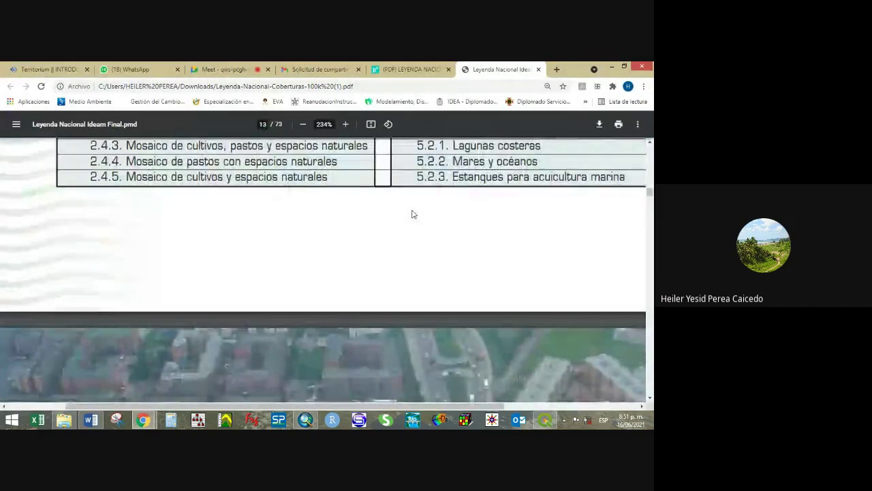
{"action": "scroll", "coordinate": [406, 206], "scroll_direction": "down", "scroll_amount": 10}
{"action": "scroll", "coordinate": [404, 204], "scroll_direction": "down", "scroll_amount": 2}
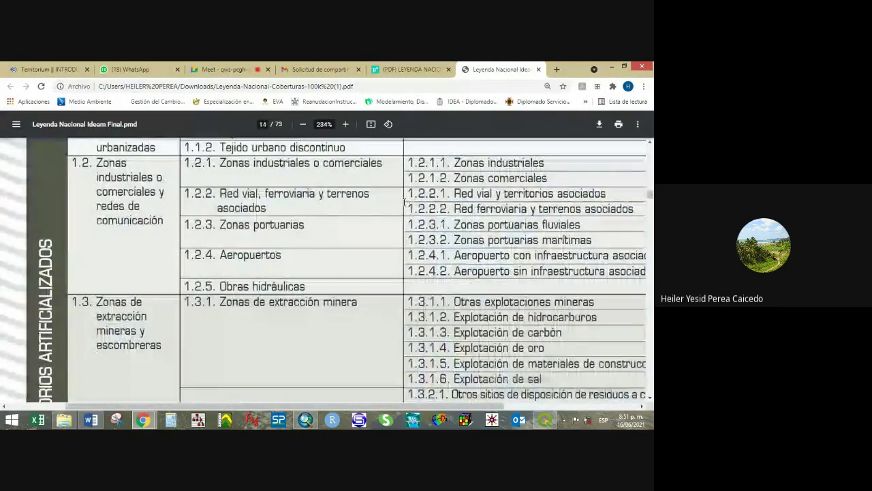
{"action": "key", "text": "ctrl+backslash"}
{"action": "scroll", "coordinate": [359, 175], "scroll_direction": "up", "scroll_amount": 3}
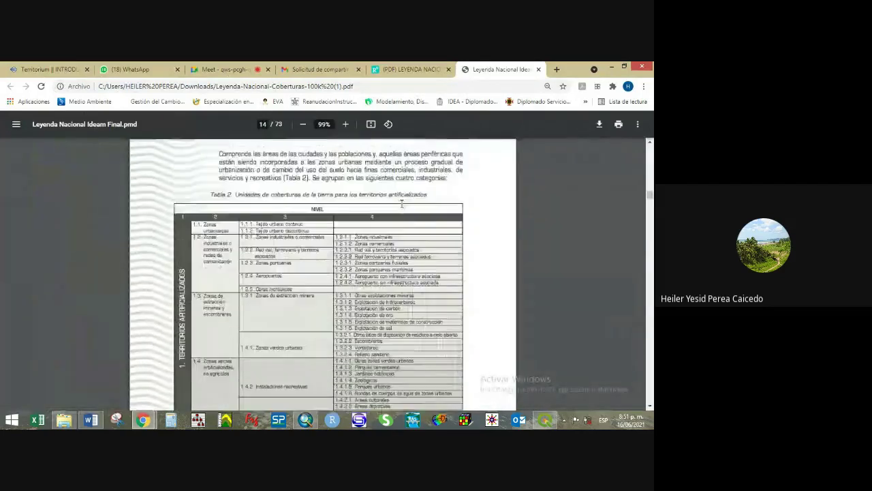
{"action": "scroll", "coordinate": [359, 175], "scroll_direction": "down", "scroll_amount": 5}
{"action": "scroll", "coordinate": [359, 174], "scroll_direction": "up", "scroll_amount": 3}
{"action": "scroll", "coordinate": [359, 174], "scroll_direction": "up", "scroll_amount": 3}
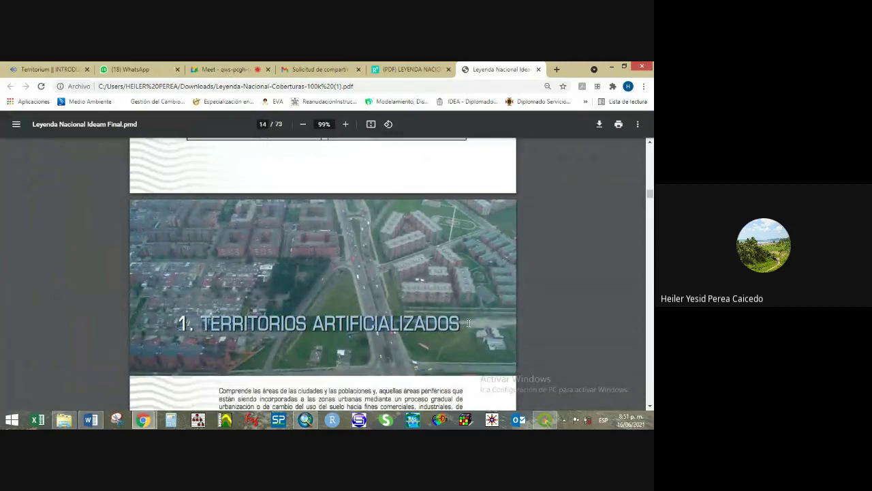
{"action": "scroll", "coordinate": [453, 317], "scroll_direction": "down", "scroll_amount": 5}
{"action": "scroll", "coordinate": [452, 317], "scroll_direction": "up", "scroll_amount": 3}
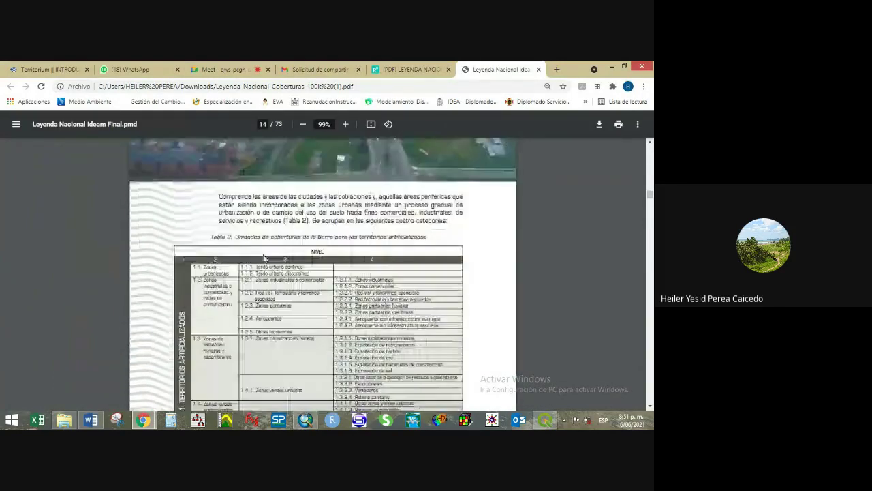
- Highlight the paragraph's opening words and part of the 1.1.1 Tejido urbano continuo heading
{"action": "left_click_drag", "start_coordinate": [219, 247], "coordinate": [328, 250]}
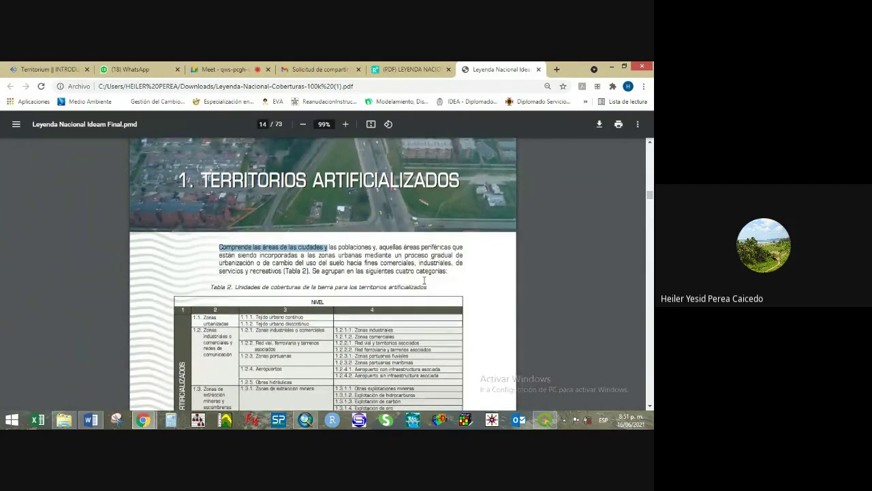
{"action": "scroll", "coordinate": [424, 280], "scroll_direction": "up", "scroll_amount": 5, "text": "ctrl"}
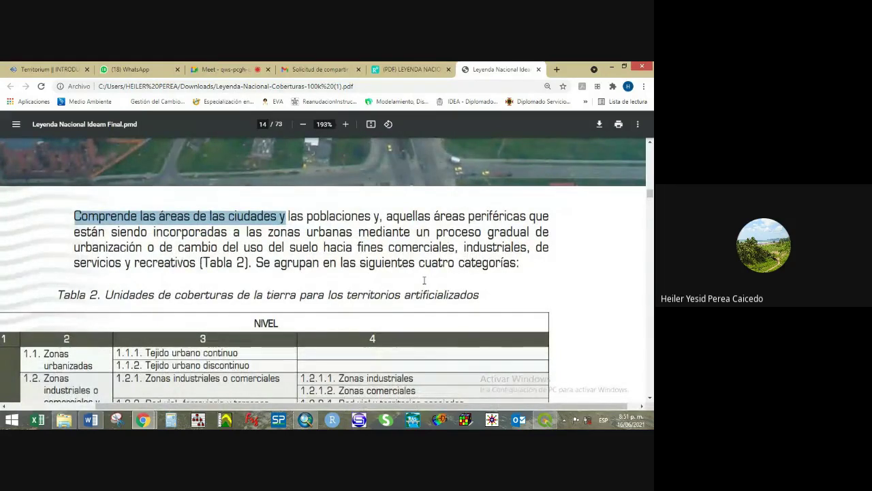
{"action": "scroll", "coordinate": [424, 280], "scroll_direction": "down", "scroll_amount": 3, "text": "ctrl"}
{"action": "scroll", "coordinate": [424, 280], "scroll_direction": "down", "scroll_amount": 2, "text": "ctrl"}
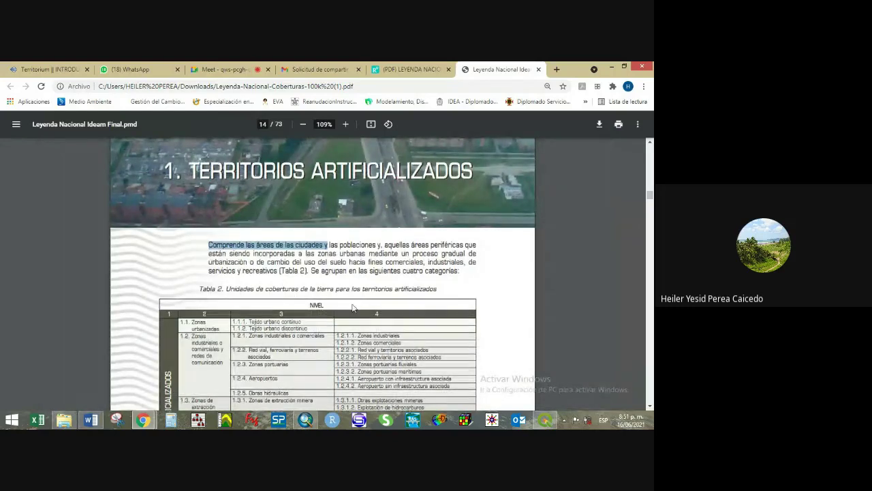
{"action": "scroll", "coordinate": [352, 309], "scroll_direction": "down", "scroll_amount": 10}
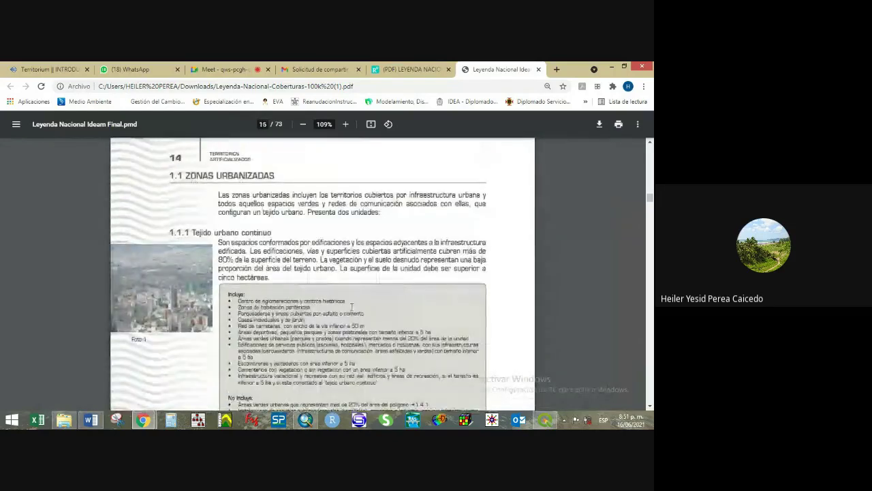
{"action": "scroll", "coordinate": [351, 306], "scroll_direction": "up", "scroll_amount": 5, "text": "ctrl"}
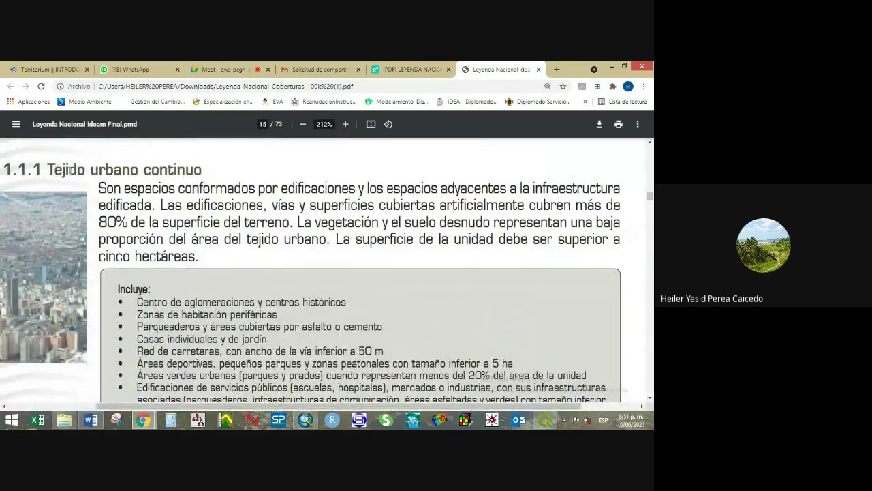
{"action": "left_click_drag", "start_coordinate": [71, 170], "coordinate": [176, 170]}
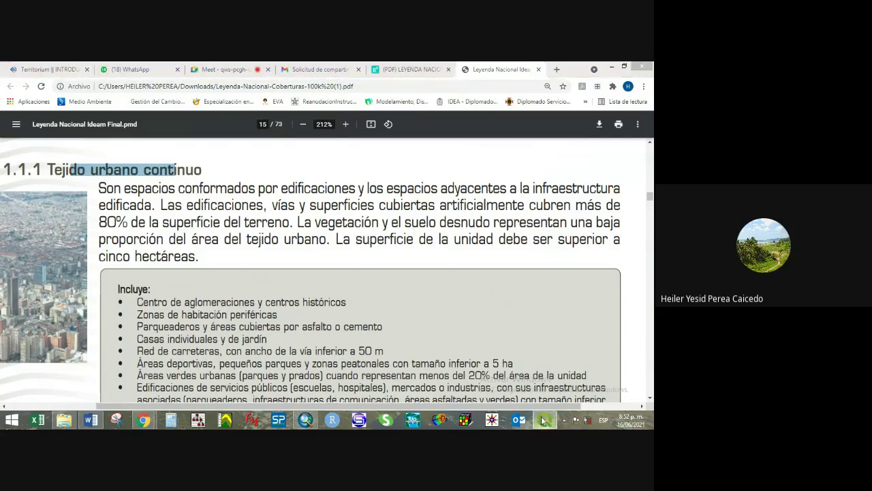
- Pan the QGIS Bing Satellite map to the dense urban blocks beside the runway at about 1:2378
{"action": "left_click", "coordinate": [489, 327]}
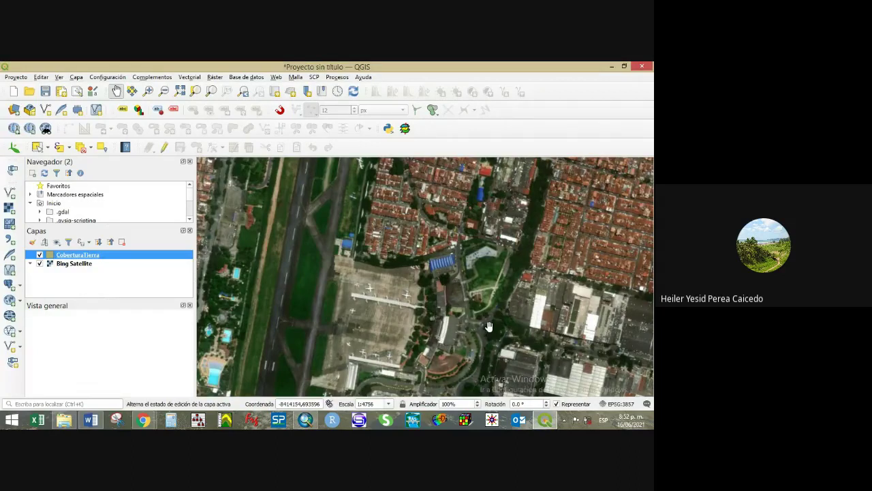
{"action": "left_click_drag", "start_coordinate": [488, 327], "coordinate": [340, 282]}
{"action": "scroll", "coordinate": [340, 282], "scroll_direction": "down", "scroll_amount": 2}
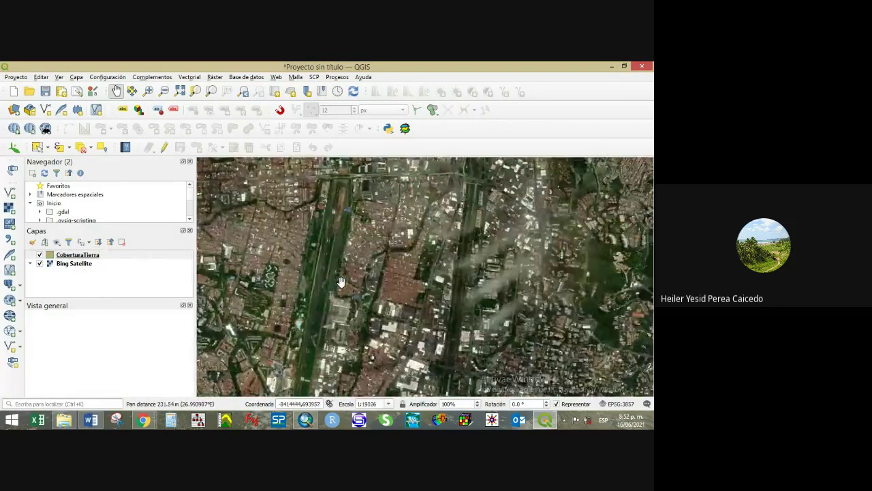
{"action": "scroll", "coordinate": [341, 281], "scroll_direction": "up", "scroll_amount": 3}
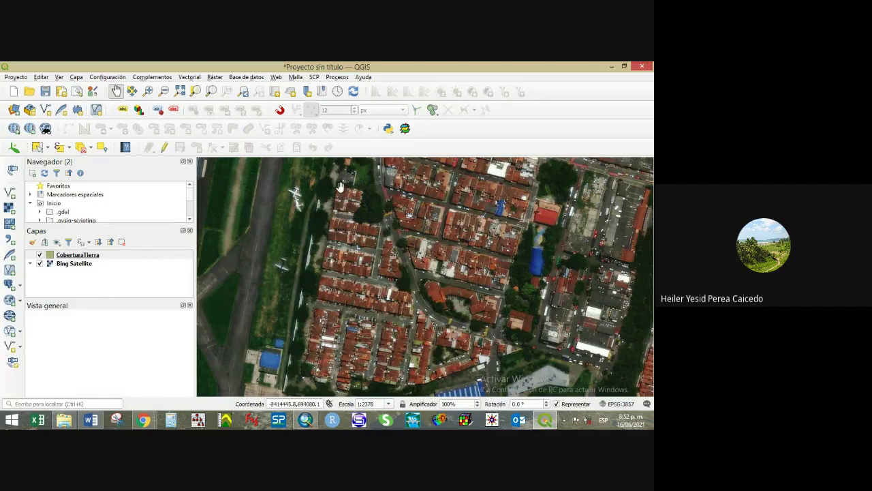
- Go from the Word document to the legend PDF and highlight the 80% figure and the vegetation/bare-soil sentence
{"action": "left_click", "coordinate": [101, 425]}
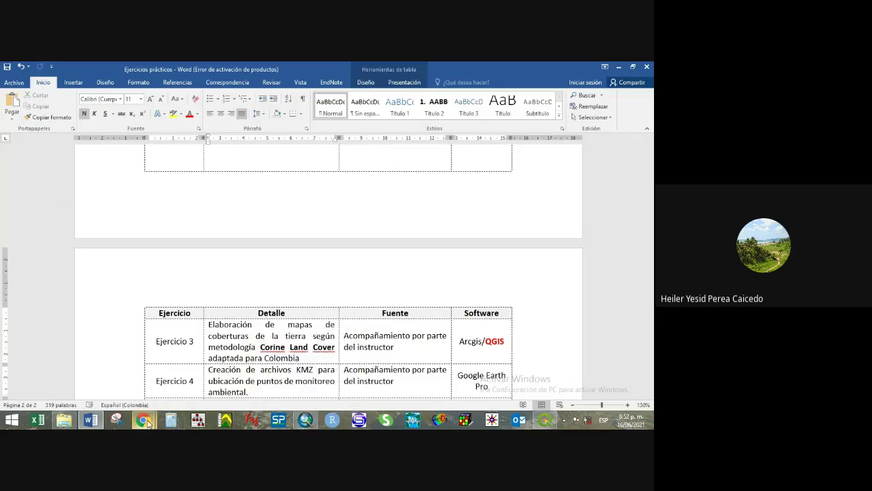
{"action": "mouse_move", "coordinate": [149, 424]}
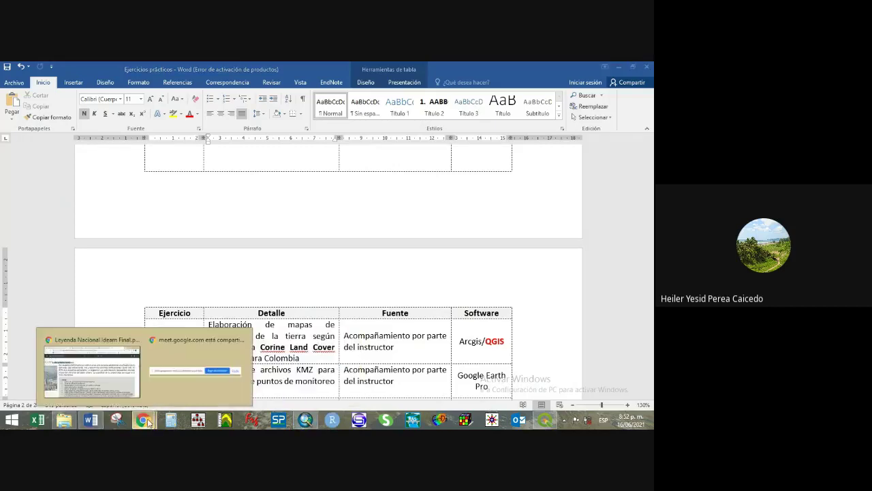
{"action": "left_click", "coordinate": [77, 374]}
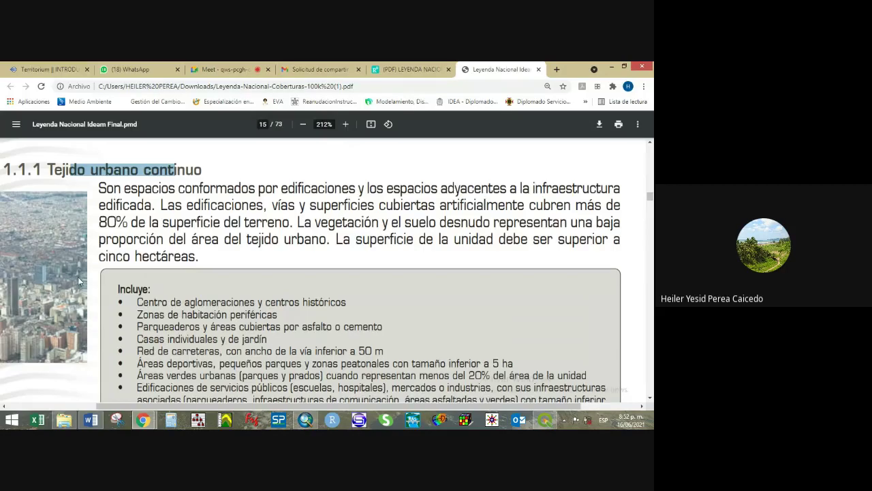
{"action": "left_click_drag", "start_coordinate": [98, 224], "coordinate": [129, 222]}
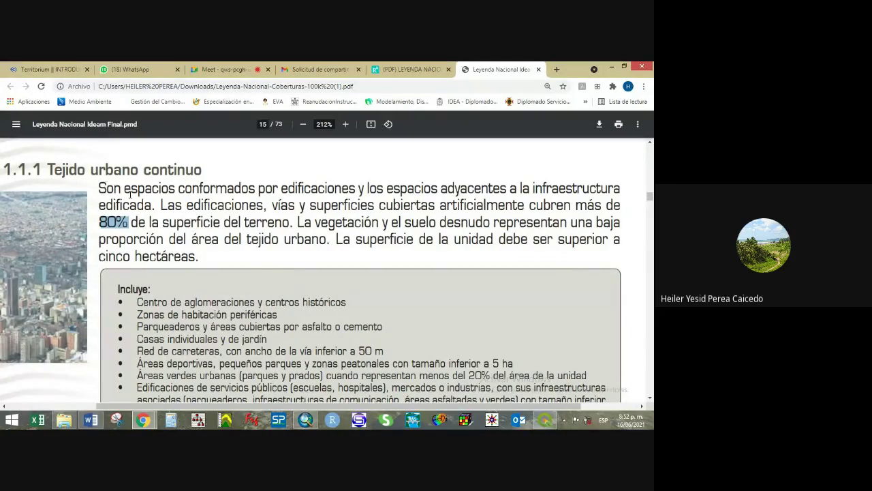
{"action": "left_click_drag", "start_coordinate": [306, 223], "coordinate": [179, 243]}
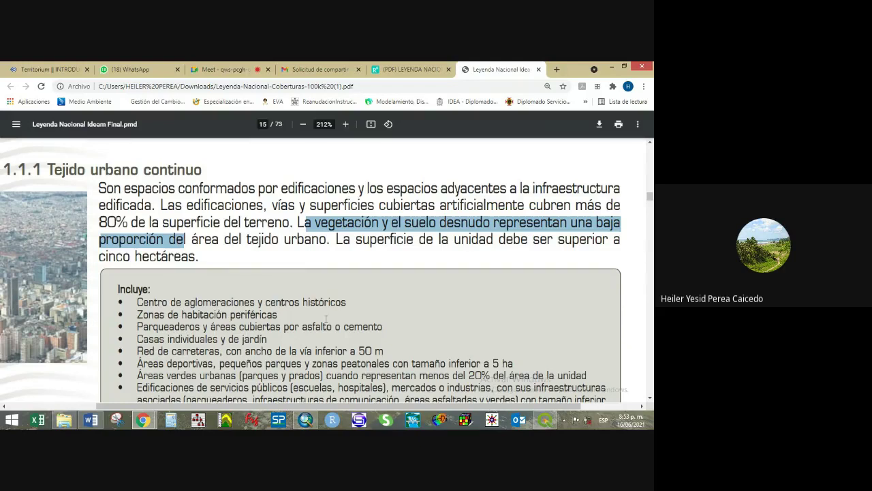
- Highlight the five-hectare minimum-area sentence and the full Tejido urbano continuo definition, then return to ArcMap
{"action": "left_click_drag", "start_coordinate": [337, 239], "coordinate": [594, 238]}
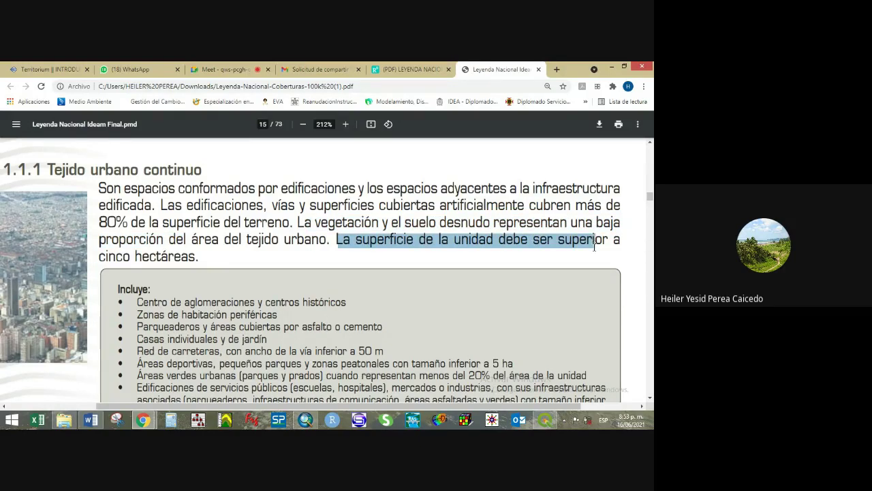
{"action": "left_click", "coordinate": [298, 255]}
{"action": "left_click_drag", "start_coordinate": [298, 255], "coordinate": [202, 264]}
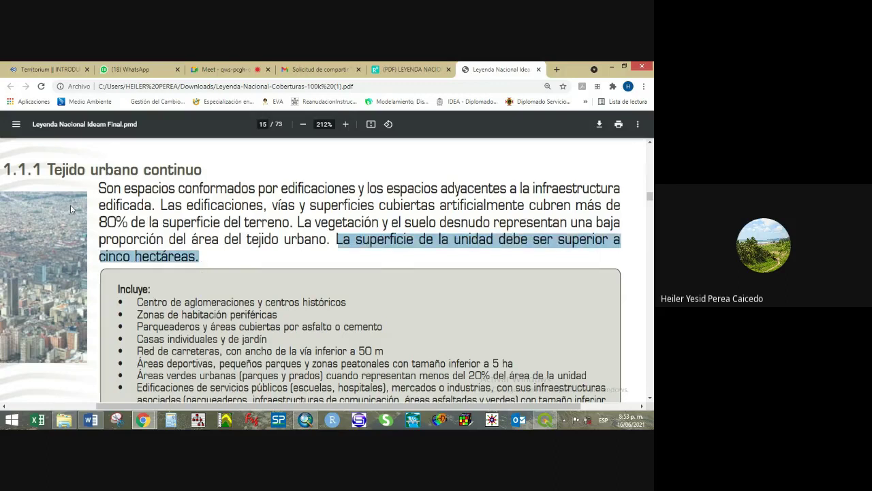
{"action": "left_click_drag", "start_coordinate": [46, 166], "coordinate": [216, 243]}
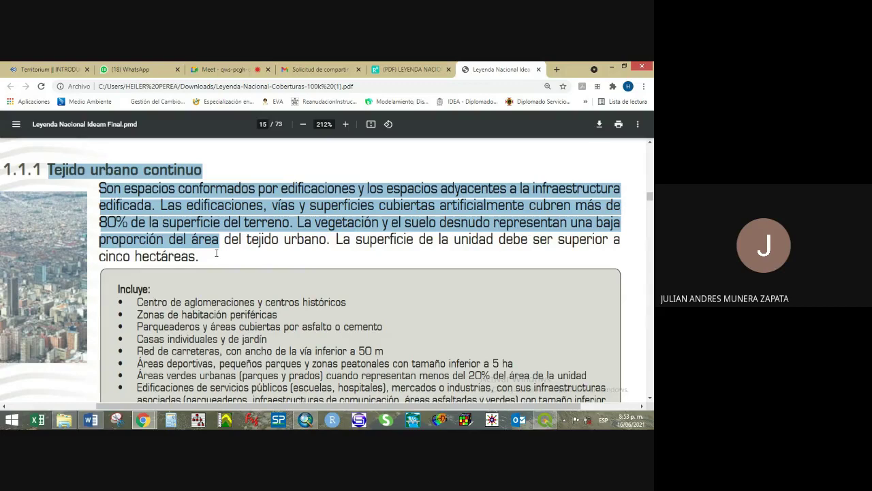
{"action": "left_click", "coordinate": [305, 421]}
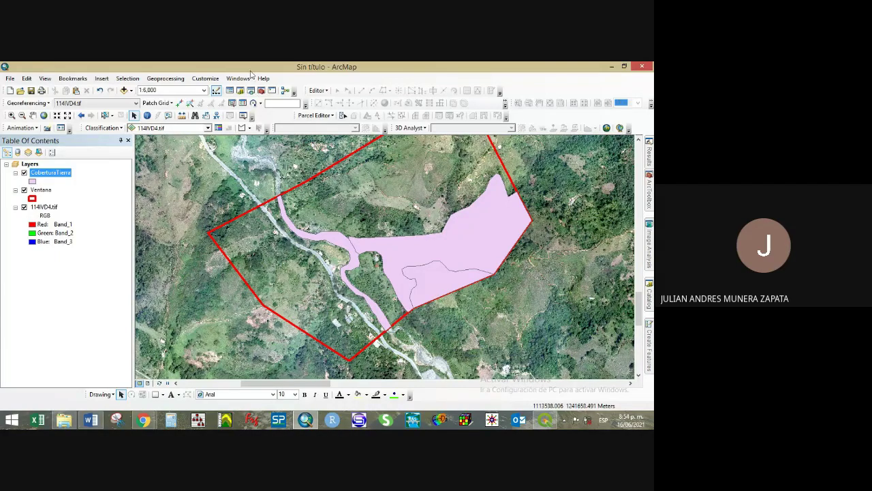
- Dock the Image Analysis window for 114IVD4.tif via the Windows menu
{"action": "left_click", "coordinate": [230, 79]}
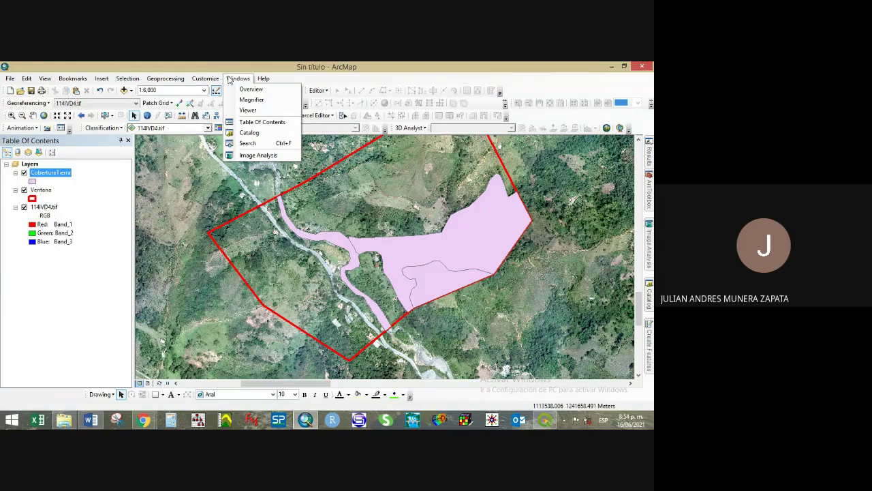
{"action": "left_click", "coordinate": [258, 155]}
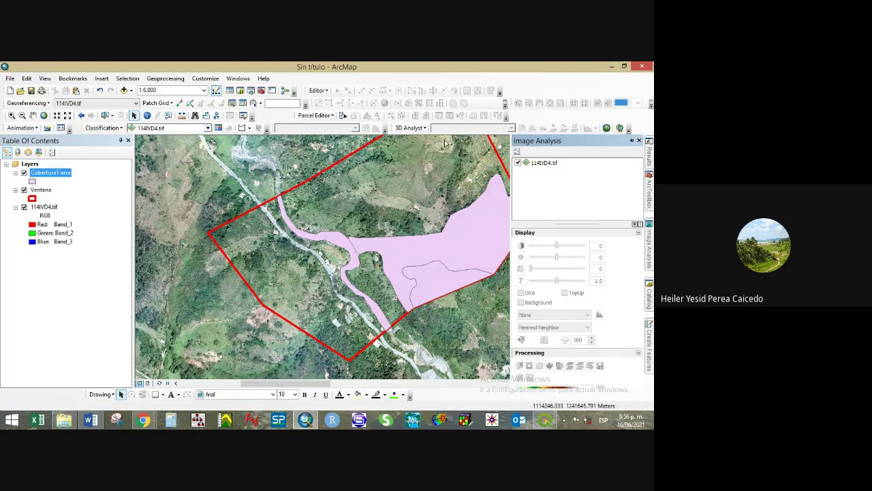
- Zoom in, turn off the CoberturaTierra layer to show bare 114IVD4.tif imagery, and switch to File Explorer
{"action": "left_click", "coordinate": [237, 79]}
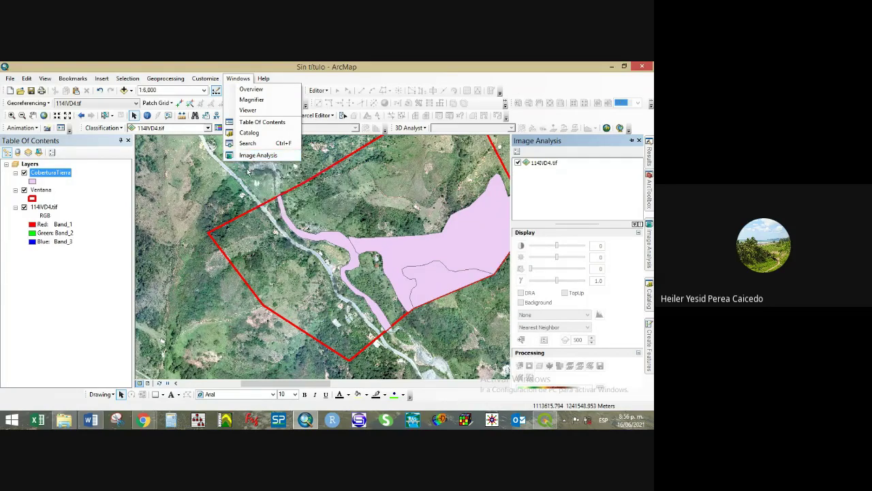
{"action": "scroll", "coordinate": [317, 273], "scroll_direction": "up", "scroll_amount": 1}
{"action": "scroll", "coordinate": [317, 273], "scroll_direction": "up", "scroll_amount": 2}
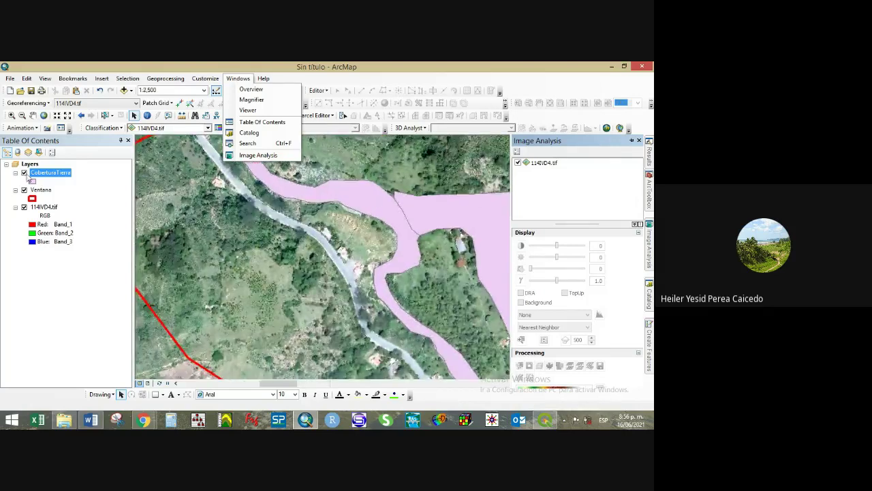
{"action": "left_click", "coordinate": [24, 173]}
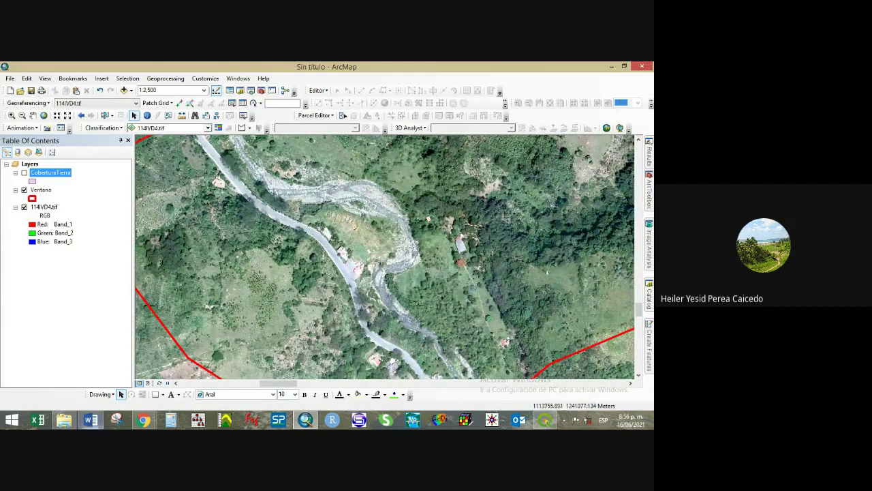
{"action": "left_click", "coordinate": [63, 420]}
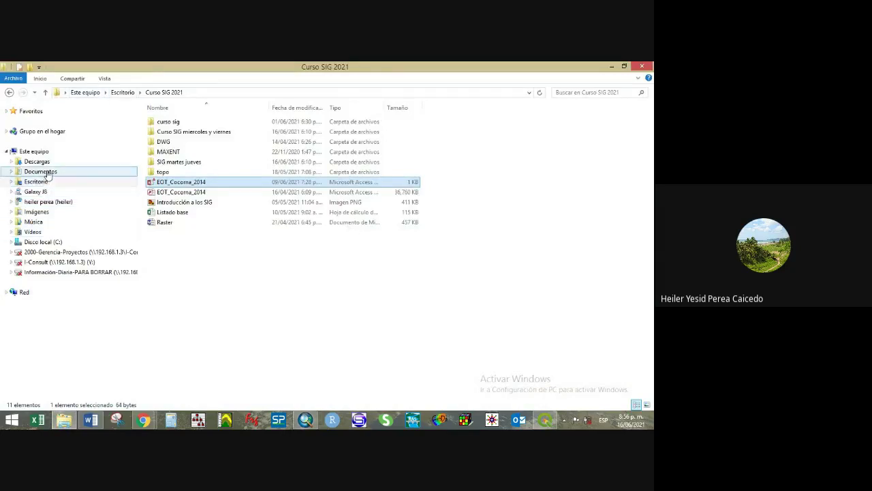
- Browse Documentos > Disco D > AA_SIG > TELEDETECCIÓN ARCGIS > ÁREA TEMÁTICA 7 > Material didáctico to the Module 7 PDF
{"action": "left_click", "coordinate": [98, 170]}
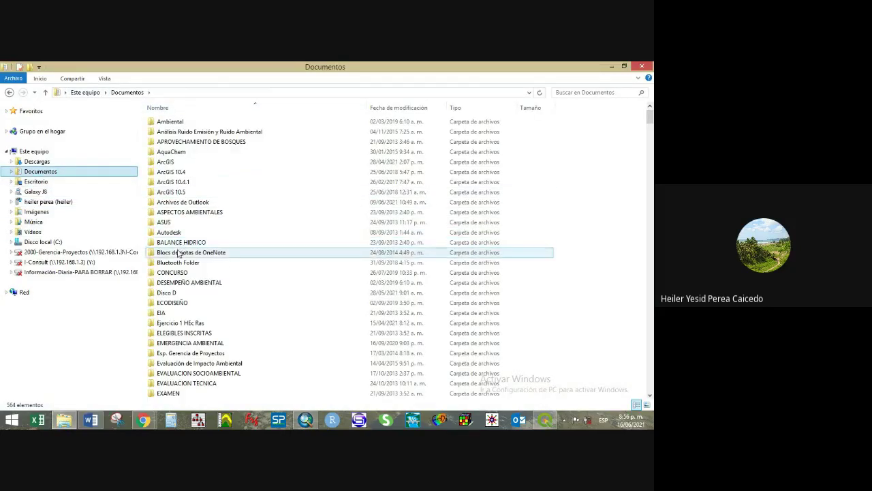
{"action": "double_click", "coordinate": [175, 296]}
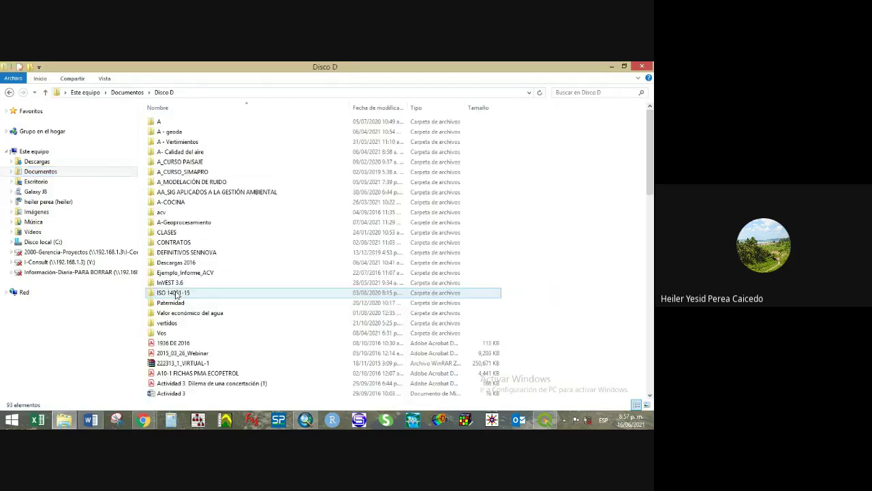
{"action": "left_click", "coordinate": [193, 193]}
{"action": "double_click", "coordinate": [192, 193]}
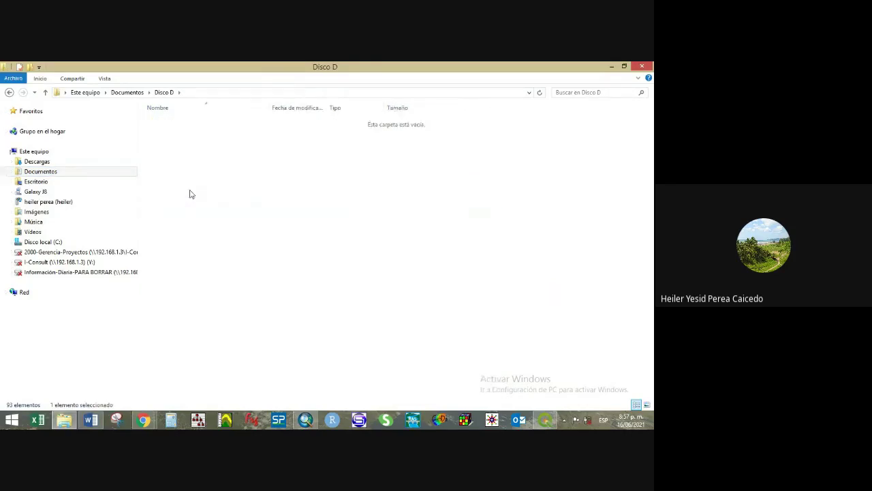
{"action": "left_click", "coordinate": [184, 195]}
{"action": "double_click", "coordinate": [184, 195]}
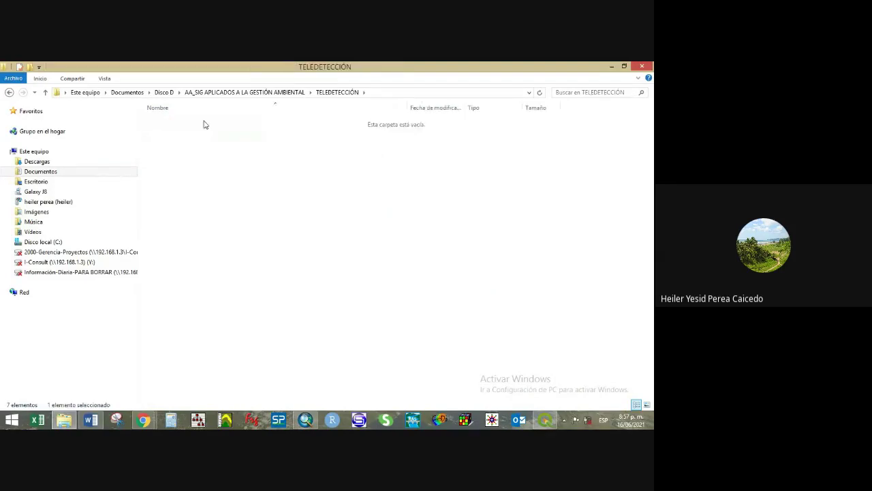
{"action": "double_click", "coordinate": [203, 124]}
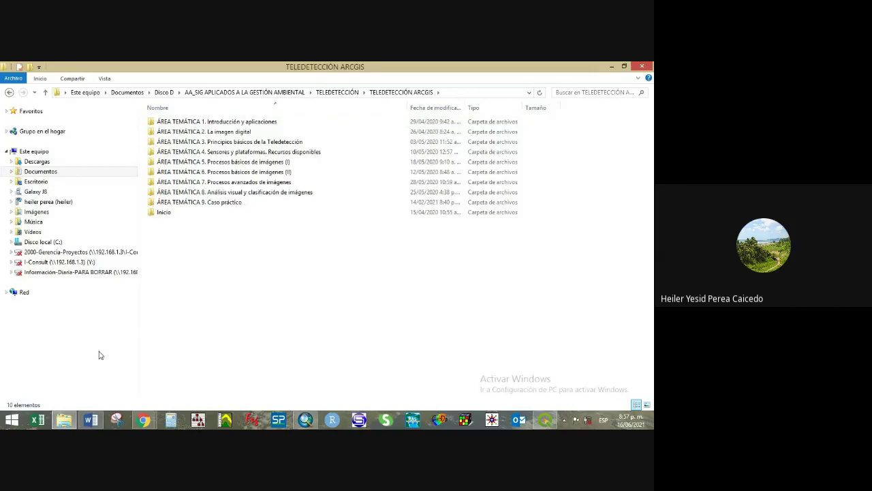
{"action": "double_click", "coordinate": [267, 185]}
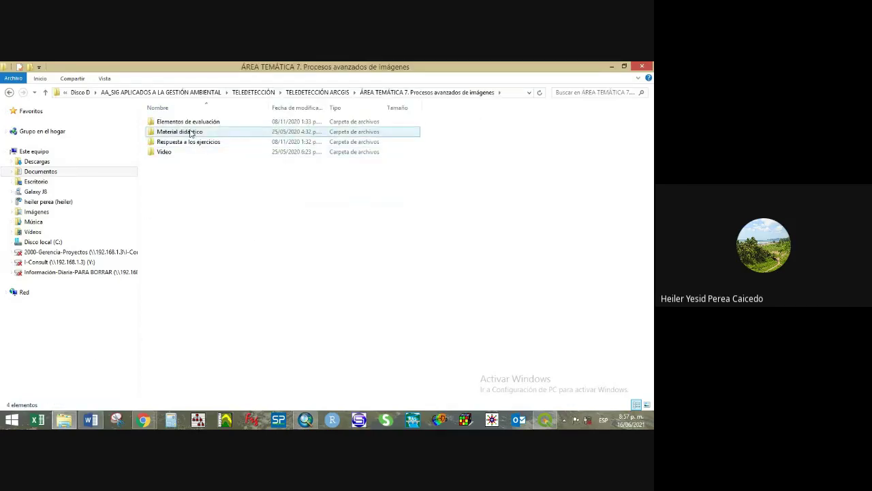
{"action": "double_click", "coordinate": [191, 133]}
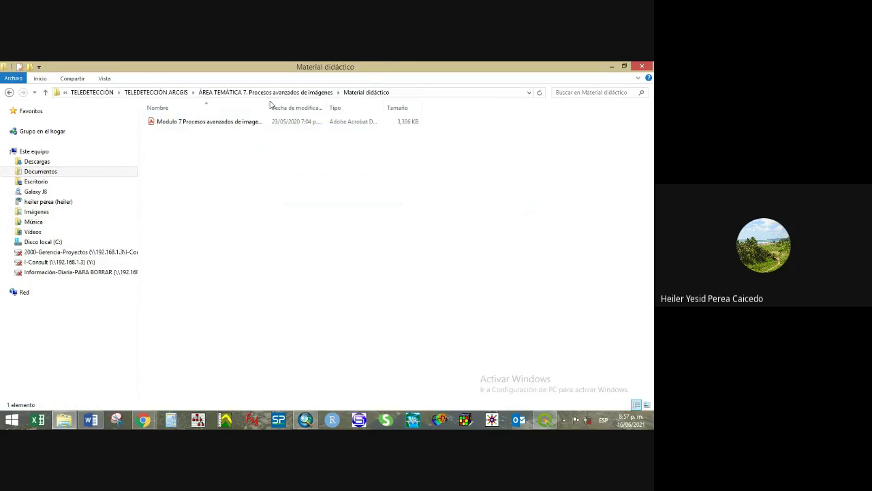
{"action": "double_click", "coordinate": [271, 107]}
- Open the Module 7 advanced image processing PDF and skim its first pages
{"action": "double_click", "coordinate": [229, 123]}
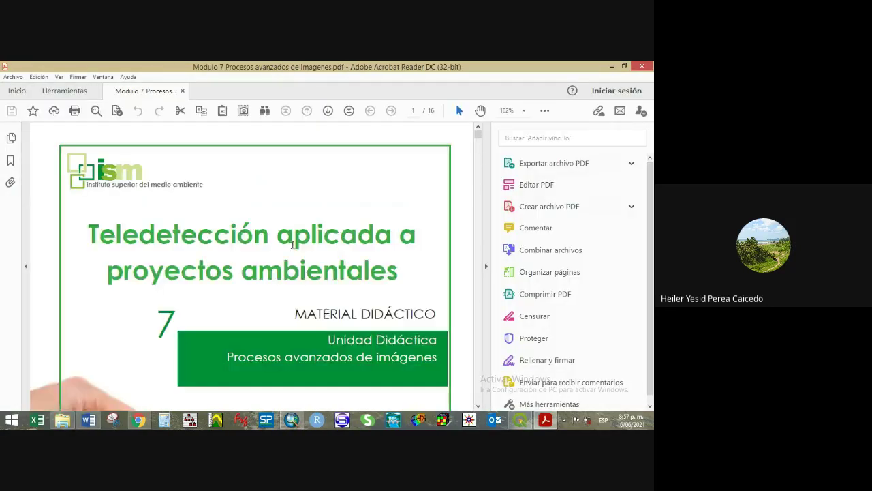
{"action": "scroll", "coordinate": [290, 264], "scroll_direction": "down", "scroll_amount": 3}
{"action": "scroll", "coordinate": [292, 263], "scroll_direction": "down", "scroll_amount": 10}
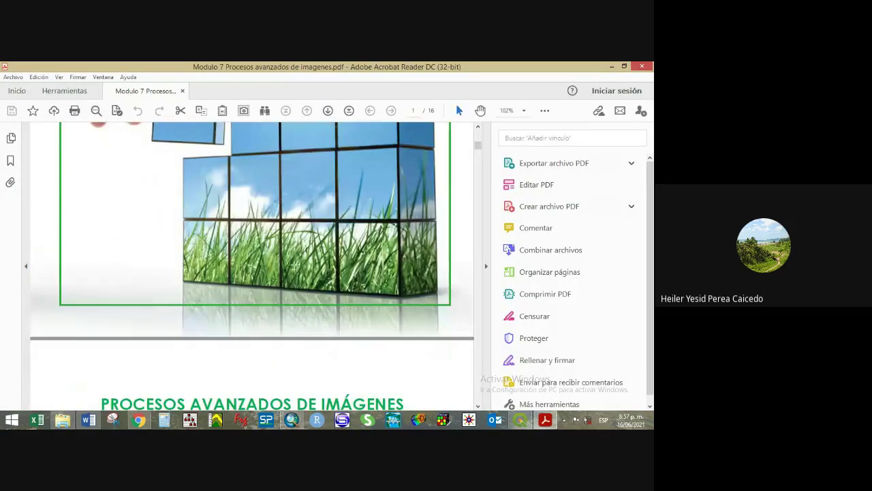
{"action": "scroll", "coordinate": [295, 265], "scroll_direction": "down", "scroll_amount": 2}
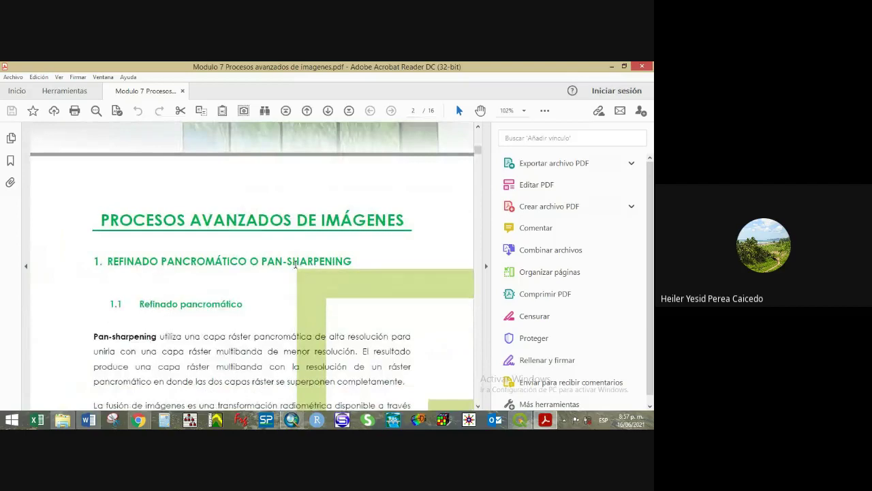
{"action": "scroll", "coordinate": [297, 268], "scroll_direction": "down", "scroll_amount": 1}
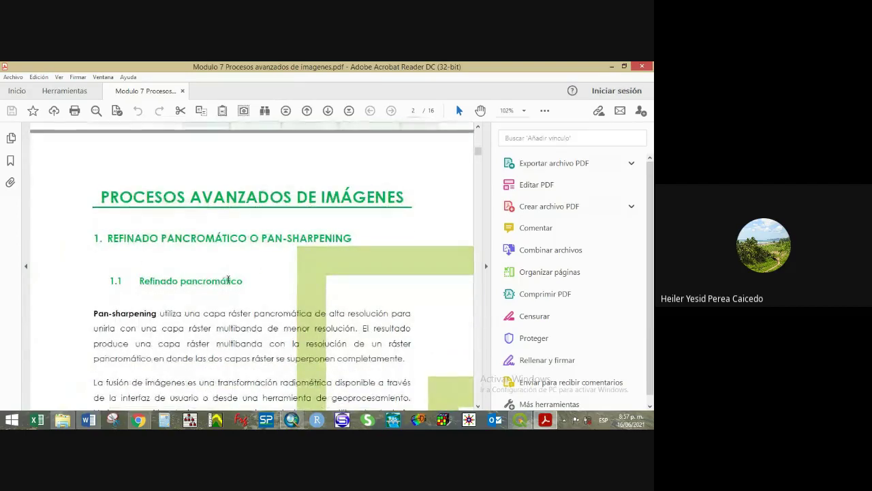
{"action": "scroll", "coordinate": [238, 298], "scroll_direction": "down", "scroll_amount": 4}
{"action": "scroll", "coordinate": [306, 290], "scroll_direction": "down", "scroll_amount": 5}
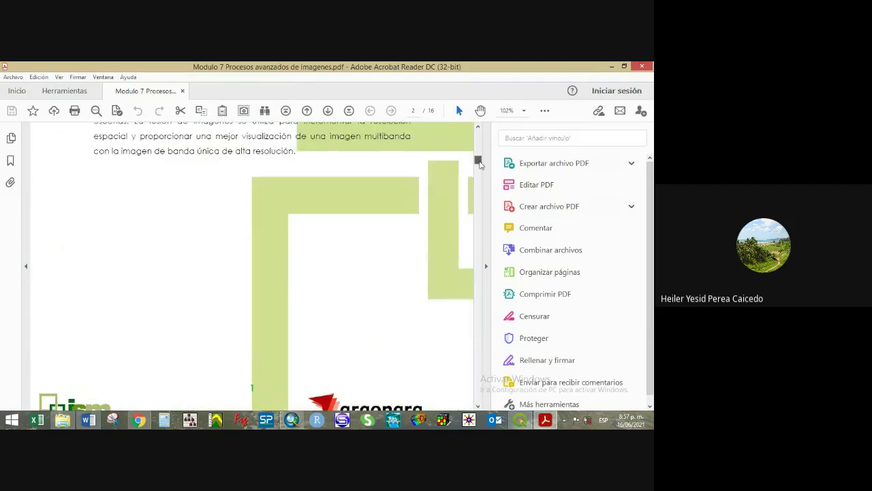
{"action": "scroll", "coordinate": [479, 169], "scroll_direction": "down", "scroll_amount": 6}
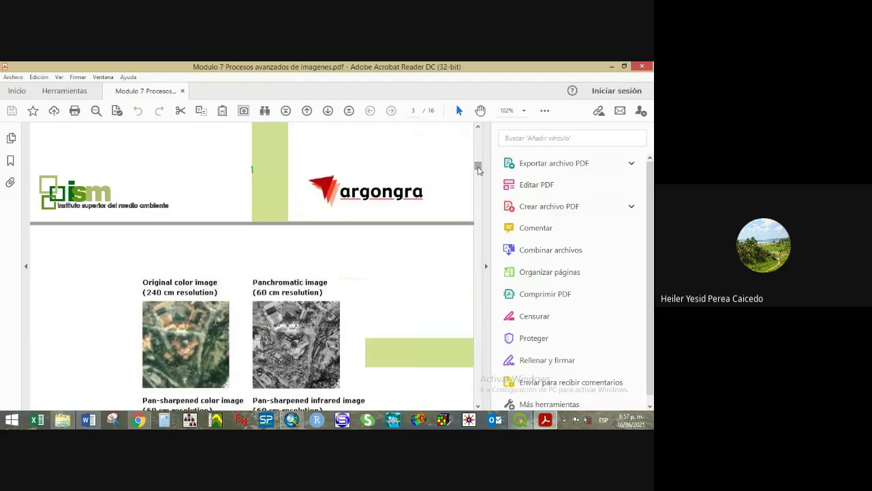
{"action": "scroll", "coordinate": [488, 271], "scroll_direction": "up", "scroll_amount": 4}
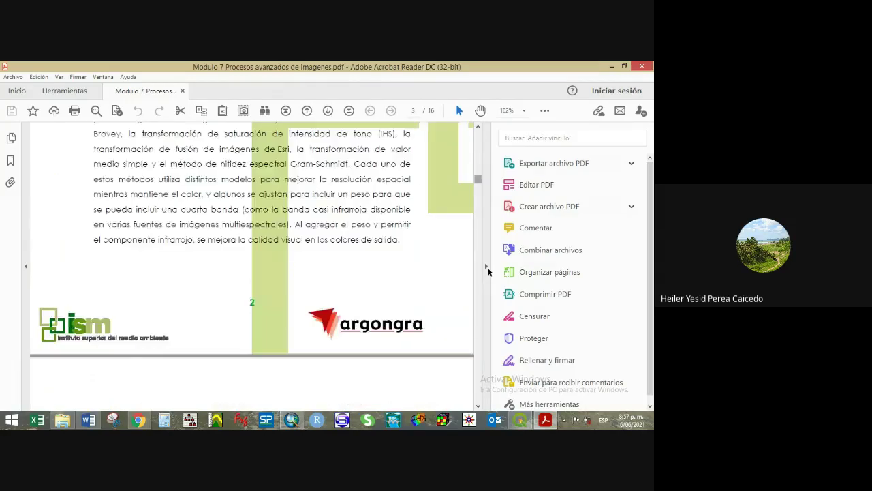
- Hide the tools pane, read down to the NDVI section on page 11, then close Acrobat
{"action": "left_click", "coordinate": [488, 269]}
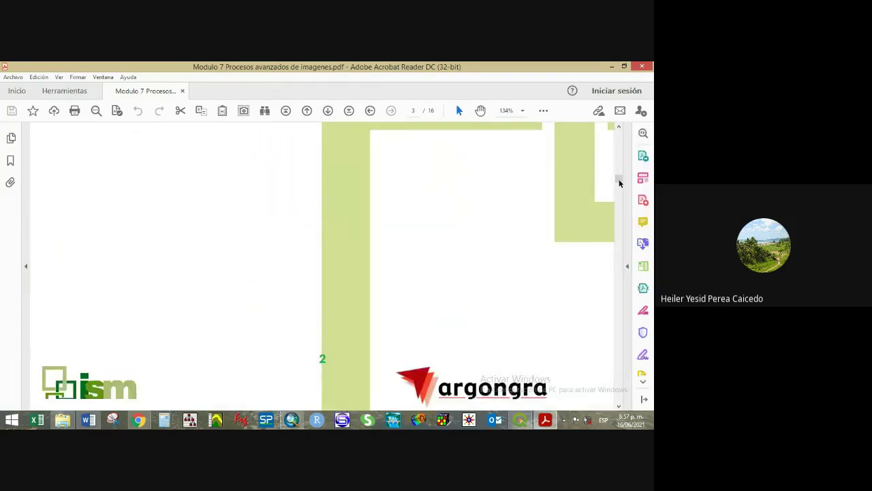
{"action": "left_click_drag", "start_coordinate": [619, 182], "coordinate": [617, 218]}
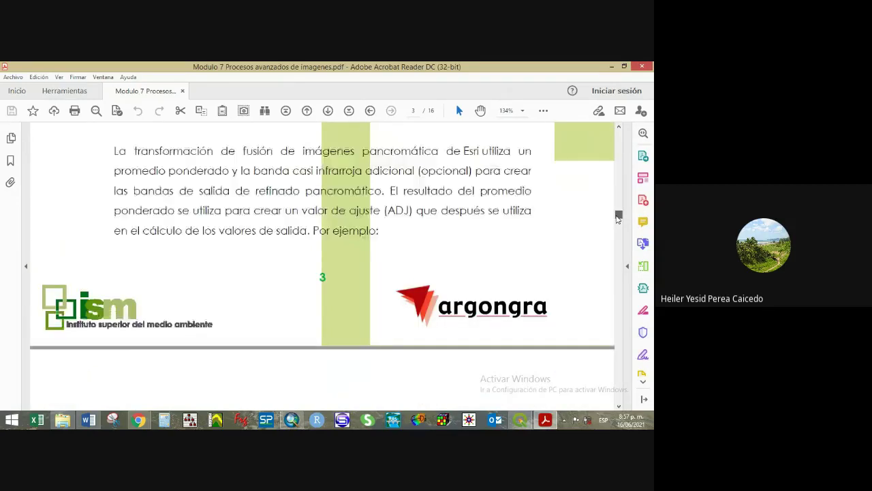
{"action": "scroll", "coordinate": [358, 281], "scroll_direction": "down", "scroll_amount": 15}
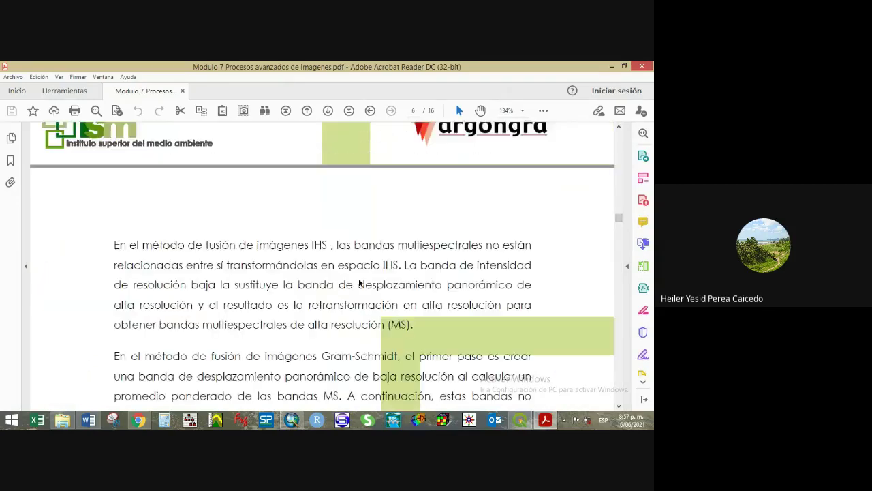
{"action": "scroll", "coordinate": [360, 282], "scroll_direction": "down", "scroll_amount": 10}
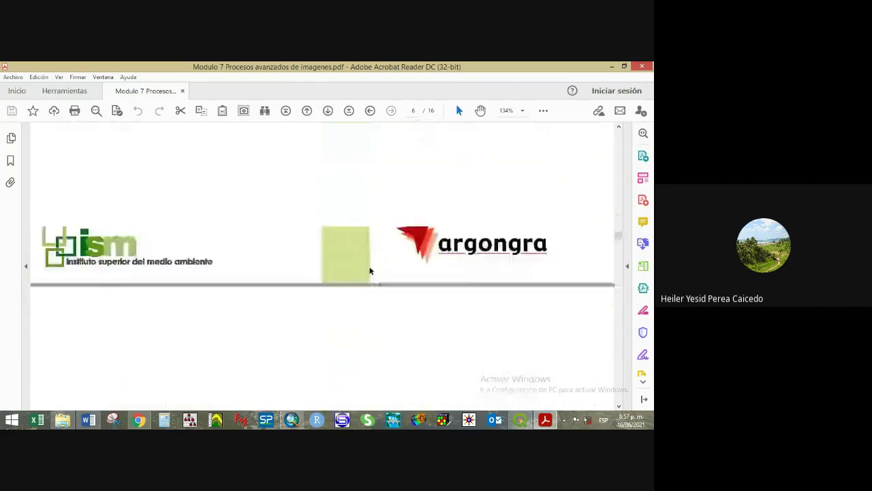
{"action": "scroll", "coordinate": [371, 271], "scroll_direction": "down", "scroll_amount": 8}
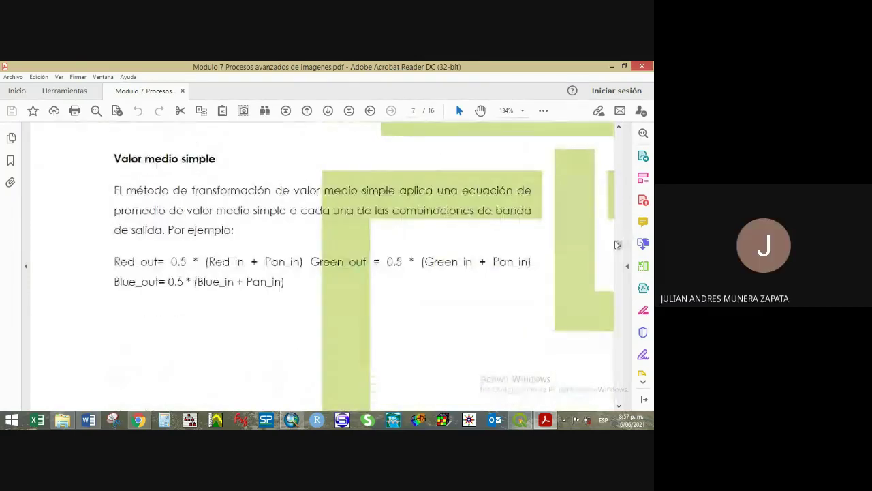
{"action": "left_click_drag", "start_coordinate": [617, 249], "coordinate": [621, 266]}
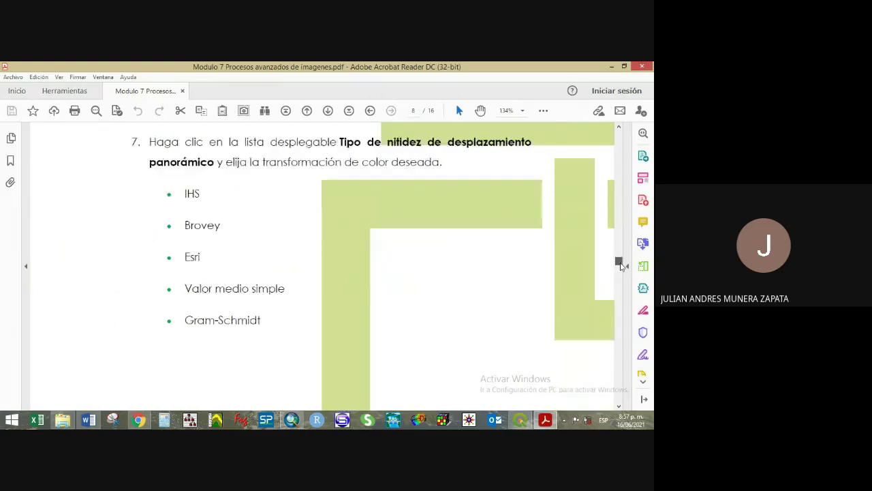
{"action": "scroll", "coordinate": [621, 266], "scroll_direction": "down", "scroll_amount": 3}
{"action": "left_click_drag", "start_coordinate": [614, 309], "coordinate": [612, 328]}
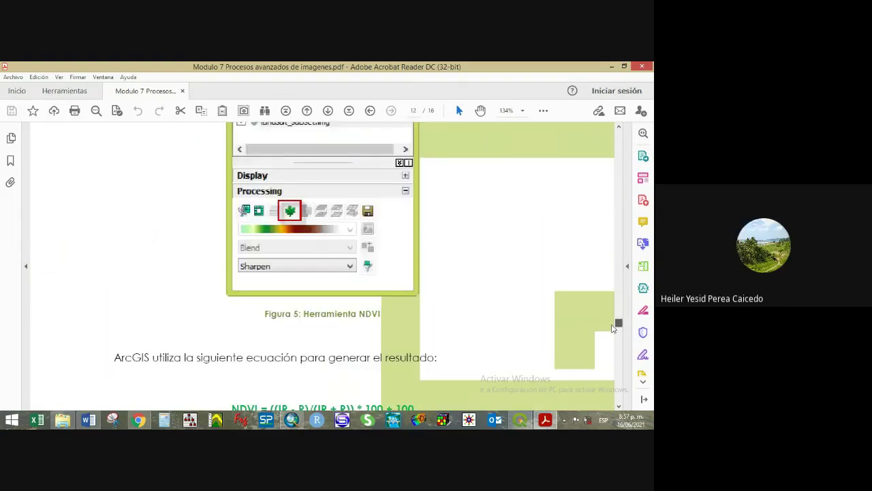
{"action": "scroll", "coordinate": [280, 259], "scroll_direction": "up", "scroll_amount": 5}
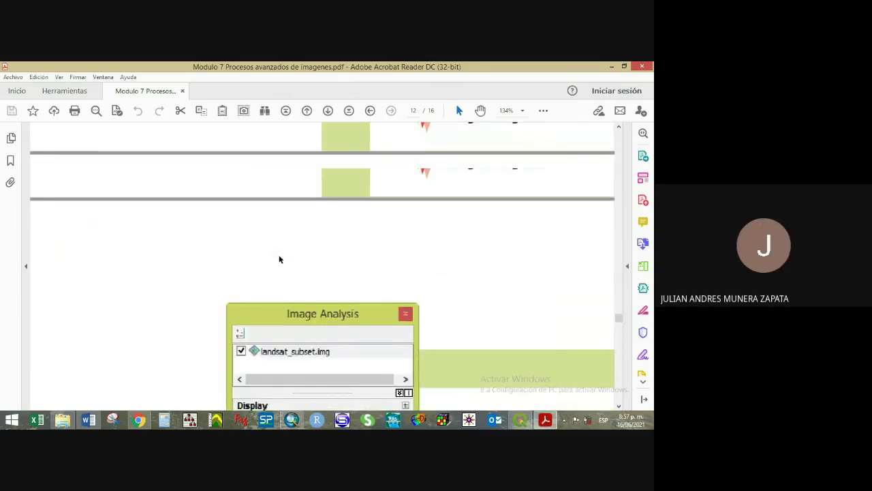
{"action": "scroll", "coordinate": [280, 260], "scroll_direction": "up", "scroll_amount": 15}
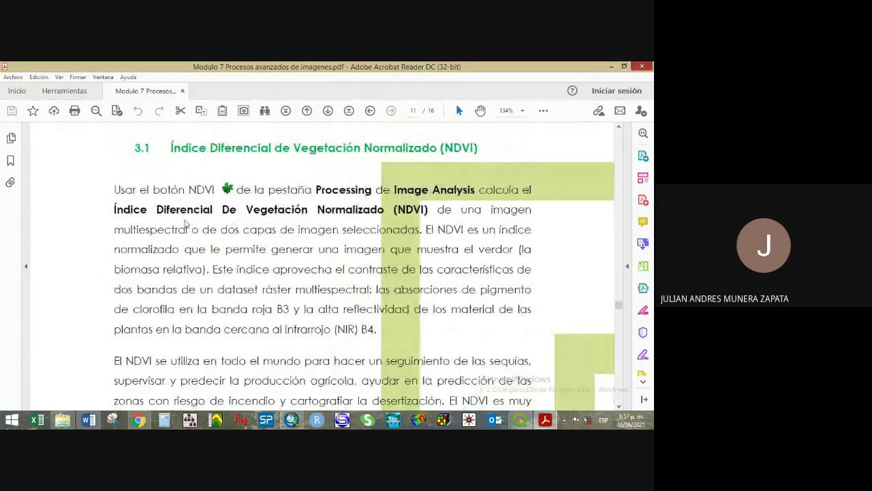
{"action": "key", "text": "alt+F4"}
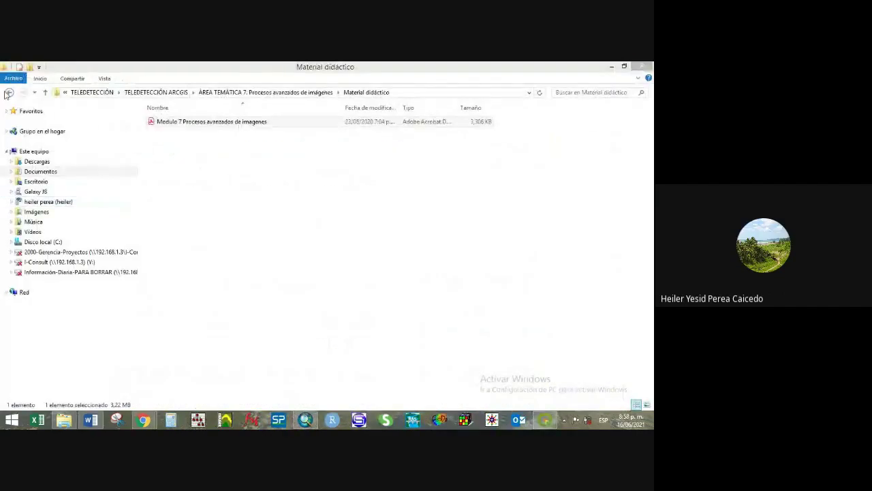
- Go back to TELEDETECCIÓN ARCGIS and open ÁREA TEMÁTICA 8 > Elementos de evaluación > Ejercicio 8 document
{"action": "left_click", "coordinate": [8, 92]}
{"action": "left_click", "coordinate": [8, 92]}
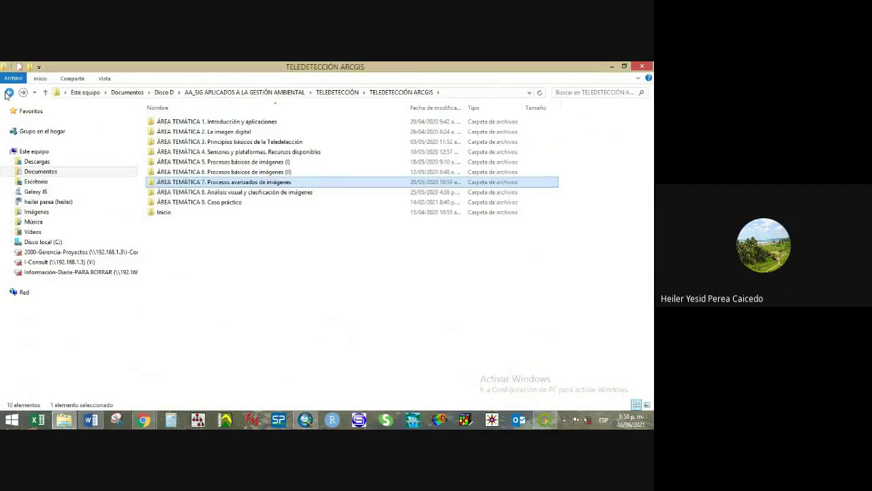
{"action": "double_click", "coordinate": [239, 192]}
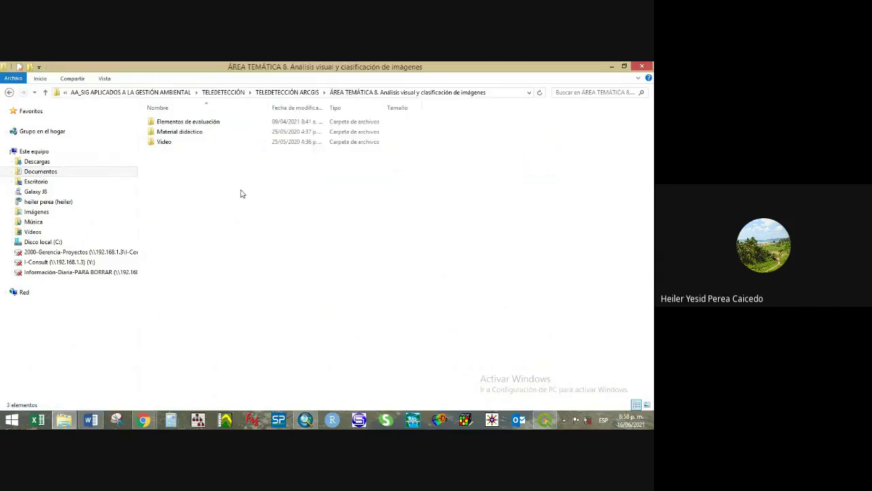
{"action": "double_click", "coordinate": [188, 121]}
{"action": "left_click", "coordinate": [190, 142]}
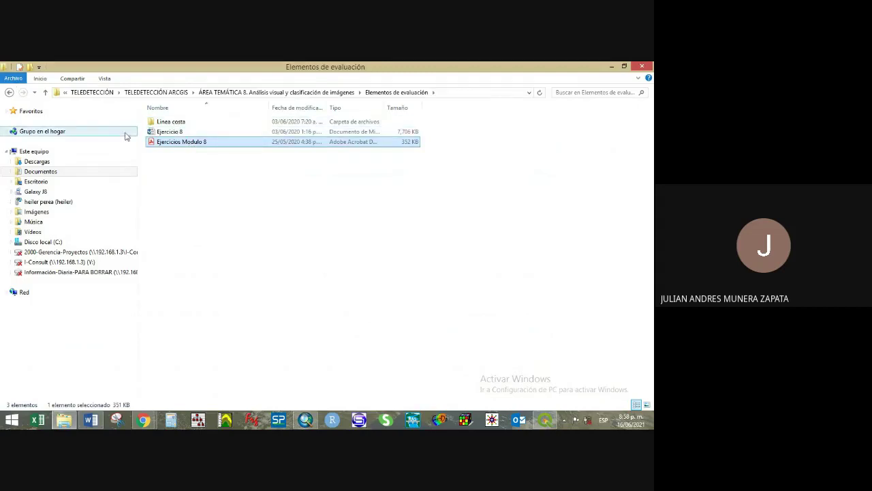
{"action": "left_click", "coordinate": [172, 133]}
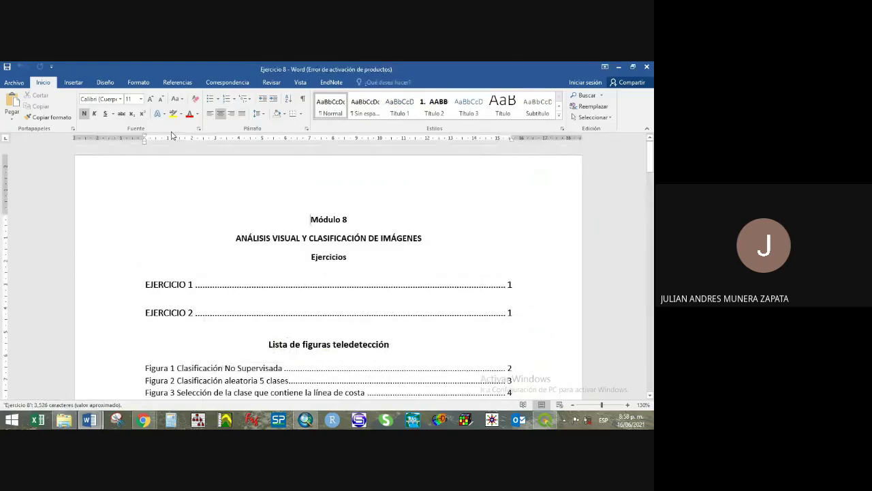
- Return to the Módulo 8 title page and select 'ANÁLISIS VISUAL' in the subtitle
{"action": "scroll", "coordinate": [342, 249], "scroll_direction": "down", "scroll_amount": 6}
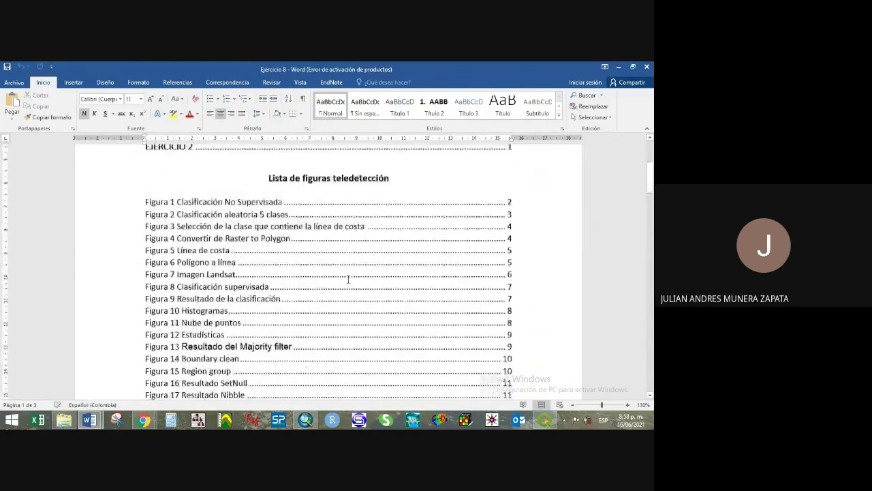
{"action": "scroll", "coordinate": [340, 288], "scroll_direction": "up", "scroll_amount": 3}
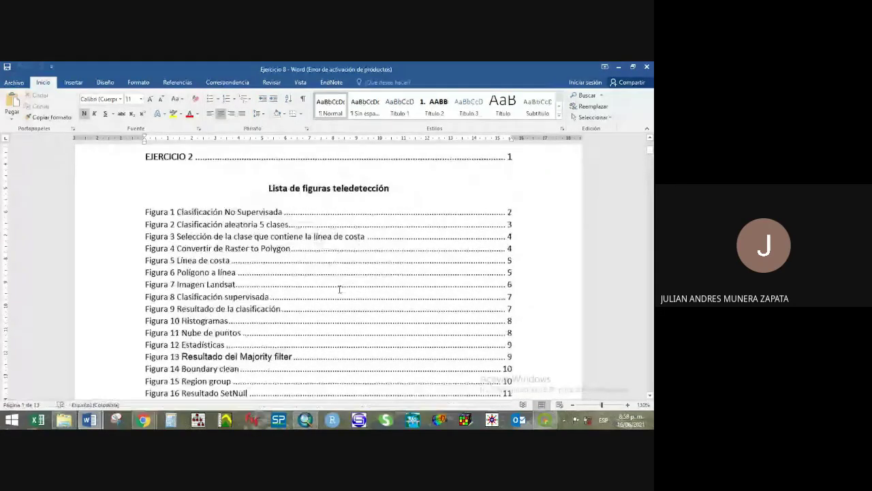
{"action": "scroll", "coordinate": [298, 242], "scroll_direction": "up", "scroll_amount": 4}
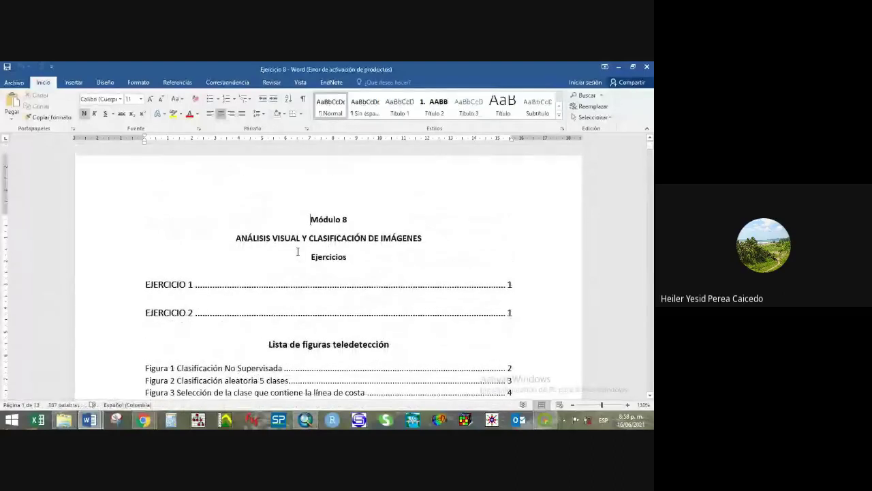
{"action": "scroll", "coordinate": [294, 258], "scroll_direction": "up", "scroll_amount": 5}
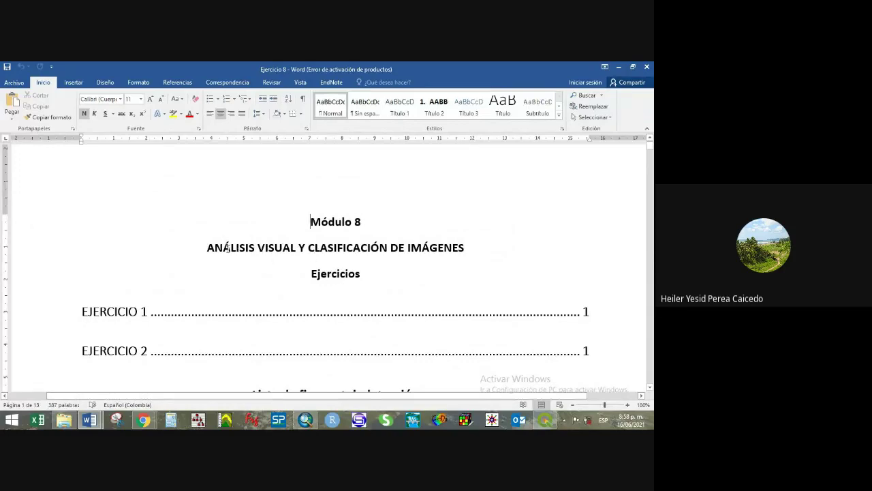
{"action": "left_click_drag", "start_coordinate": [207, 250], "coordinate": [297, 254]}
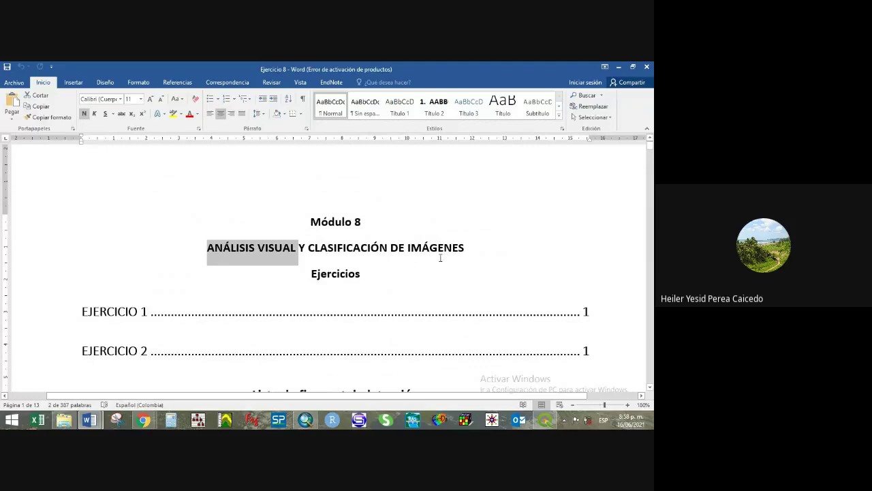
- Select the Figura 1 and 'Clasificación aleatoria 5 clases' captions, then scroll to the first ArcMap screenshot
{"action": "scroll", "coordinate": [439, 258], "scroll_direction": "down", "scroll_amount": 5}
{"action": "scroll", "coordinate": [376, 271], "scroll_direction": "up", "scroll_amount": 1}
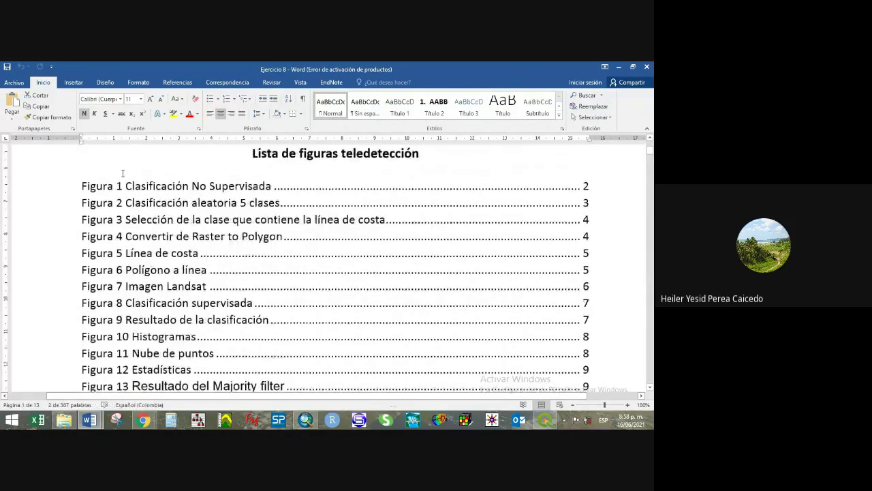
{"action": "left_click_drag", "start_coordinate": [126, 186], "coordinate": [271, 185]}
{"action": "left_click_drag", "start_coordinate": [125, 203], "coordinate": [286, 203]}
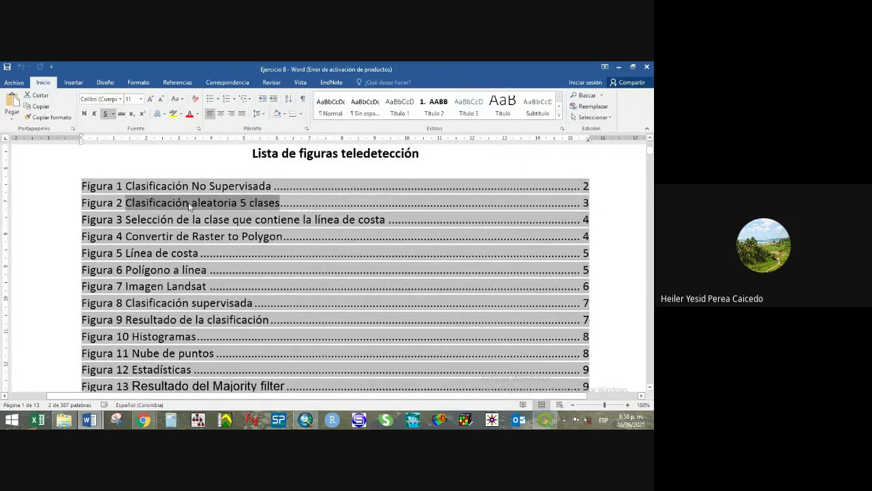
{"action": "scroll", "coordinate": [278, 205], "scroll_direction": "down", "scroll_amount": 5}
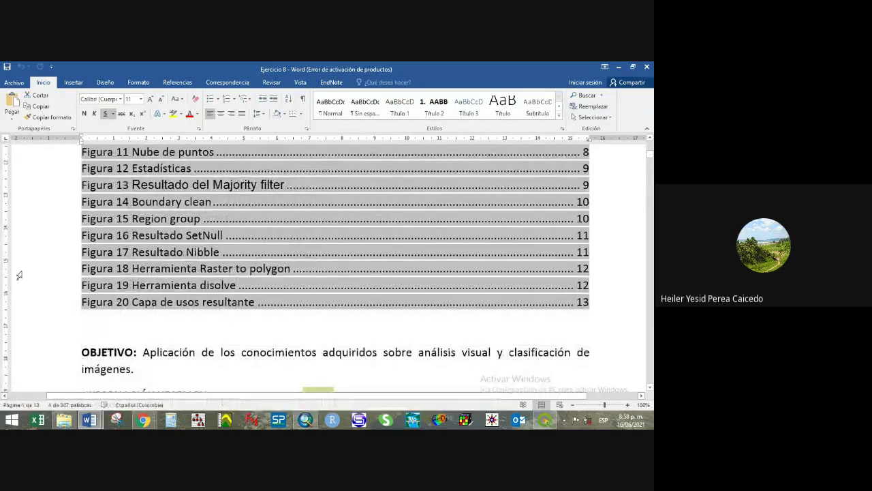
{"action": "scroll", "coordinate": [250, 297], "scroll_direction": "down", "scroll_amount": 5}
{"action": "scroll", "coordinate": [251, 297], "scroll_direction": "down", "scroll_amount": 8}
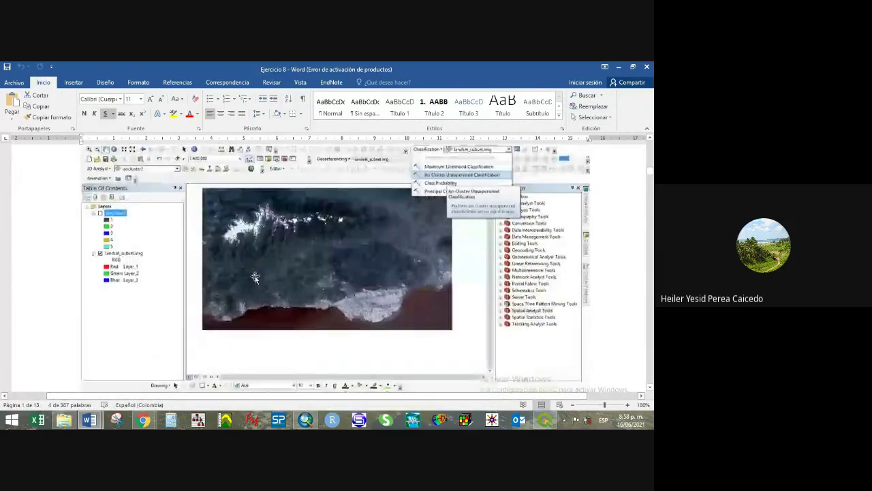